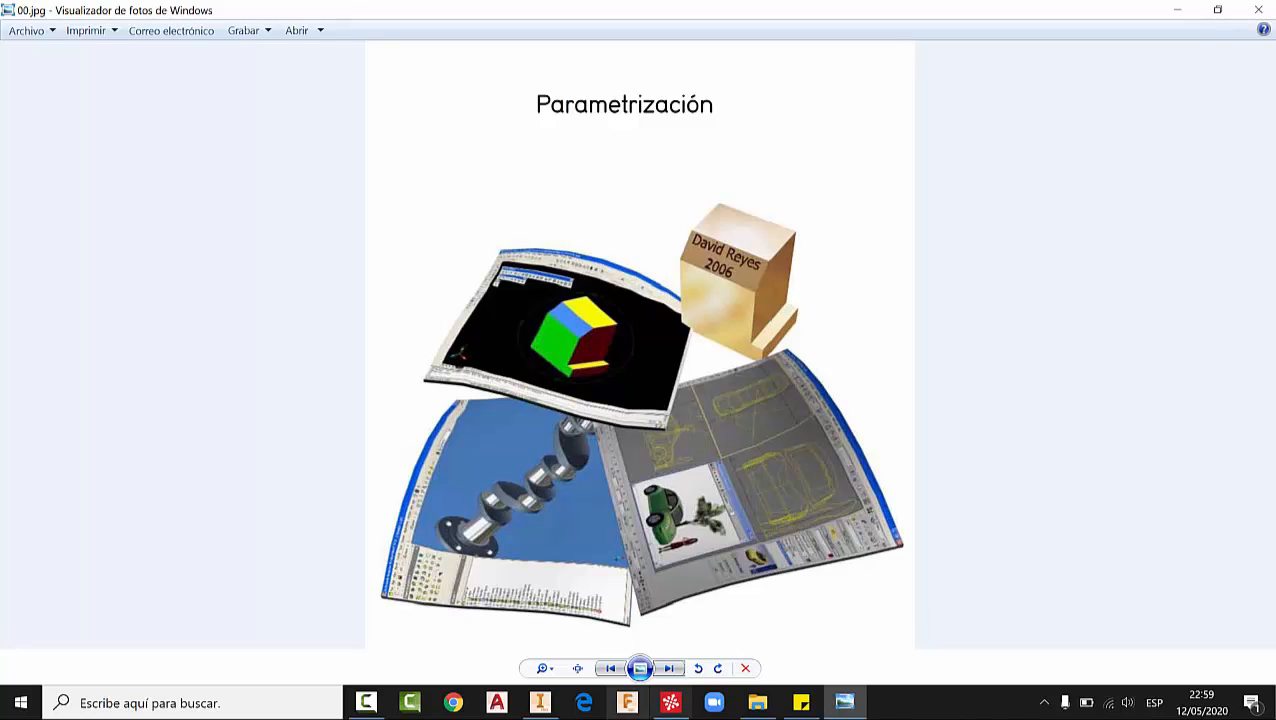
- Shrink the photo viewer beside the Inventor window, advance to the block drawing 01.jpg, and return to Inventor
click(539, 702)
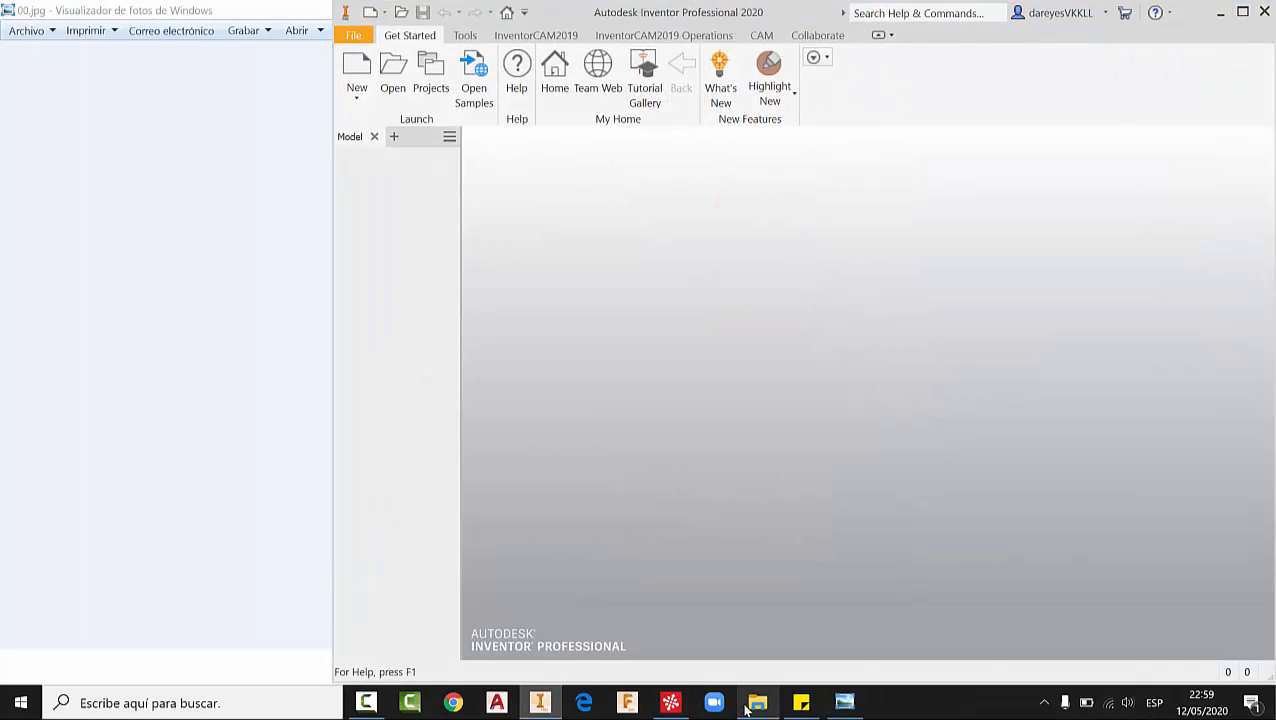
click(843, 704)
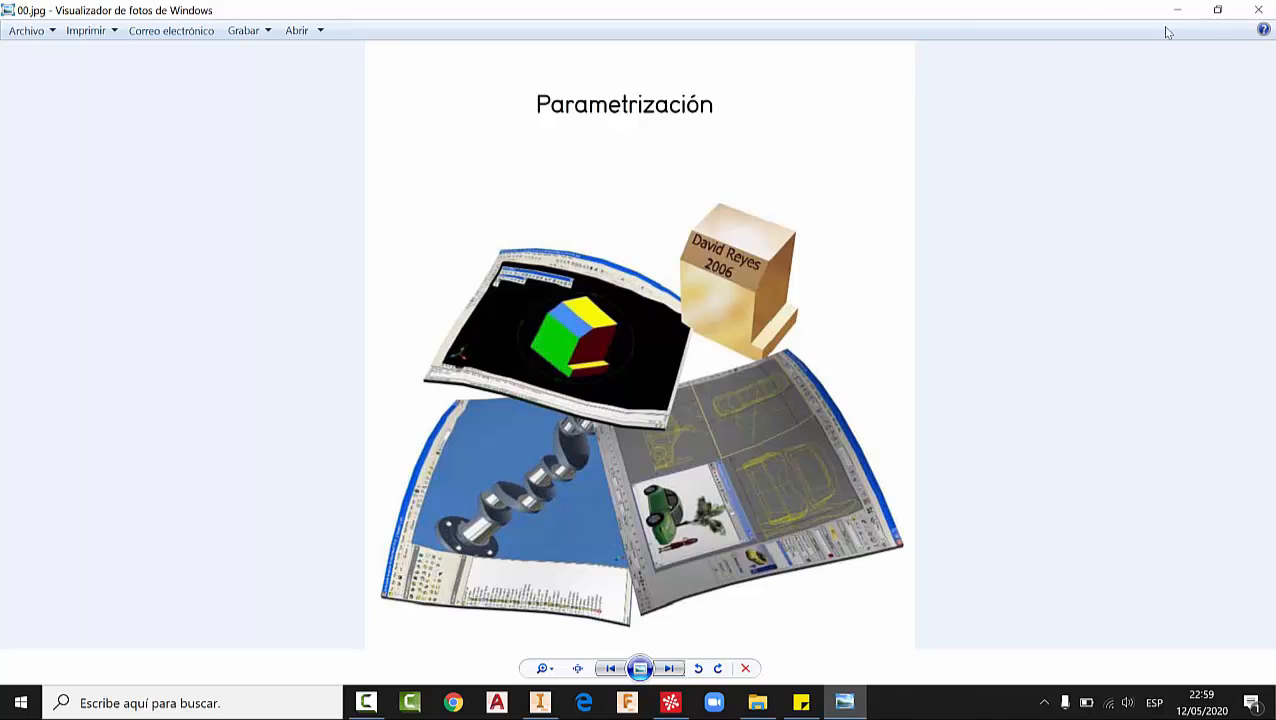
click(1205, 12)
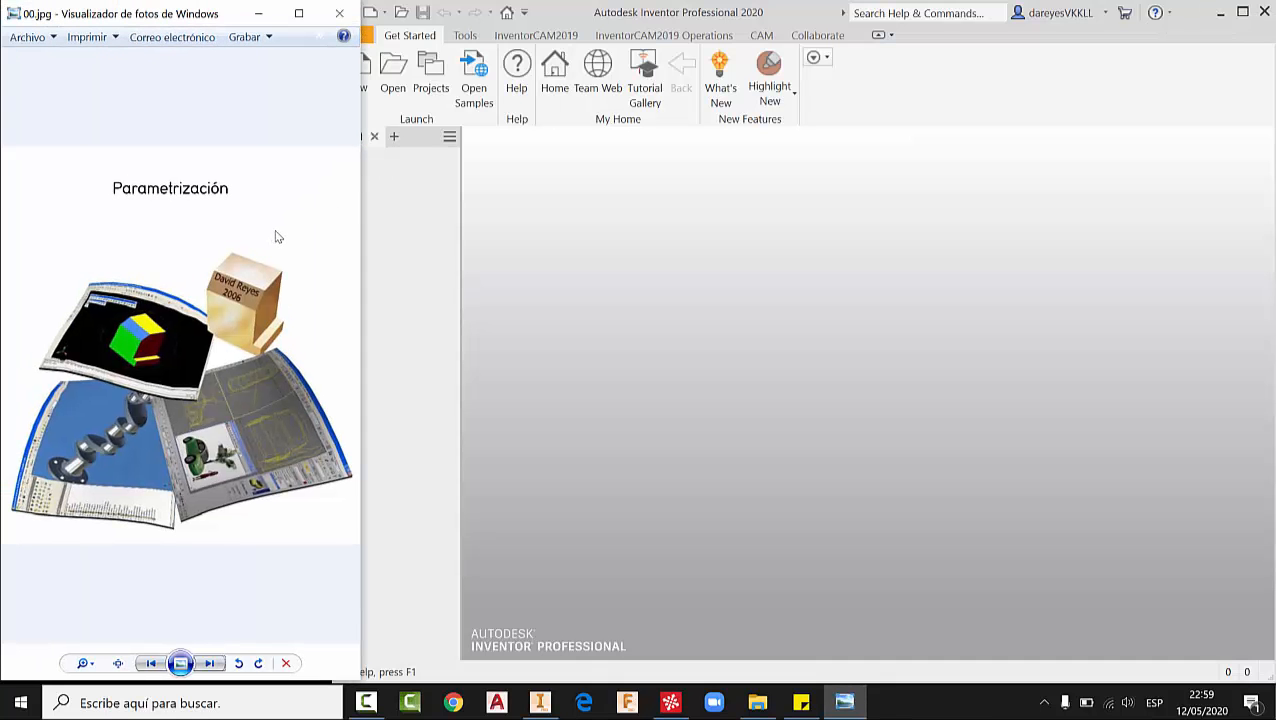
click(209, 663)
click(670, 478)
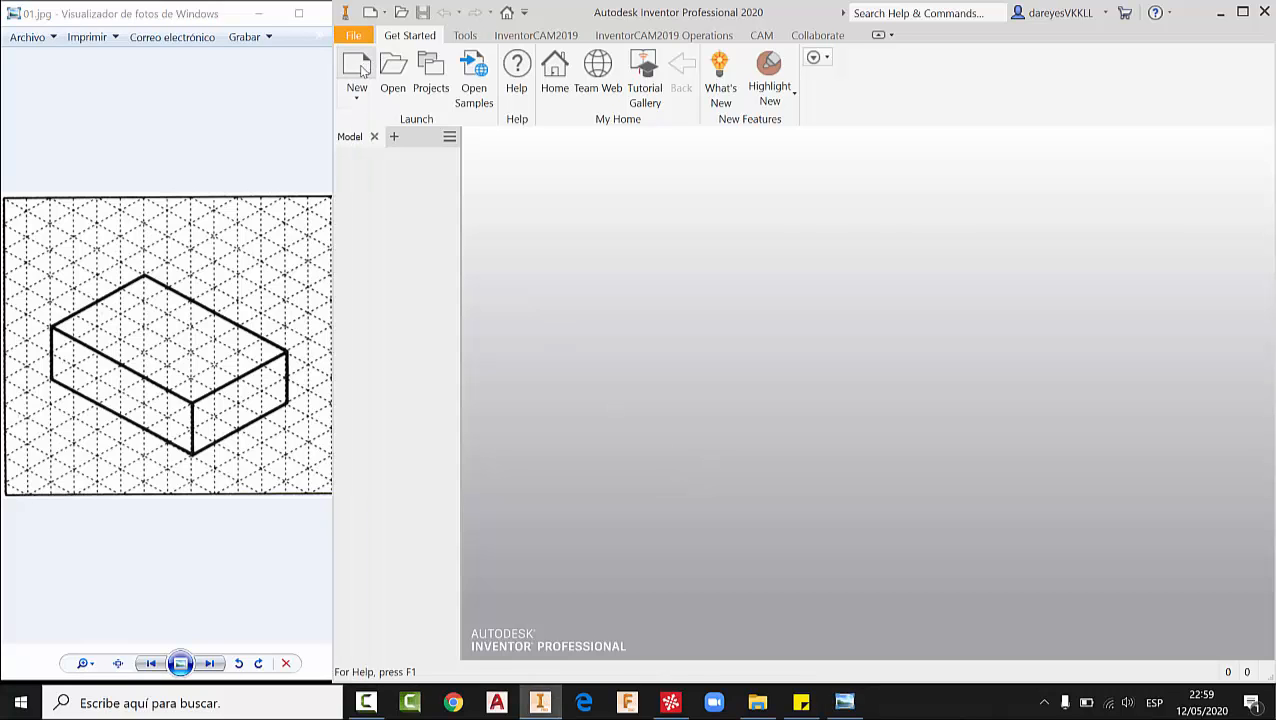
- Create a new part and start a 2D sketch on the XY plane, seen from the home view
key(ctrl+n)
key(Return)
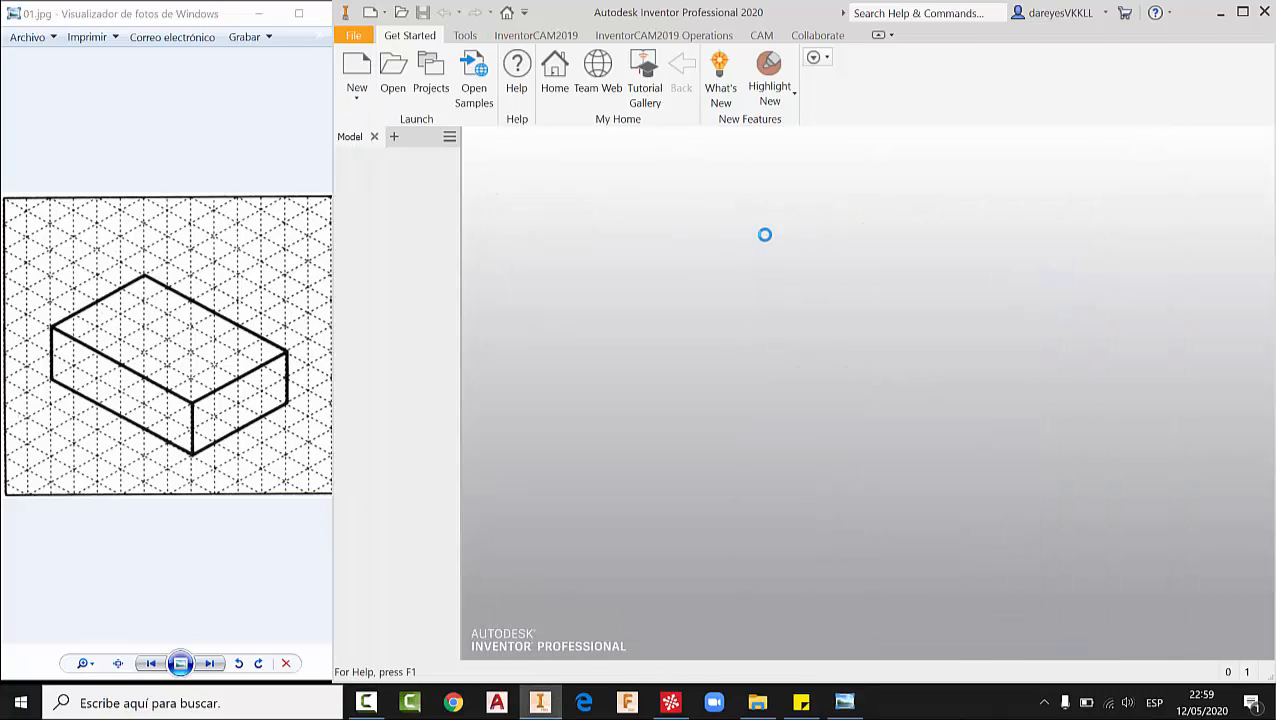
click(369, 75)
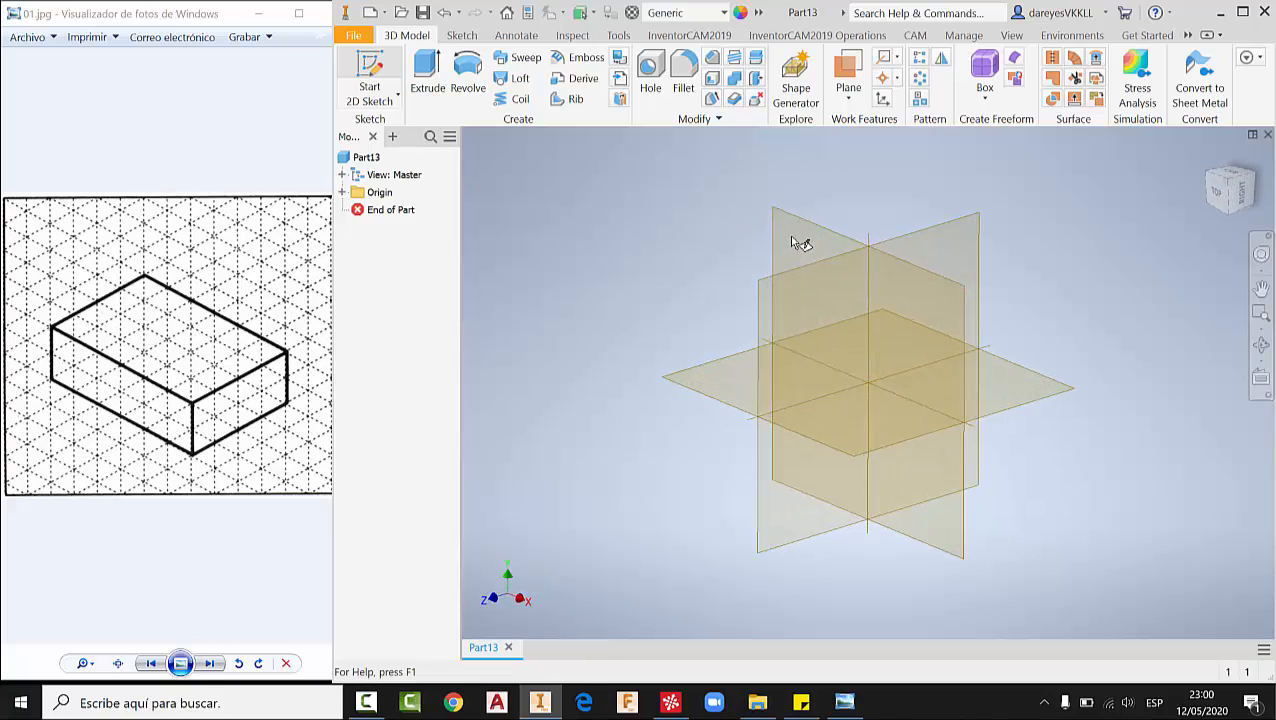
click(805, 238)
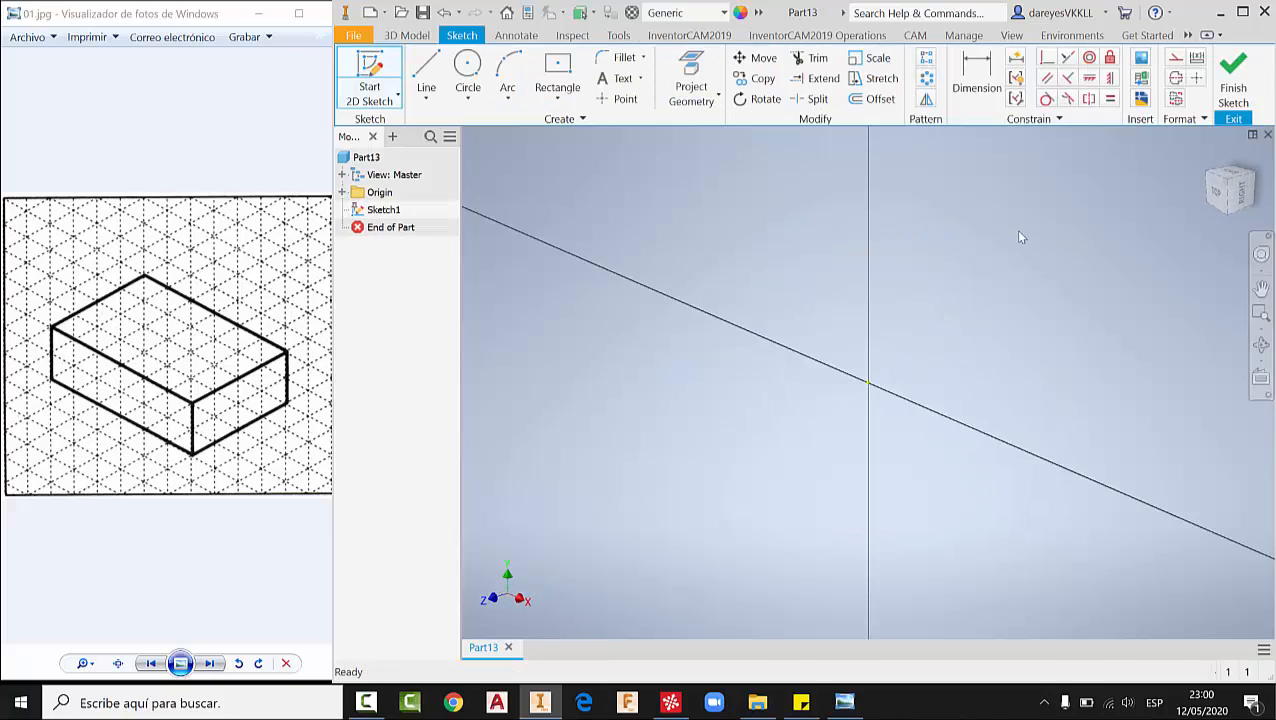
click(1207, 156)
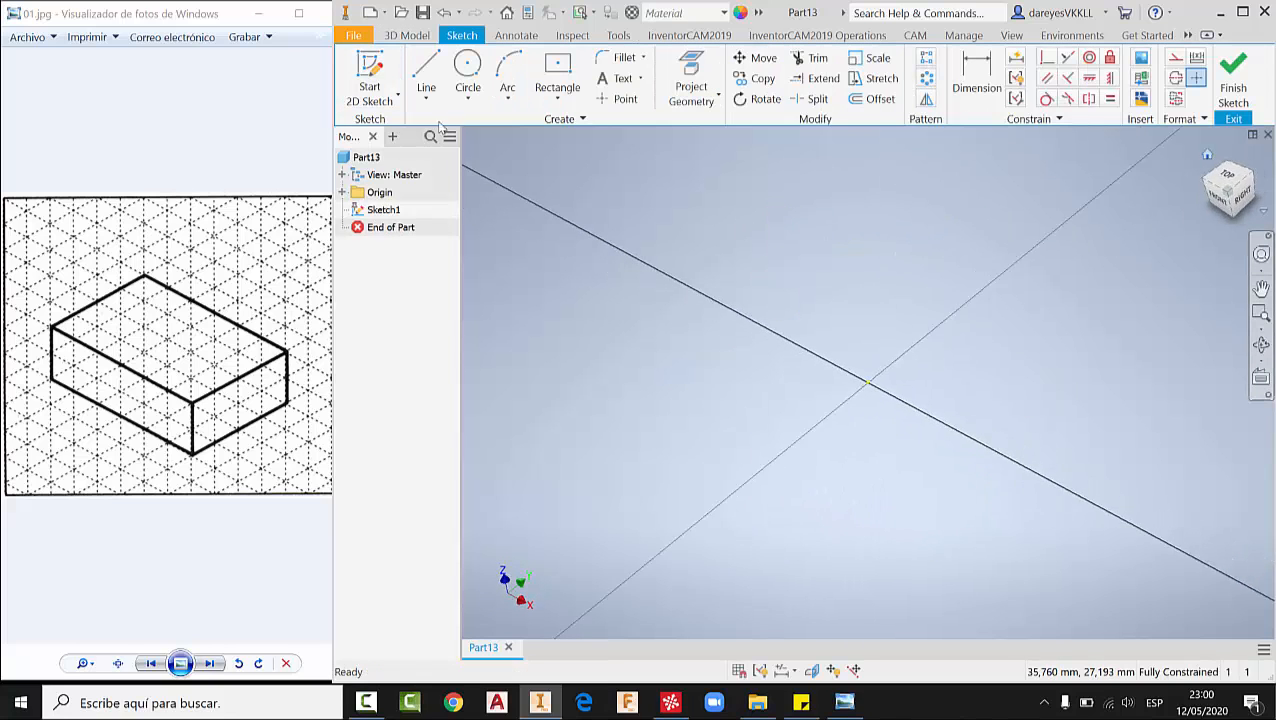
- Draw a center-point rectangle about 28 by 19 mm, centred on the sketch origin
click(557, 68)
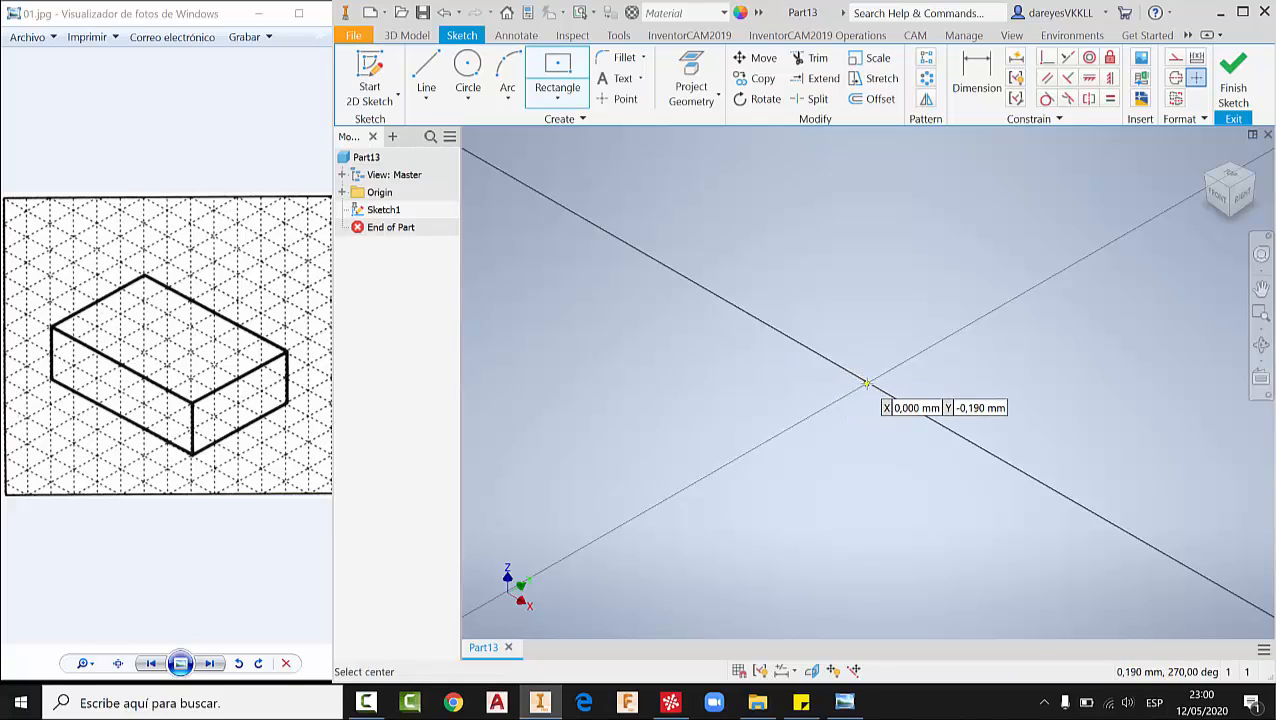
click(868, 383)
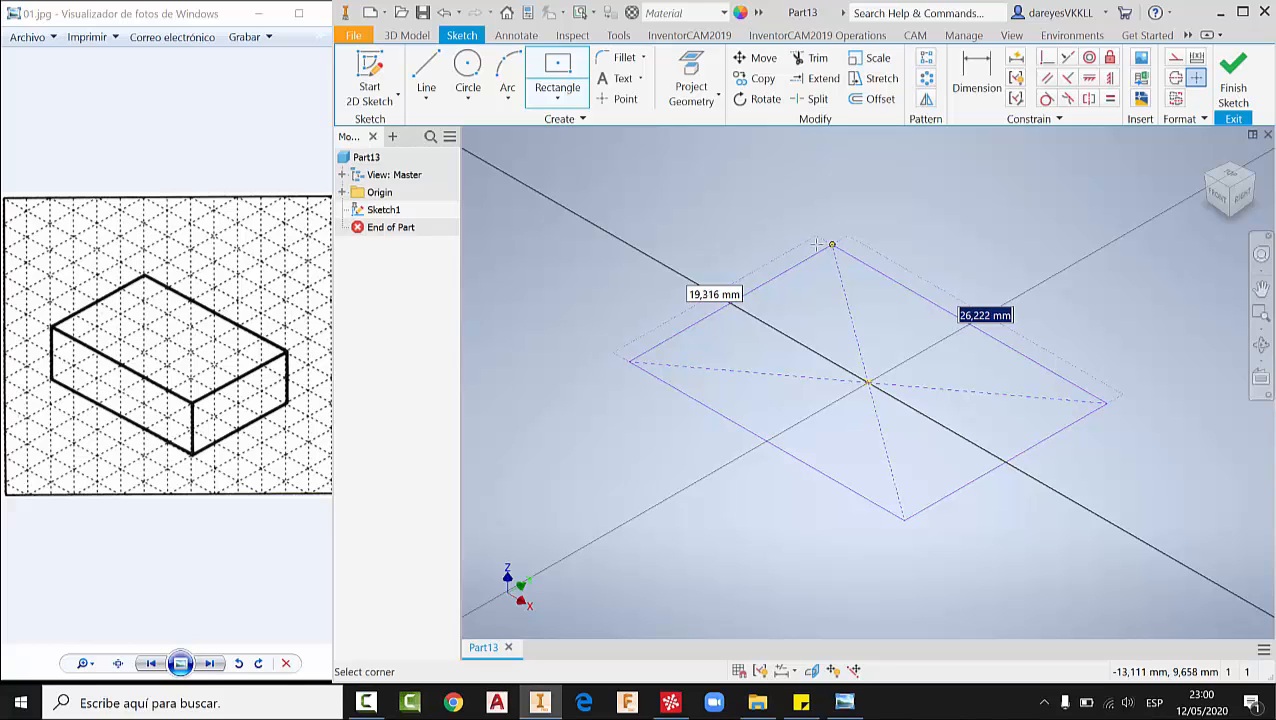
click(820, 241)
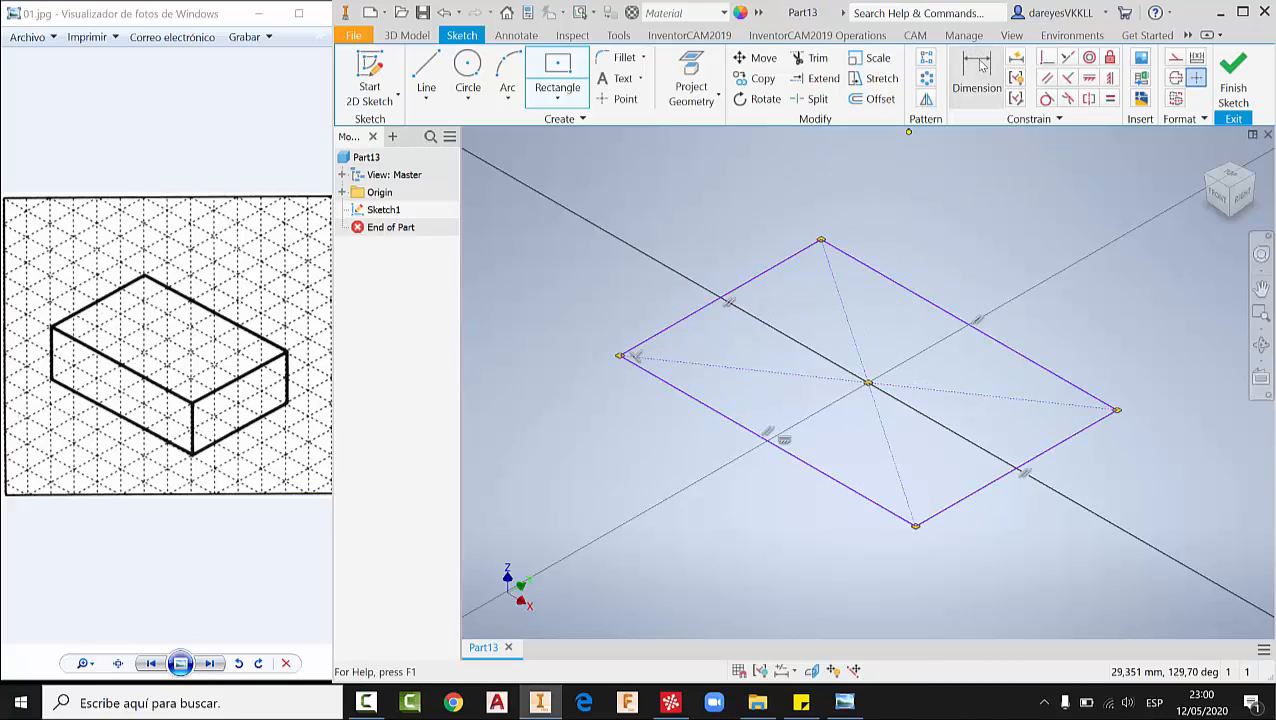
- Dimension one long side and one short side of the rectangle, accepting the lengths as drawn
click(981, 66)
click(908, 291)
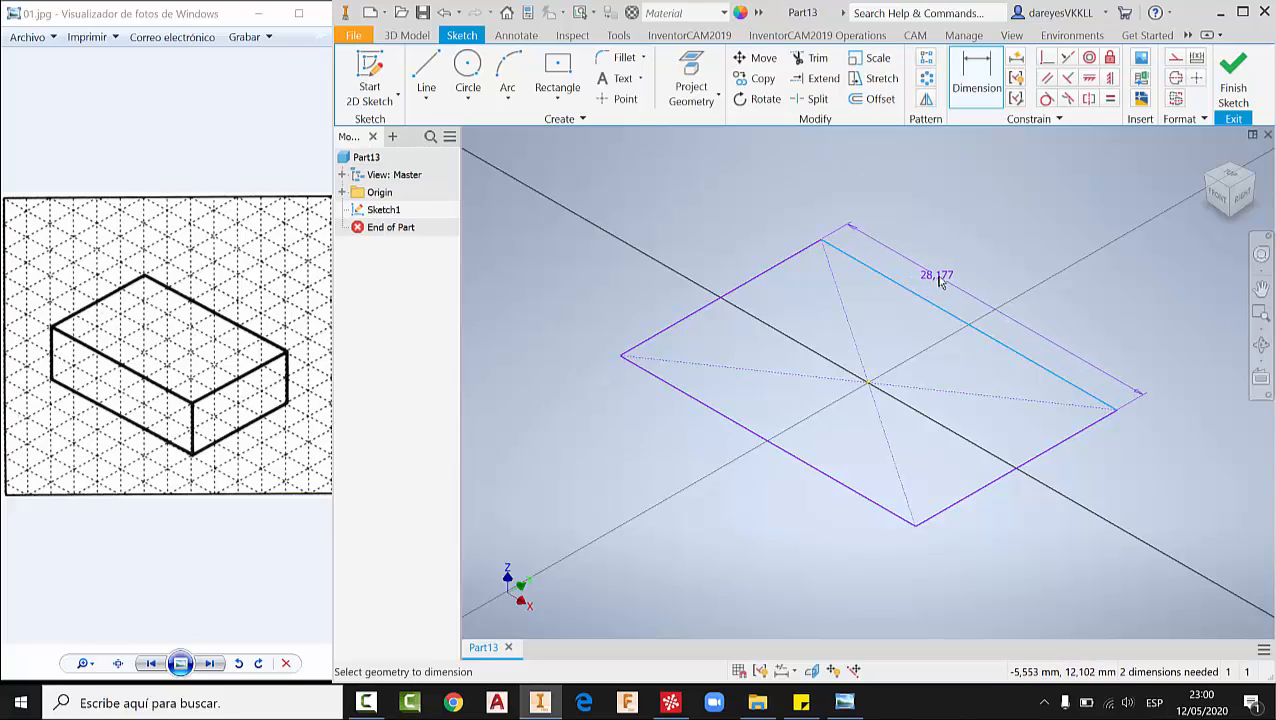
click(955, 283)
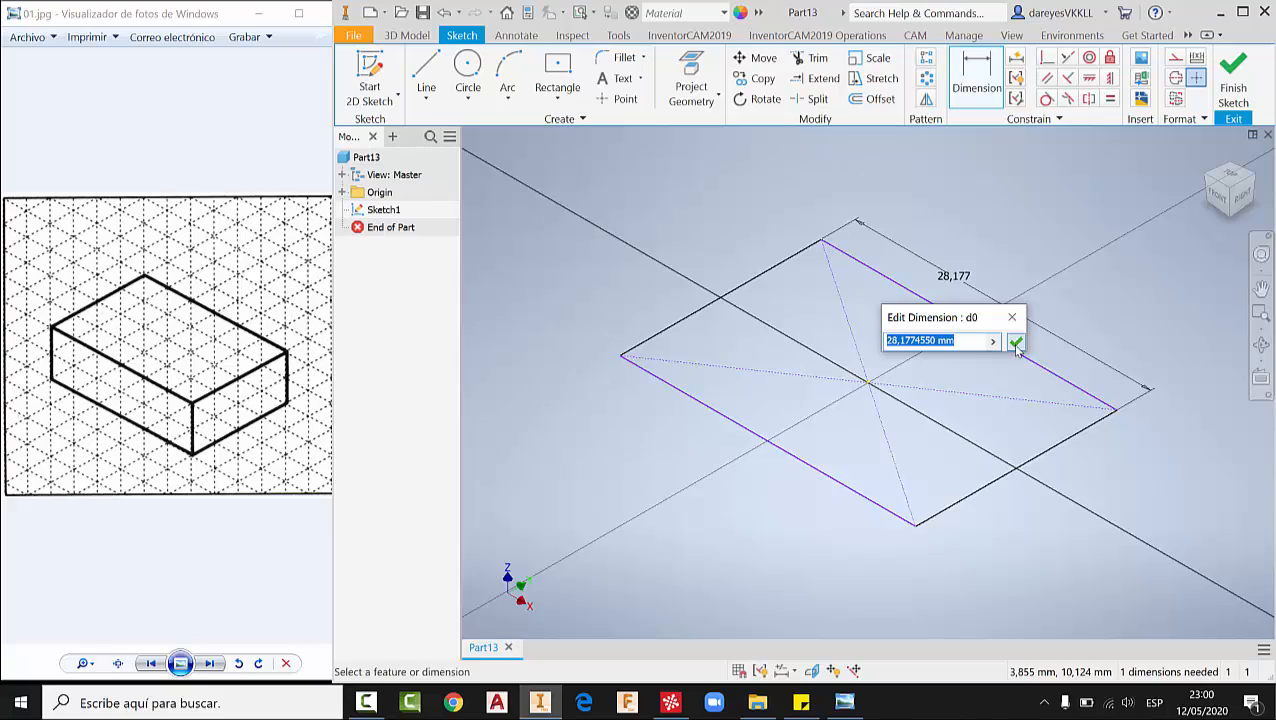
click(1015, 342)
click(1063, 450)
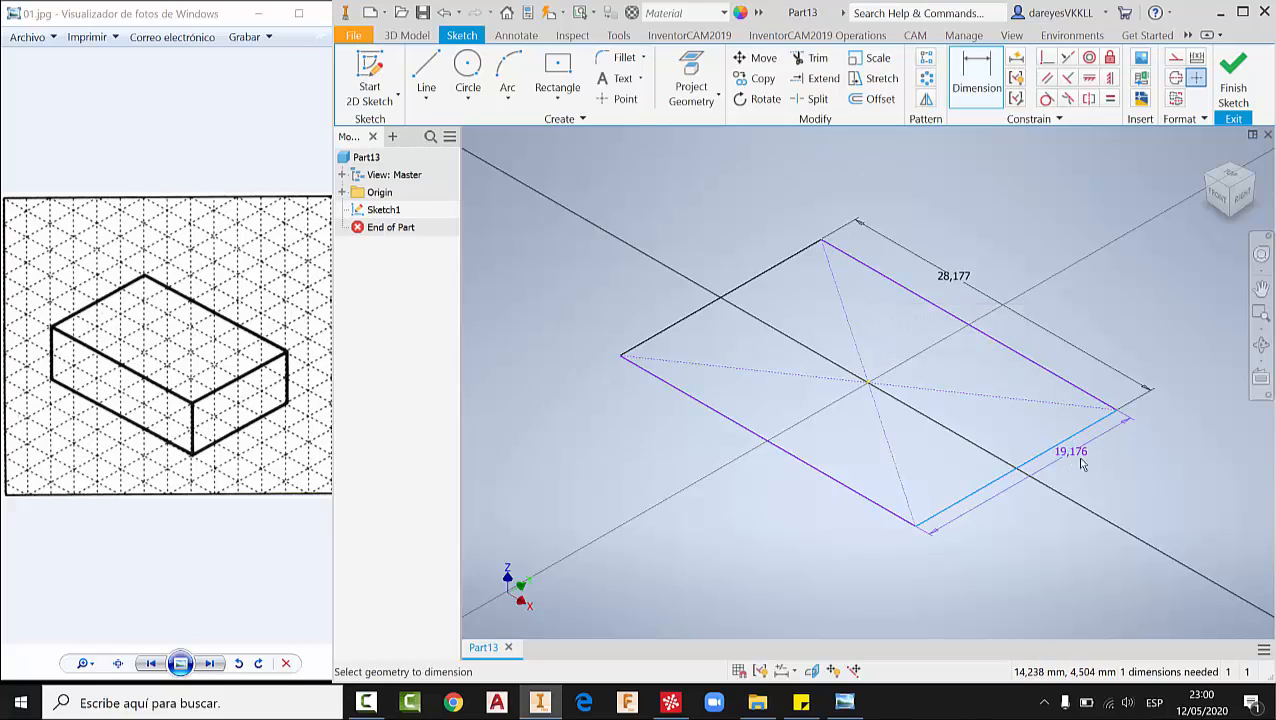
click(1088, 472)
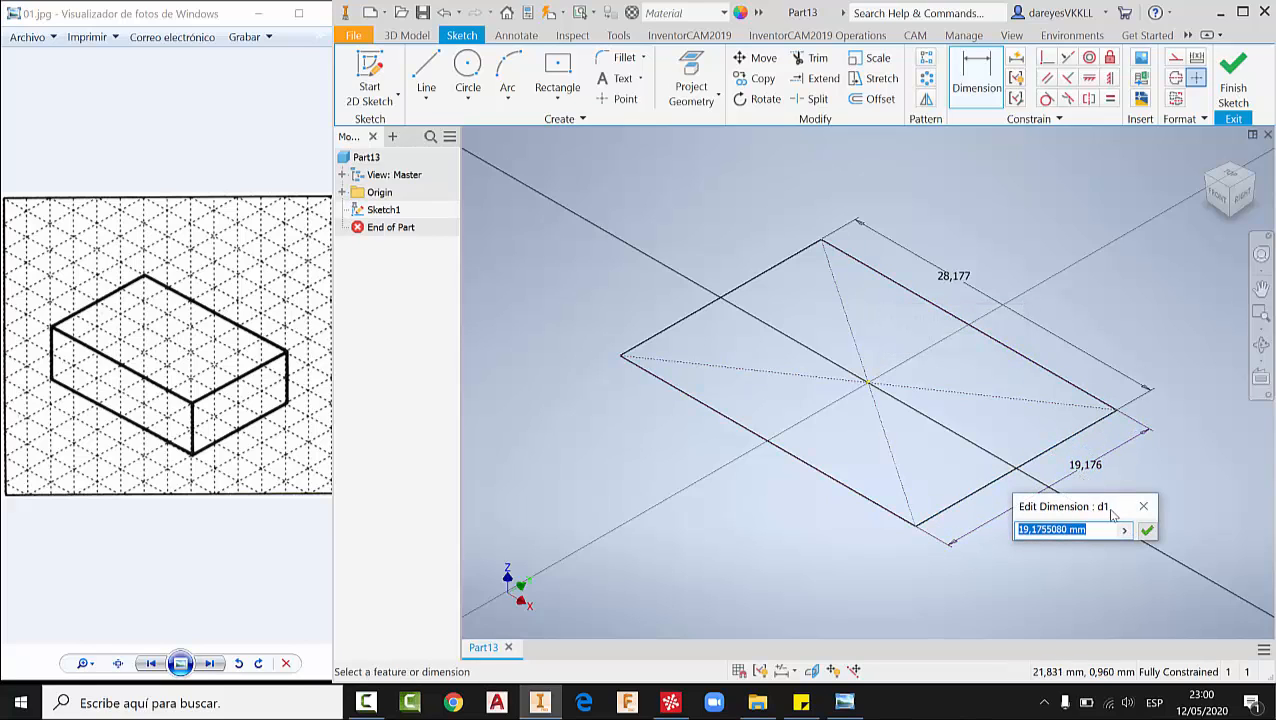
click(1146, 530)
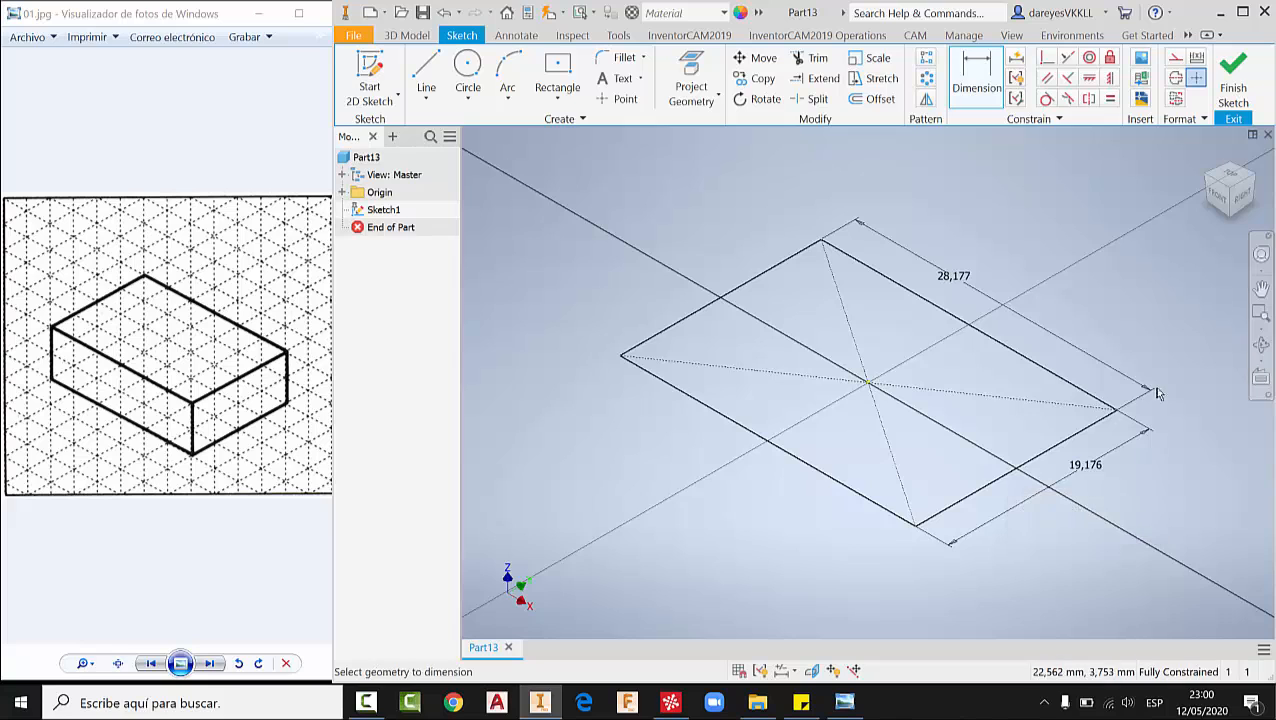
- Finish the sketch, extrude the rectangle 10 mm into a block, and review the extrusion's distance setting
click(1234, 75)
click(427, 75)
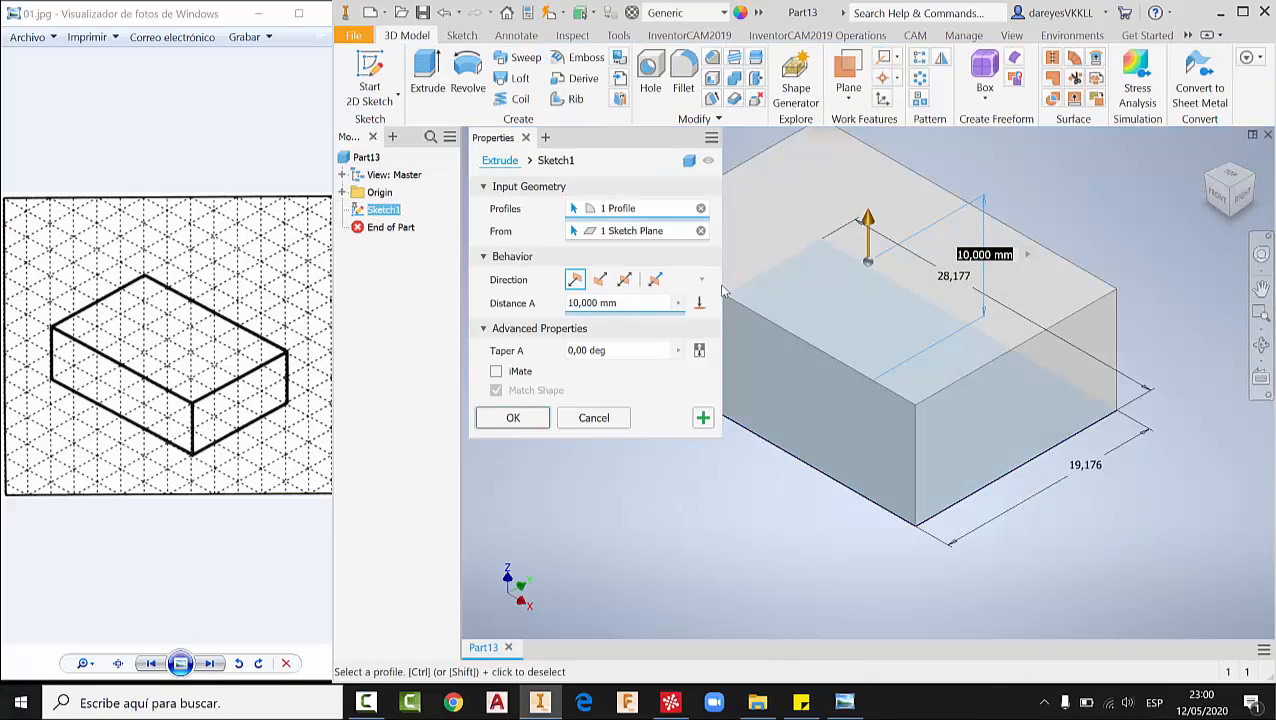
click(512, 417)
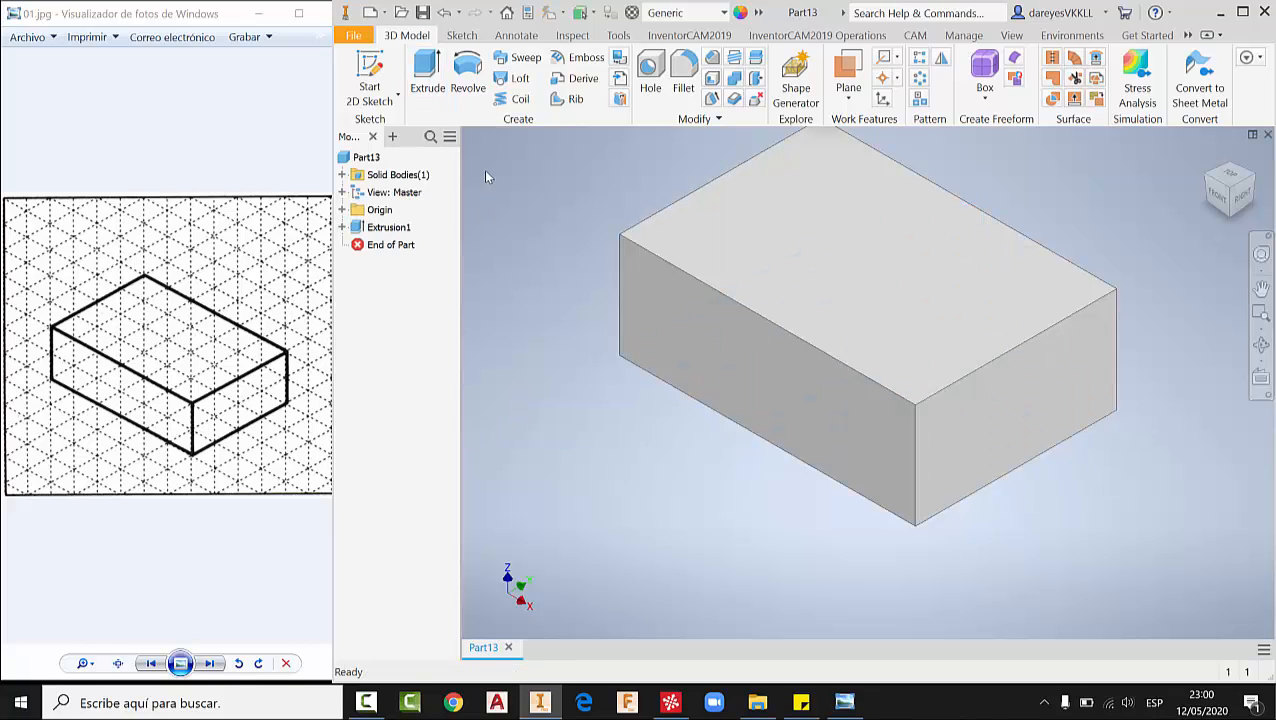
double_click(388, 227)
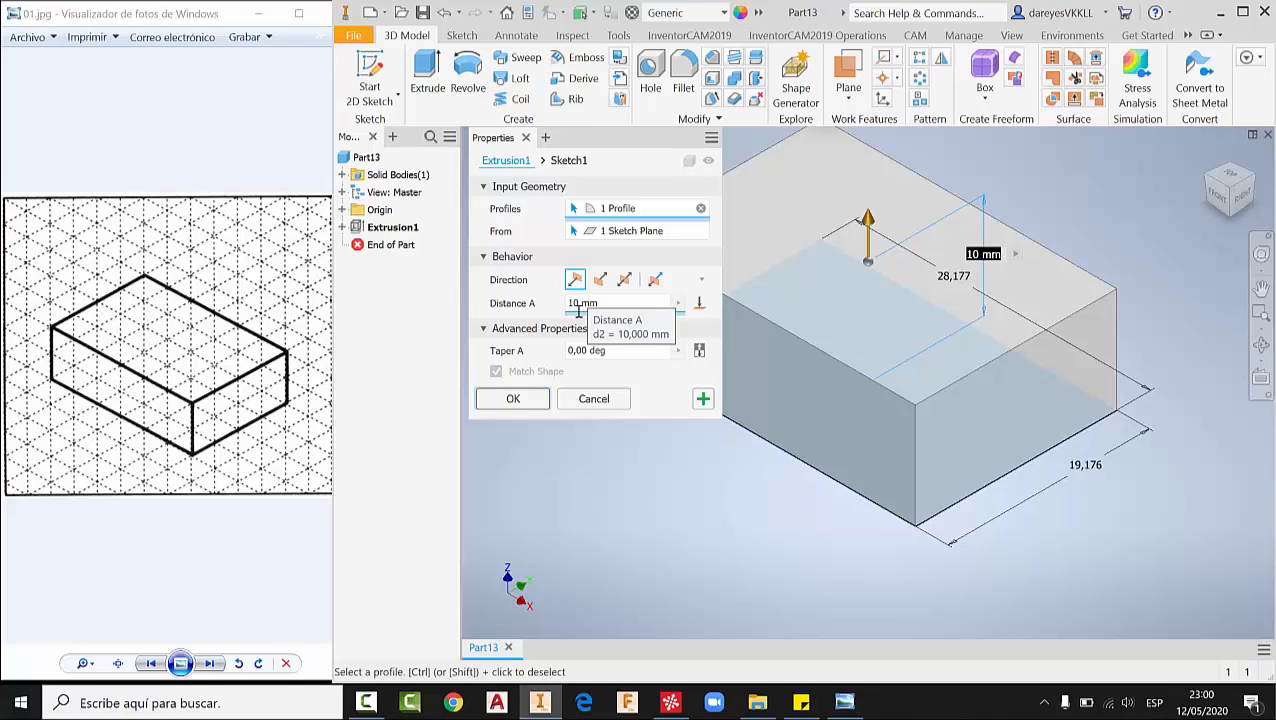
click(513, 398)
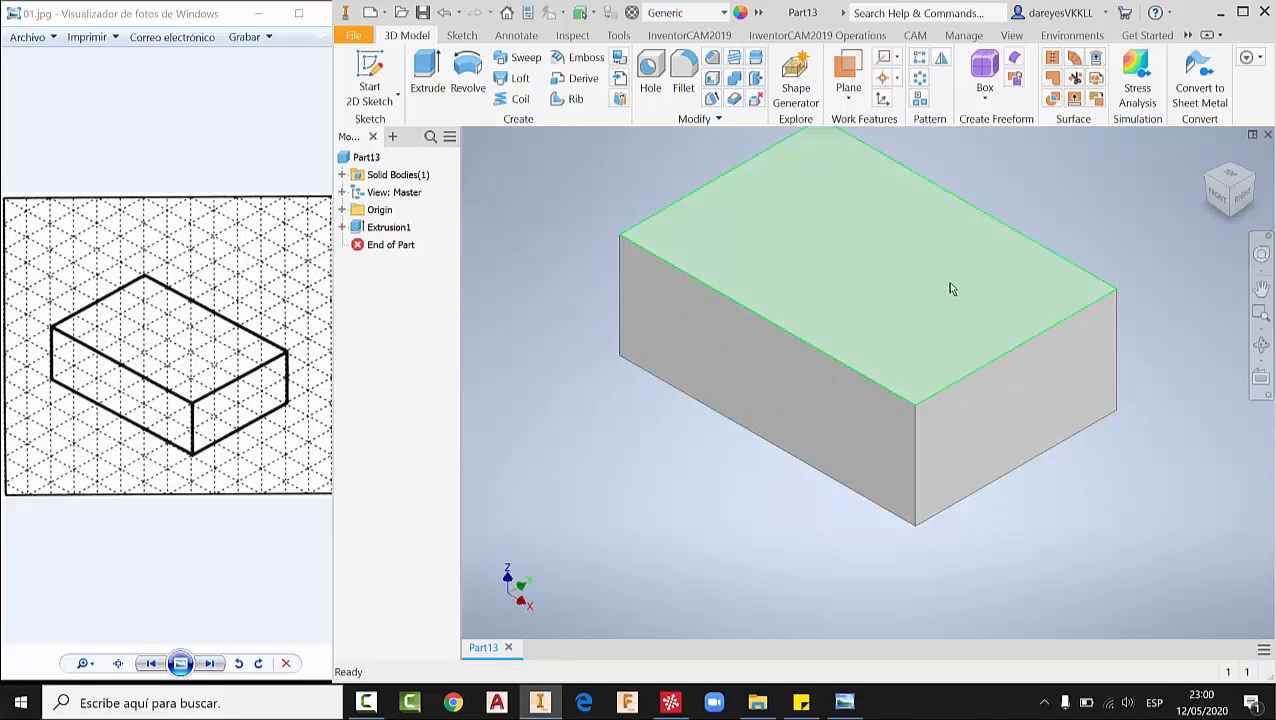
key(F6)
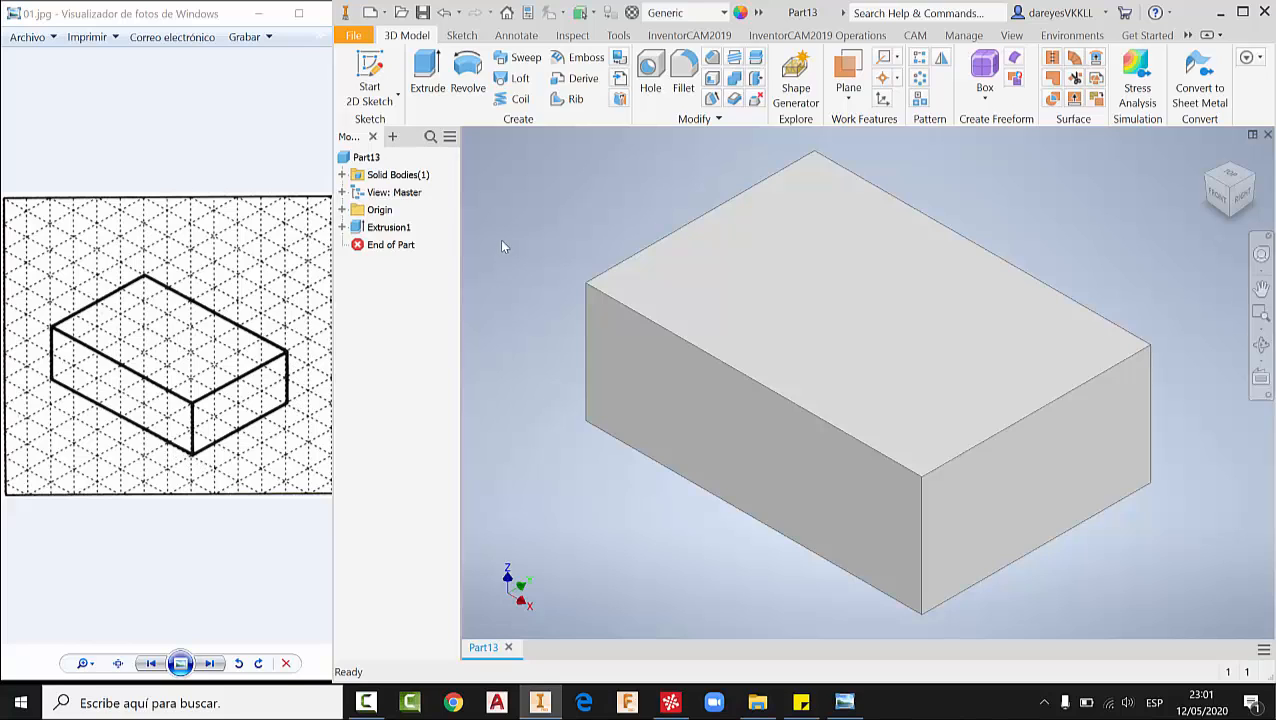
- Edit the block's base sketch, setting the rectangle's long side to 60 mm and its short side to 40 mm
click(342, 227)
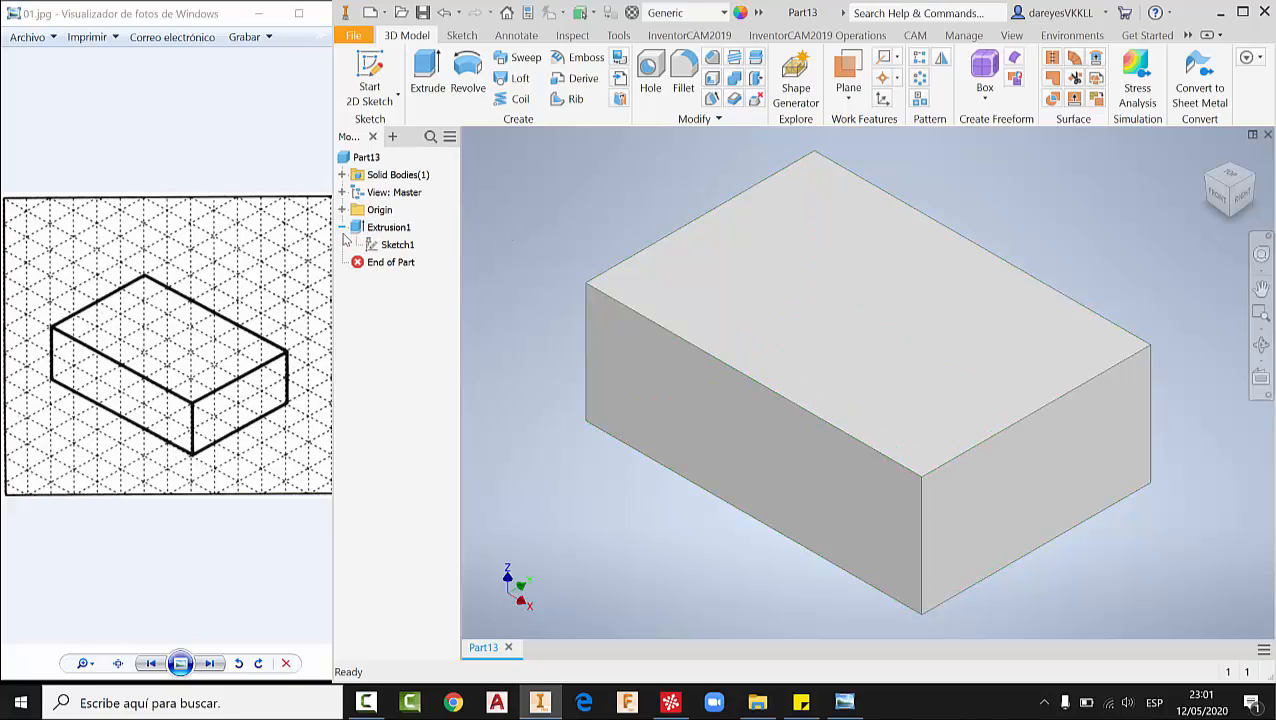
double_click(378, 248)
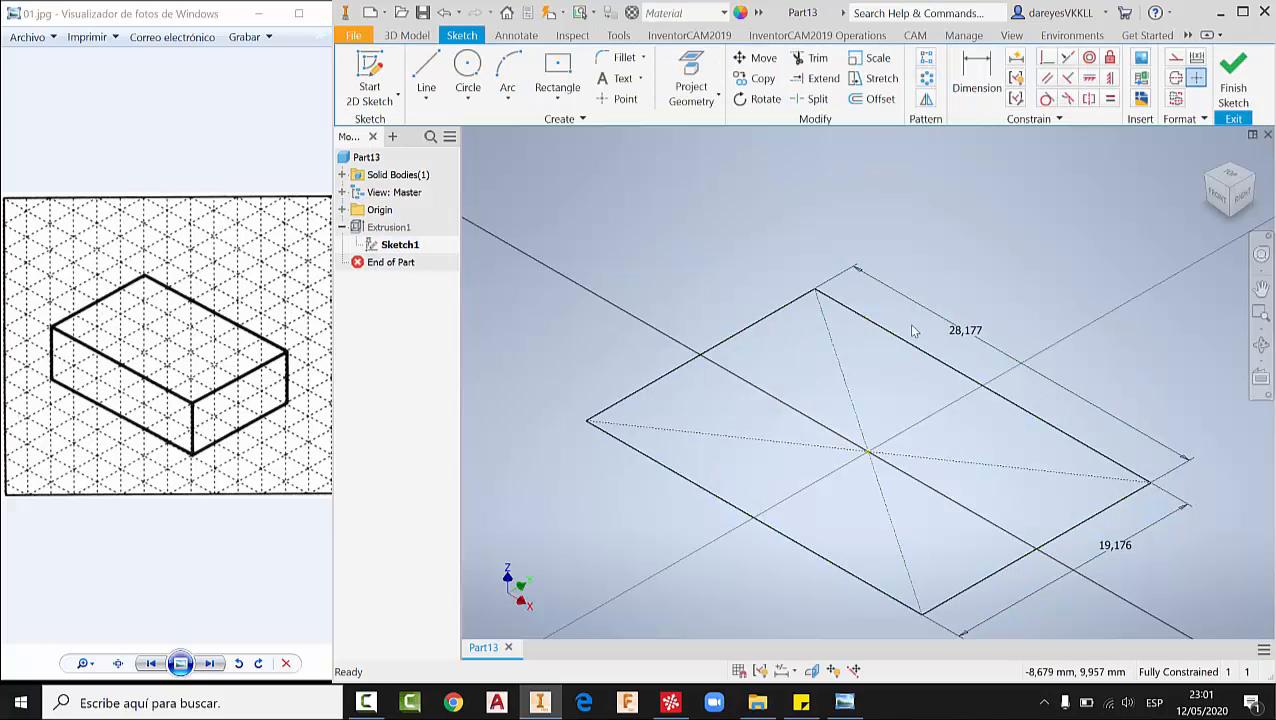
double_click(970, 328)
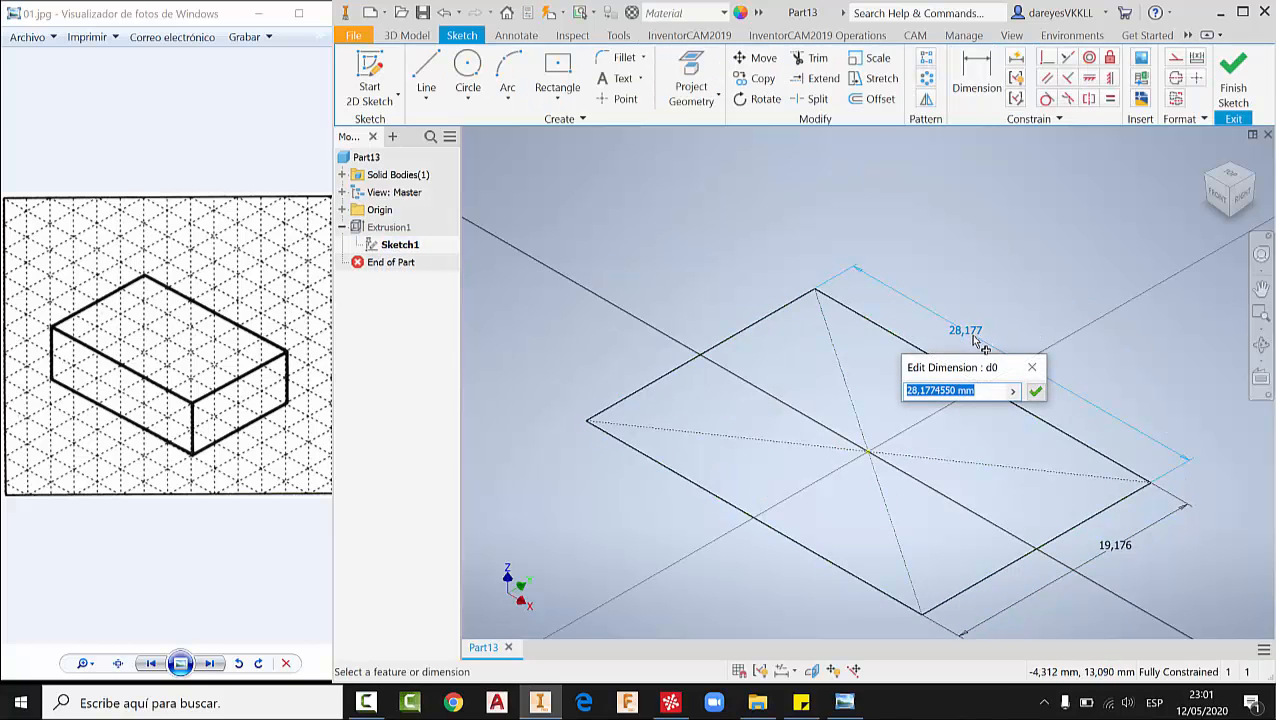
text(60)
key(Return)
scroll(1010, 395, down, 3)
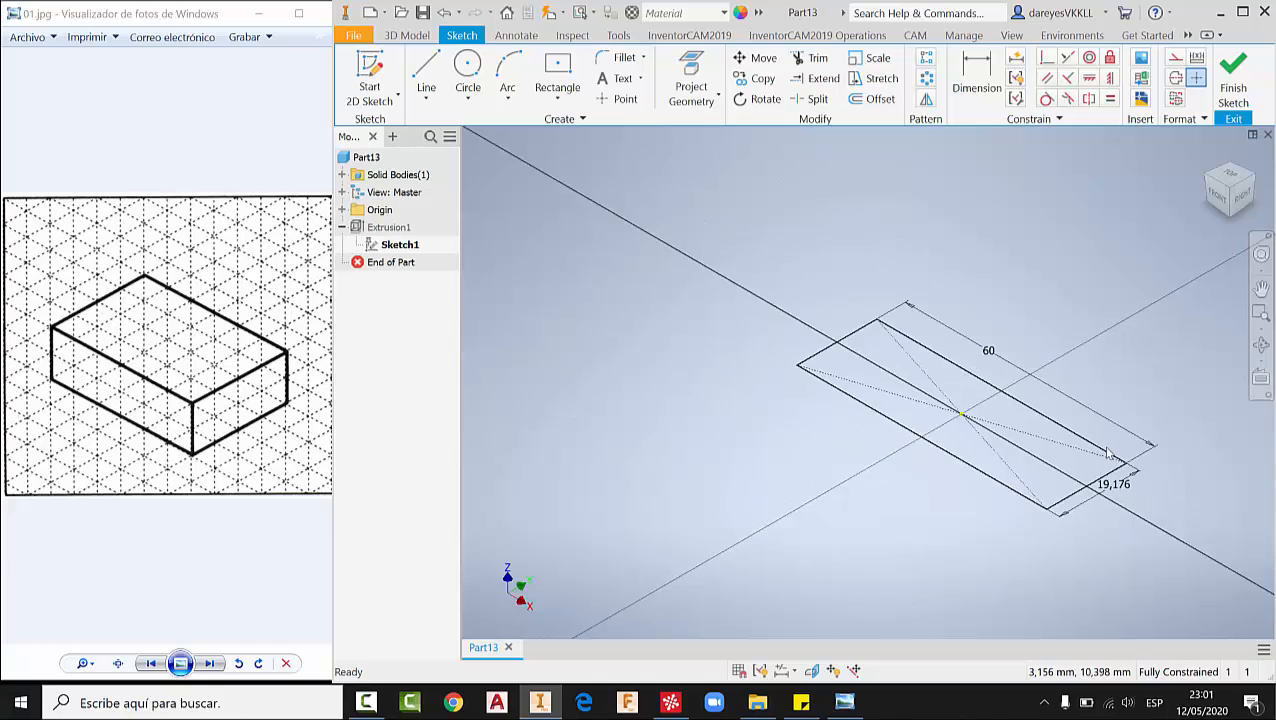
double_click(1116, 488)
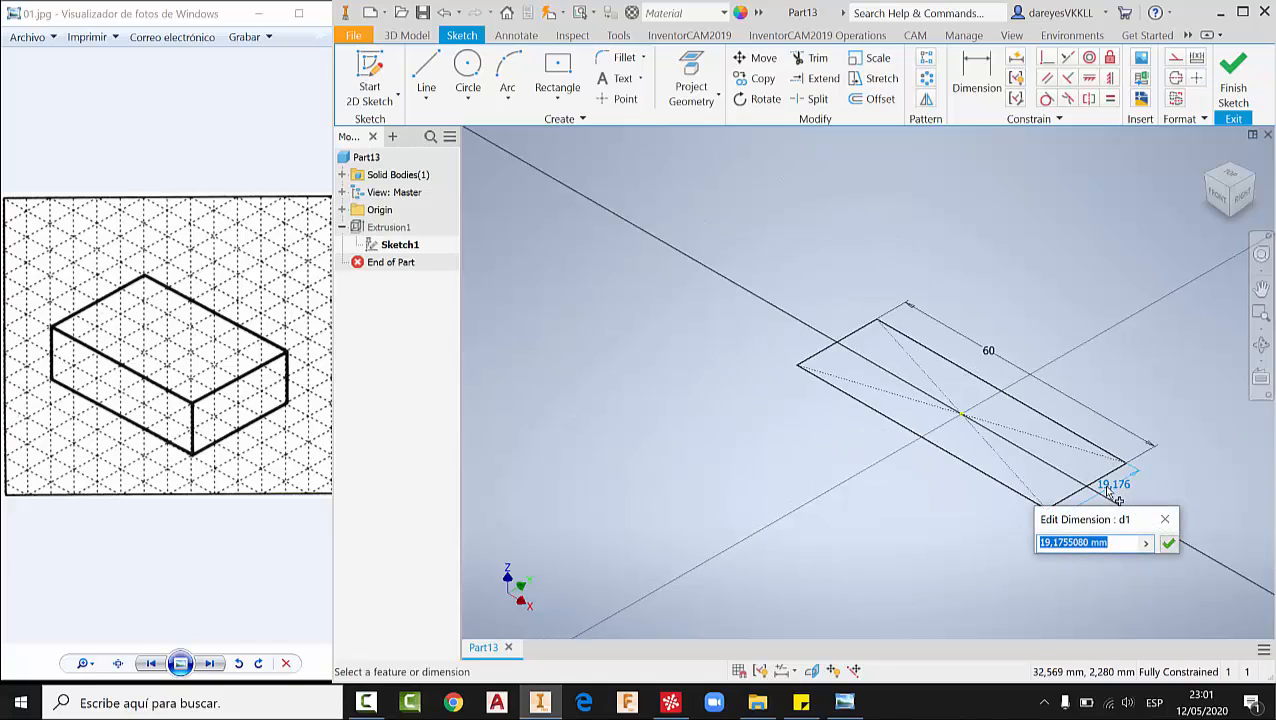
text(40)
key(Return)
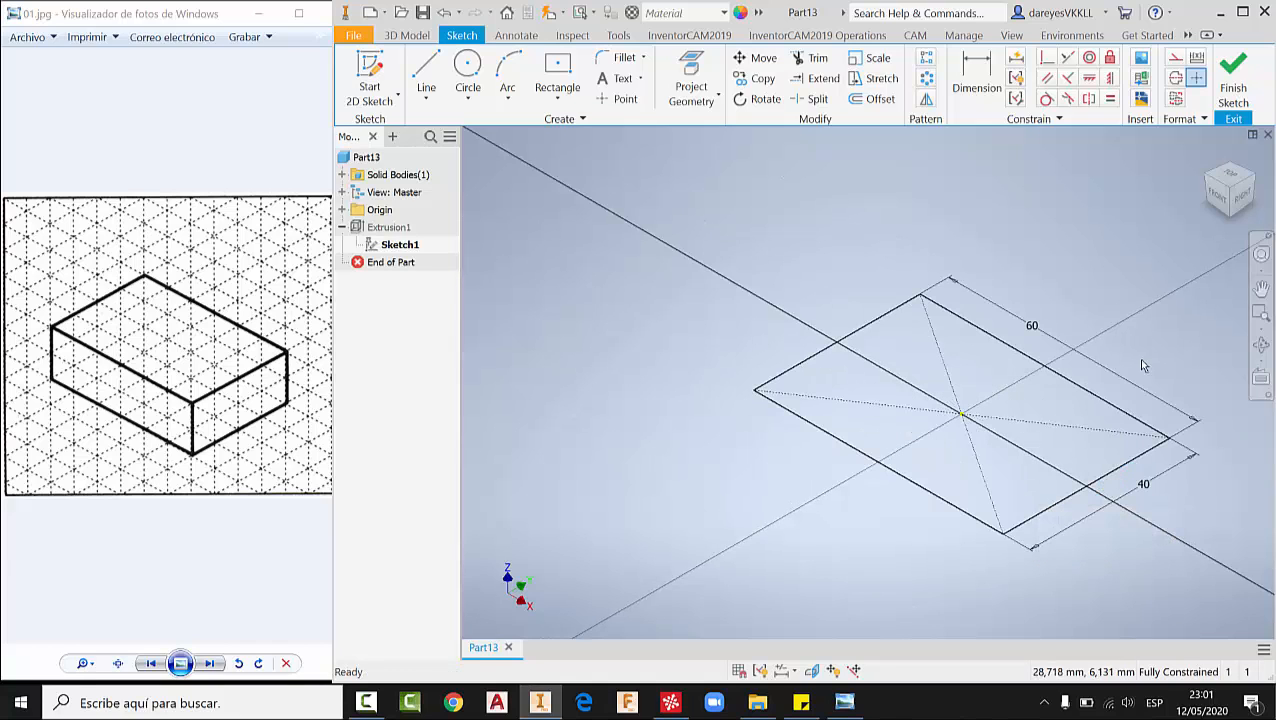
click(1233, 75)
- Edit the block's extrusion and set its distance to 20 mm
double_click(388, 227)
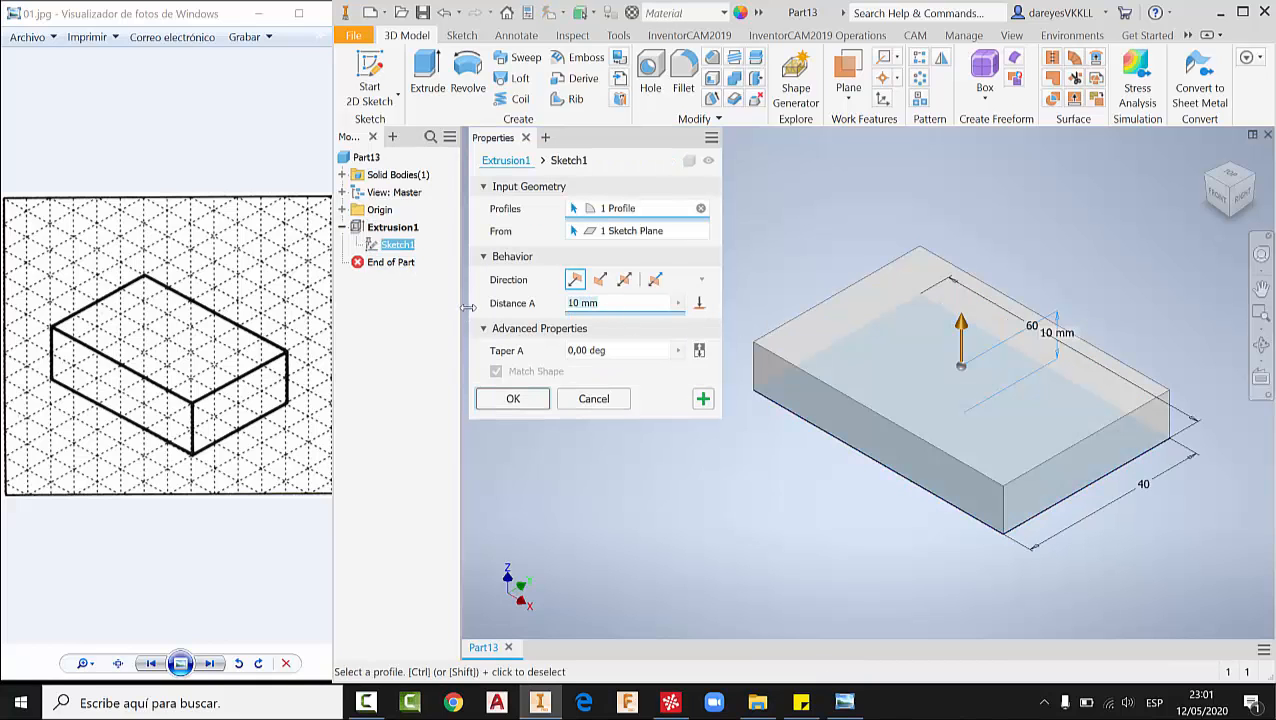
text(20)
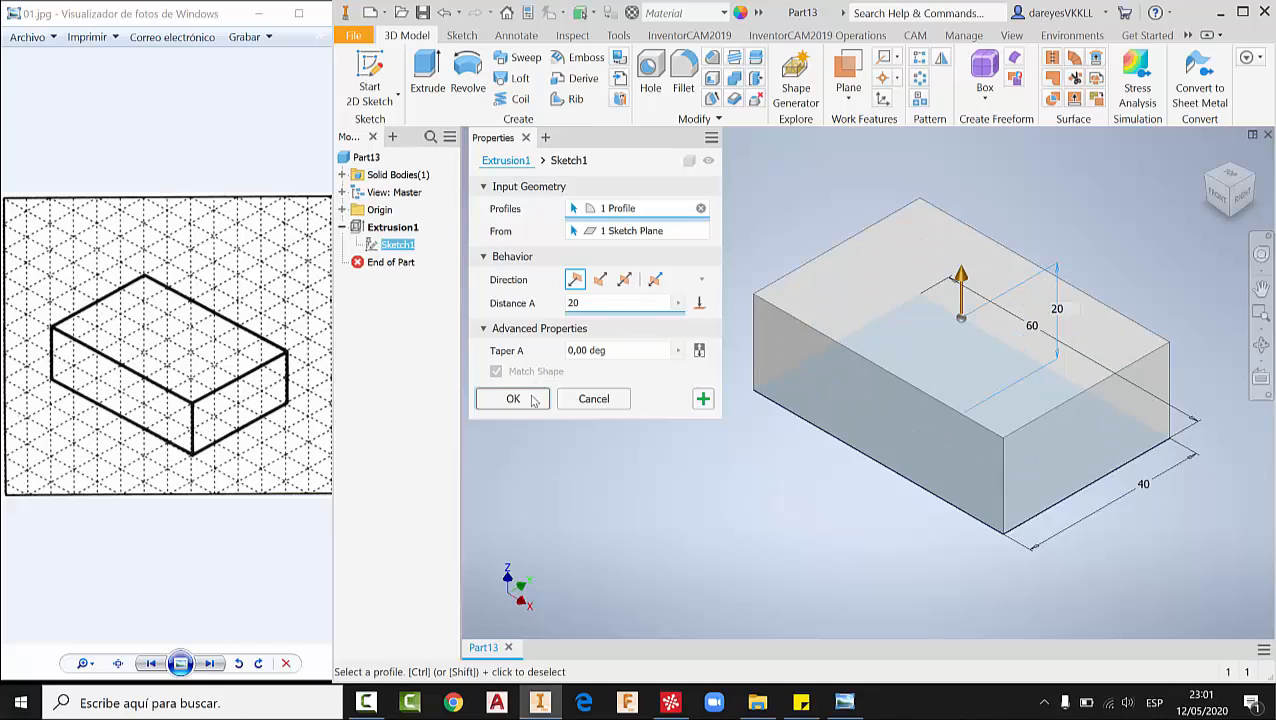
click(530, 398)
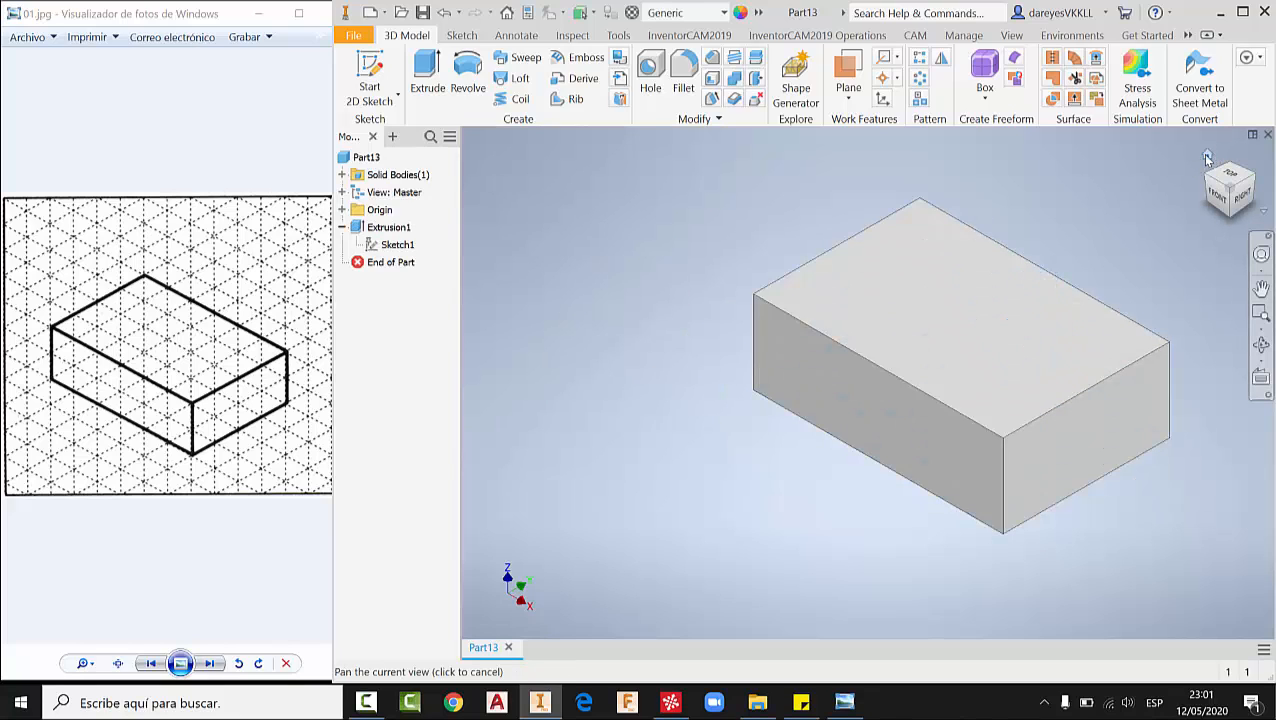
- Open the Parameters table for the block's sketch and extrusion dimensions
scroll(1151, 166, up, 2)
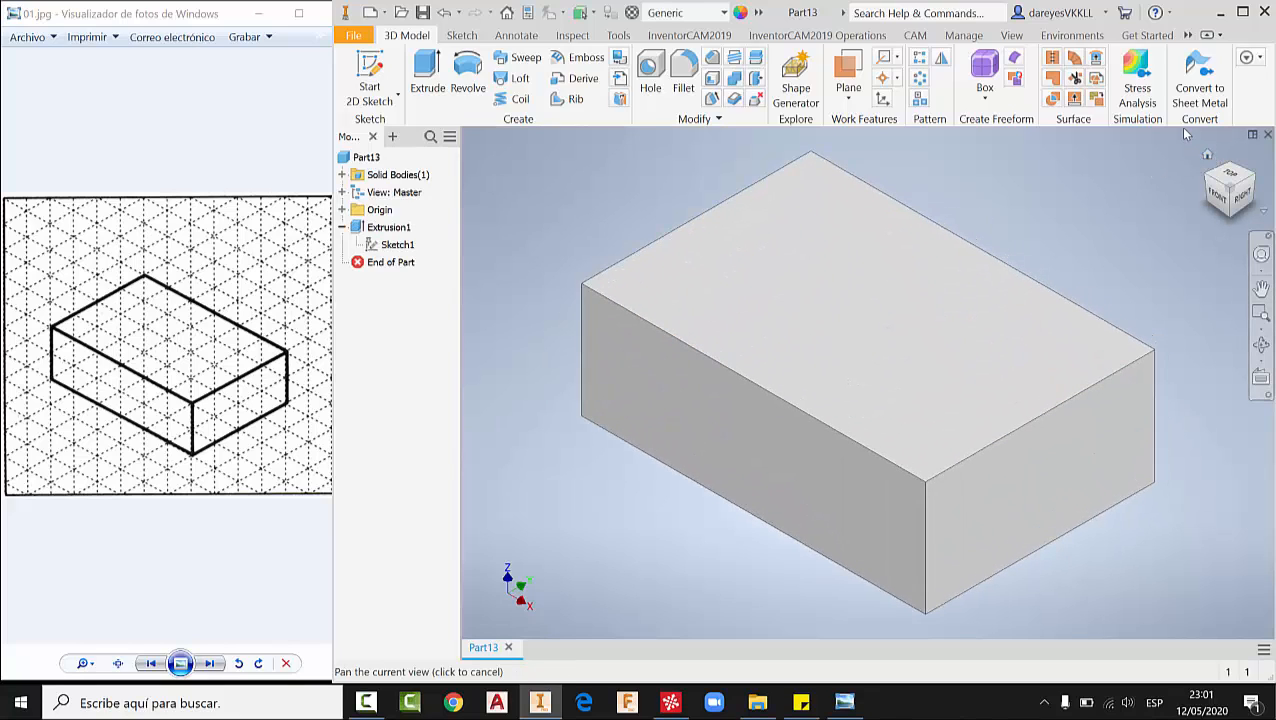
scroll(932, 384, down, 3)
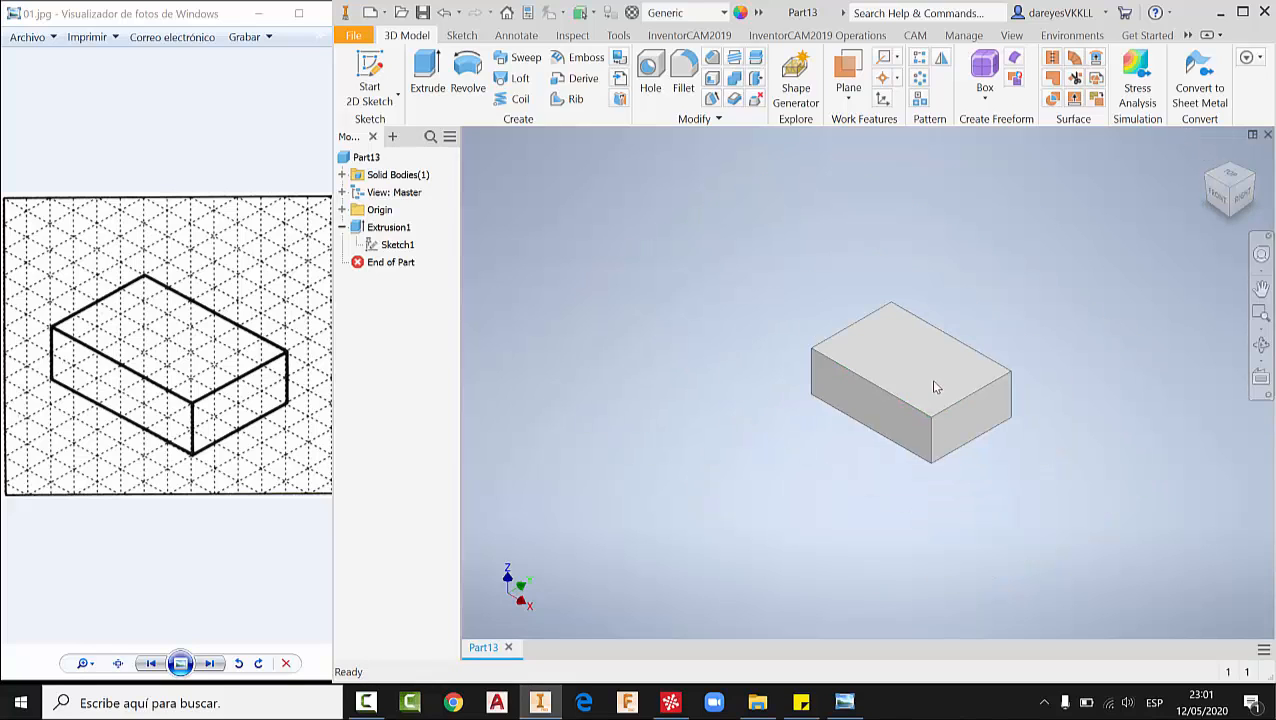
scroll(900, 392, up, 1)
middle_drag(900, 386, 1098, 358)
scroll(1049, 380, down, 2)
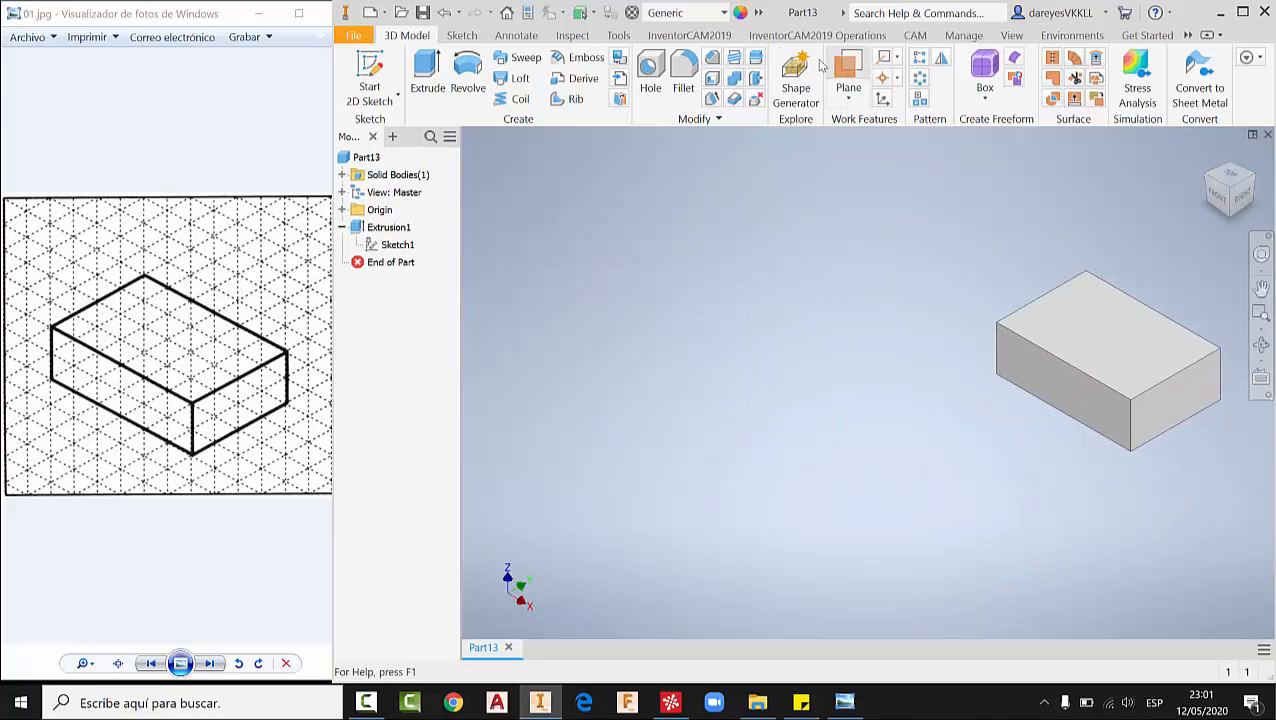
click(760, 12)
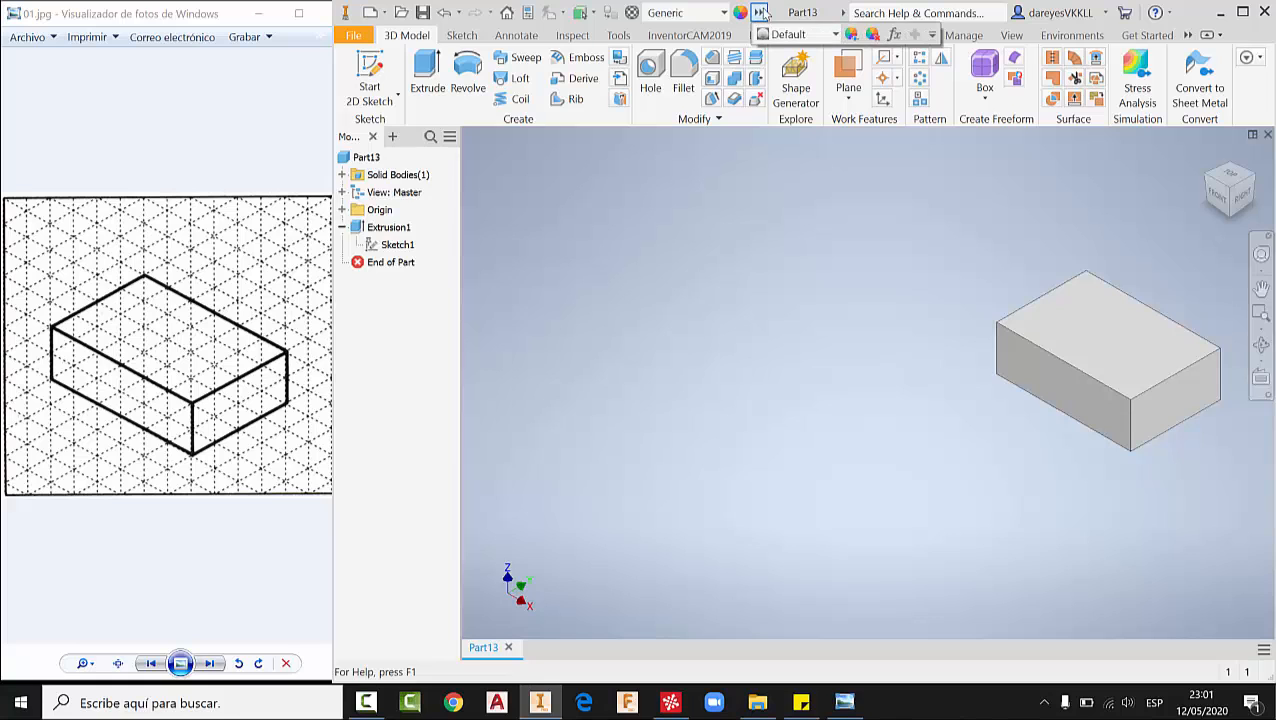
click(895, 35)
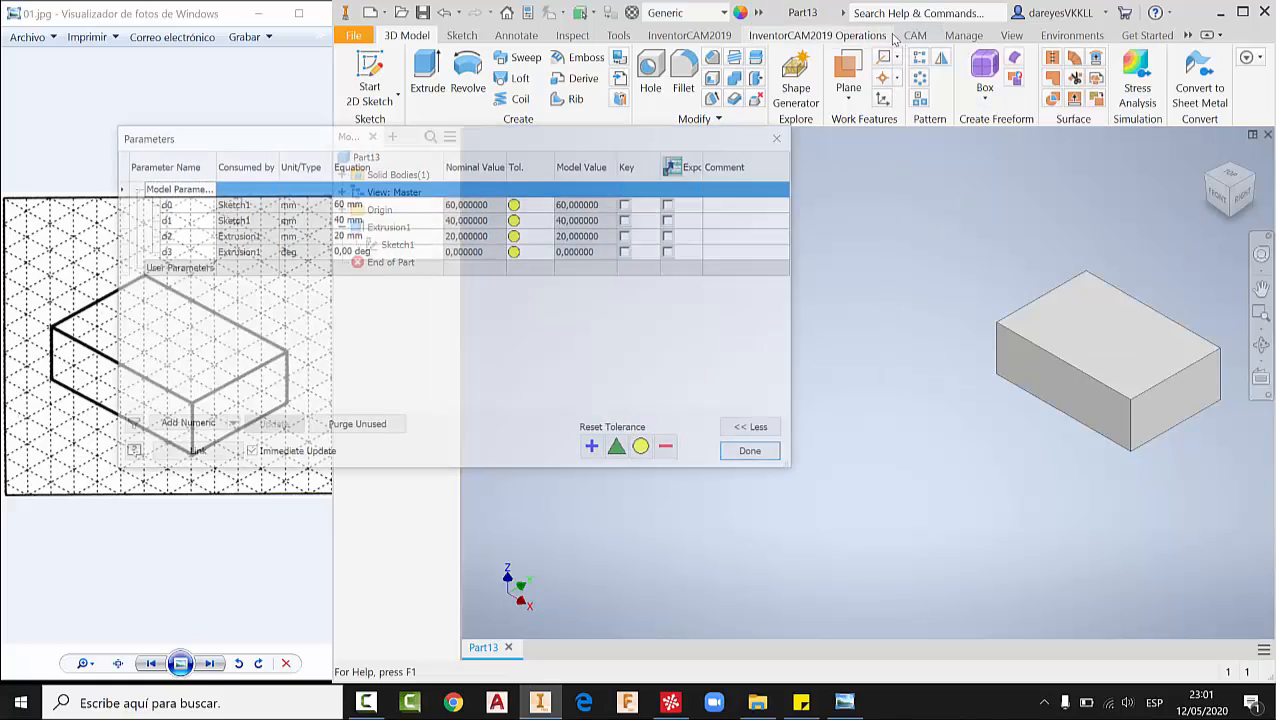
- Set the model parameters d0, d1 and d2 to 10 mm each in the Parameters table
drag(645, 140, 776, 140)
click(430, 206)
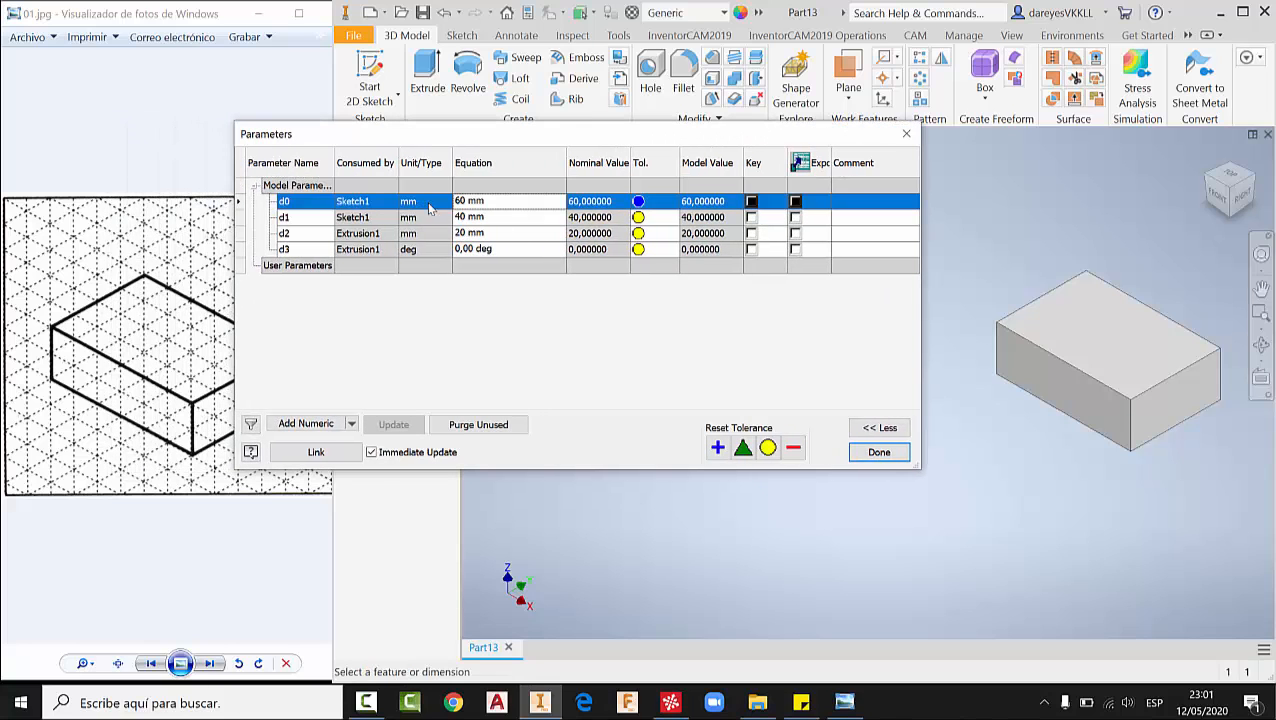
click(495, 203)
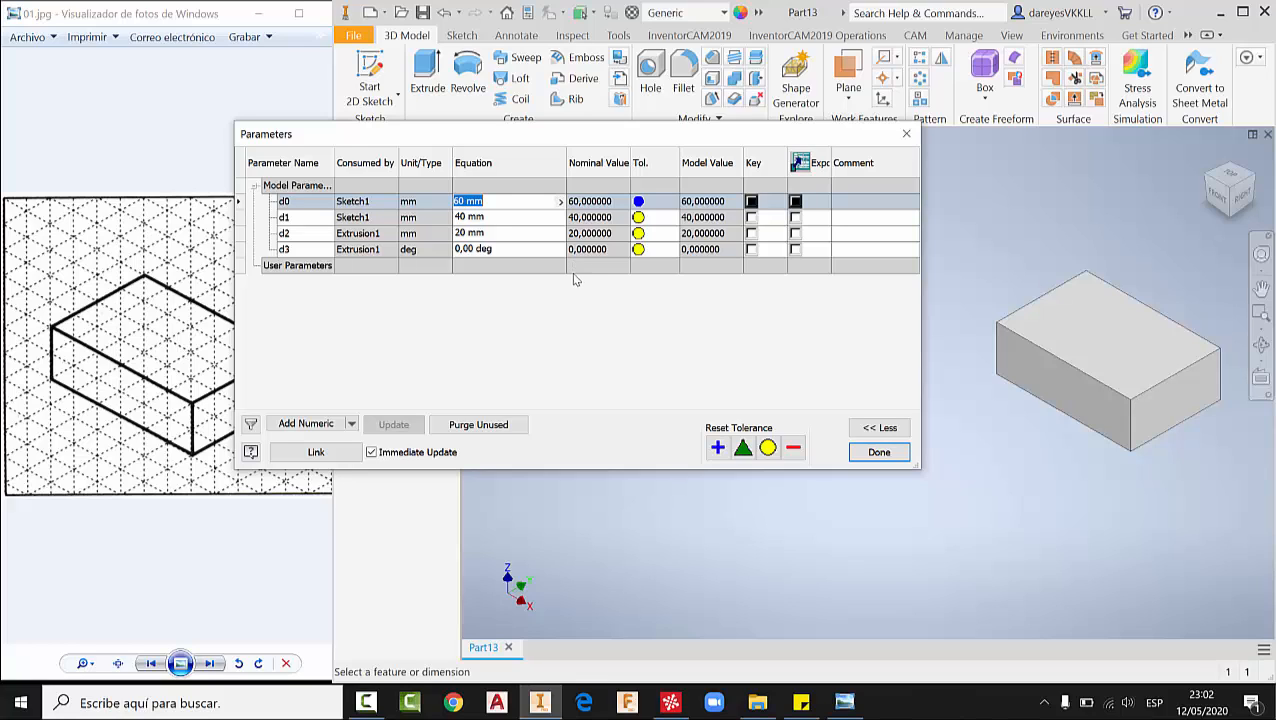
text(10)
click(480, 218)
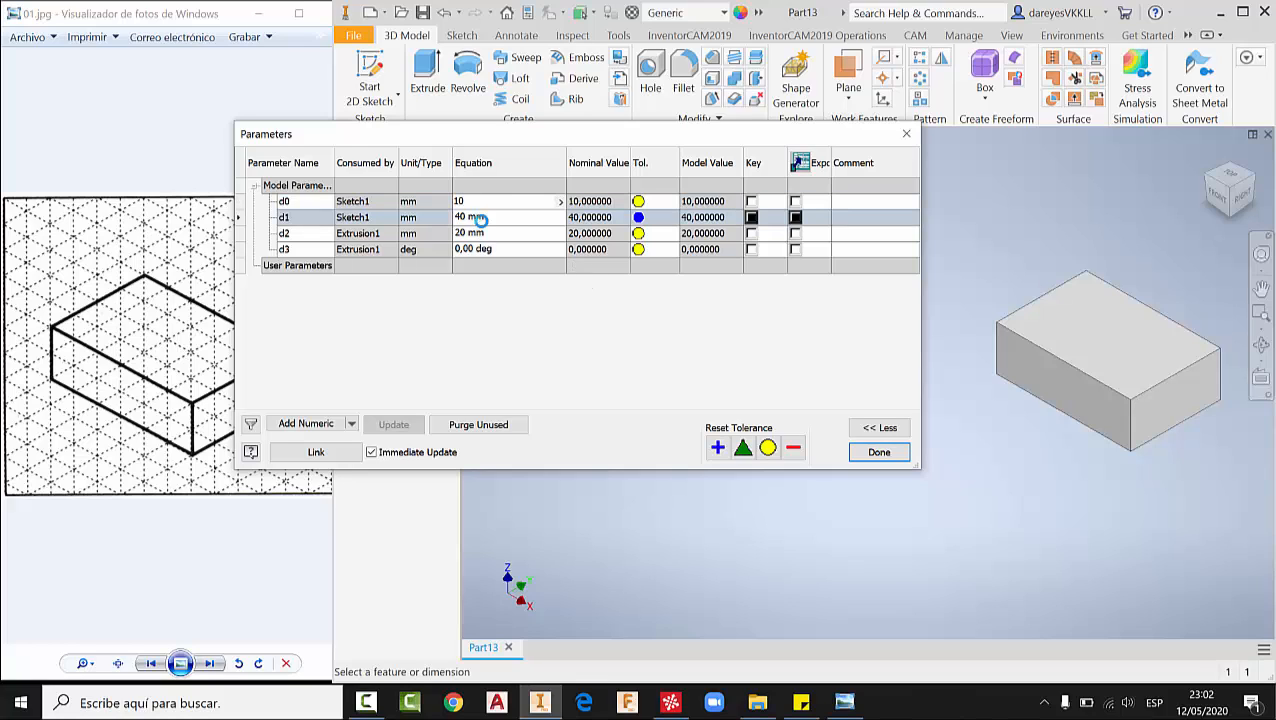
text(10)
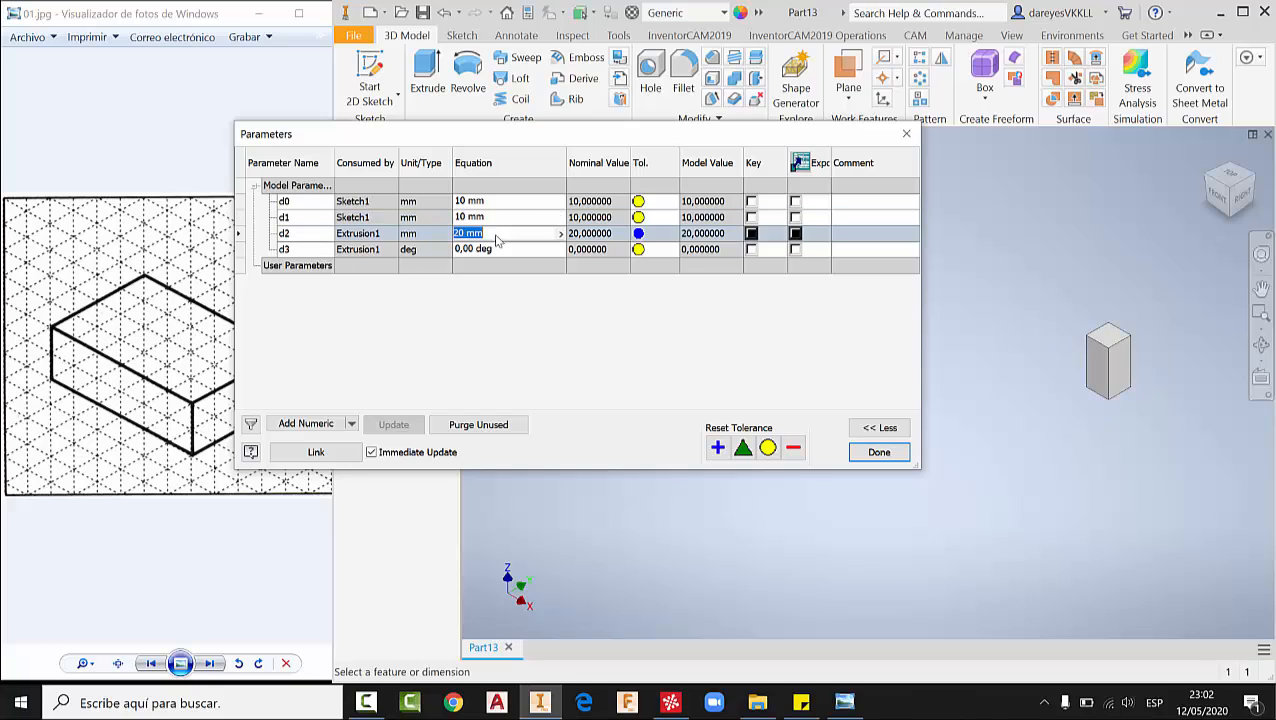
click(480, 233)
text(10)
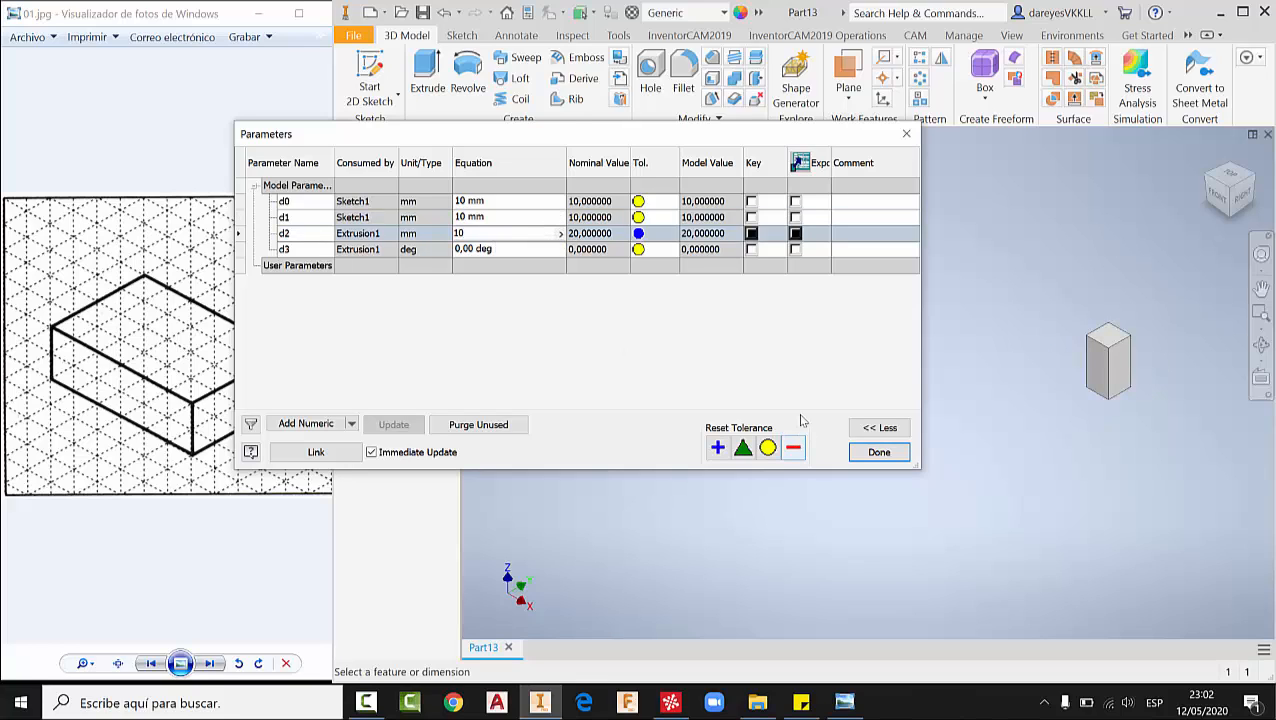
click(505, 217)
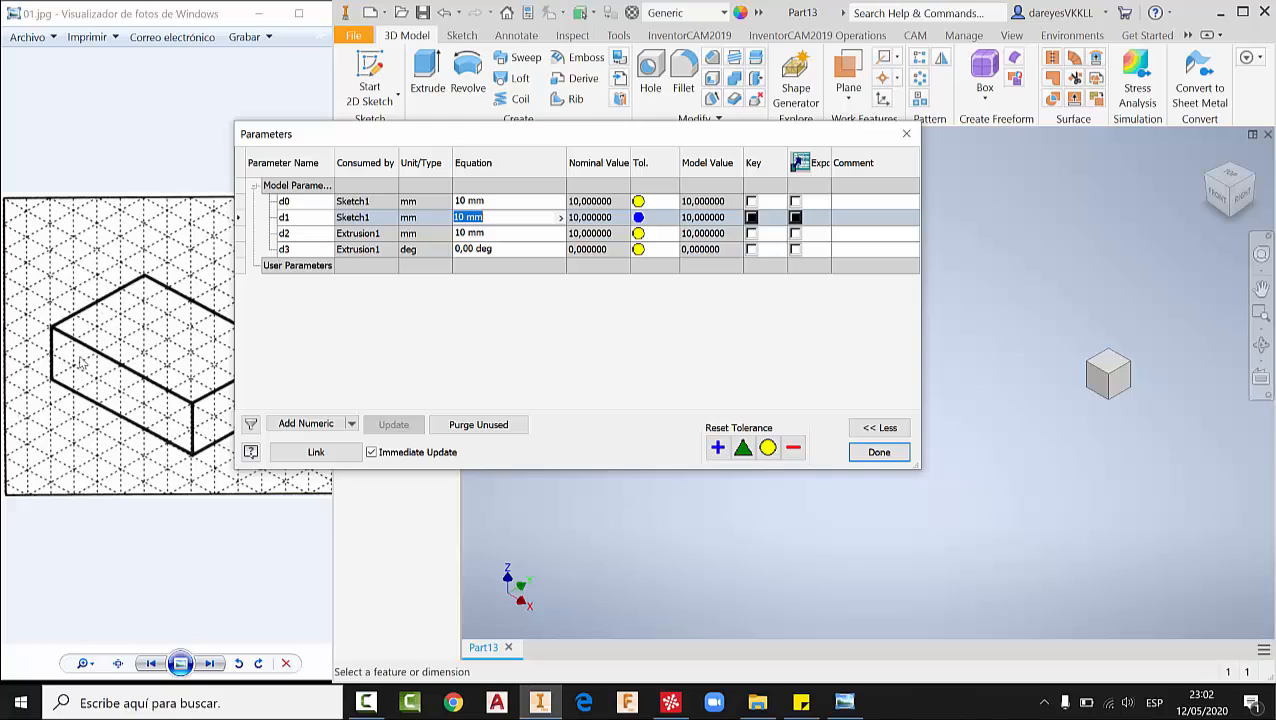
- Uncover the reference drawing beside the Parameters table and set parameter d0 to 60 mm
drag(393, 137, 473, 79)
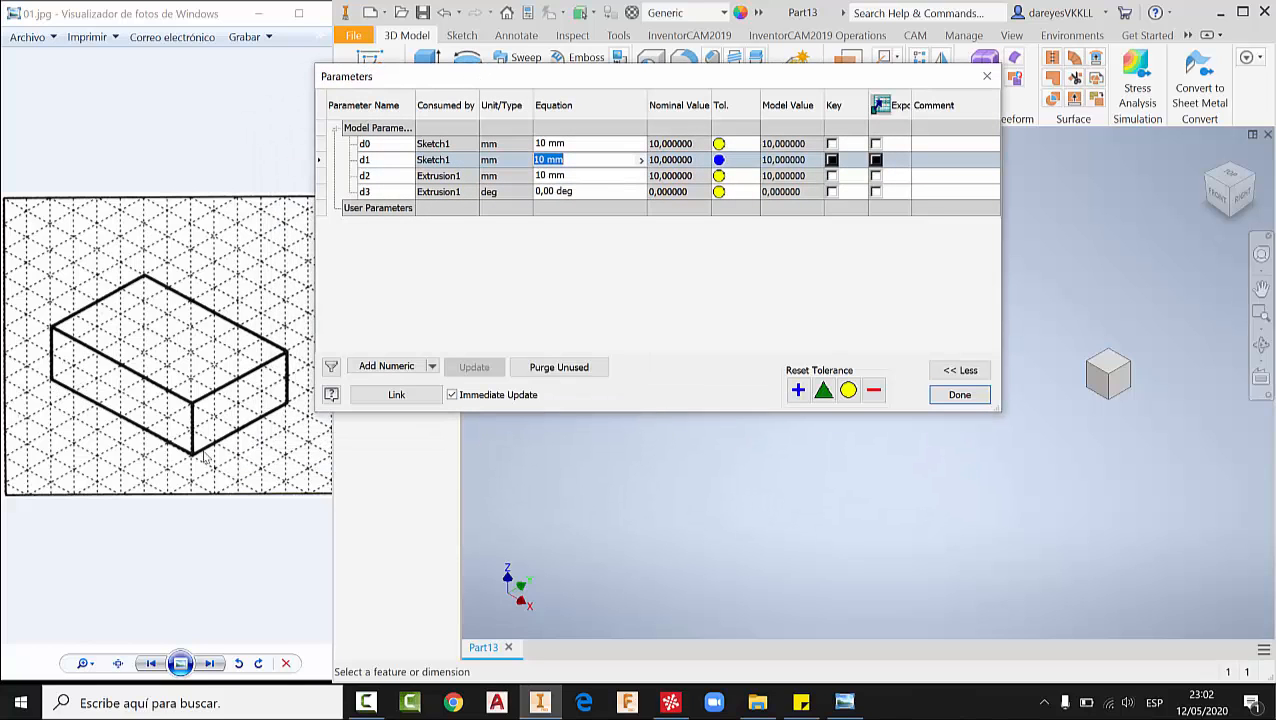
click(579, 145)
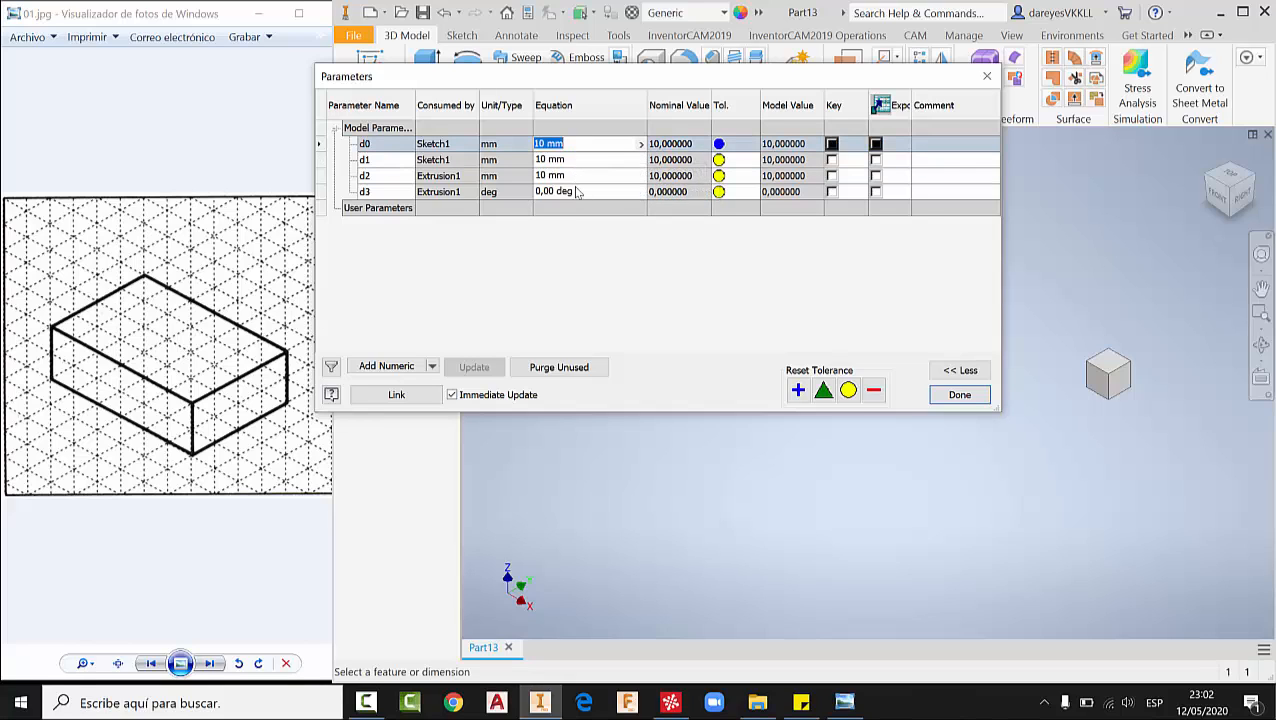
text(60)
key(Return)
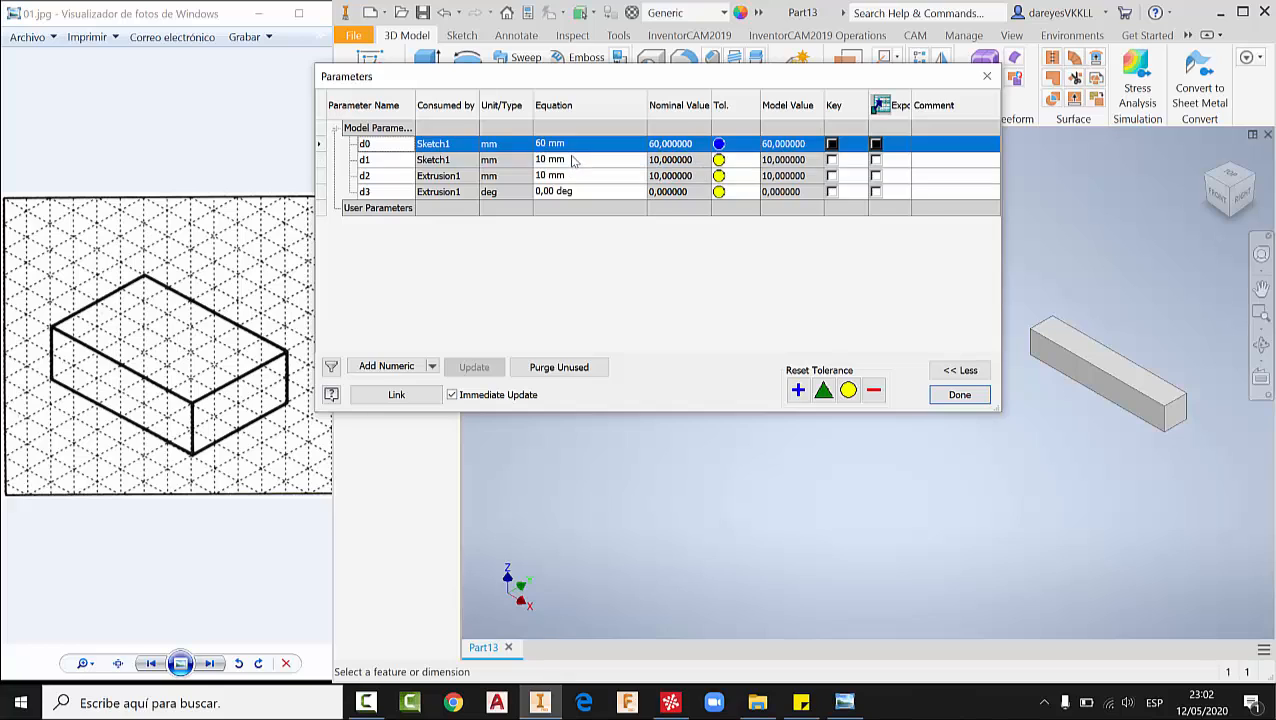
- Set the equation of sketch parameter d1 to two thirds of d0, as (2/3)*d0
click(574, 161)
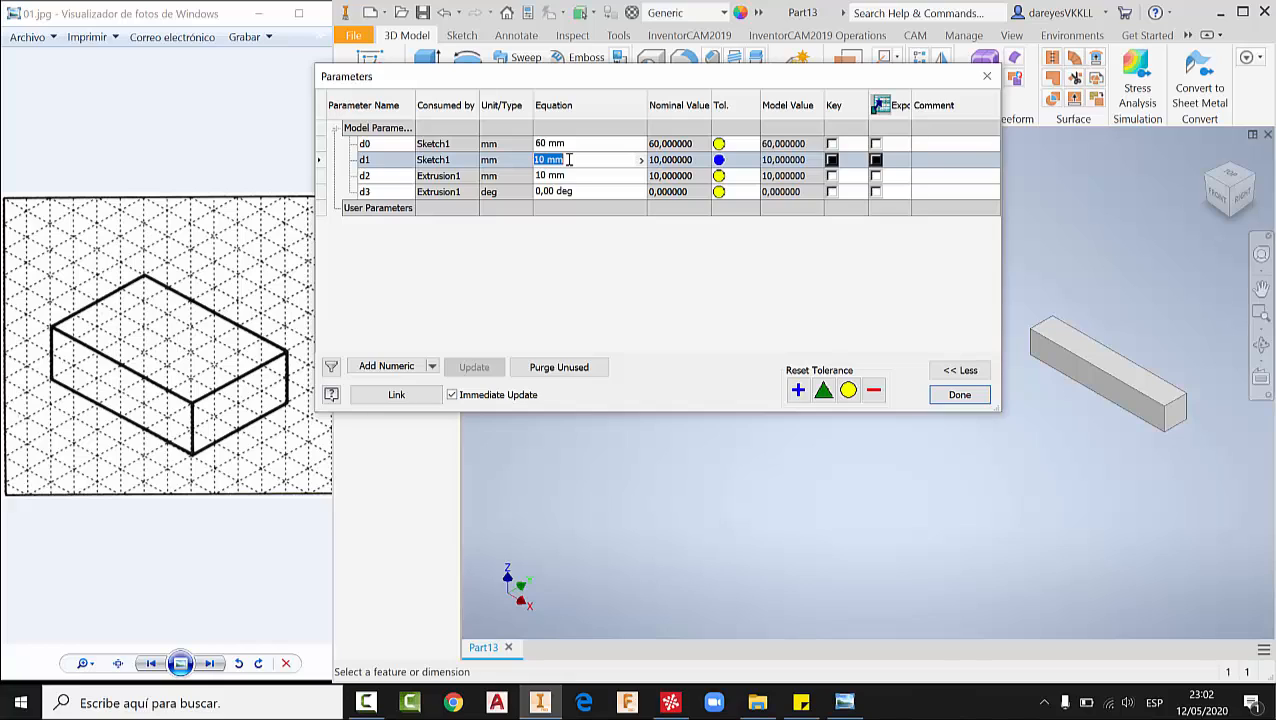
text(2/3))
text(*d0)
text(0)
- Set the equation of extrusion parameter d2 to d0/3 and close the Parameters table
click(596, 176)
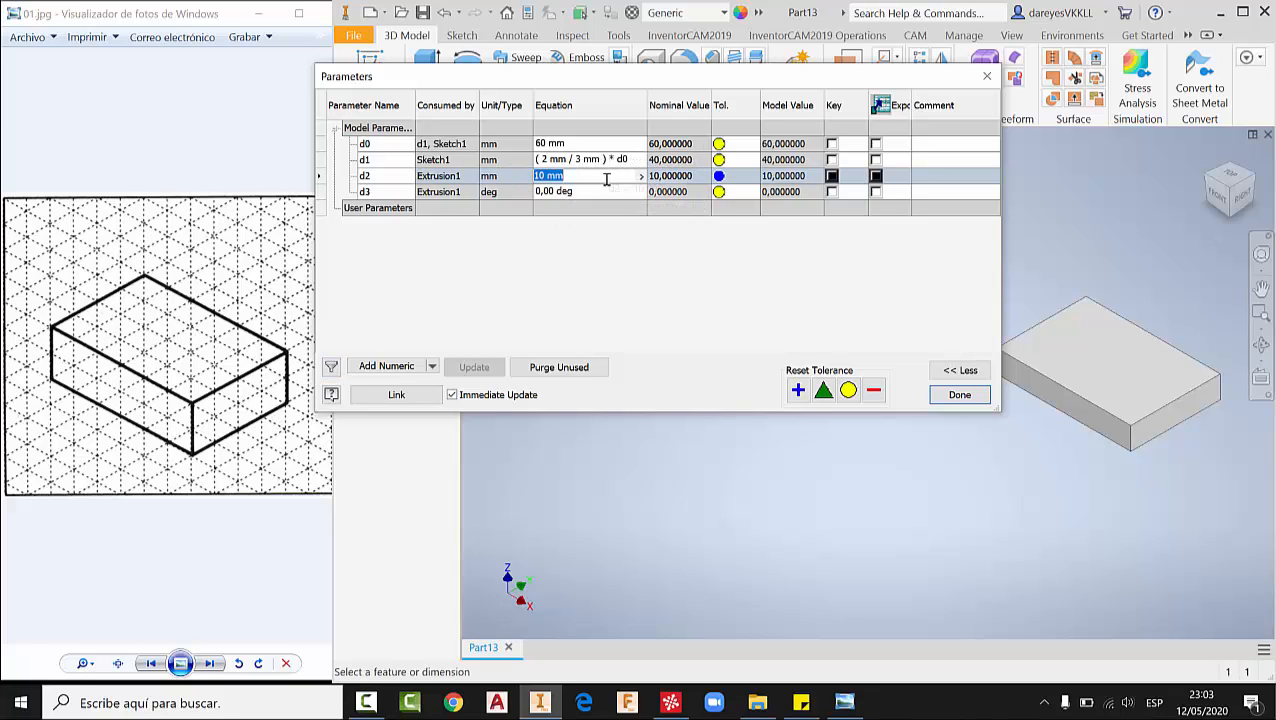
text(d0/3)
key(Return)
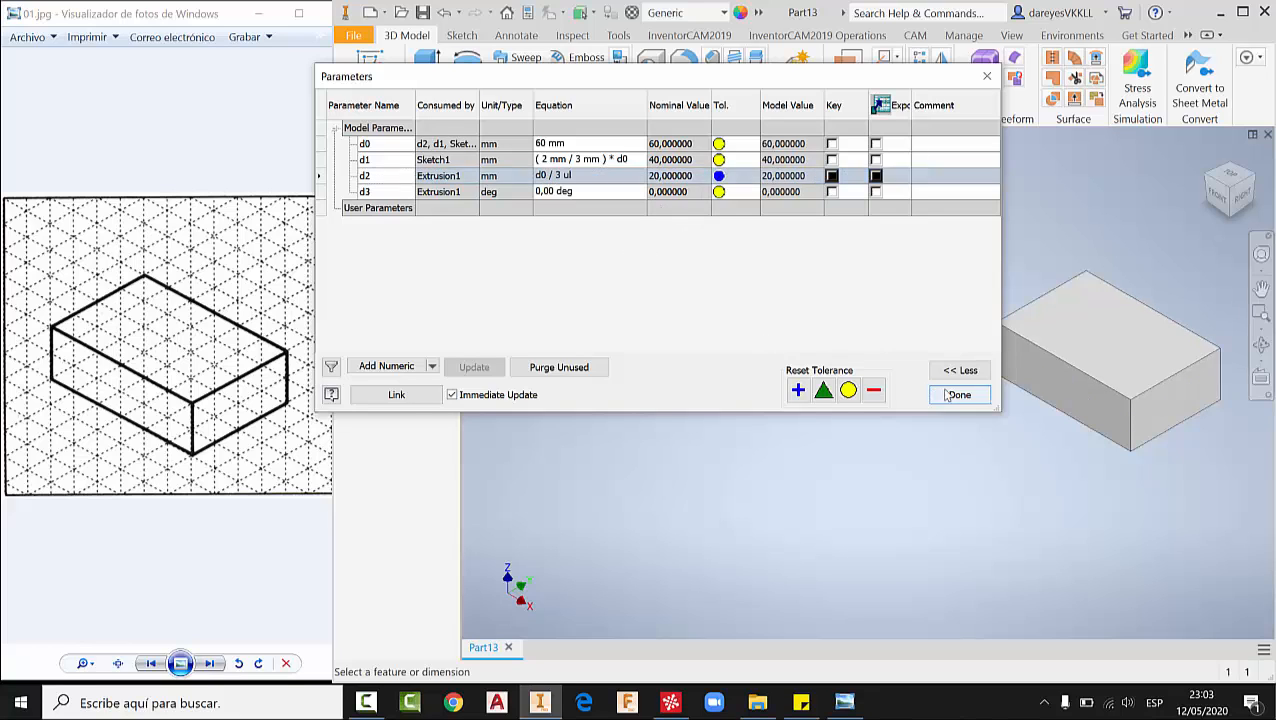
click(934, 394)
- Reopen the Parameters table and set d0 to 120 mm to test the block's proportional scaling
middle_drag(964, 381, 974, 372)
scroll(877, 305, up, 2)
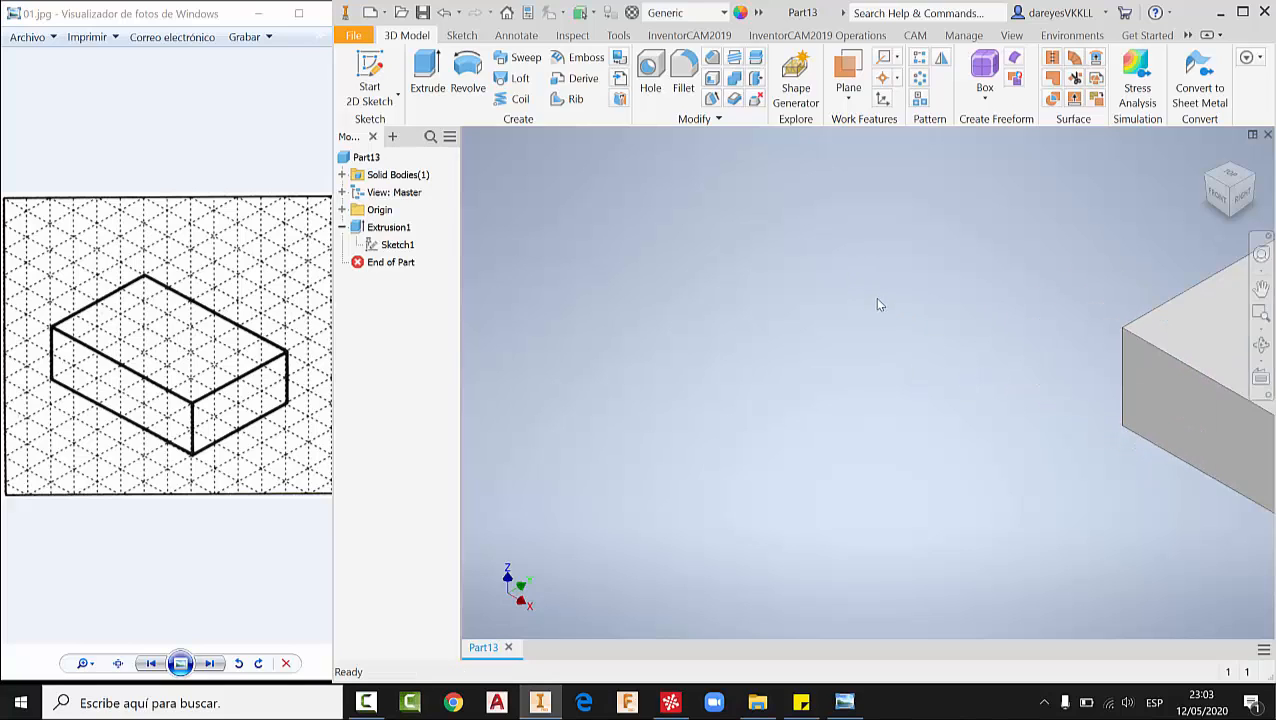
scroll(880, 310, down, 4)
middle_drag(1052, 350, 1162, 328)
scroll(1100, 336, down, 2)
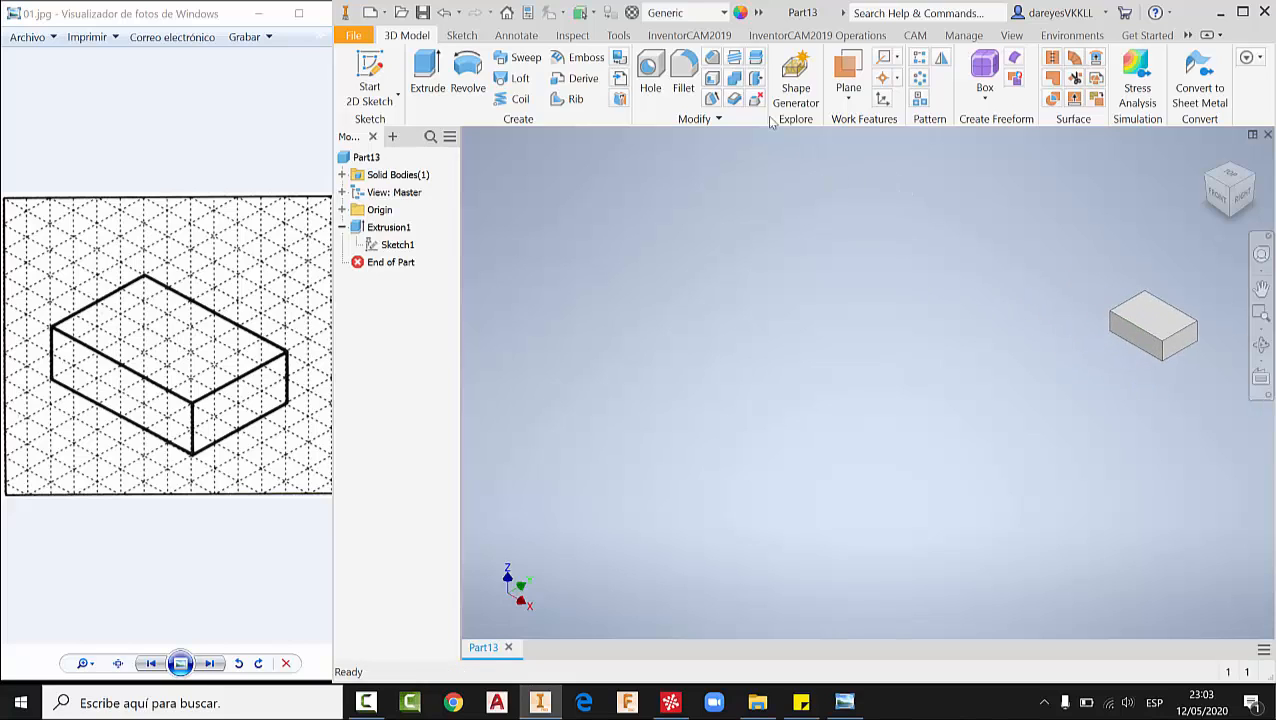
click(759, 12)
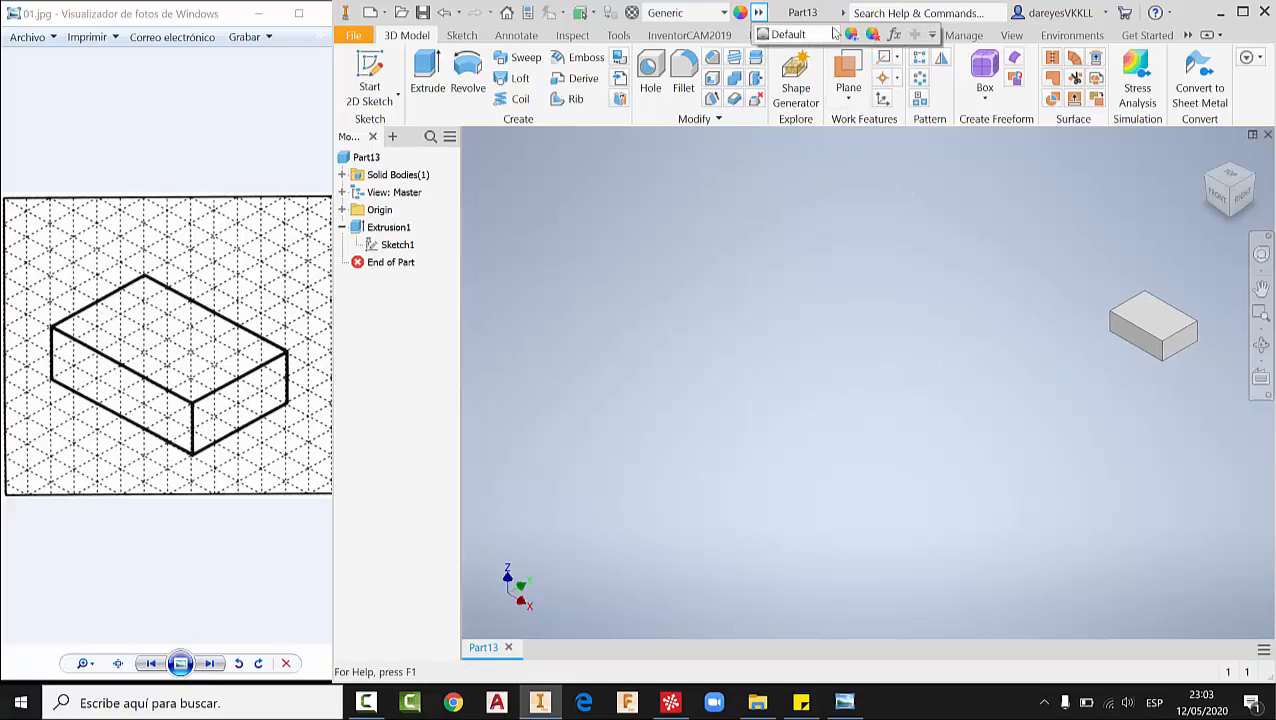
click(894, 34)
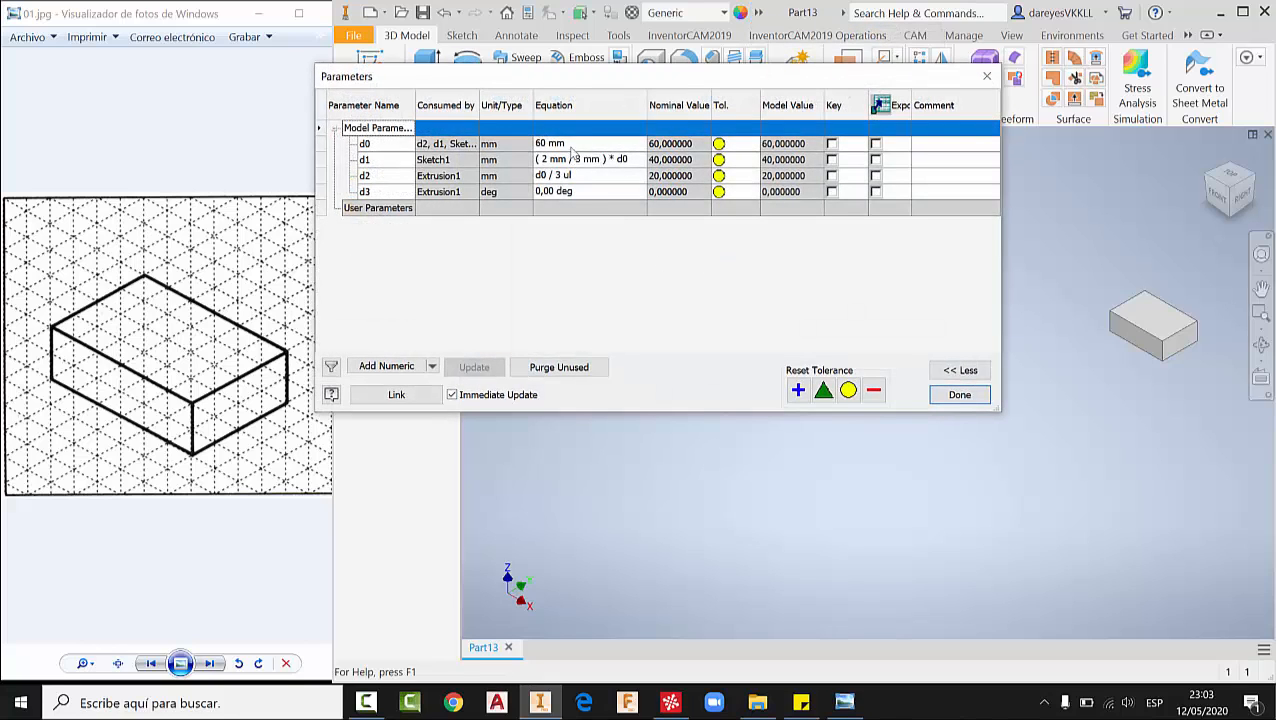
click(576, 143)
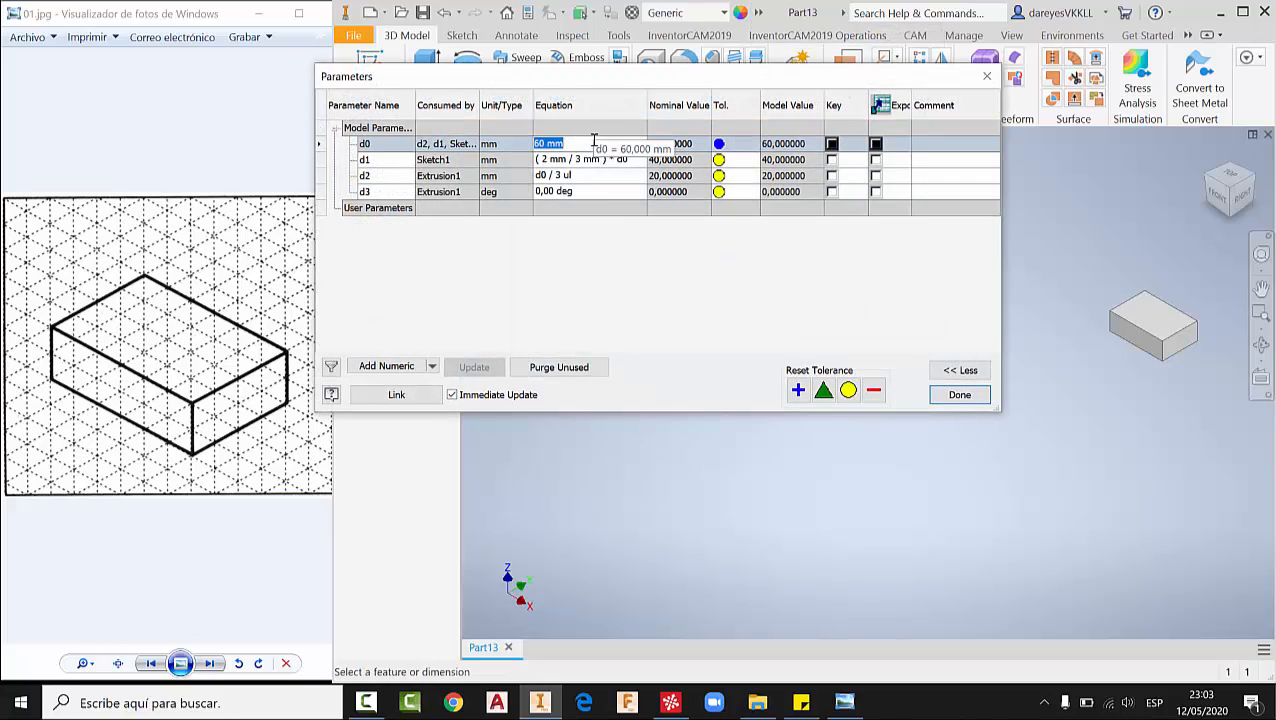
text(120)
click(959, 394)
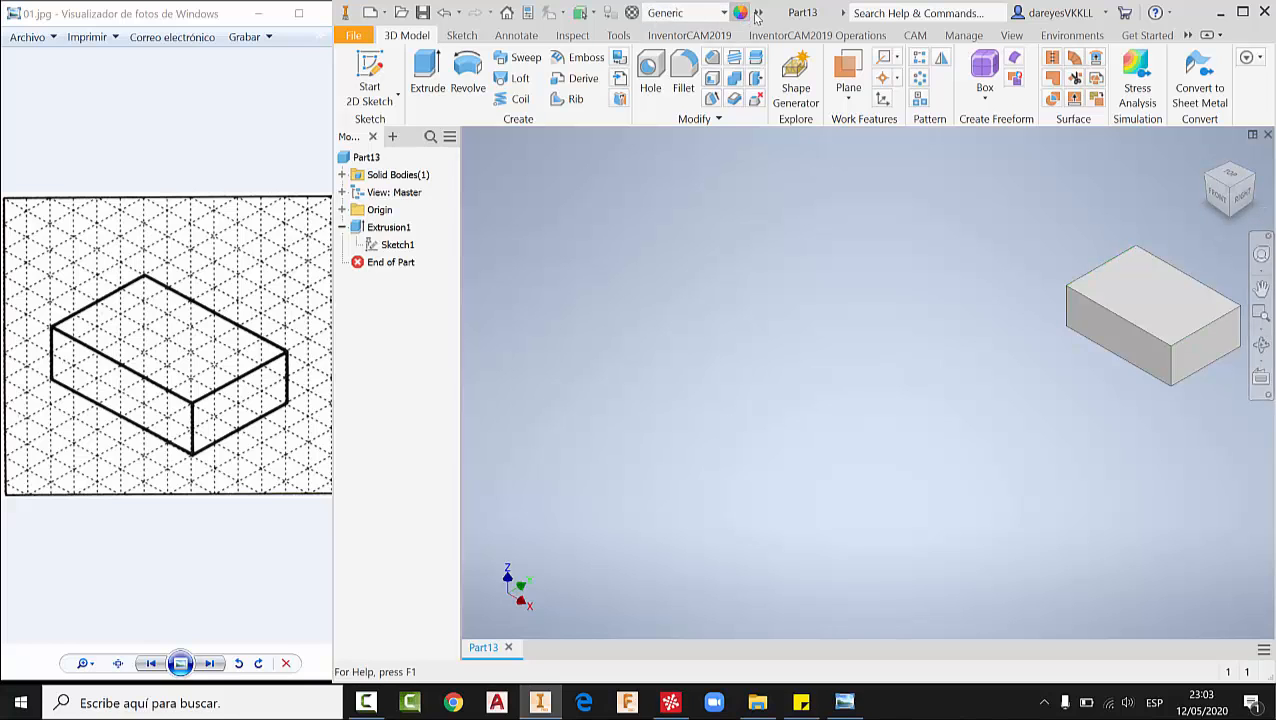
- Set parameter d0 back to 60 mm in the Parameters table and close it
click(757, 13)
click(890, 40)
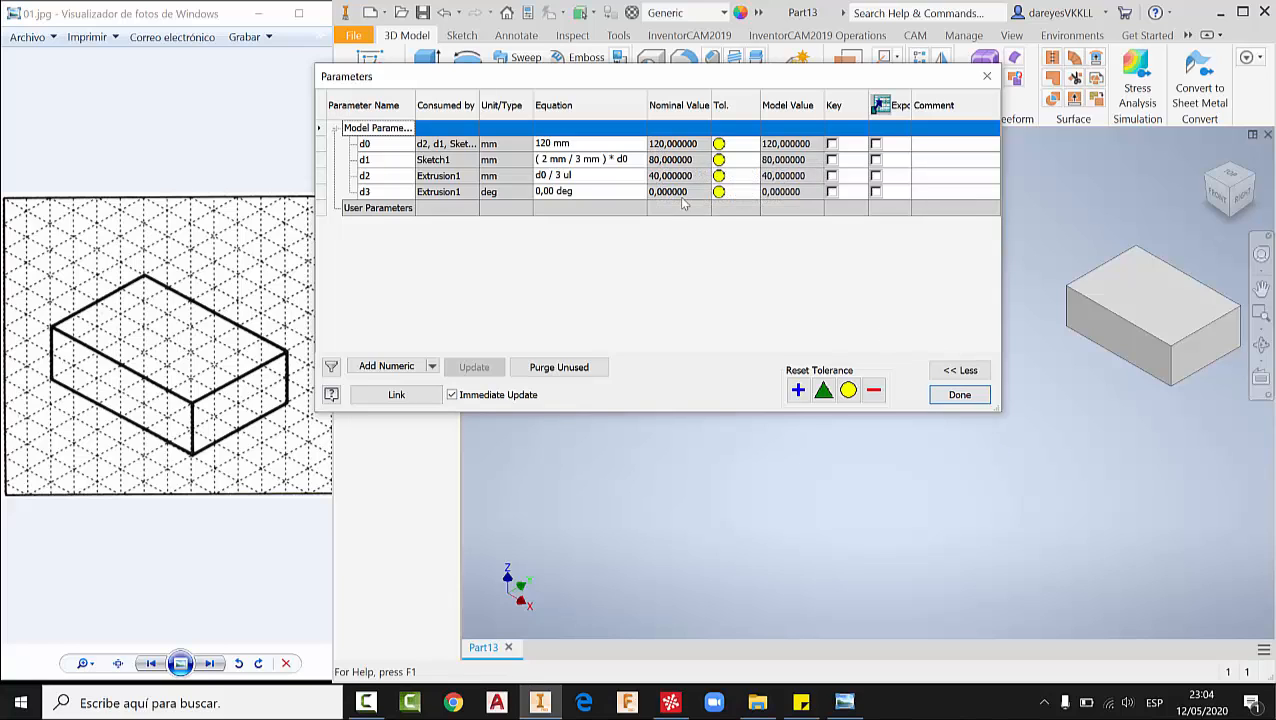
click(578, 143)
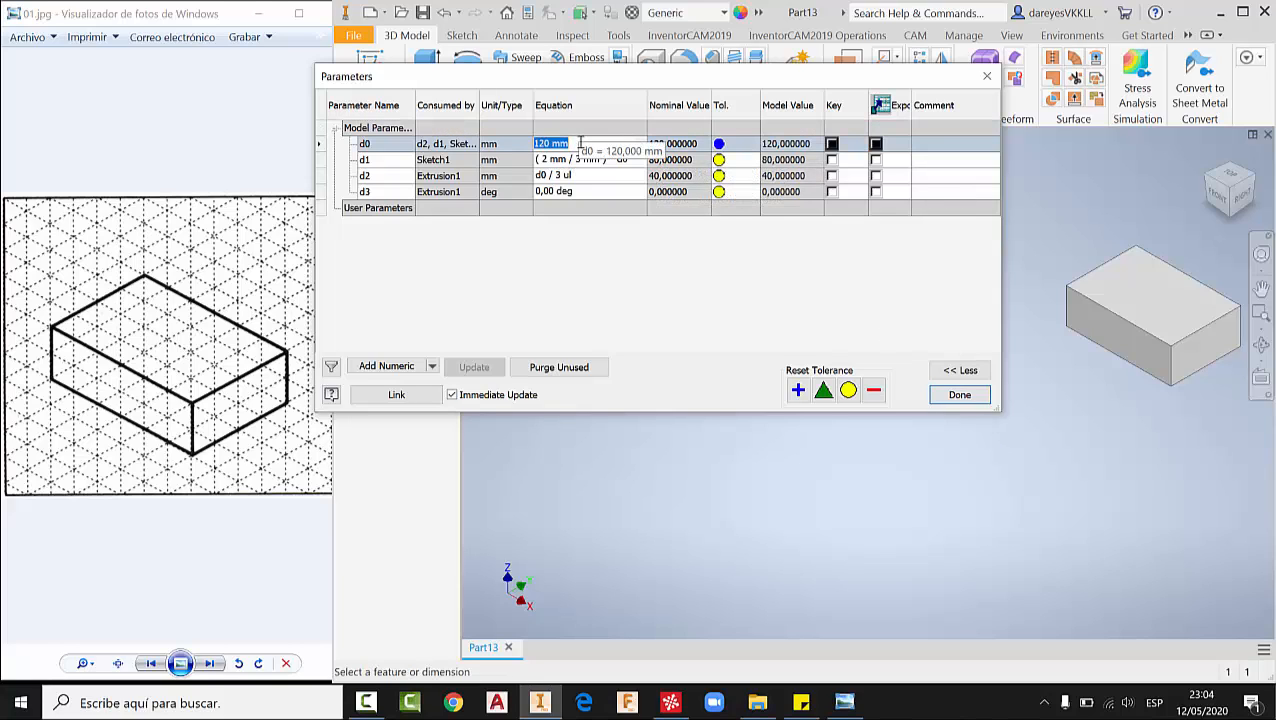
text(60)
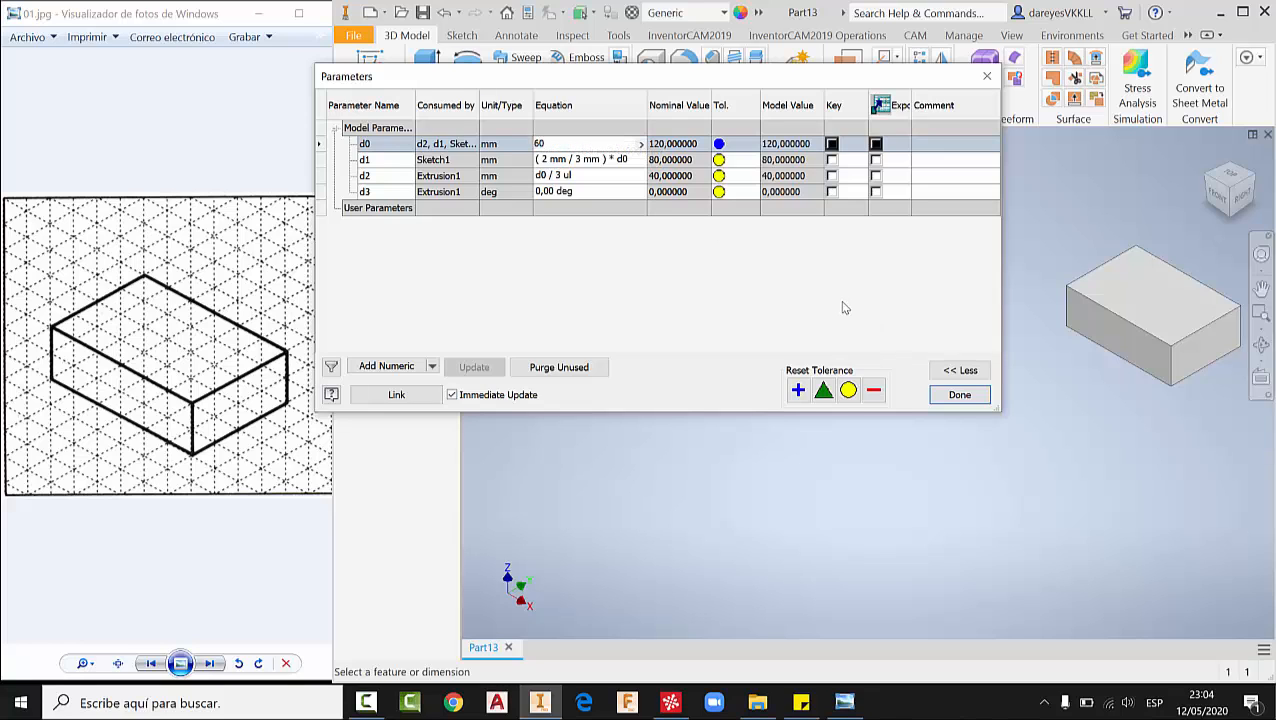
key(Return)
click(959, 394)
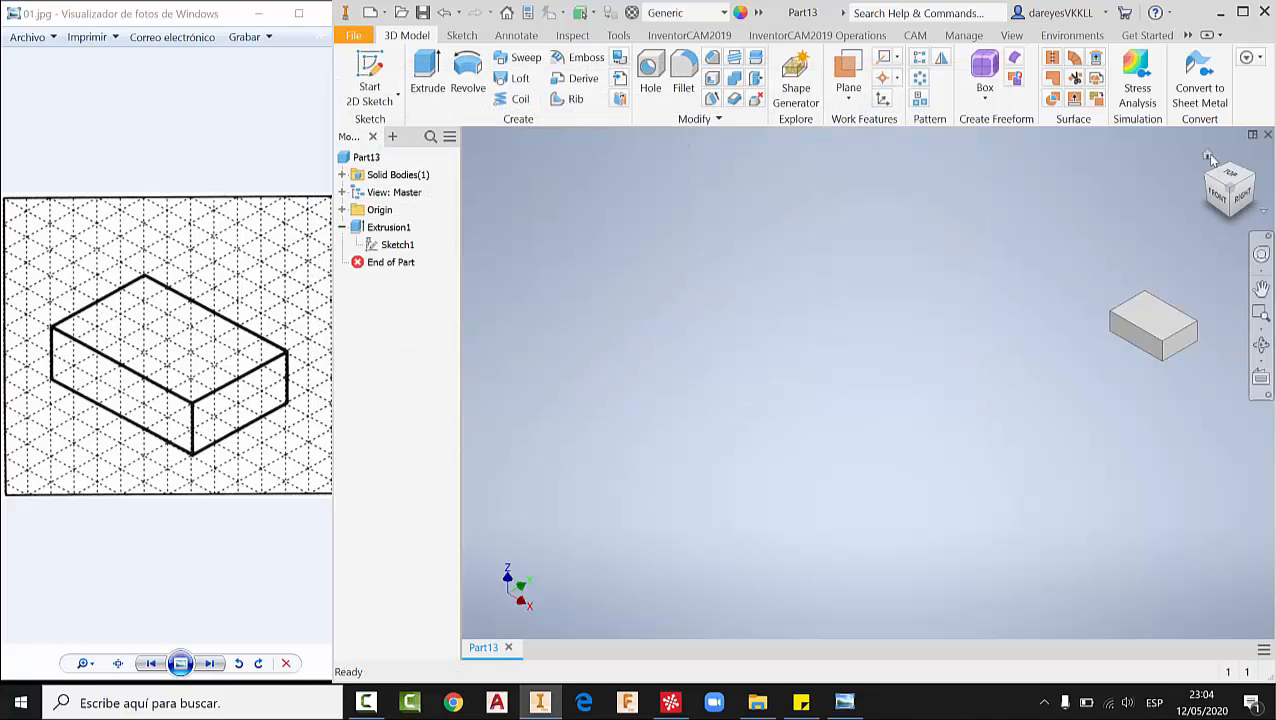
- Save the block part in the Respaldo folder under the file name 01
click(1267, 134)
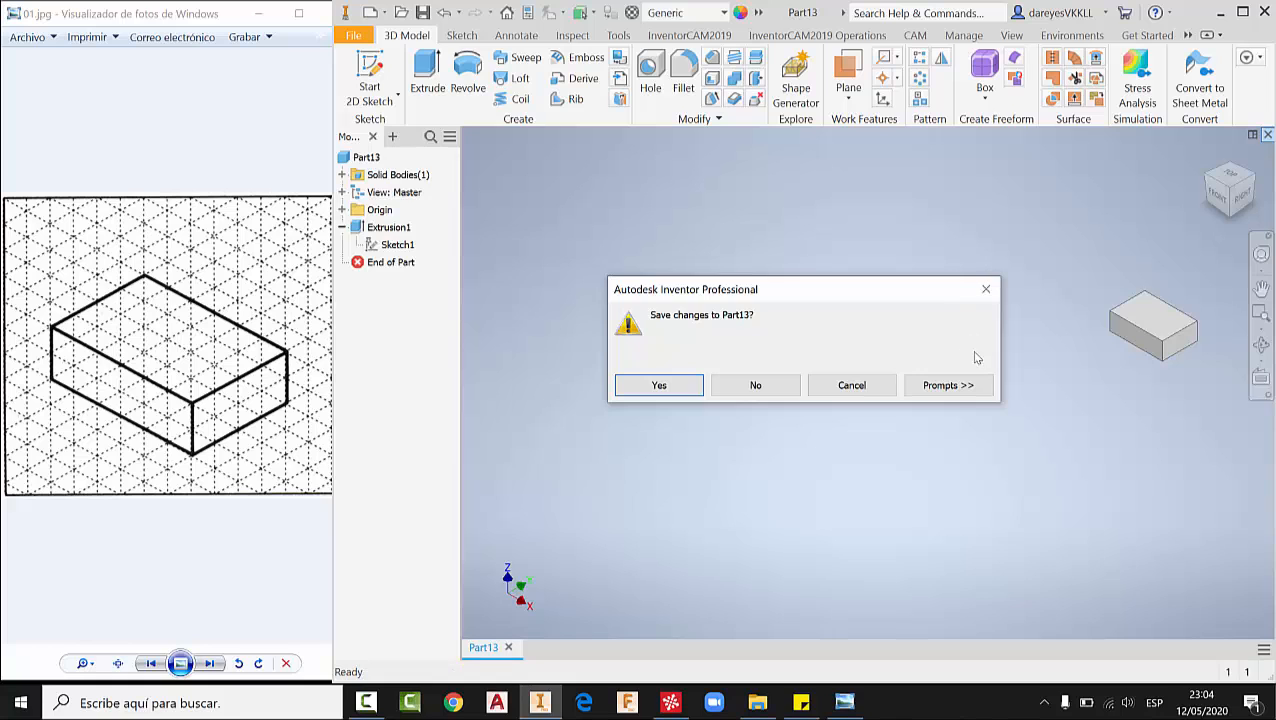
click(981, 290)
click(1243, 192)
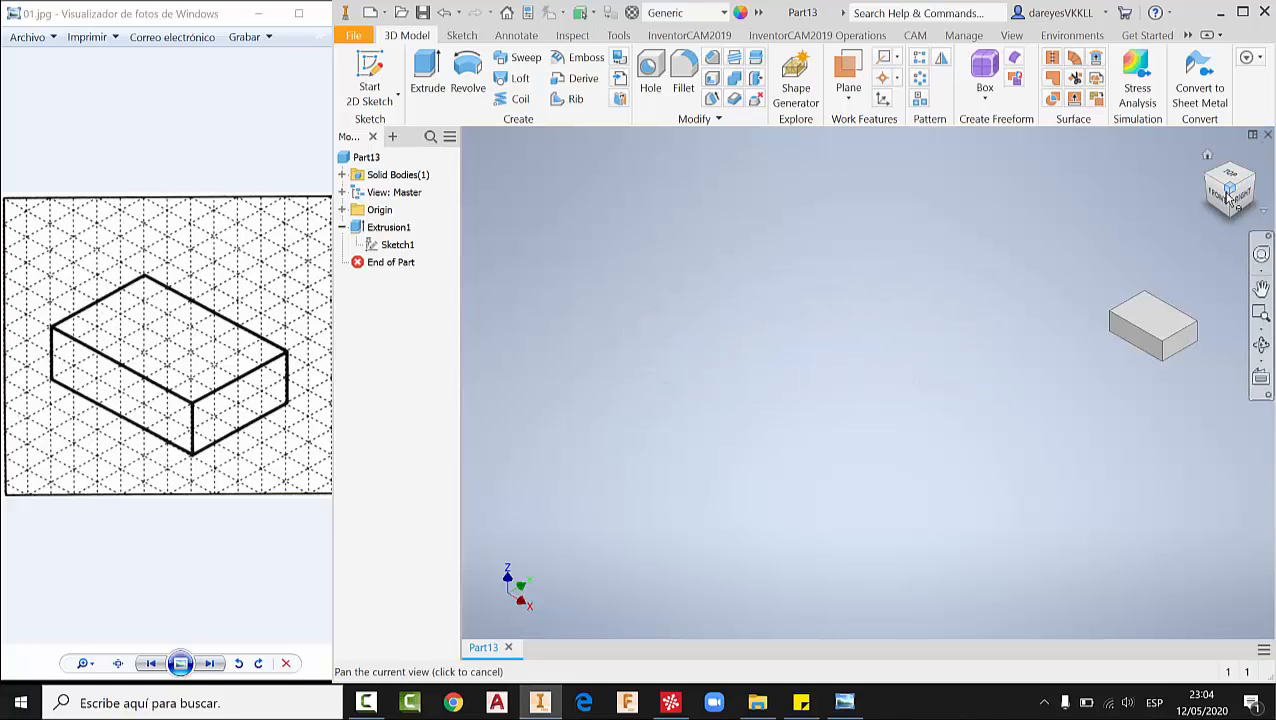
click(423, 13)
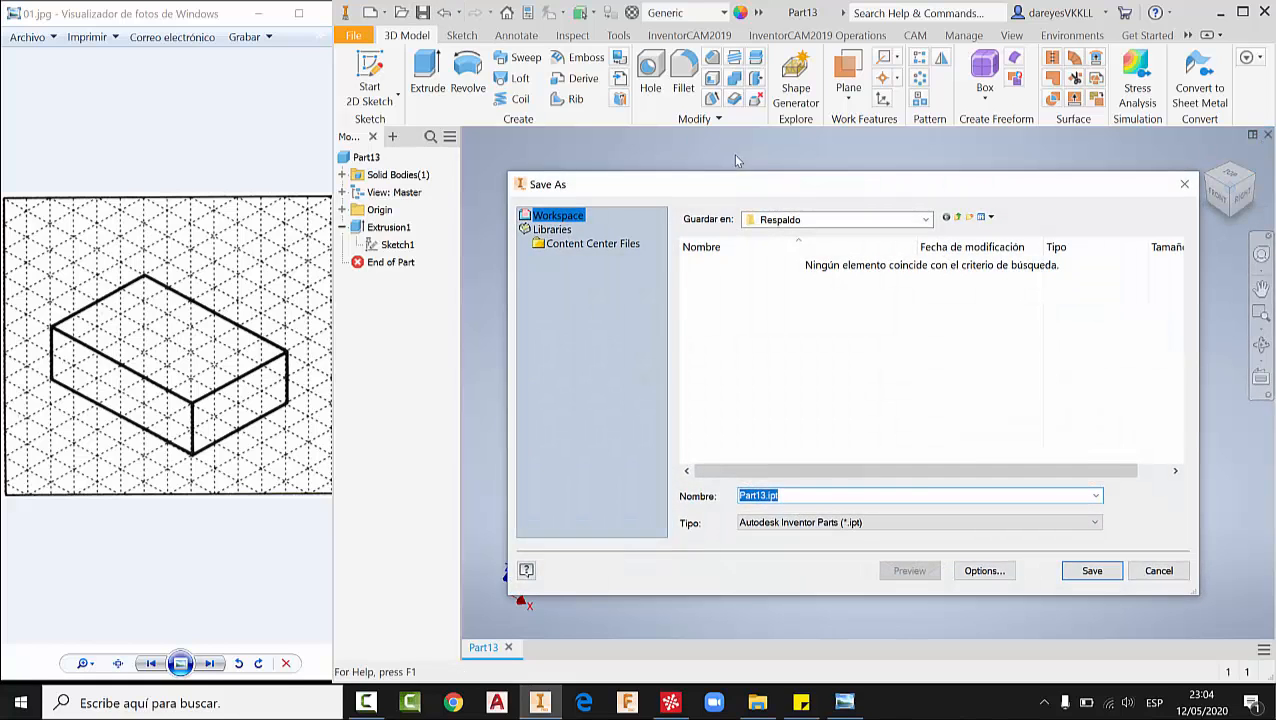
text(01)
key(Return)
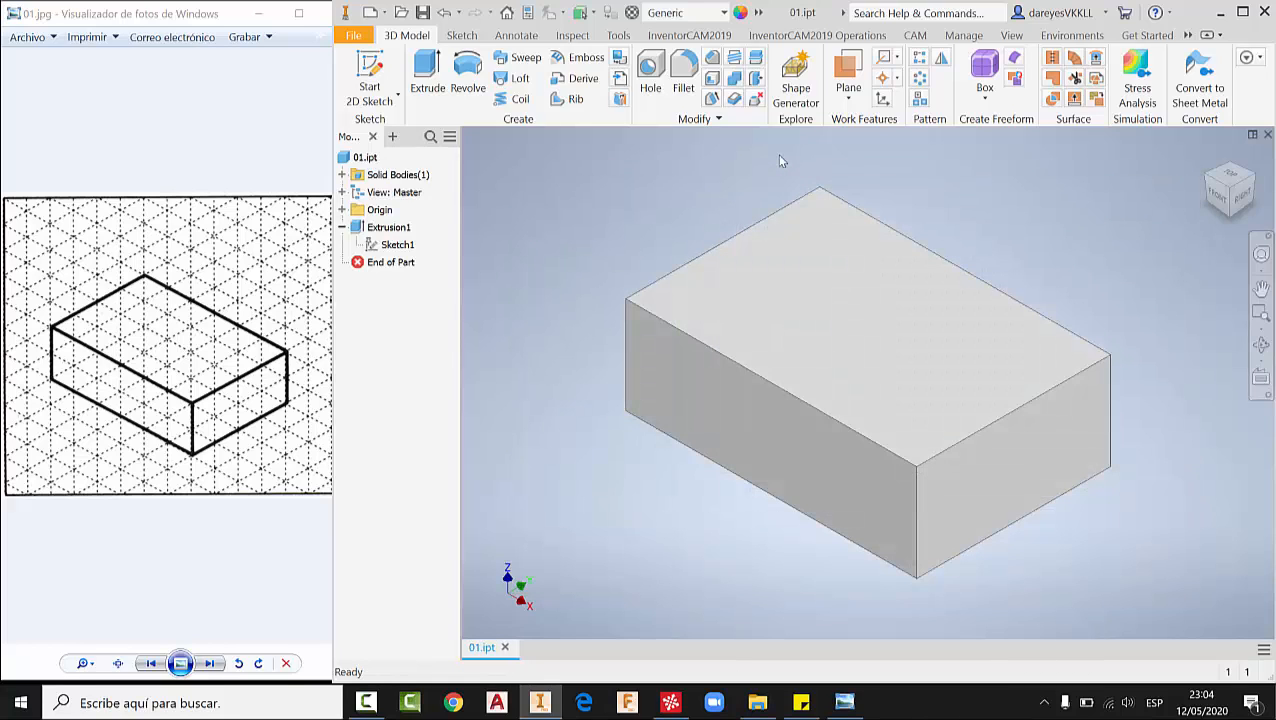
- Bring up reference drawing 02.jpg at a readable size in the photo viewer and close part 01.ipt
click(209, 663)
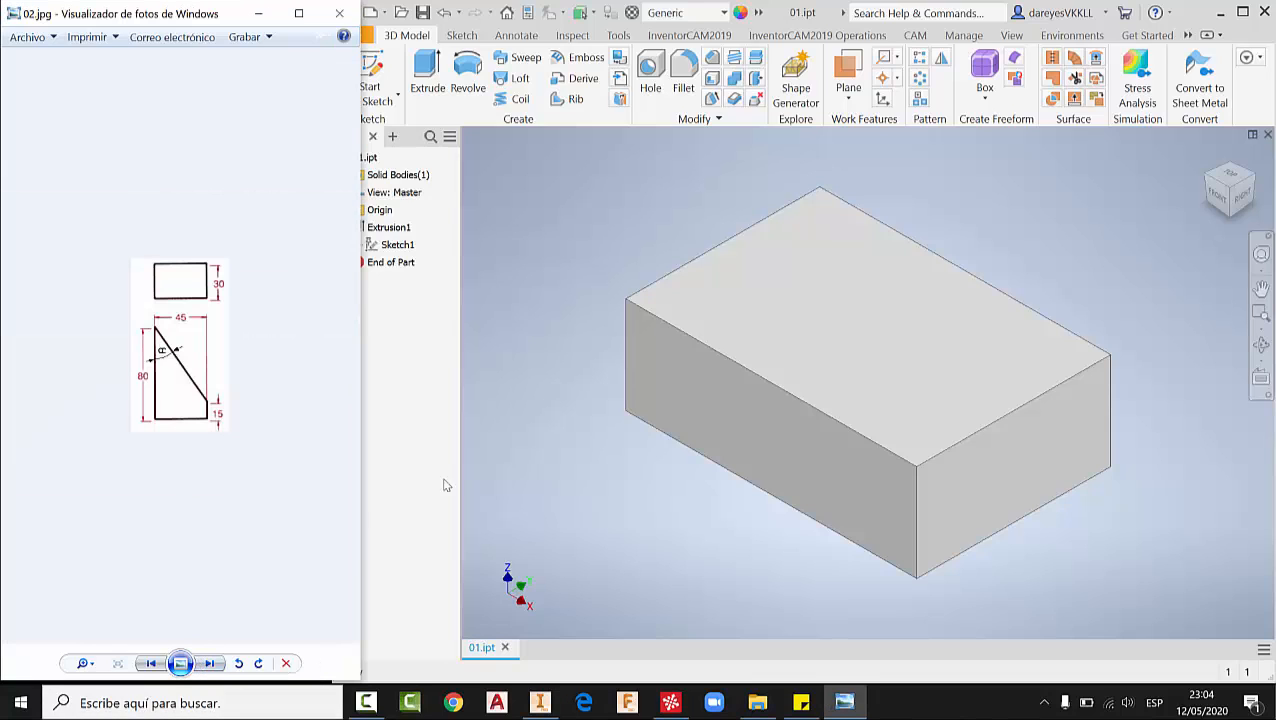
click(1267, 133)
scroll(162, 367, up, 2)
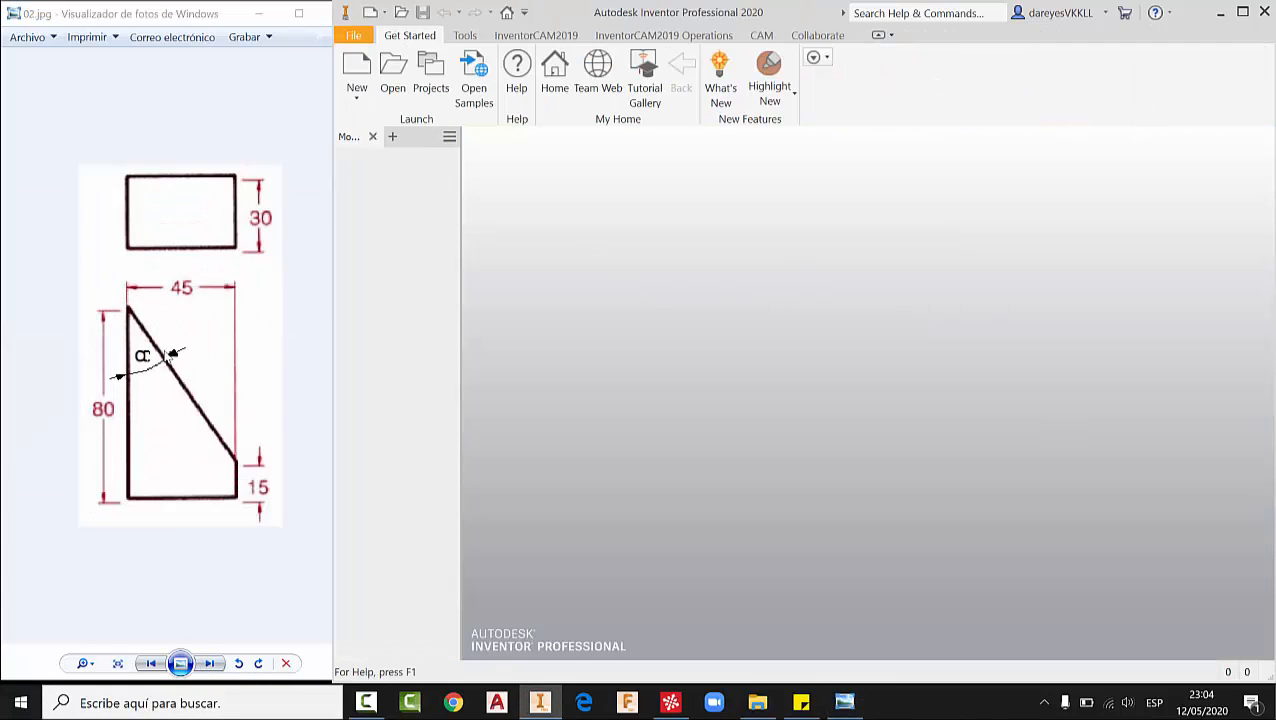
scroll(181, 343, up, 1)
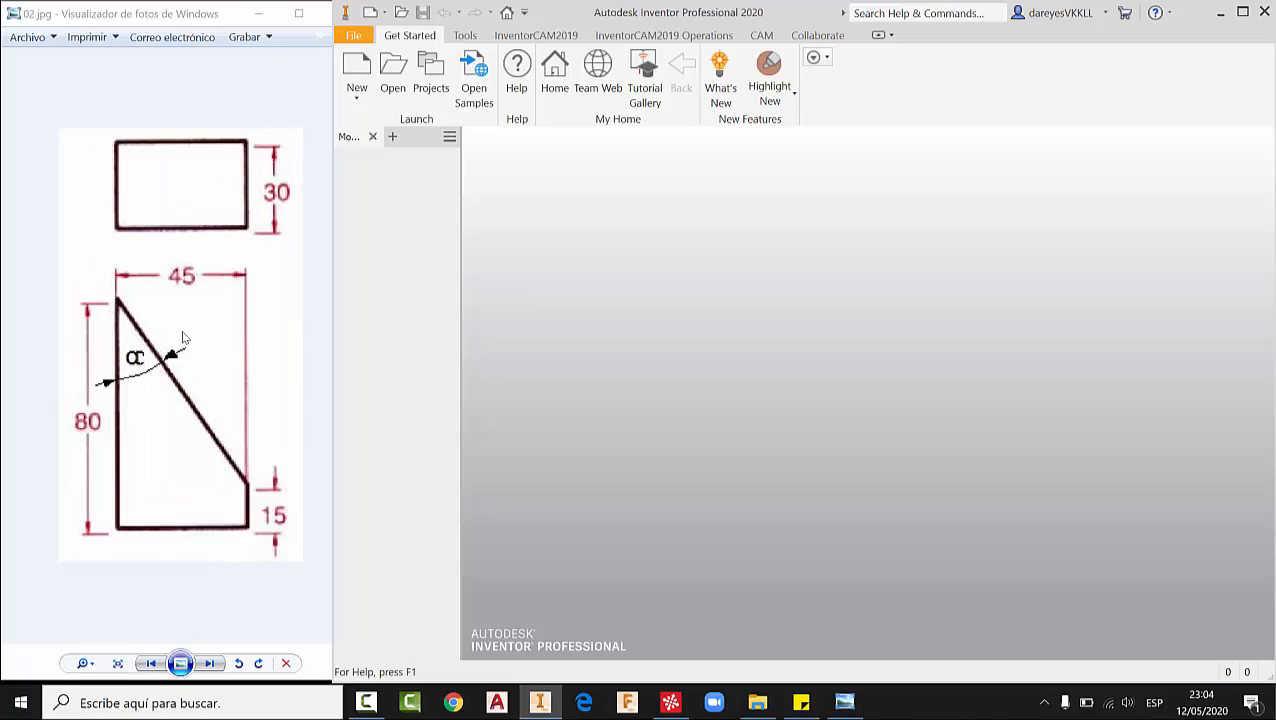
- Create a new part and start a 2D sketch on the vertical XZ origin plane
click(357, 76)
double_click(775, 230)
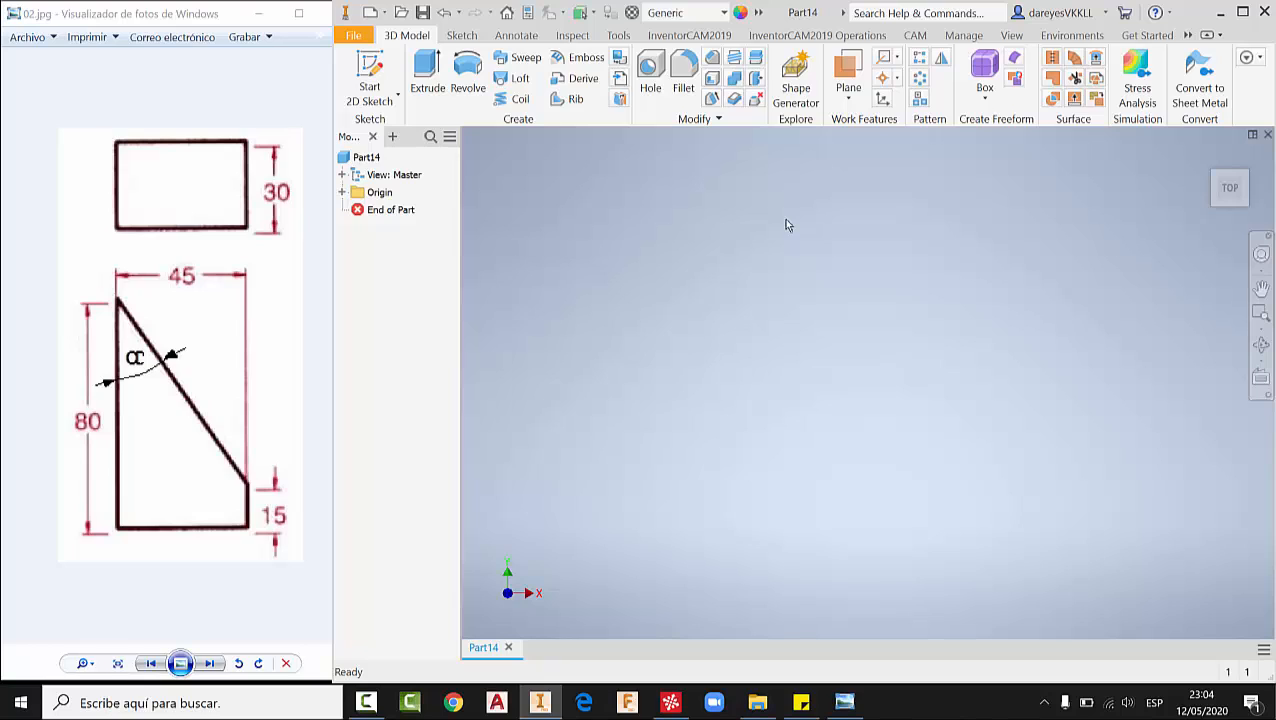
click(369, 104)
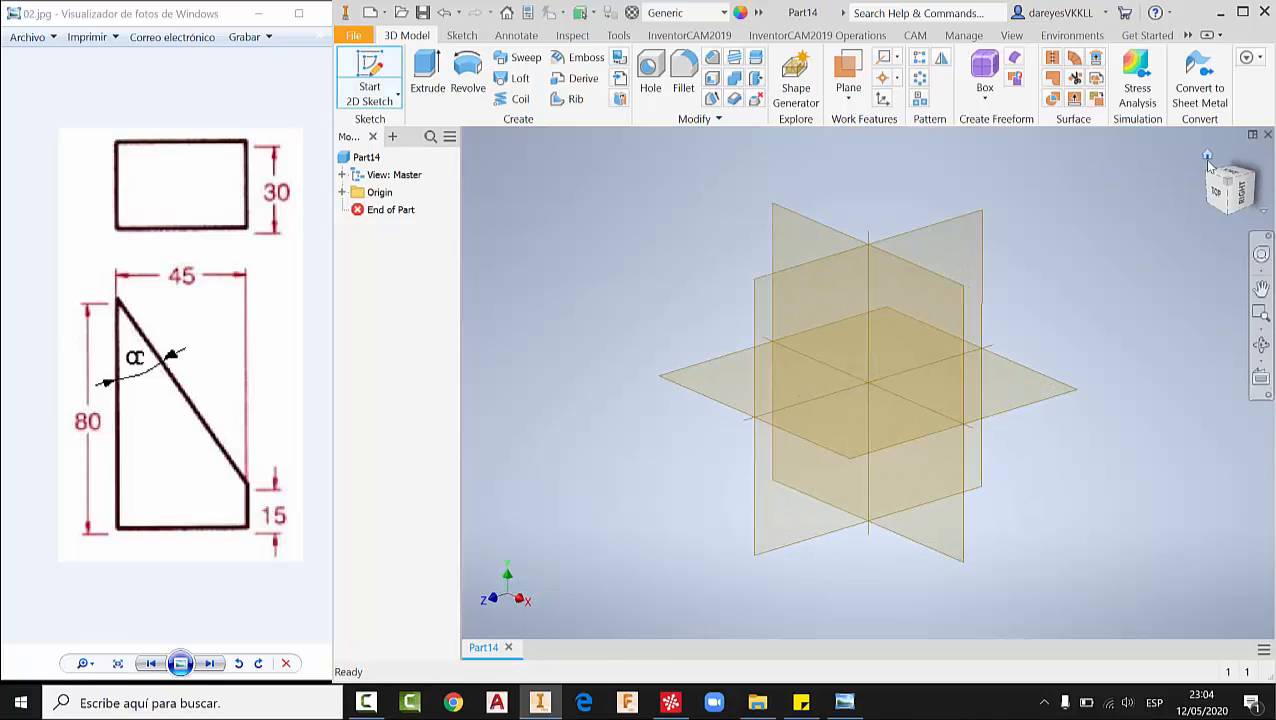
click(823, 276)
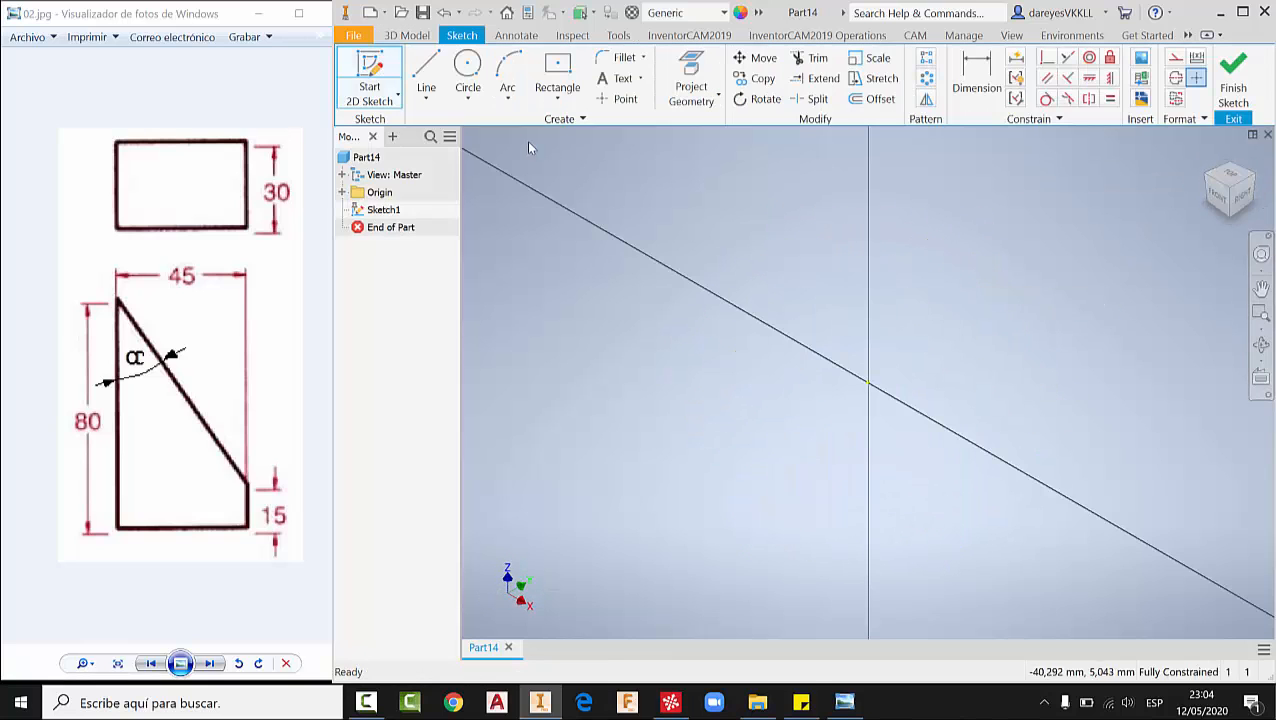
- Sketch a closed four-sided profile beside the origin: a tall vertical edge about 64 mm, a downward slope, a shorter vertical edge and a base
click(426, 75)
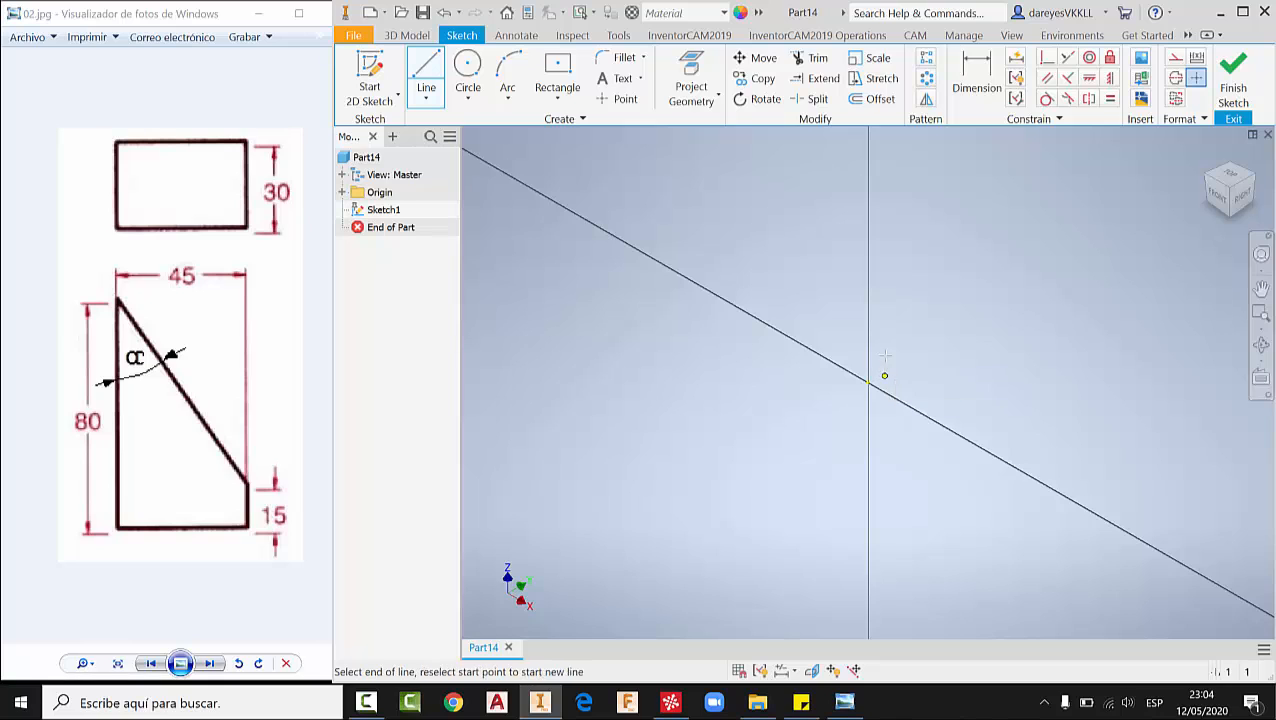
scroll(885, 356, down, 5)
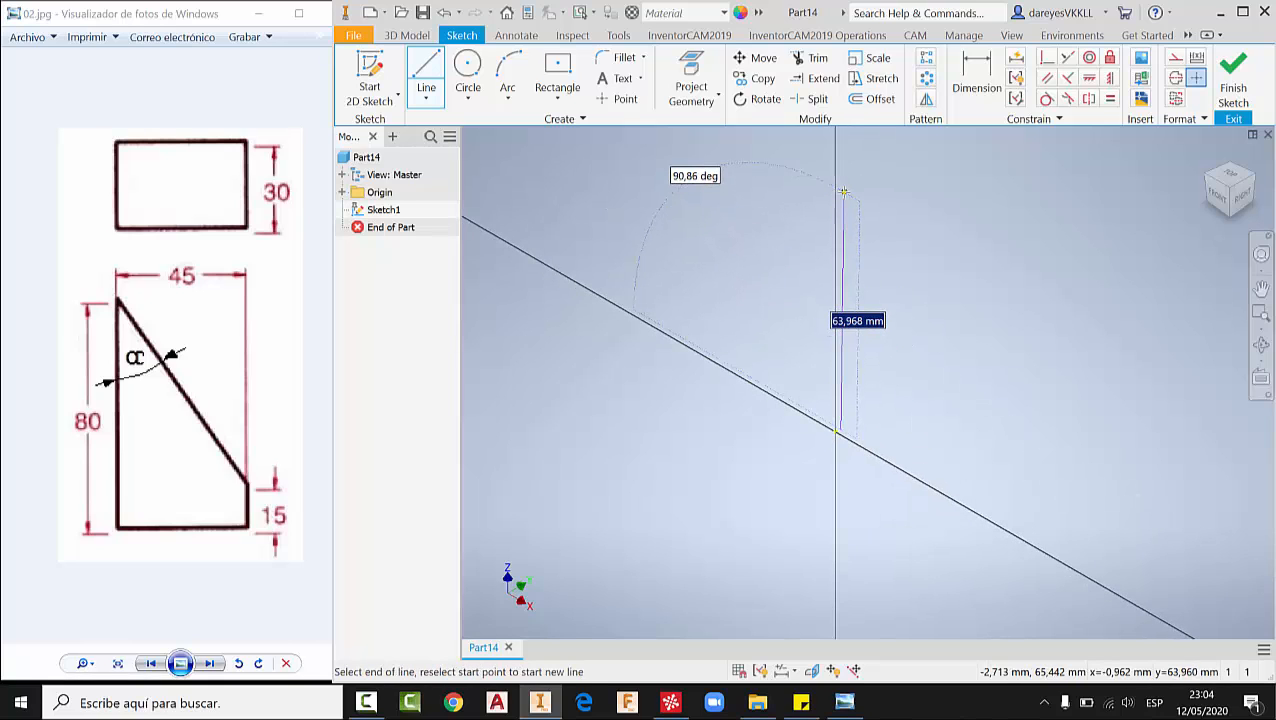
click(841, 193)
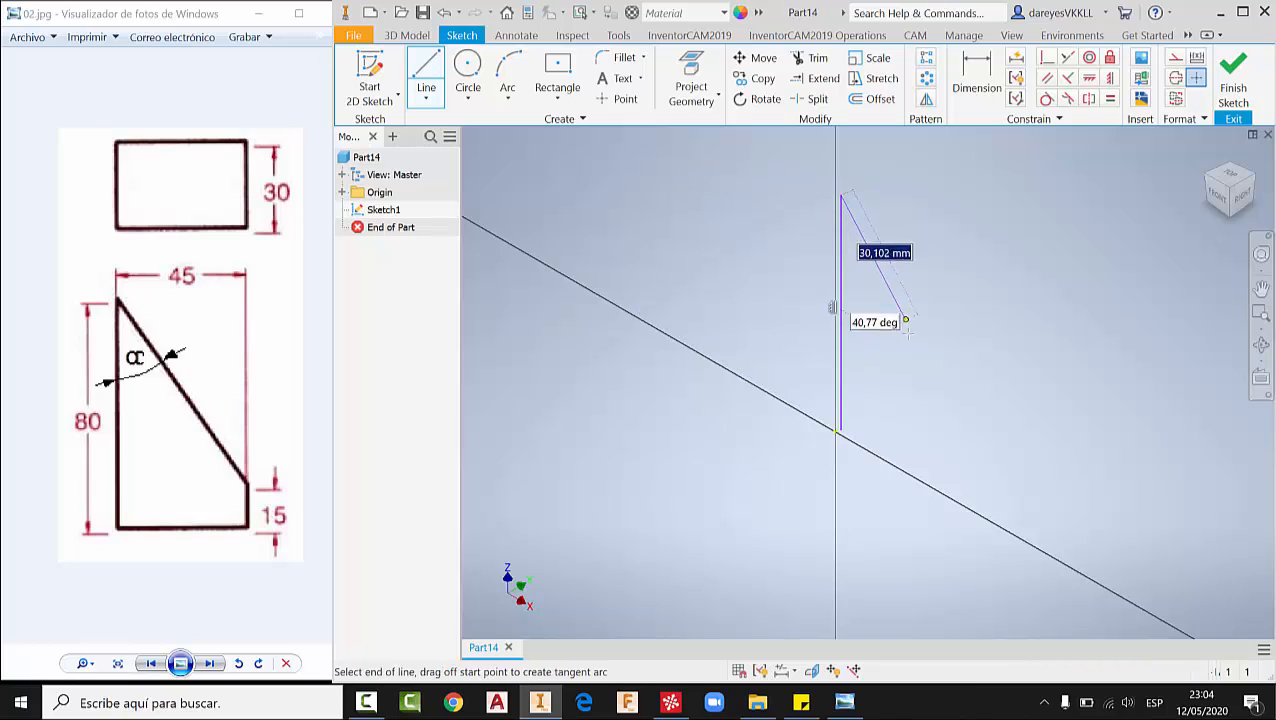
click(930, 373)
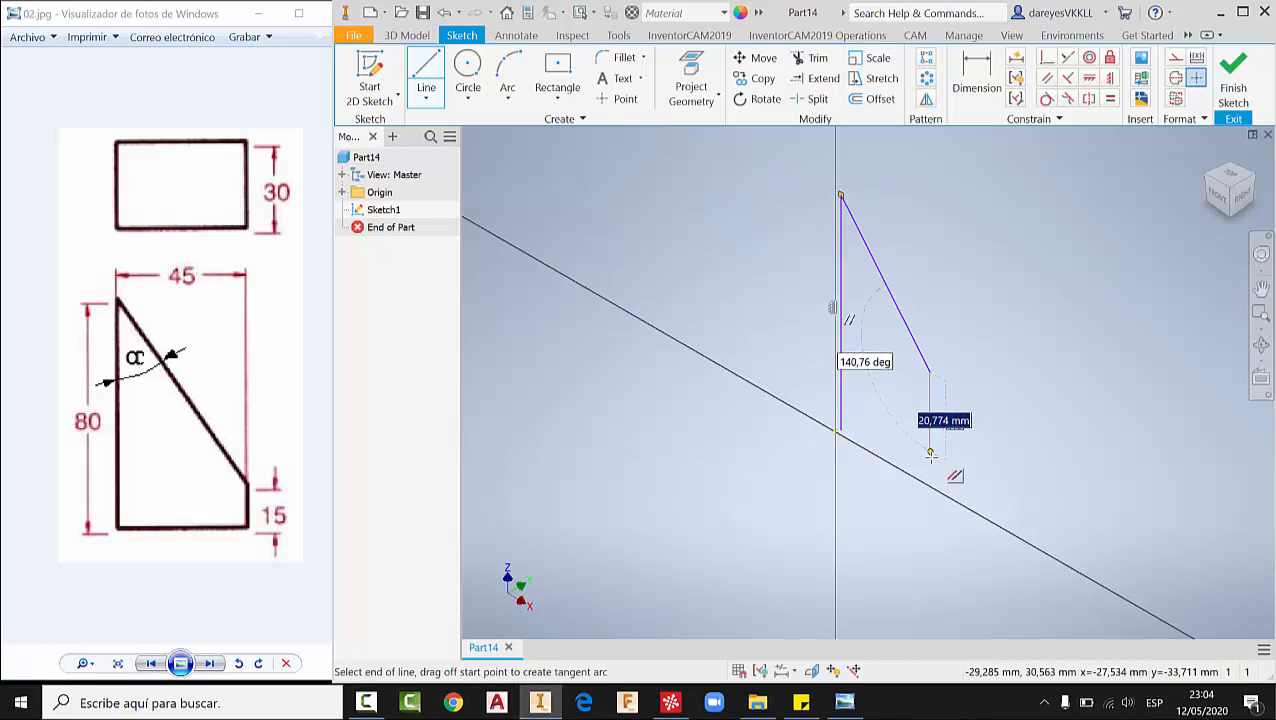
click(840, 432)
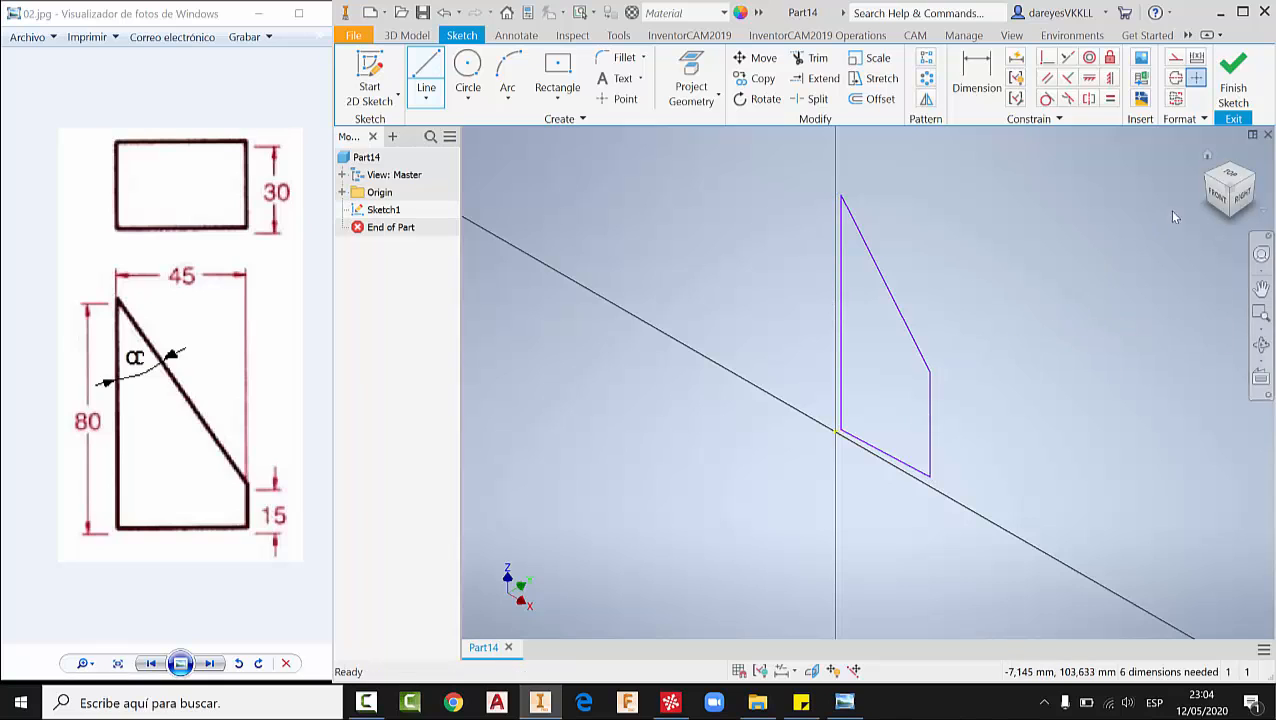
key(Escape)
- View the sketch from the front and constrain the profile's base perpendicular to the tall vertical edge
click(1215, 198)
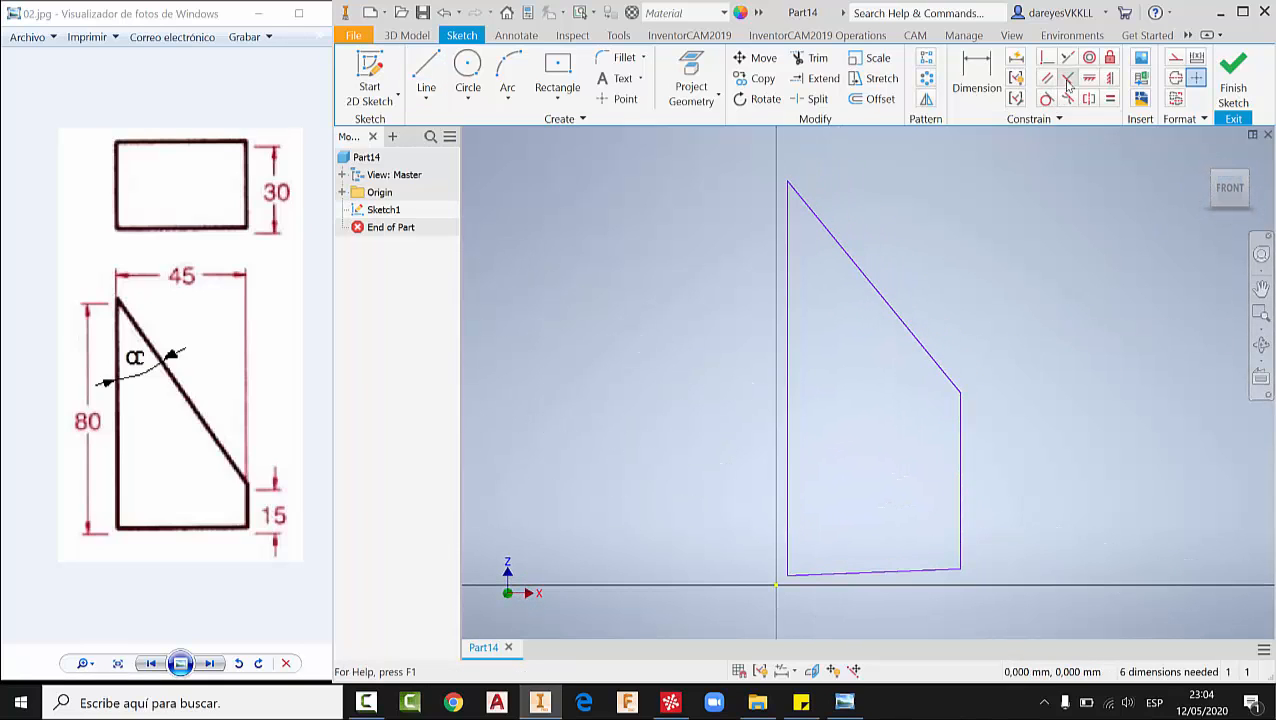
click(1067, 82)
click(812, 575)
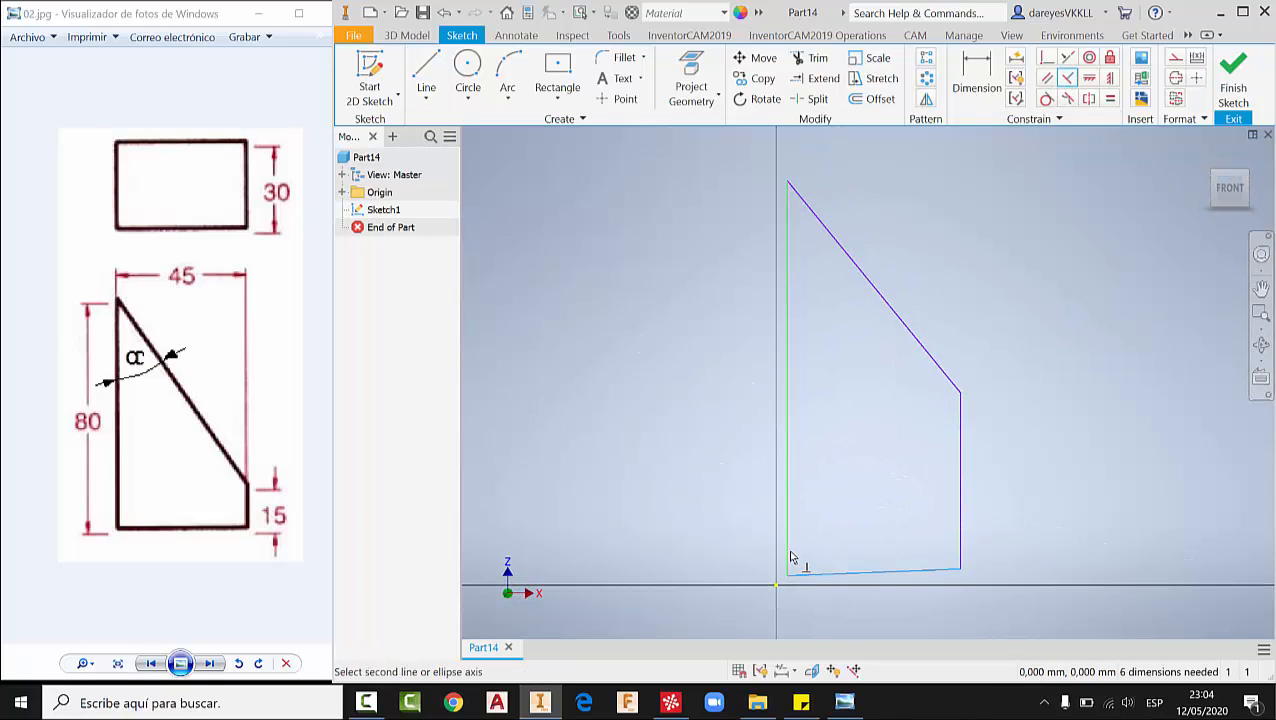
click(789, 557)
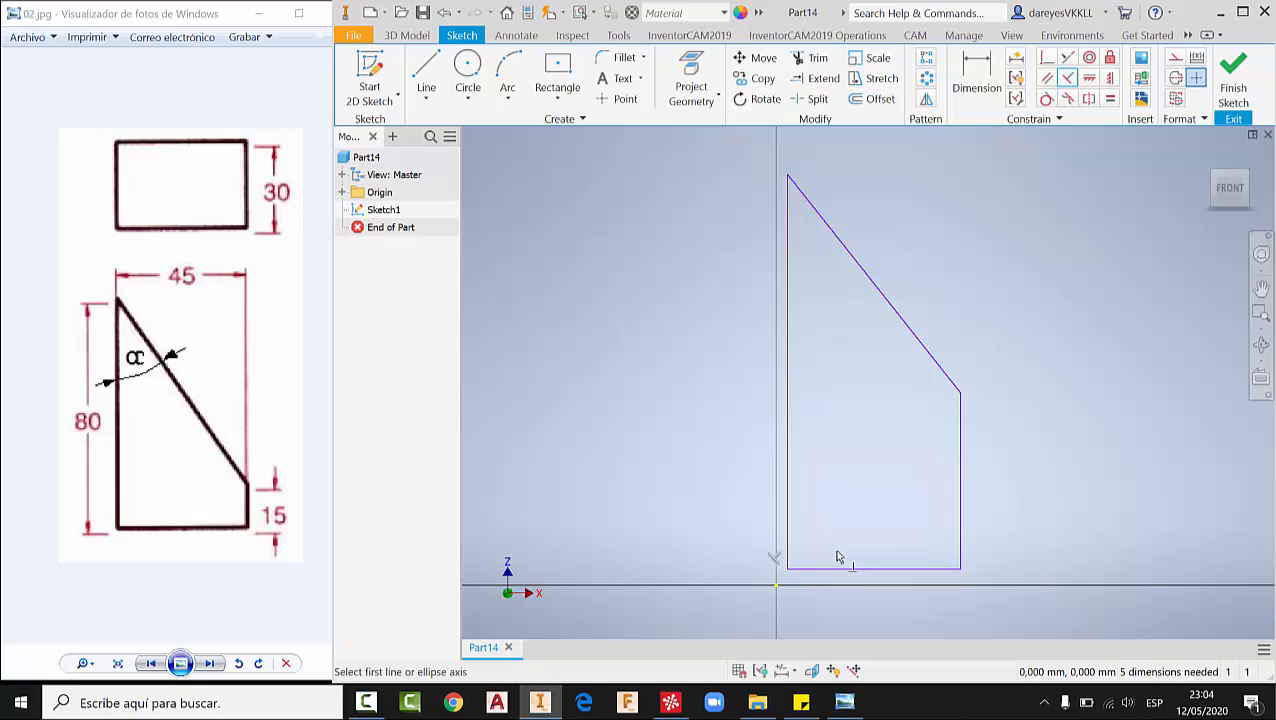
- Dimension the profile's base at 45 mm and its tall vertical edge at 80 mm
click(977, 72)
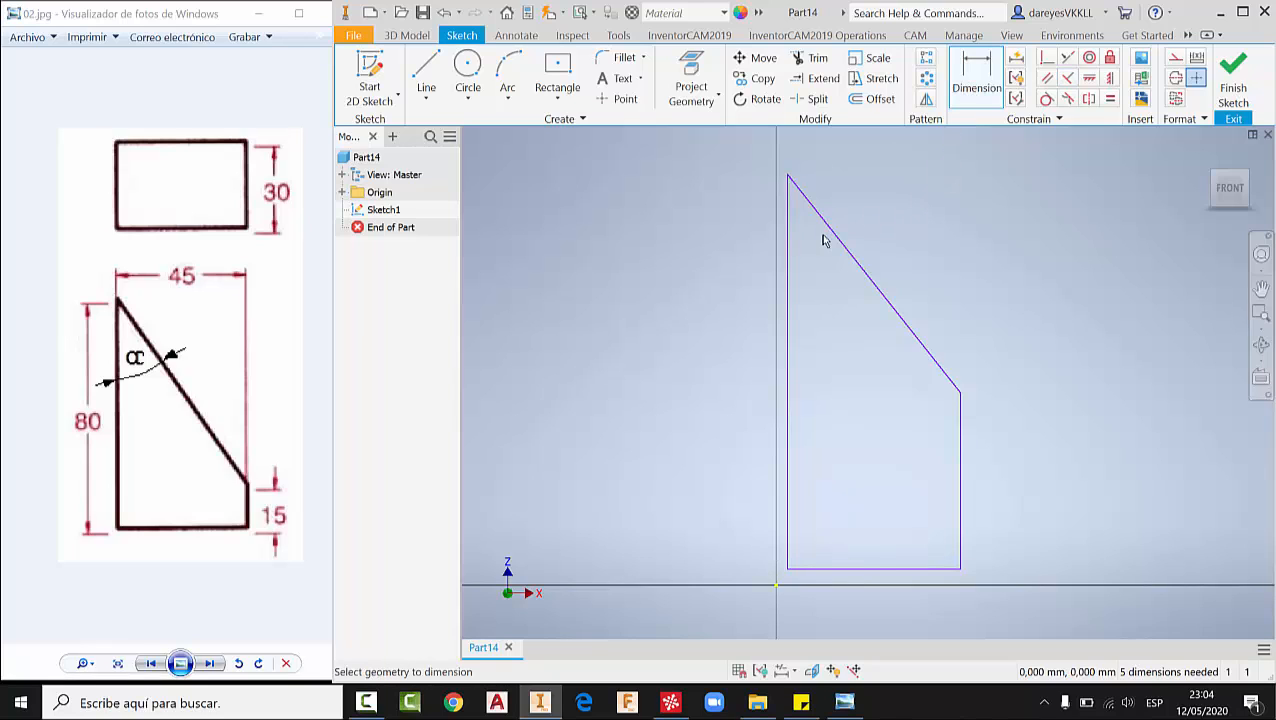
click(859, 567)
click(877, 615)
text(45)
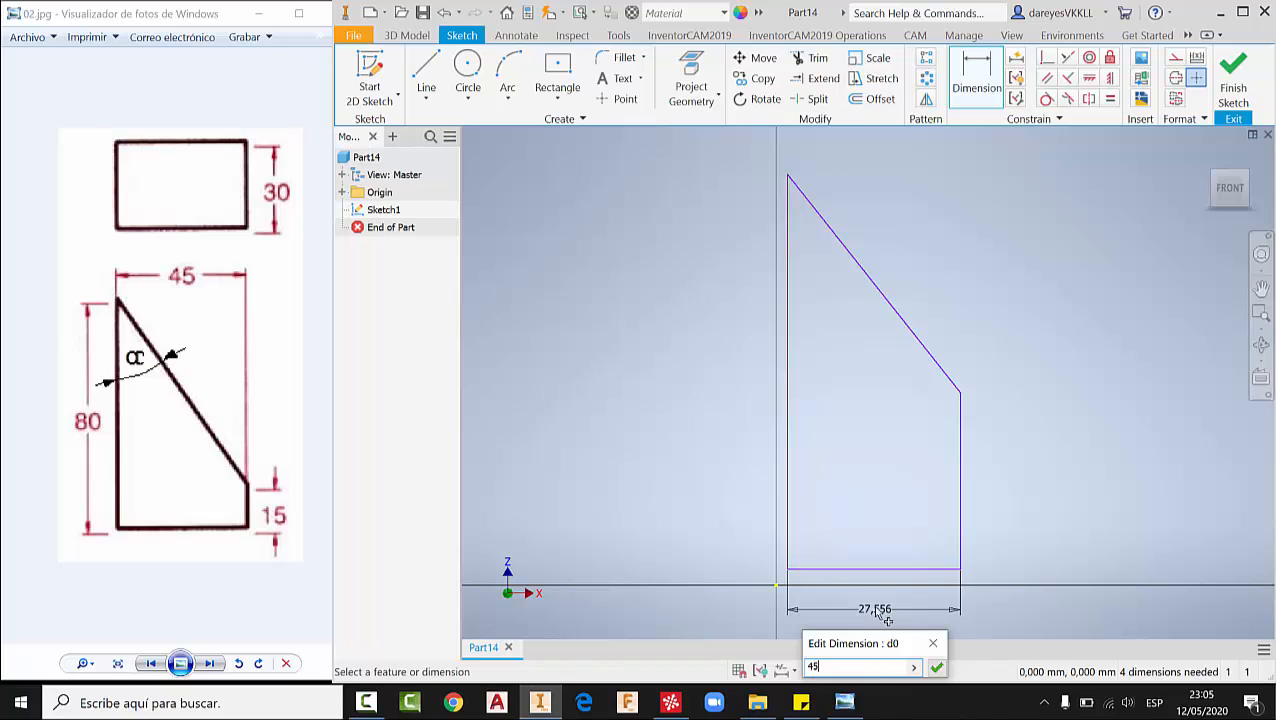
key(Return)
click(792, 385)
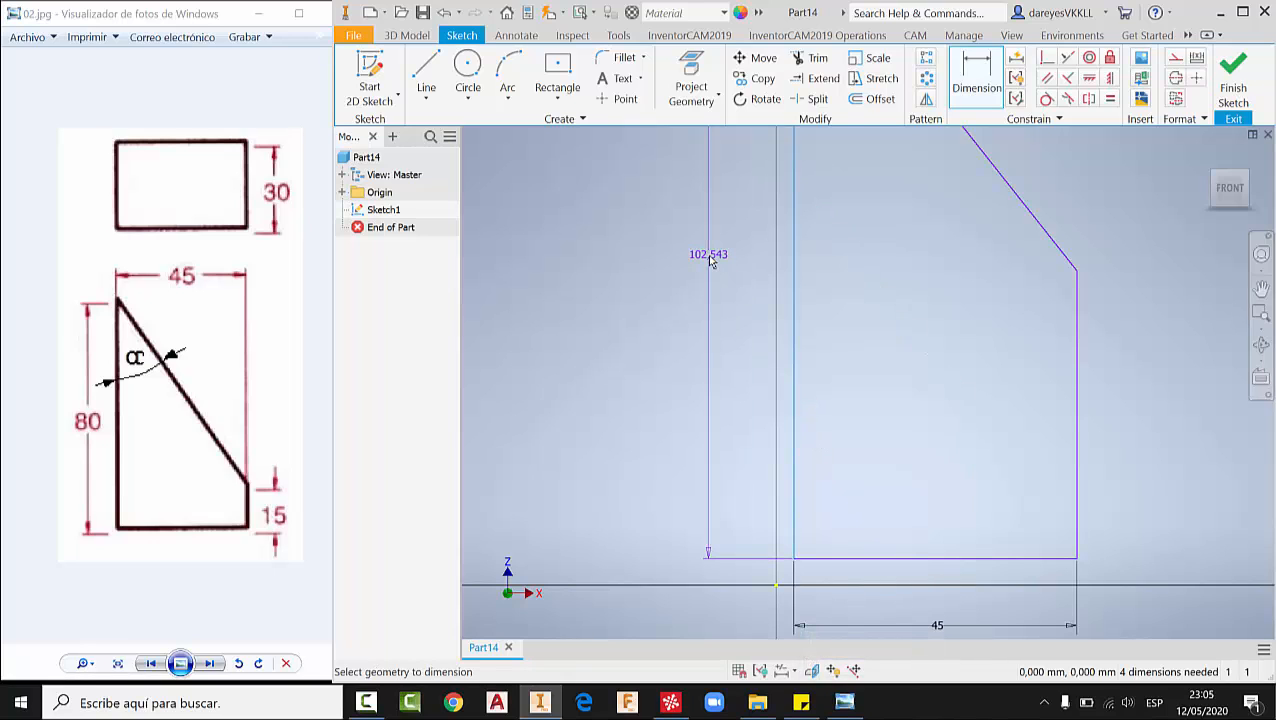
click(710, 300)
text(80)
key(Return)
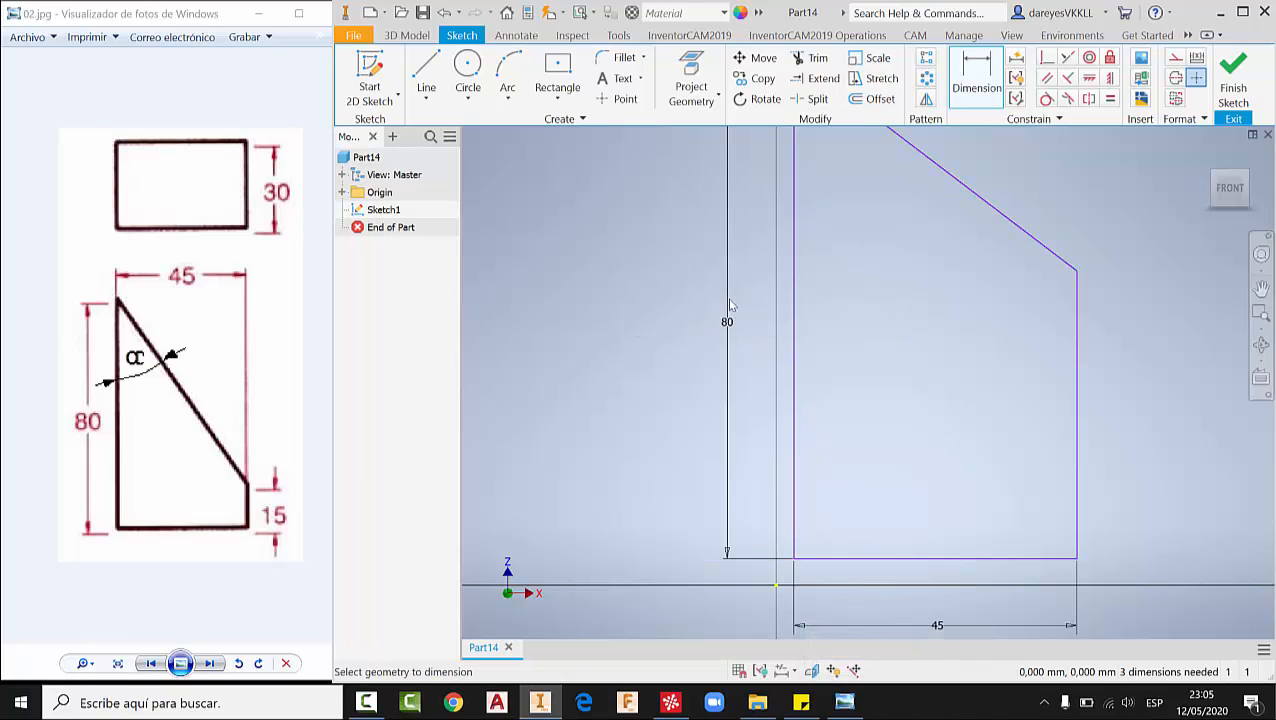
scroll(920, 340, down, 3)
middle_drag(920, 340, 926, 393)
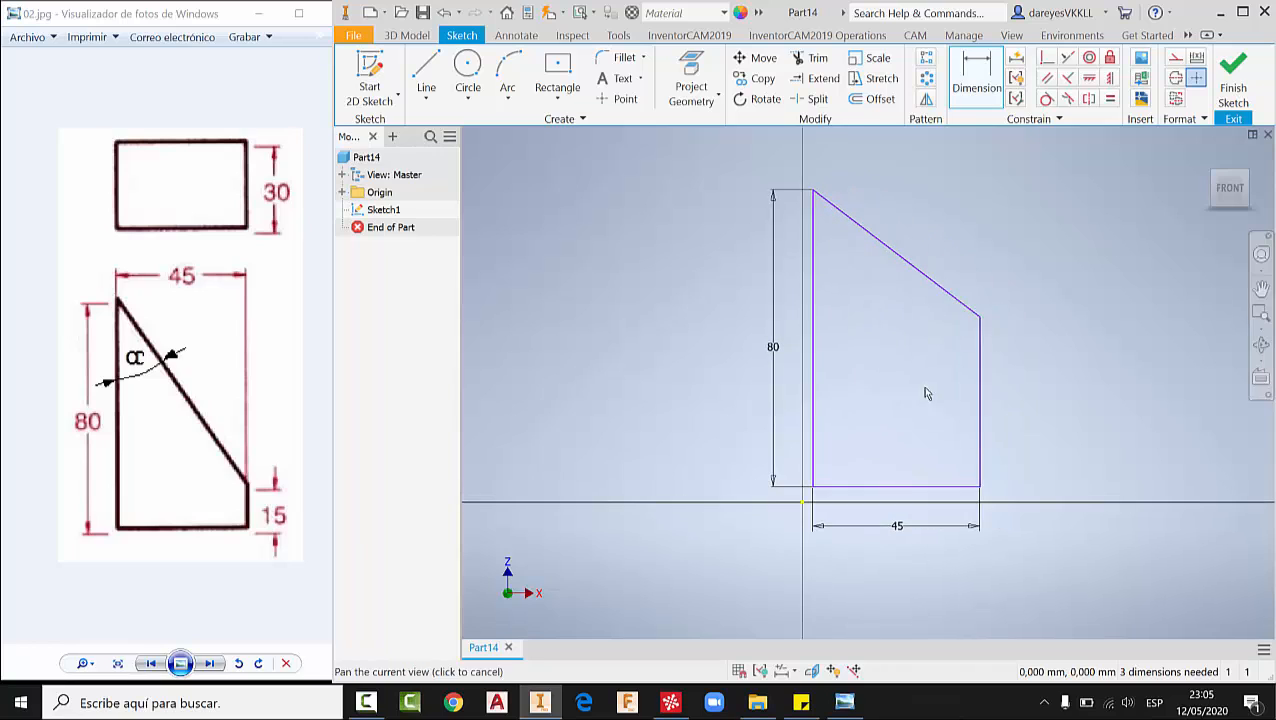
click(980, 432)
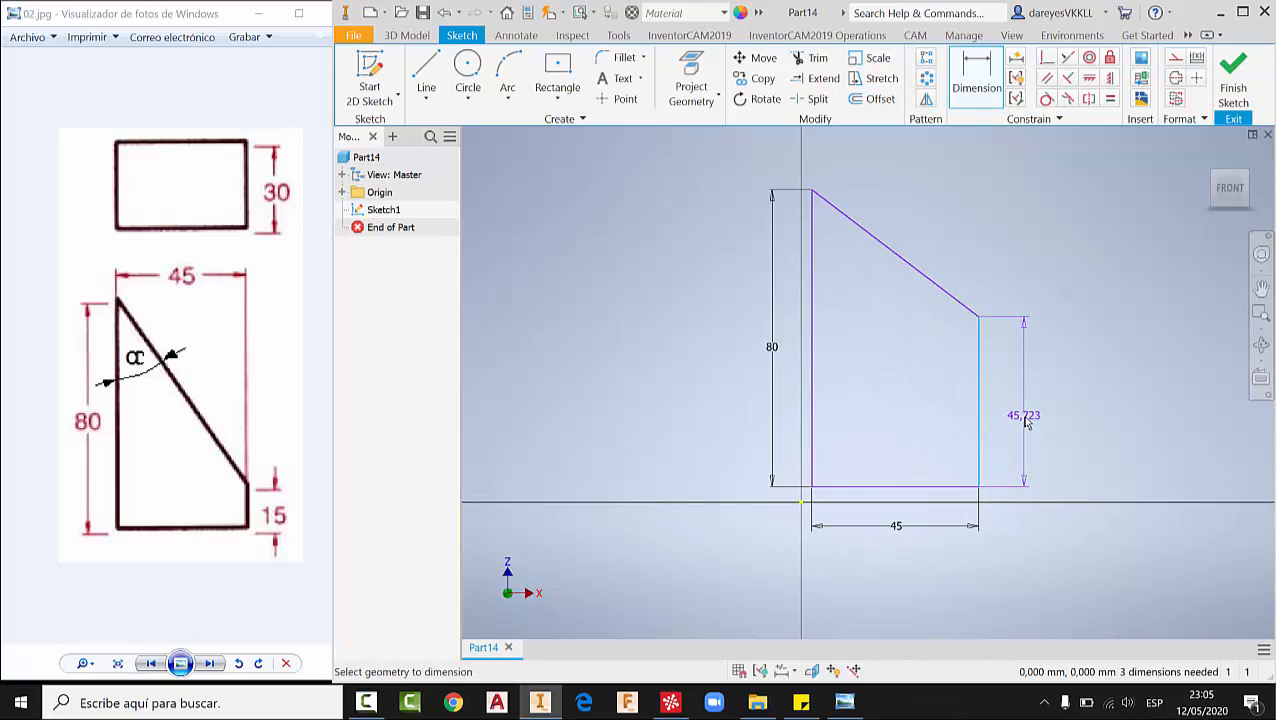
key(Escape)
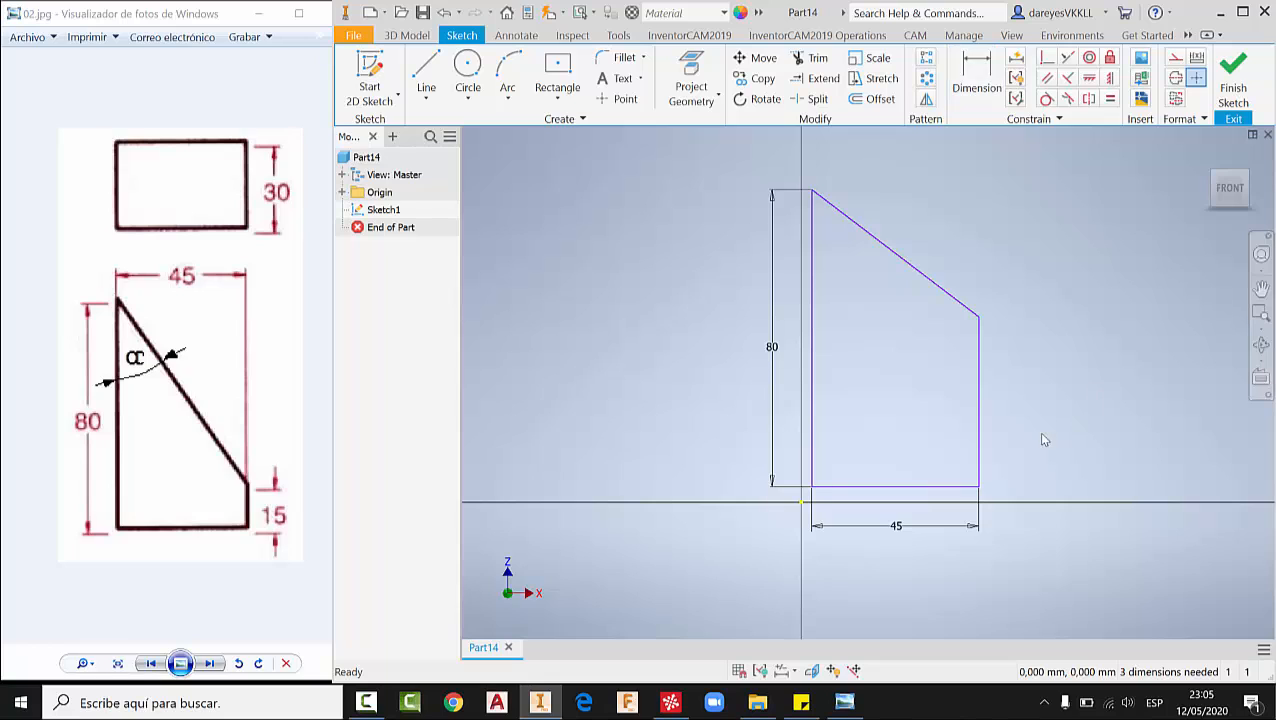
- Make the corner between the tall vertical edge and the base coincident with the origin point
click(1046, 57)
click(811, 488)
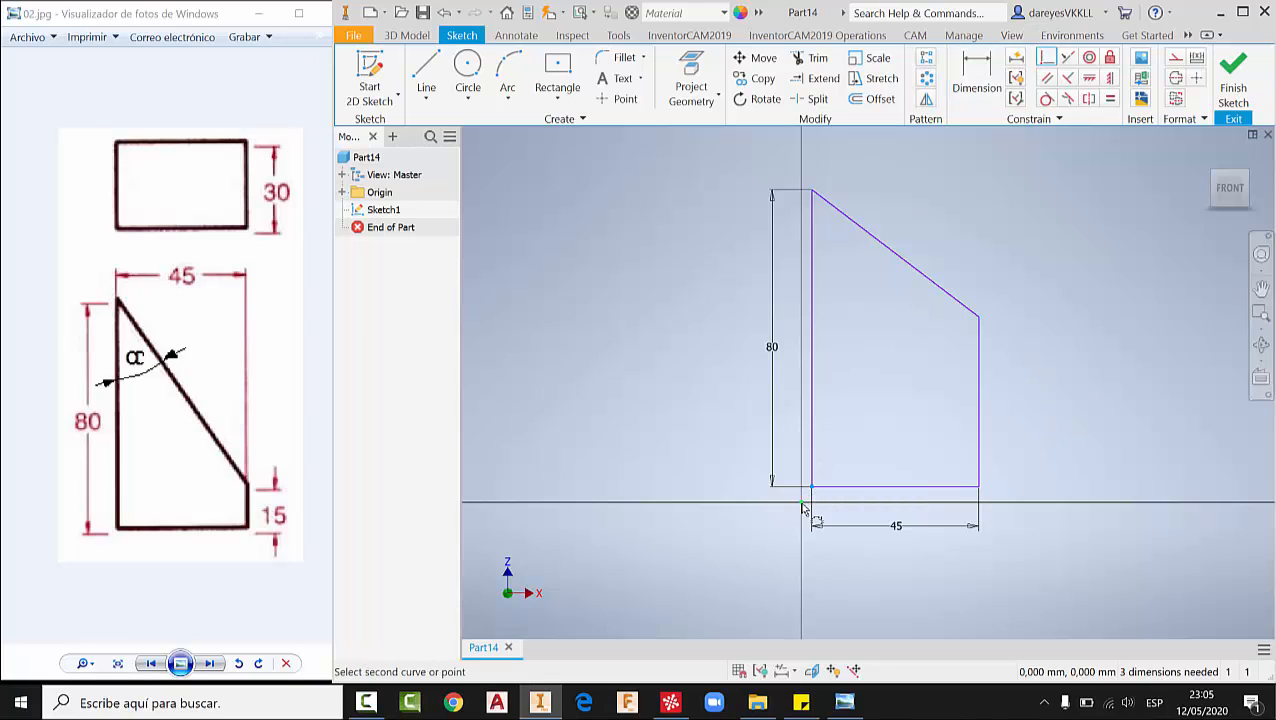
click(801, 501)
- Add an angle dimension between the tall vertical edge and the sloped edge, accepting the proposed value
key(d)
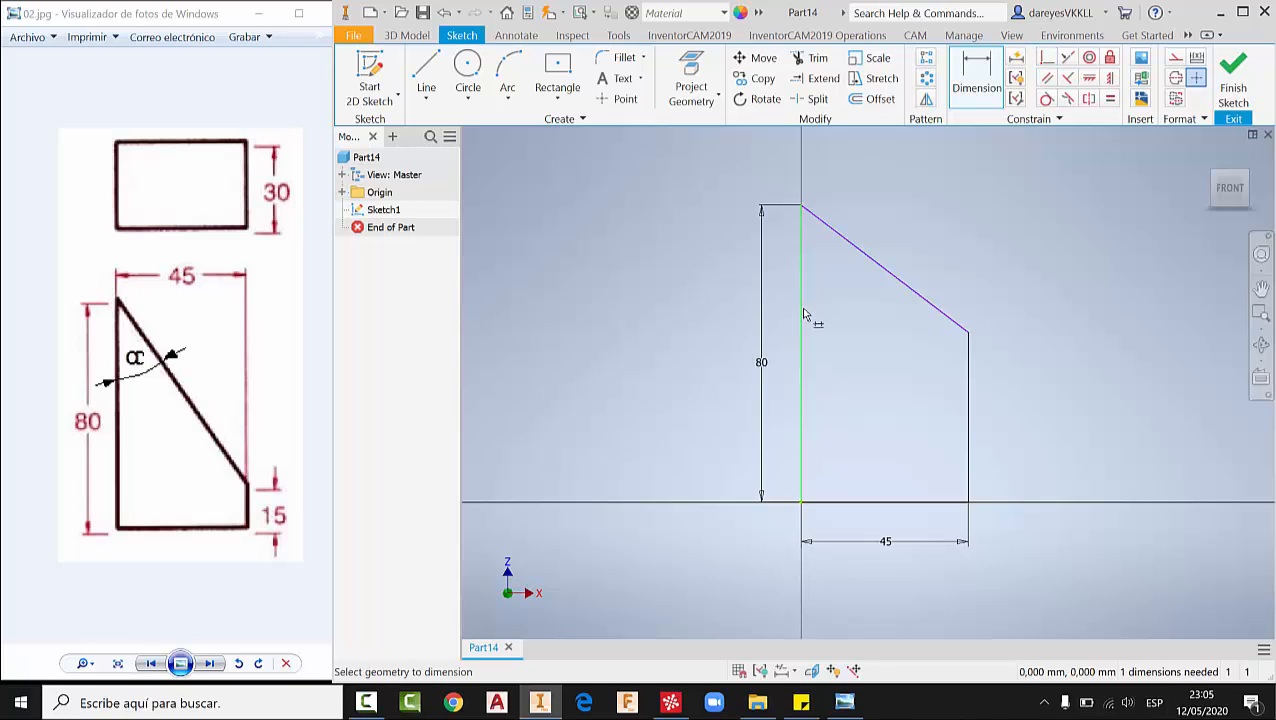
click(802, 310)
click(856, 254)
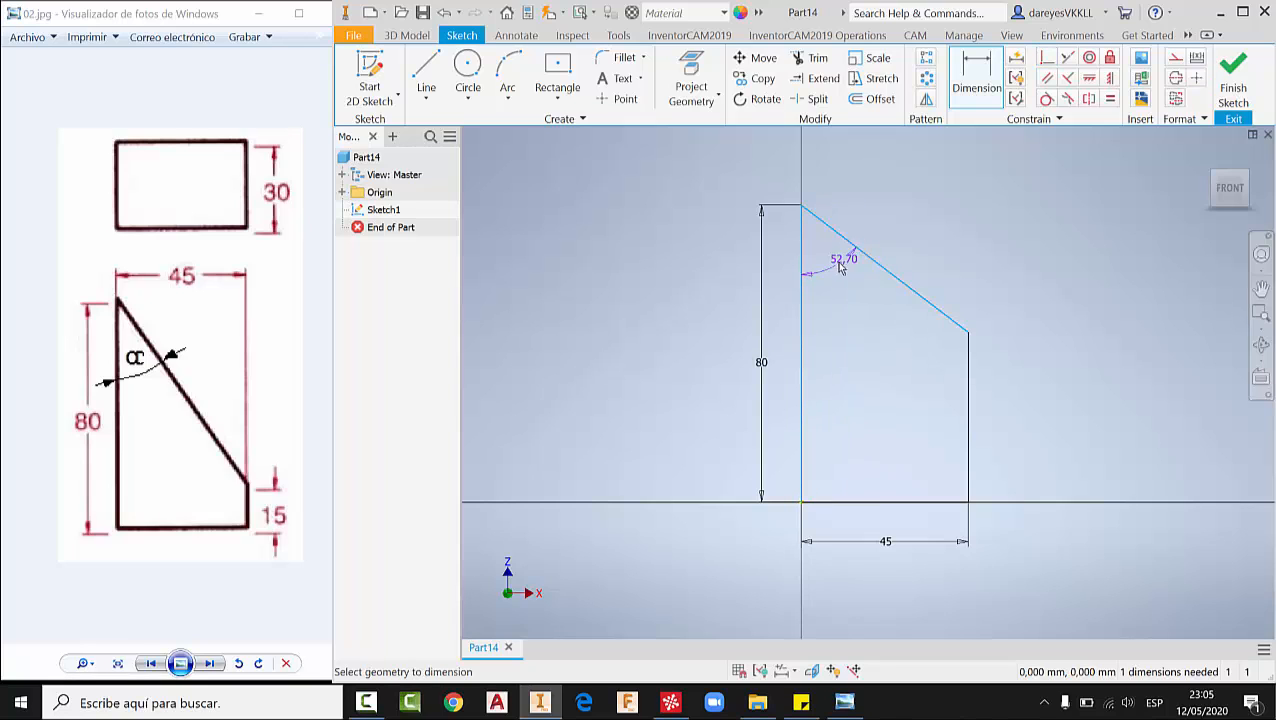
click(828, 266)
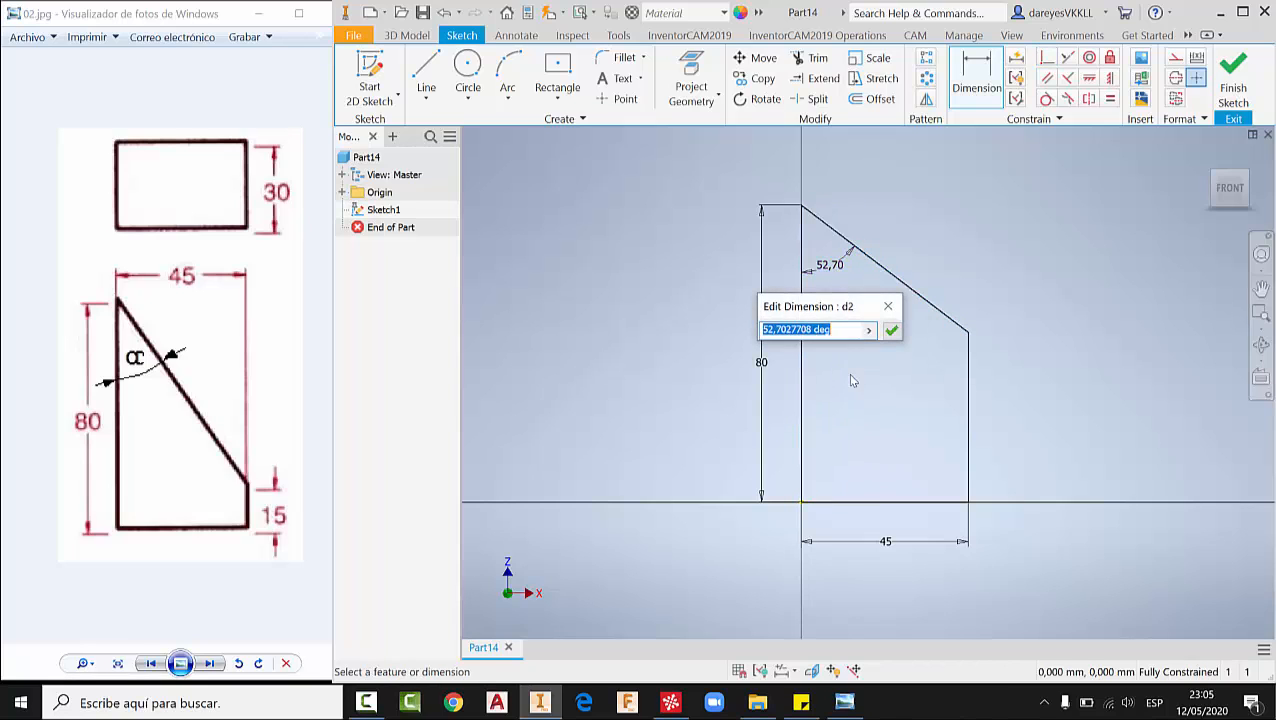
click(891, 330)
- Add a driven dimension for the height of the short vertical edge
click(967, 392)
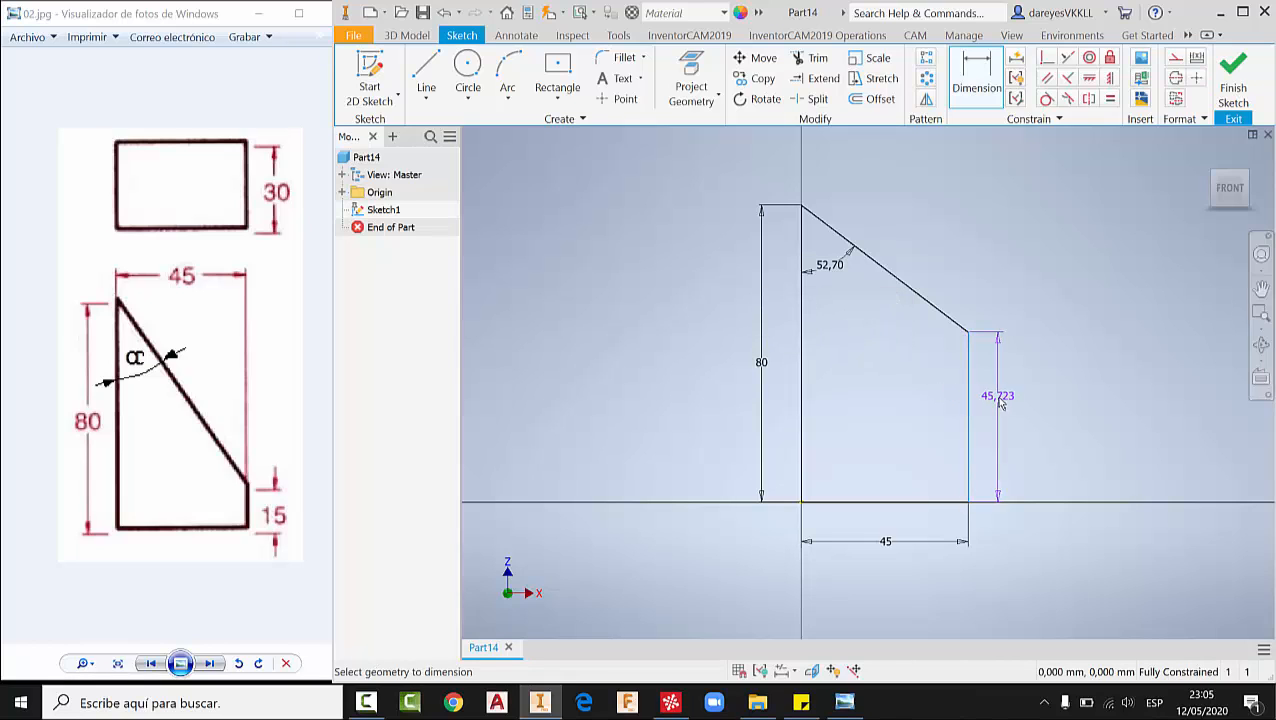
click(1013, 428)
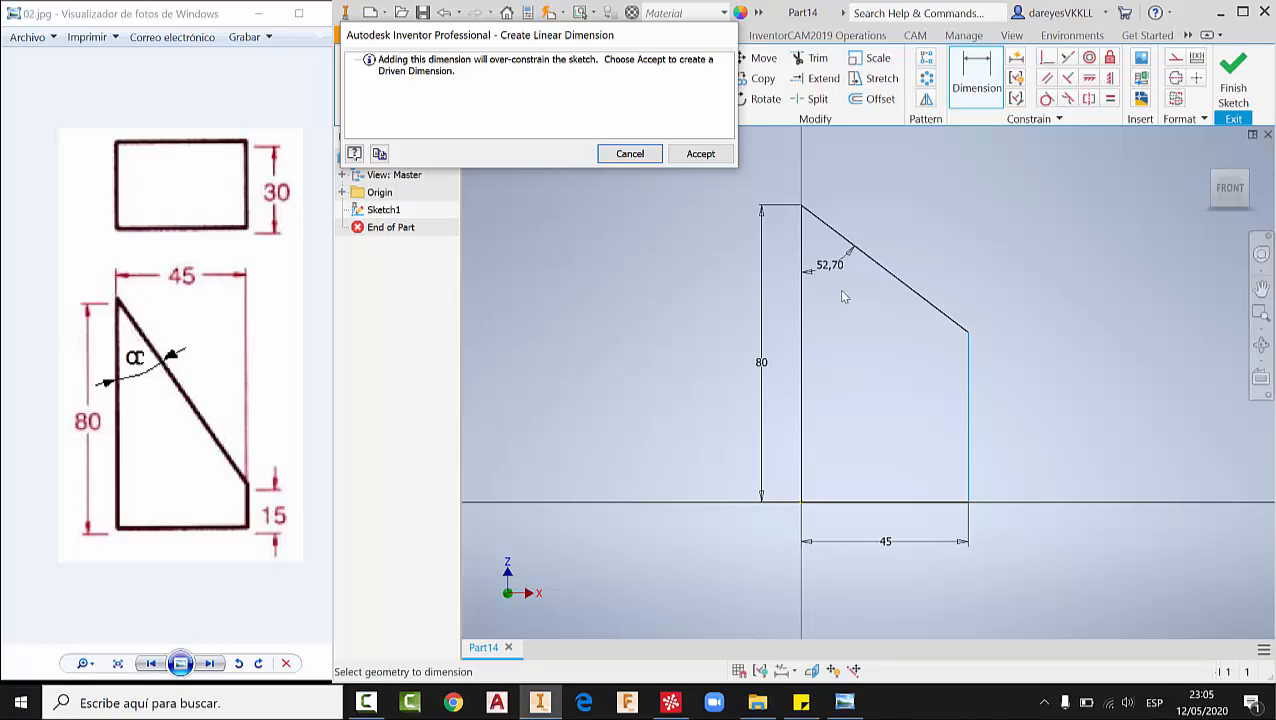
click(701, 154)
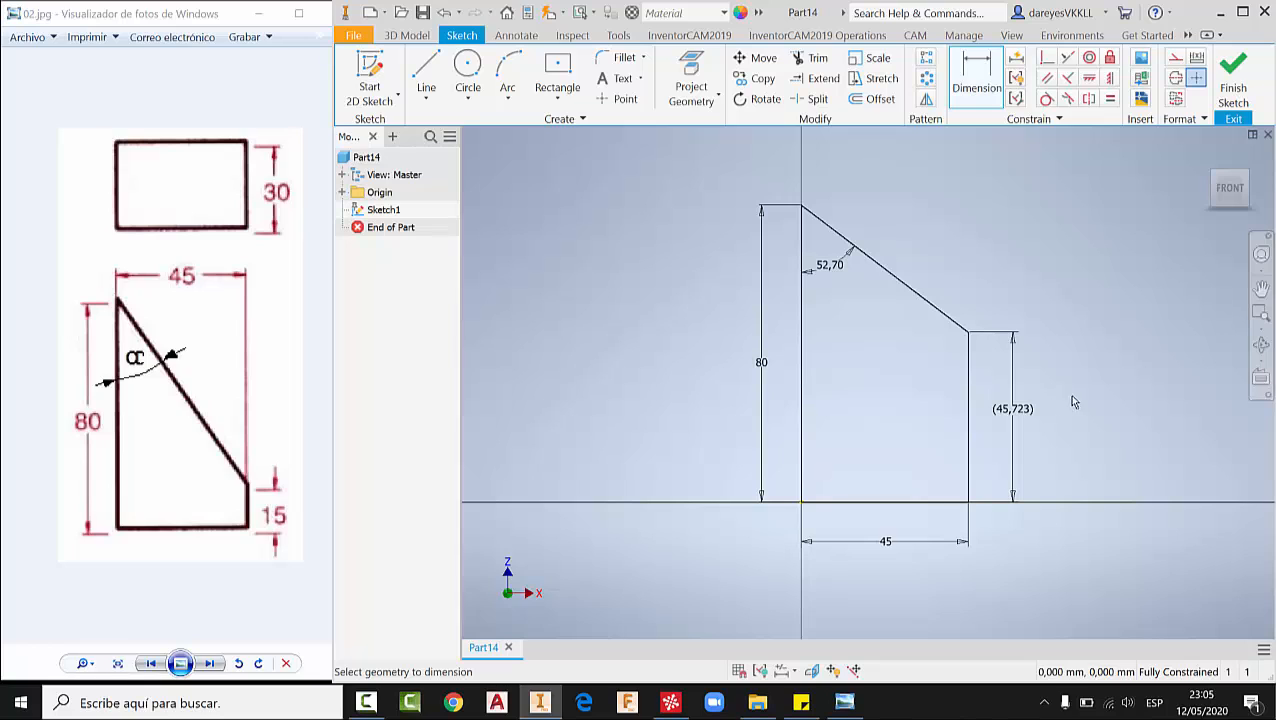
- Try 40 degrees and 35 degrees as the angle between the tall vertical edge and the slope
double_click(833, 268)
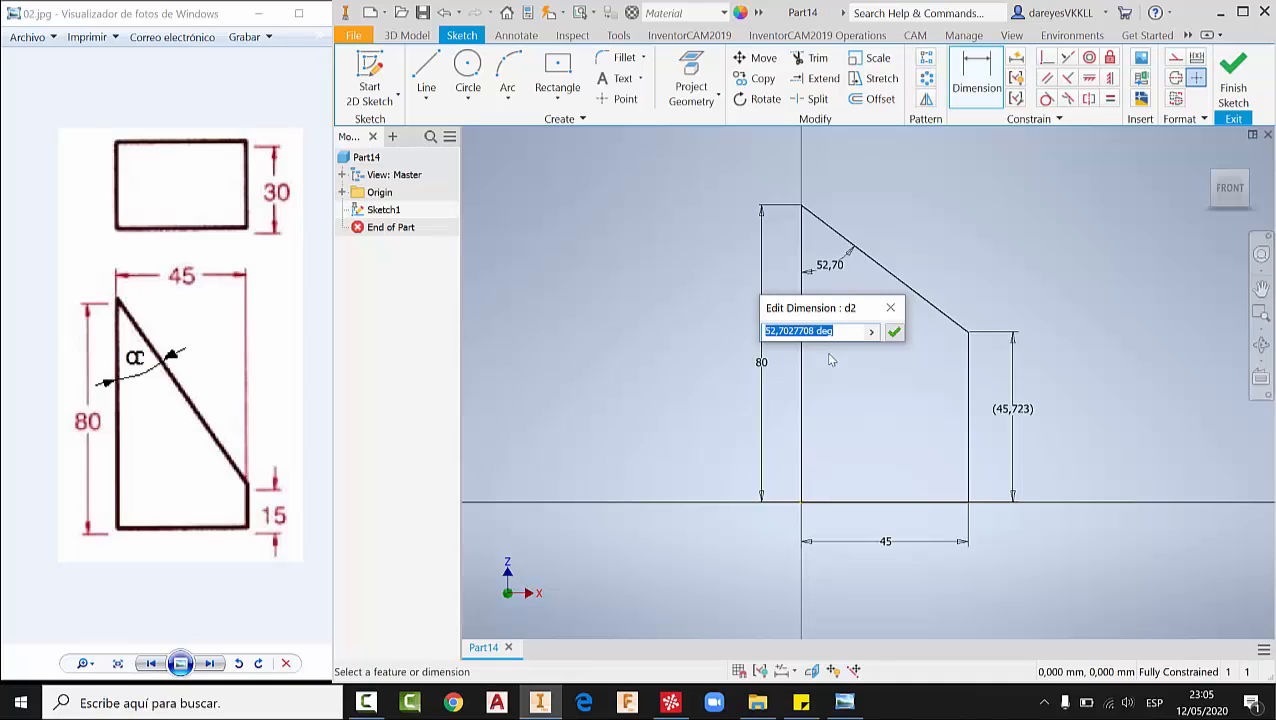
text(40)
key(Return)
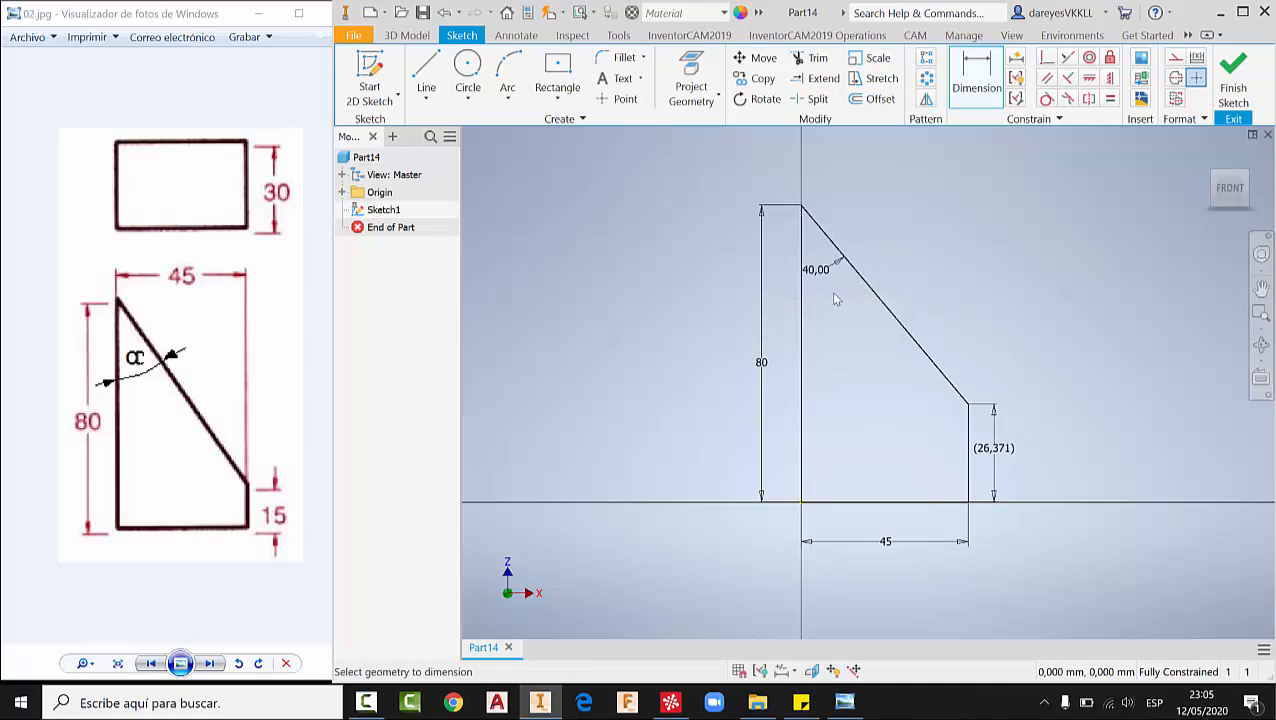
double_click(827, 285)
text(35)
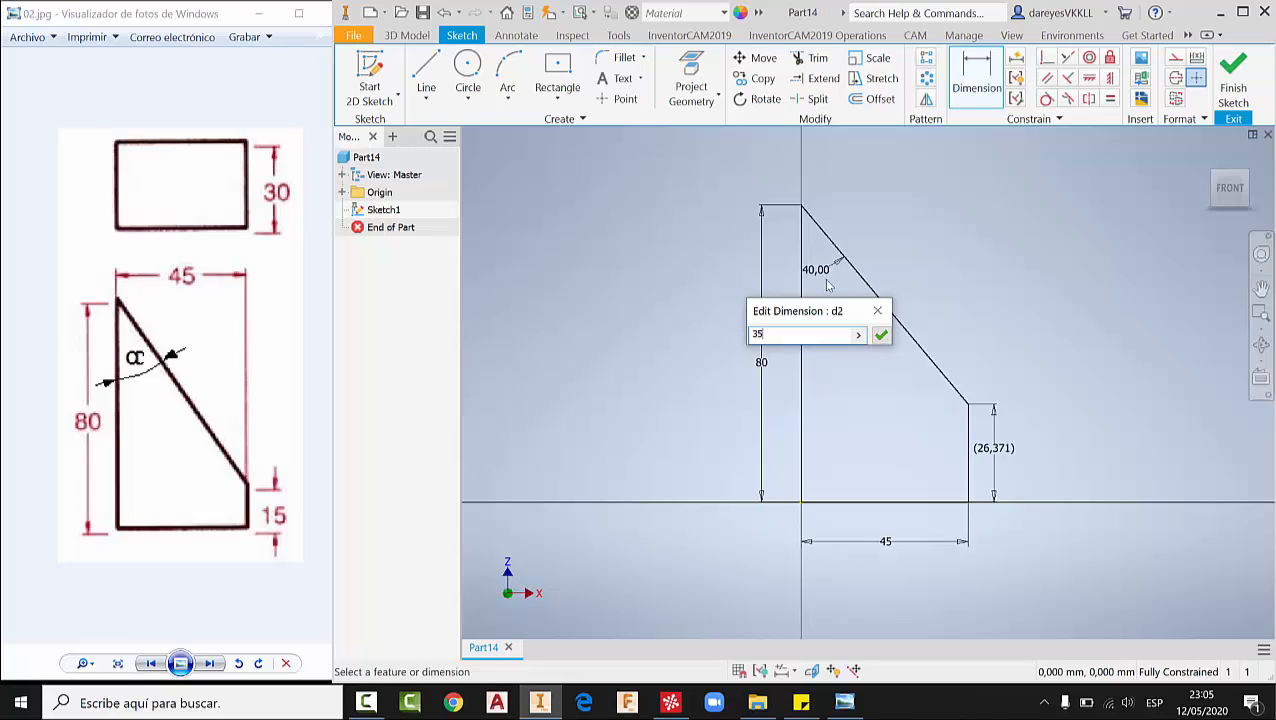
key(Return)
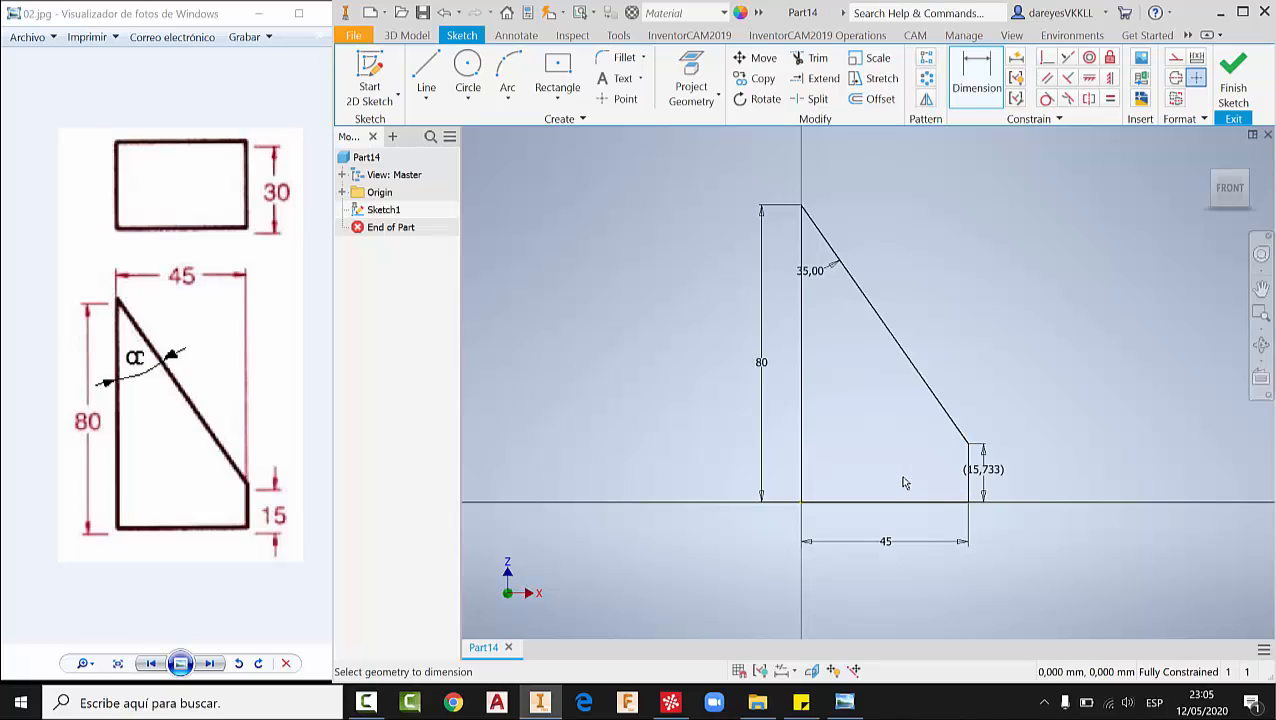
double_click(809, 276)
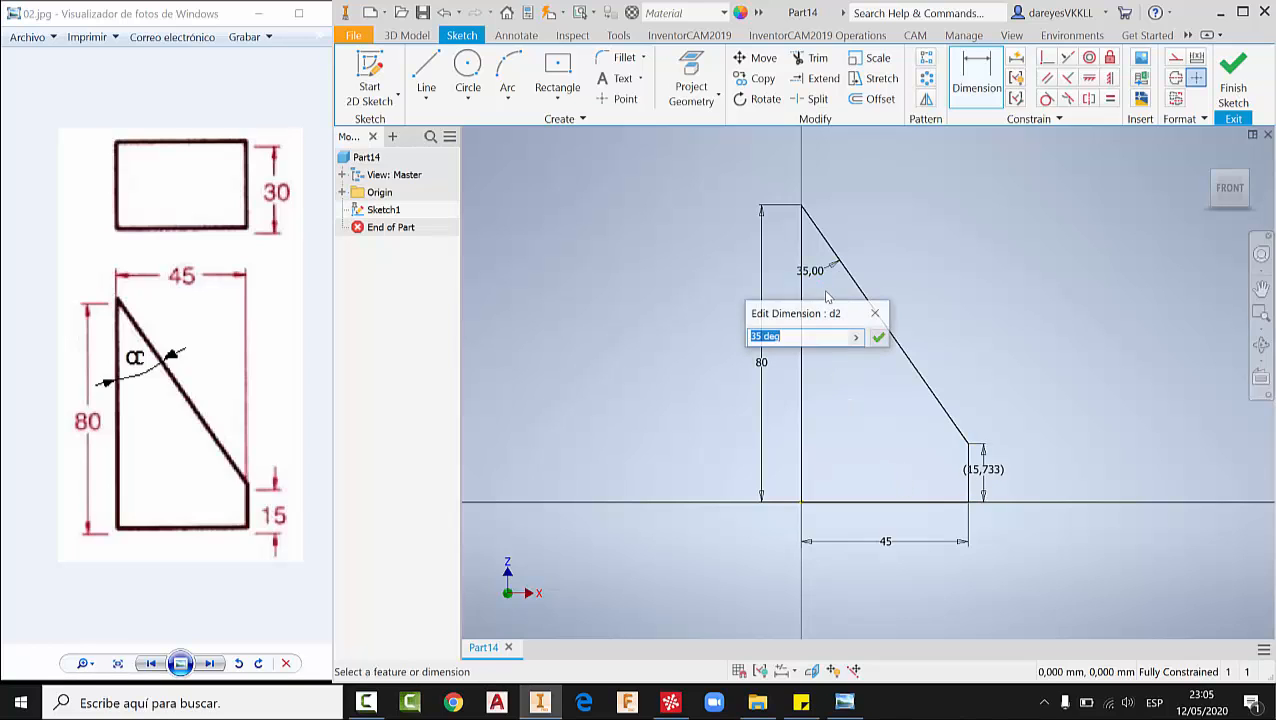
key(Return)
- Move the slope's angle dimension further down inside the profile and set it to the expression atan(45/(80-15))
drag(814, 281, 848, 379)
click(848, 378)
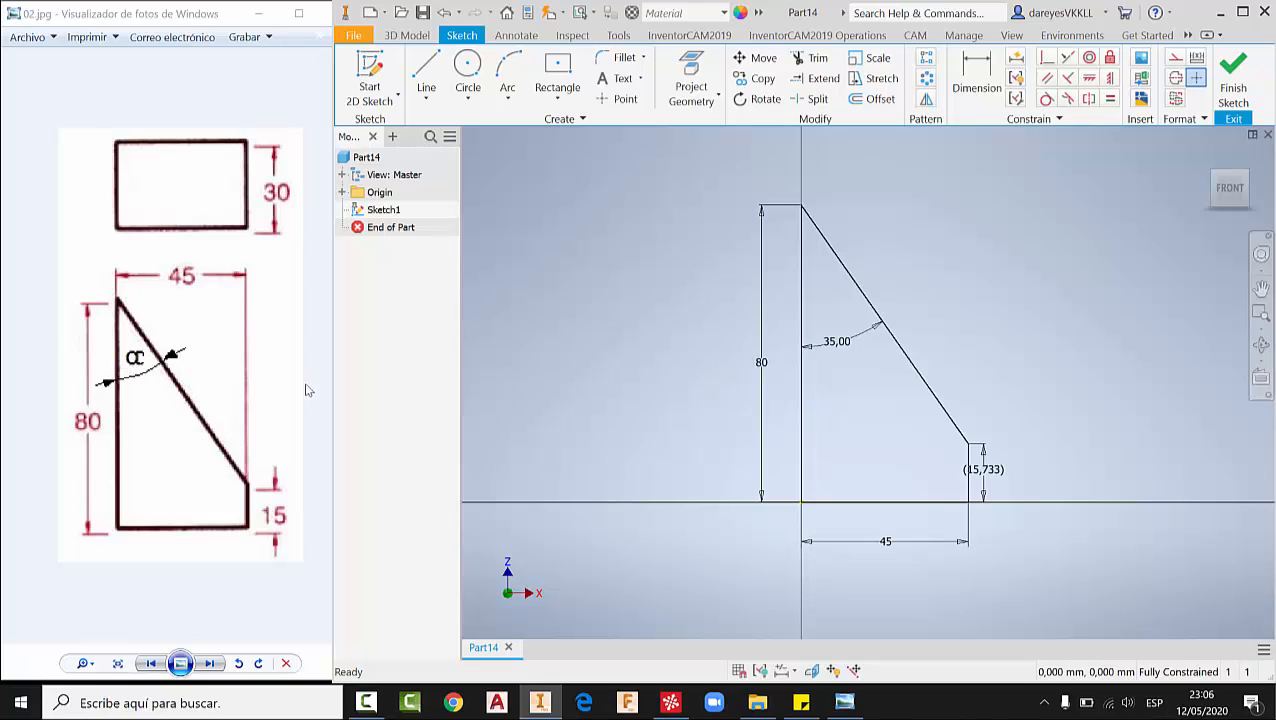
double_click(830, 343)
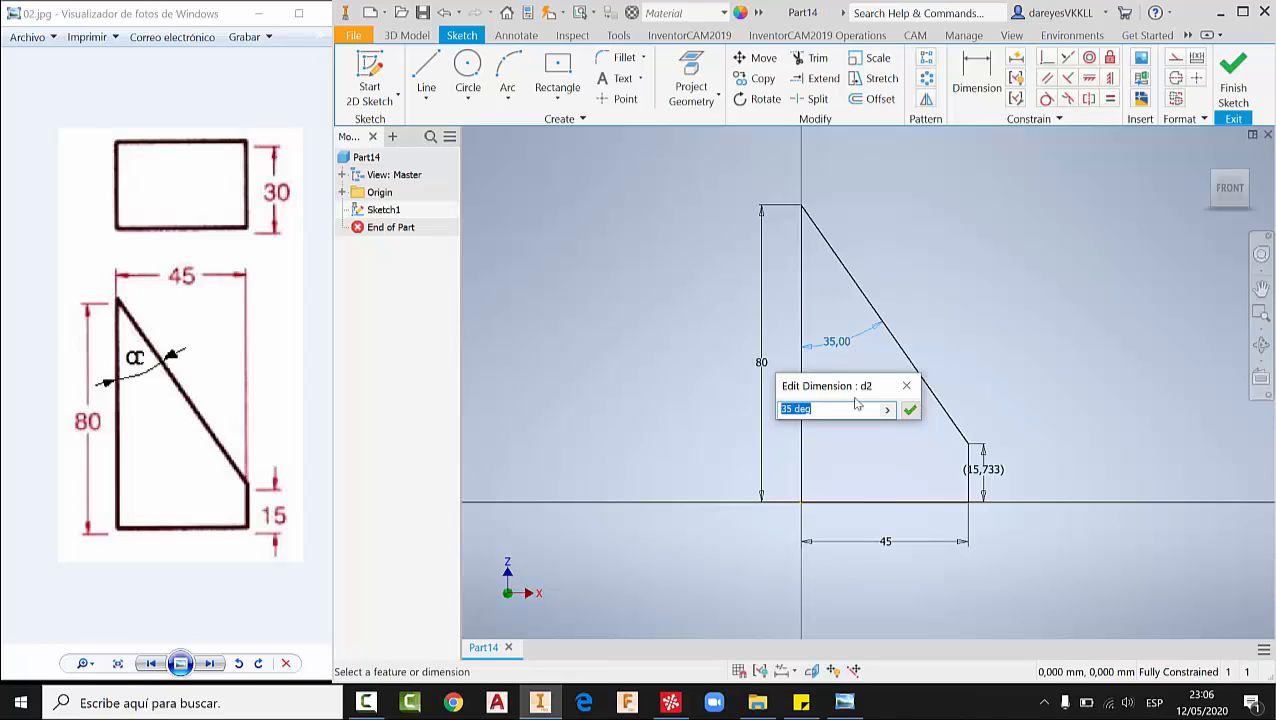
drag(846, 391, 1000, 239)
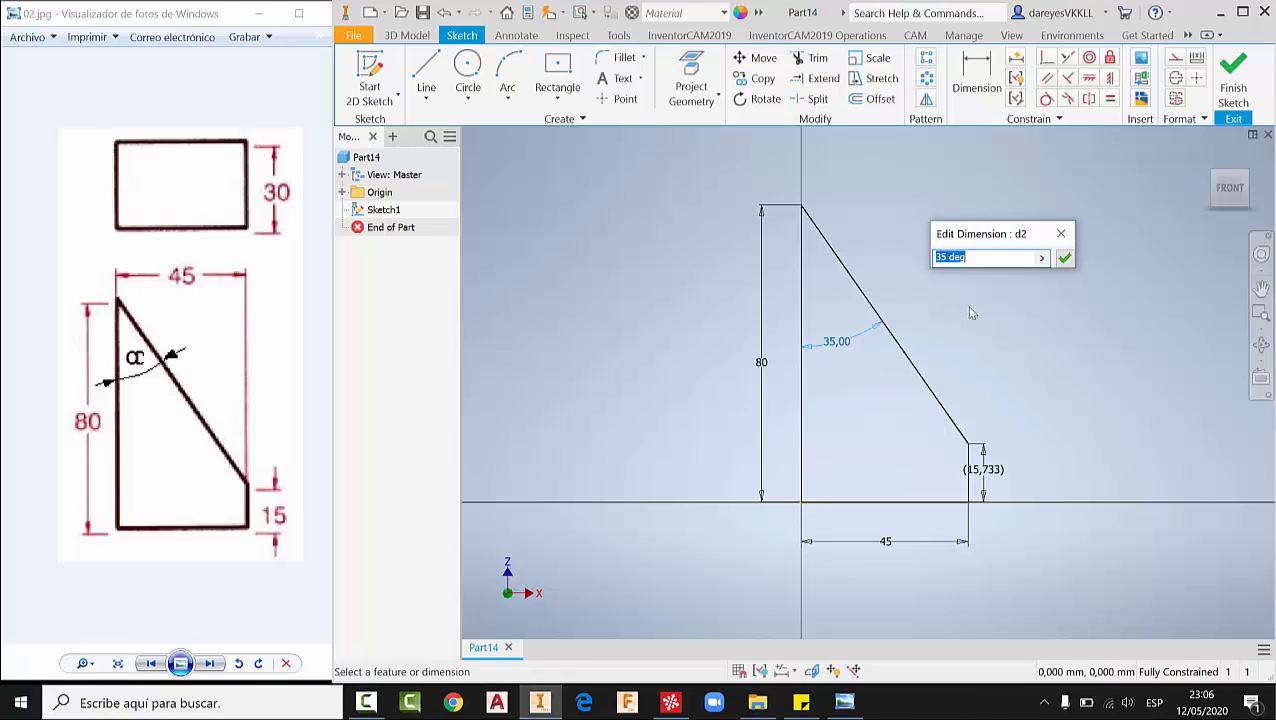
text(atan)
text((45/)
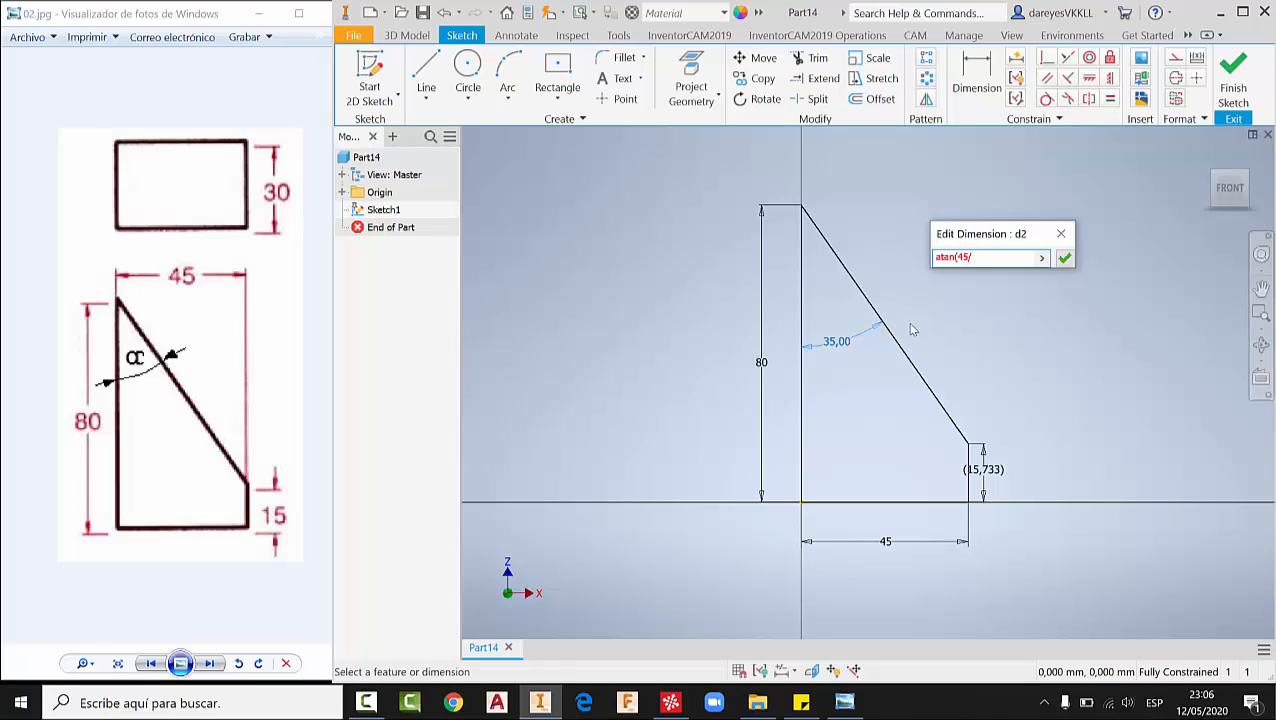
click(762, 368)
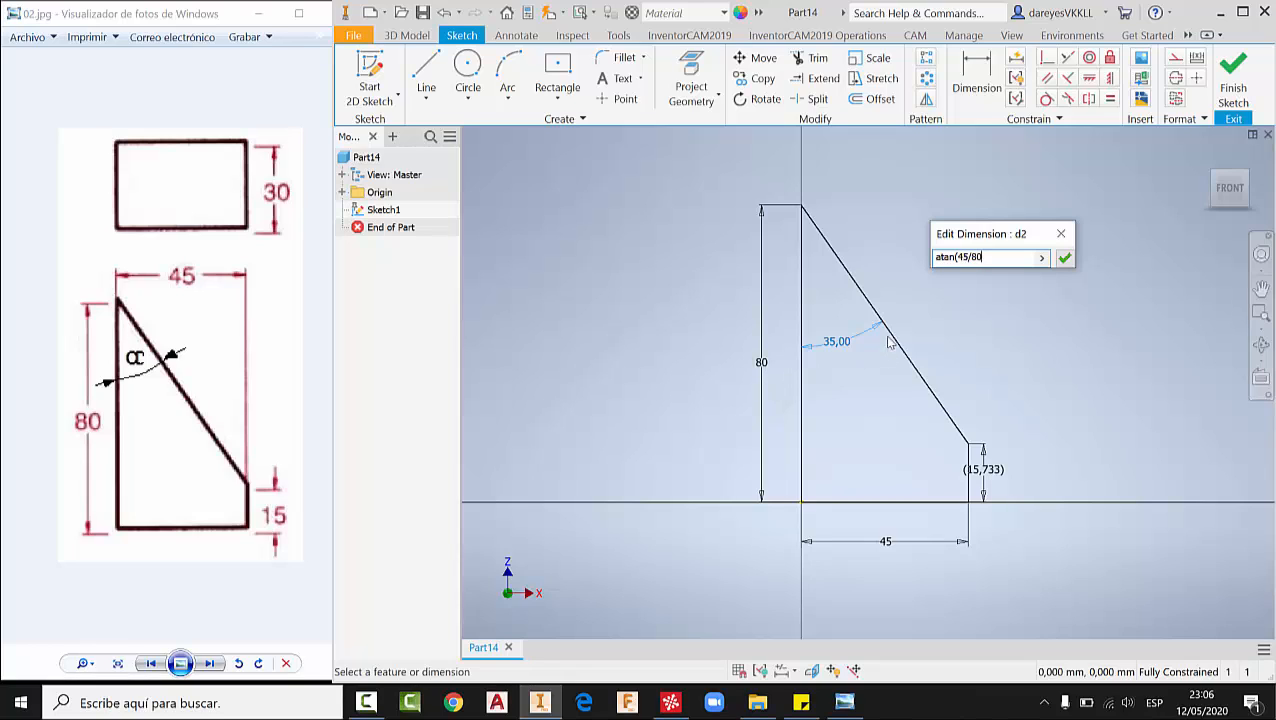
text(-15)
click(971, 257)
text(()
key(BackSpace)
text(()
click(1064, 258)
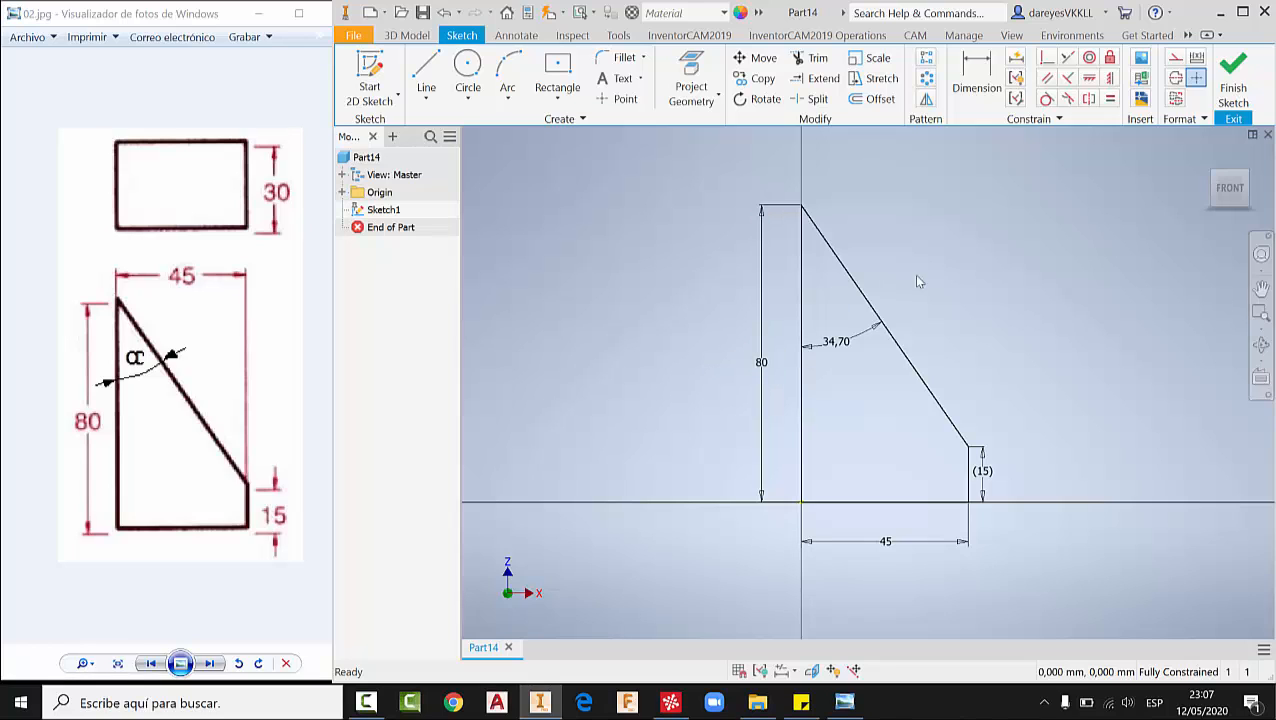
- Show the sketch dimensions by their parameter names
right_click(1034, 233)
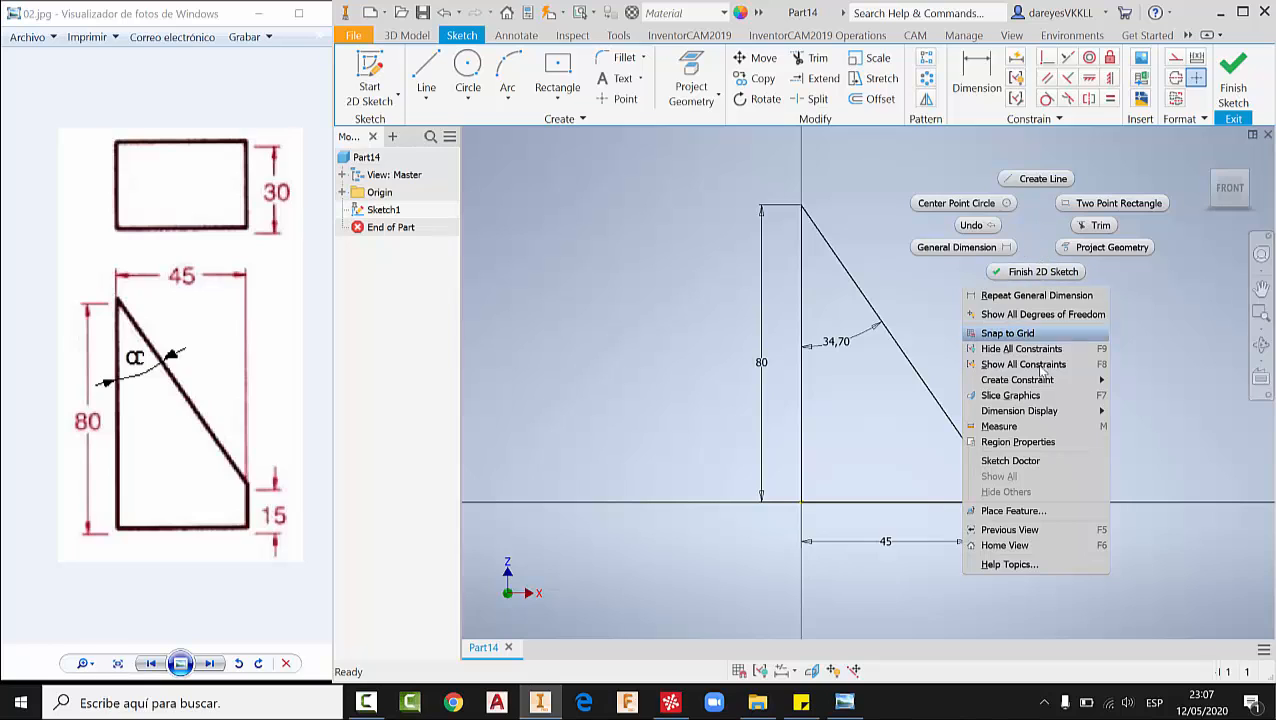
mouse_move(1041, 413)
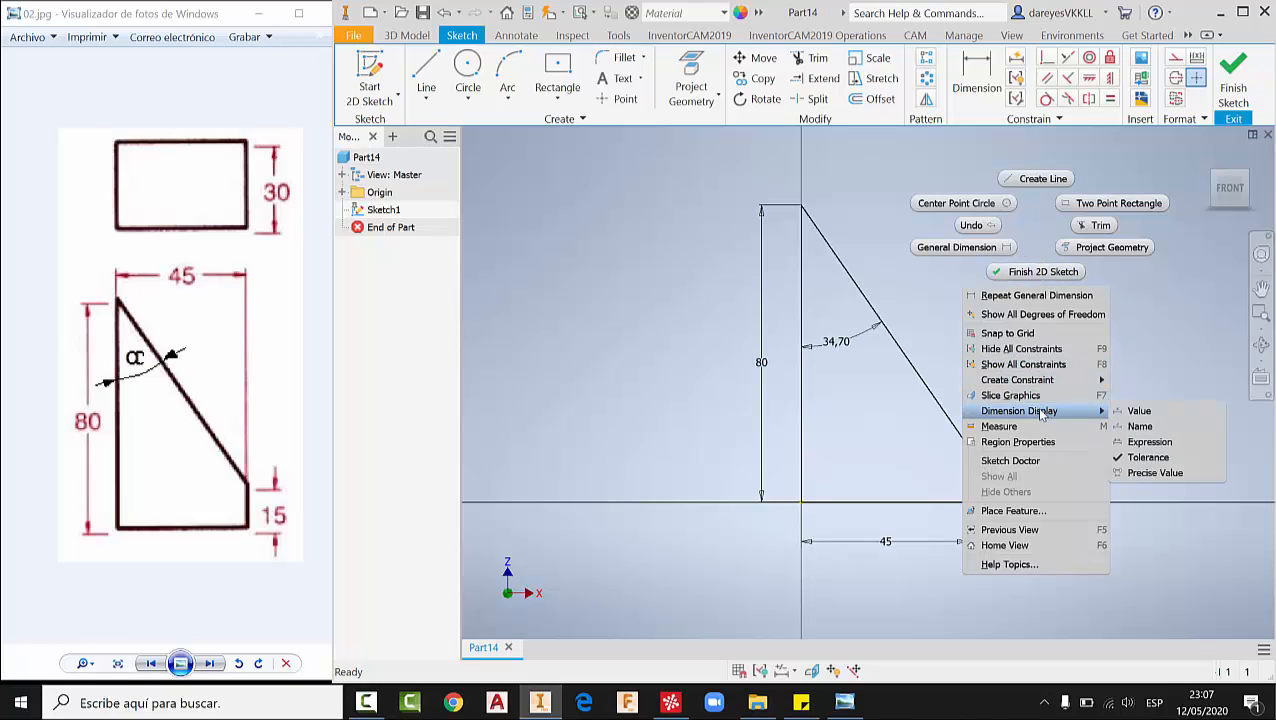
click(1140, 427)
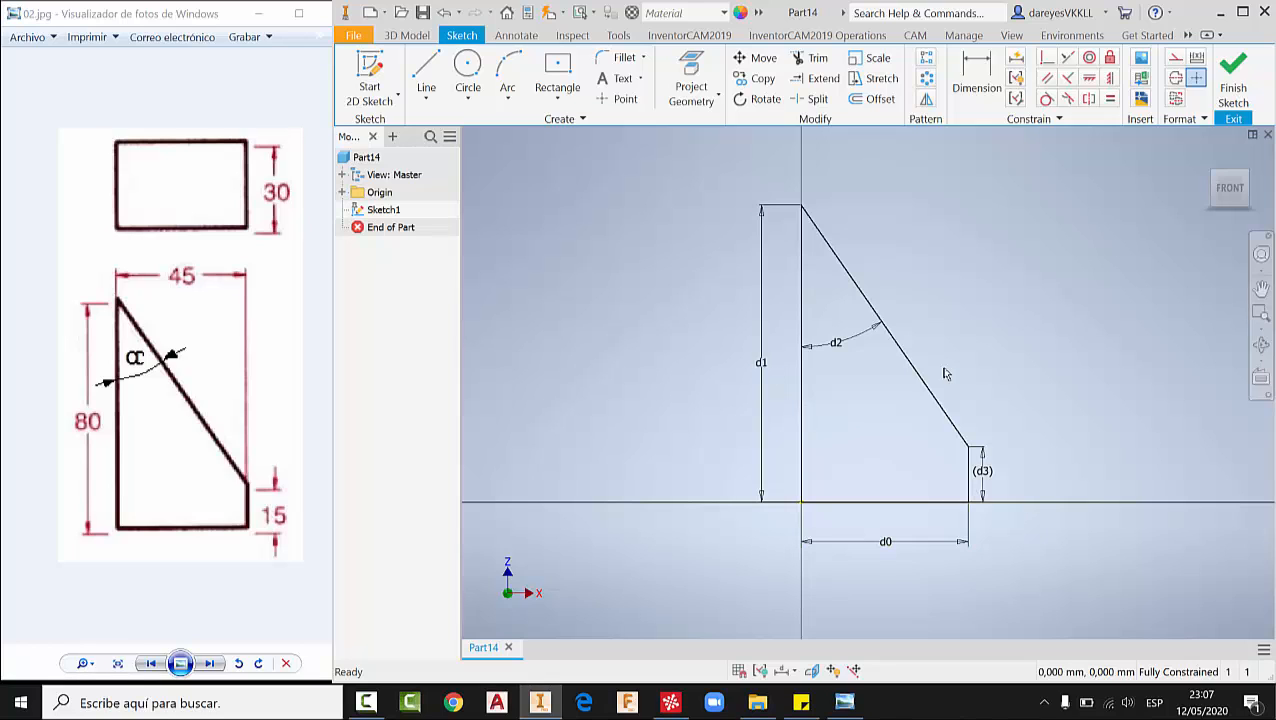
- Show the sketch dimensions as expressions and move the slope's angle dimension further down inside the profile
right_click(1025, 282)
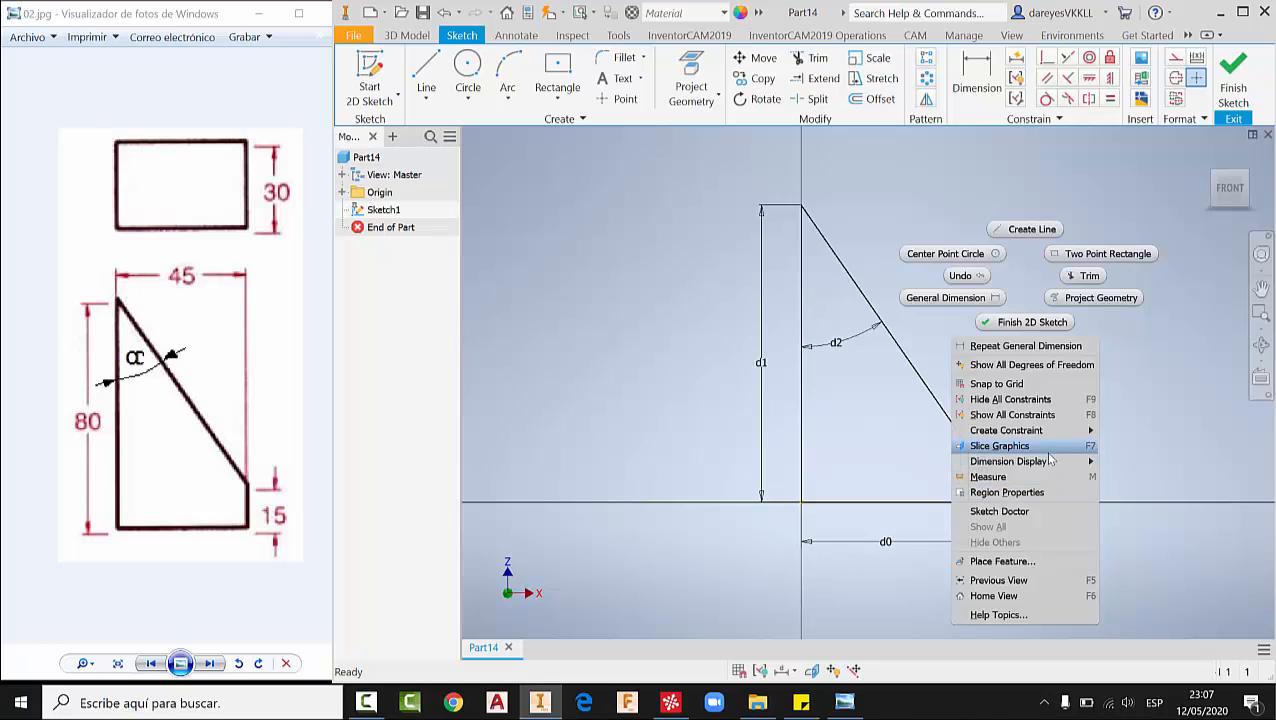
mouse_move(1052, 462)
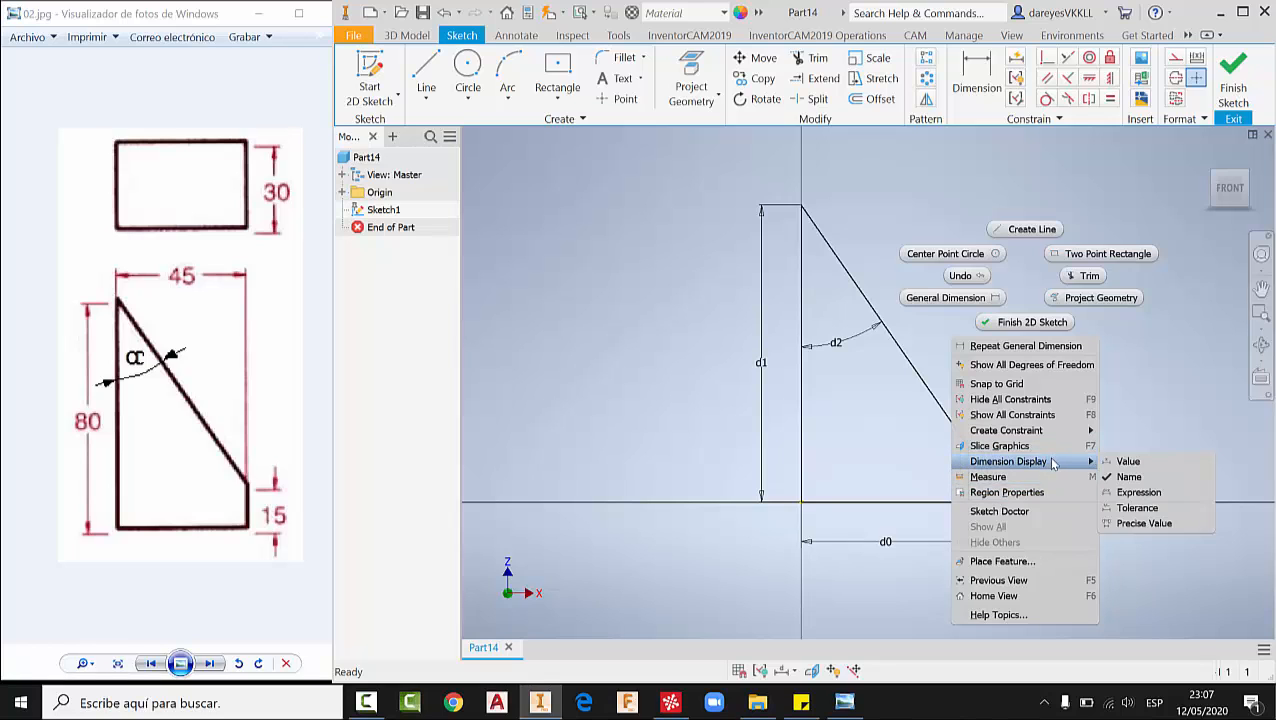
click(1127, 493)
drag(875, 346, 870, 405)
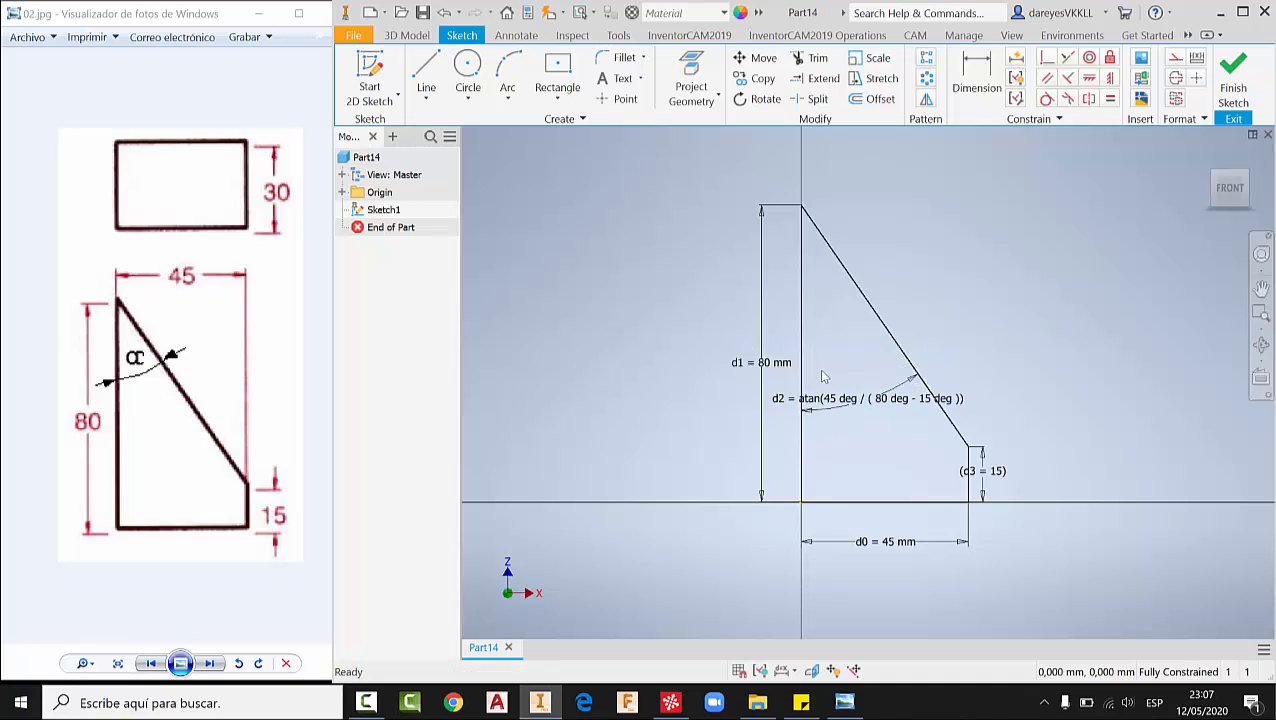
scroll(749, 395, down, 3)
middle_drag(956, 405, 890, 375)
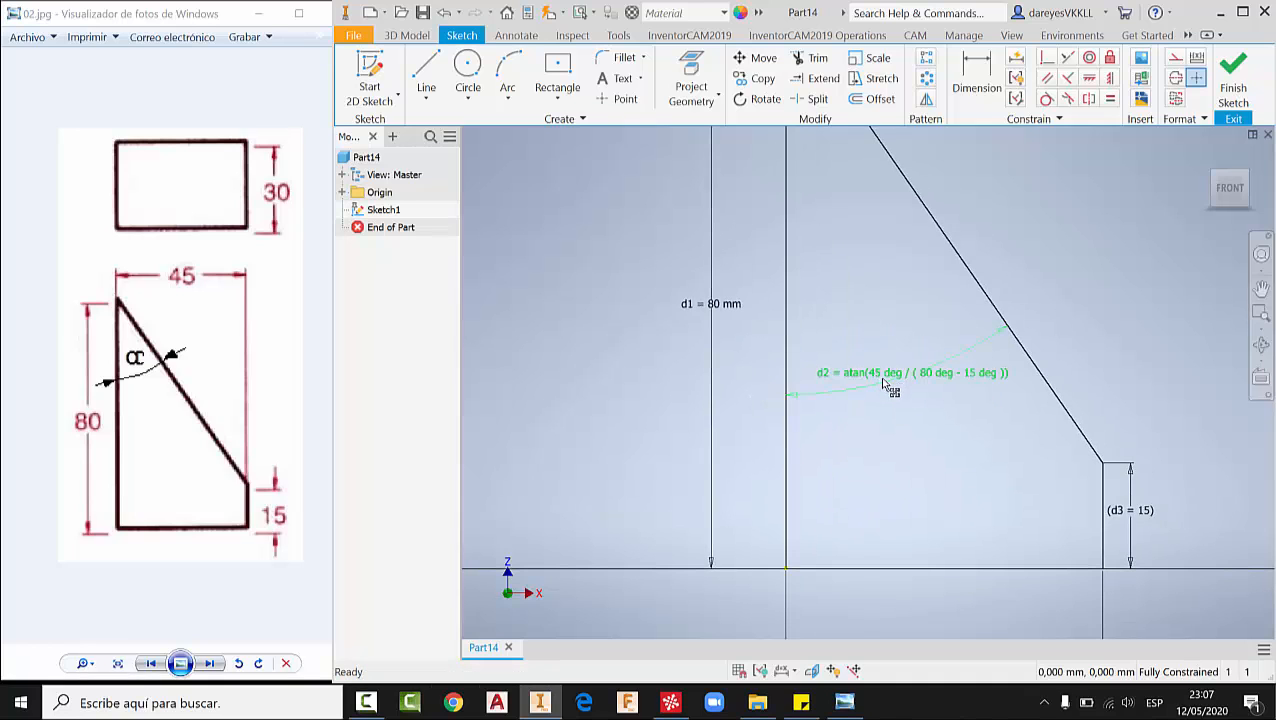
- Change the slope's angle expression to atan(d0/(d1-15 mm)) so it references the base width and height parameters
double_click(884, 383)
scroll(980, 385, up, 5)
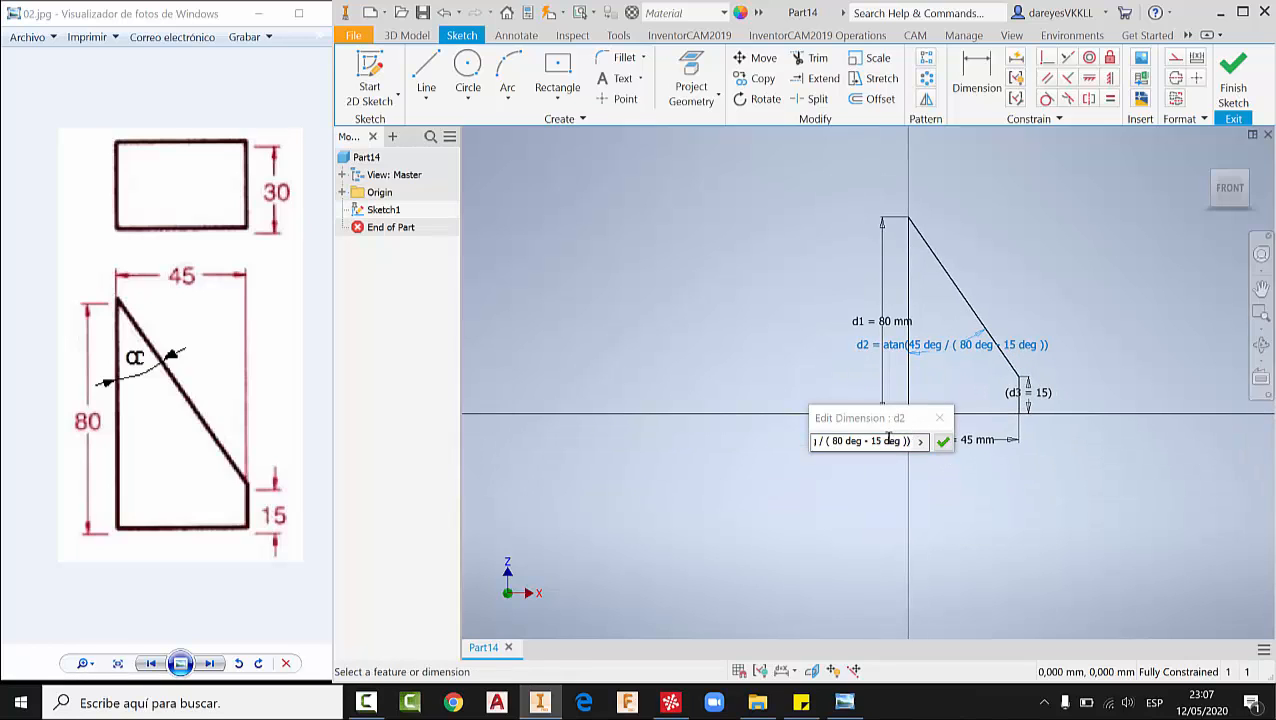
click(838, 440)
mouse_move(830, 440)
mouse_down()
mouse_move(863, 443)
mouse_move(837, 446)
mouse_up()
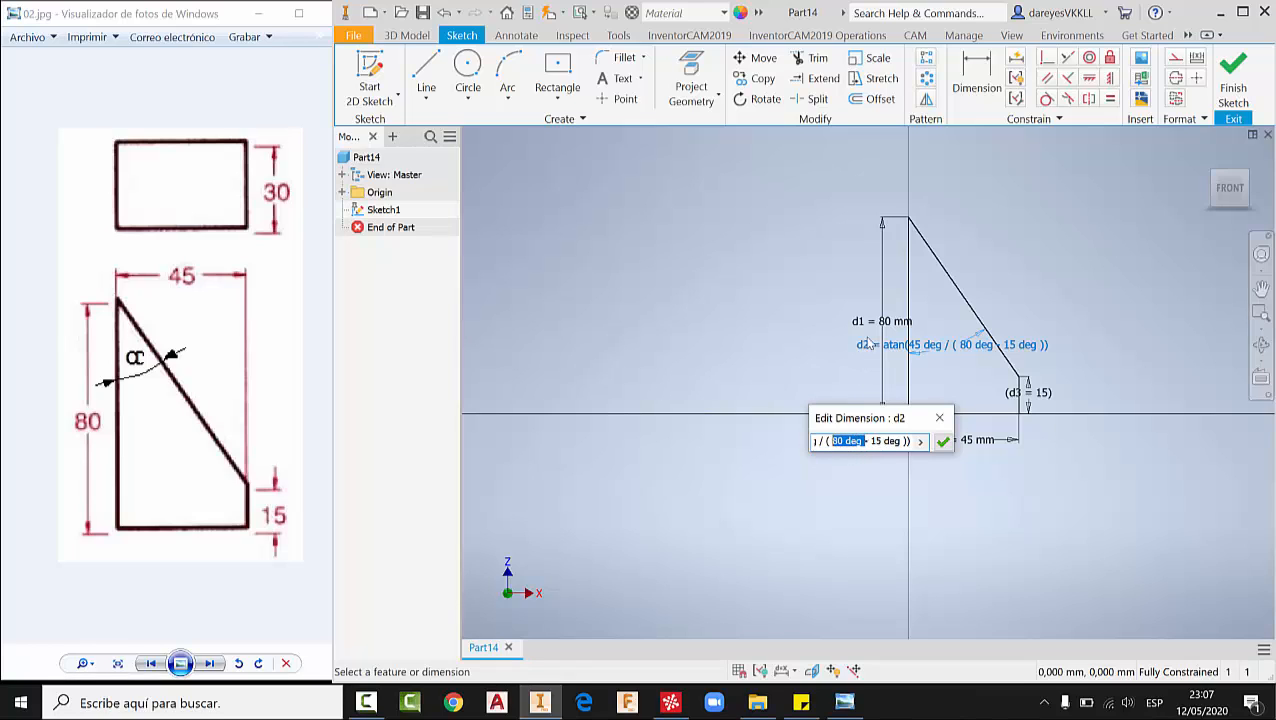
text(d1)
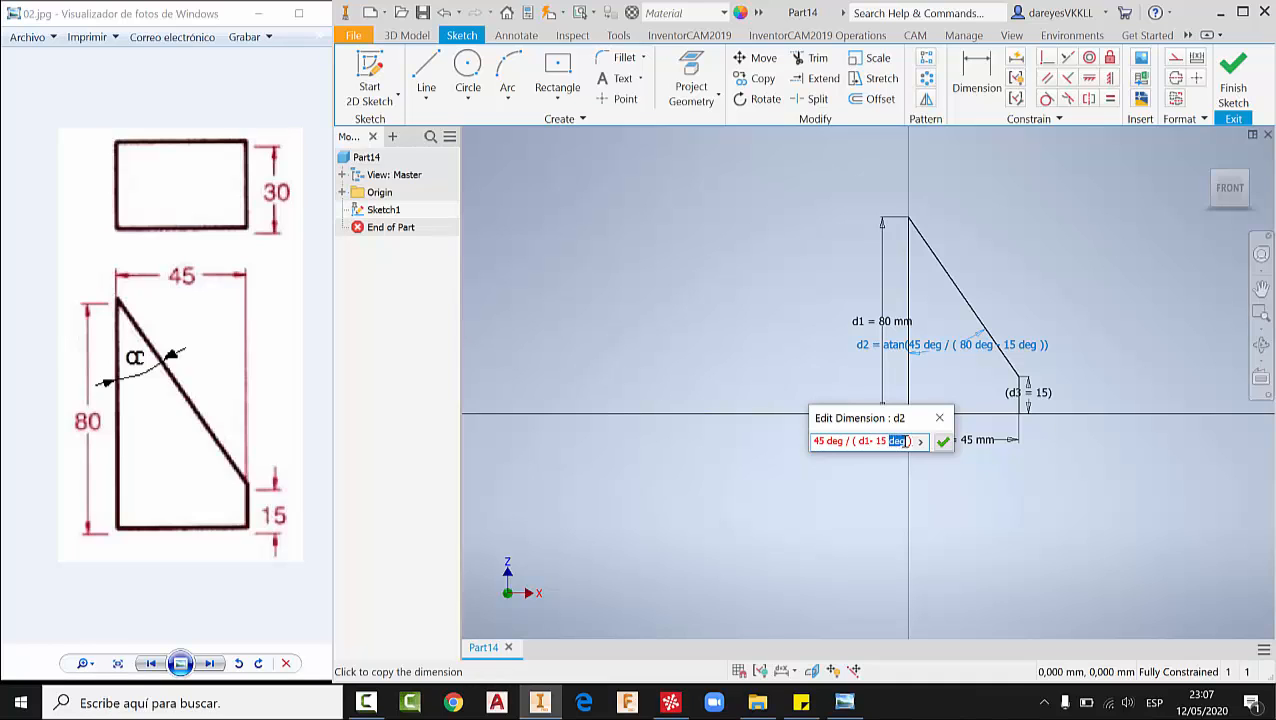
text(mm)
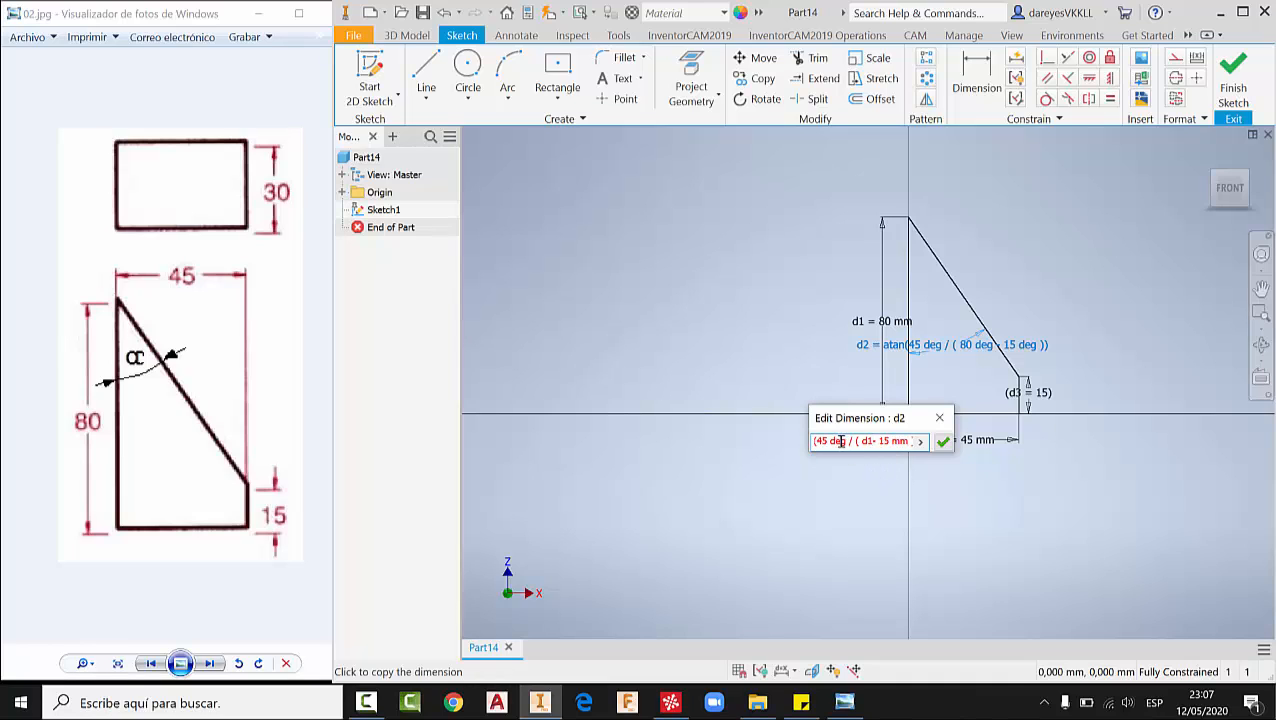
drag(837, 441, 796, 442)
click(850, 441)
drag(873, 420, 779, 387)
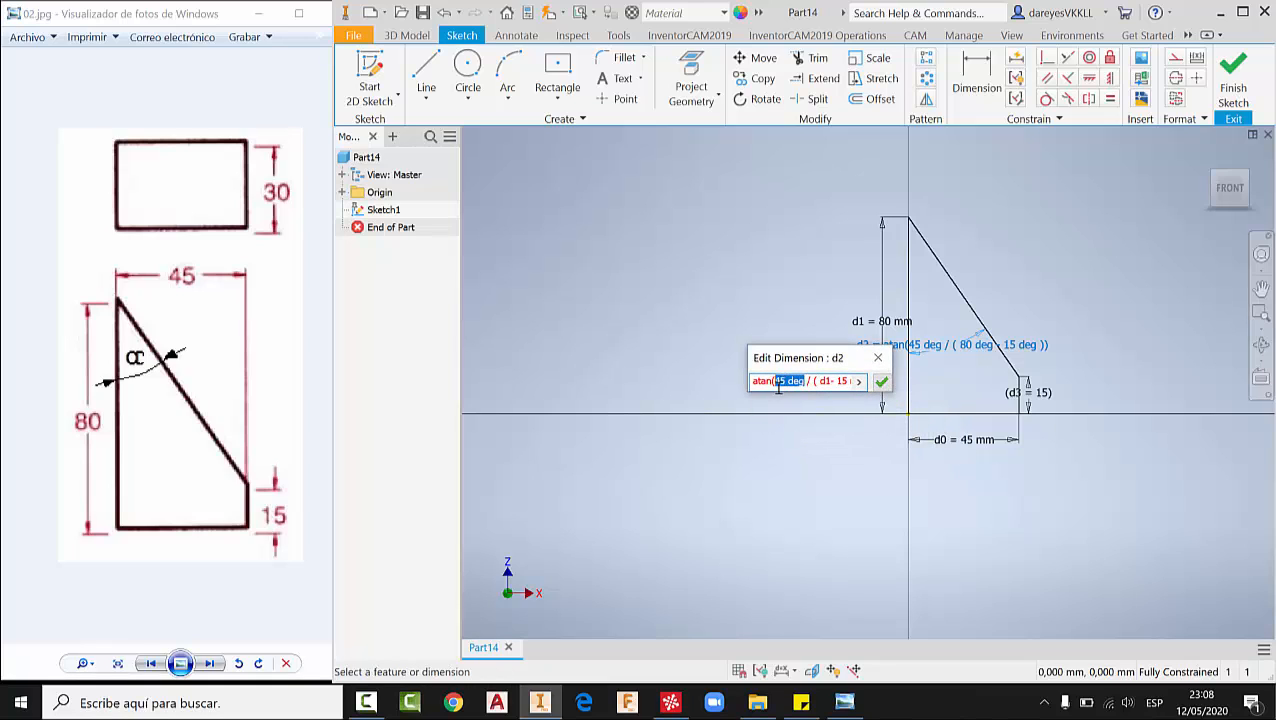
text(d0)
click(881, 382)
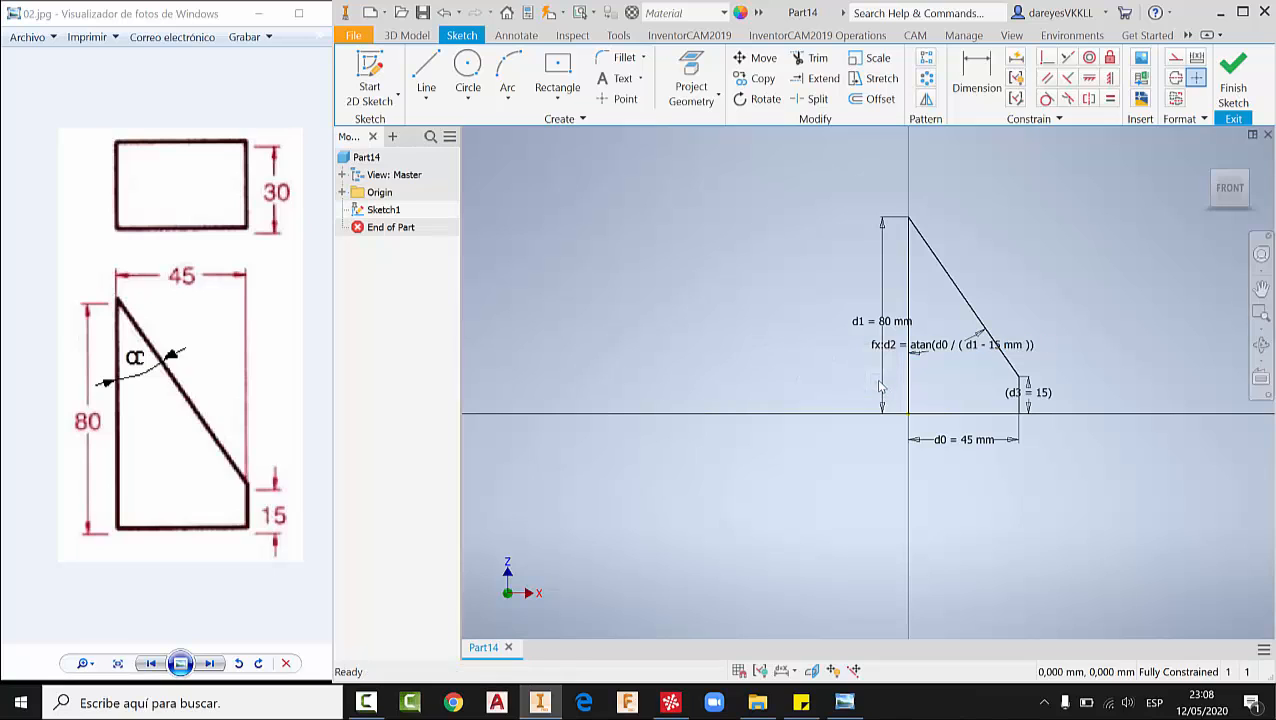
scroll(1048, 351, down, 3)
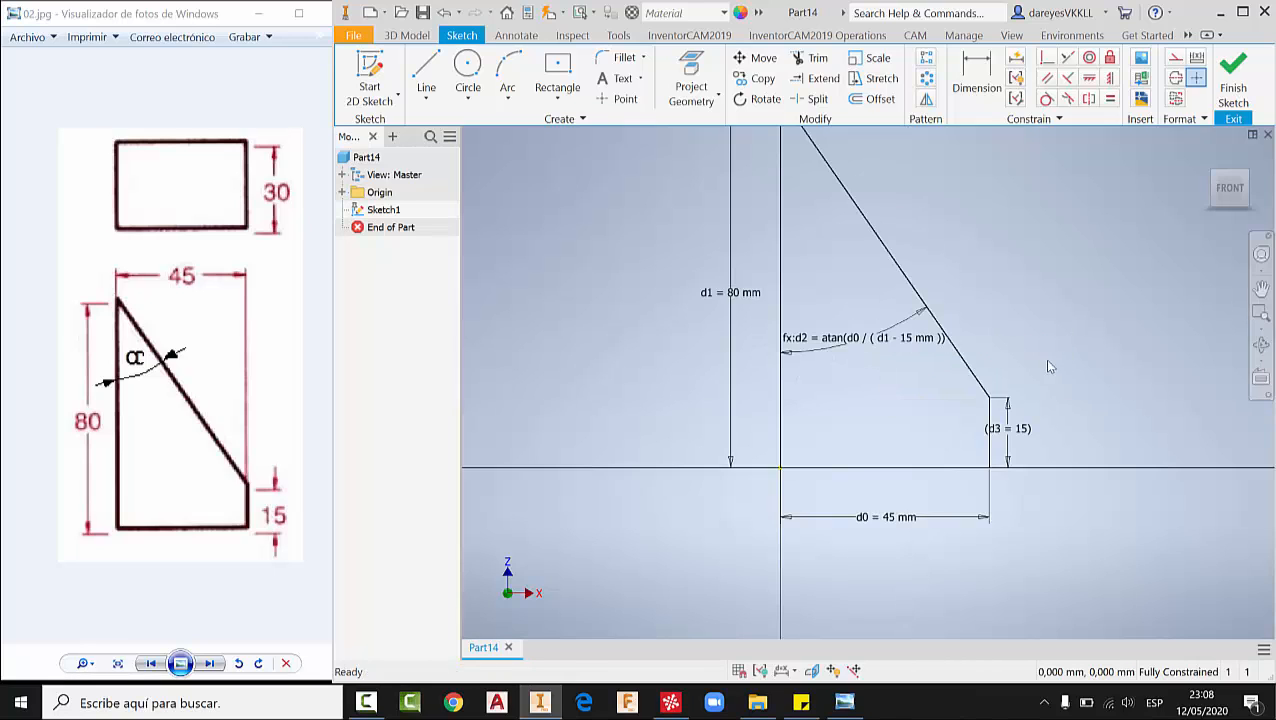
scroll(1047, 389, up, 2)
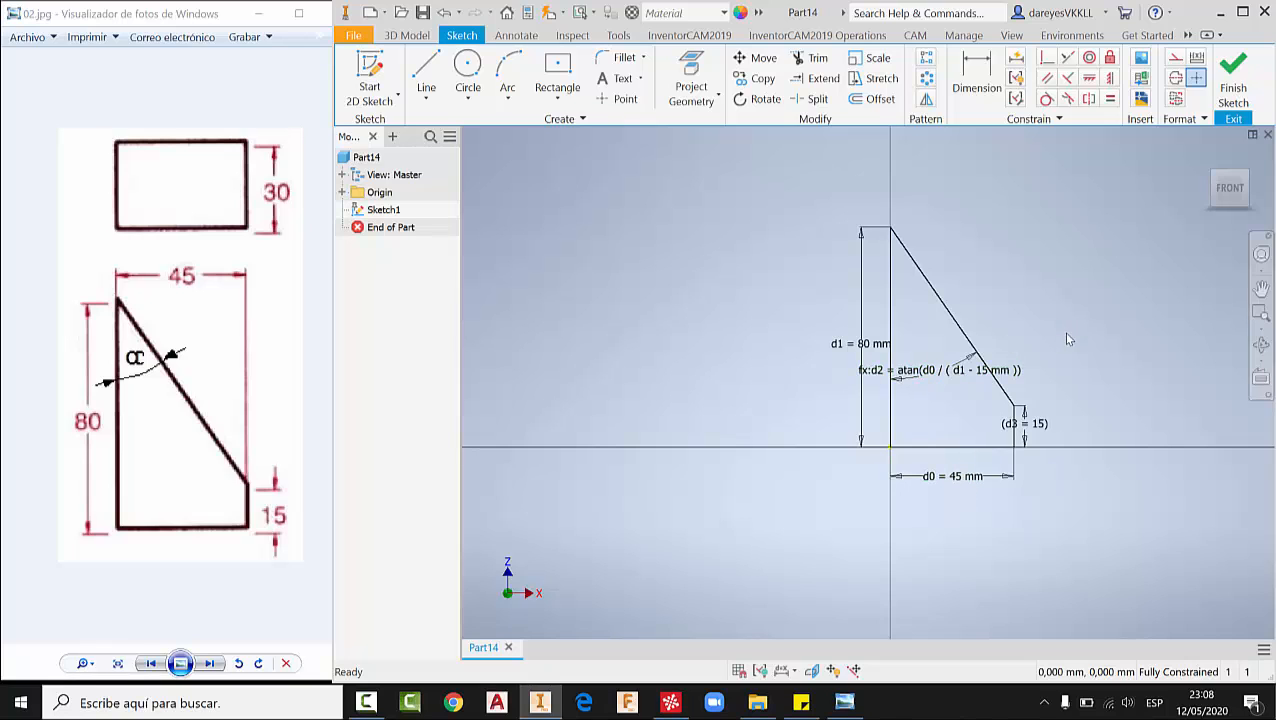
- Switch the sketch dimension display back to plain values and examine the angle dimension
right_click(1115, 258)
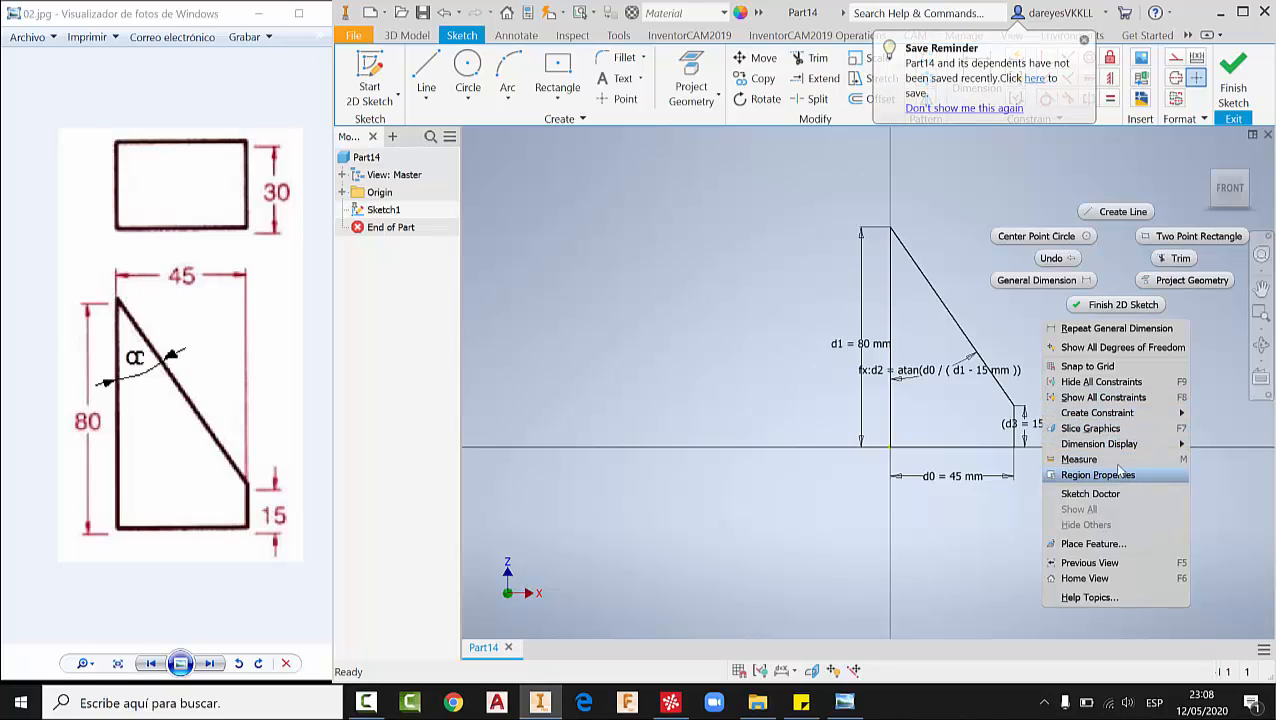
mouse_move(1129, 447)
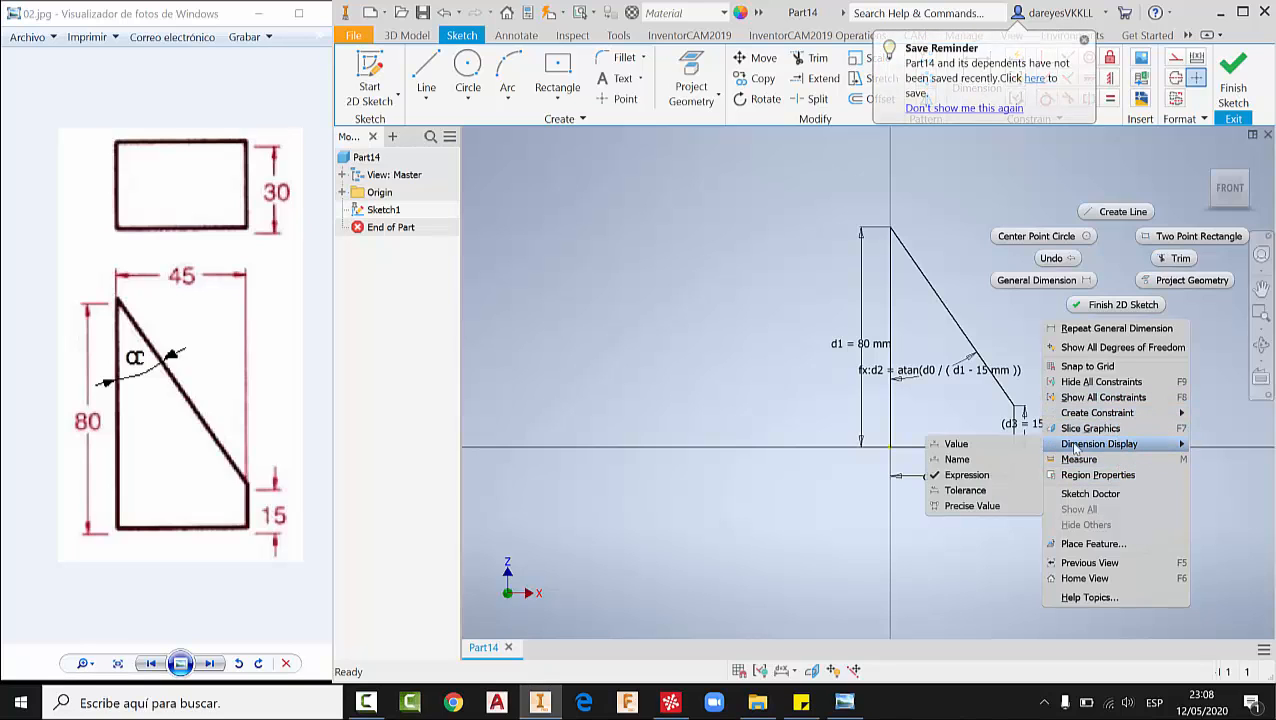
click(977, 446)
middle_drag(934, 358, 830, 366)
scroll(830, 367, up, 2)
scroll(842, 375, down, 4)
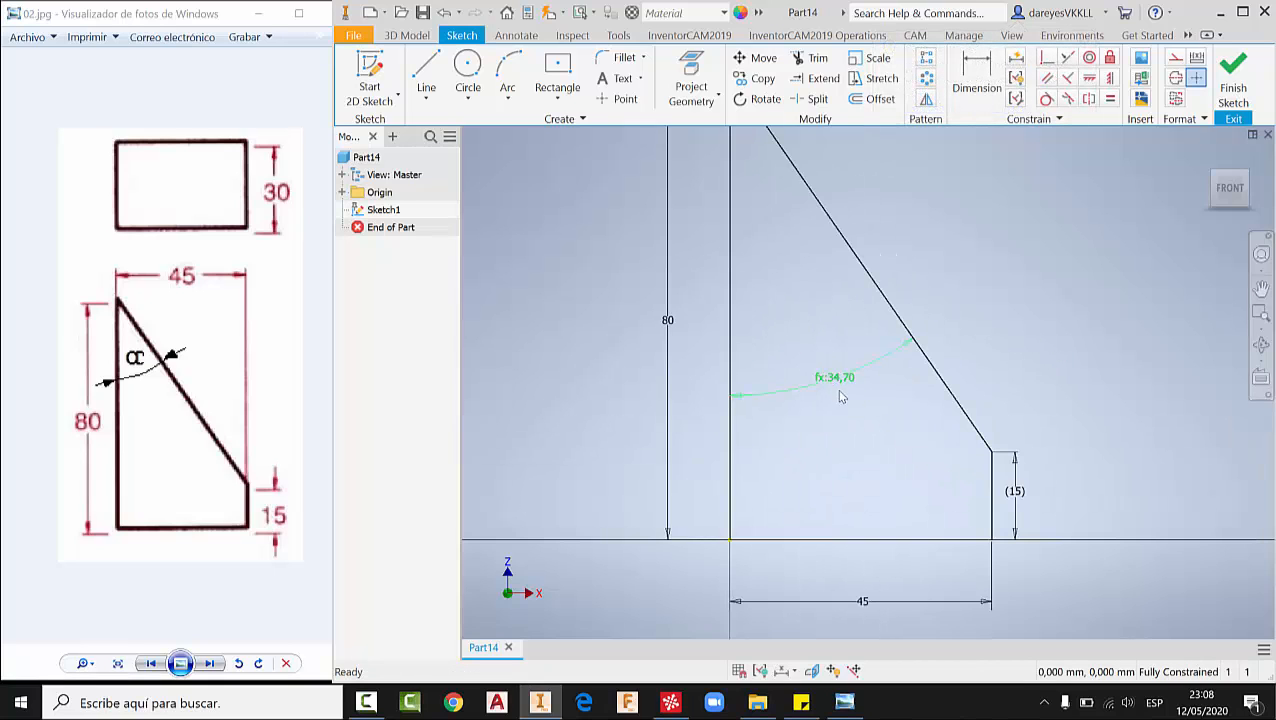
- Set the sketch dimension display to precise values
right_click(1040, 207)
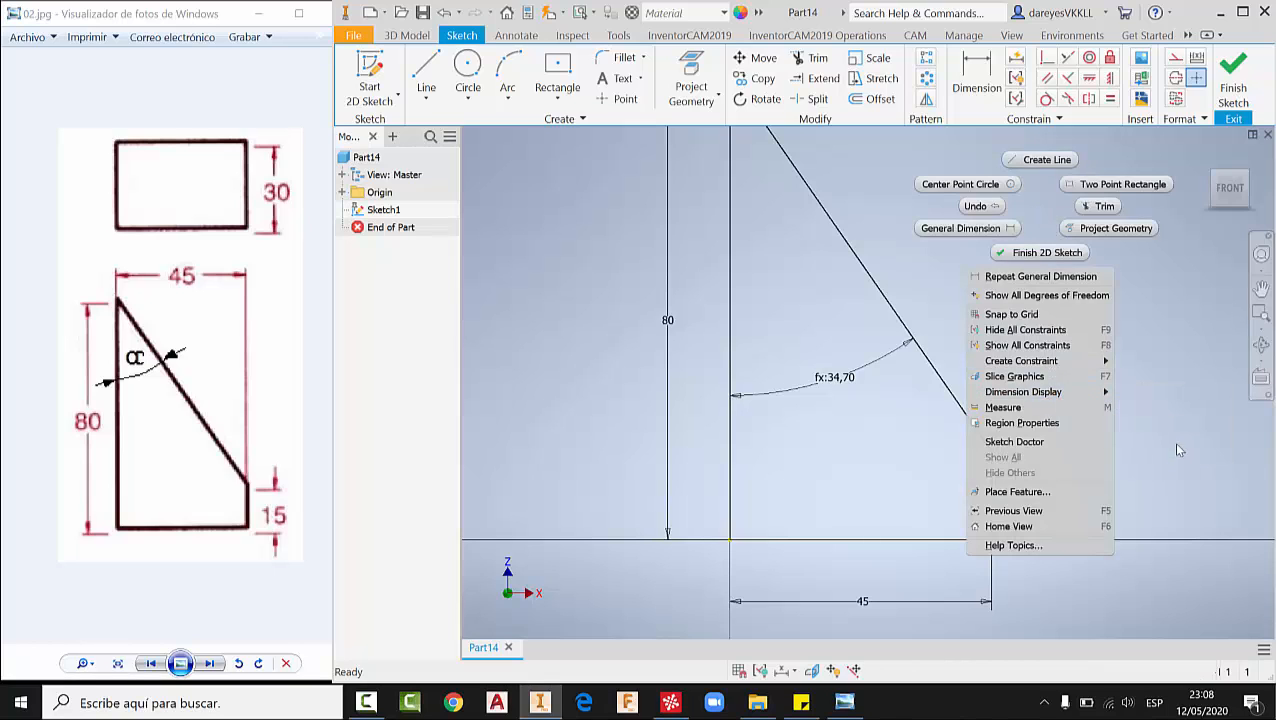
mouse_move(1100, 395)
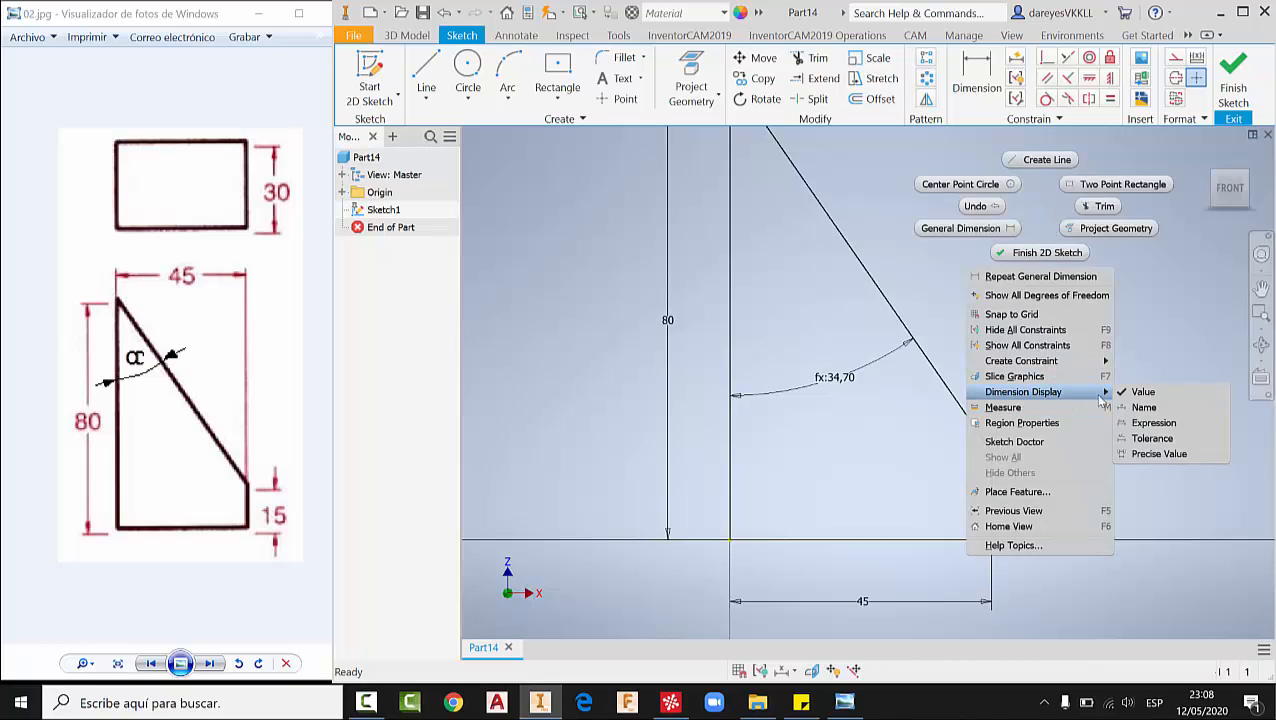
click(1150, 456)
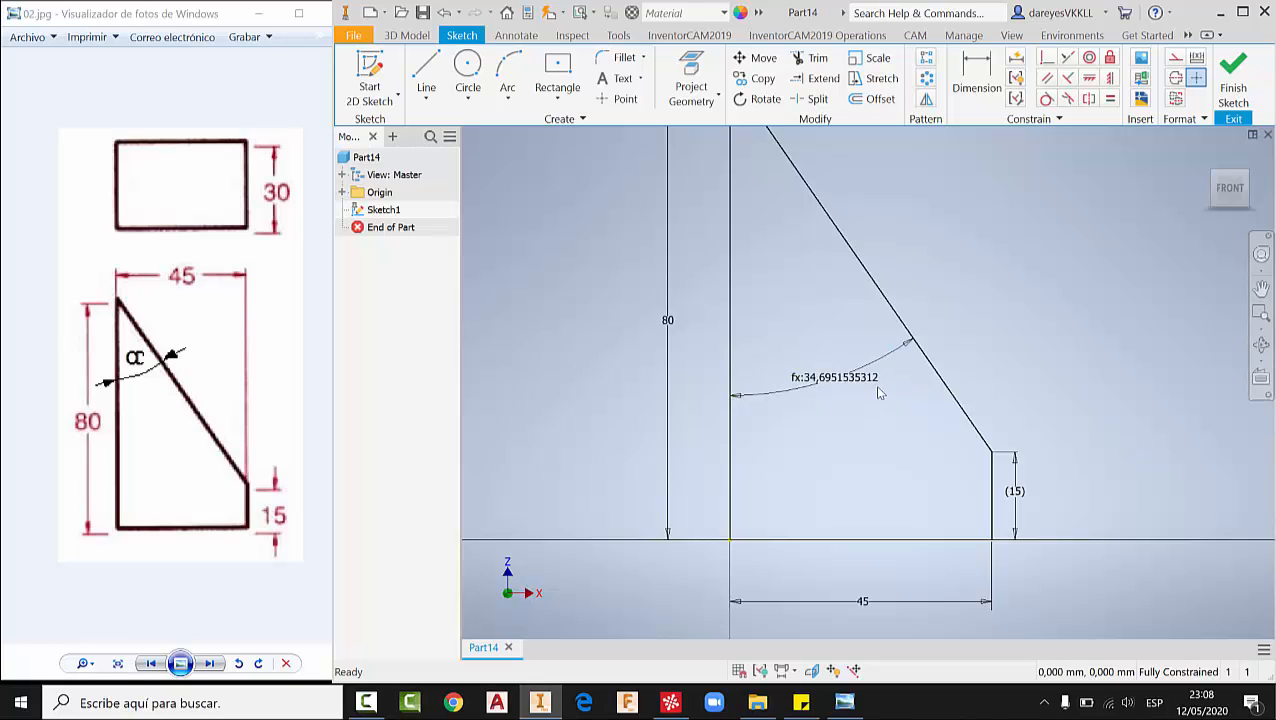
scroll(1024, 311, down, 3)
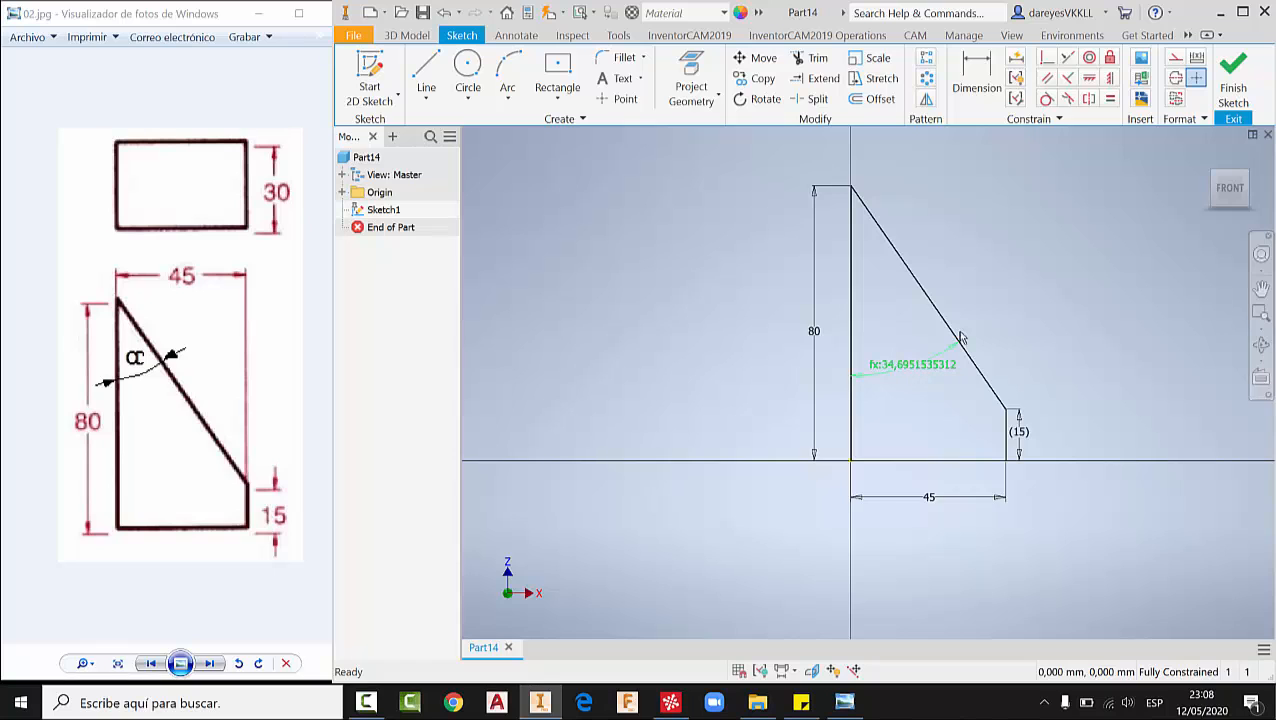
- Finish the sketch and extrude the sloped profile 30 mm, showing the solid in the home view
click(1233, 78)
click(1207, 155)
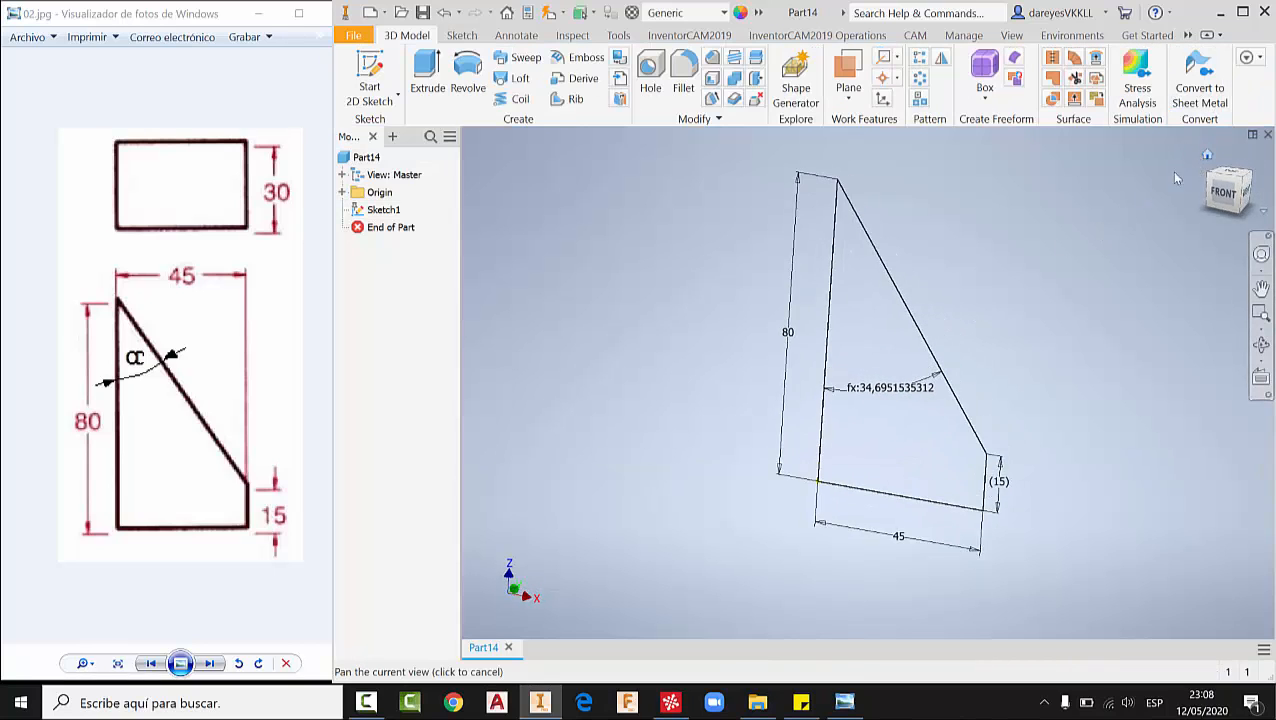
click(427, 75)
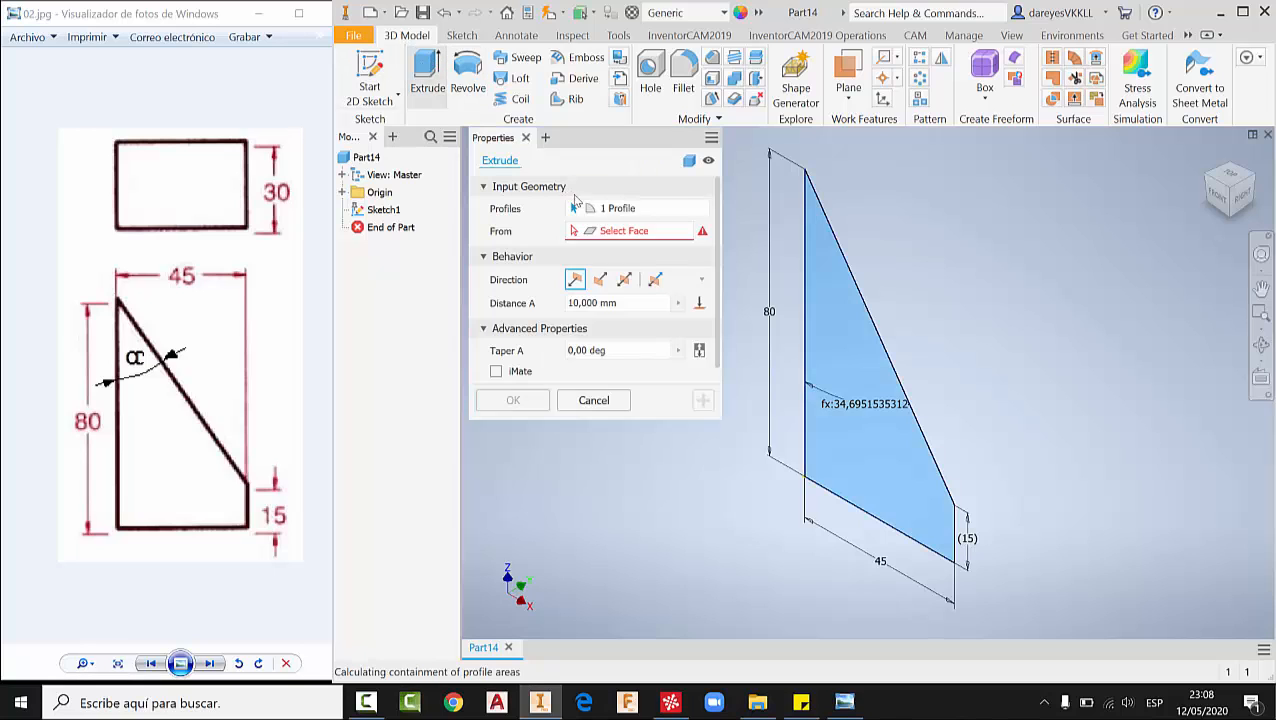
text(30)
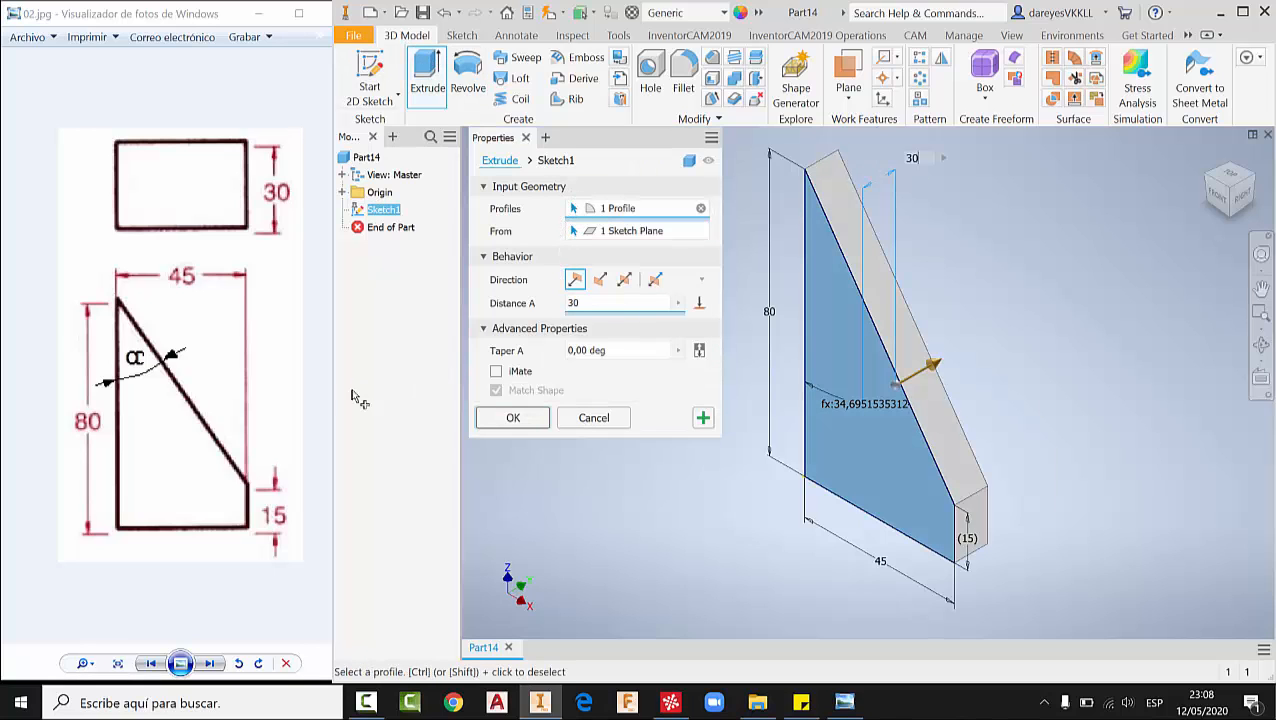
click(492, 422)
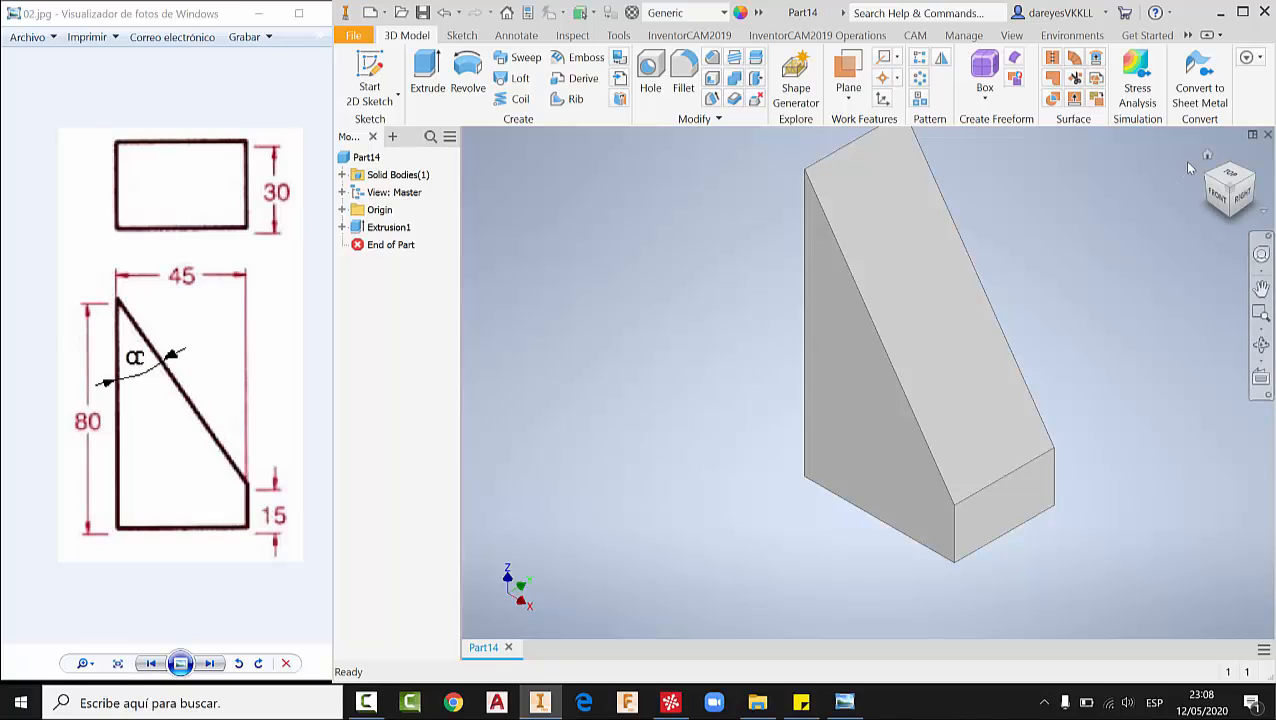
click(1207, 154)
- Save the part as 02 in the Respaldo folder
click(422, 12)
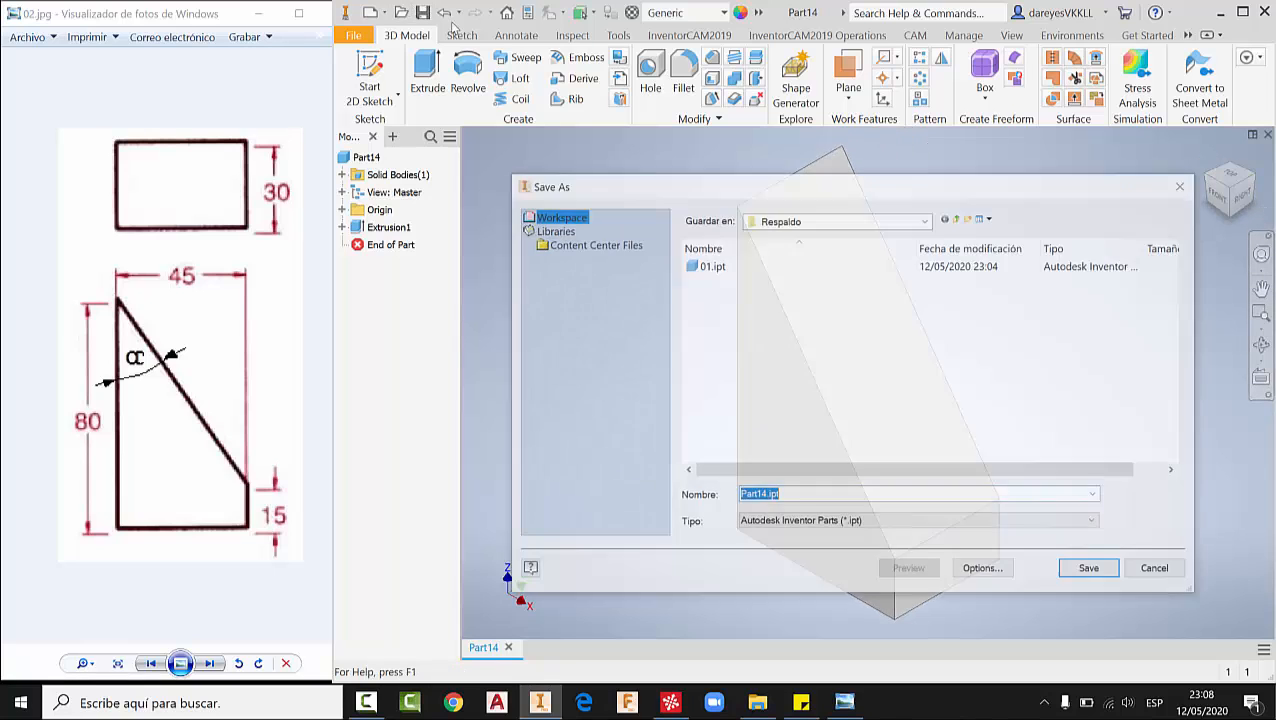
text(02)
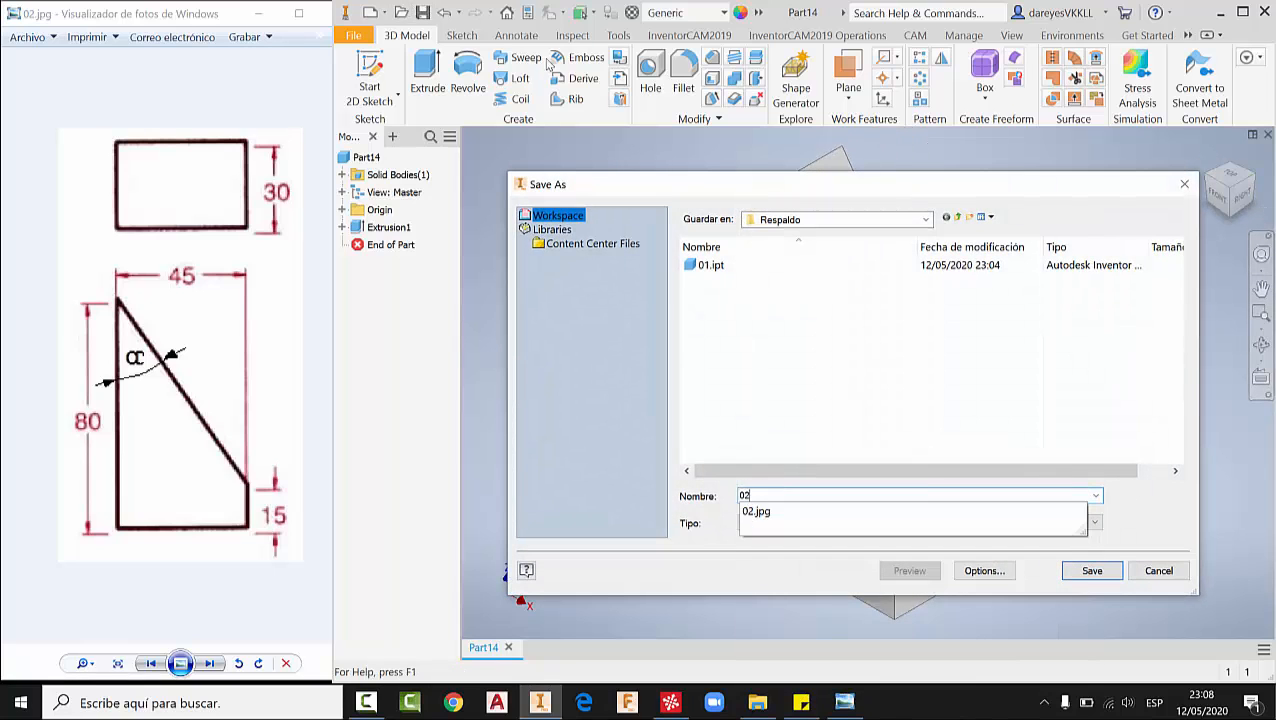
key(Return)
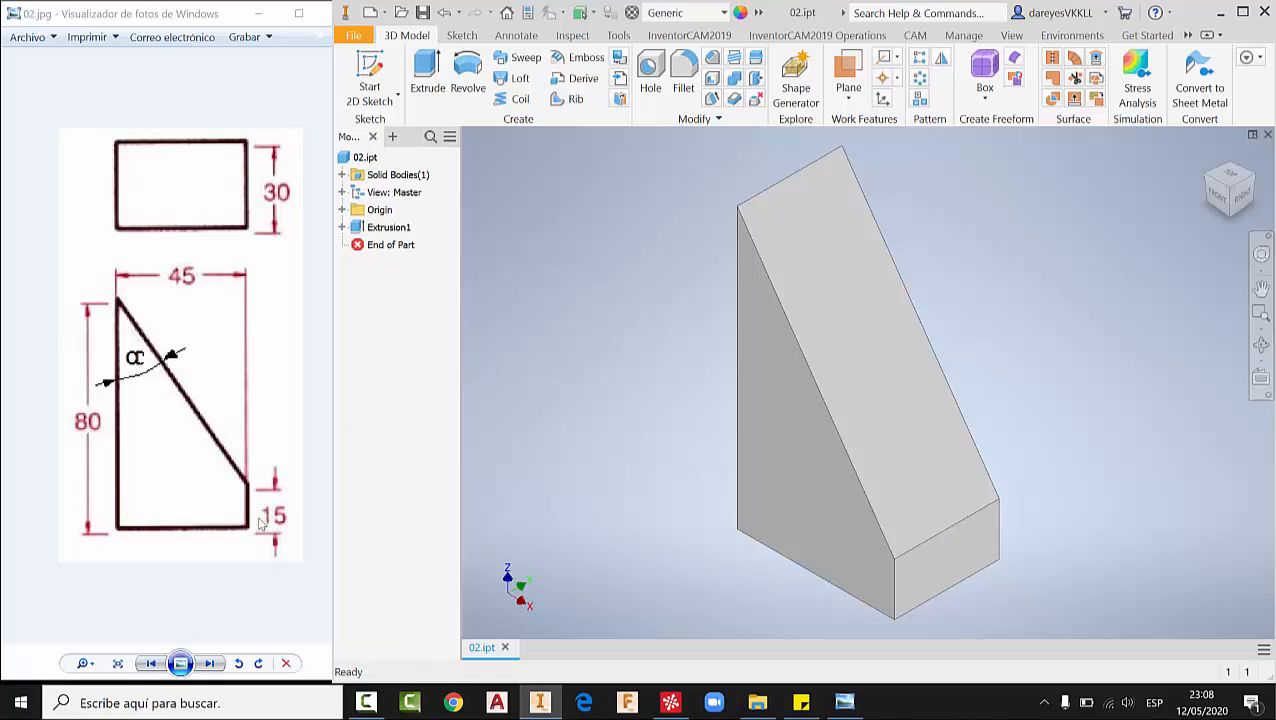
- Bring up reference drawing 03.jpg and replace the open part 02 with a new part from the metric DIN_Z_Up.ipt template
click(209, 663)
click(1267, 134)
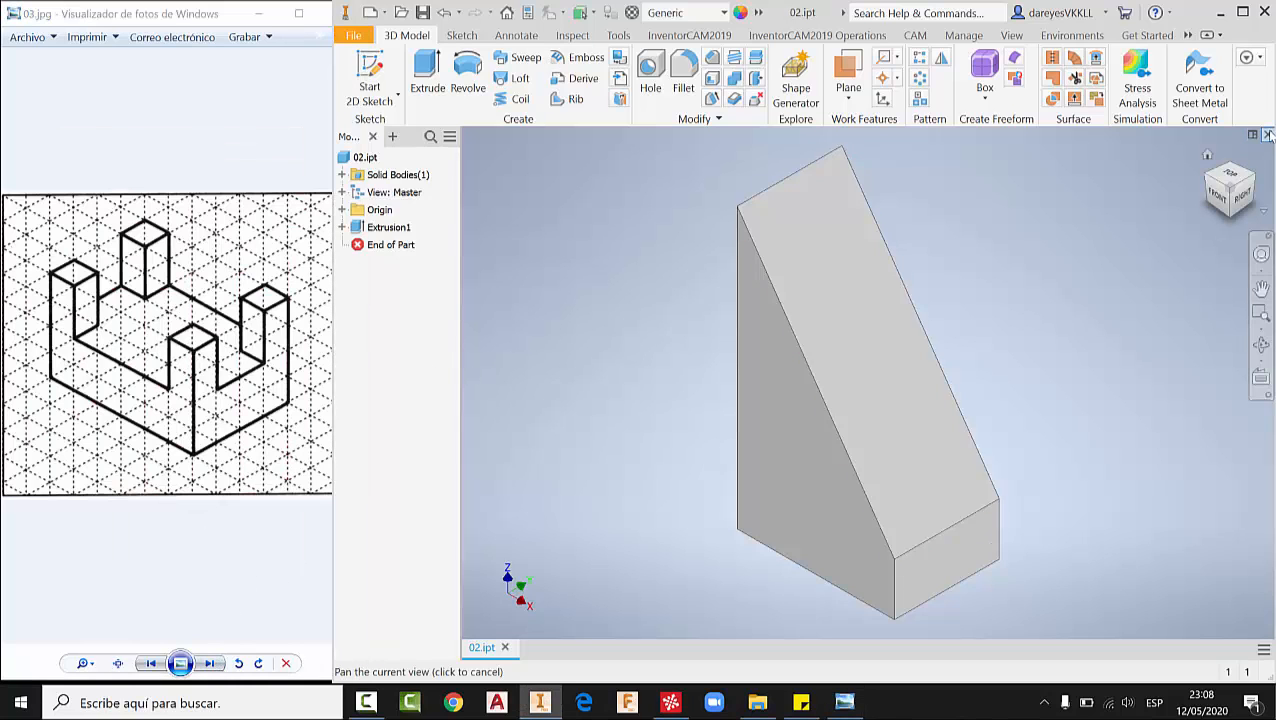
click(355, 64)
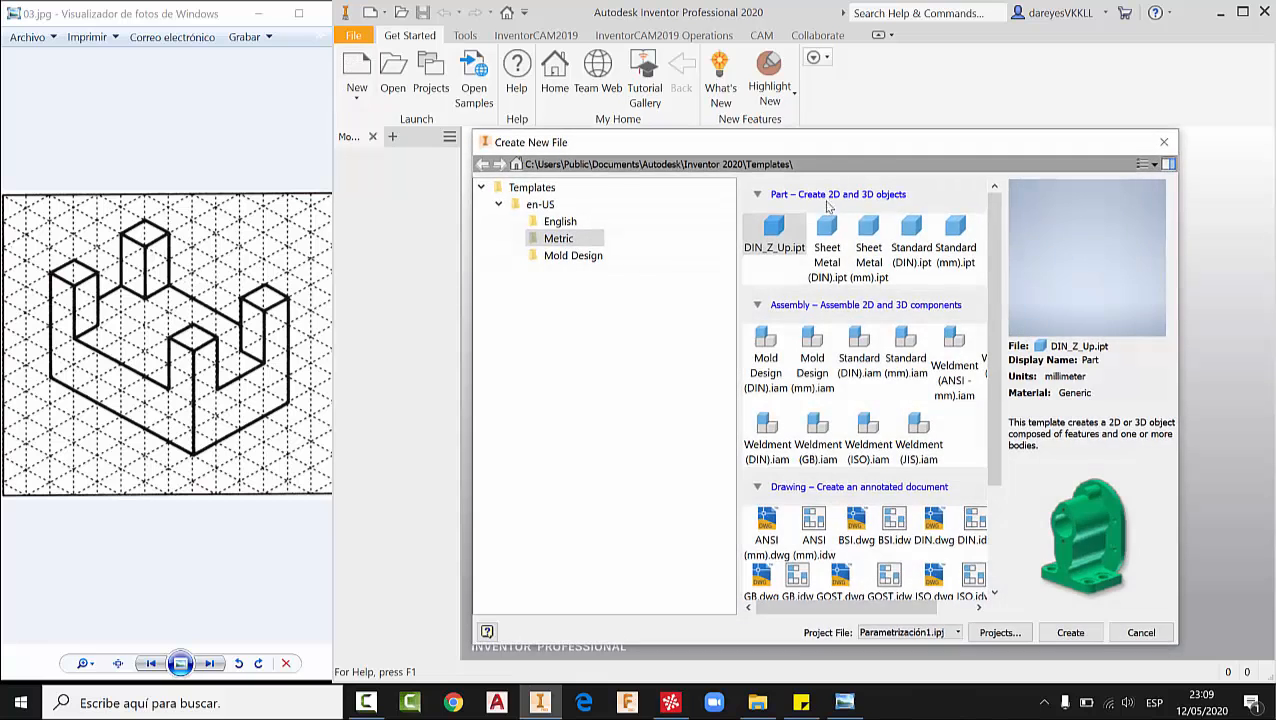
double_click(769, 234)
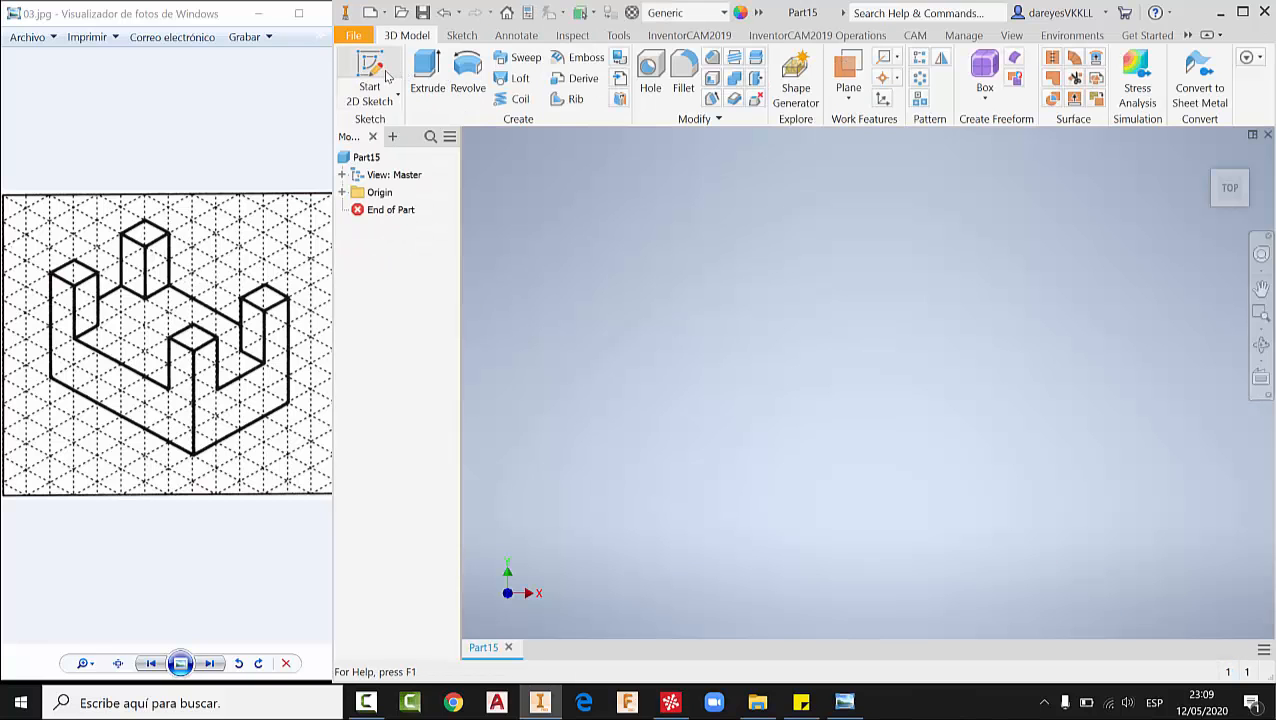
- On the horizontal origin plane, sketch a 60 by 40 mm rectangle centred on the origin, with the 60 mm side along X
click(1217, 178)
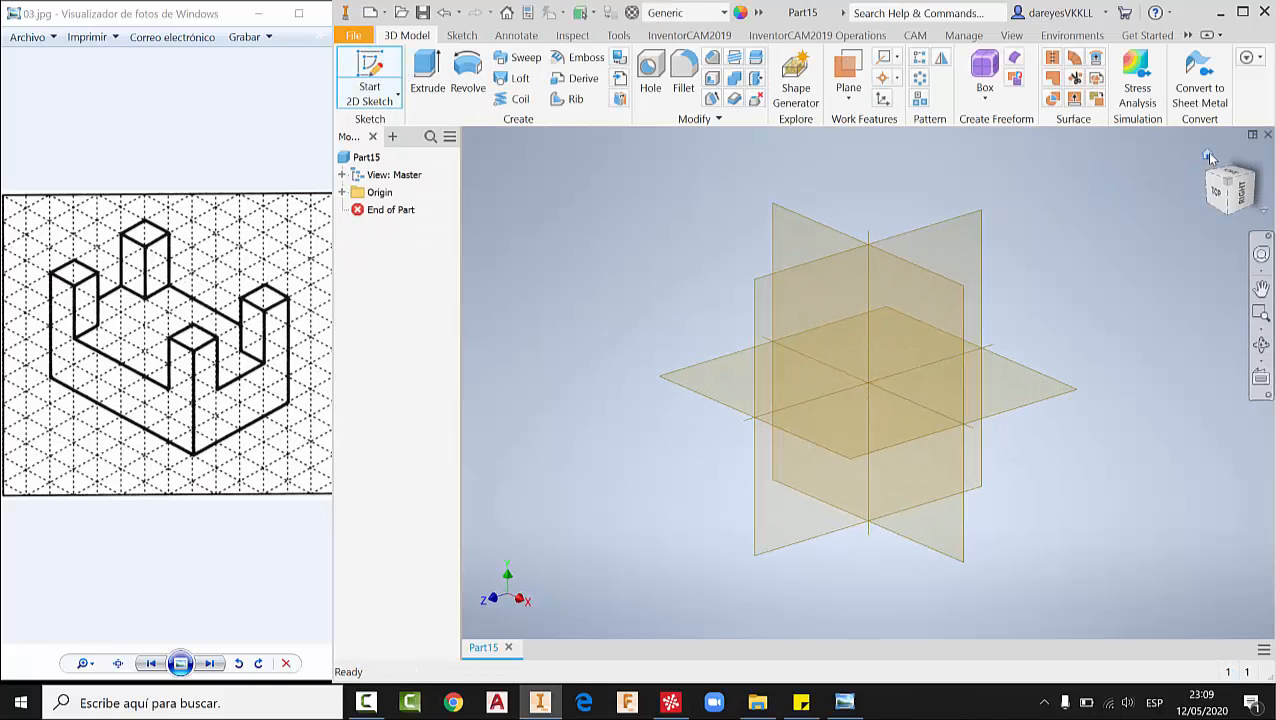
key(s)
click(740, 380)
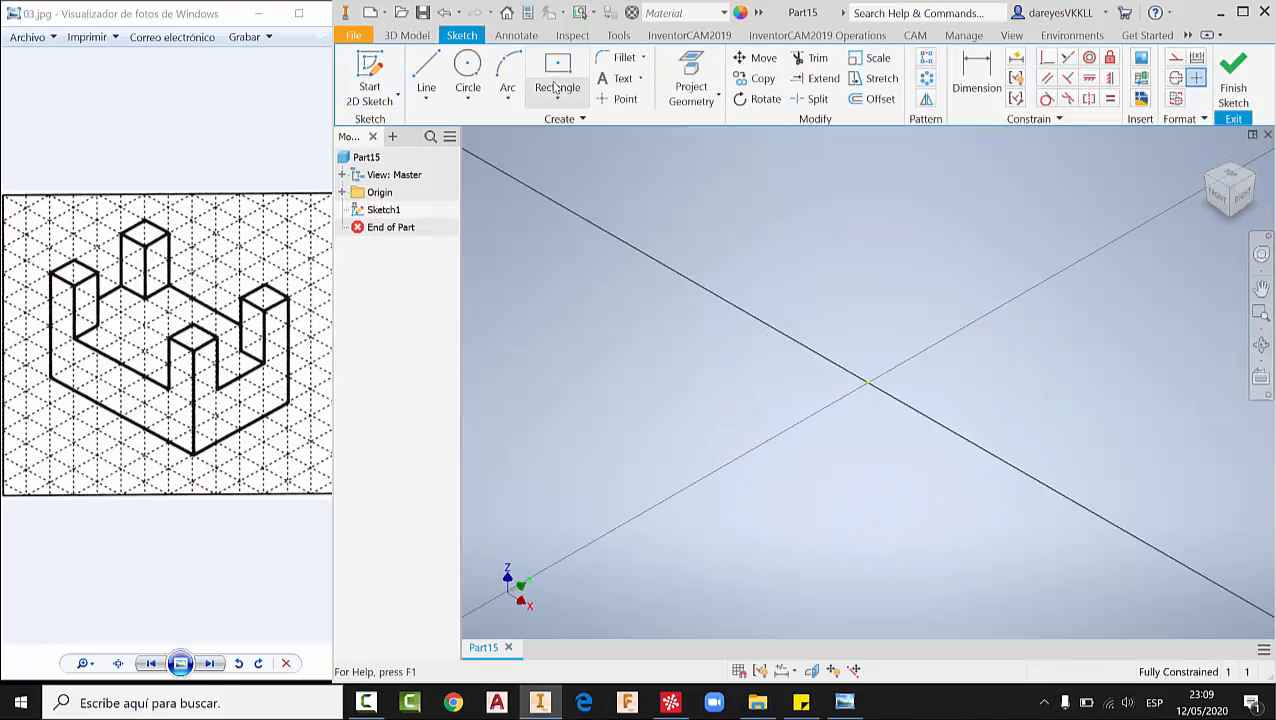
click(557, 72)
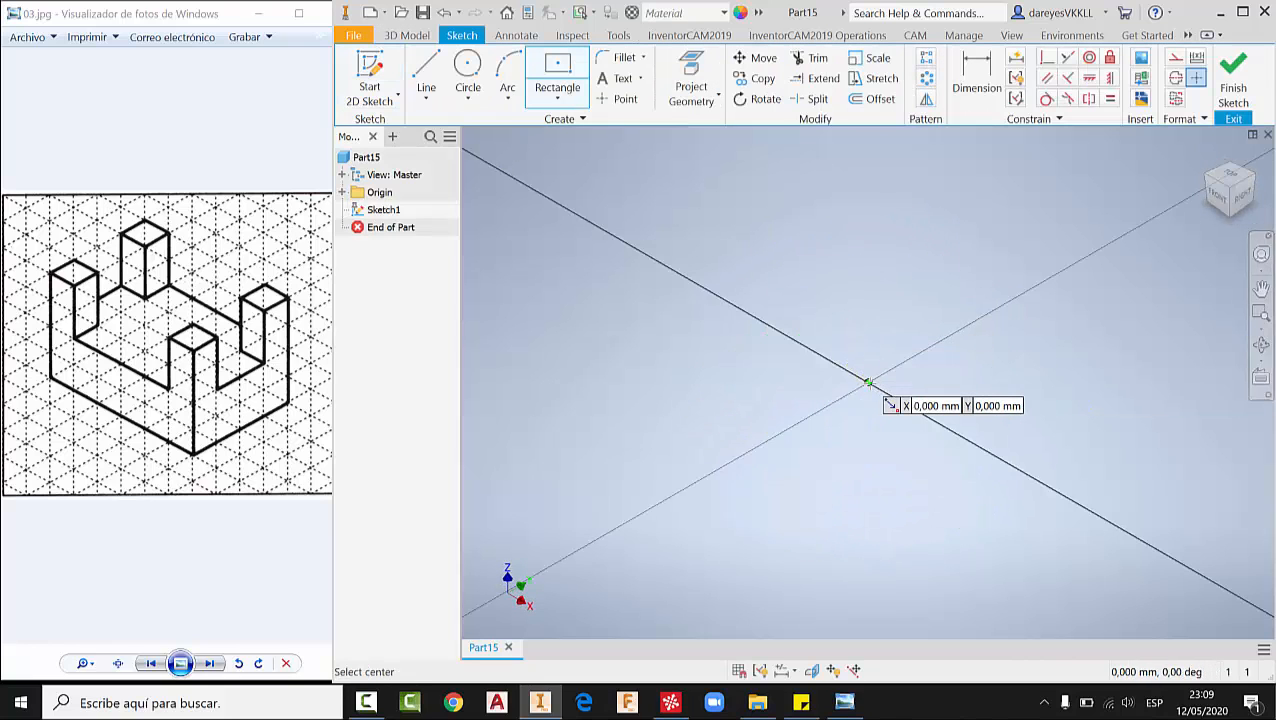
click(865, 380)
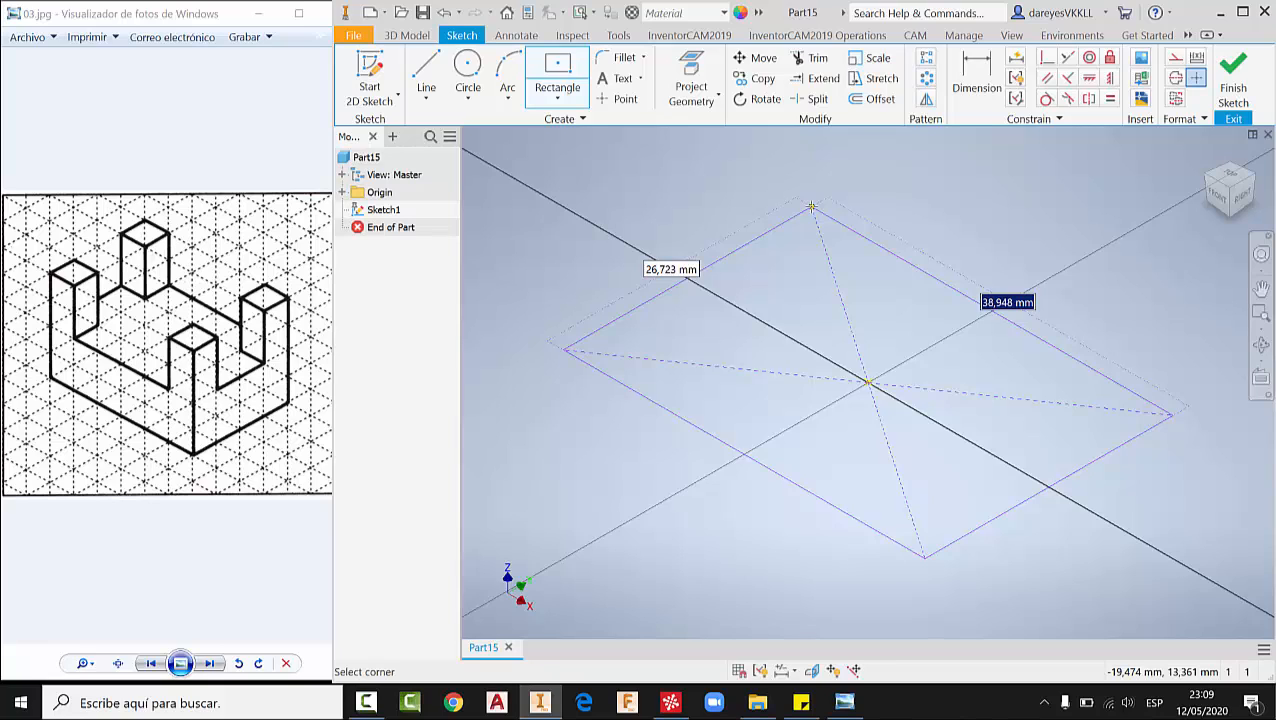
text(60)
key(Tab)
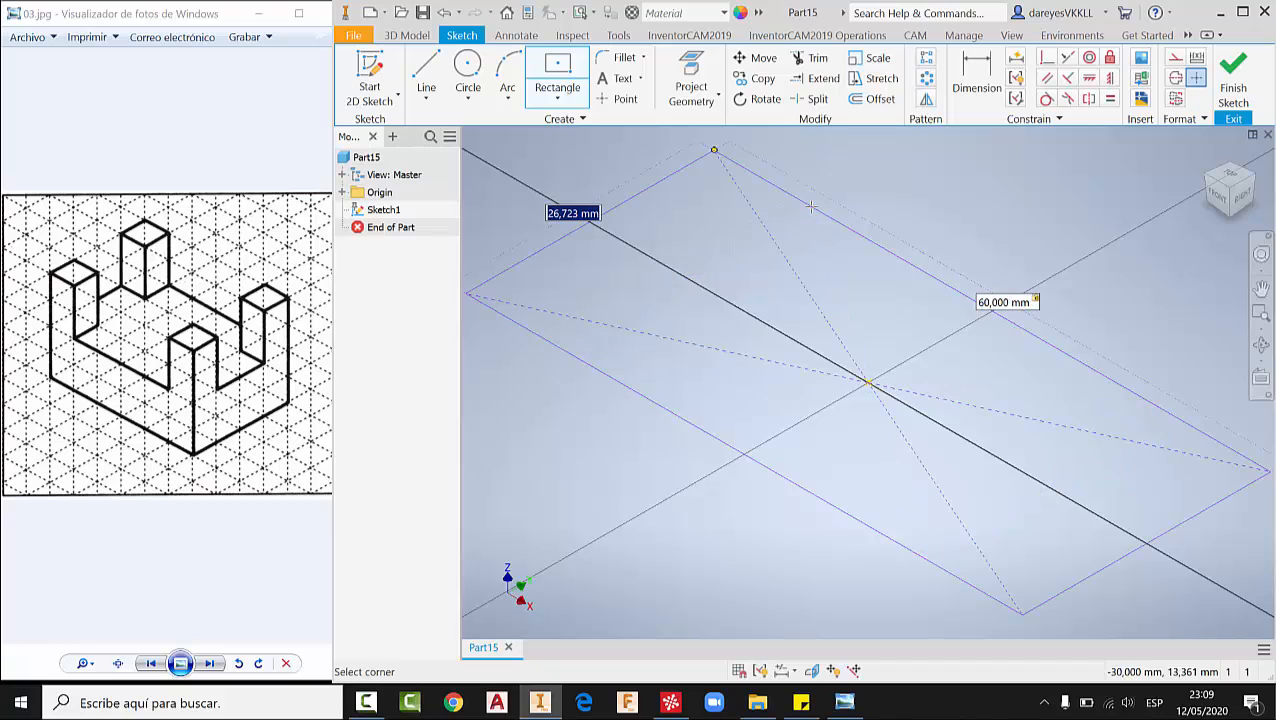
text(40)
key(Return)
key(Escape)
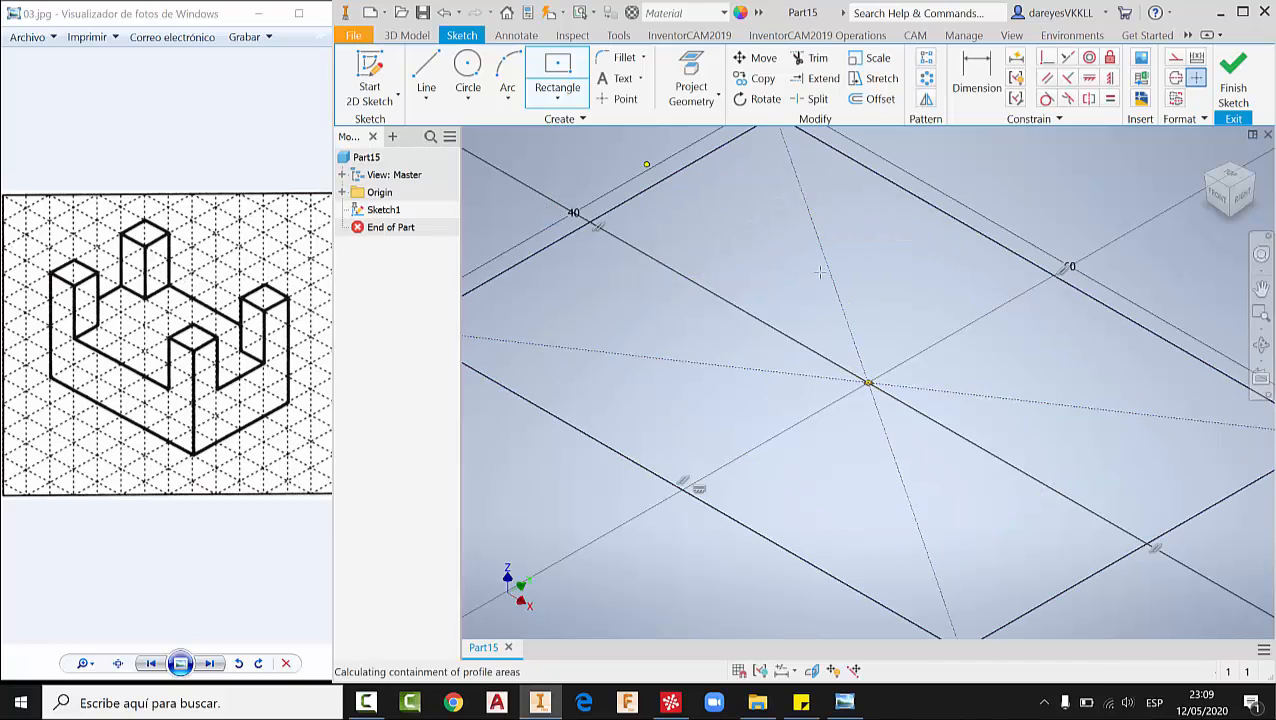
- Extrude the rectangle 20 mm upward and show the whole block in the home view
text(e35)
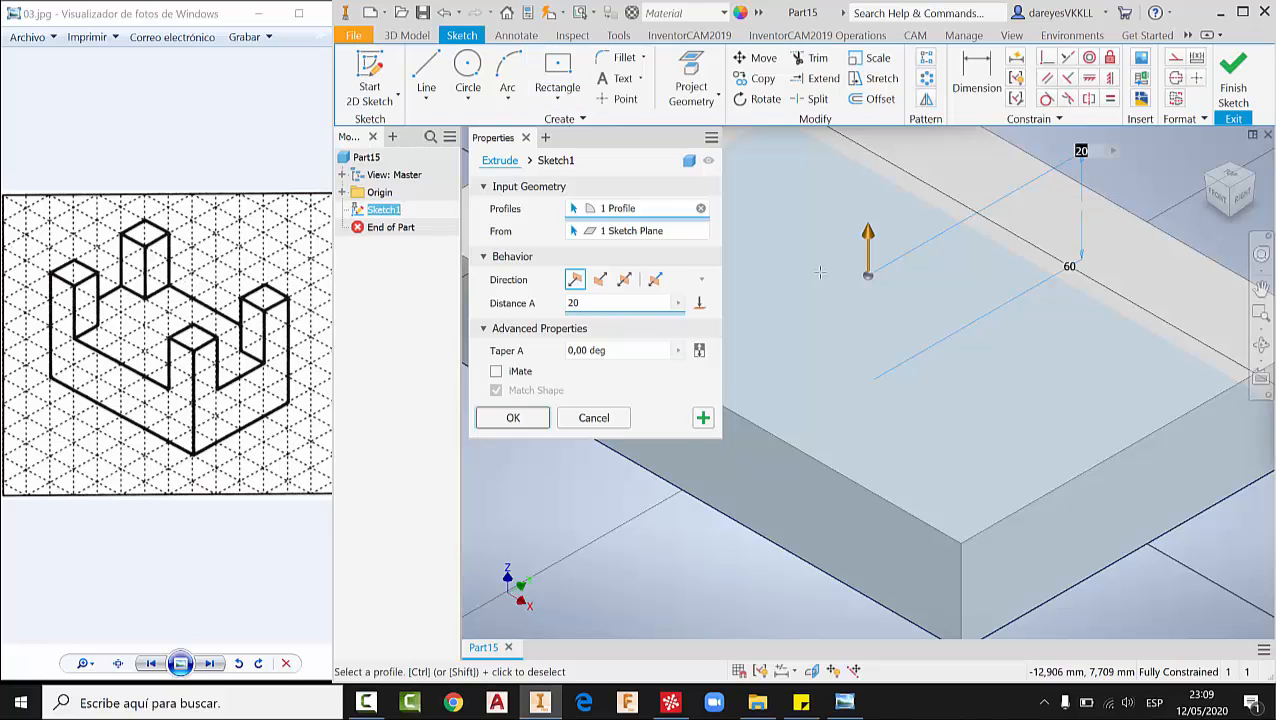
key(Return)
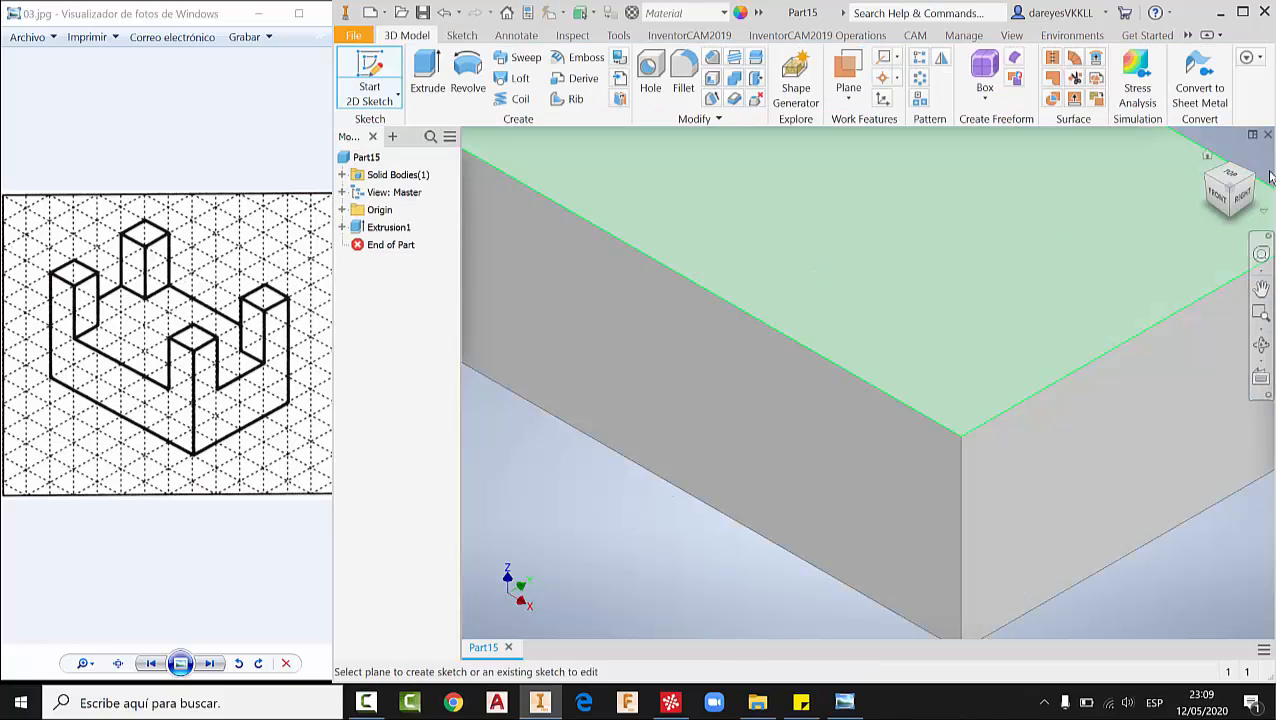
click(1209, 165)
- Look at the post layouts in reference drawing 04.jpg, then return to 03.jpg
key(s)
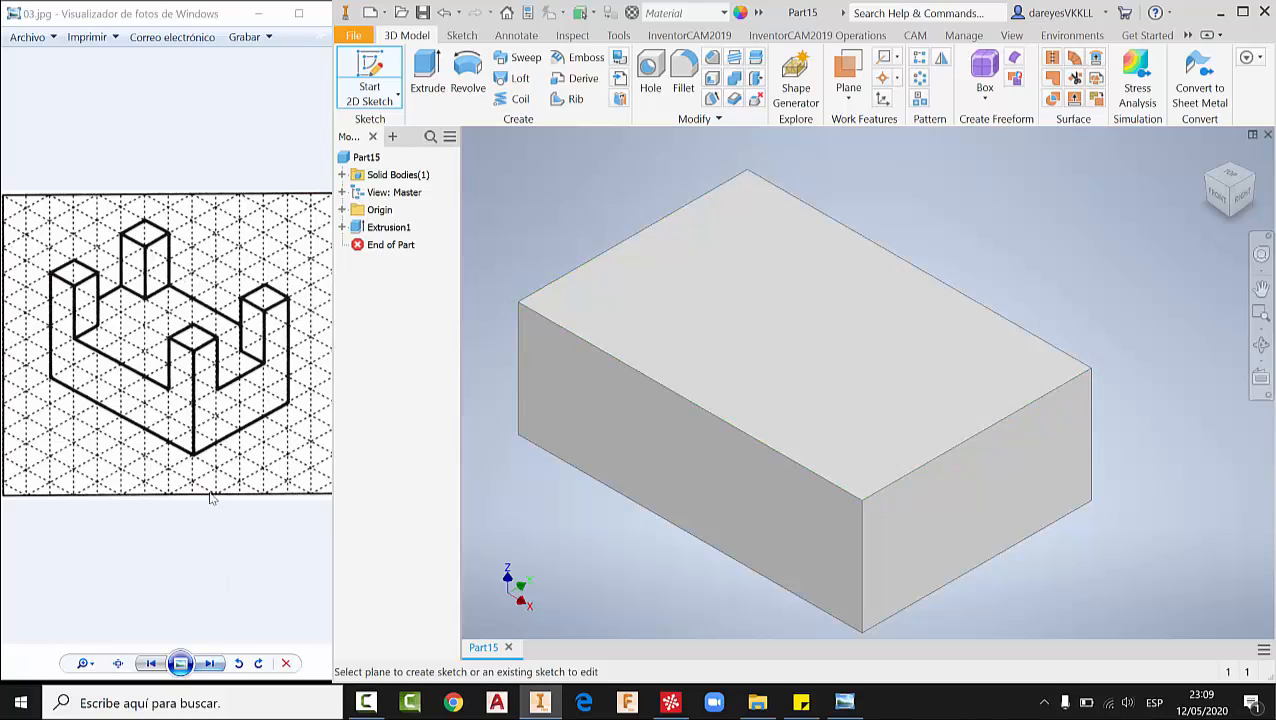
click(209, 663)
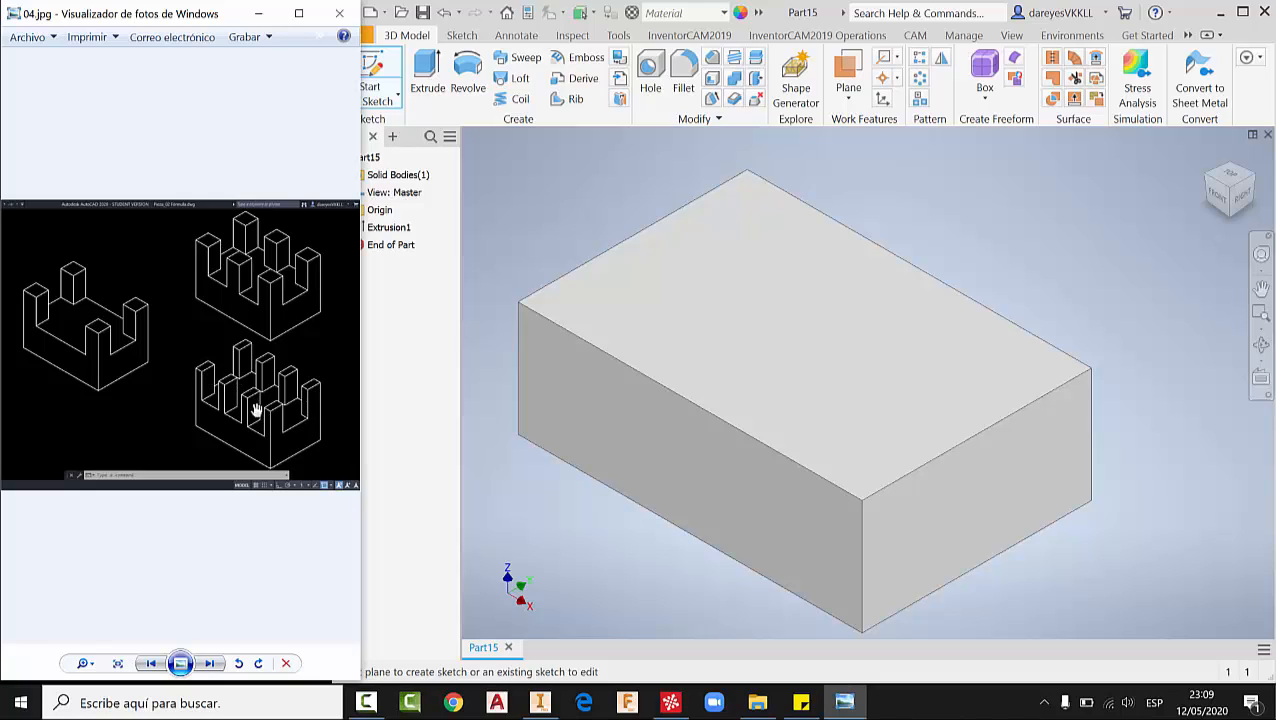
click(150, 663)
scroll(752, 340, down, 3)
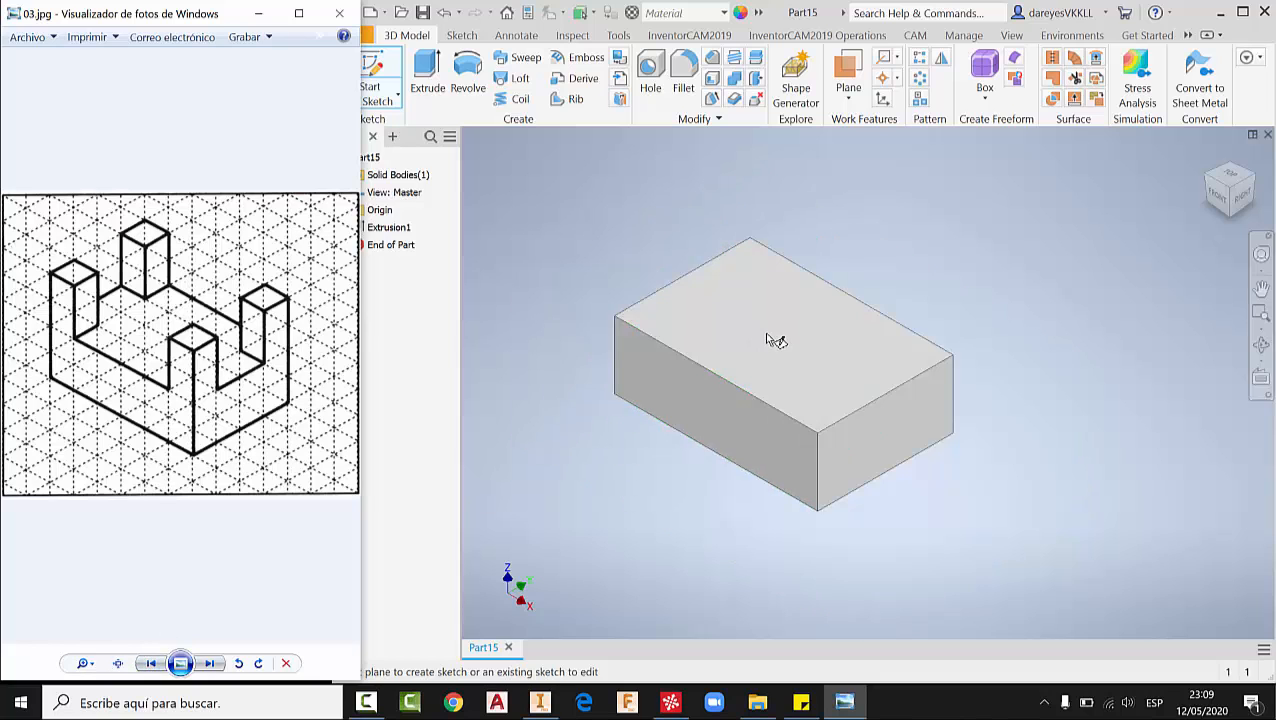
click(768, 335)
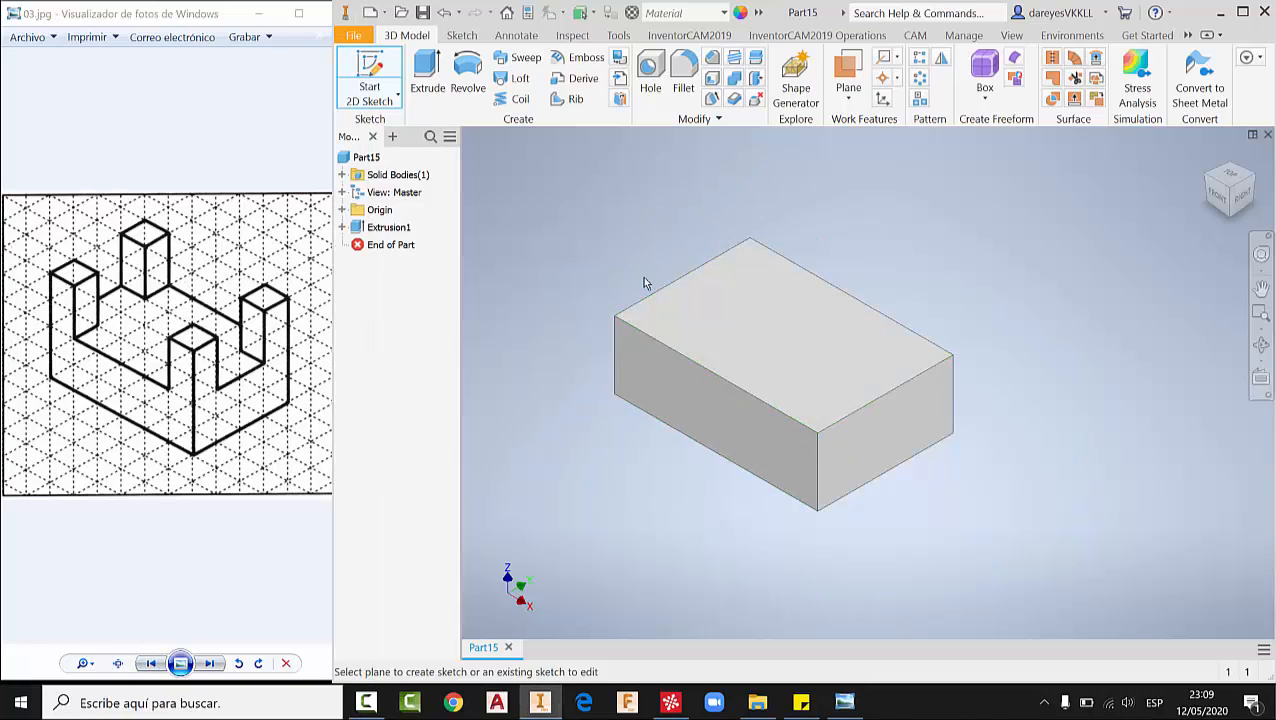
click(786, 330)
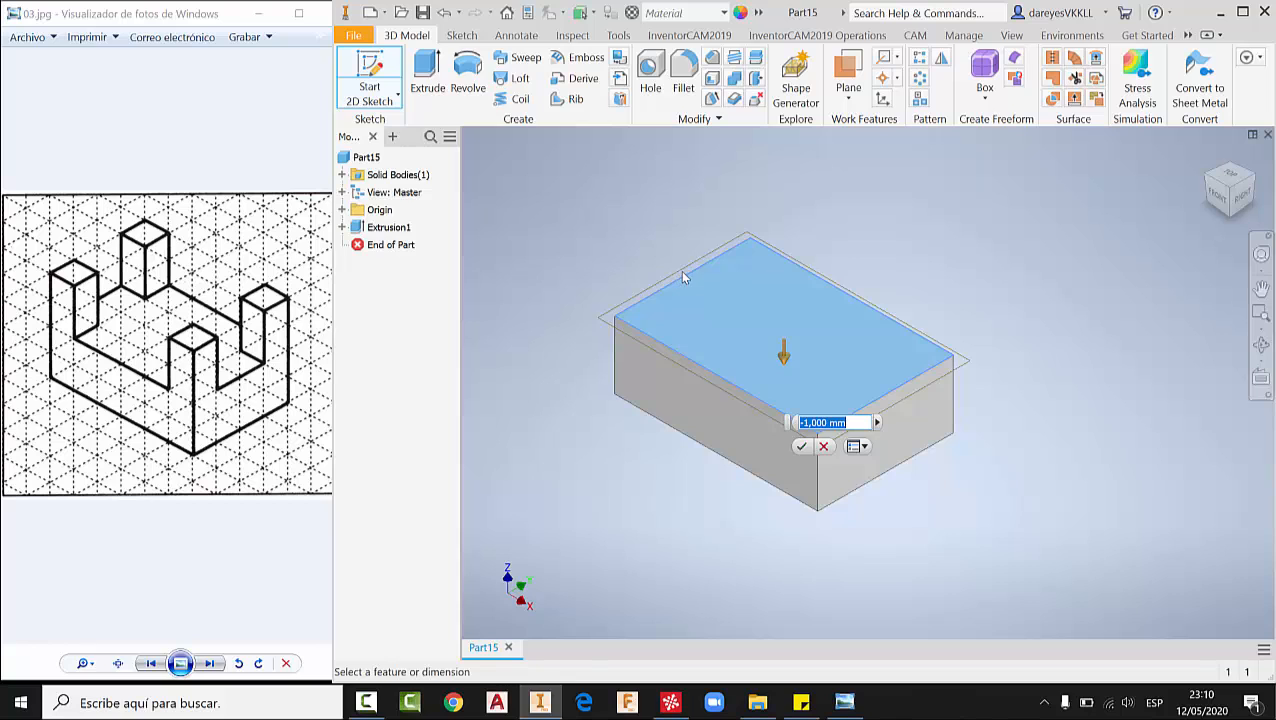
key(Escape)
- Start a sketch on the block's top face and draw a small two-point rectangle about 8.7 mm long near the front corner
key(s)
click(795, 310)
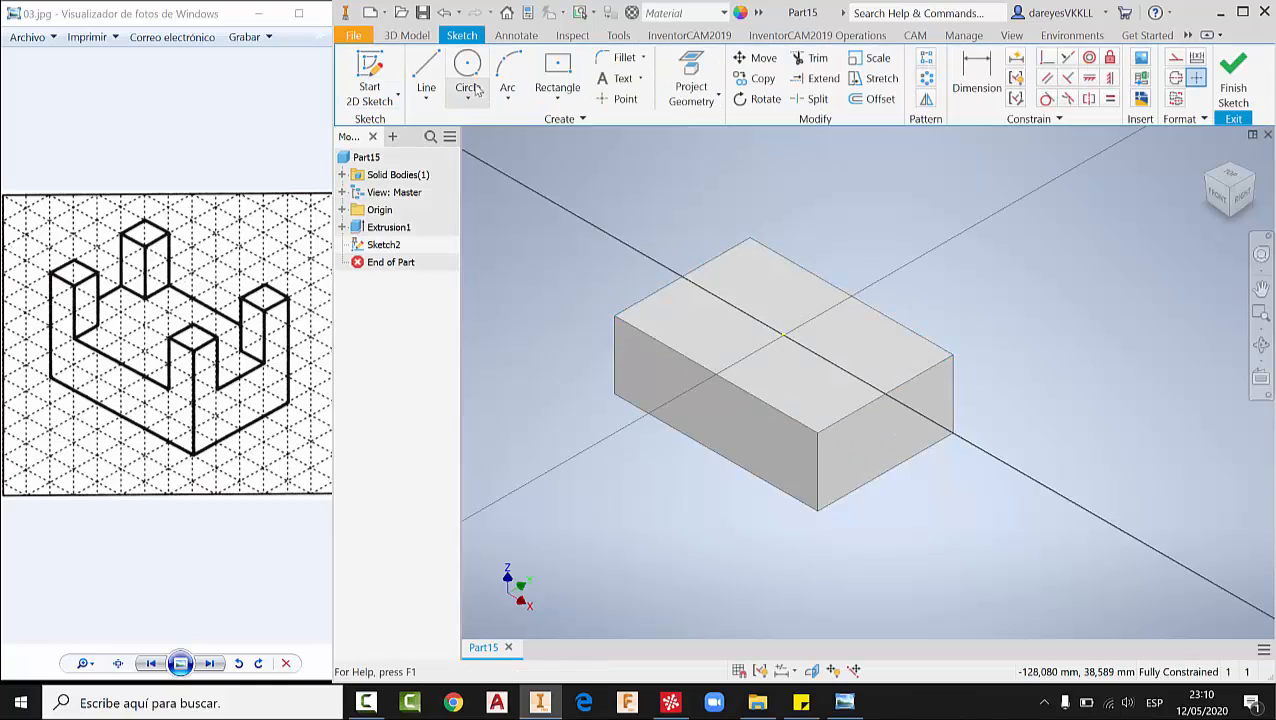
click(558, 98)
click(558, 127)
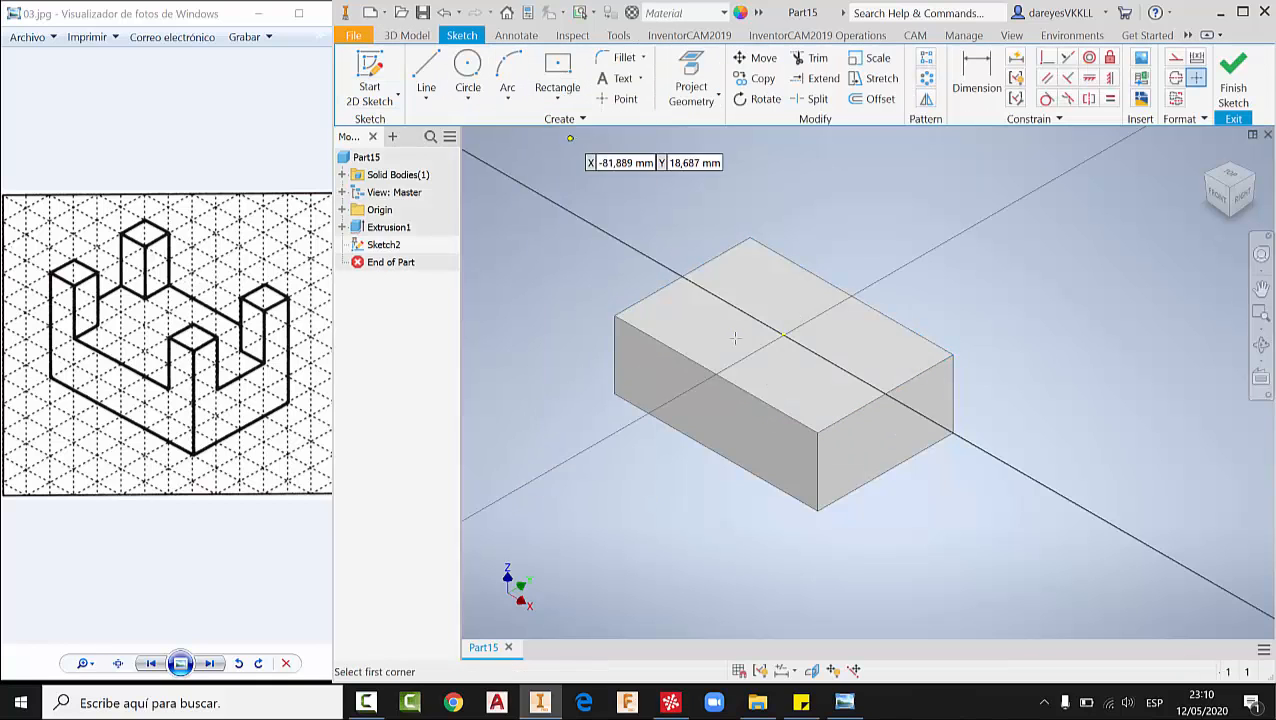
click(833, 404)
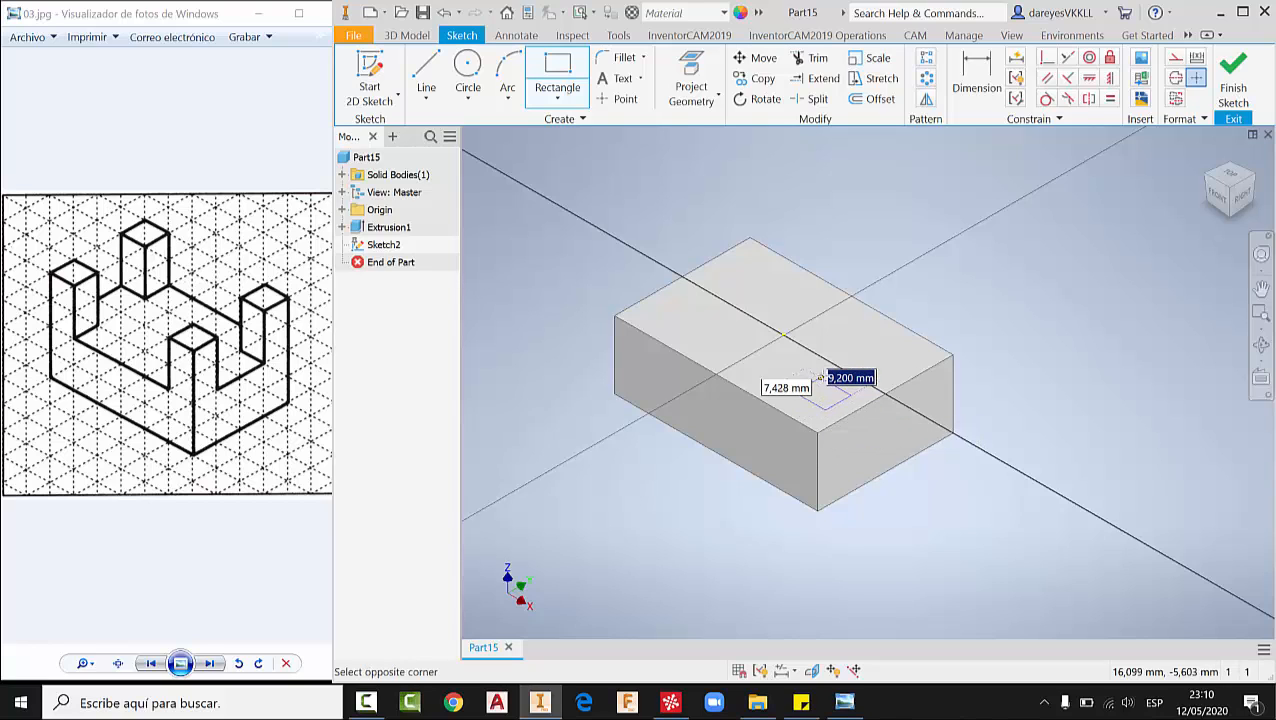
click(822, 384)
scroll(826, 392, down, 5)
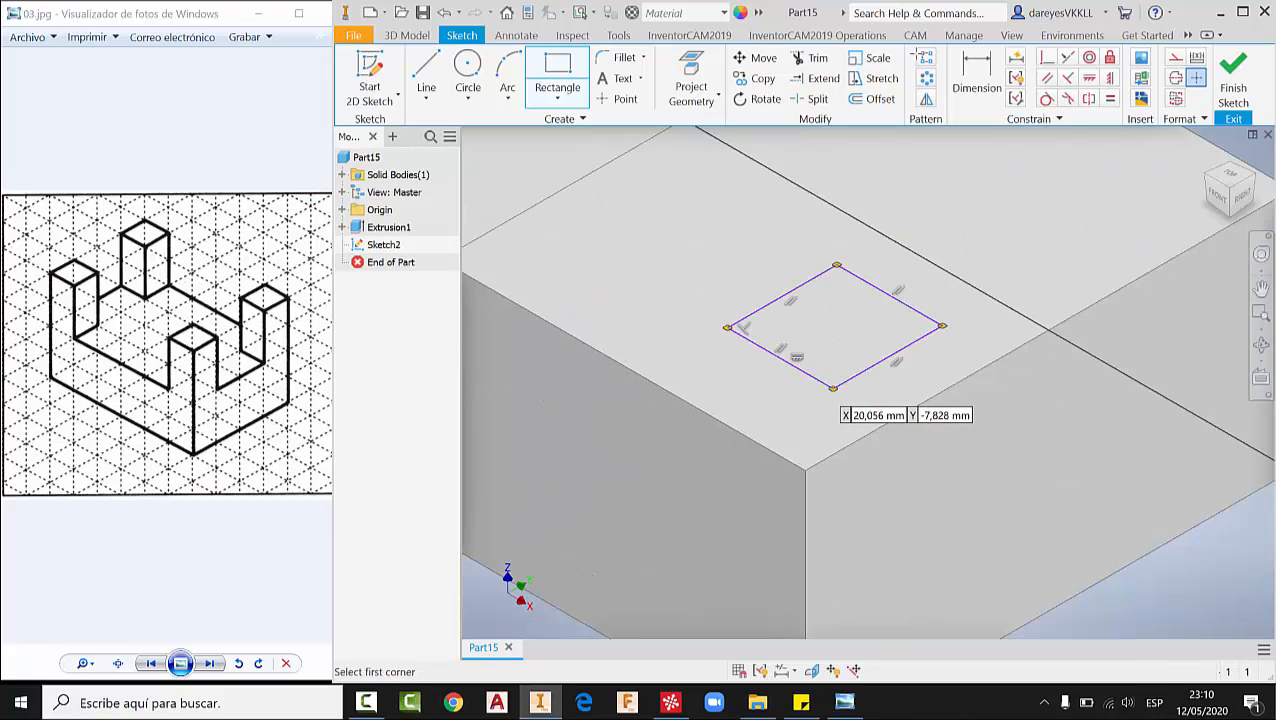
- Dimension the small rectangle 5 mm along the block's length and 10 mm along its width
click(976, 70)
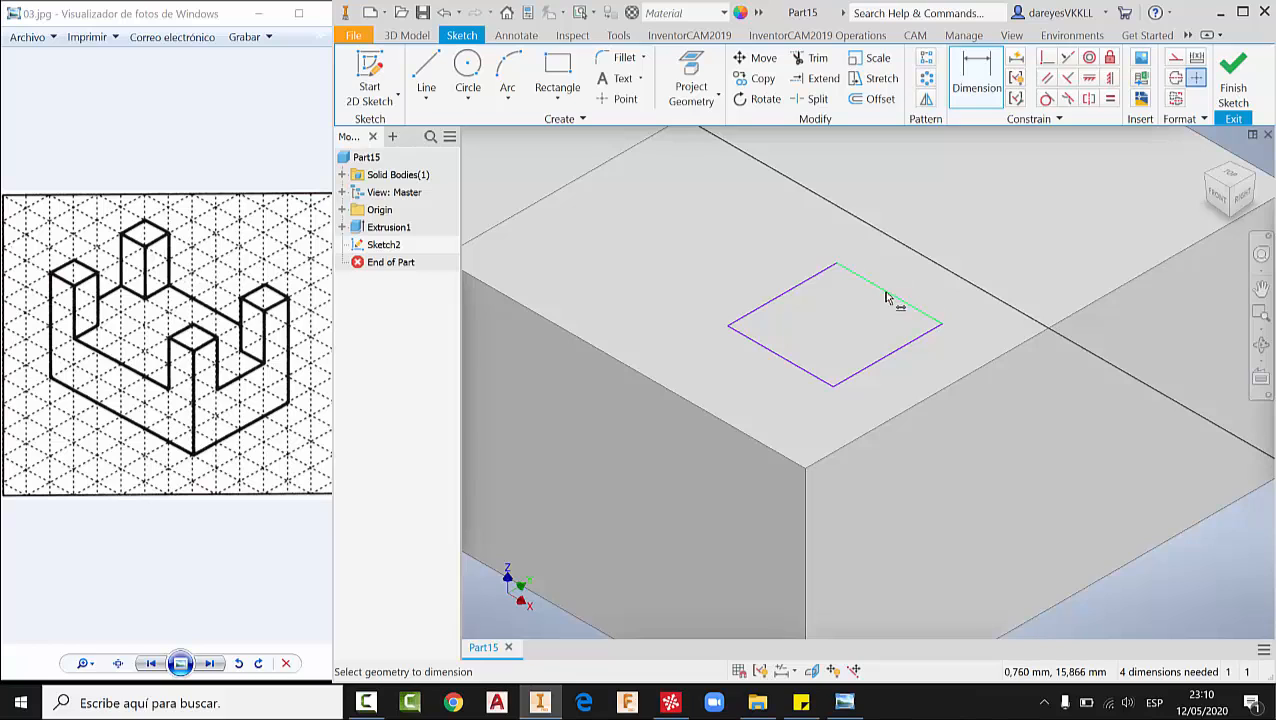
click(892, 290)
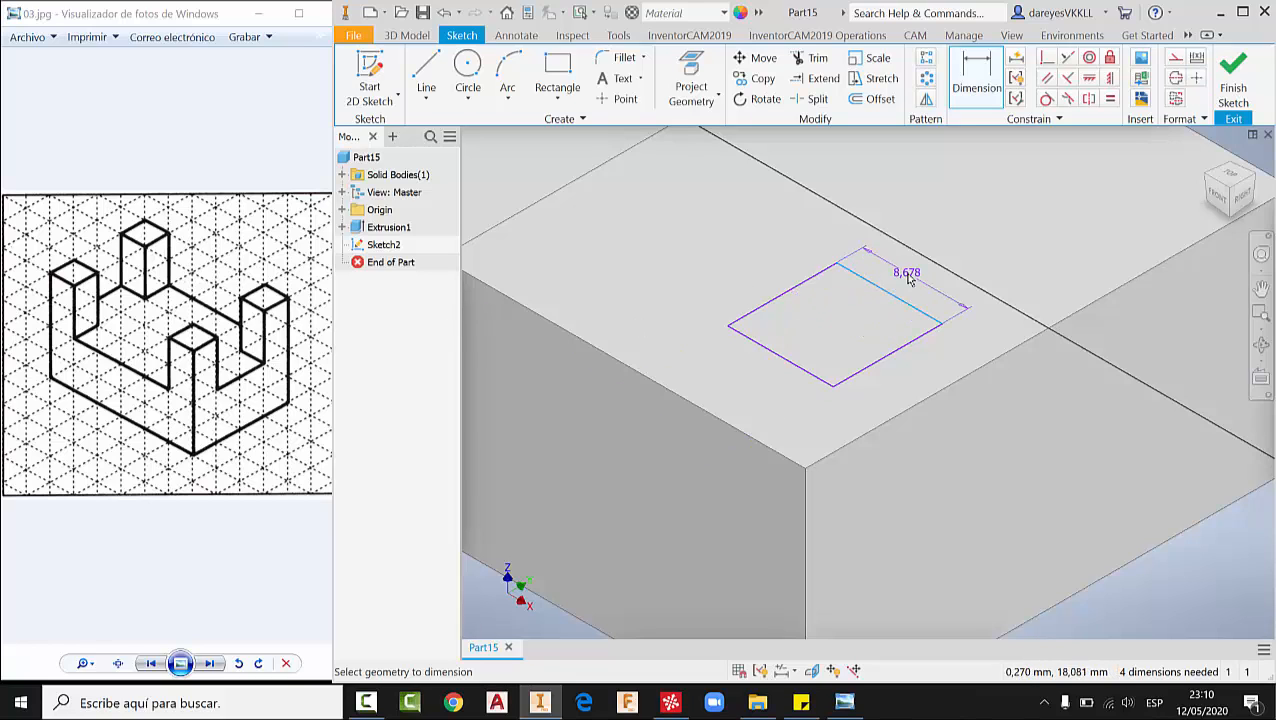
click(905, 284)
text(5)
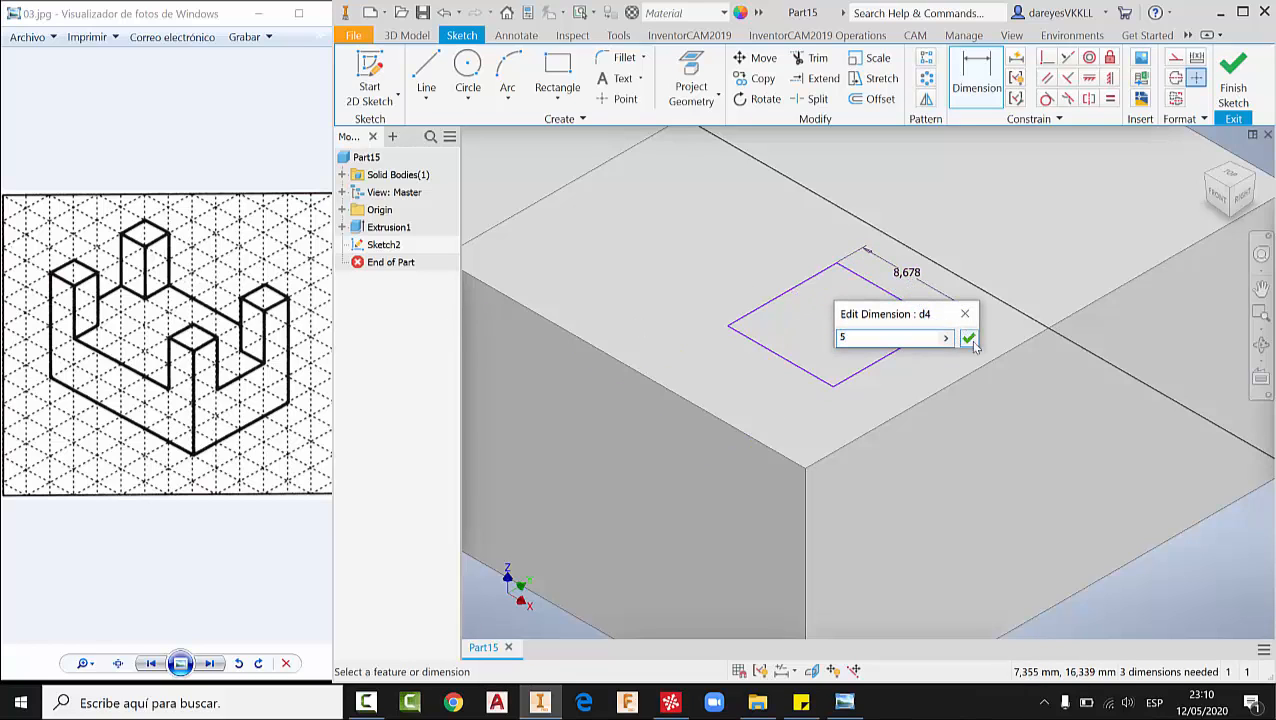
click(968, 338)
click(744, 220)
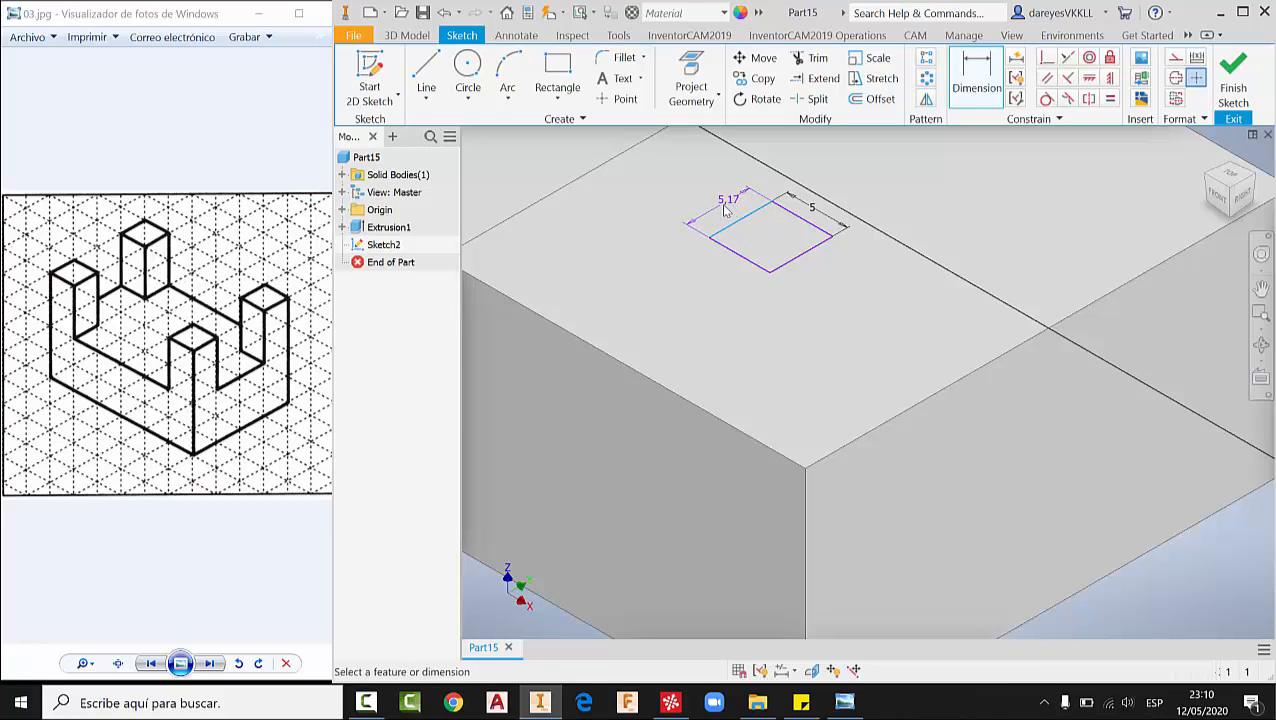
click(728, 214)
text(10)
key(Return)
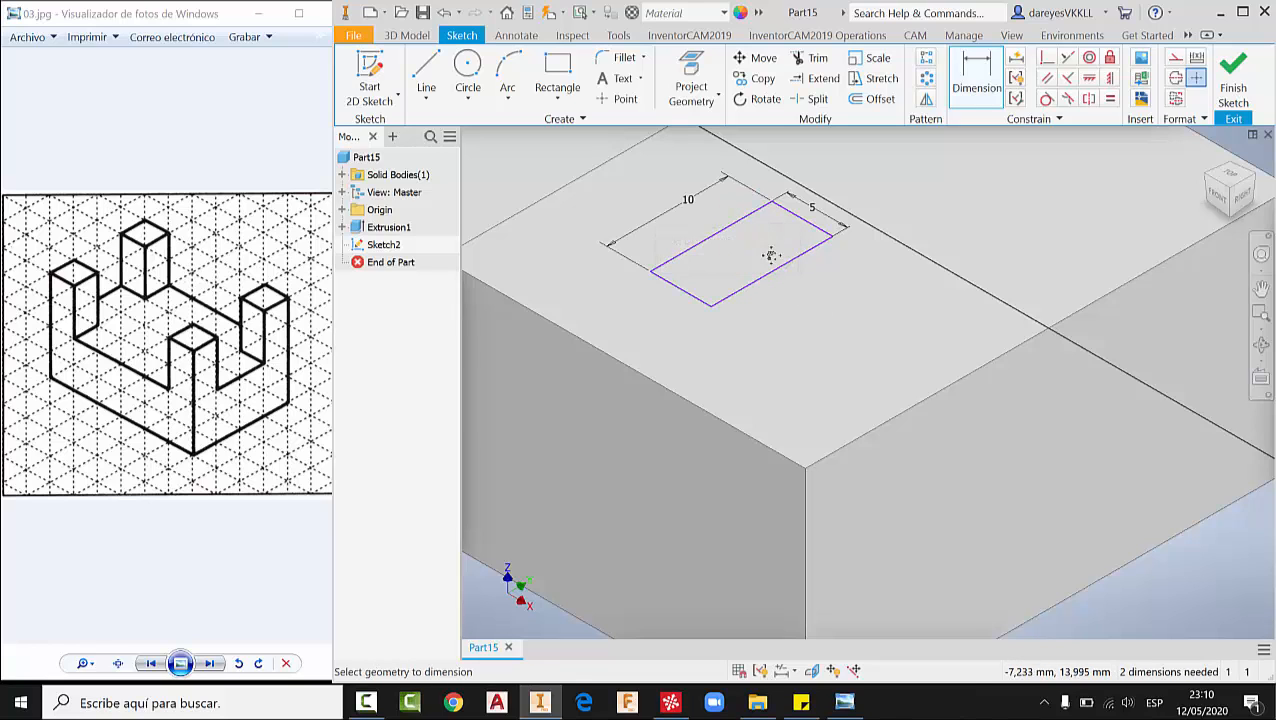
- Constrain the small rectangle's front corner coincident with the front corner of the block's top face
middle_drag(769, 250, 790, 263)
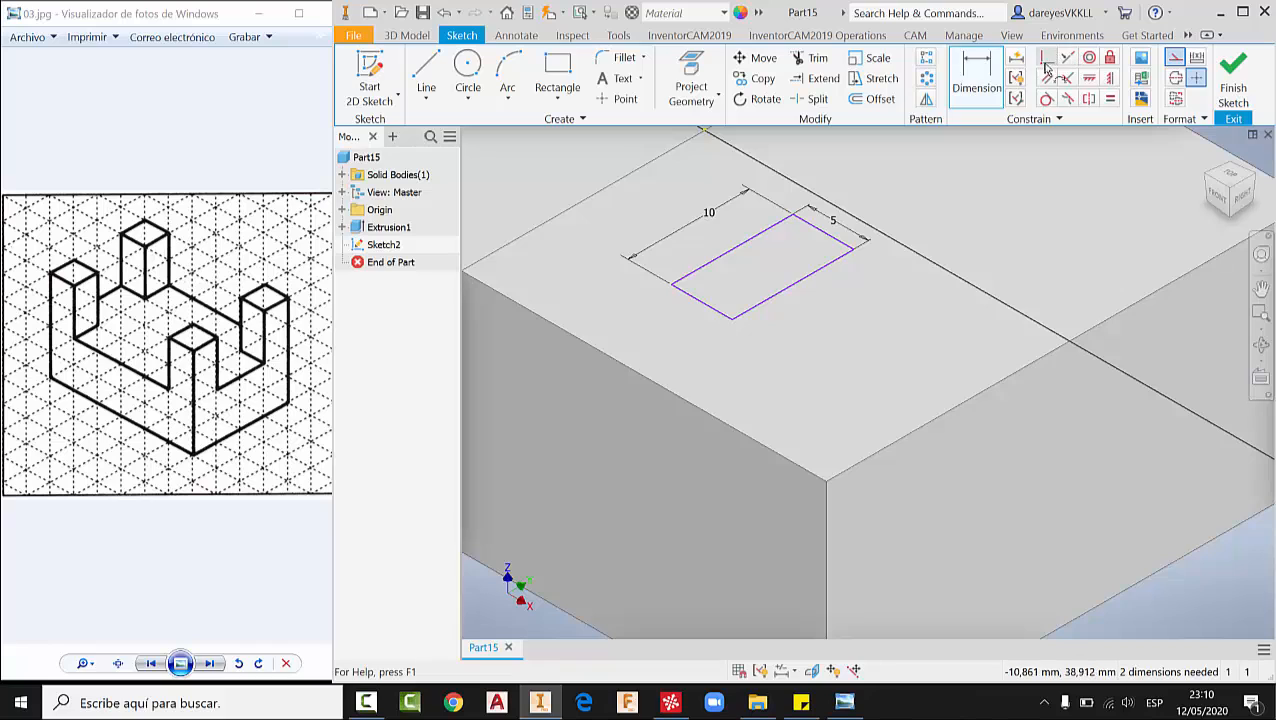
click(1046, 57)
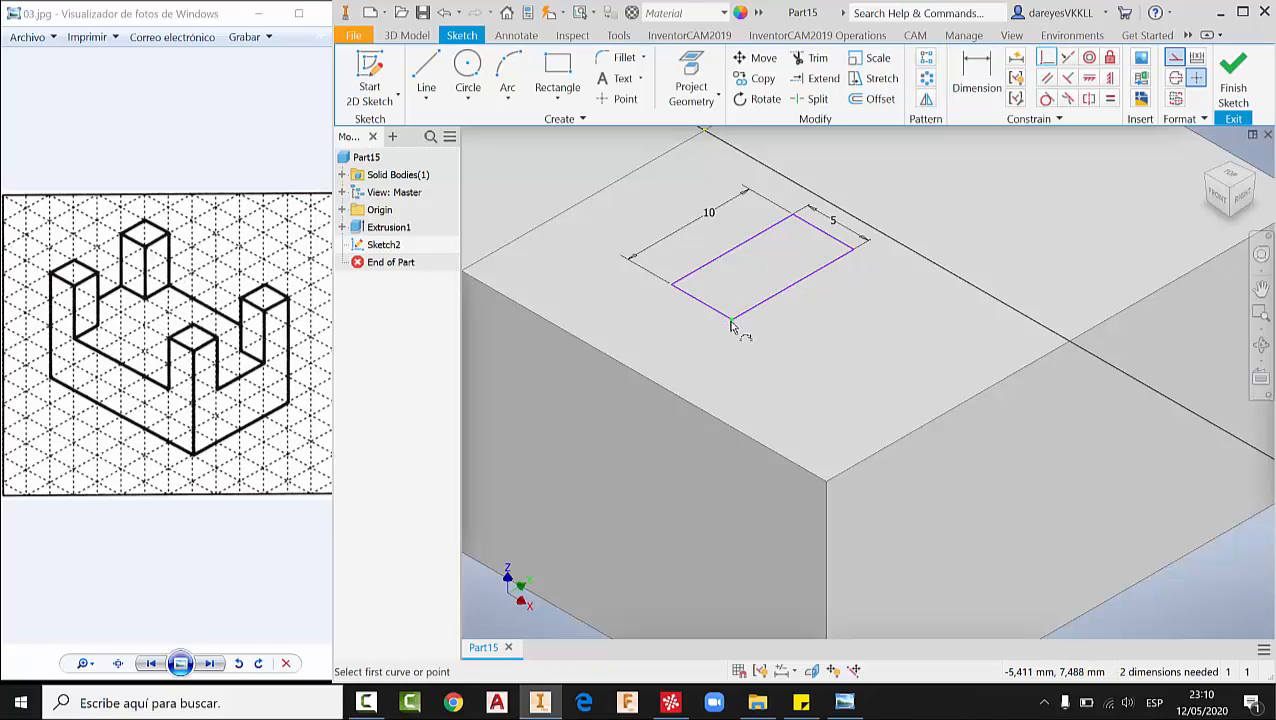
click(826, 477)
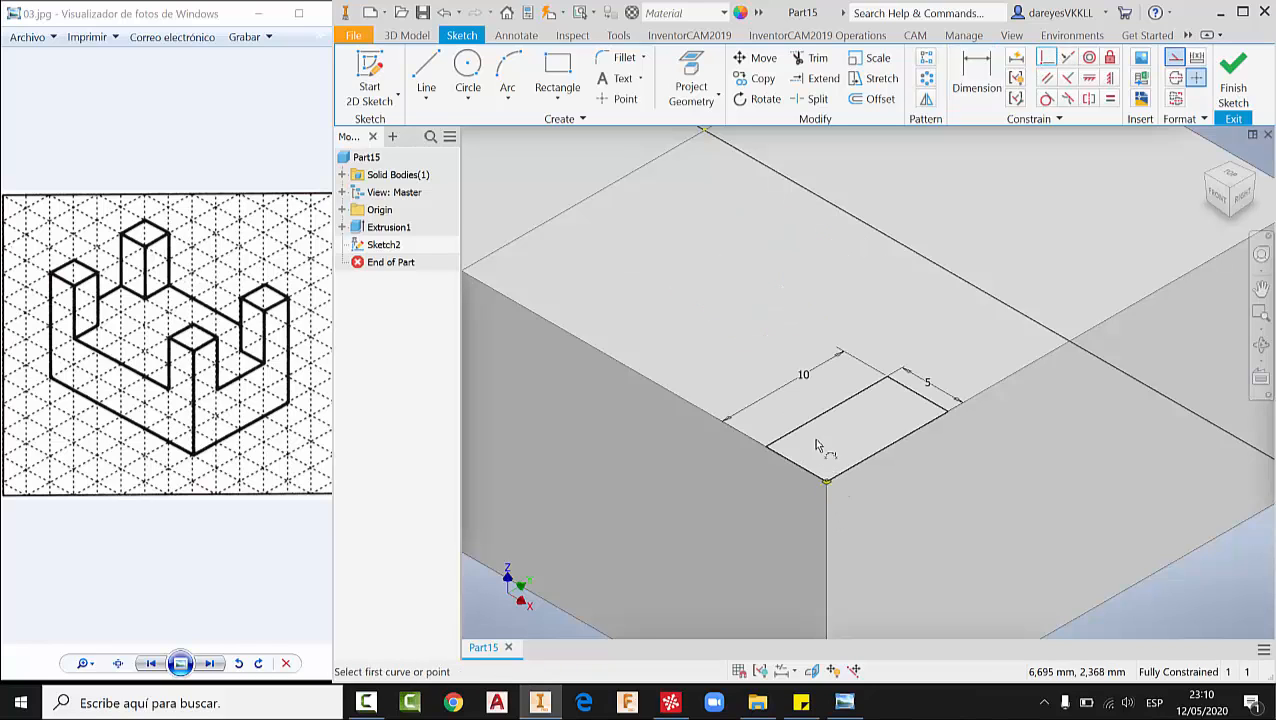
- Extrude the 10 by 5 mm rectangle 20 mm upward, joining it to the block as a corner post
key(e)
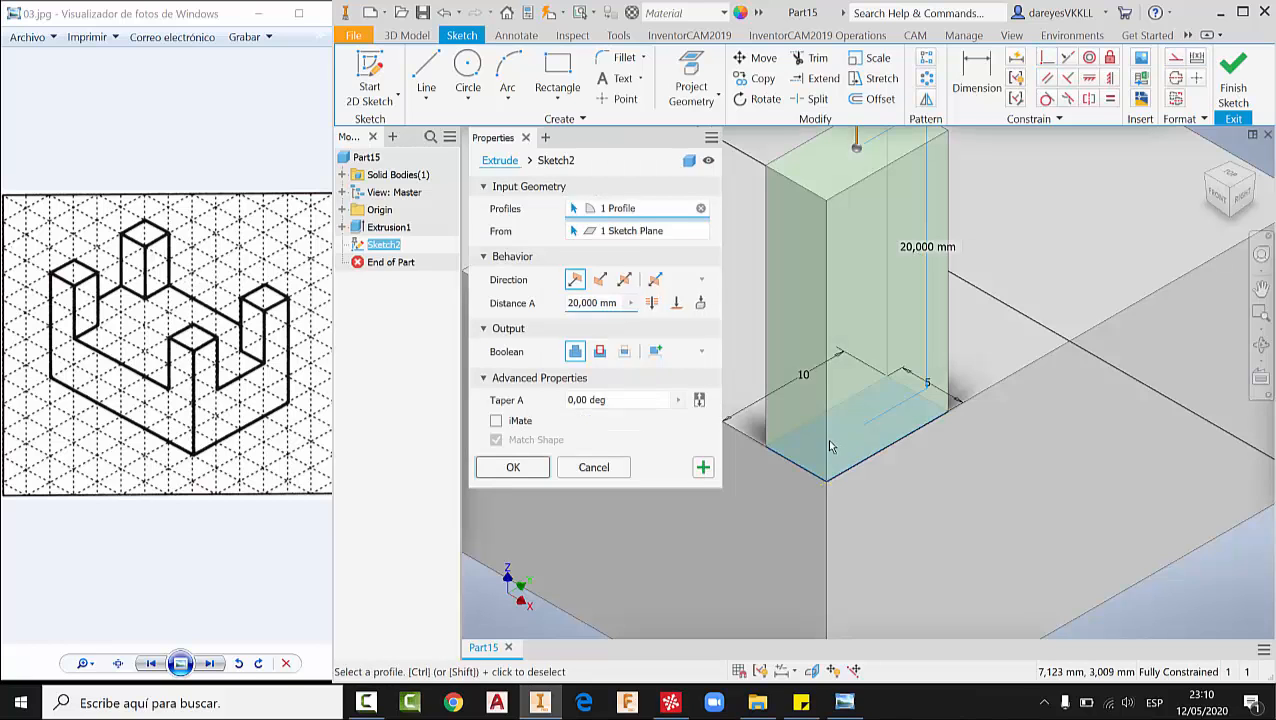
key(Return)
scroll(824, 407, down, 4)
middle_drag(826, 405, 836, 411)
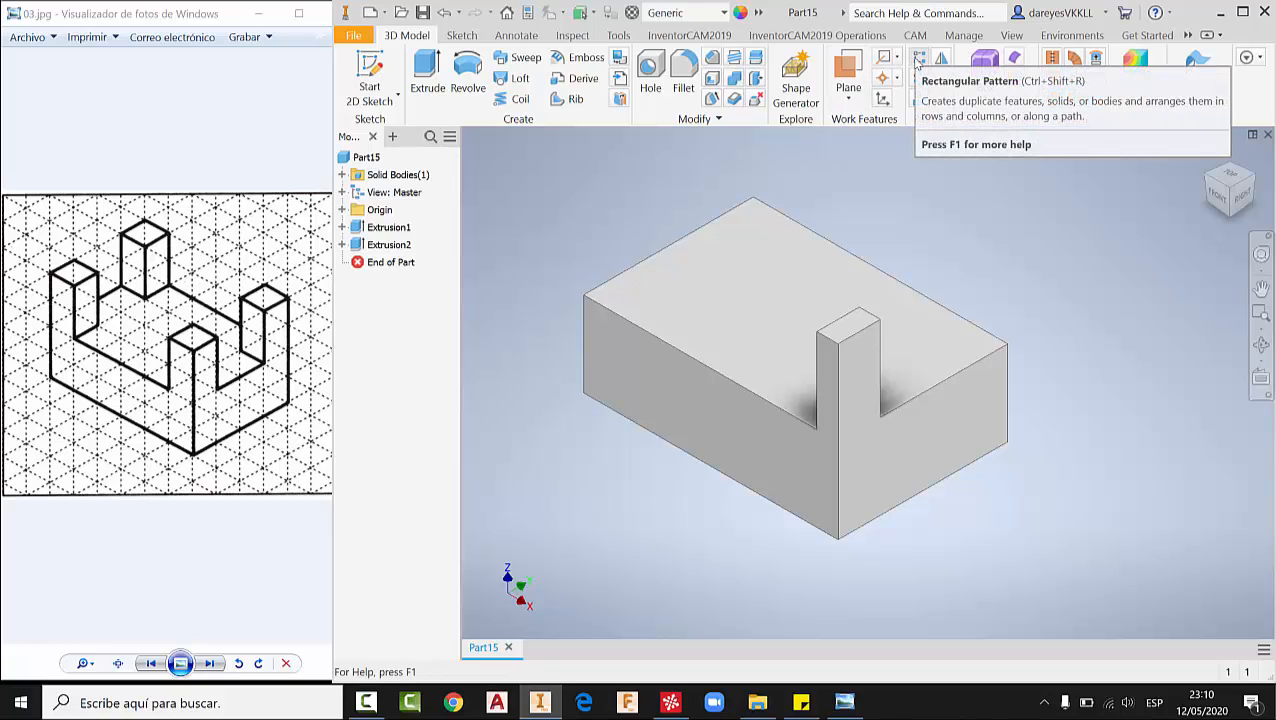
click(918, 62)
click(806, 337)
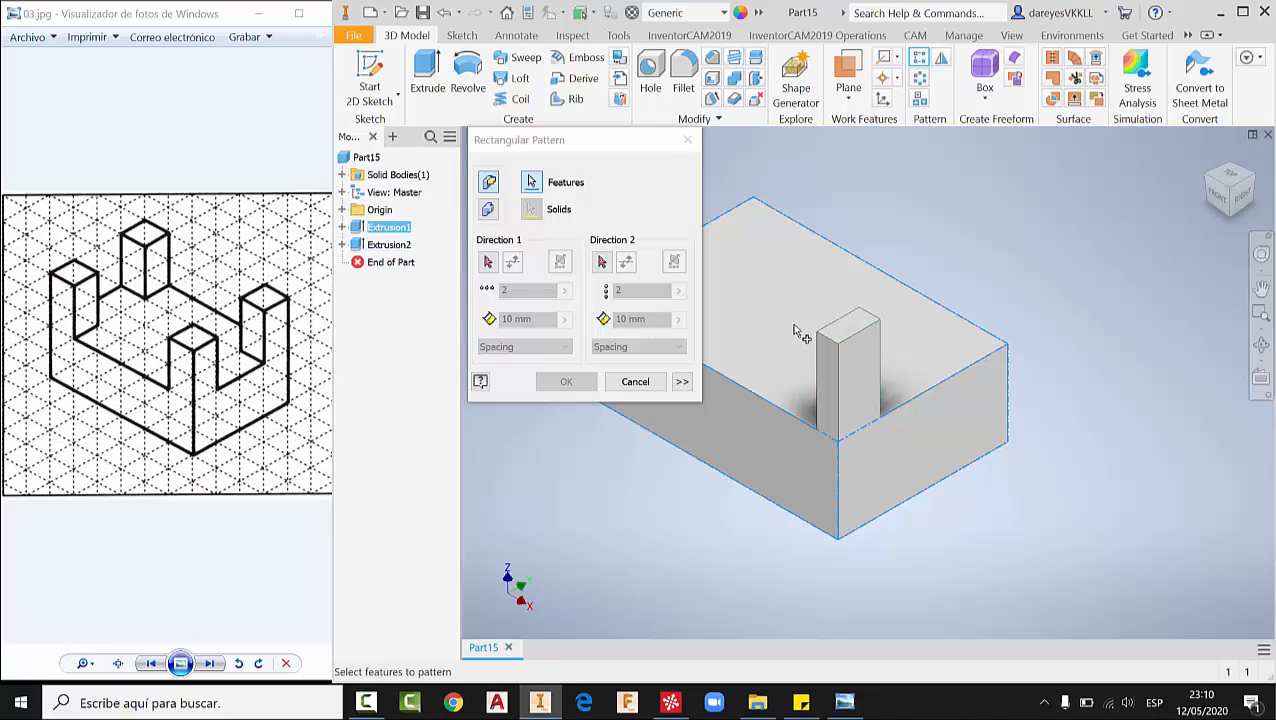
key(Escape)
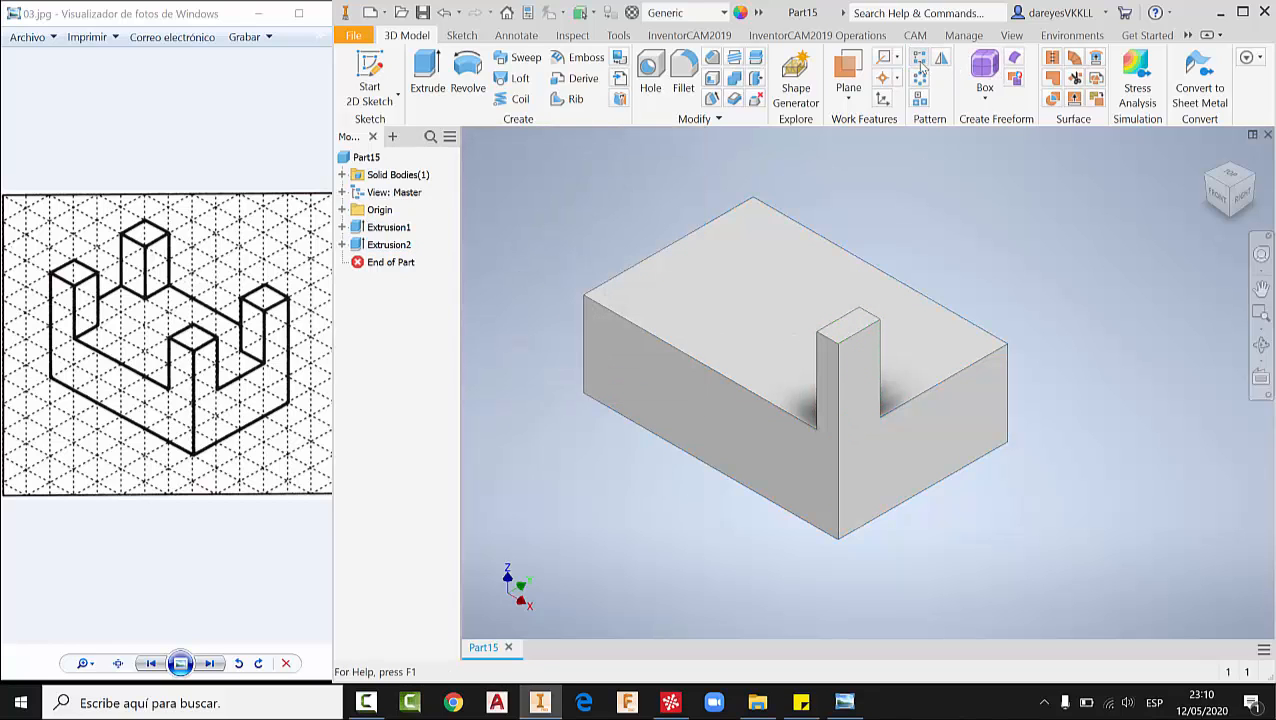
- Start a rectangular pattern of the corner post along the block's long and short top edges, directed across the top face
click(852, 325)
click(495, 267)
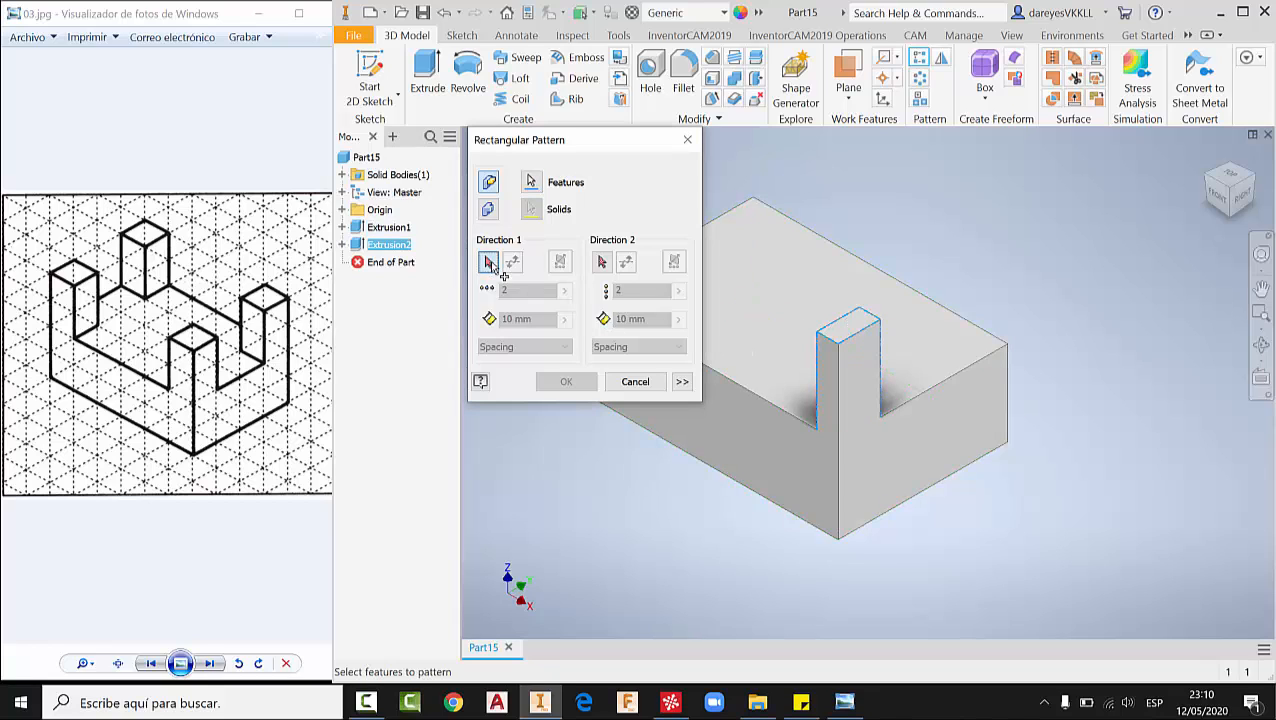
middle_drag(711, 342, 906, 244)
click(823, 335)
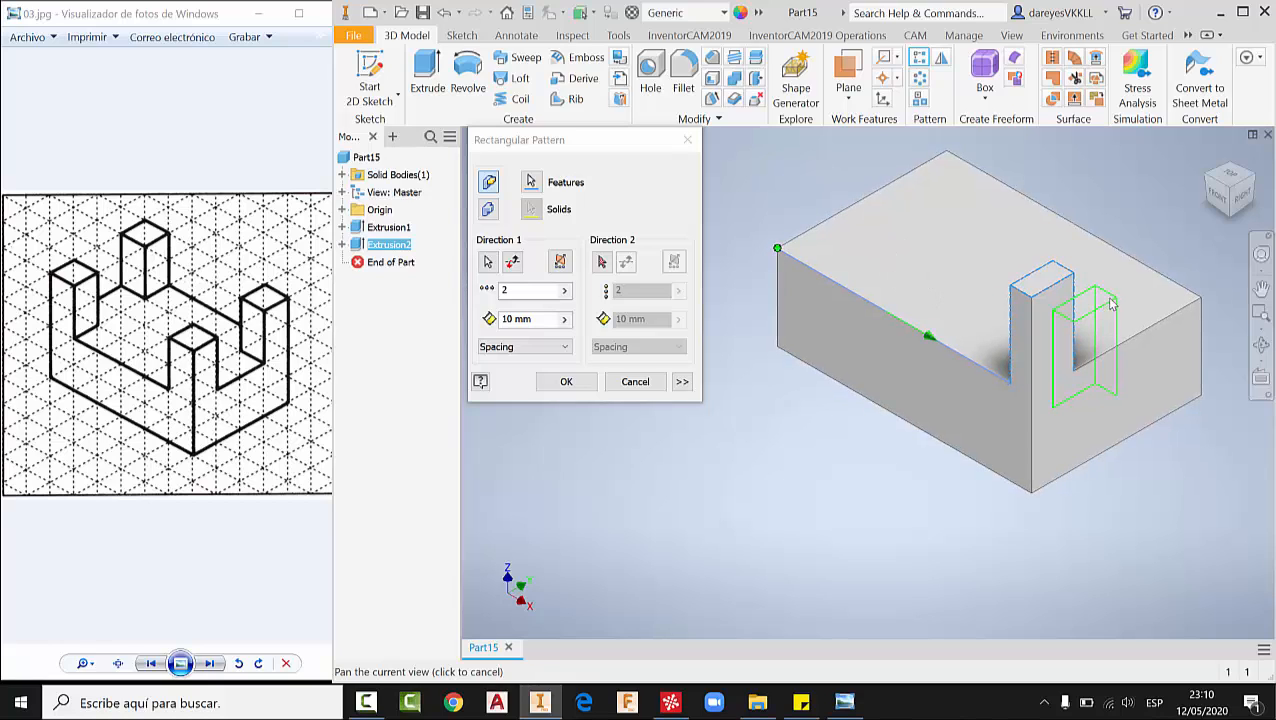
click(512, 261)
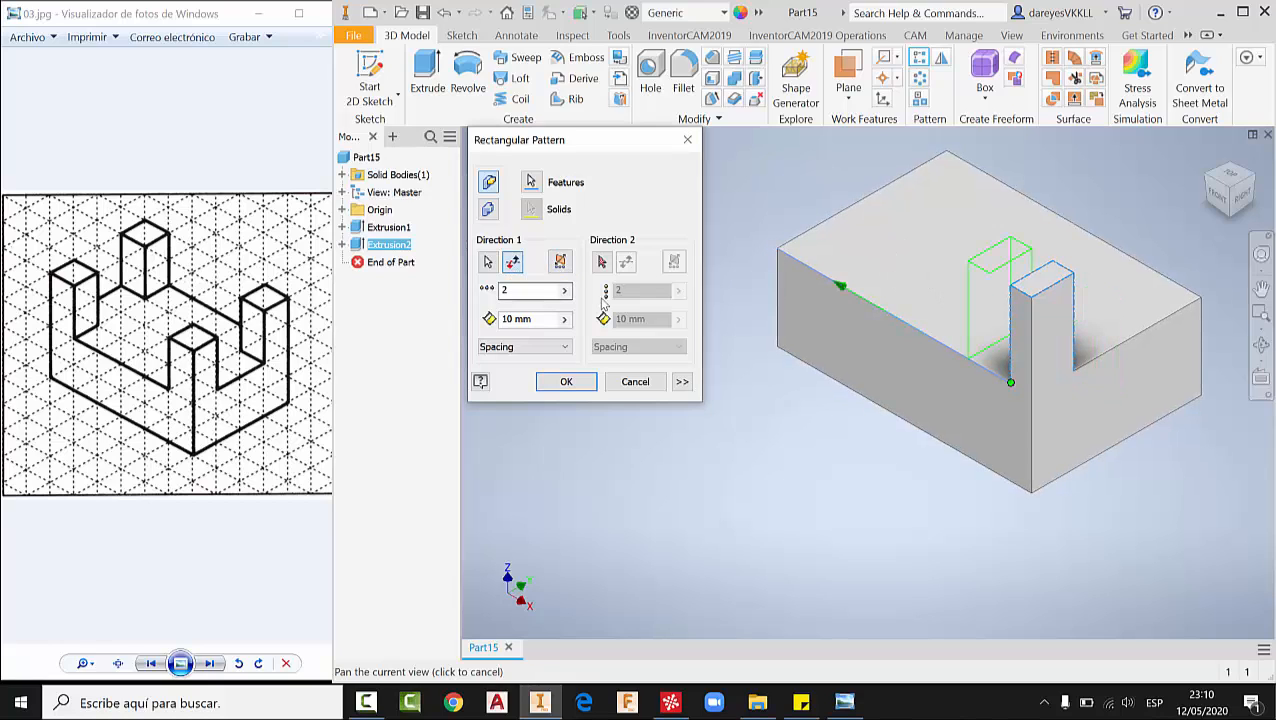
click(601, 261)
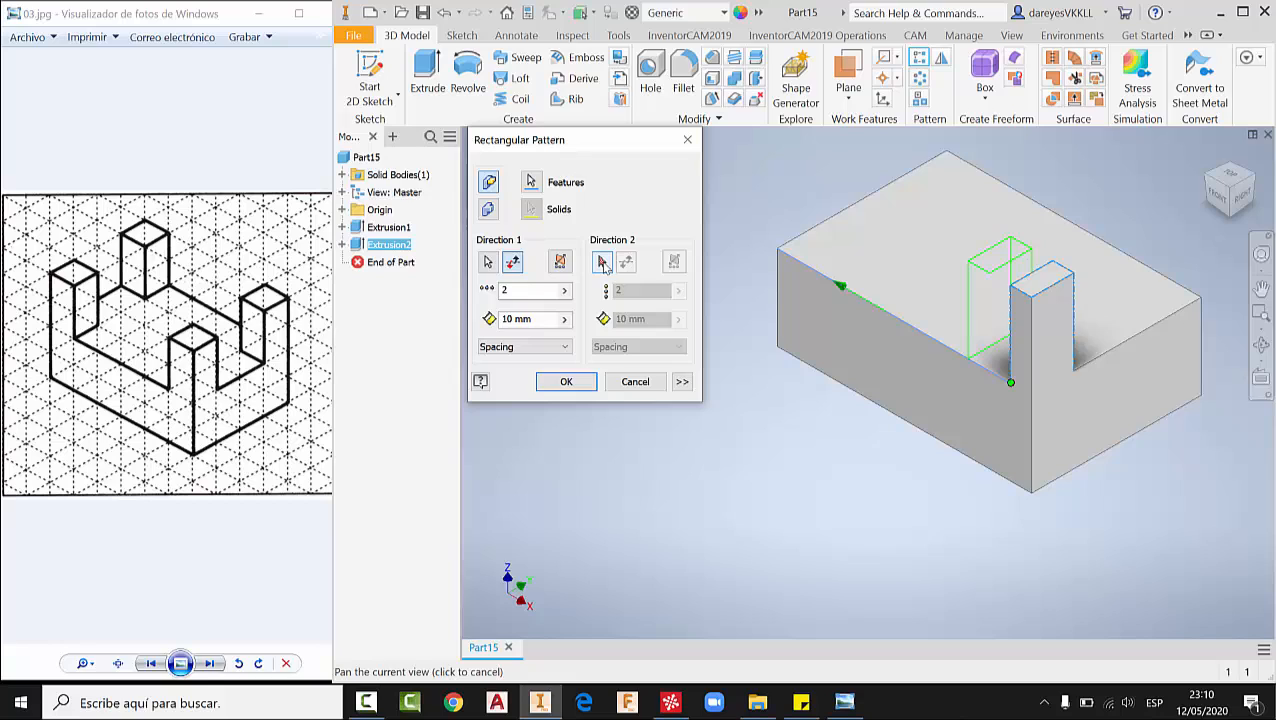
click(1124, 344)
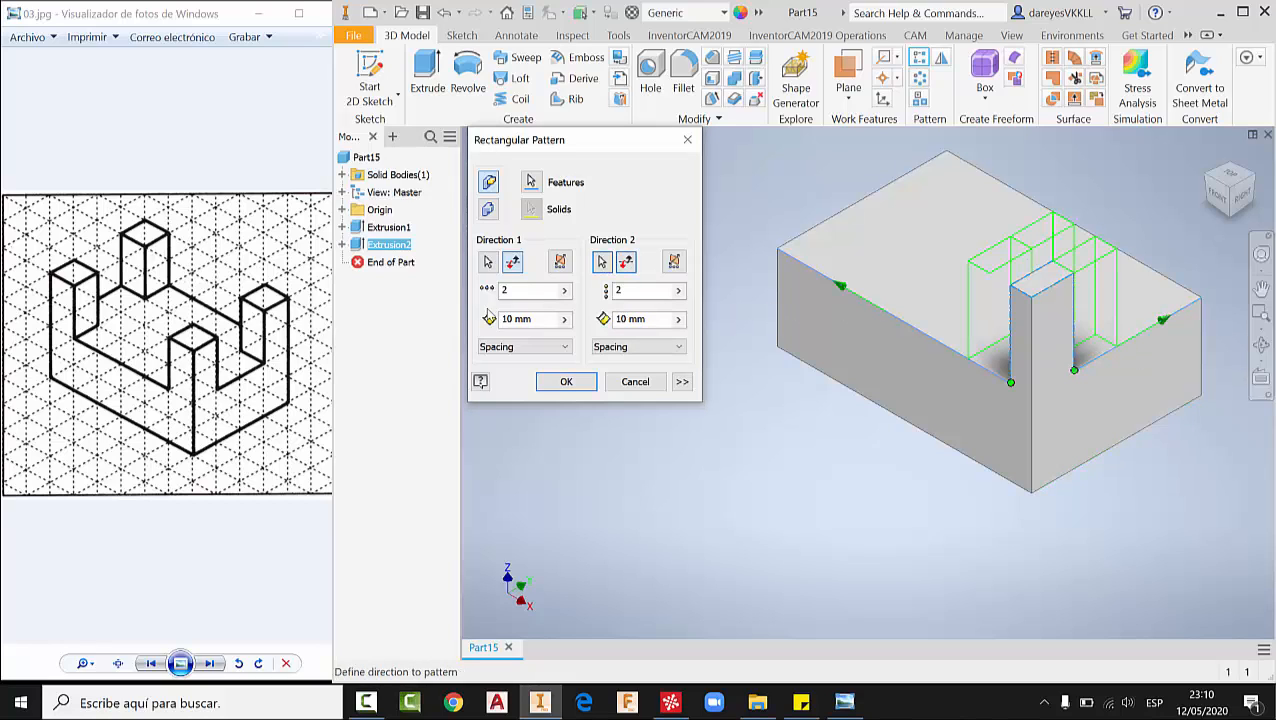
- Space the two-by-two post pattern 55 mm along the block's length and 30 mm along its width, and create it
click(510, 318)
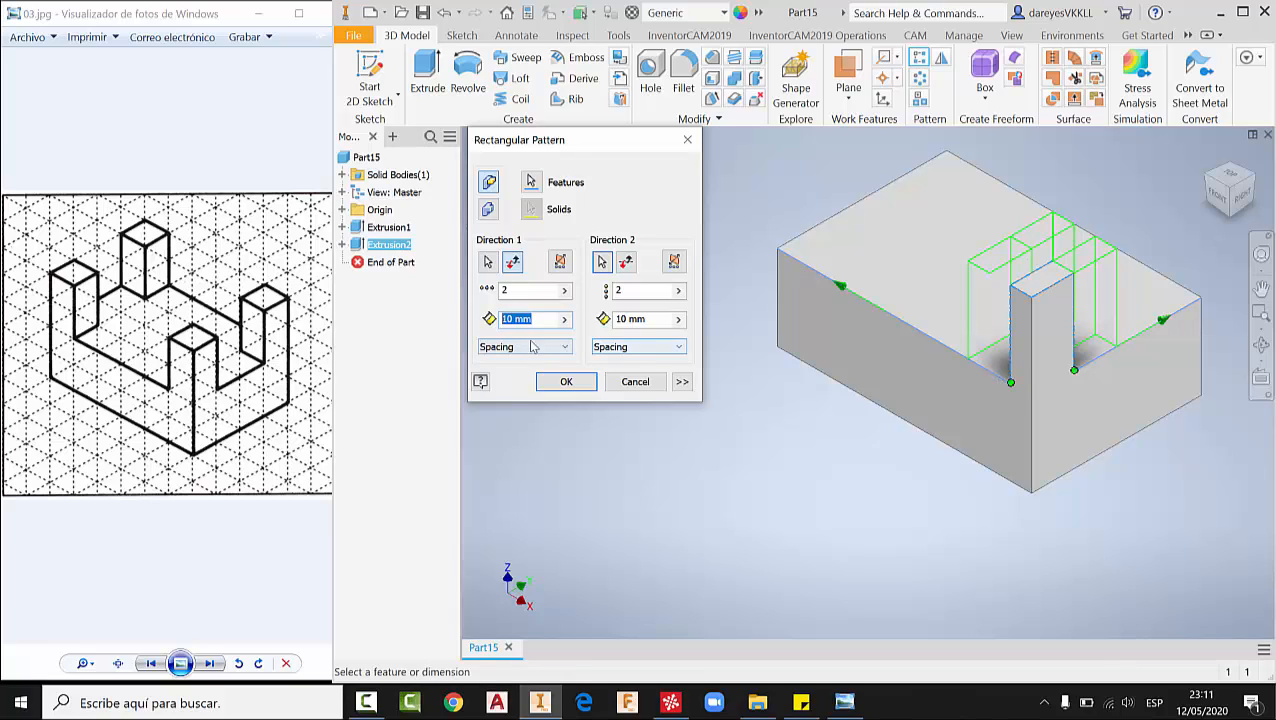
text(5)
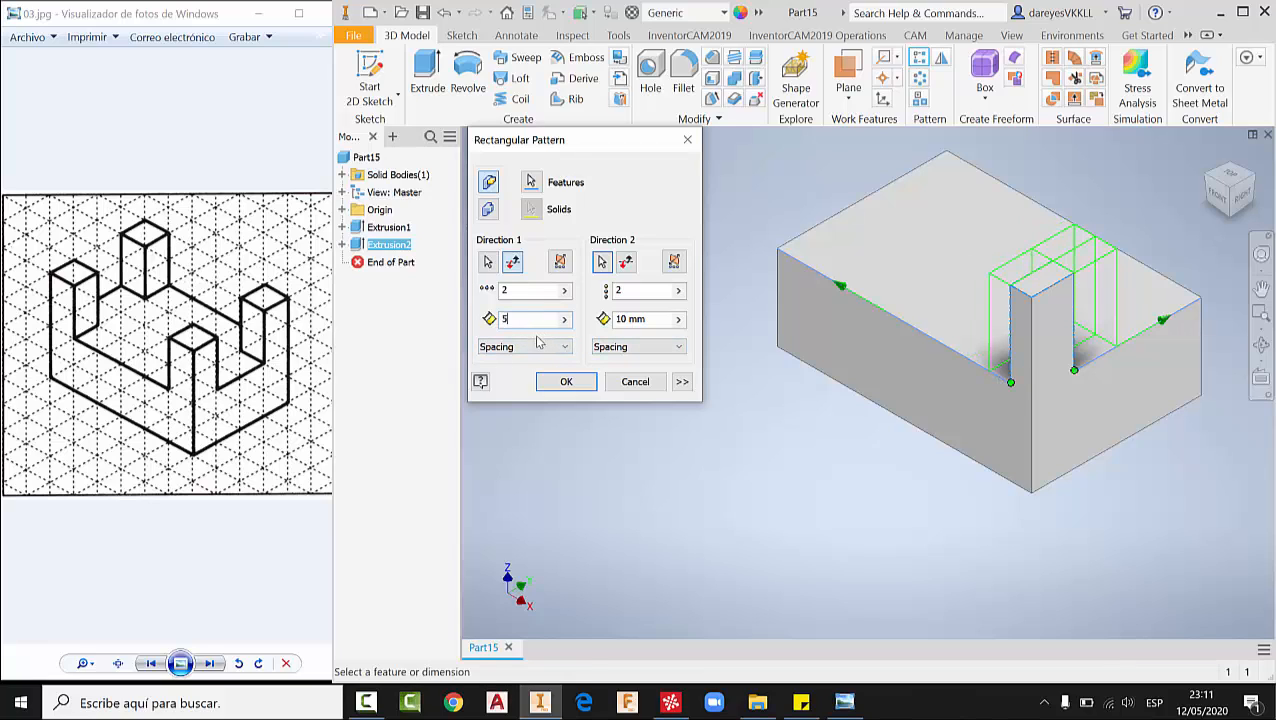
text(5)
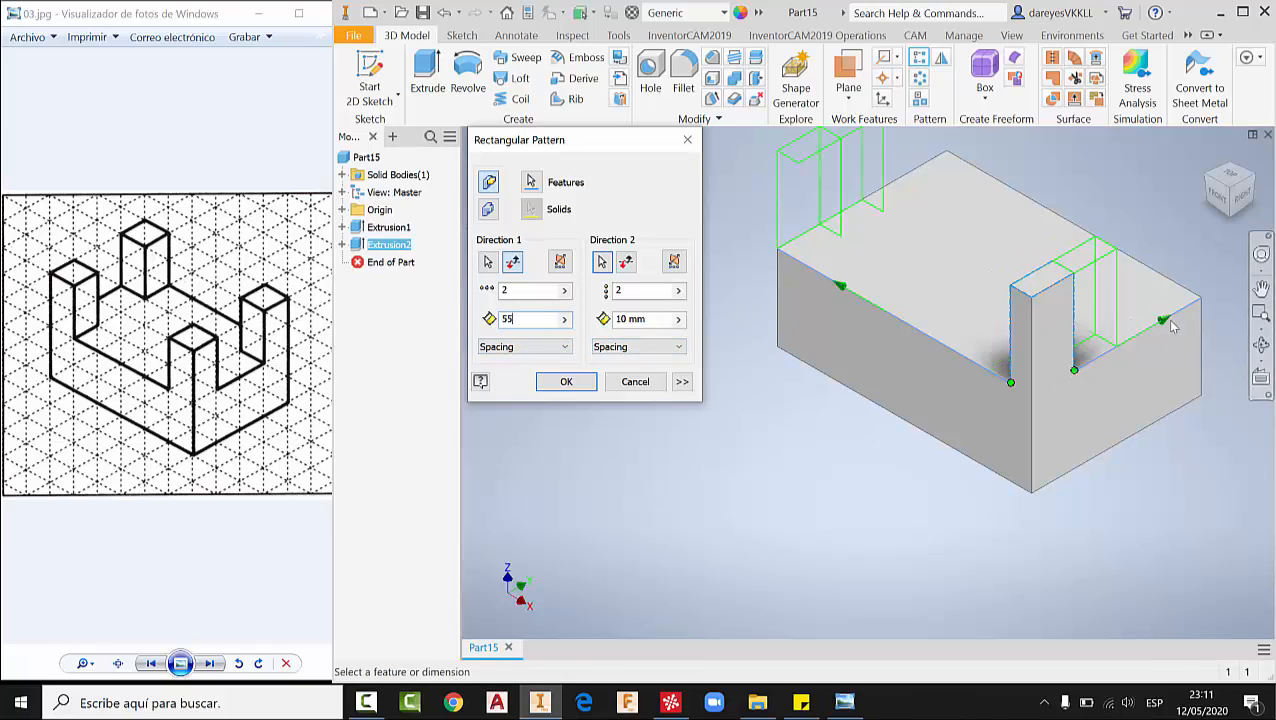
click(652, 318)
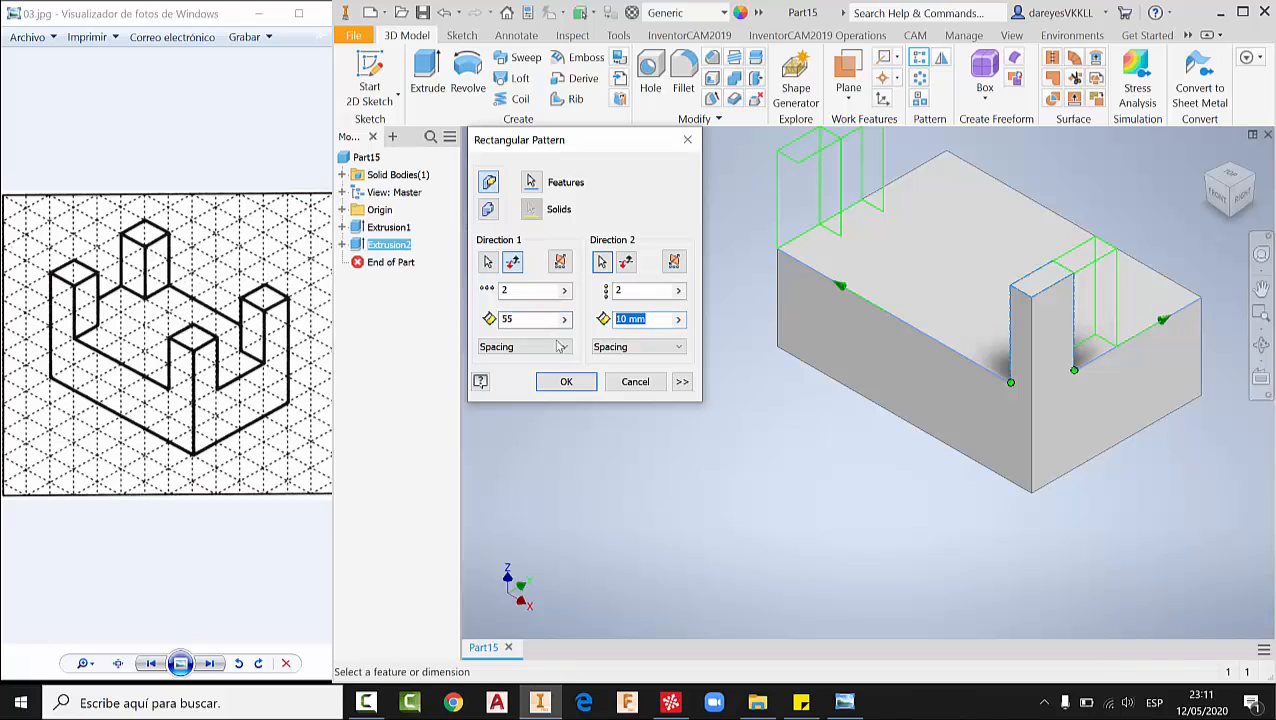
text(30)
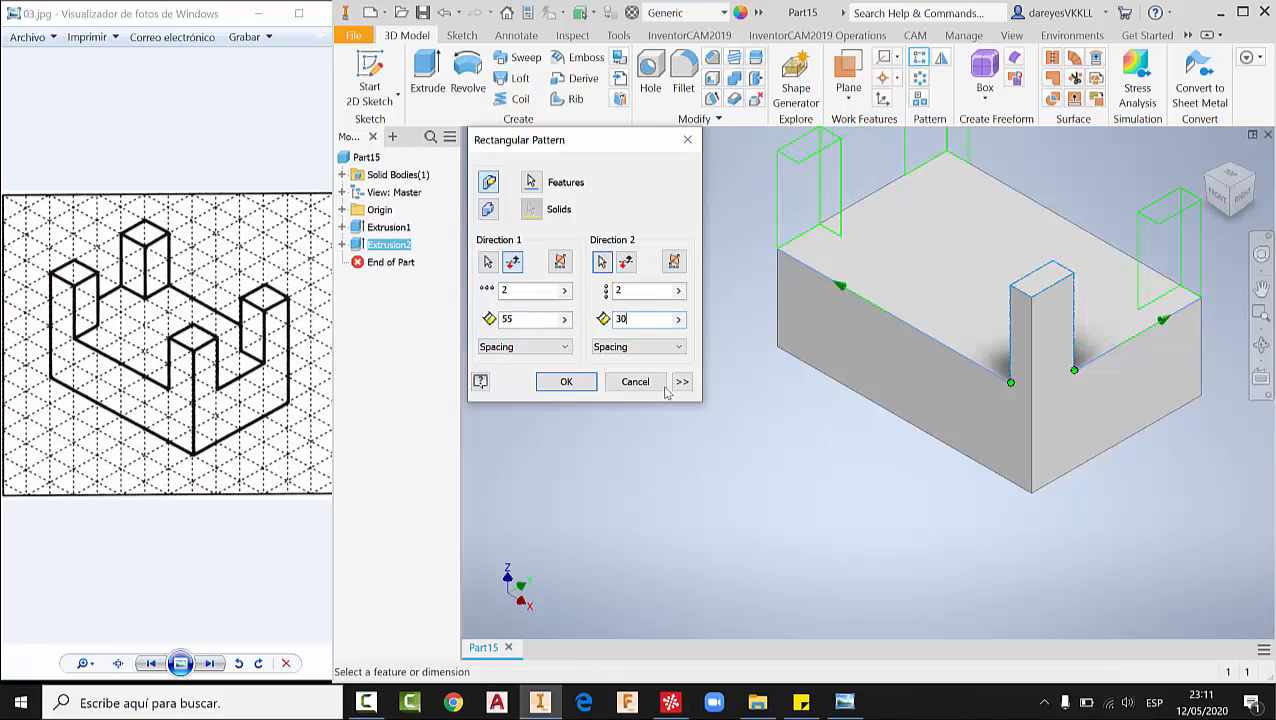
click(581, 384)
- Edit the rectangular pattern to have 3 posts along the block's length
middle_drag(717, 377, 601, 461)
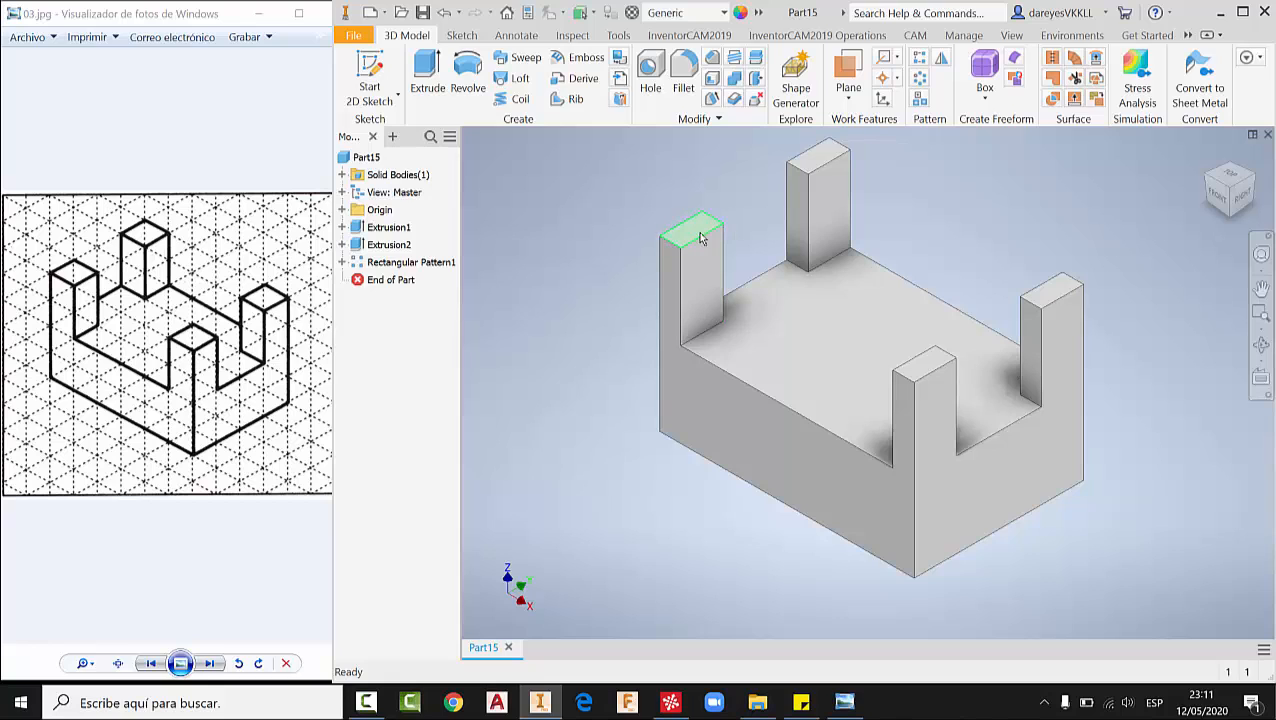
middle_drag(919, 217, 1031, 225)
scroll(967, 223, down, 1)
scroll(967, 223, down, 2)
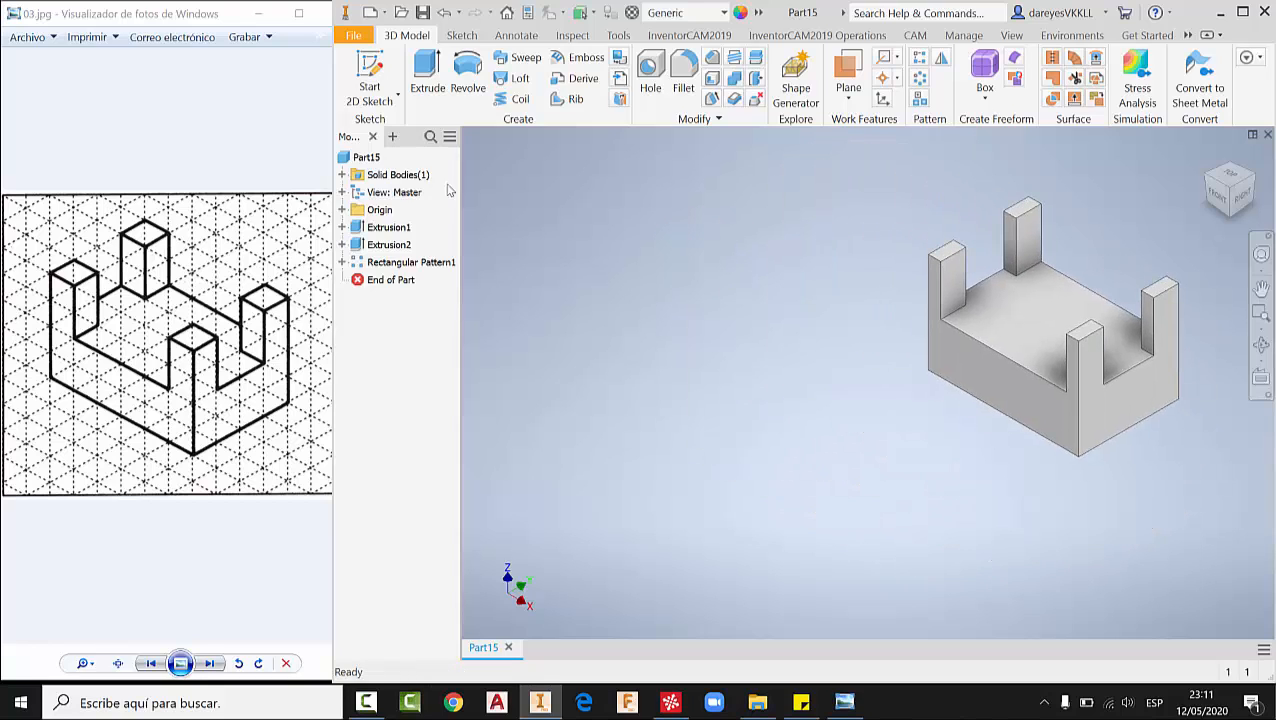
right_click(381, 272)
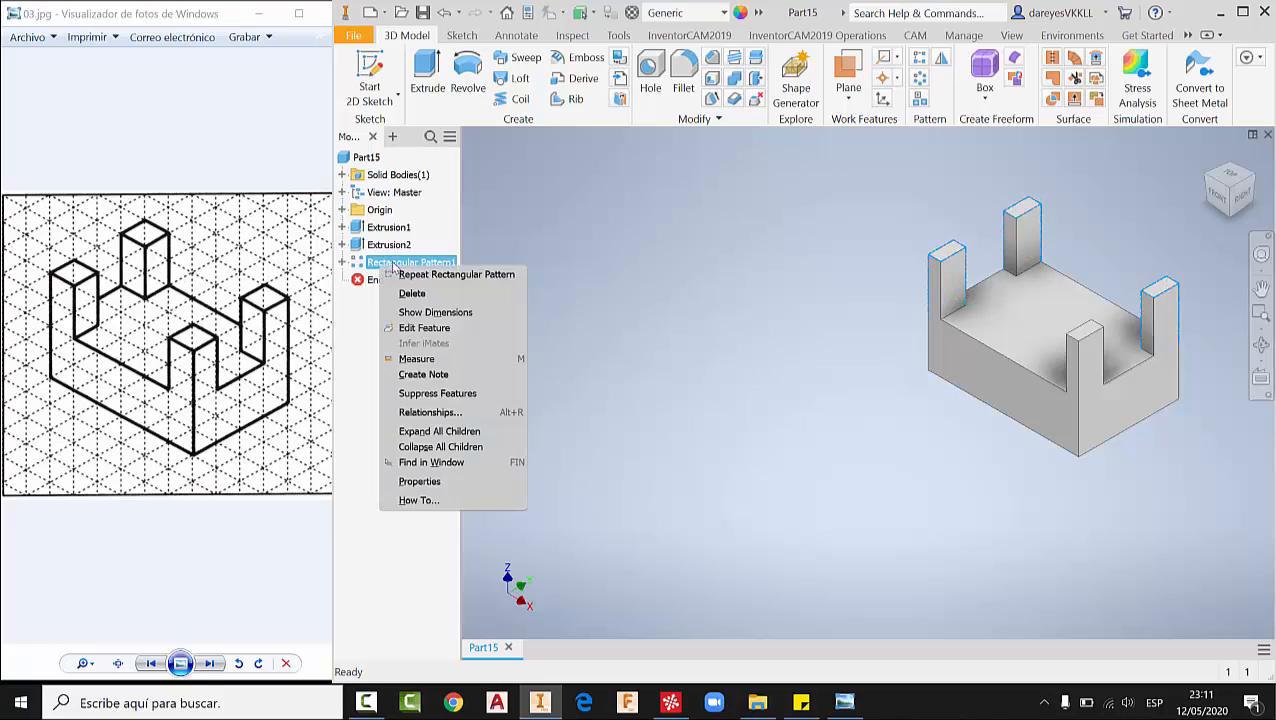
click(410, 331)
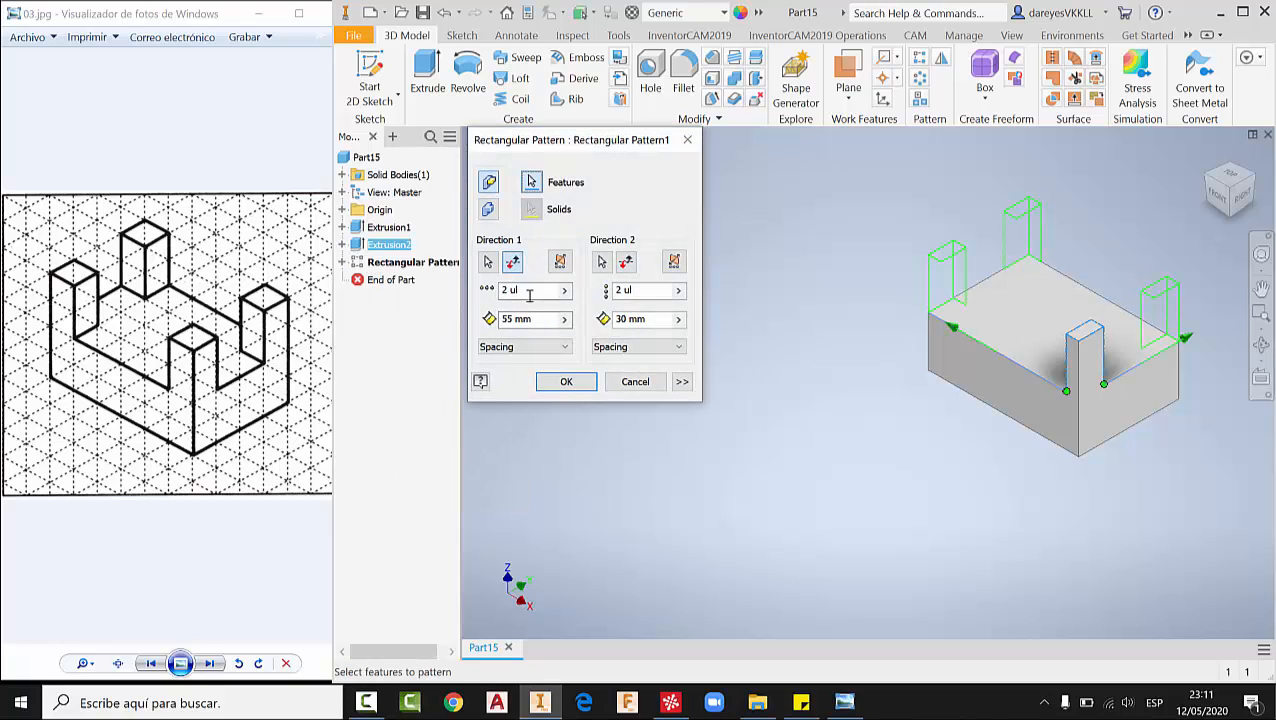
click(527, 290)
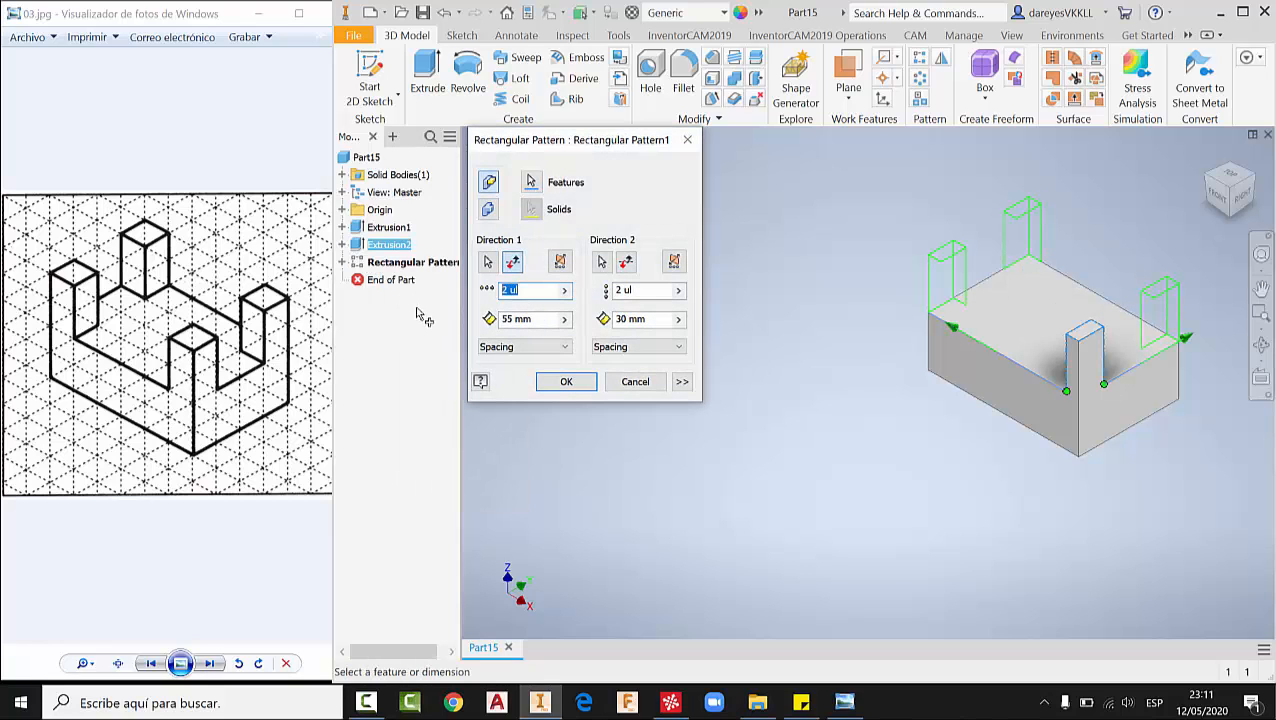
click(566, 381)
middle_drag(777, 274, 732, 317)
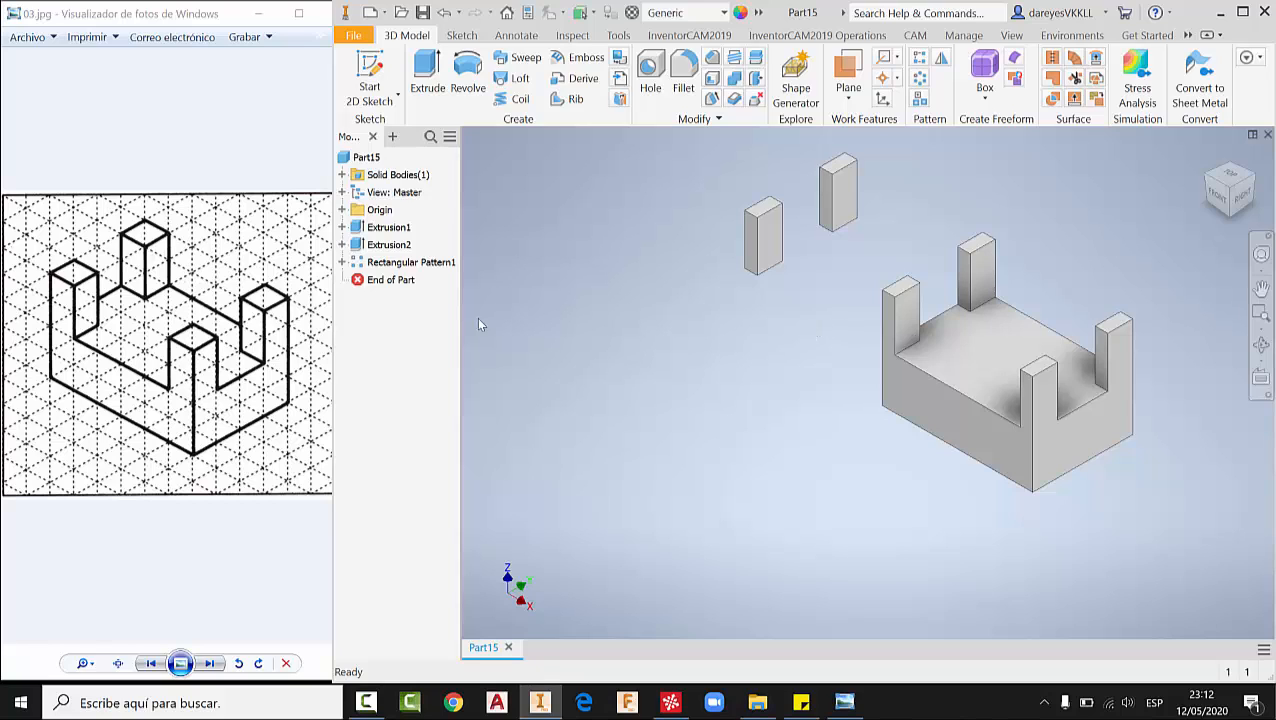
- Edit the rectangular pattern again and set the post spacing along the block's length to 27.5 mm
right_click(386, 269)
click(410, 326)
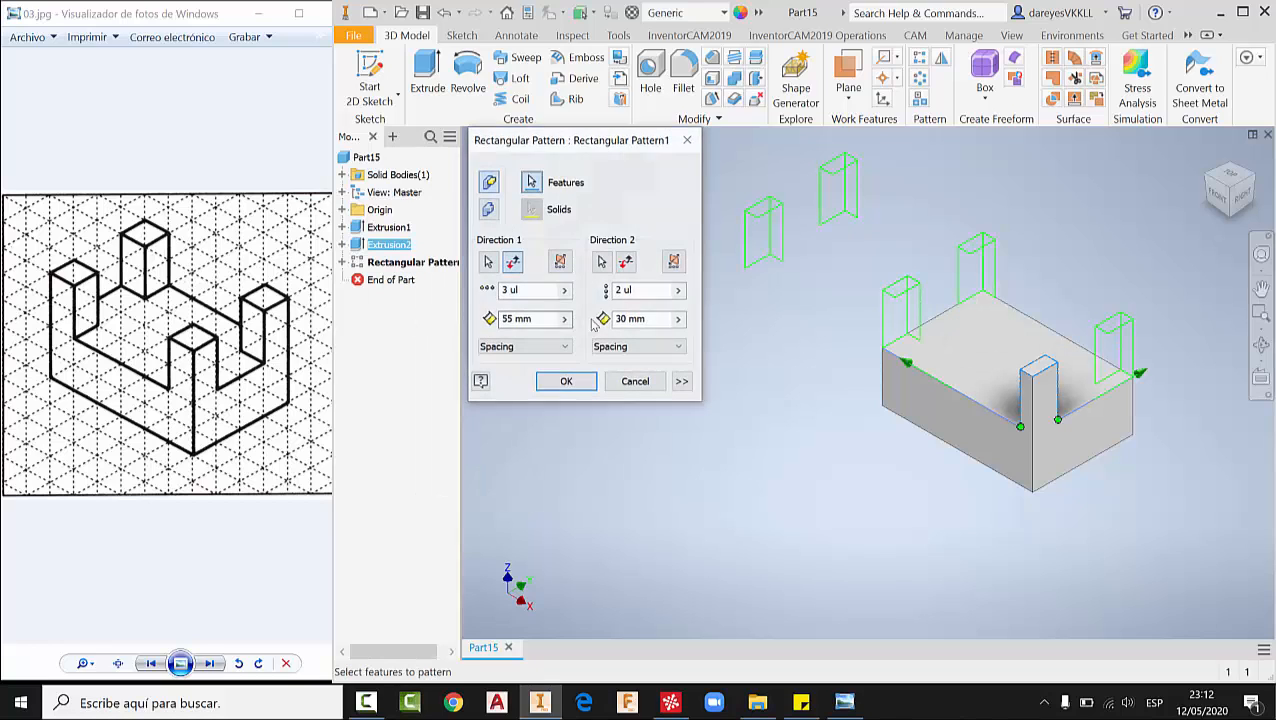
click(520, 318)
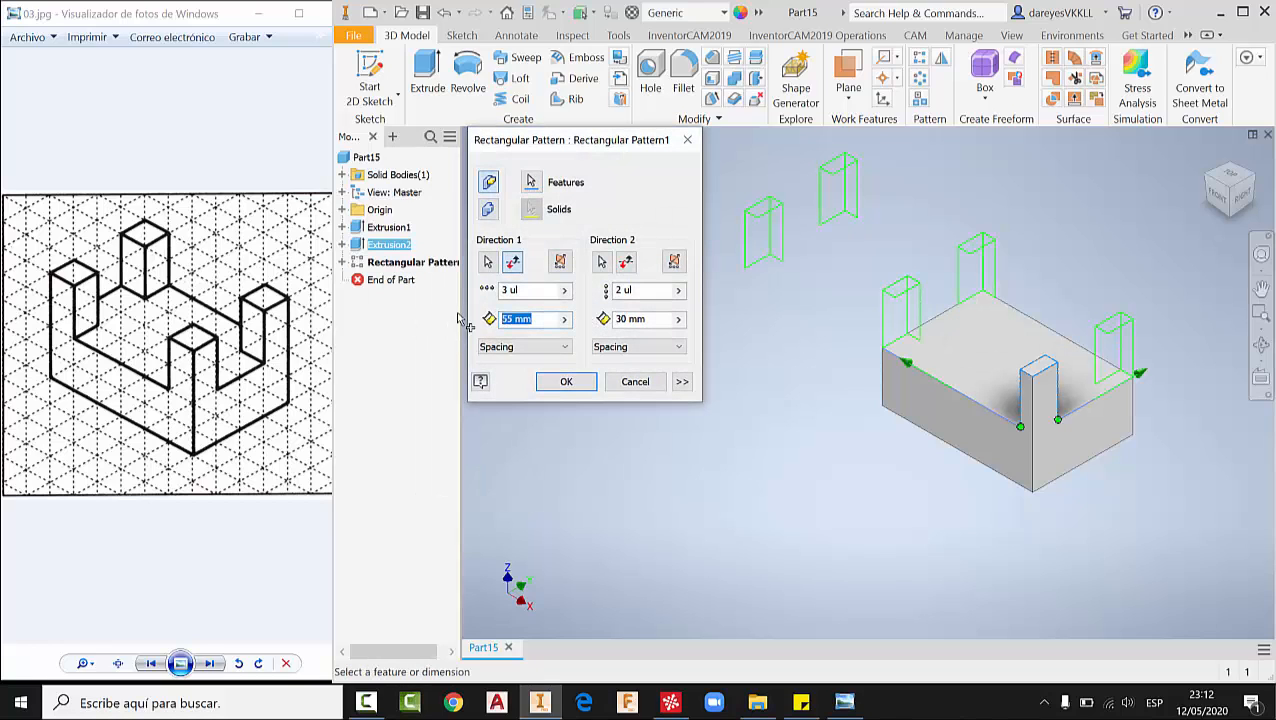
text(27.5)
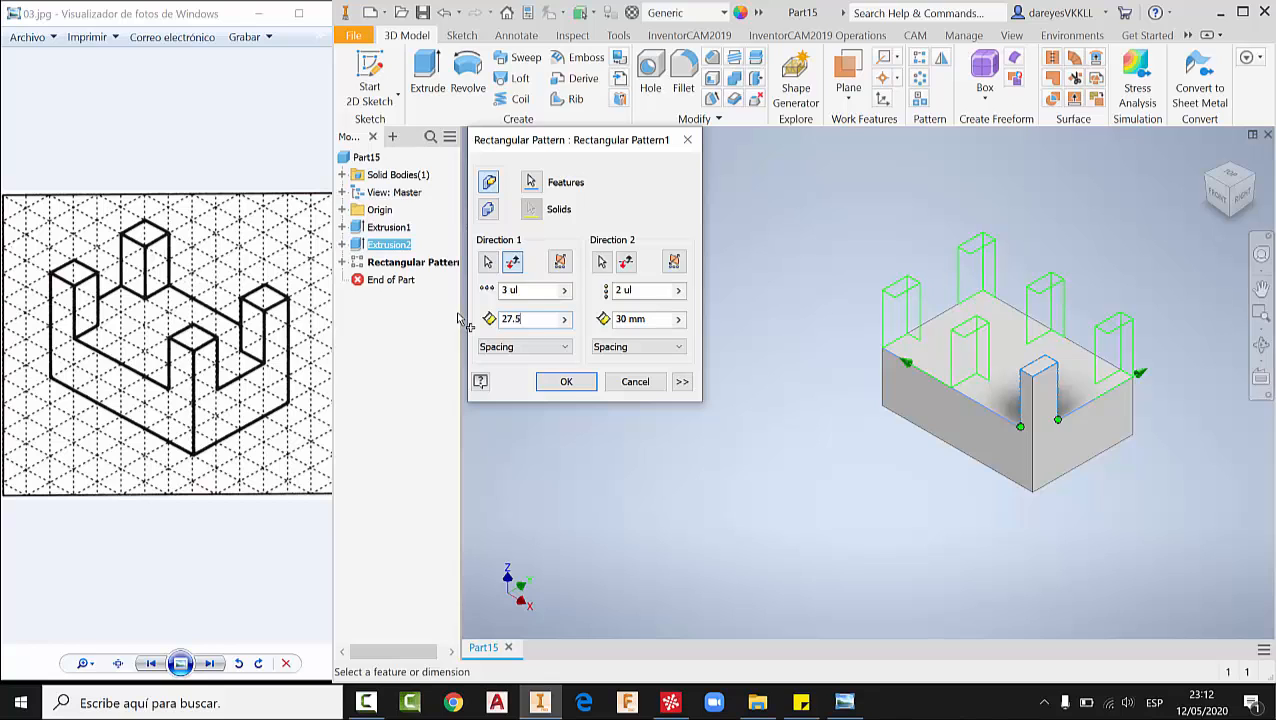
scroll(1022, 368, down, 3)
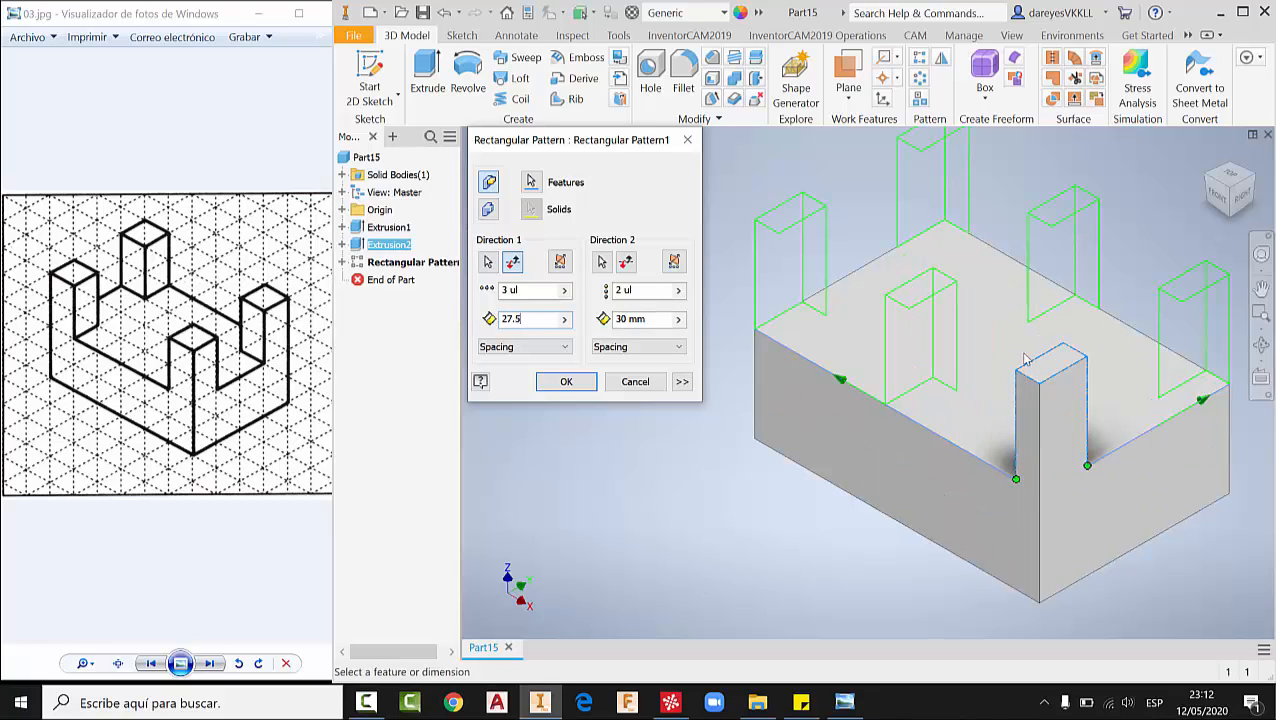
middle_drag(1020, 352, 1048, 332)
click(566, 383)
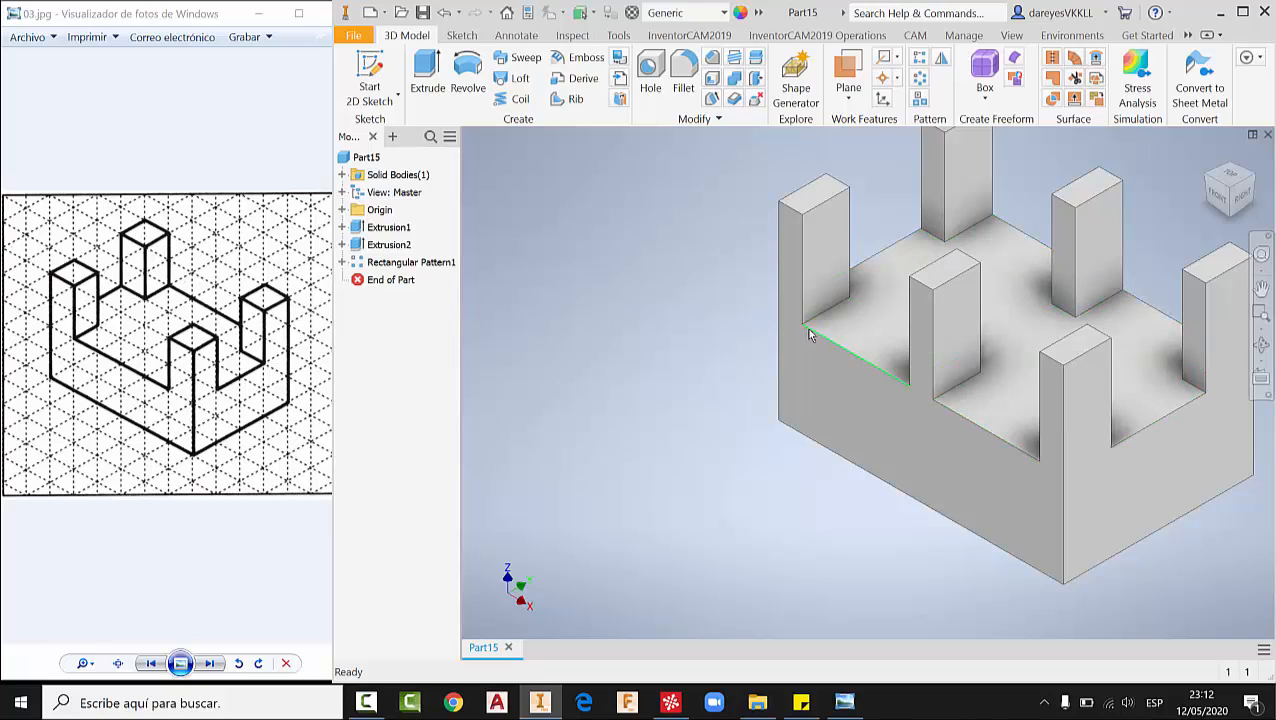
click(915, 405)
- Switch to the Windows photo viewer, browse the reference images and examine the multi-post block variants in 04.jpg up close
click(210, 664)
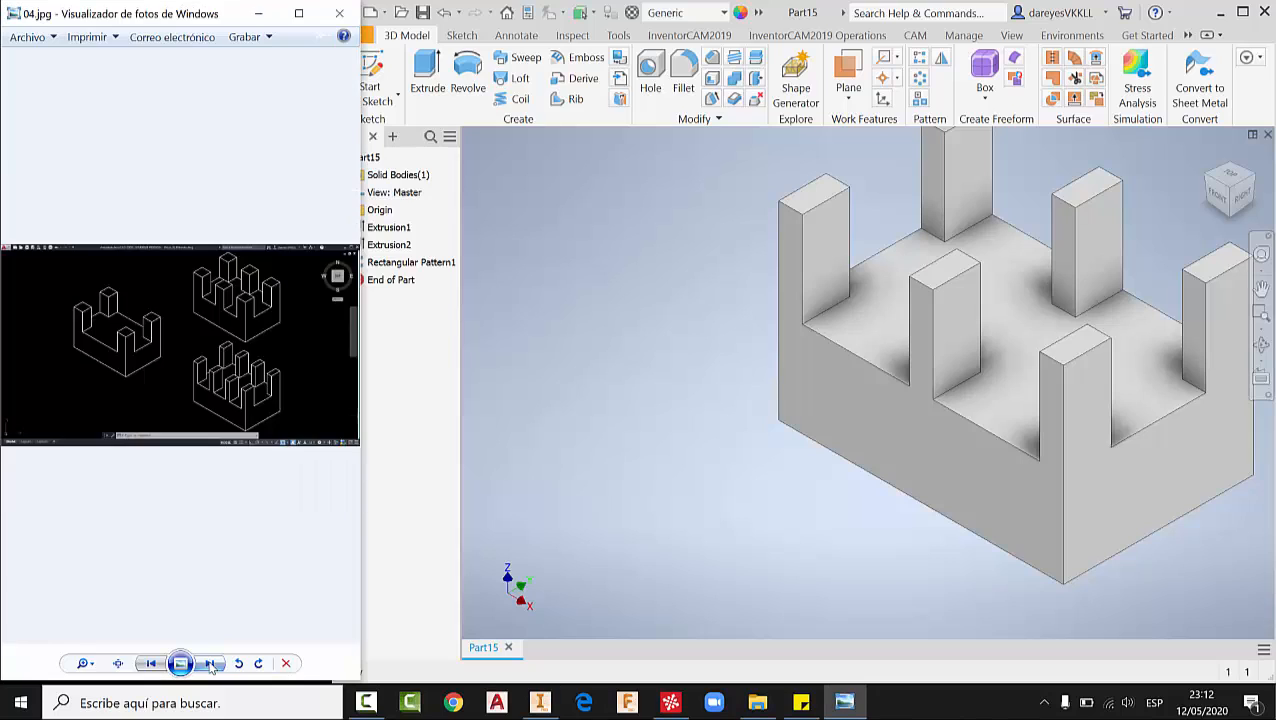
click(210, 664)
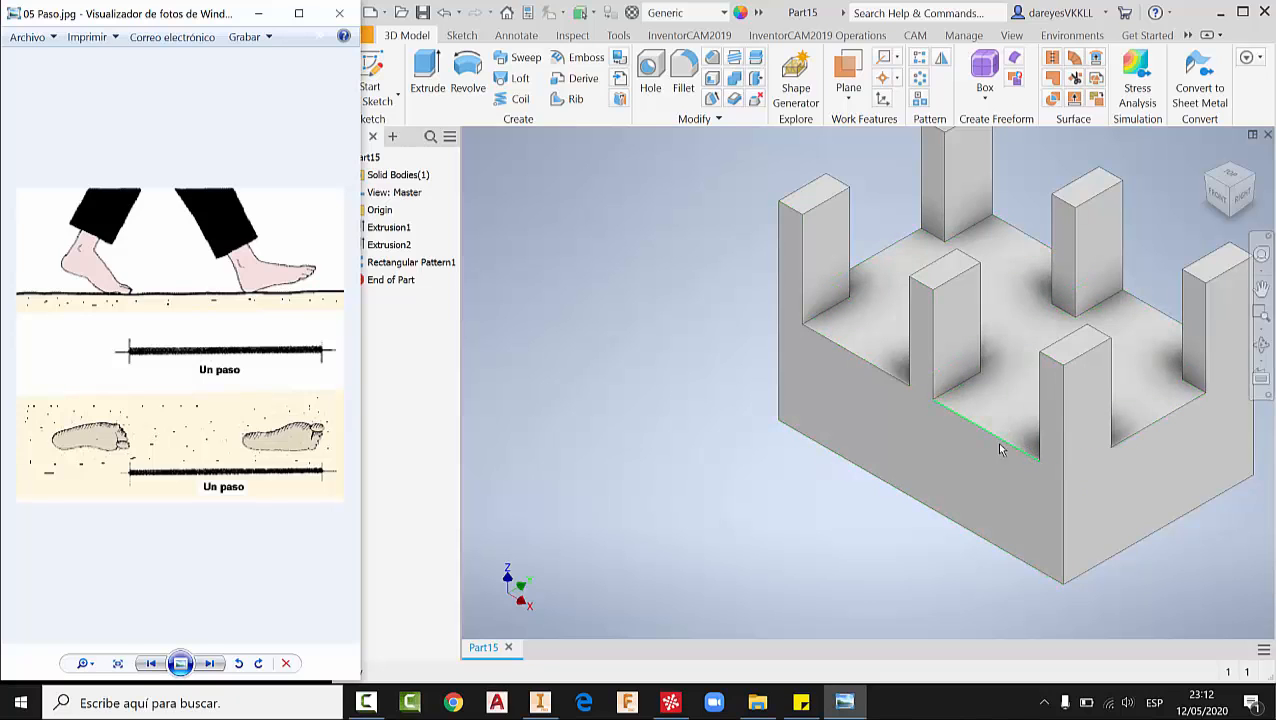
click(150, 663)
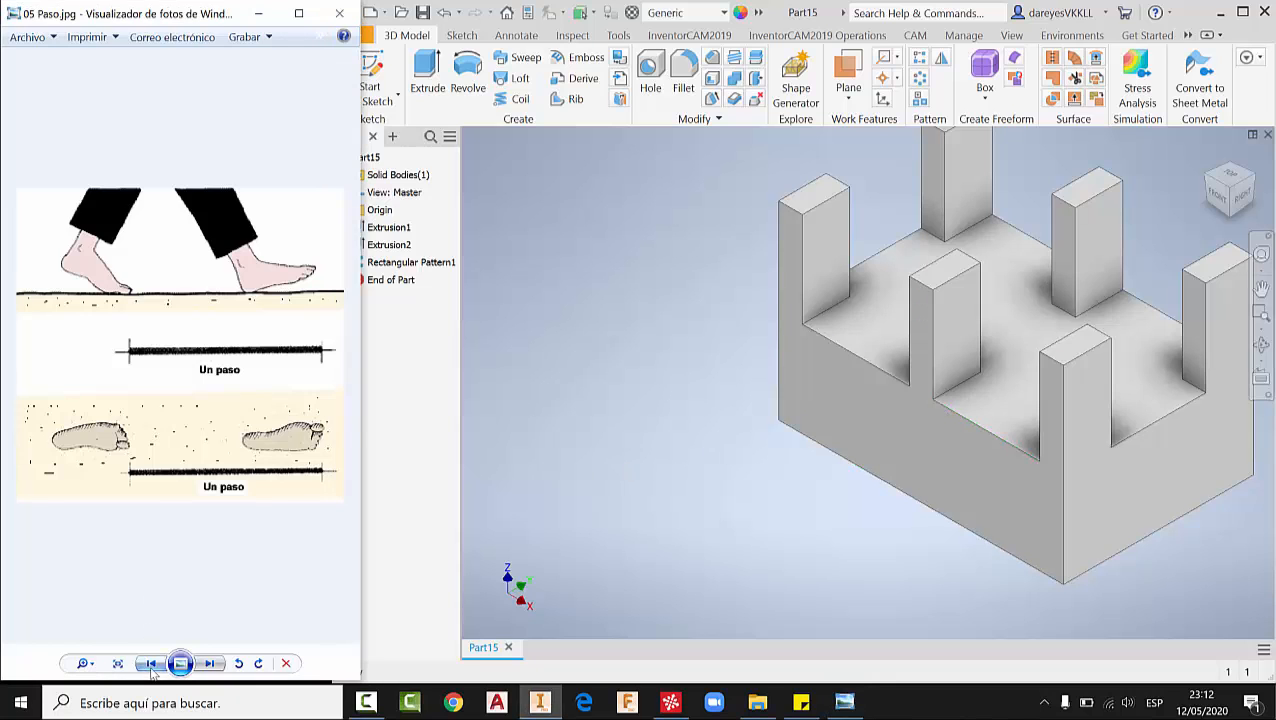
click(150, 663)
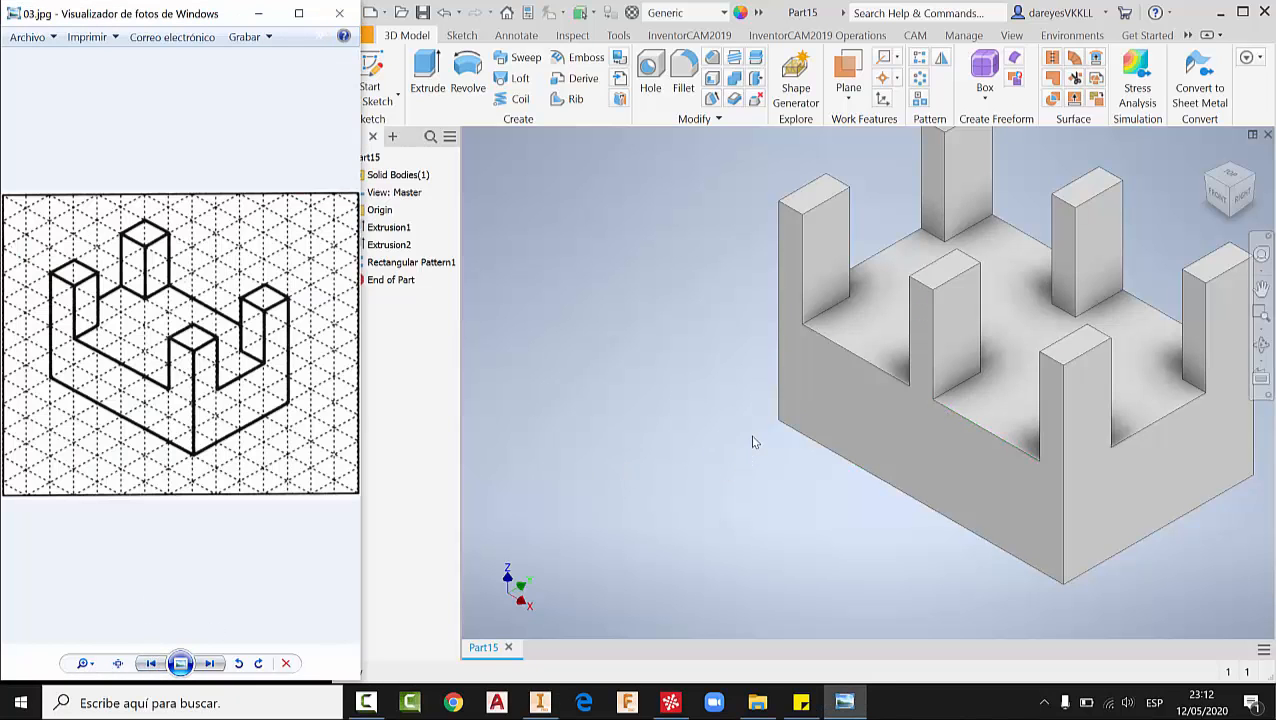
click(735, 467)
middle_drag(735, 467, 717, 496)
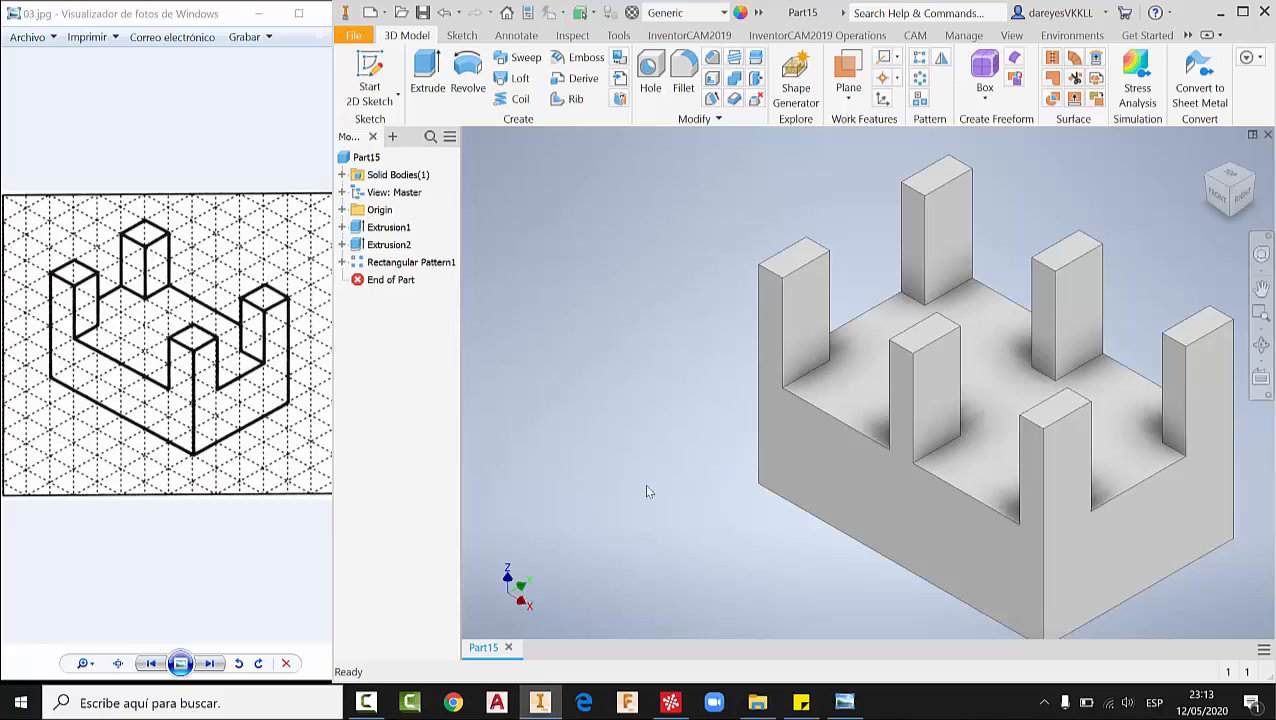
click(216, 657)
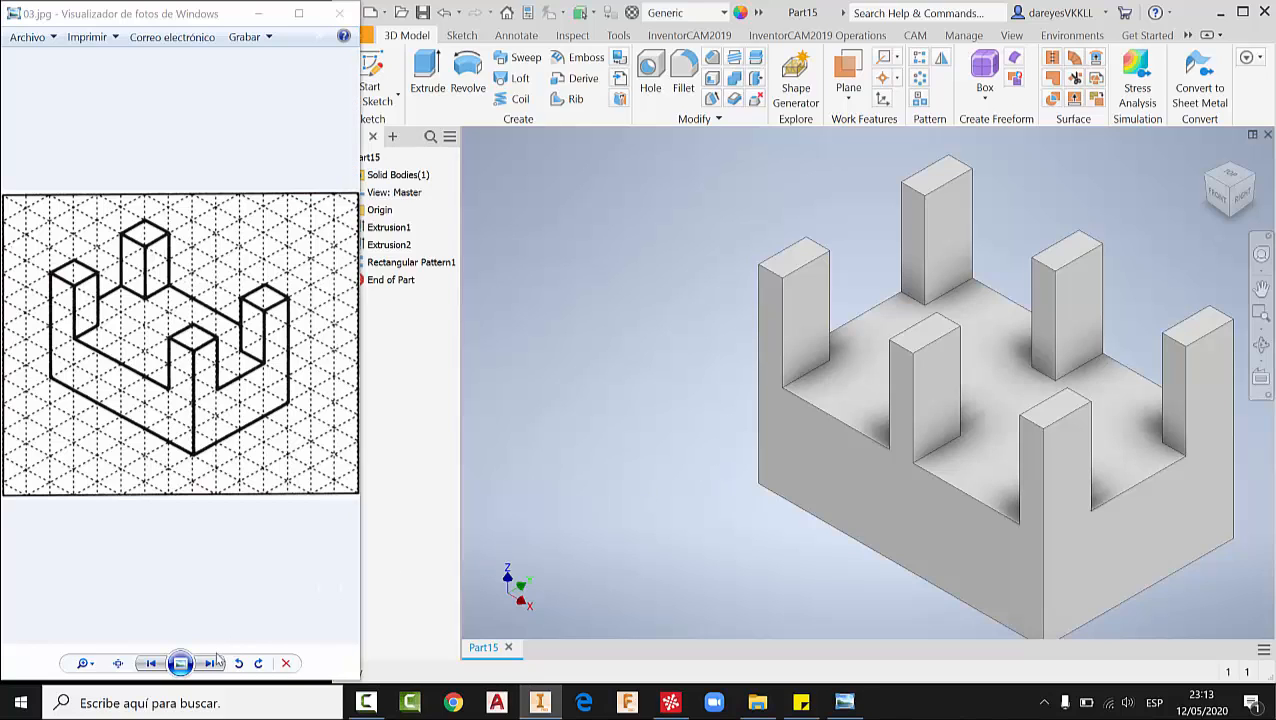
click(212, 662)
scroll(240, 400, up, 2)
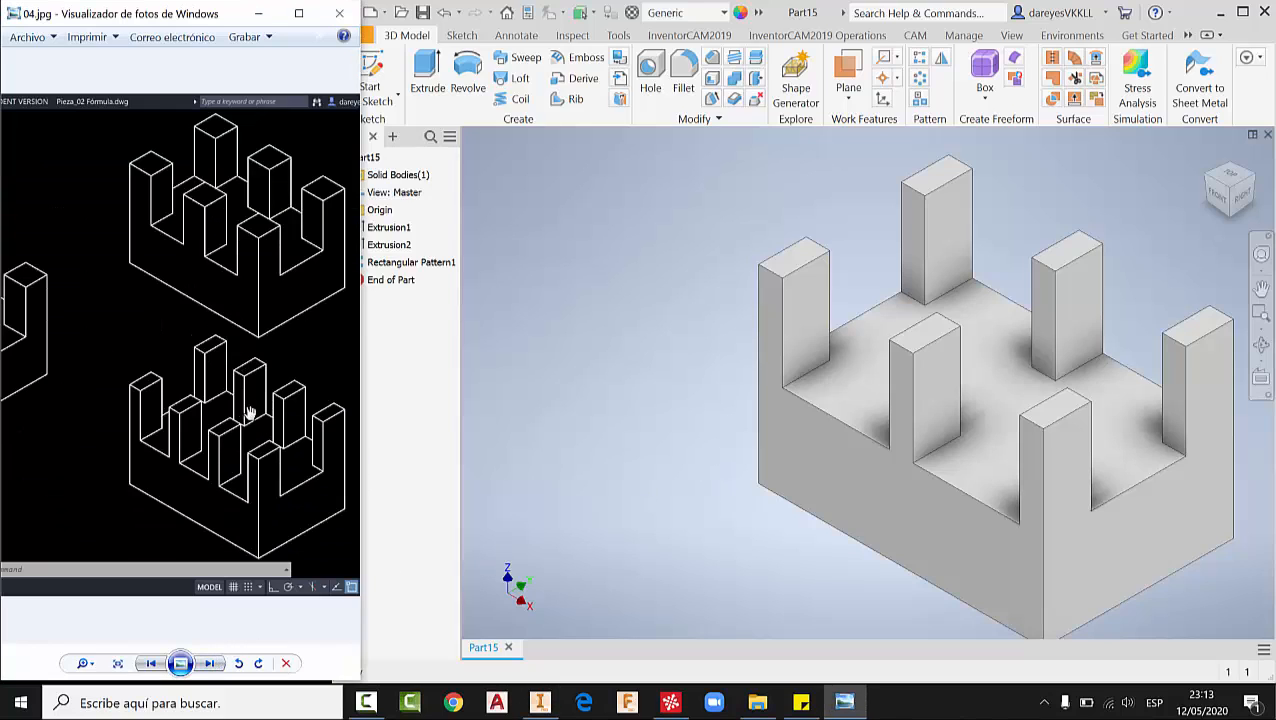
drag(277, 428, 251, 407)
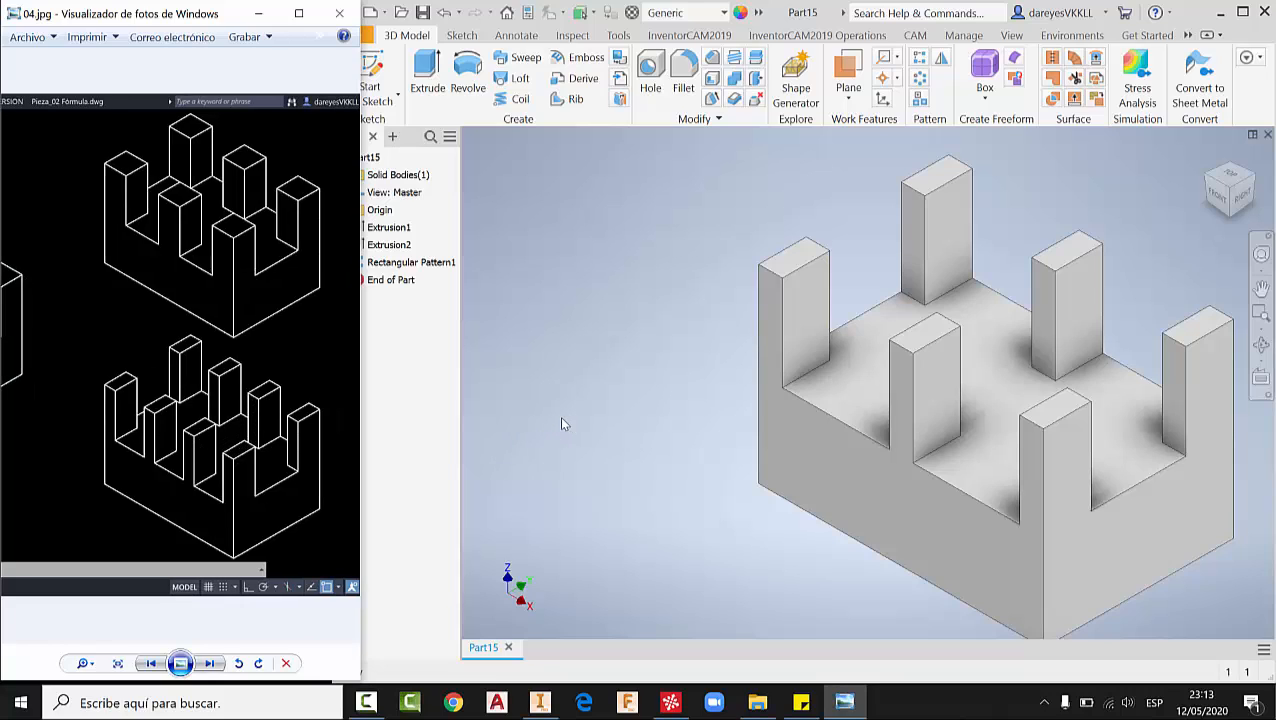
- Return to Inventor and open the part's Parameters table, moving it clear of the block
scroll(572, 428, down, 3)
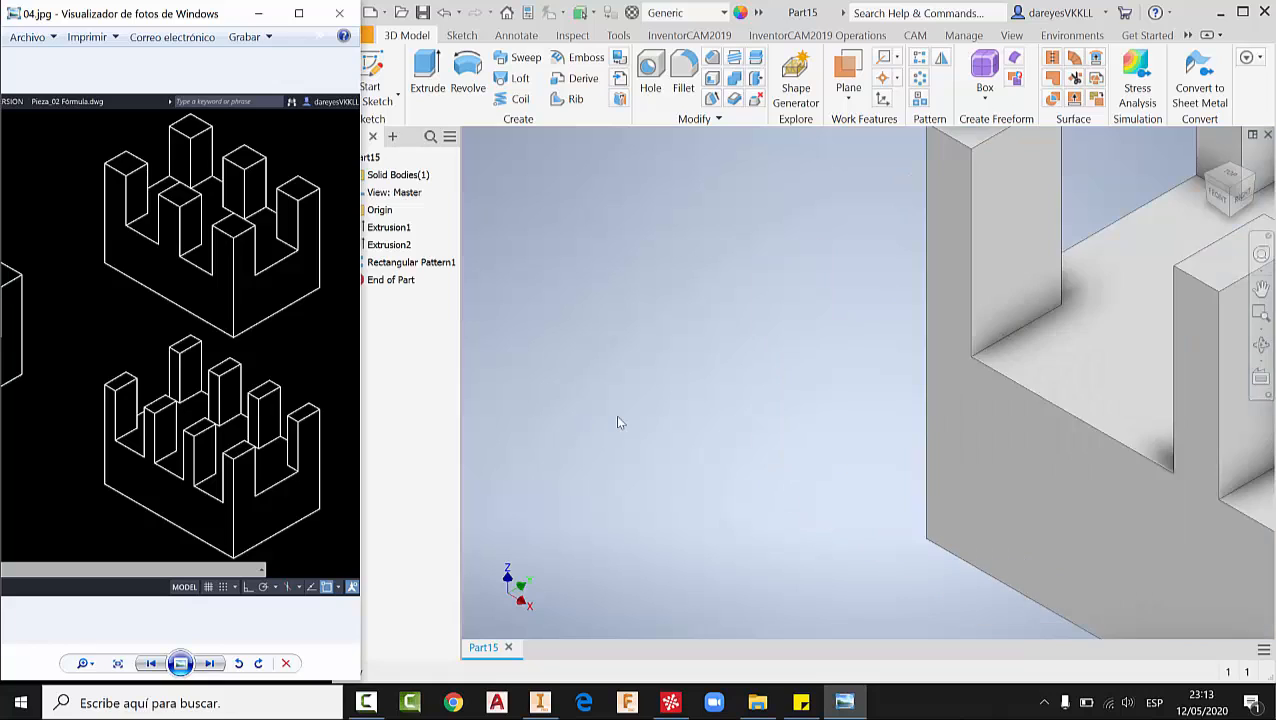
scroll(617, 412, up, 5)
middle_drag(712, 378, 772, 323)
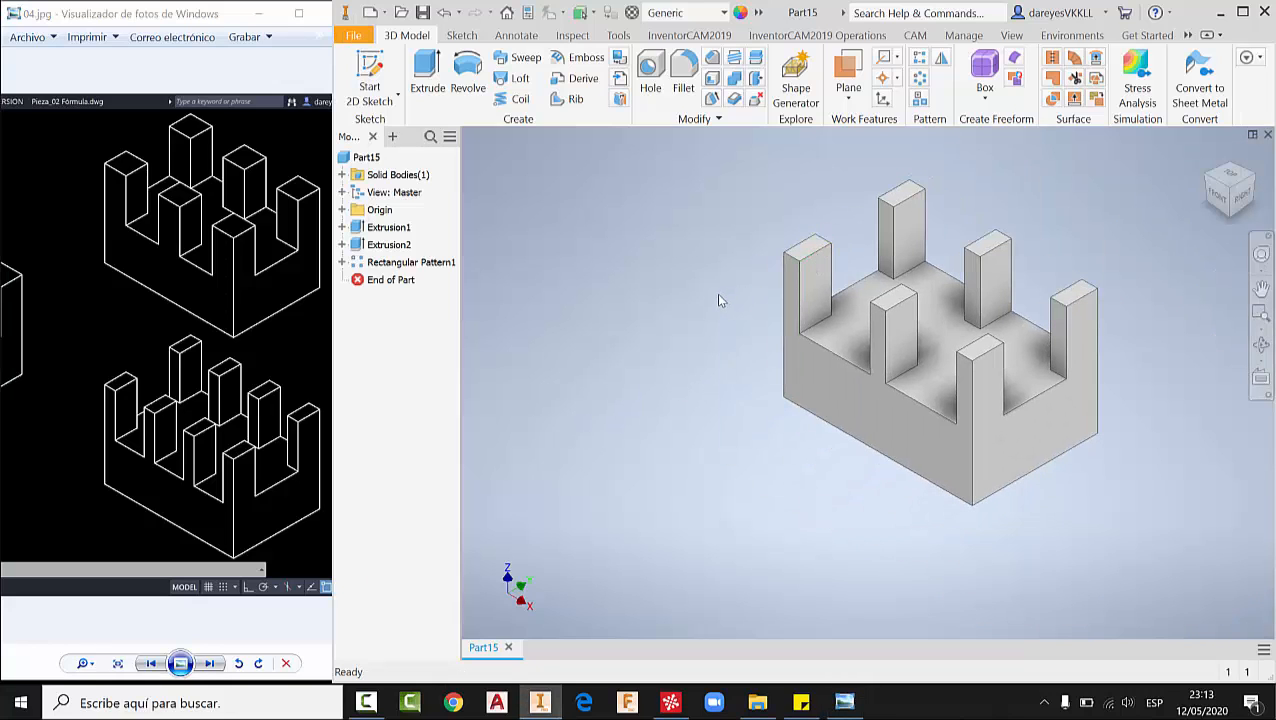
middle_drag(729, 288, 816, 296)
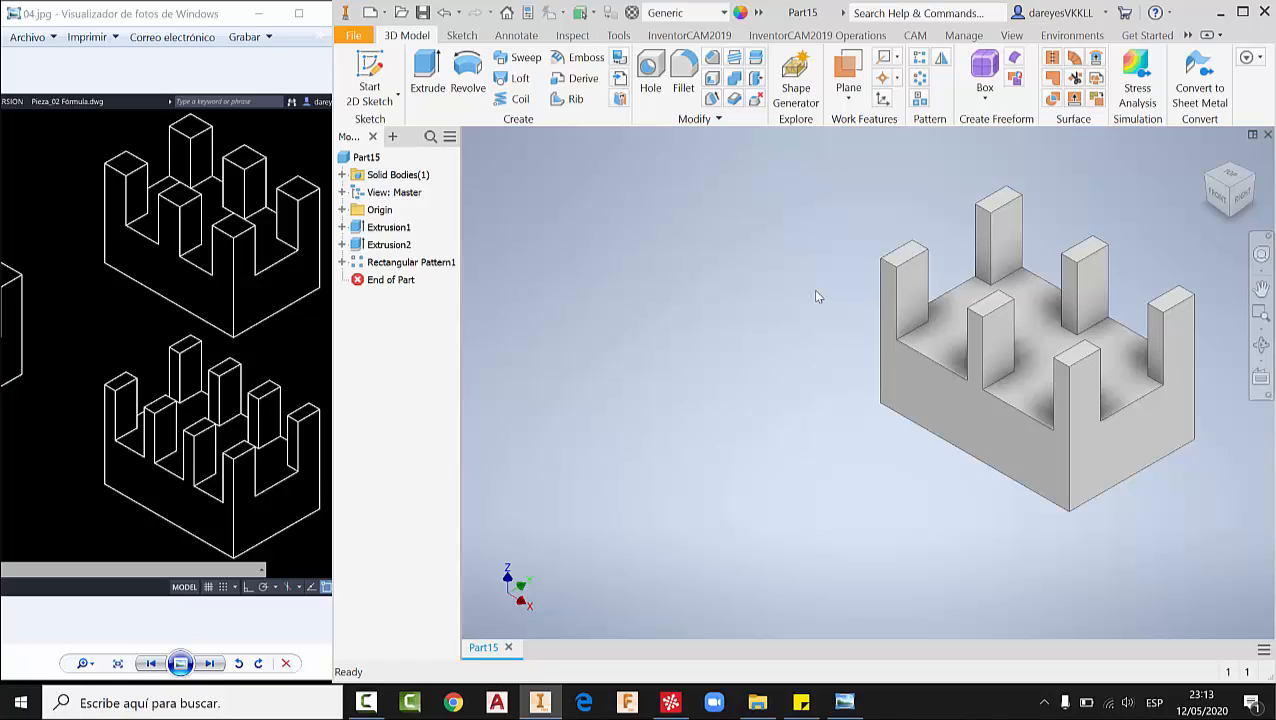
click(759, 12)
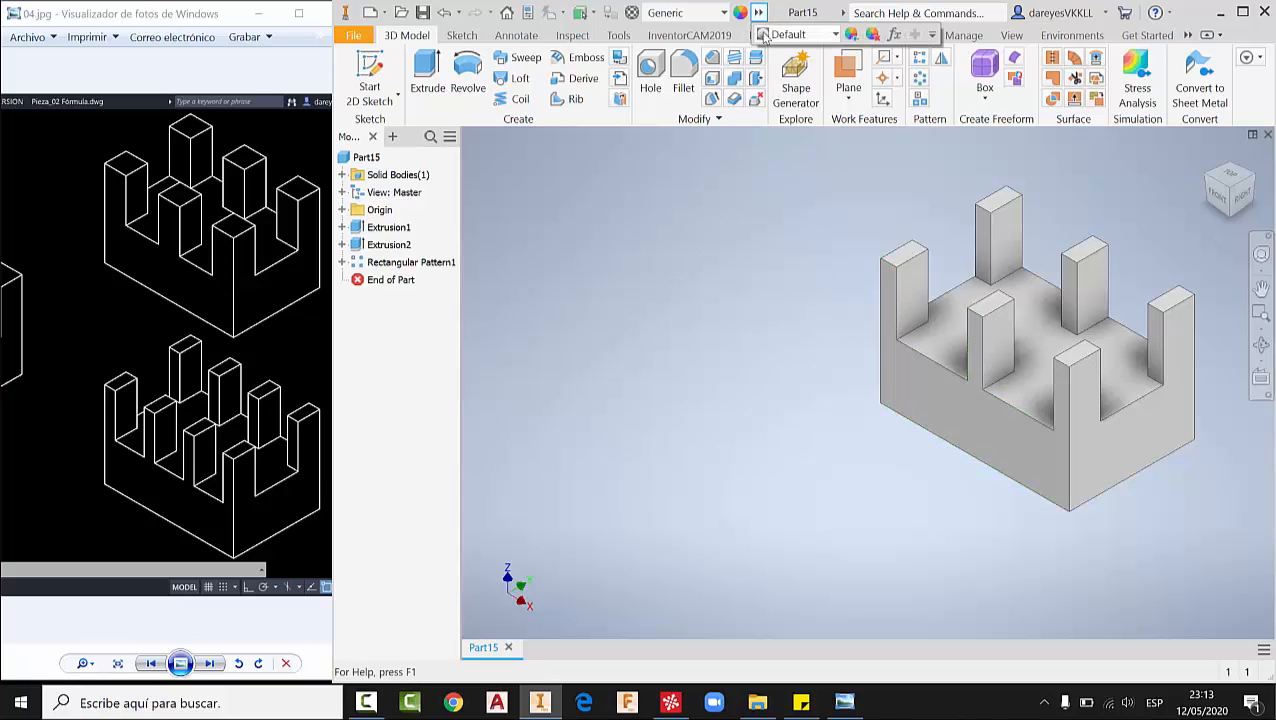
click(893, 34)
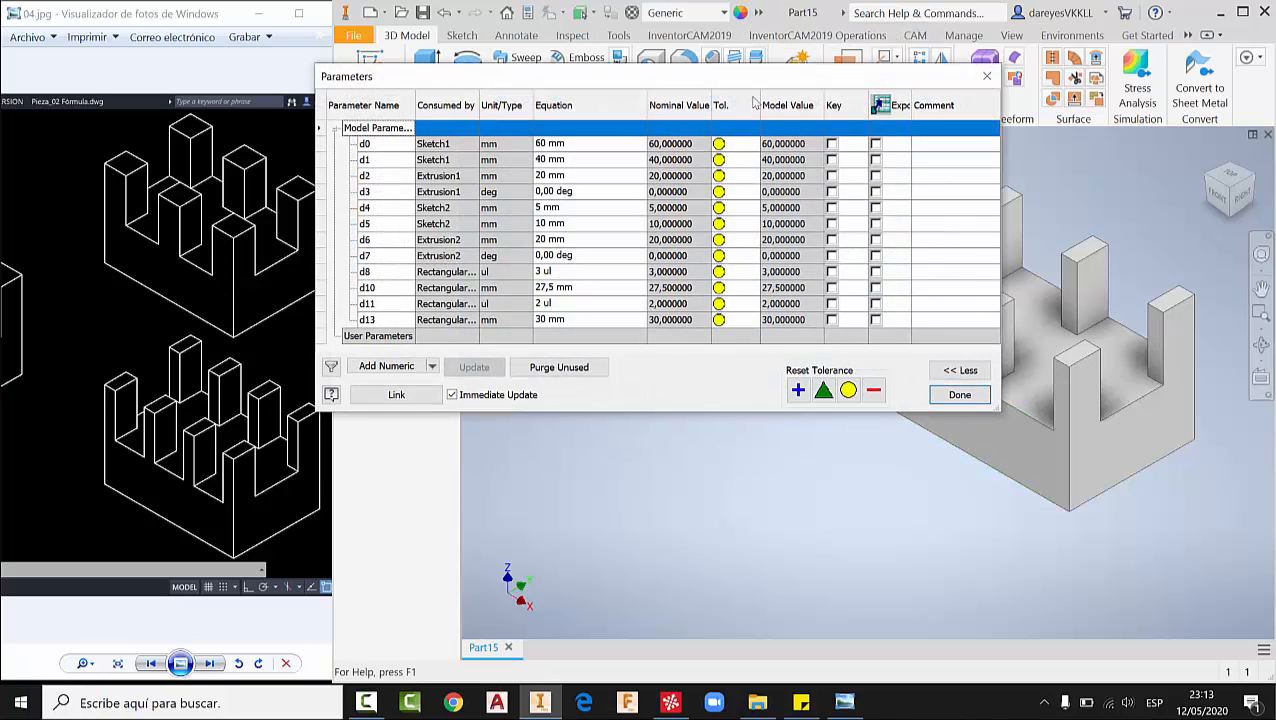
drag(759, 83, 697, 87)
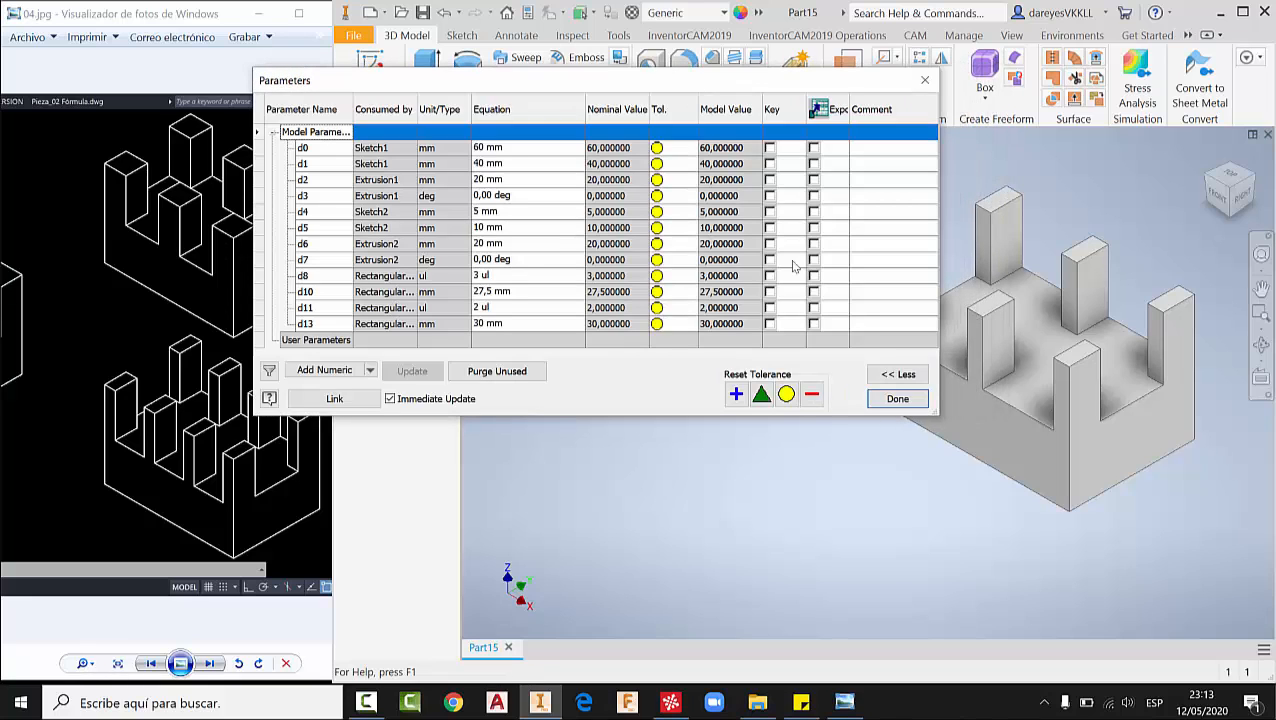
- Reduce the Parameters table to the name, equation and key columns, narrow it and place it beside the block
drag(931, 413, 1080, 498)
click(1043, 455)
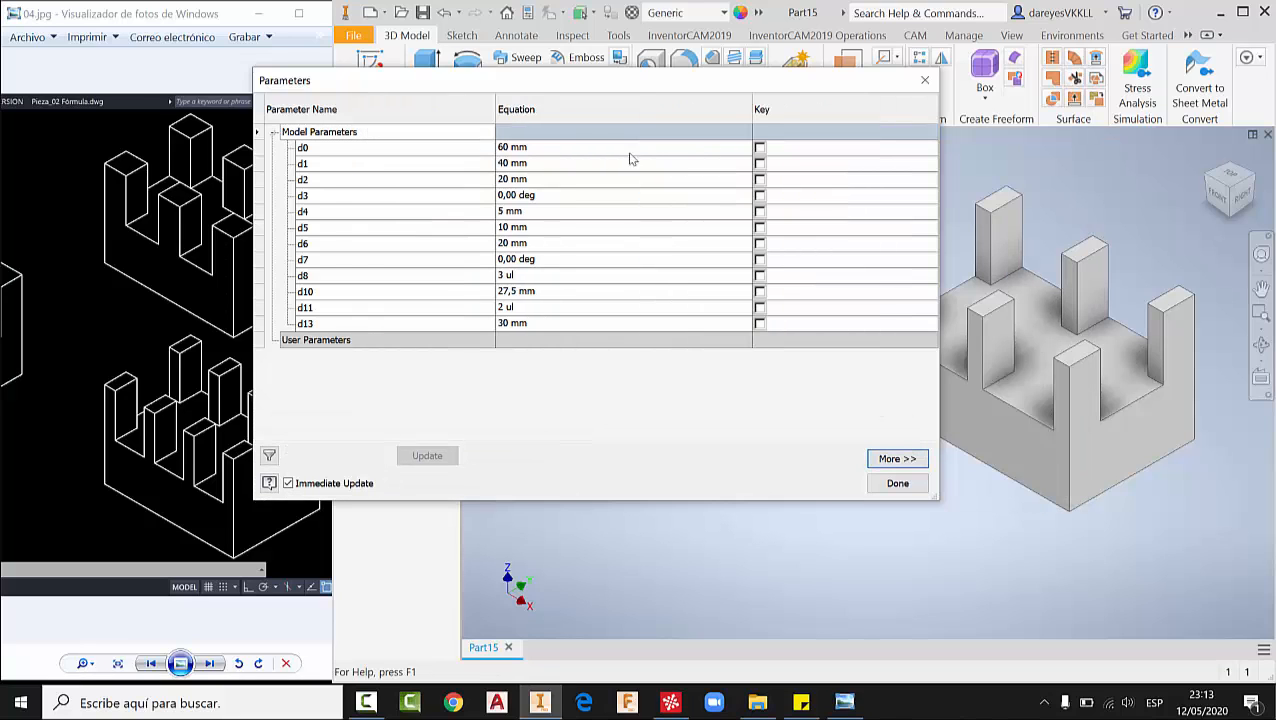
drag(939, 426, 580, 420)
drag(476, 81, 697, 162)
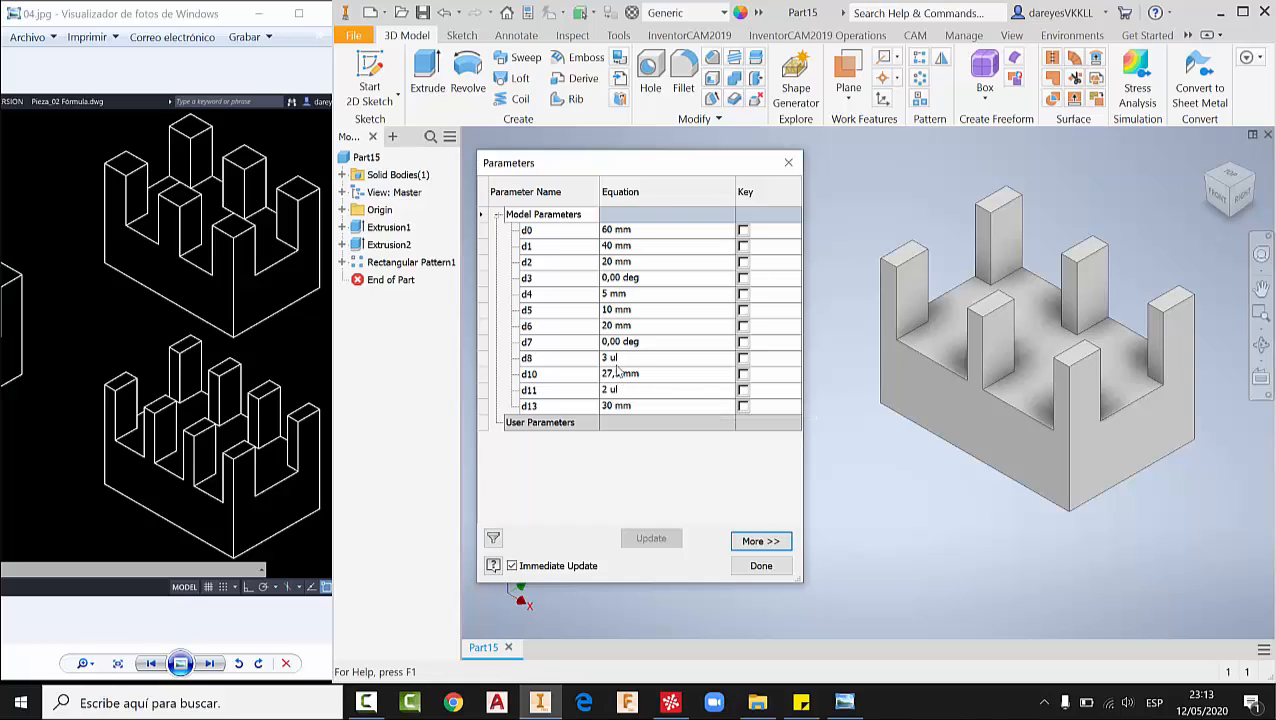
- Drive the post spacing along the block's length, parameter d10, with the equation d4+(d0-d4*d8)/(d8-1) and close the Parameters table
click(649, 375)
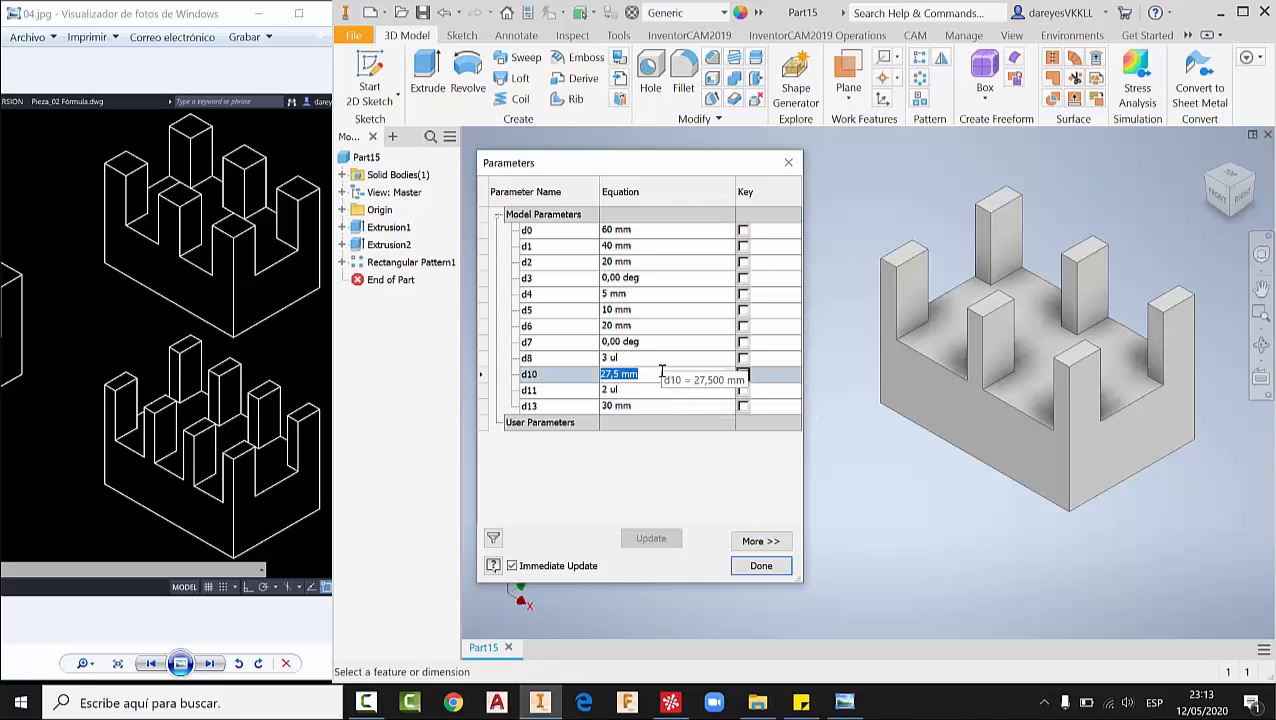
click(612, 358)
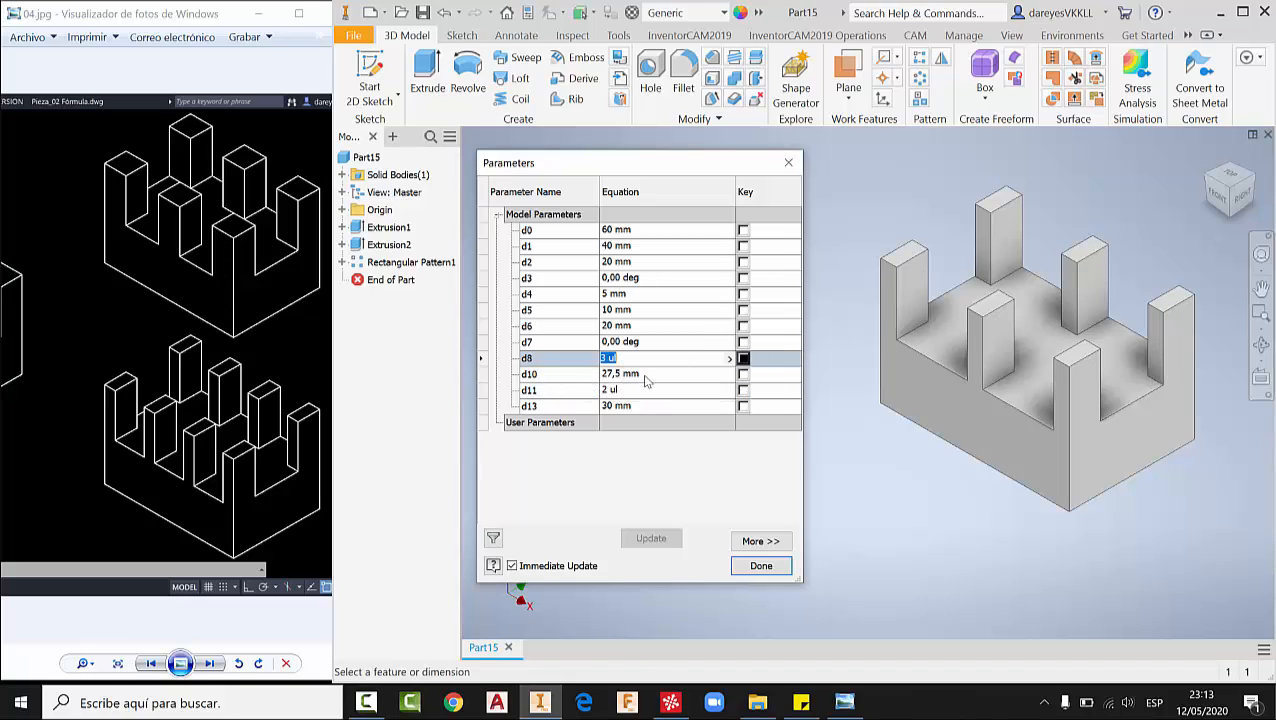
click(641, 374)
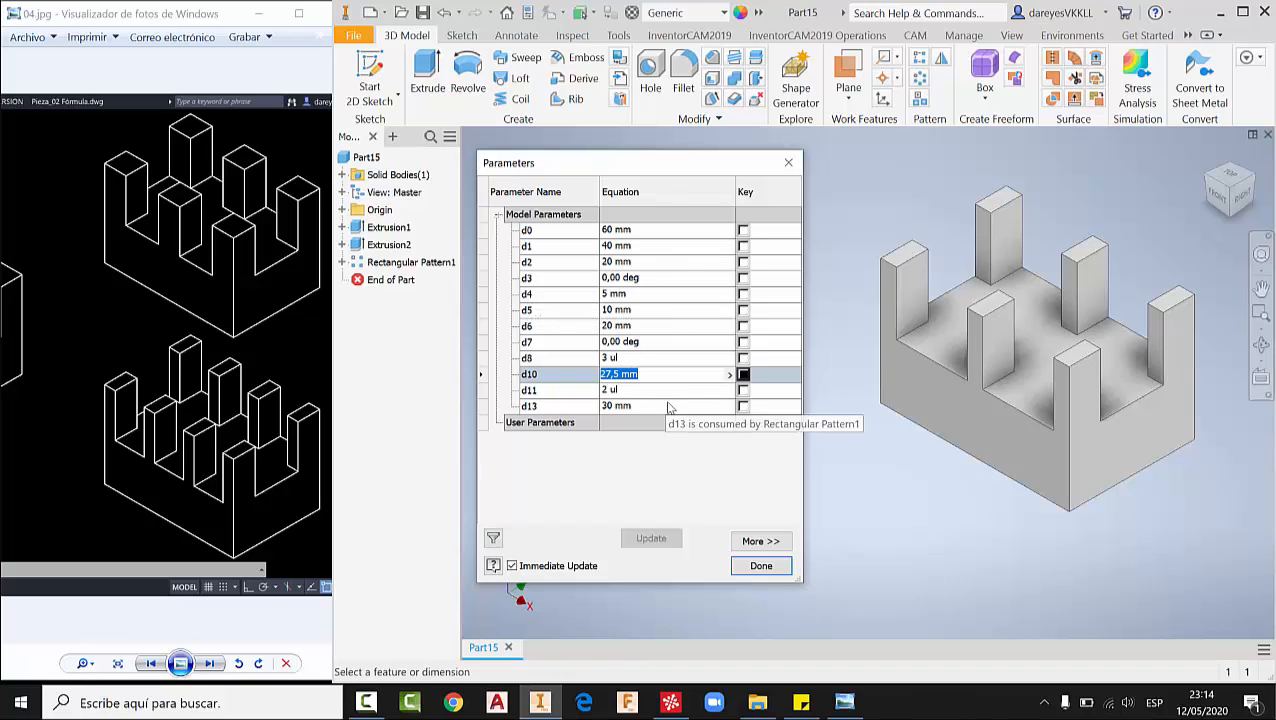
text(d4)
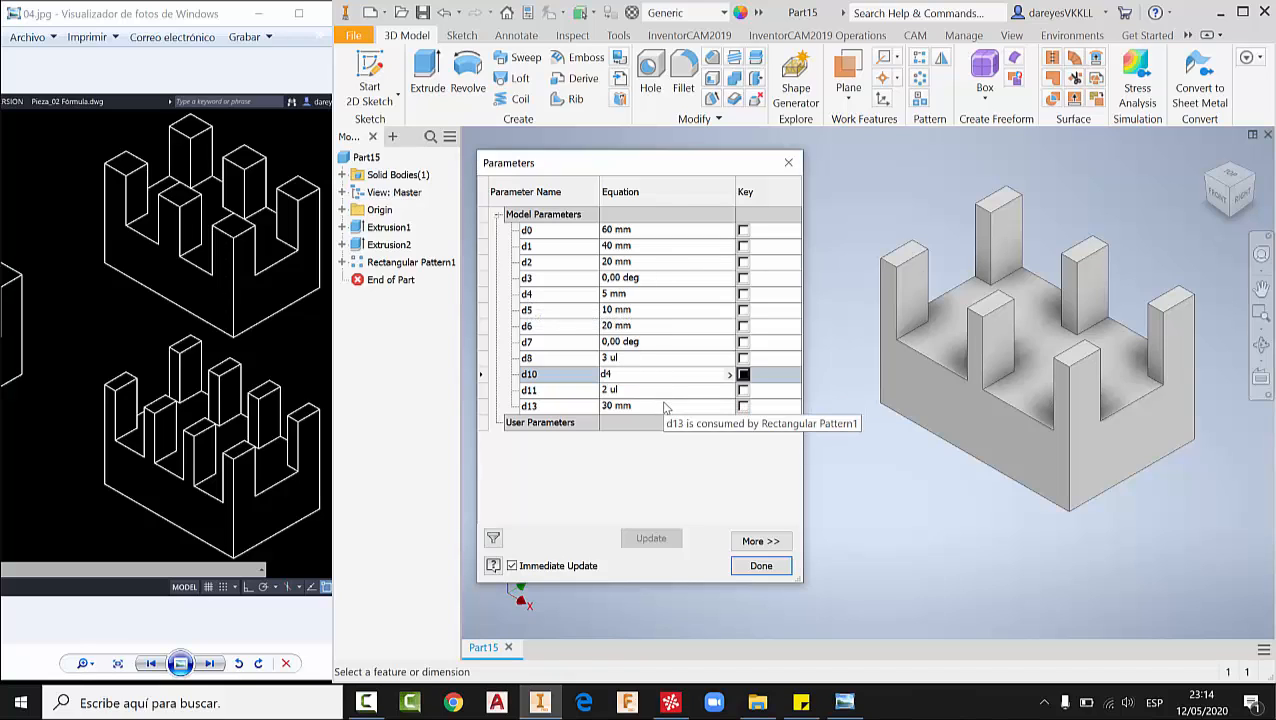
text(´´)
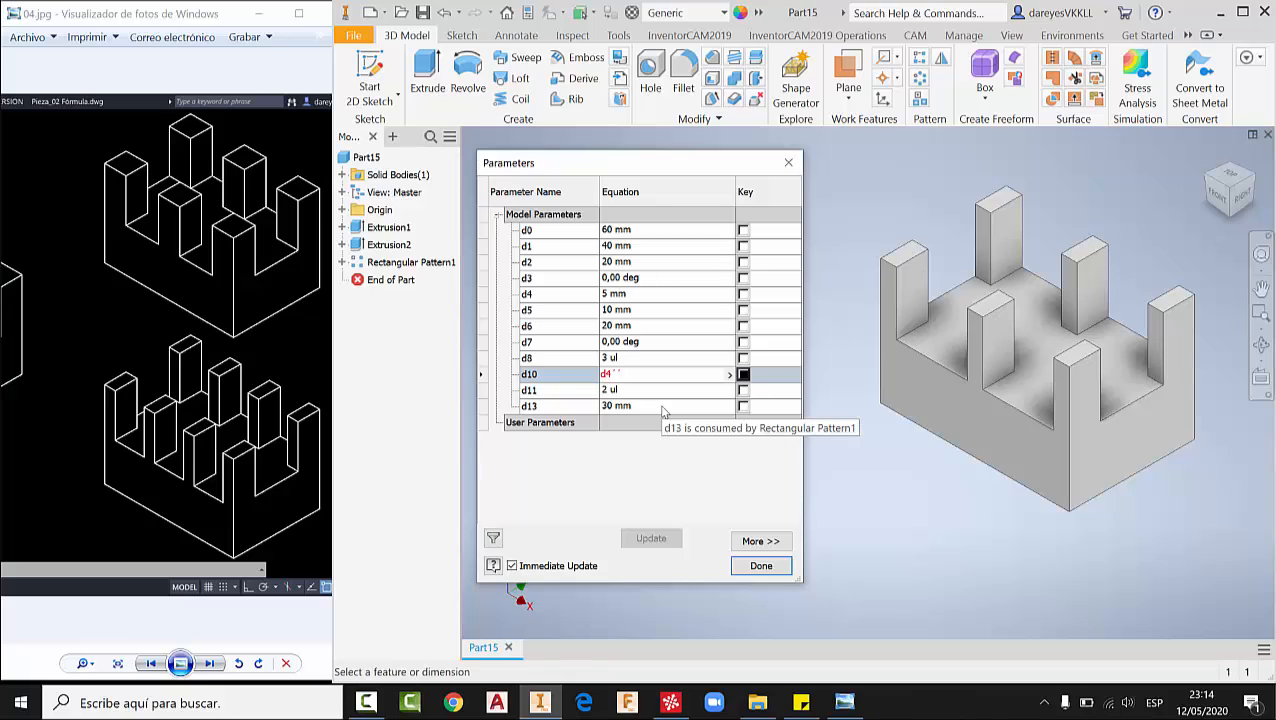
text(+(d0)
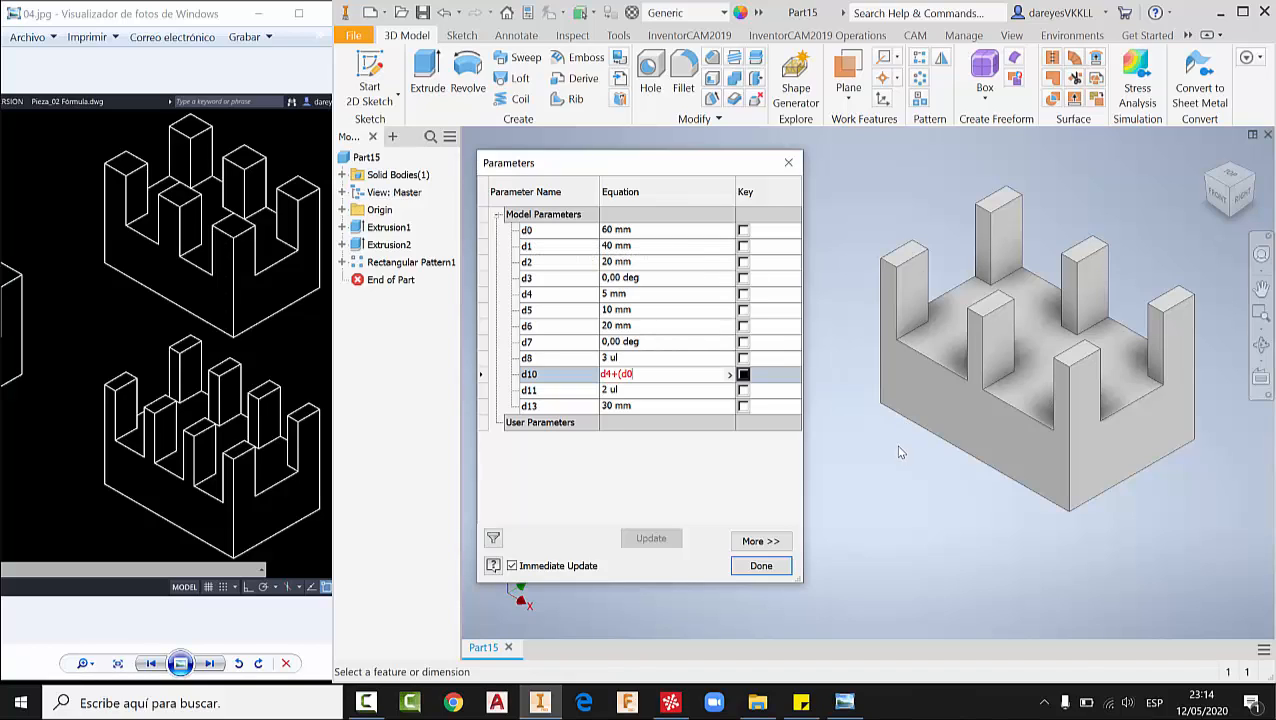
text(-d4)
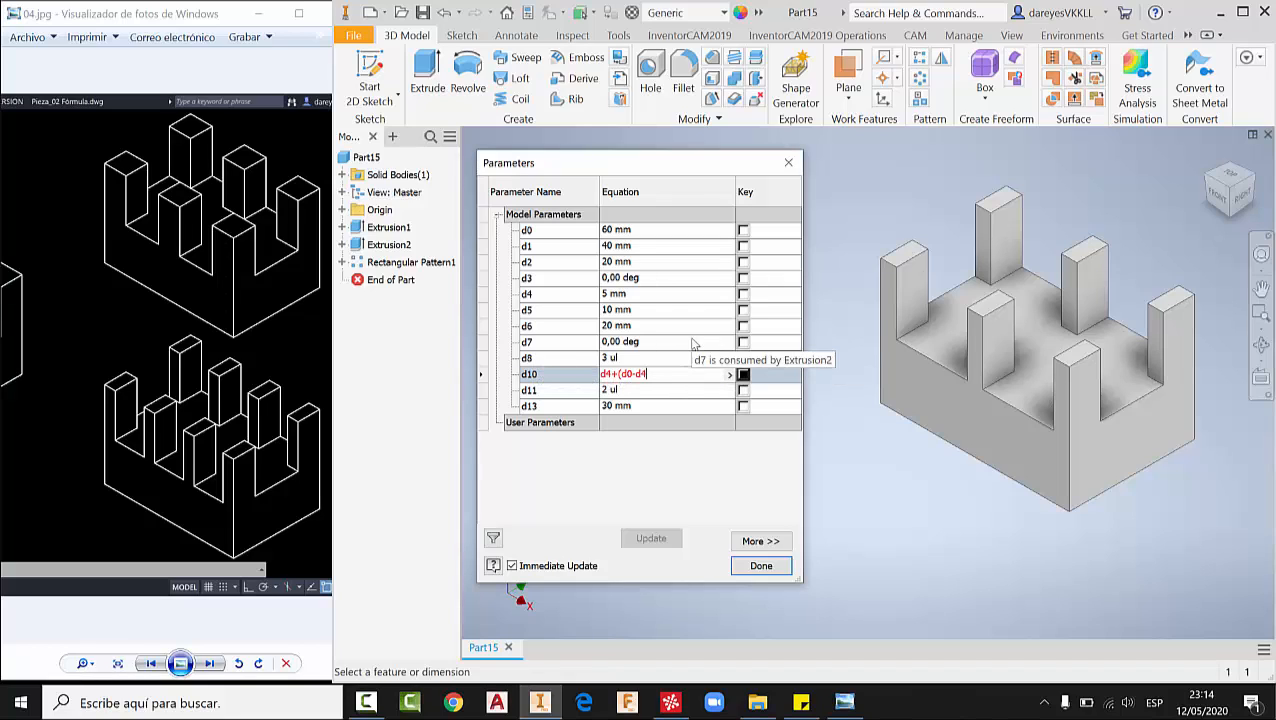
text(*d8))
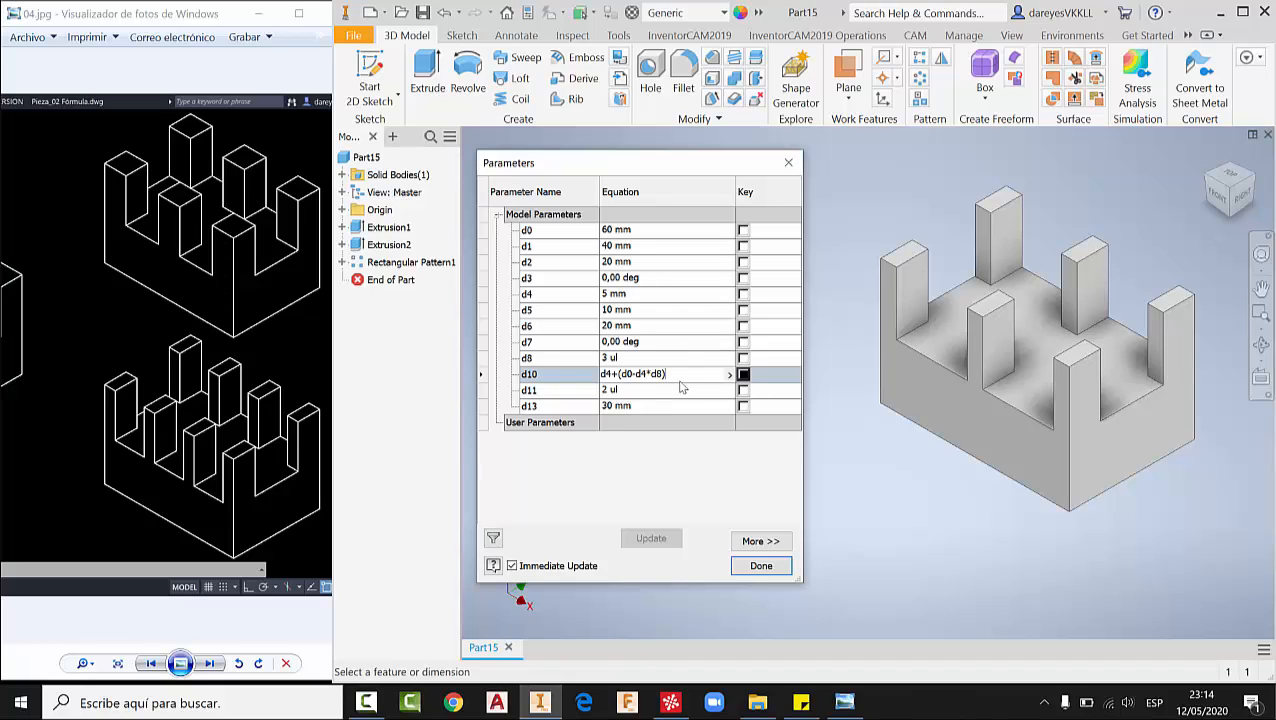
text(/)
text(()
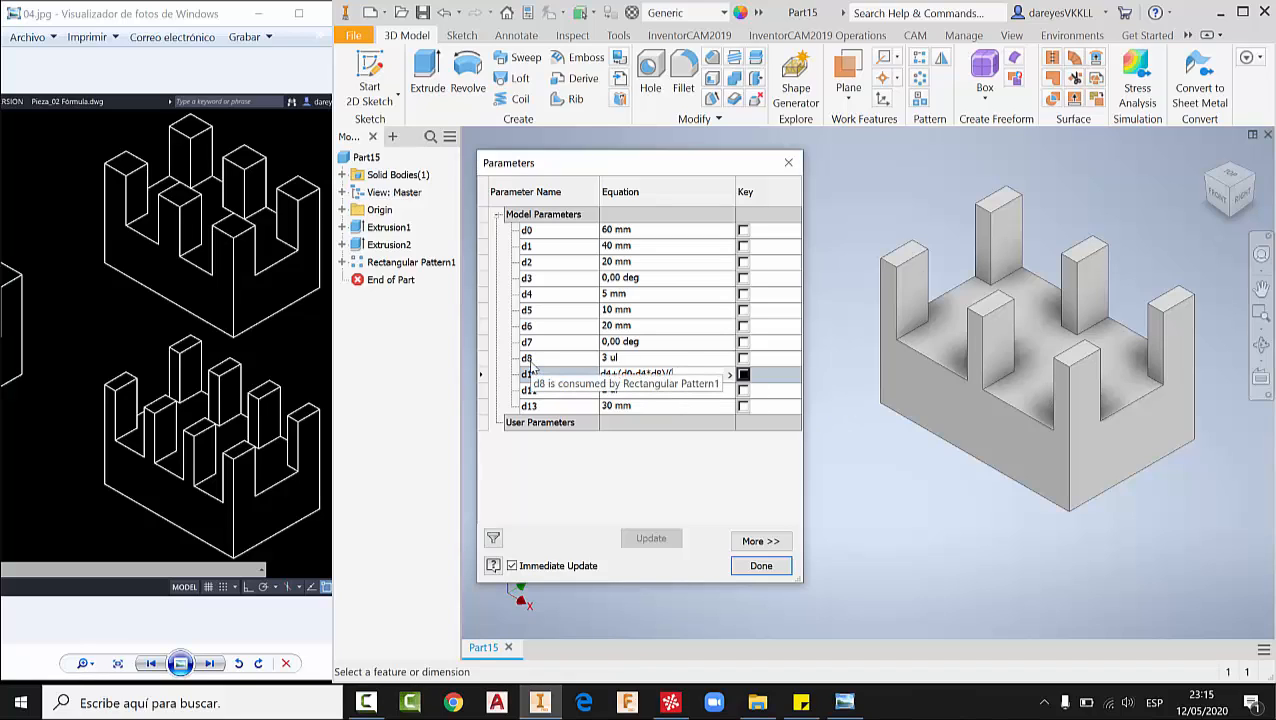
text(d8-)
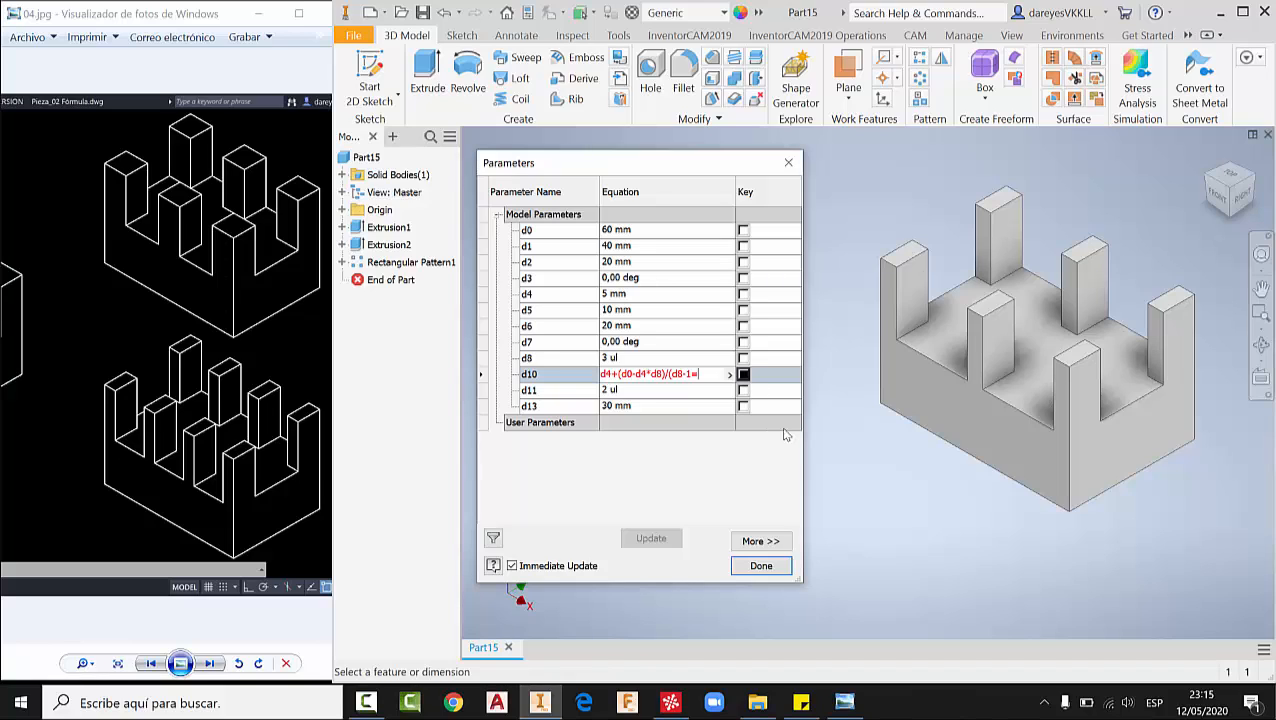
text(1))
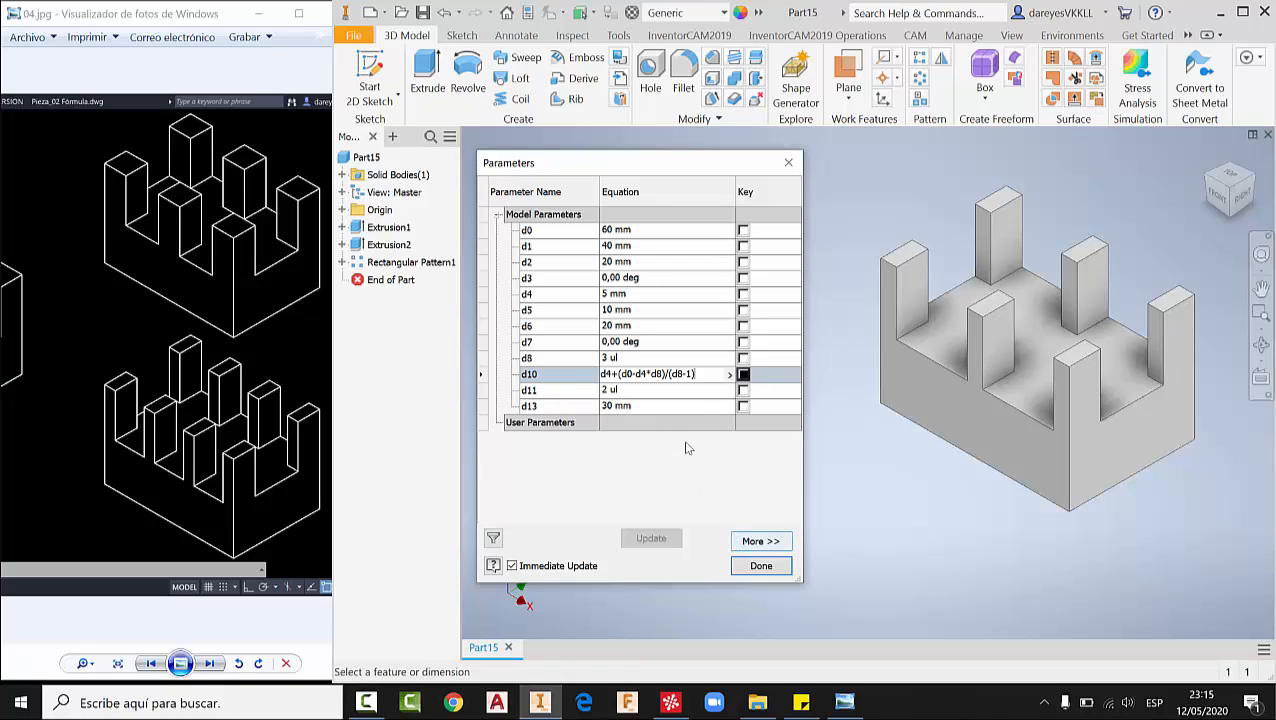
drag(704, 374, 535, 376)
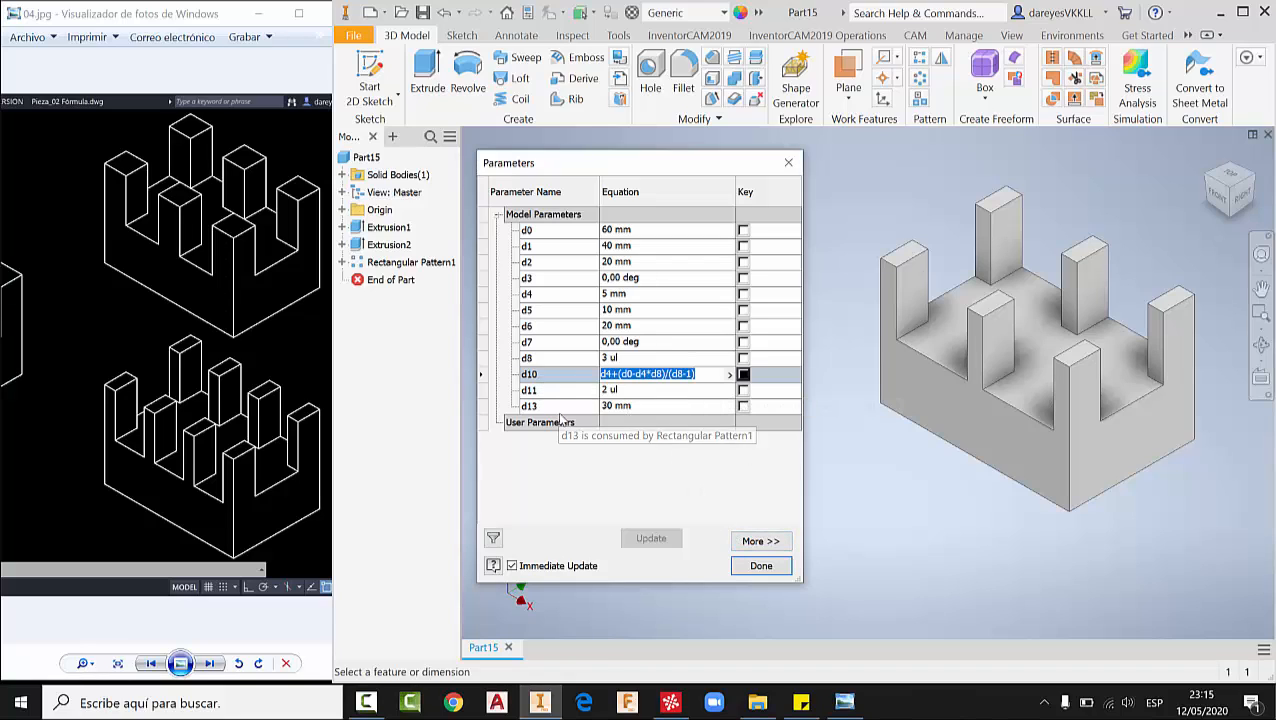
click(759, 568)
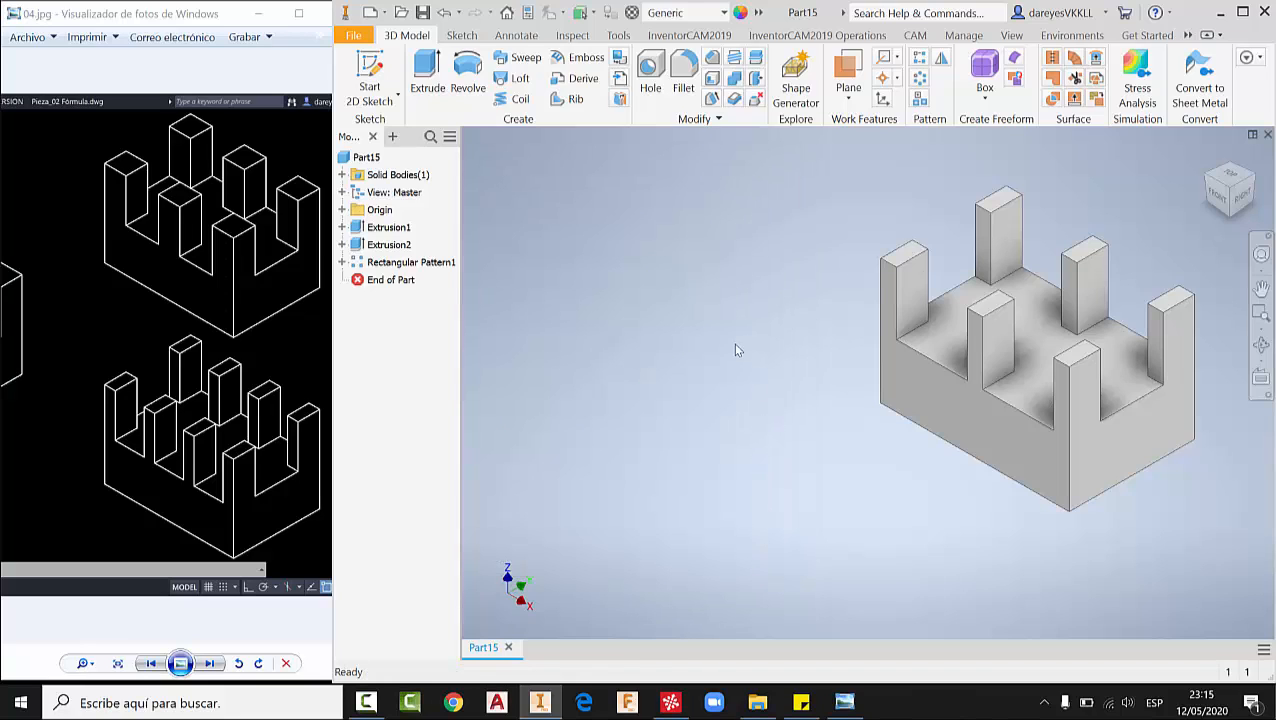
- Reopen the Parameters table and set d8, the number of posts along the block's length, to 4
click(758, 12)
click(893, 34)
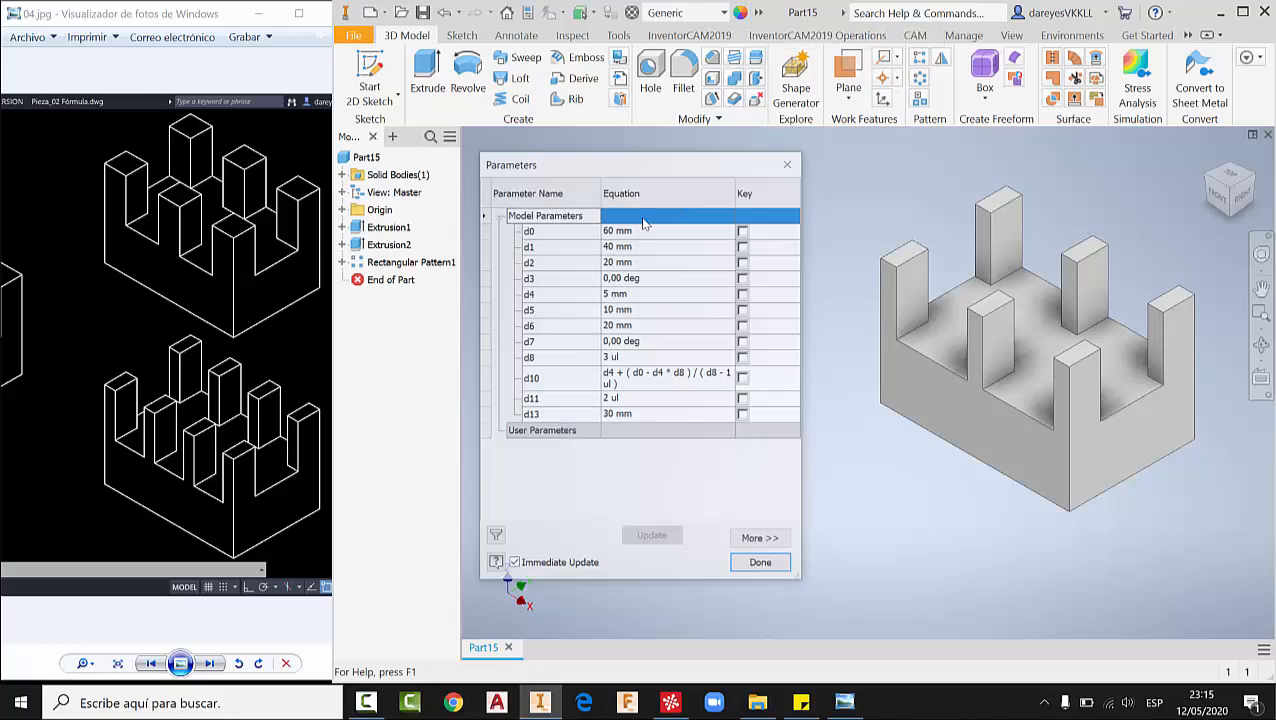
click(622, 358)
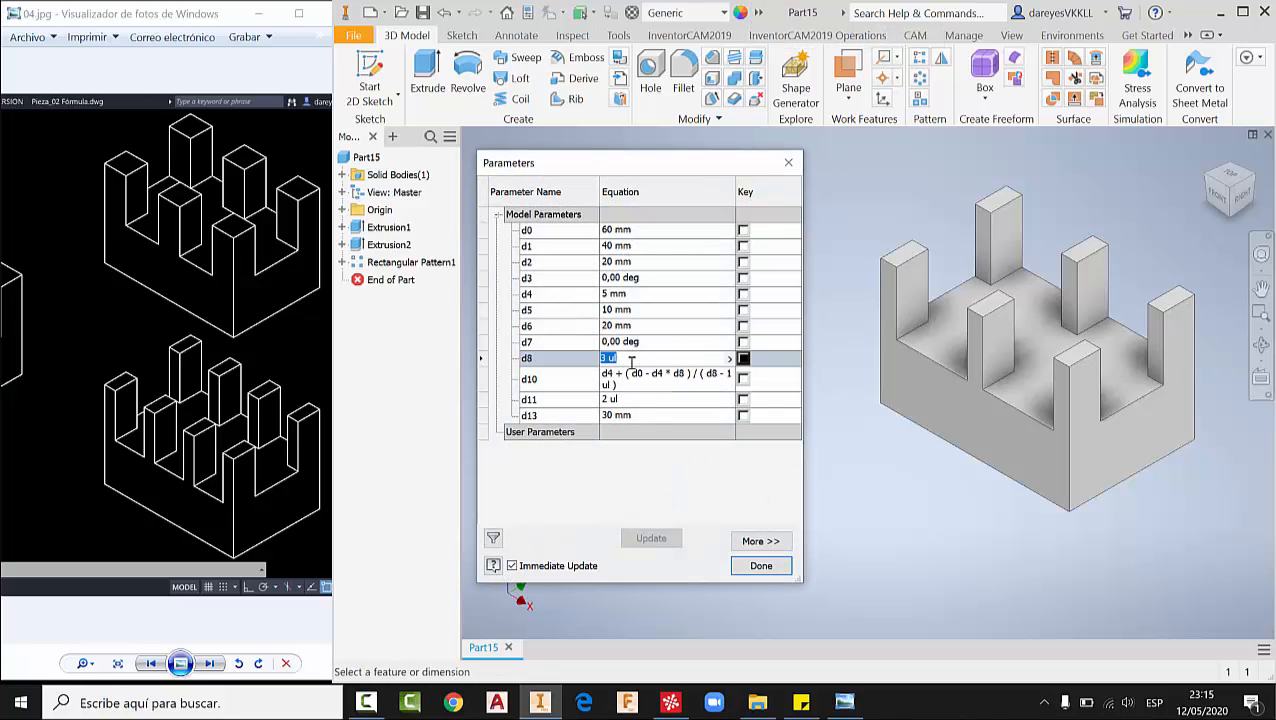
text(4)
key(Return)
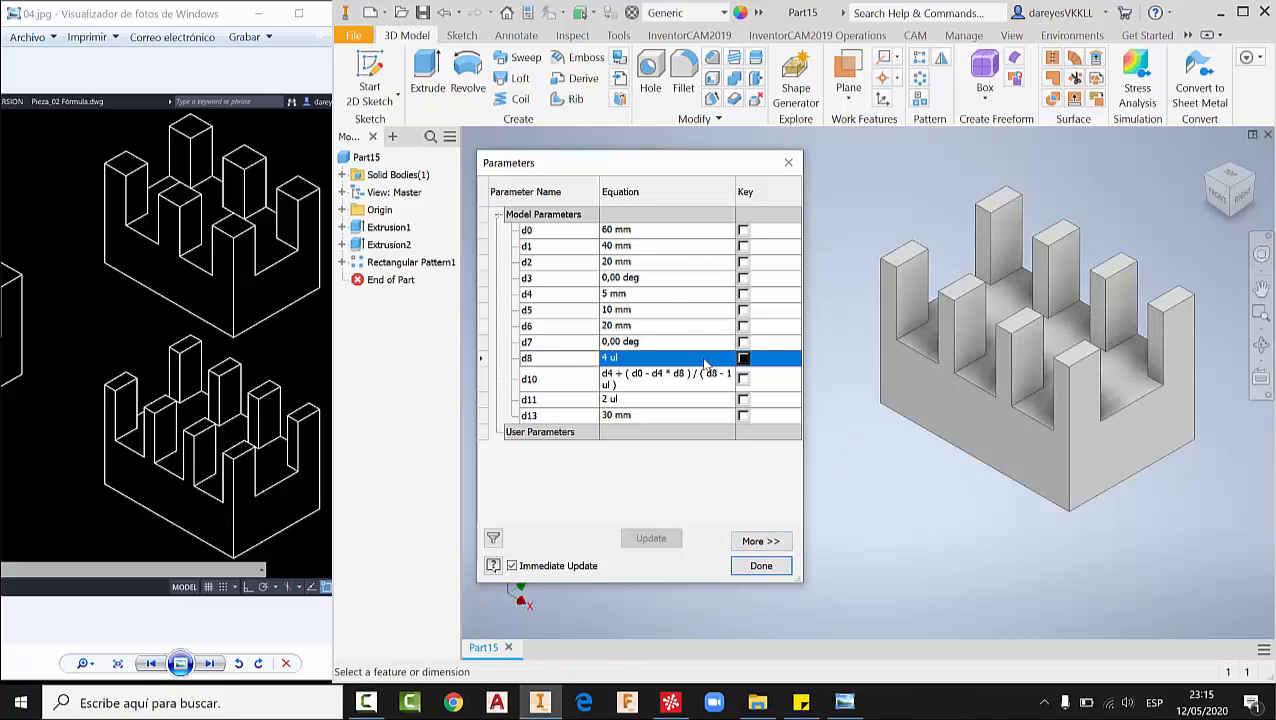
- Set the block's length parameter d0 to 100 mm and open the equation of d4 for editing
click(630, 229)
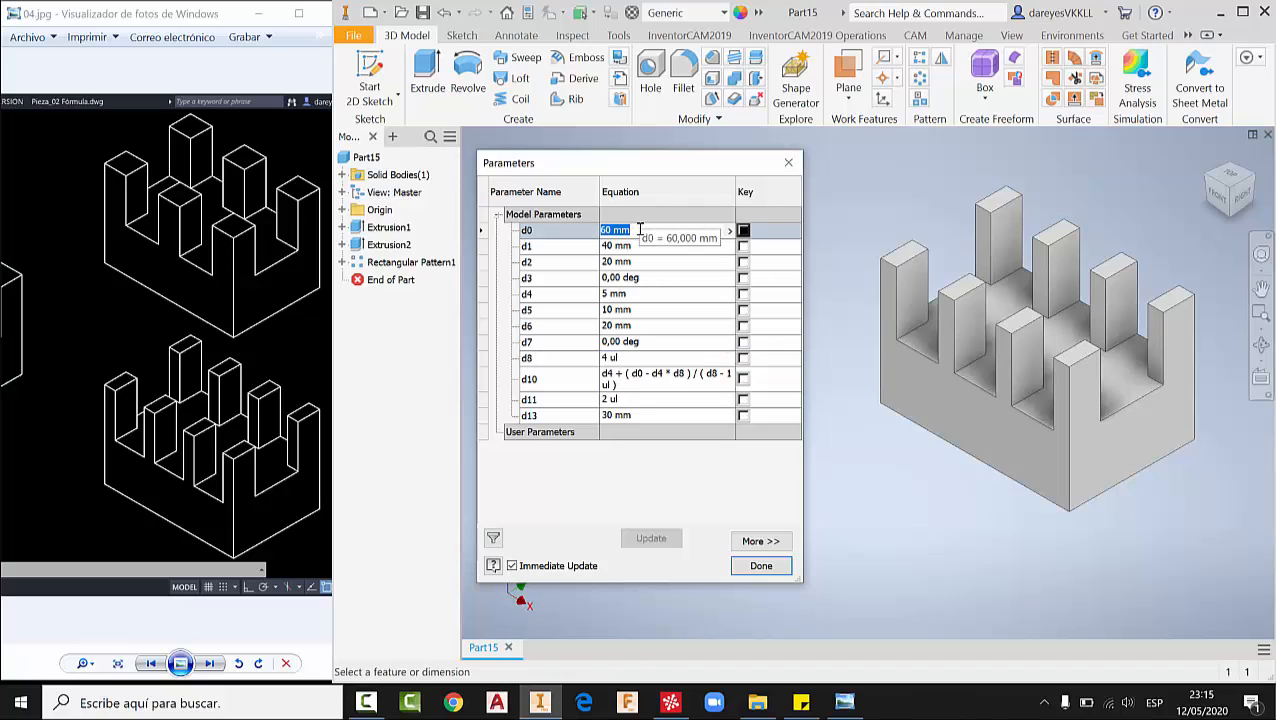
text(100)
click(634, 294)
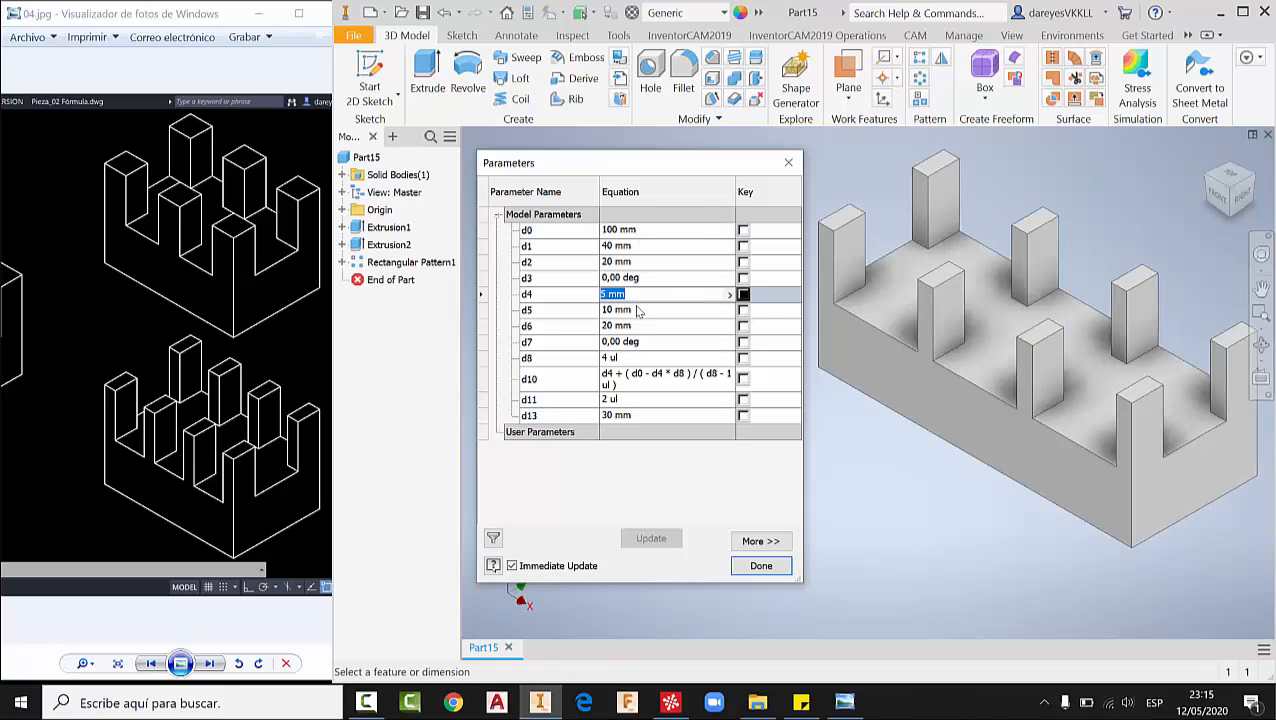
- Set model parameter d4 to 12.7 mm and the block's length parameter d0 to 60 mm
text(12.7)
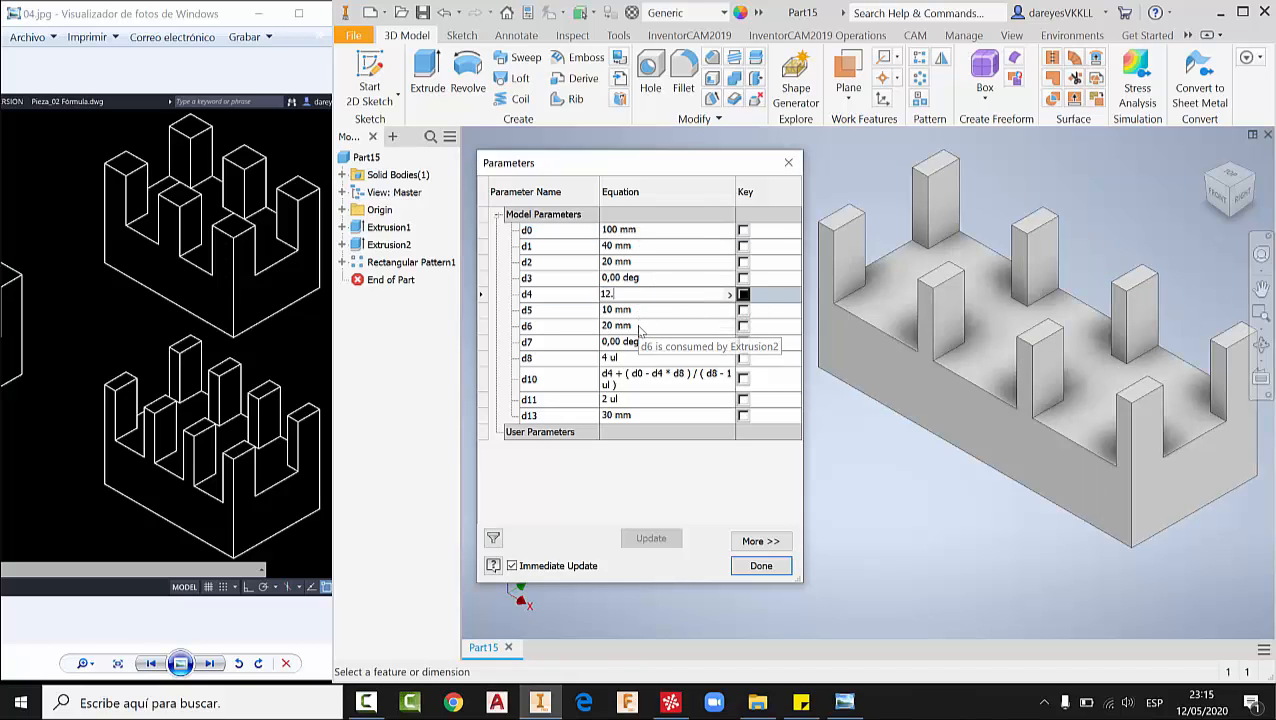
click(662, 231)
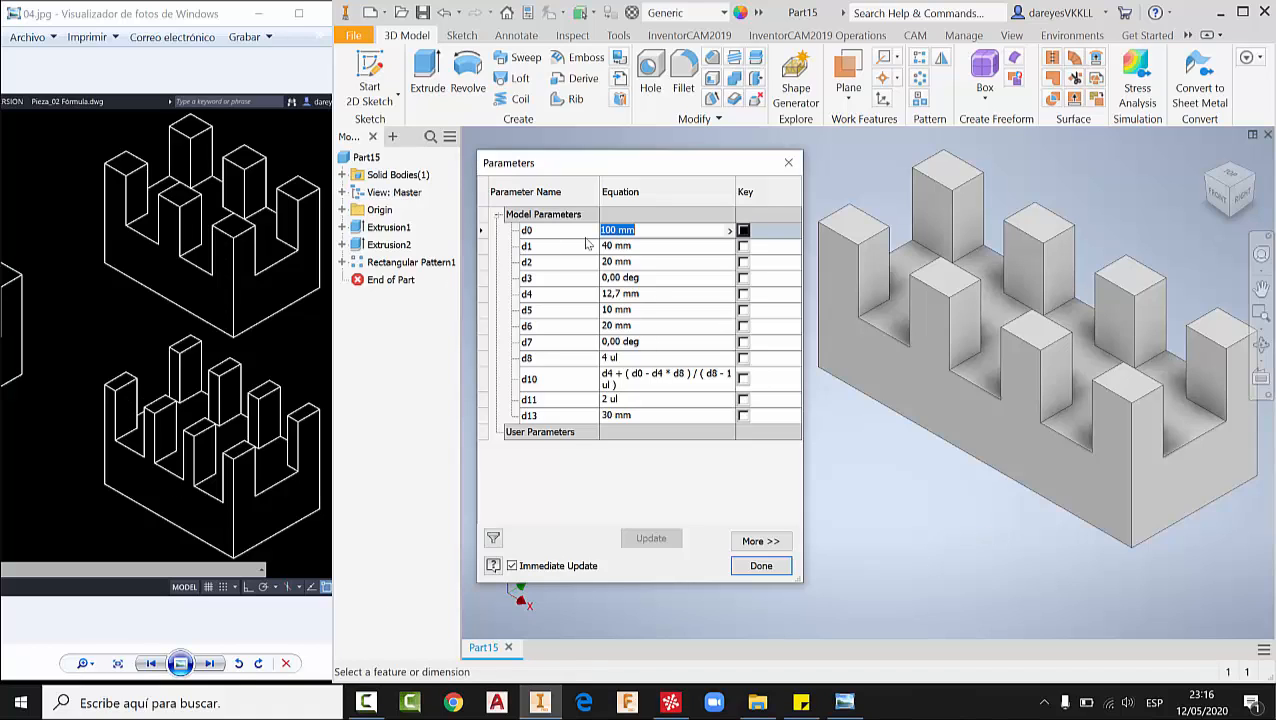
text(60)
click(628, 358)
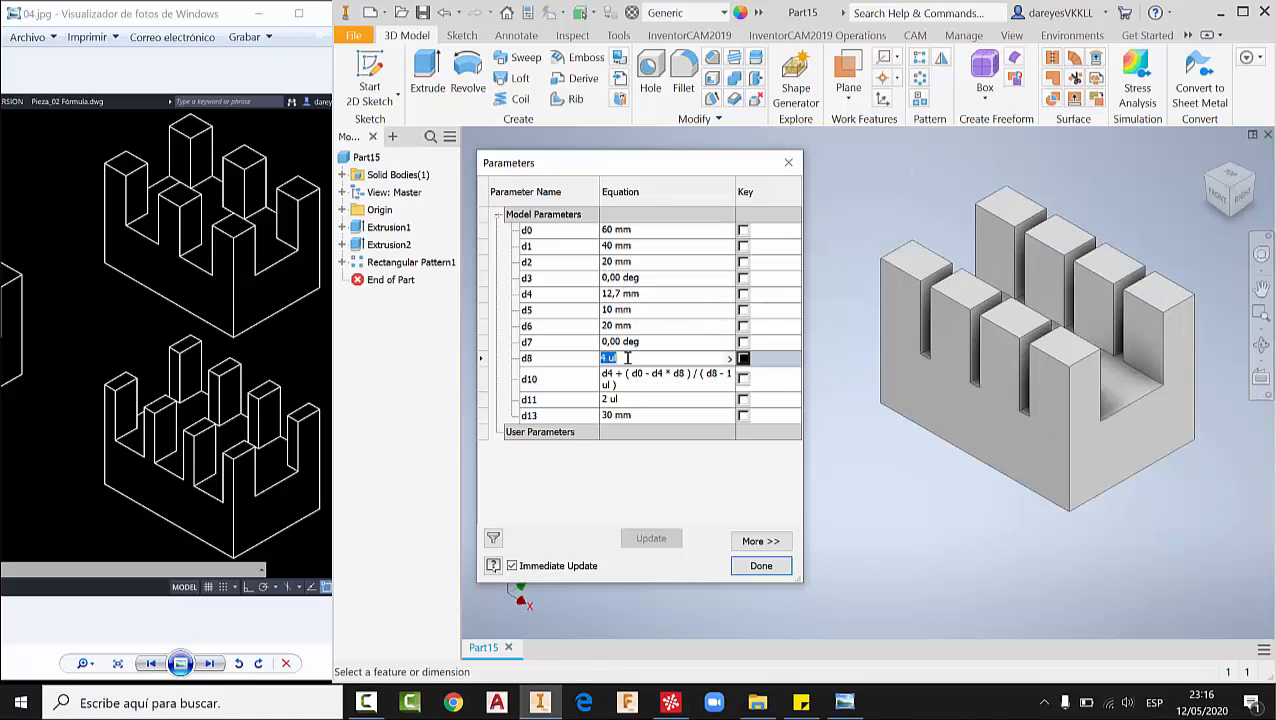
- Set parameter d4 to 5 mm and close the parameter table
click(649, 294)
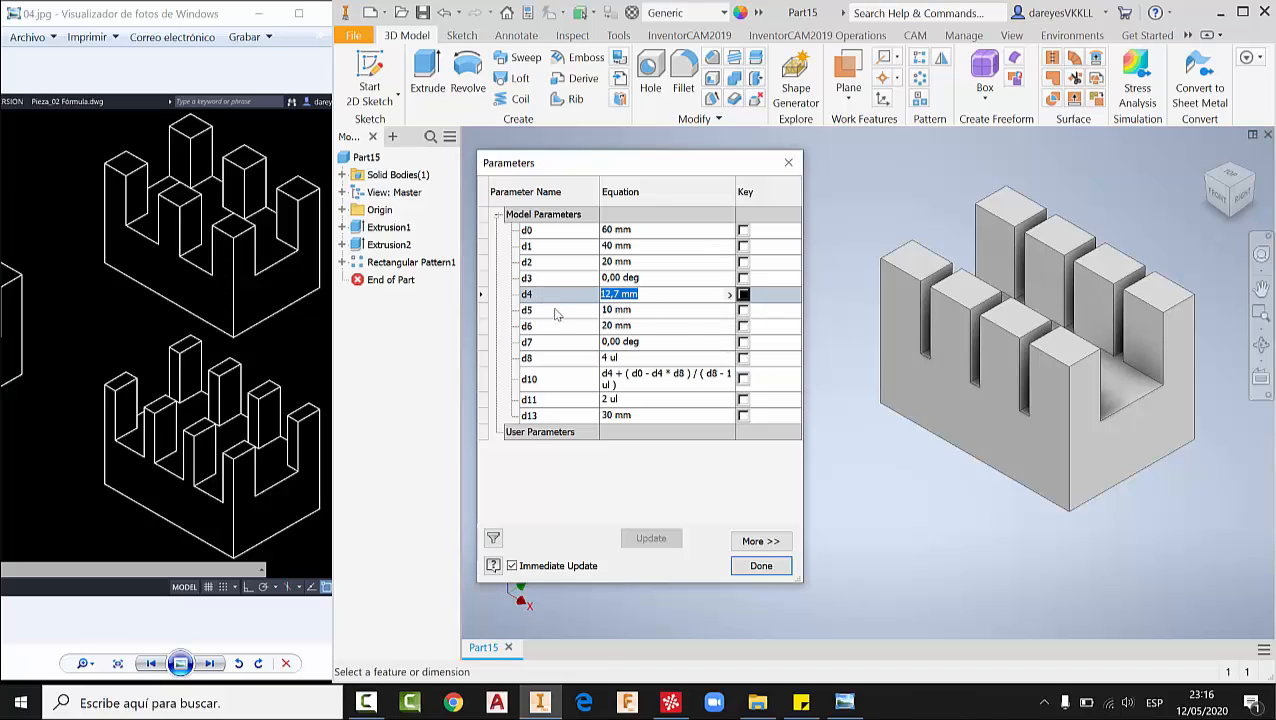
text(5)
click(619, 279)
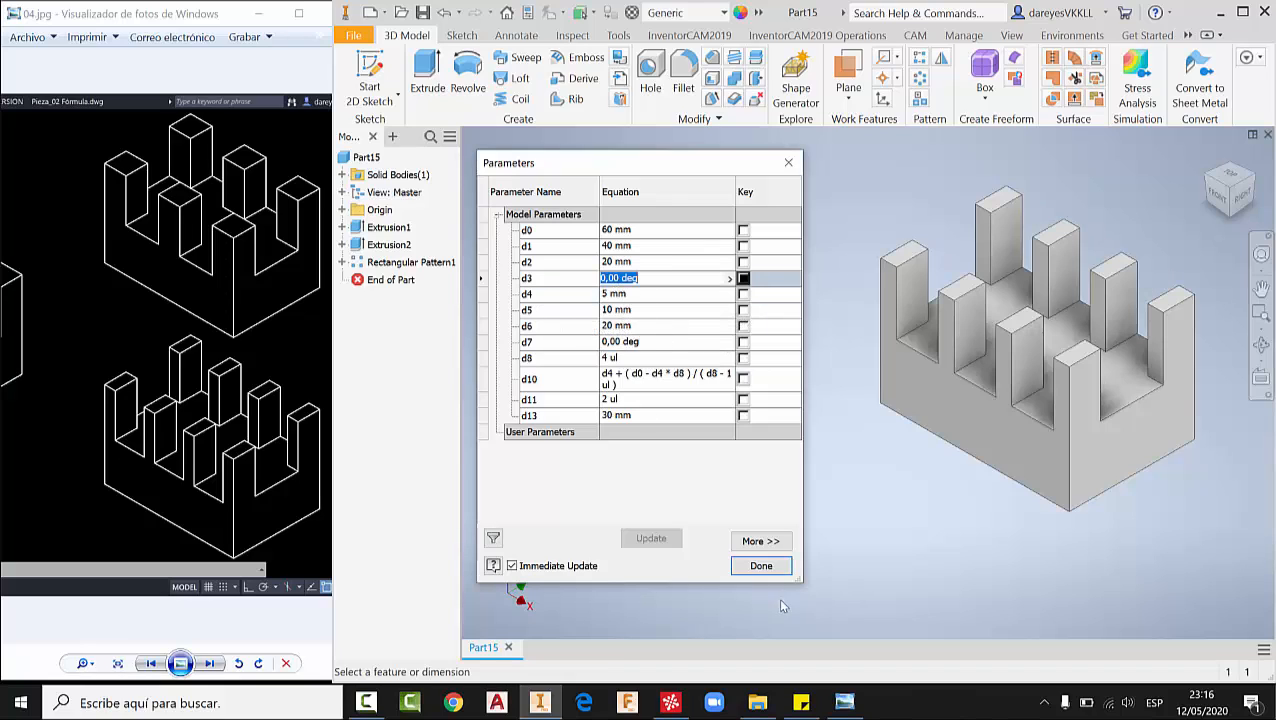
click(763, 566)
middle_click(828, 311)
middle_click(828, 311)
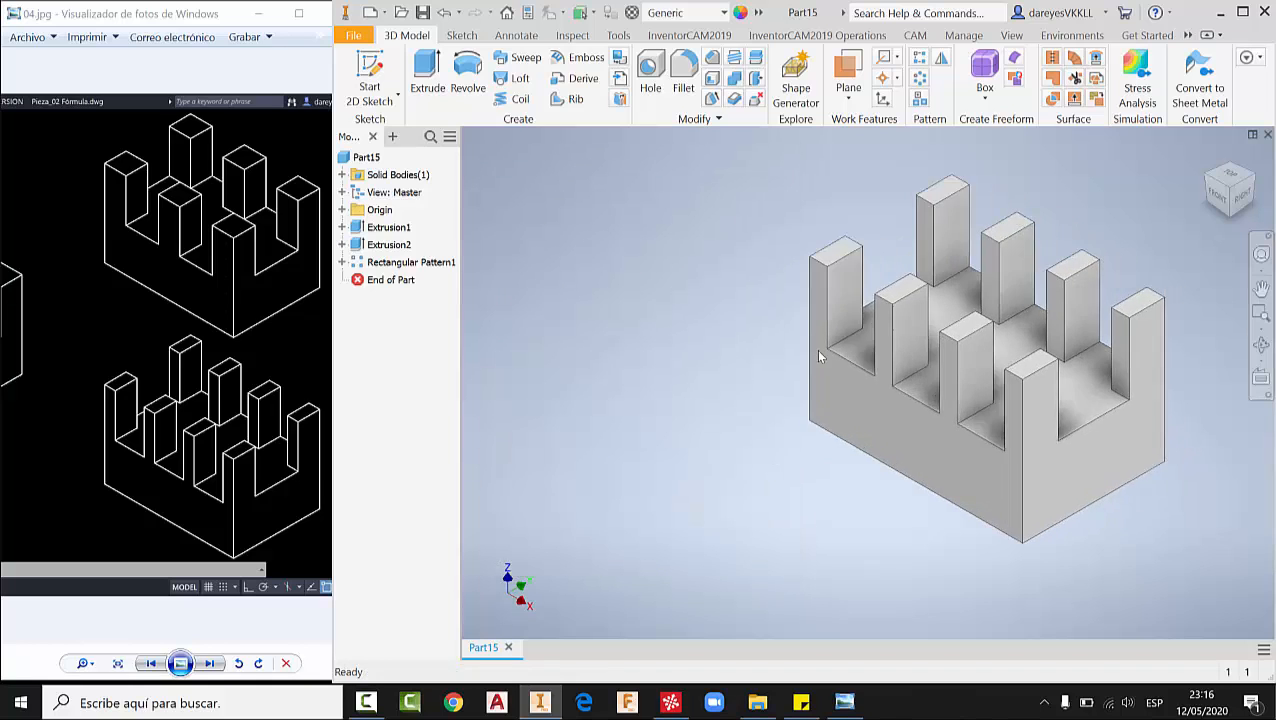
- Save the part as 03 in the Respaldo folder
click(422, 14)
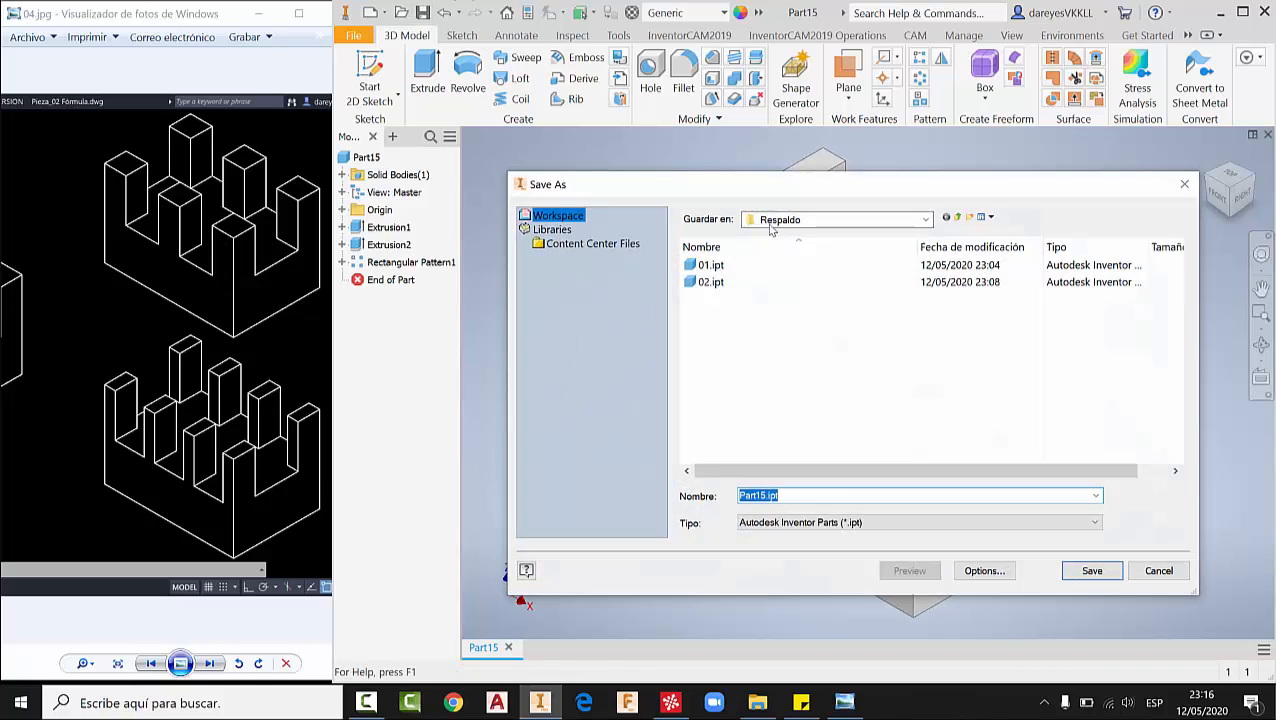
text(03)
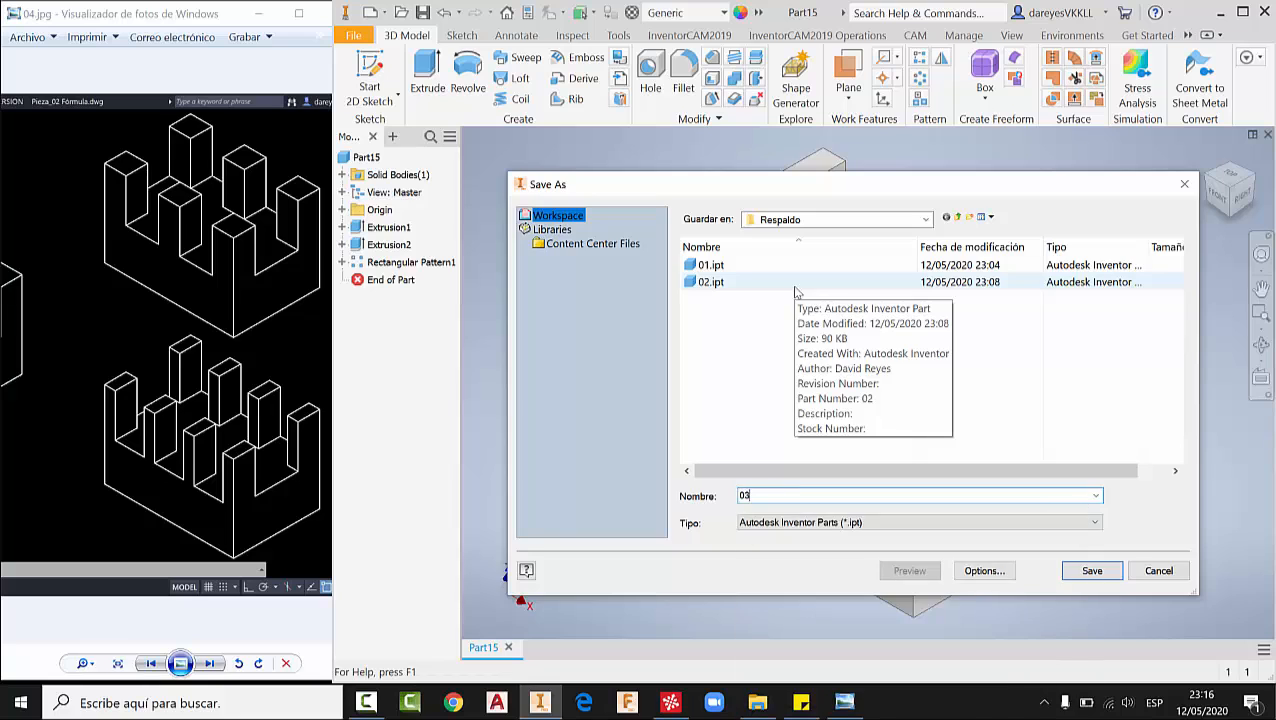
key(Return)
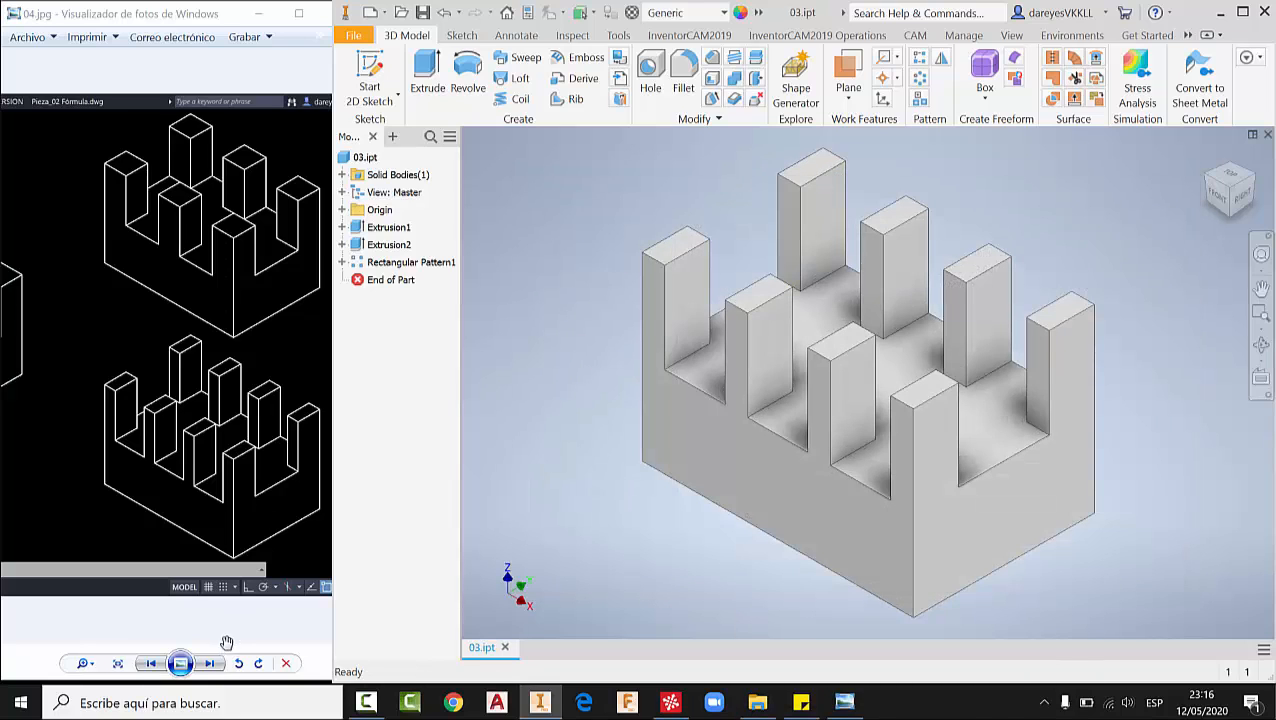
- Advance the reference images to 07.jpg and examine the DIN 7 pin drawing and the highlighted column for size 3
click(209, 663)
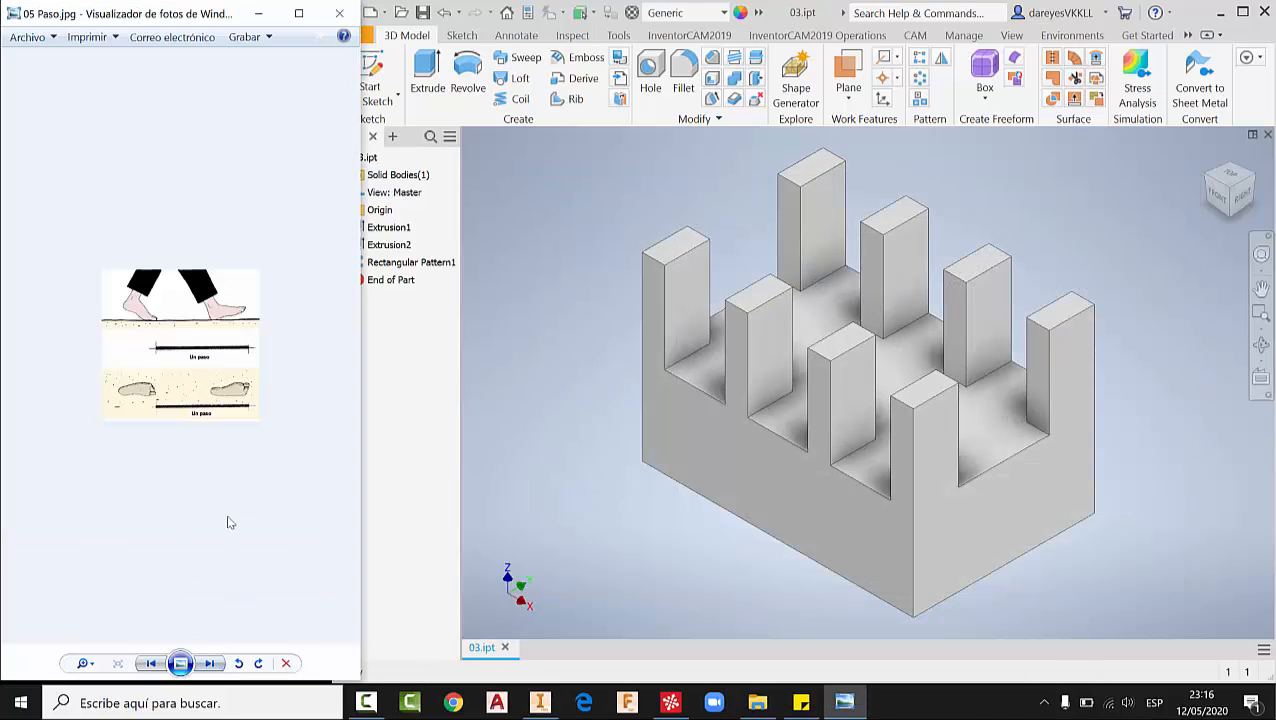
click(209, 663)
scroll(198, 326, up, 2)
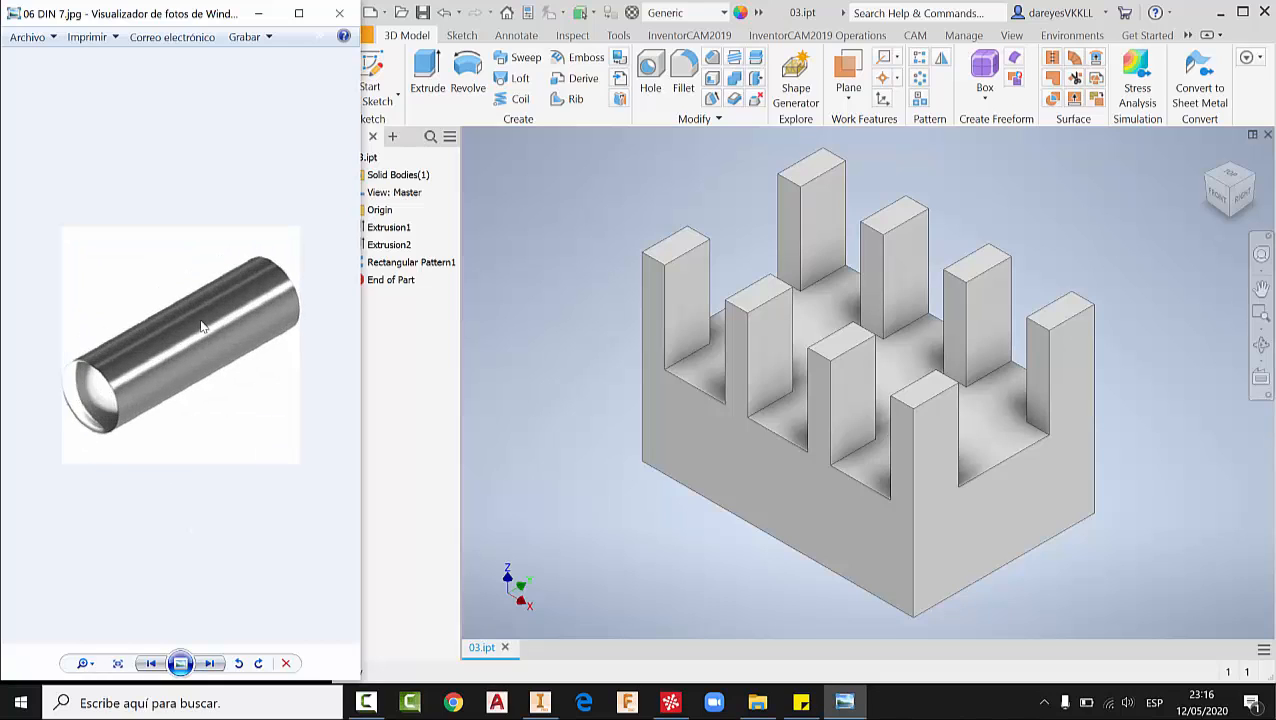
scroll(201, 326, up, 1)
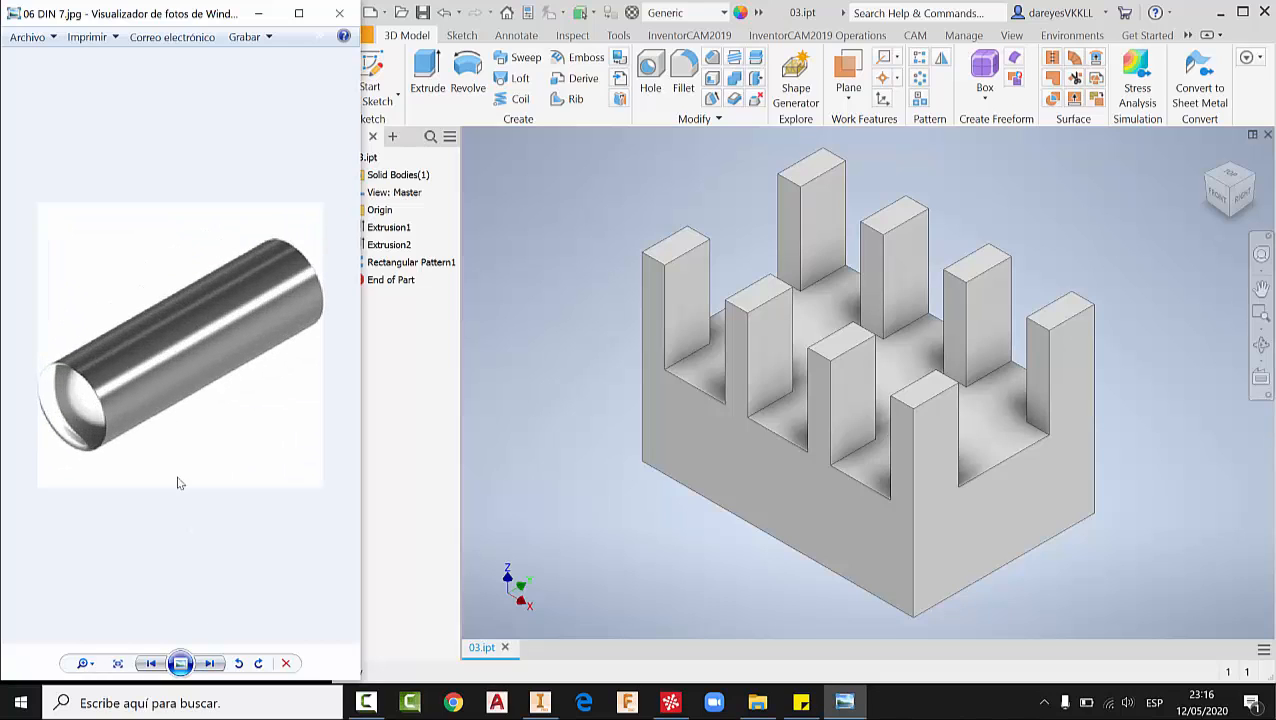
click(209, 663)
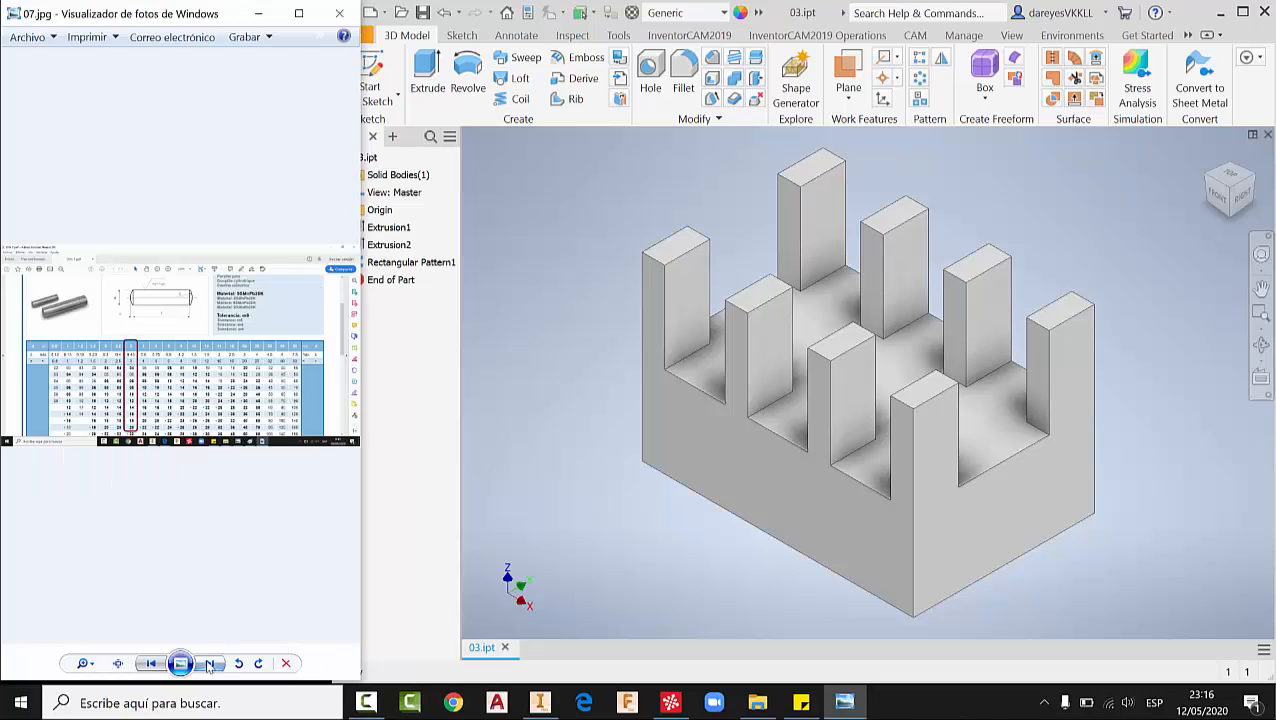
scroll(148, 372, up, 4)
scroll(148, 372, up, 2)
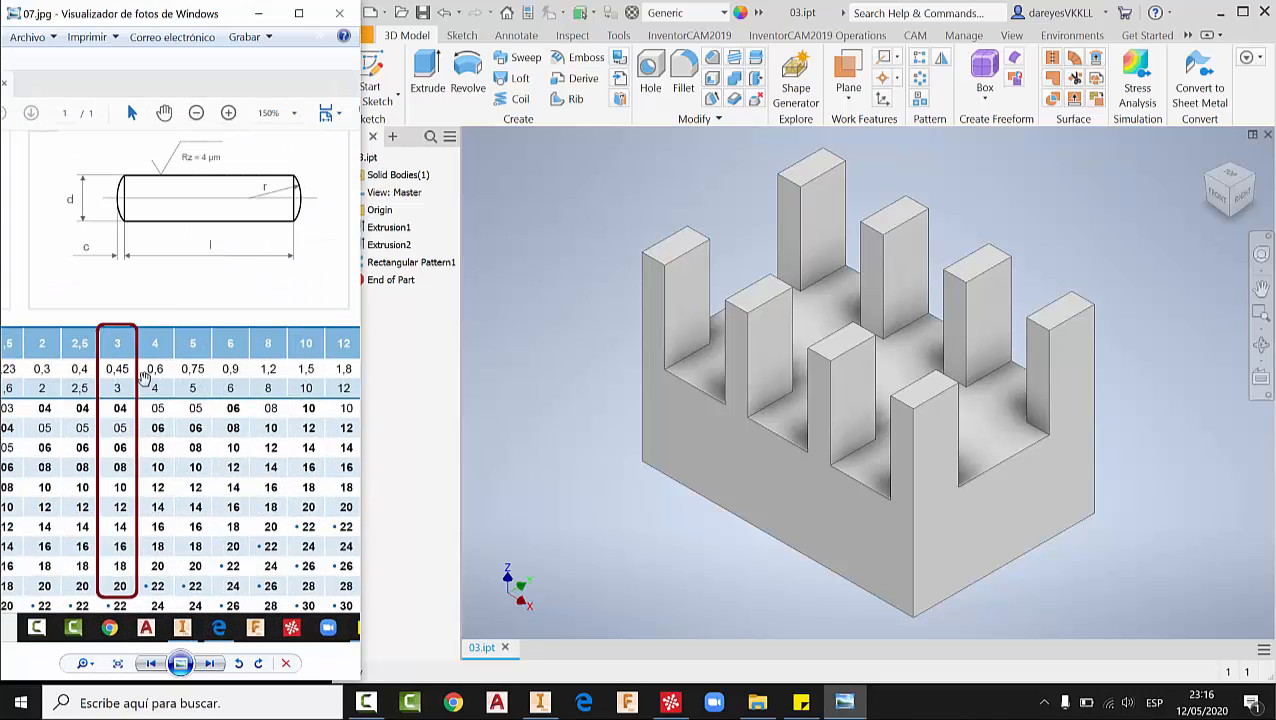
drag(141, 345, 248, 316)
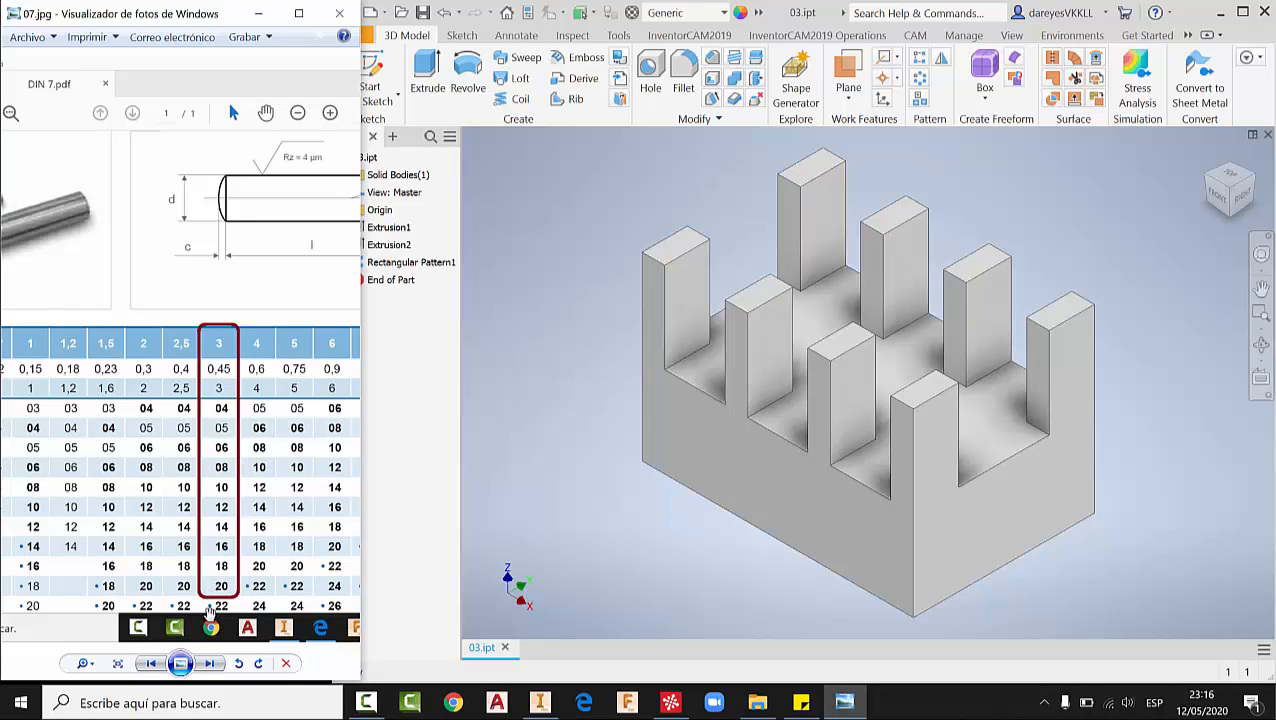
drag(220, 456, 182, 449)
drag(220, 351, 157, 357)
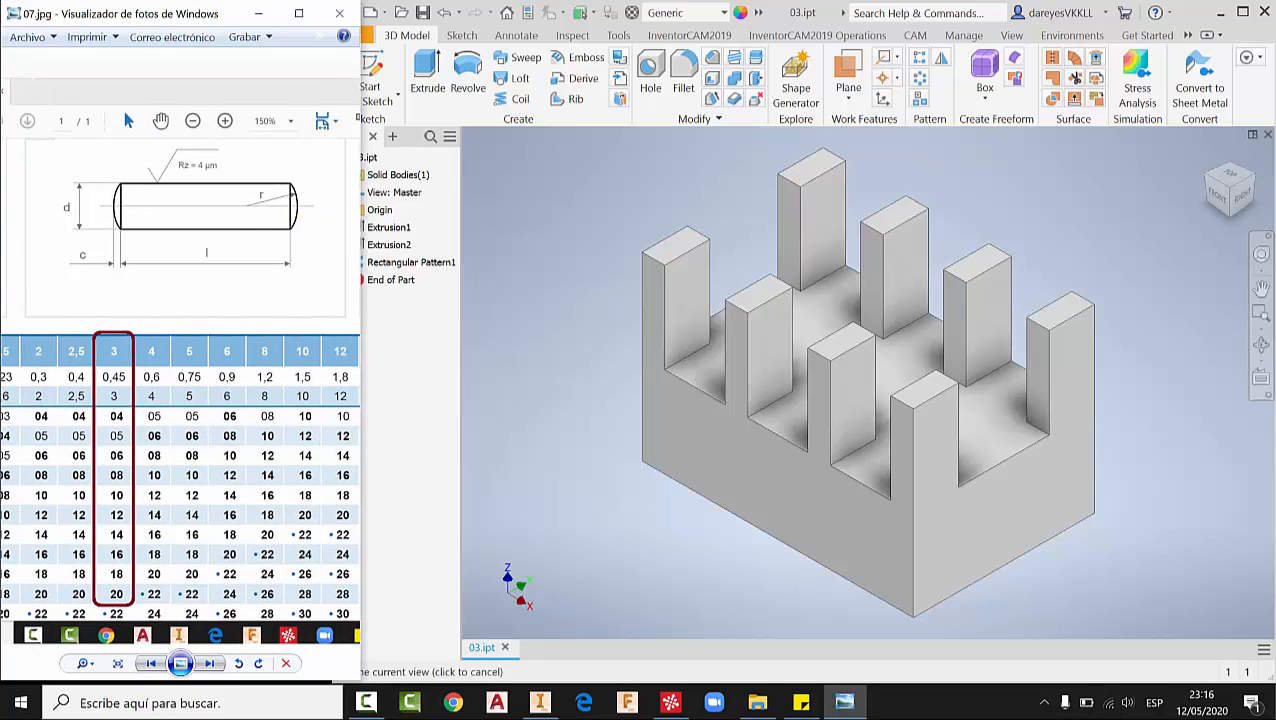
- Close the saved part 03 and create a new part file
click(1267, 137)
key(ctrl+n)
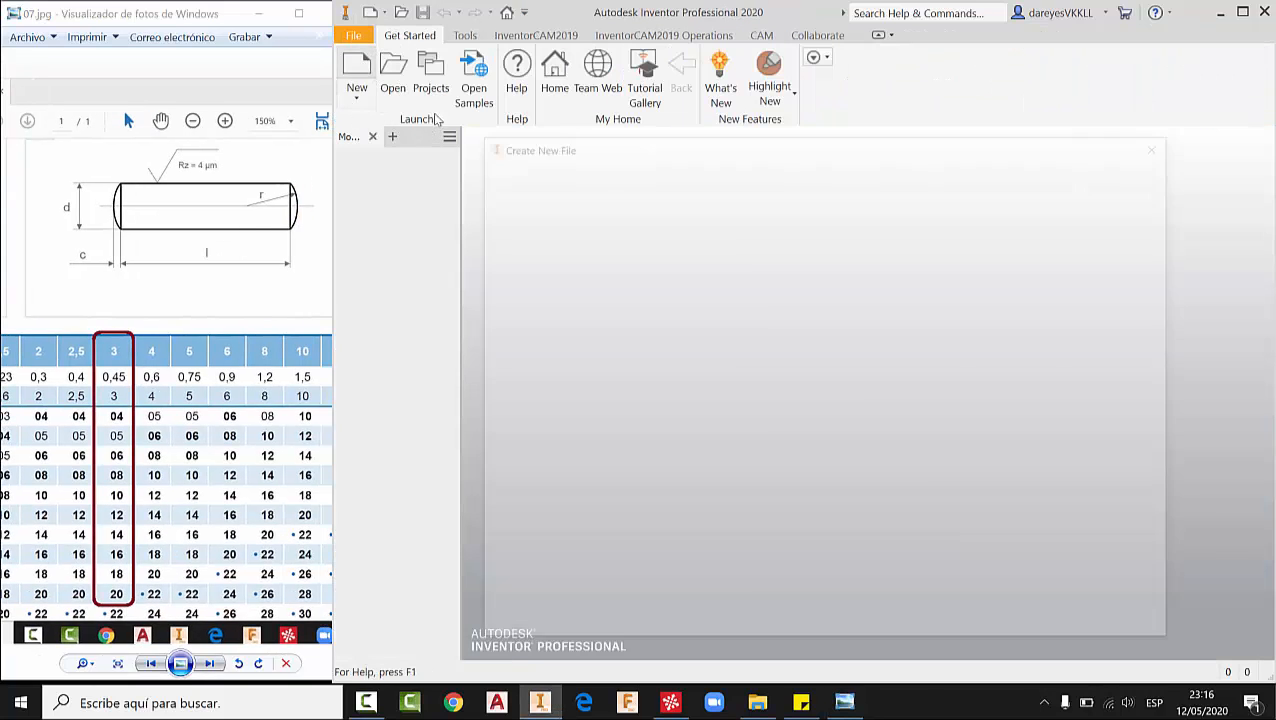
double_click(762, 236)
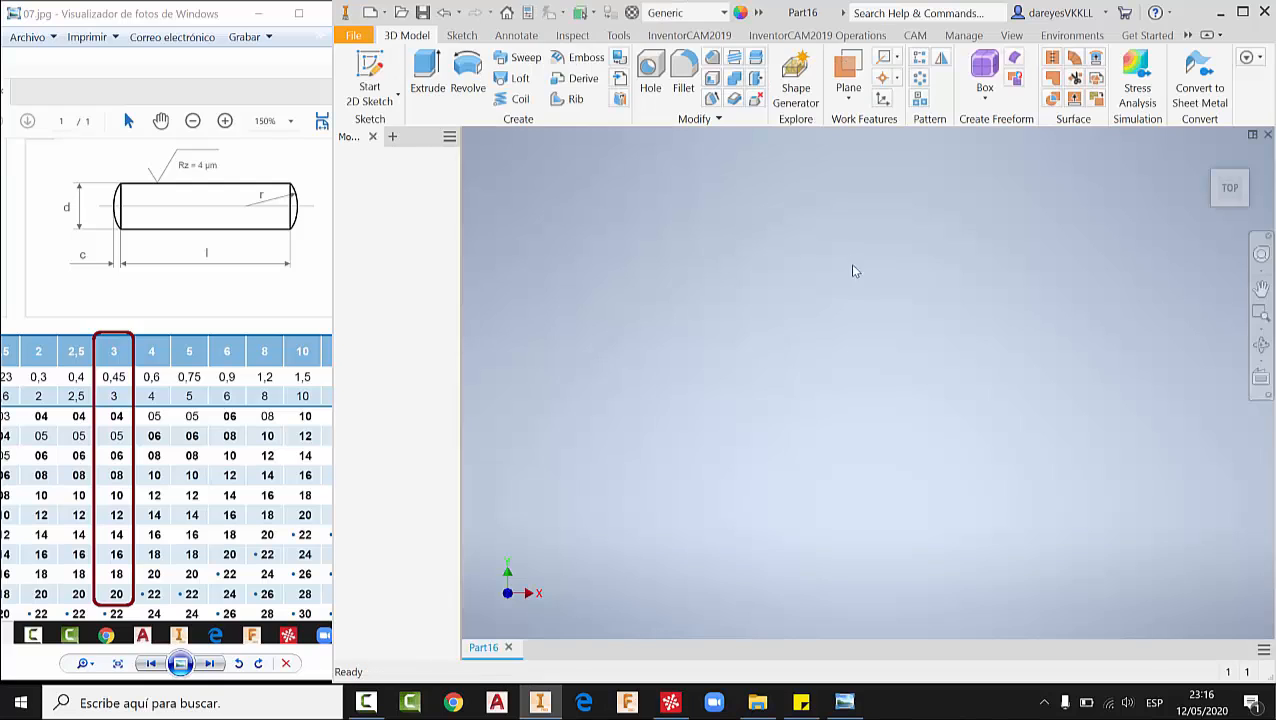
- Start a sketch on the YZ plane and draw a horizontal line above the origin for the pin's upper edge
key(s)
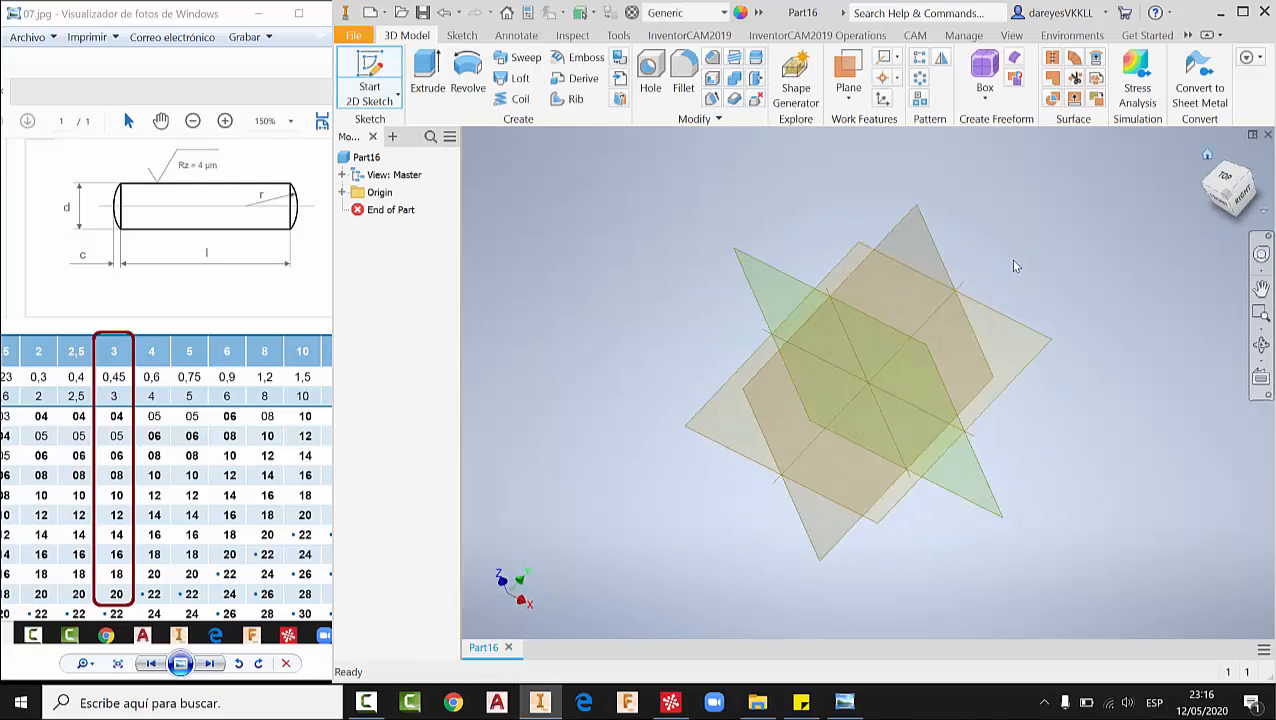
click(958, 295)
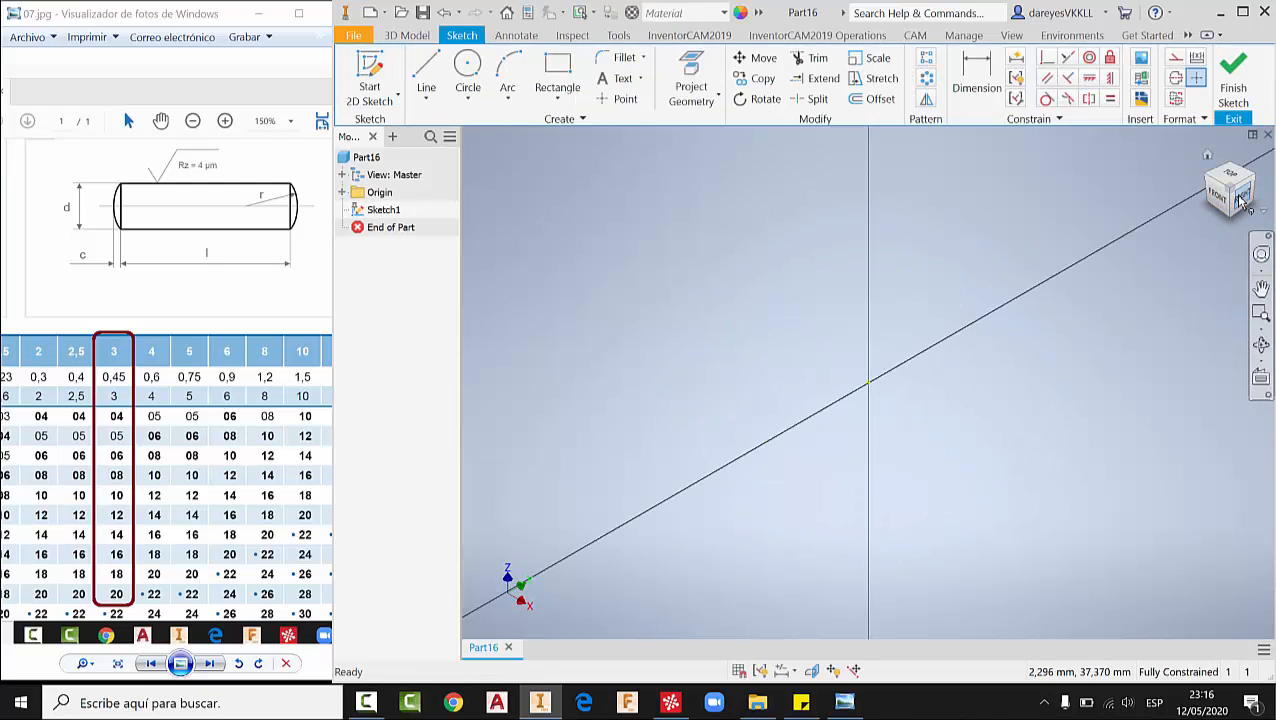
key(l)
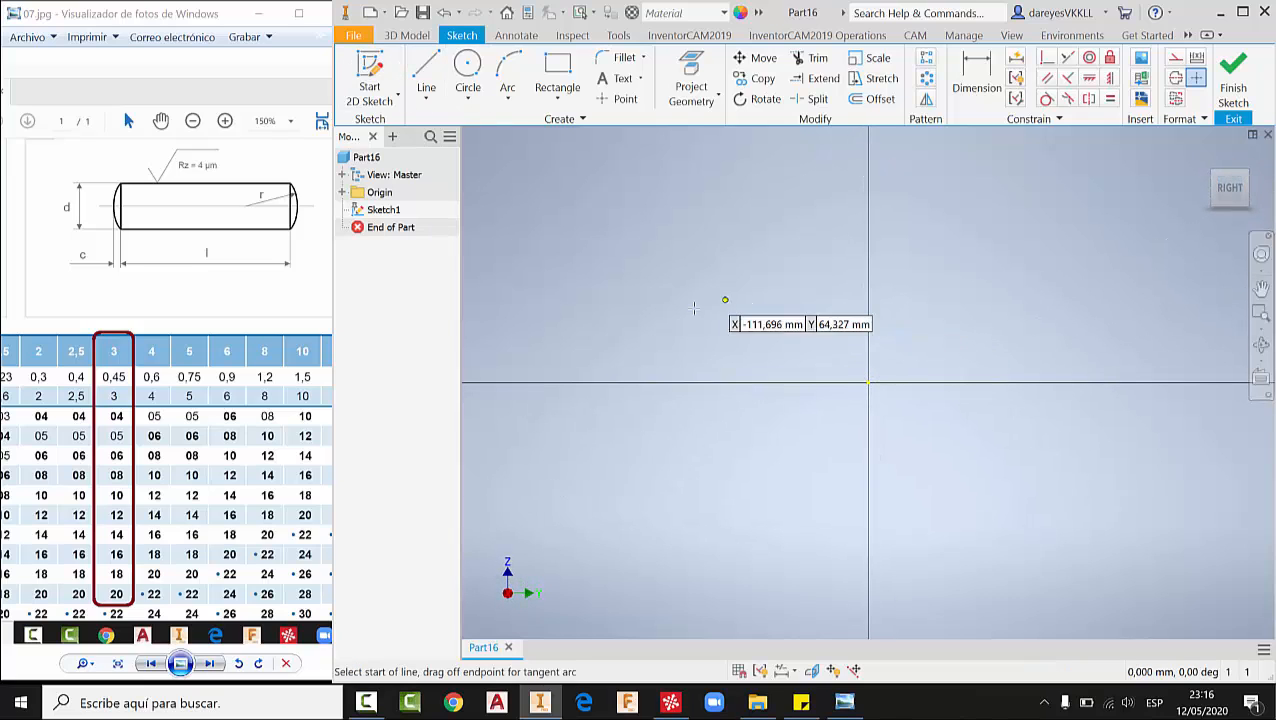
click(669, 301)
click(1055, 301)
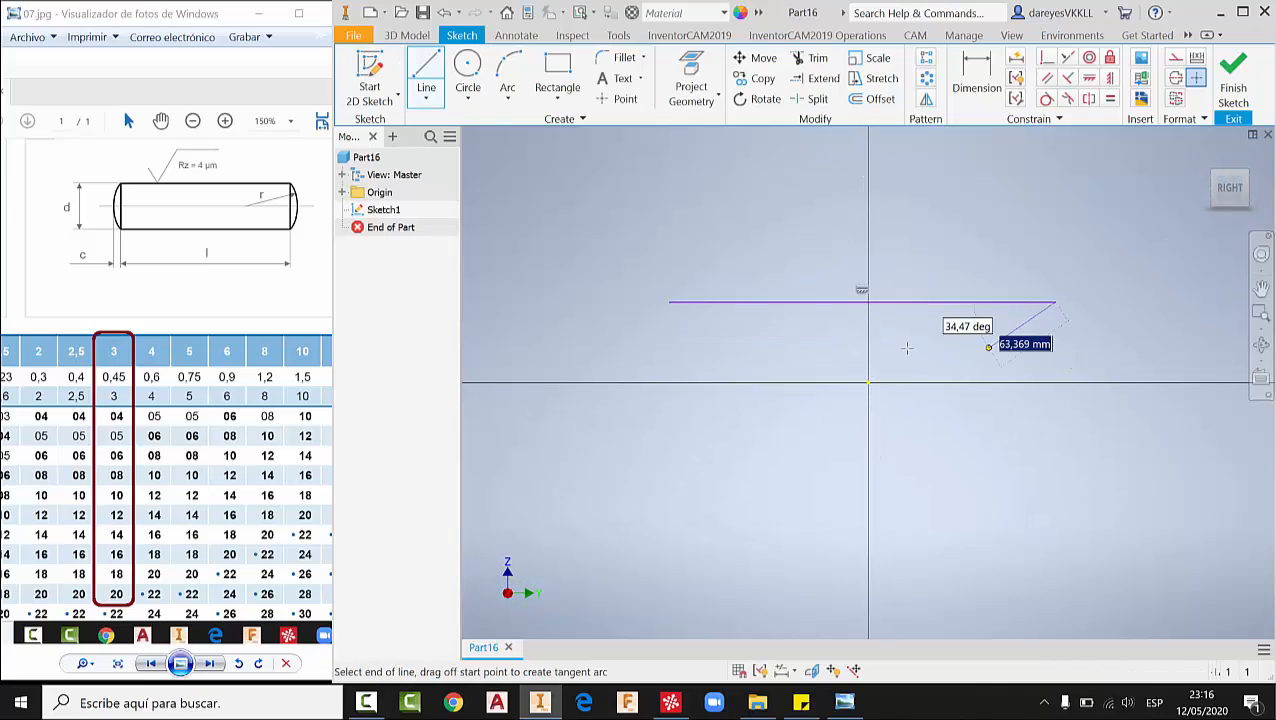
key(Escape)
- Sketch a longer horizontal line, about 348 mm, between the upper line and the horizontal axis
key(l)
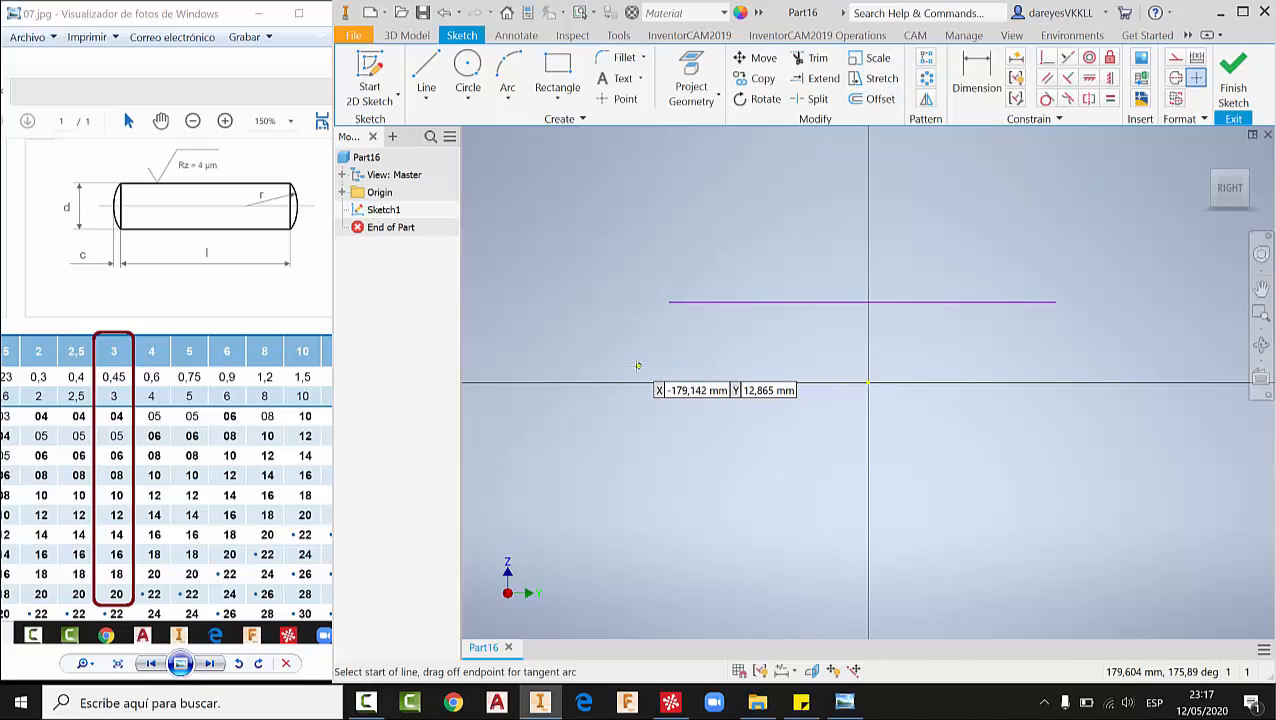
click(636, 365)
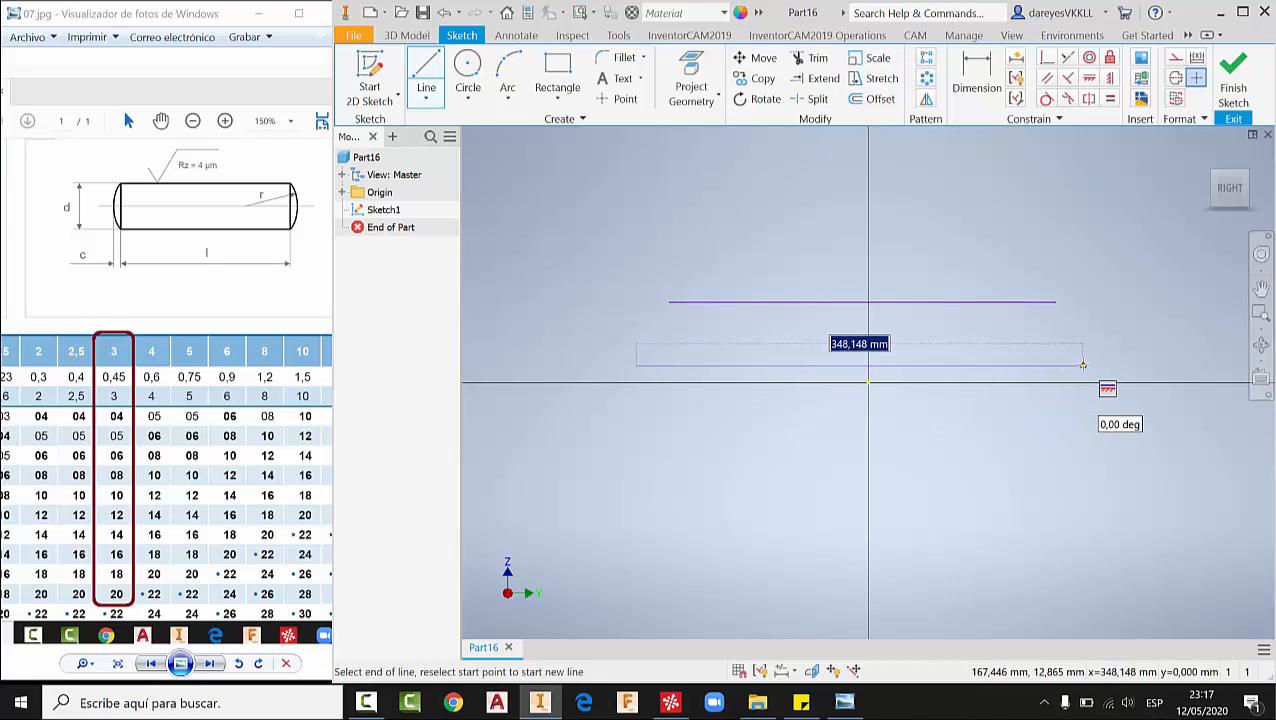
click(1083, 365)
key(Escape)
- Draw an outward-bulging three-point arc joining the left ends of the two lines, with its ends about 56 mm apart
click(510, 72)
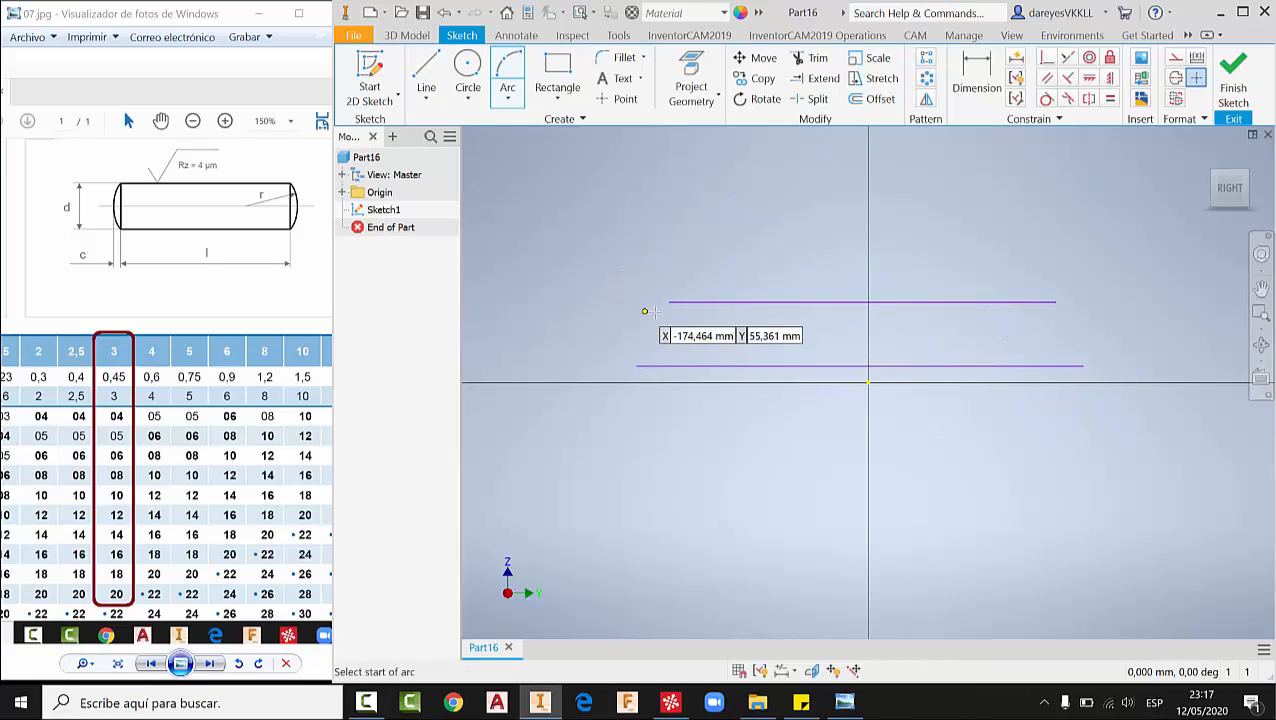
click(669, 301)
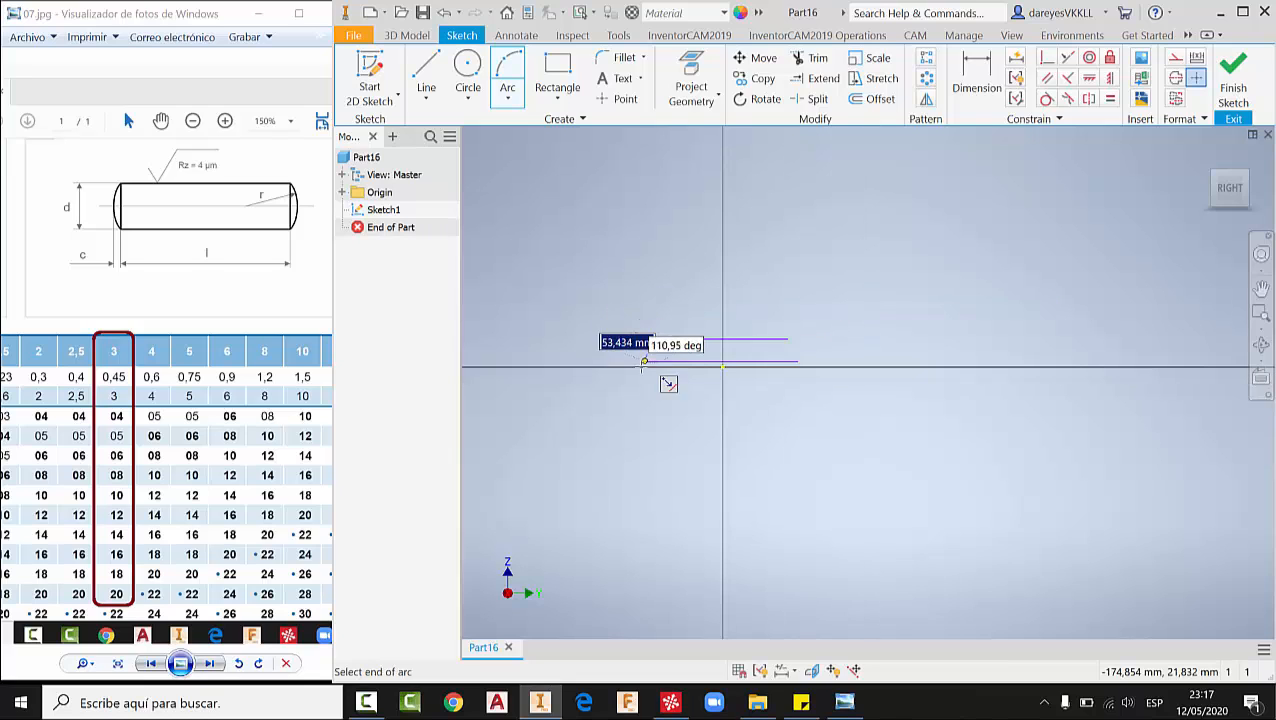
scroll(645, 362, down, 5)
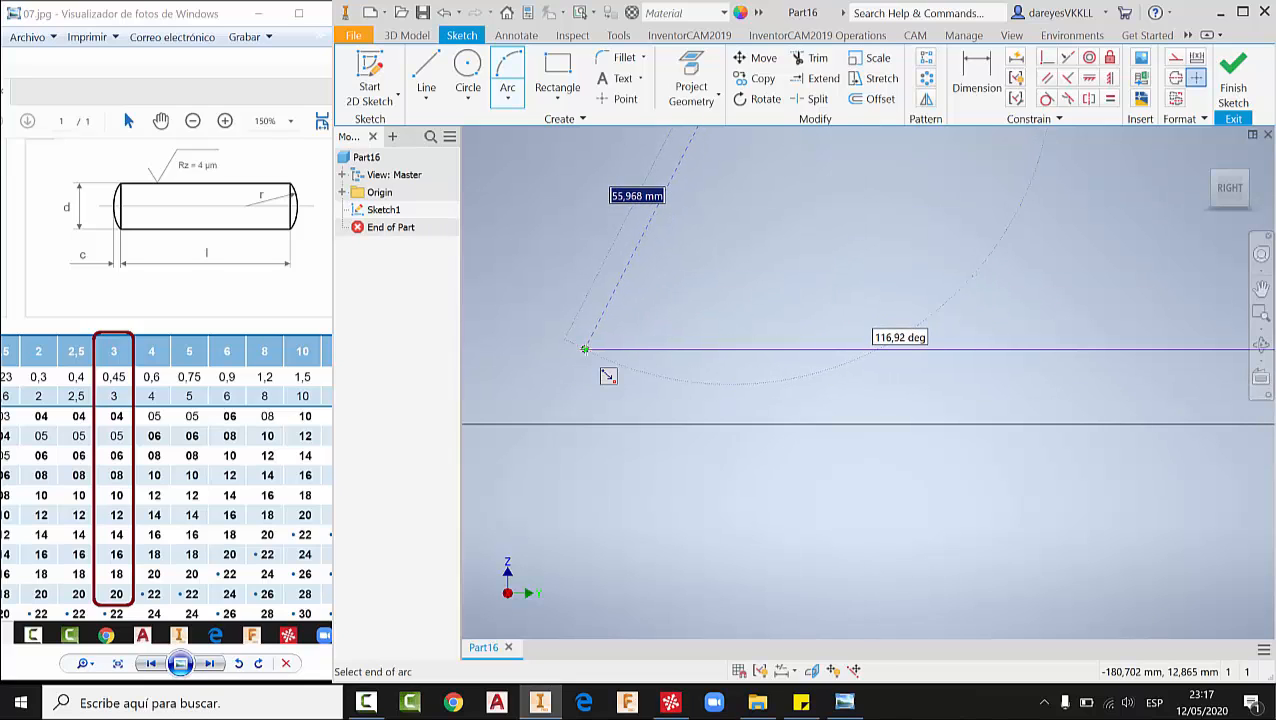
click(584, 350)
scroll(637, 331, up, 3)
click(633, 251)
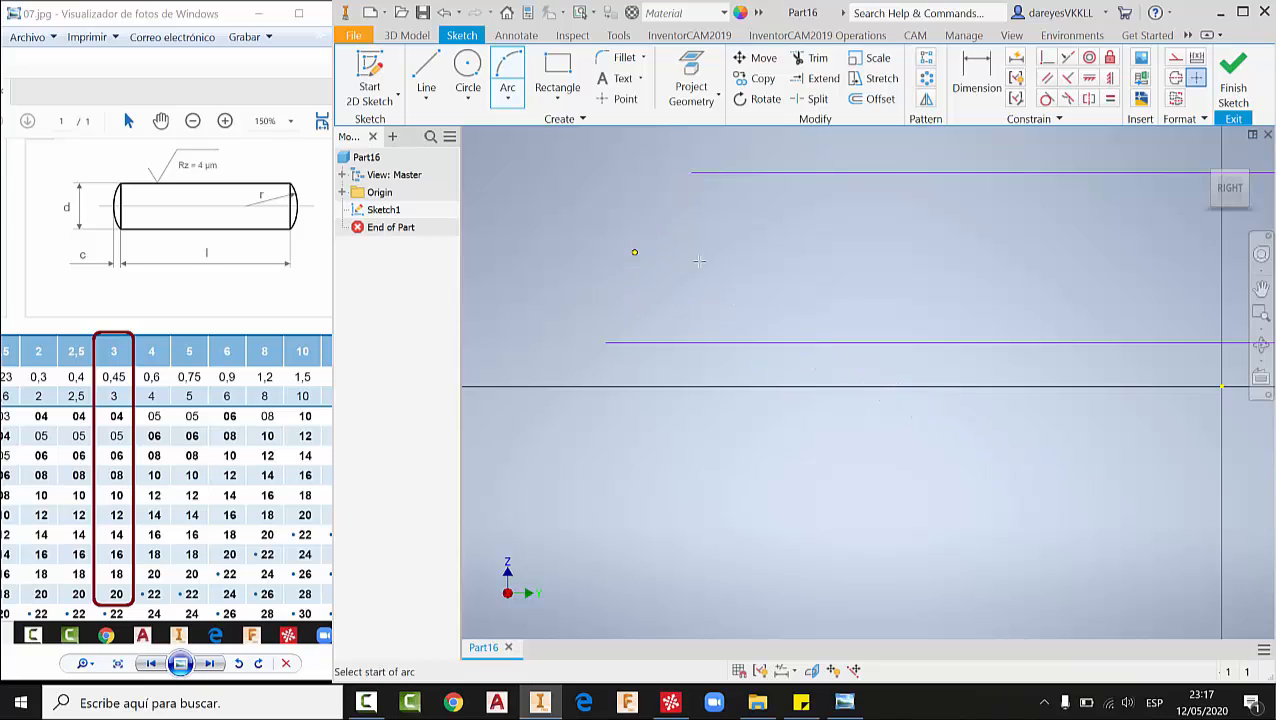
- Draw an outward-bulging three-point arc between the right ends of the upper and lower lines
scroll(792, 287, up, 3)
middle_drag(798, 288, 666, 317)
middle_drag(1149, 285, 1008, 305)
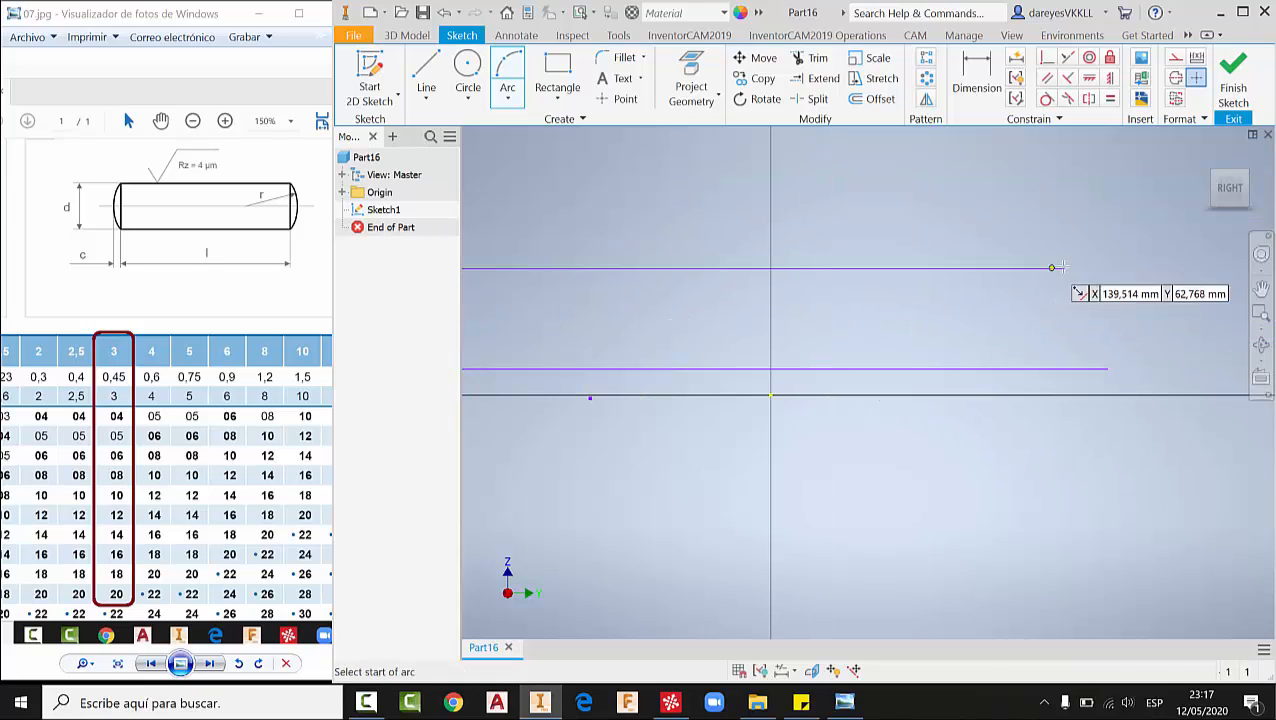
click(1065, 268)
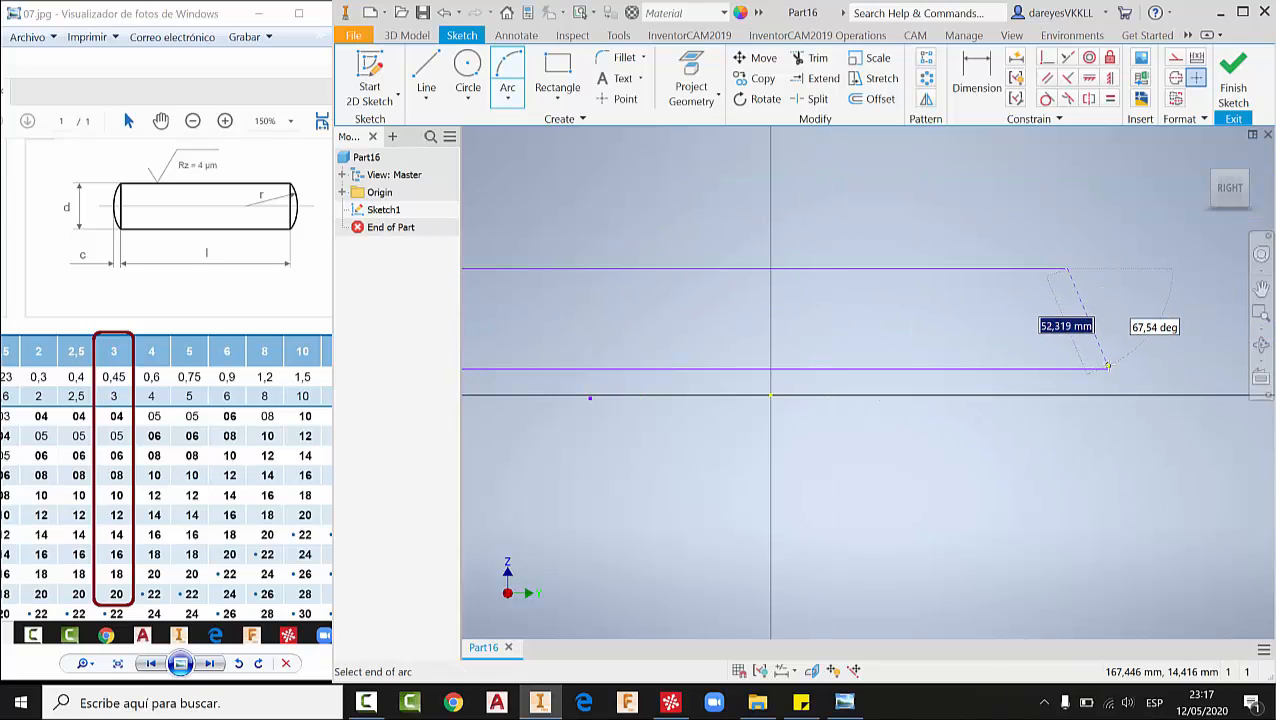
click(1107, 368)
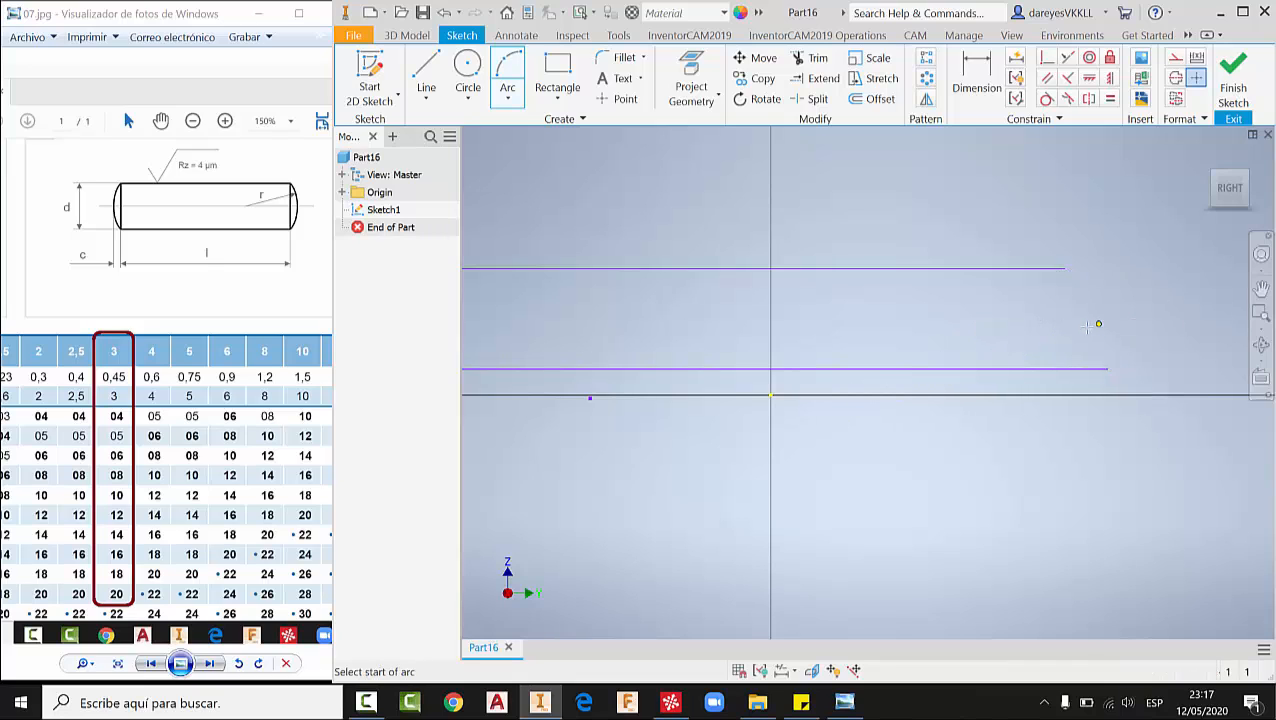
click(1097, 322)
- Make the right arc's upper endpoint coincident with the right end of the upper line
scroll(1071, 251, up, 3)
click(1046, 57)
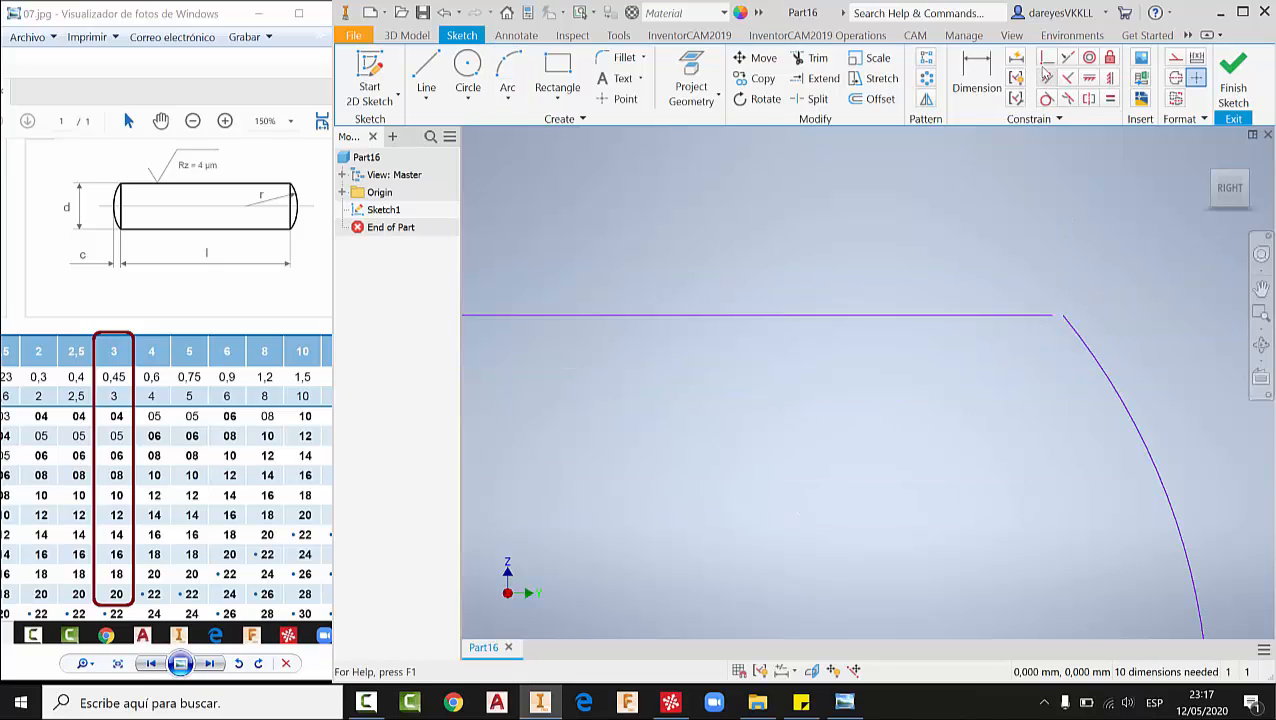
click(1065, 316)
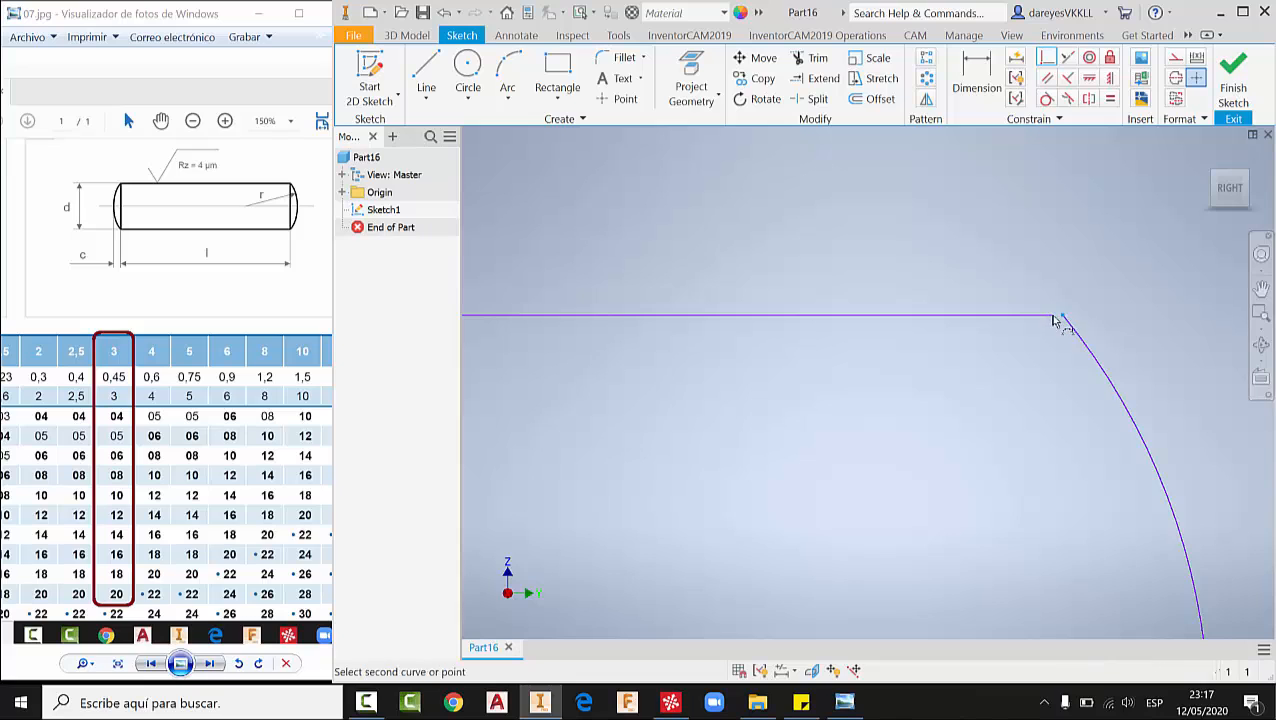
click(1052, 315)
- Constrain the right arc's center point to be coincident with the lower horizontal line
scroll(1045, 316, down, 3)
mouse_move(975, 337)
middle_down()
mouse_move(1055, 299)
mouse_move(1185, 275)
middle_up()
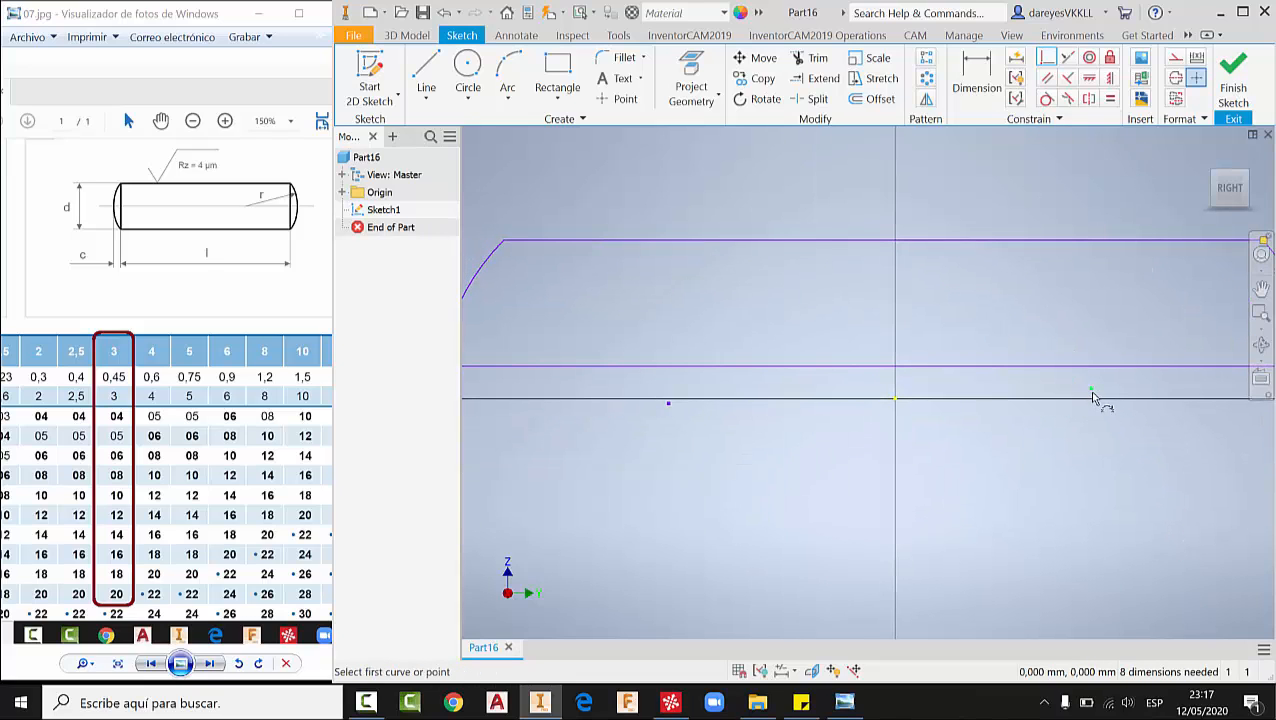
click(1092, 391)
click(1094, 367)
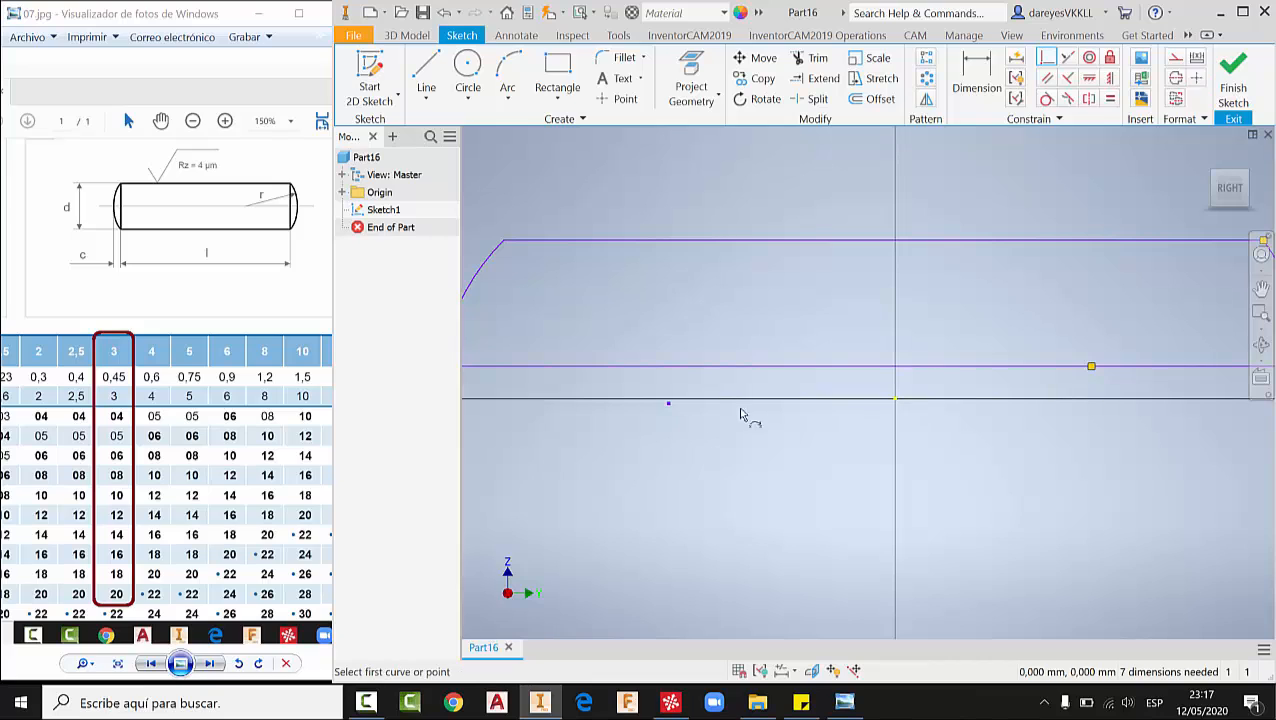
- Constrain the left arc's center point to be coincident with the lower horizontal line
click(669, 404)
click(671, 367)
scroll(810, 371, down, 2)
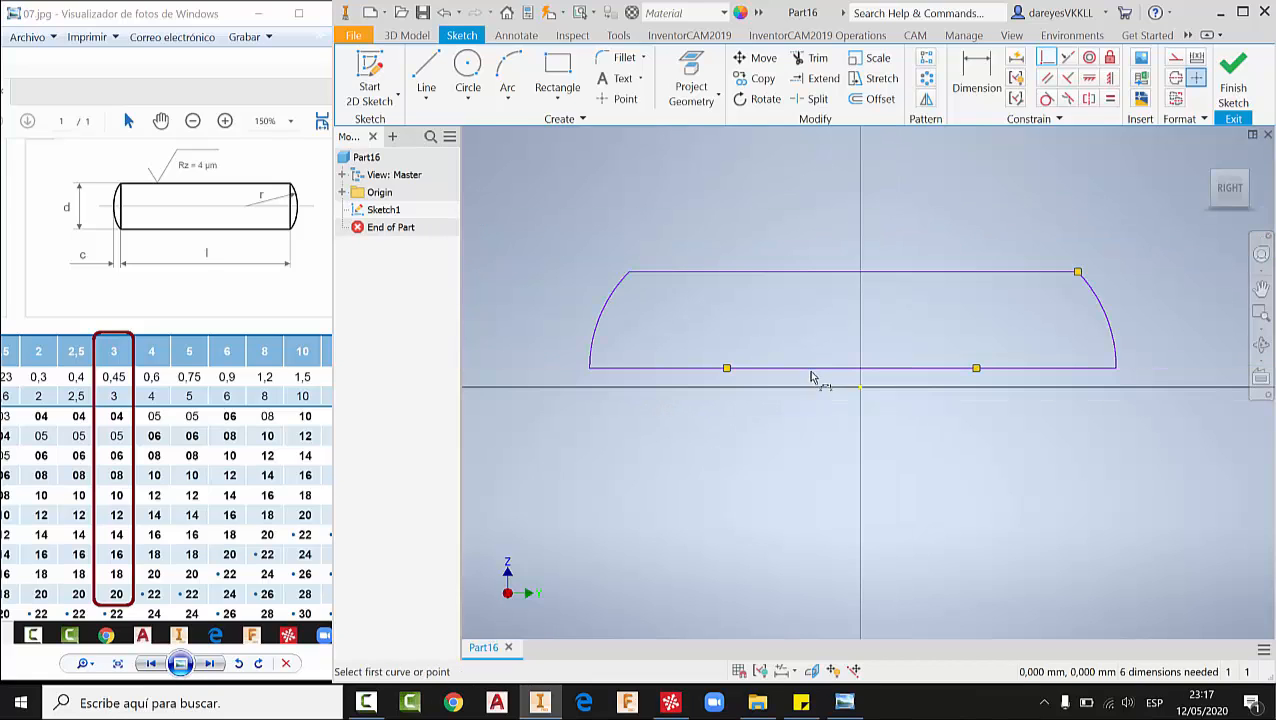
key(Escape)
- Convert the lower horizontal line to a centerline and make its midpoint coincident with the sketch origin
click(830, 368)
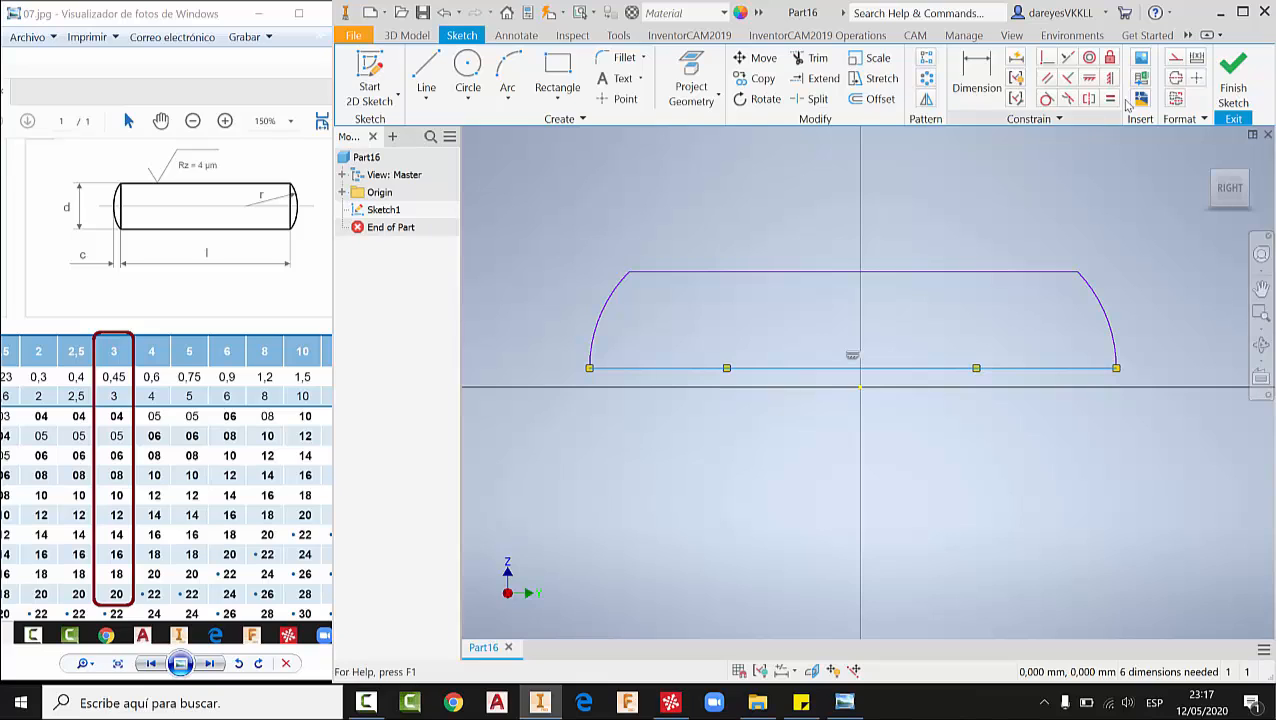
click(1196, 77)
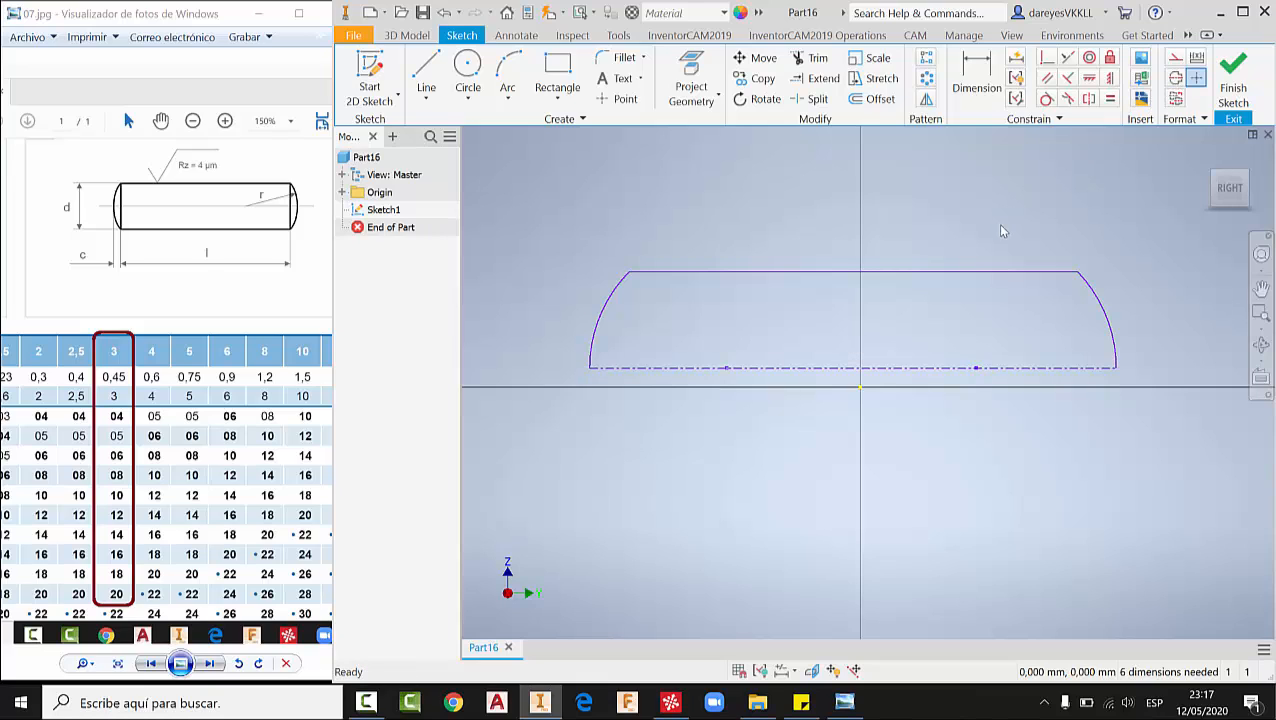
click(1046, 57)
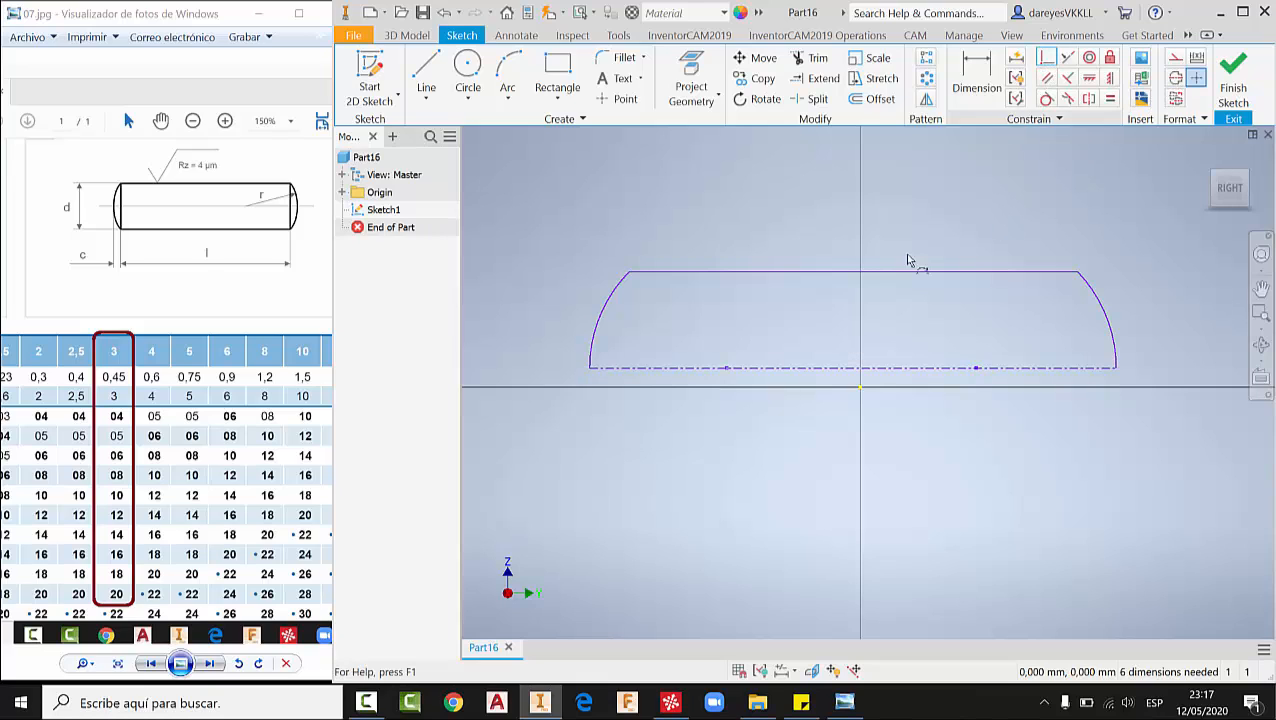
click(854, 369)
click(860, 387)
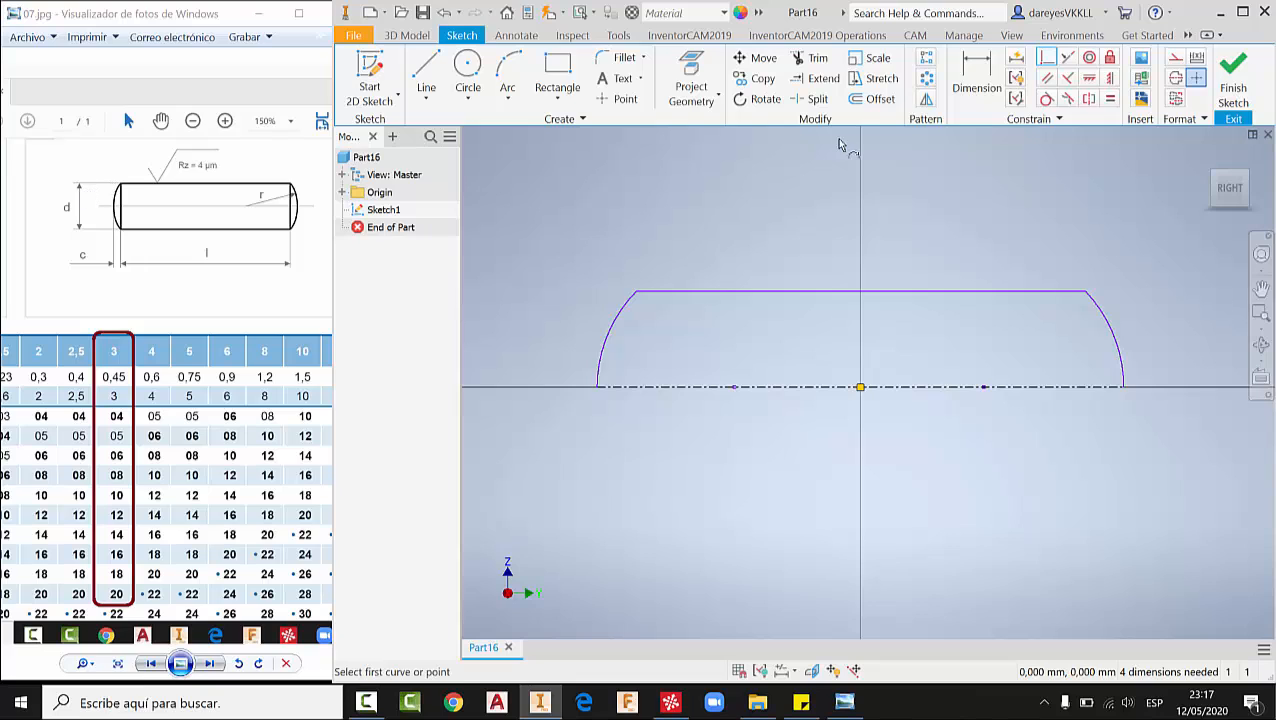
- Apply an Equal constraint between the right and left end arcs
click(1109, 99)
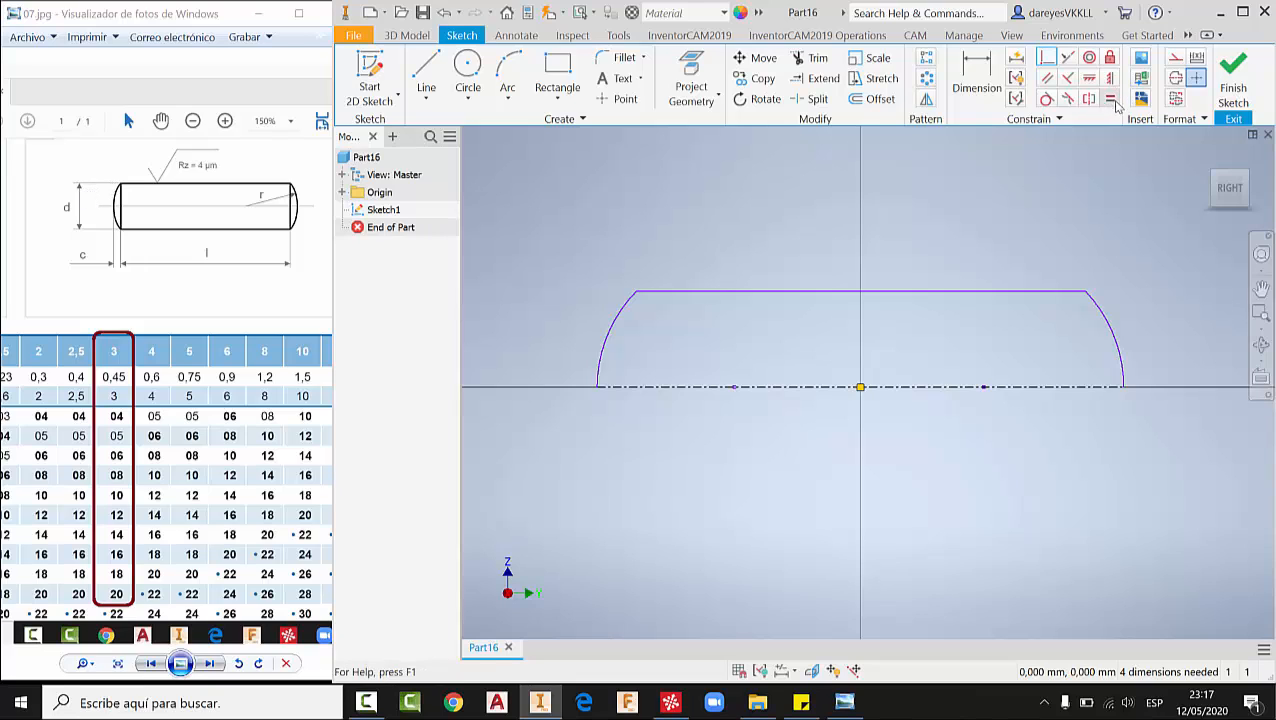
click(1105, 324)
click(615, 334)
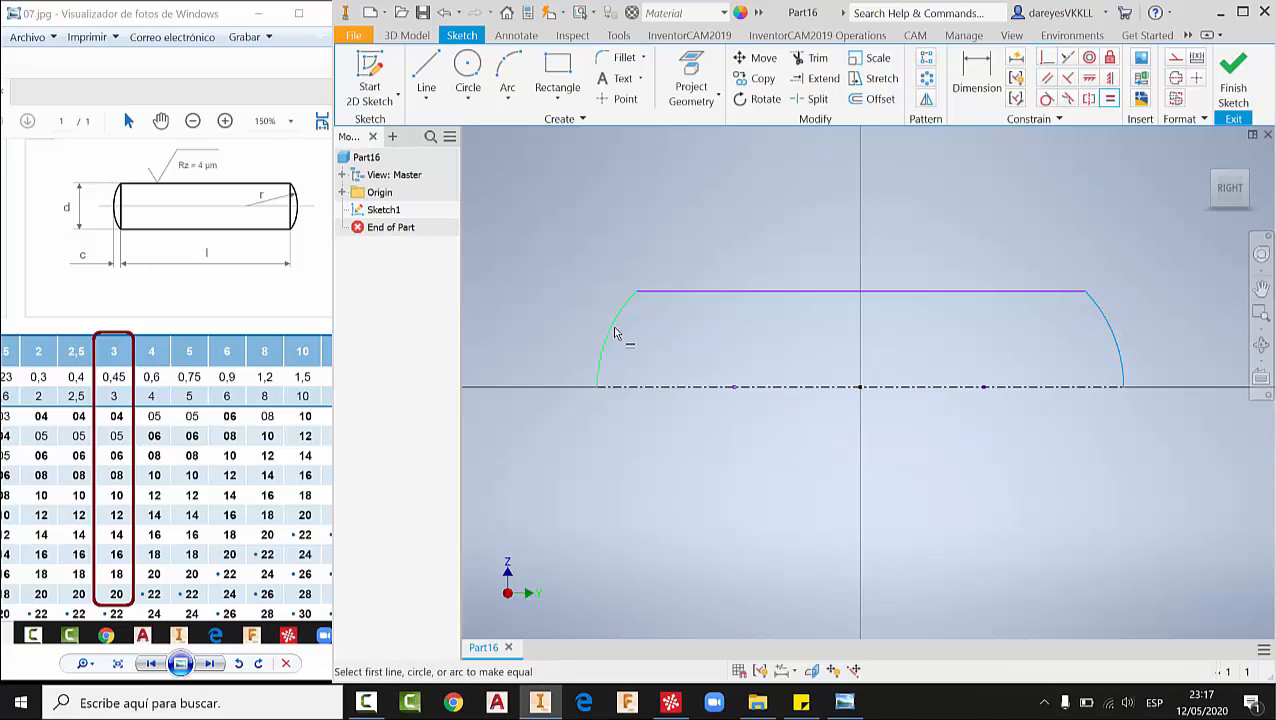
- Dimension the upper line from the centerline as a diameter of 3 mm
key(d)
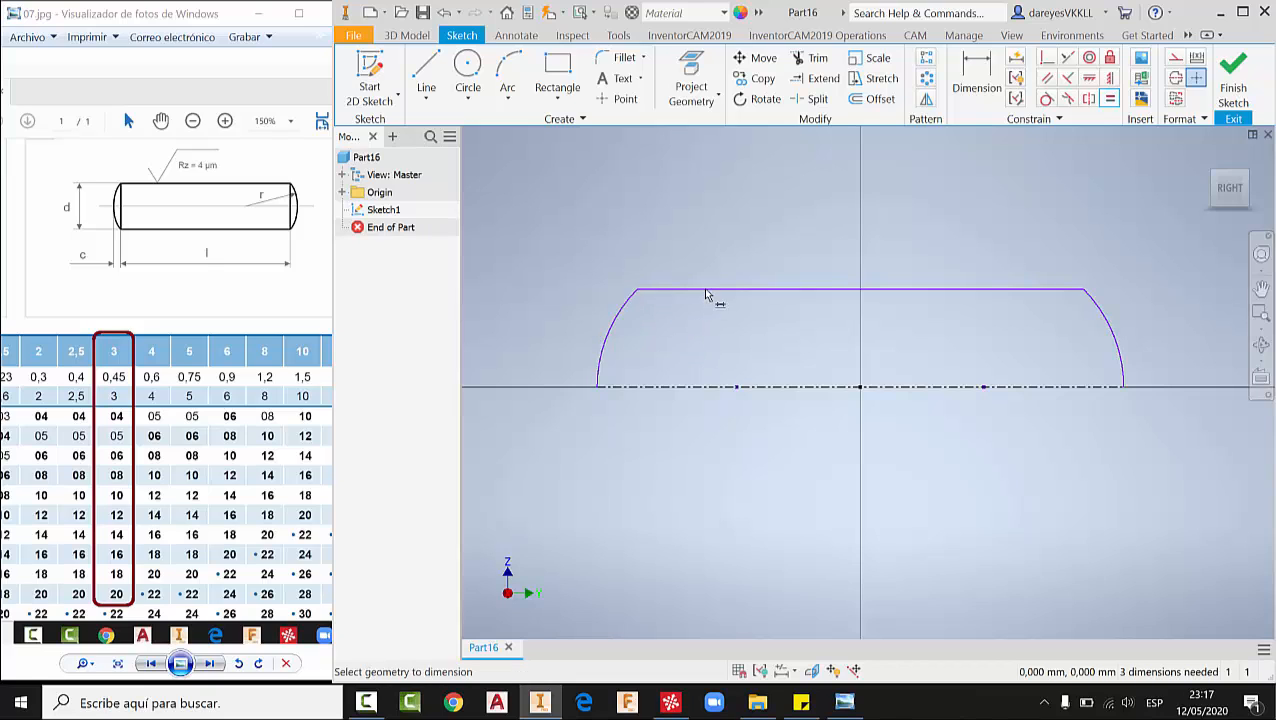
click(706, 292)
click(698, 387)
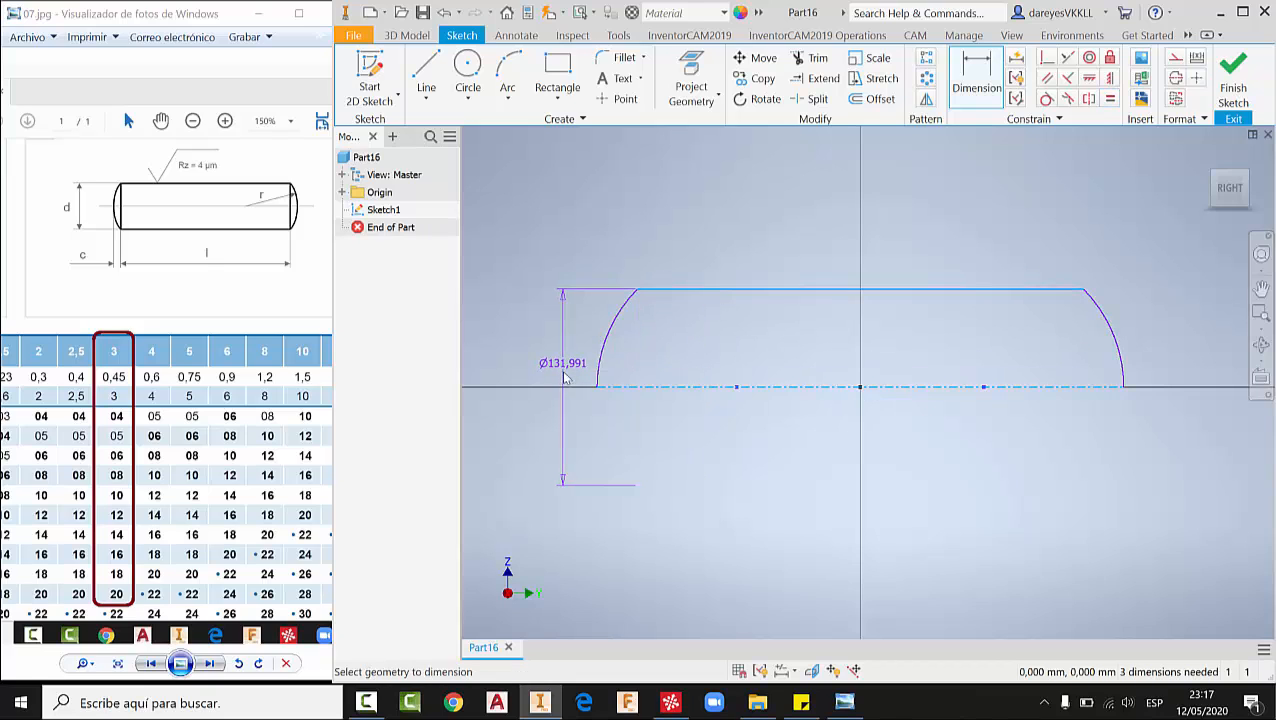
click(565, 376)
text(6)
key(Return)
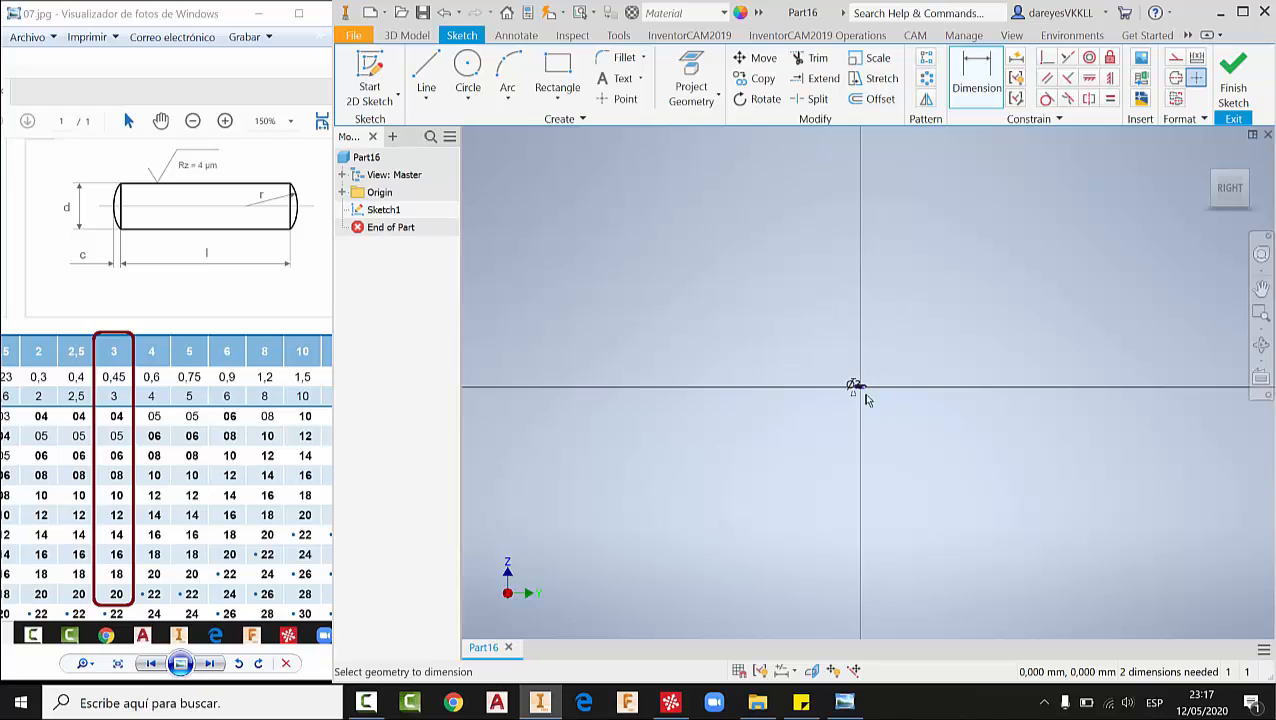
- Check r in the reference table and dimension the left arc's radius, linking it to the diameter parameter d0
scroll(866, 398, down, 8)
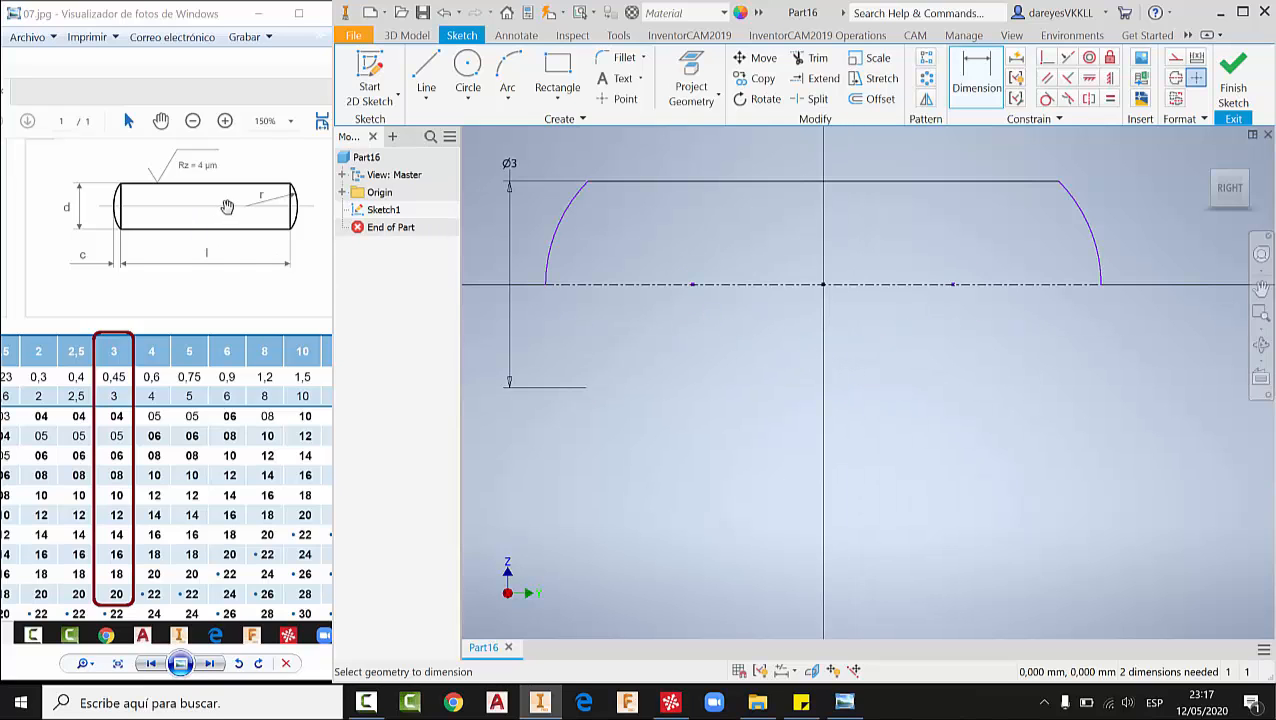
drag(120, 395, 147, 408)
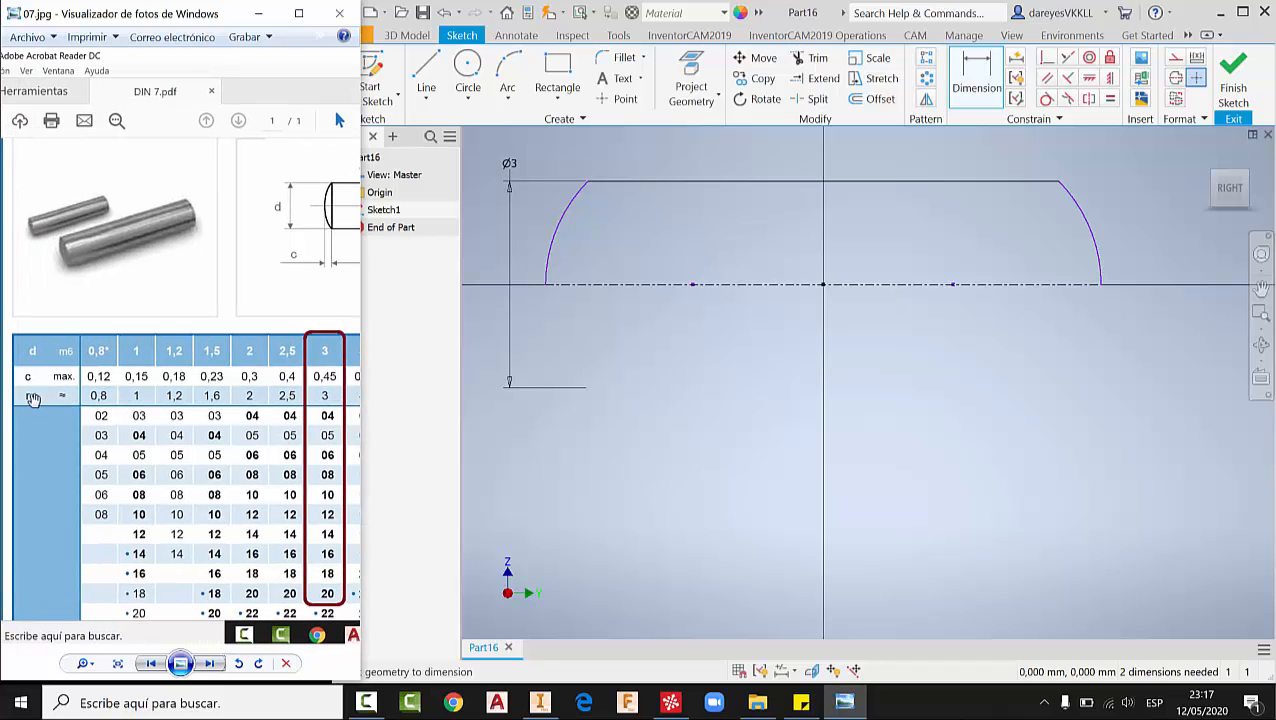
drag(247, 400, 124, 398)
drag(286, 370, 191, 359)
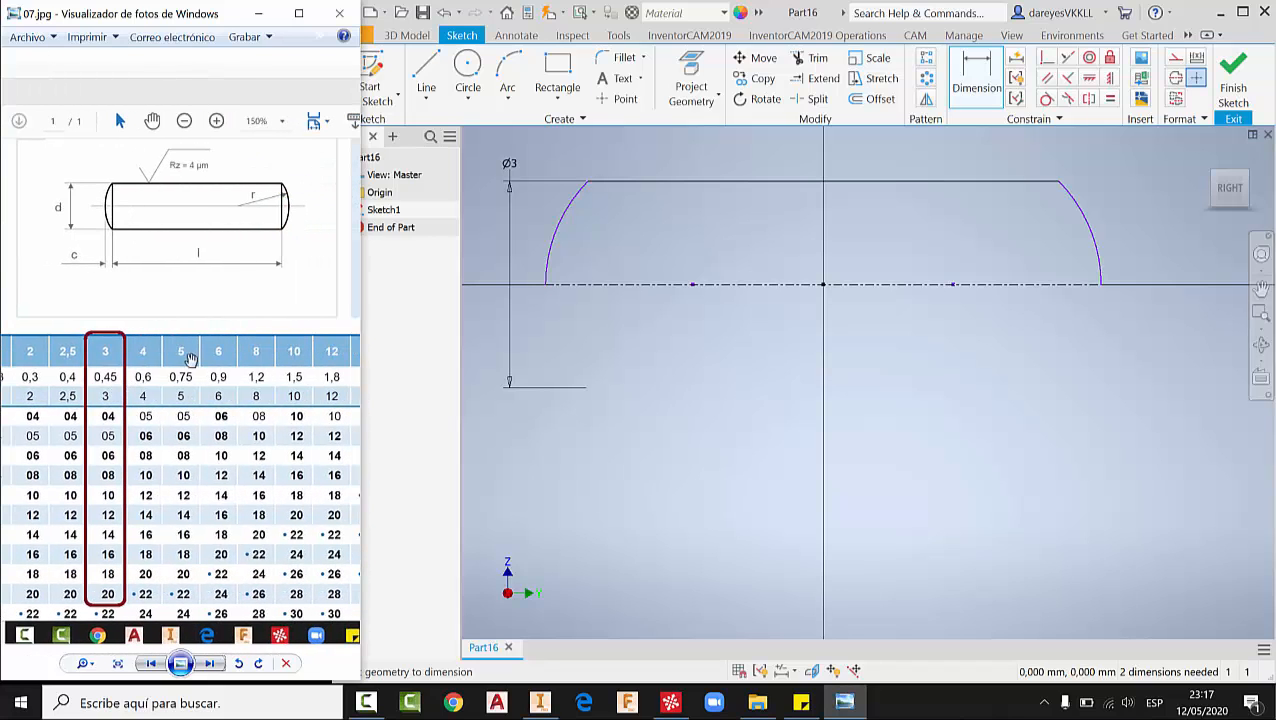
click(558, 240)
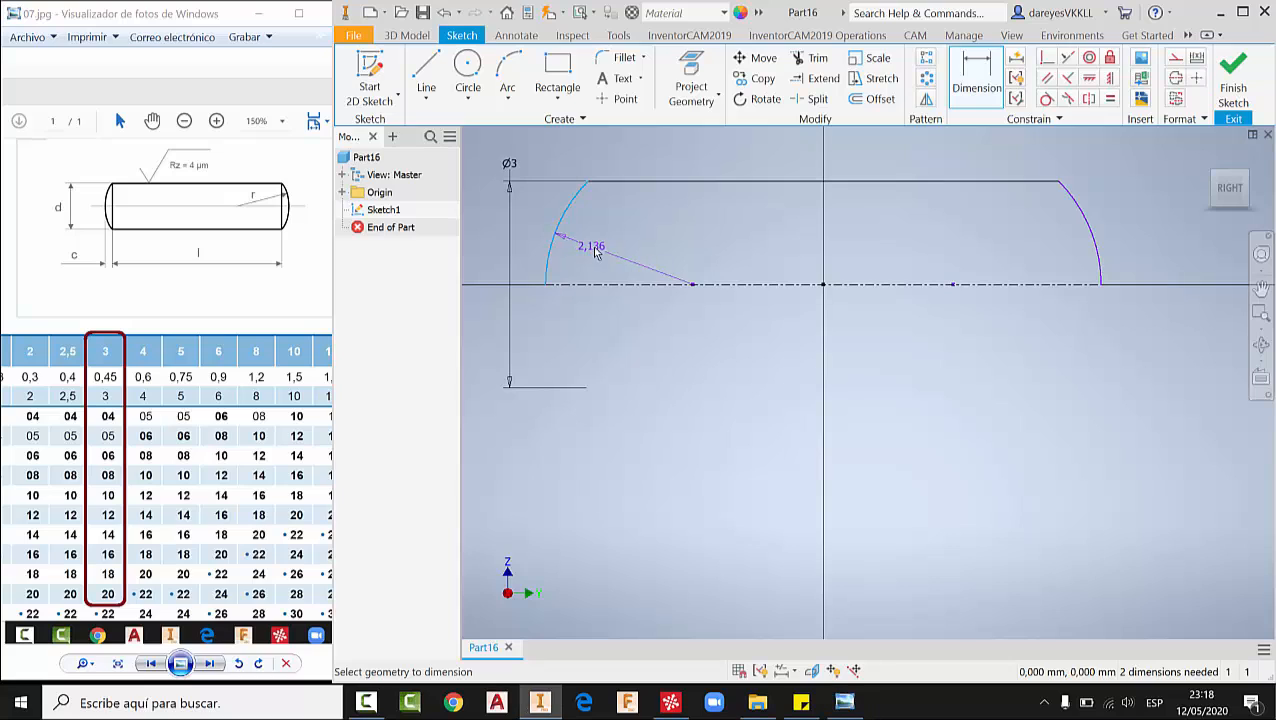
click(612, 250)
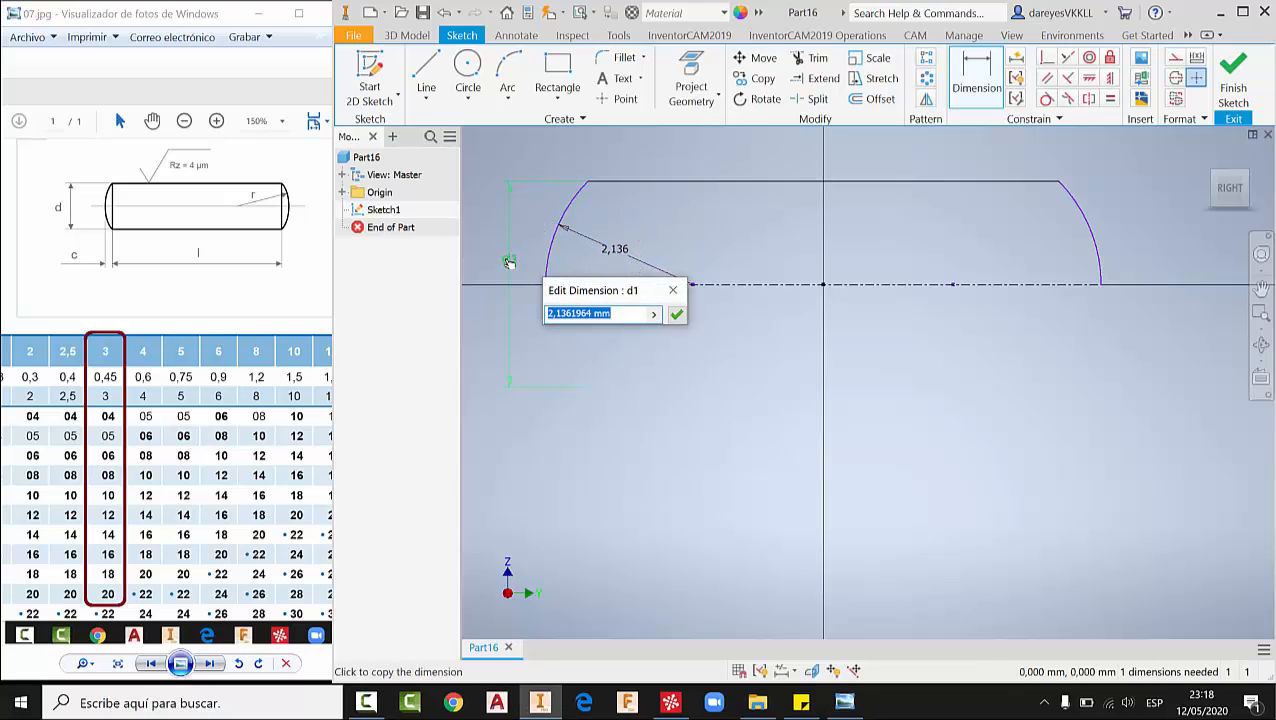
click(509, 262)
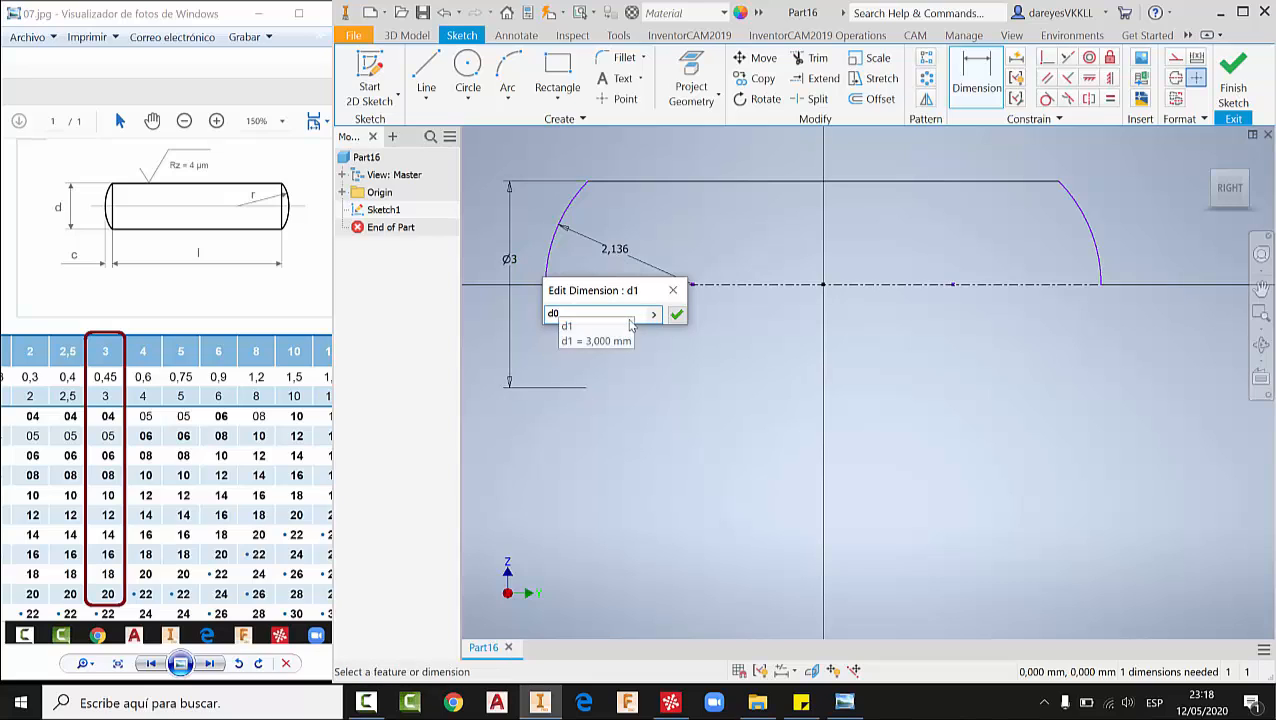
click(676, 314)
- Dimension the overall length of the centerline as 4 mm
scroll(730, 329, up, 3)
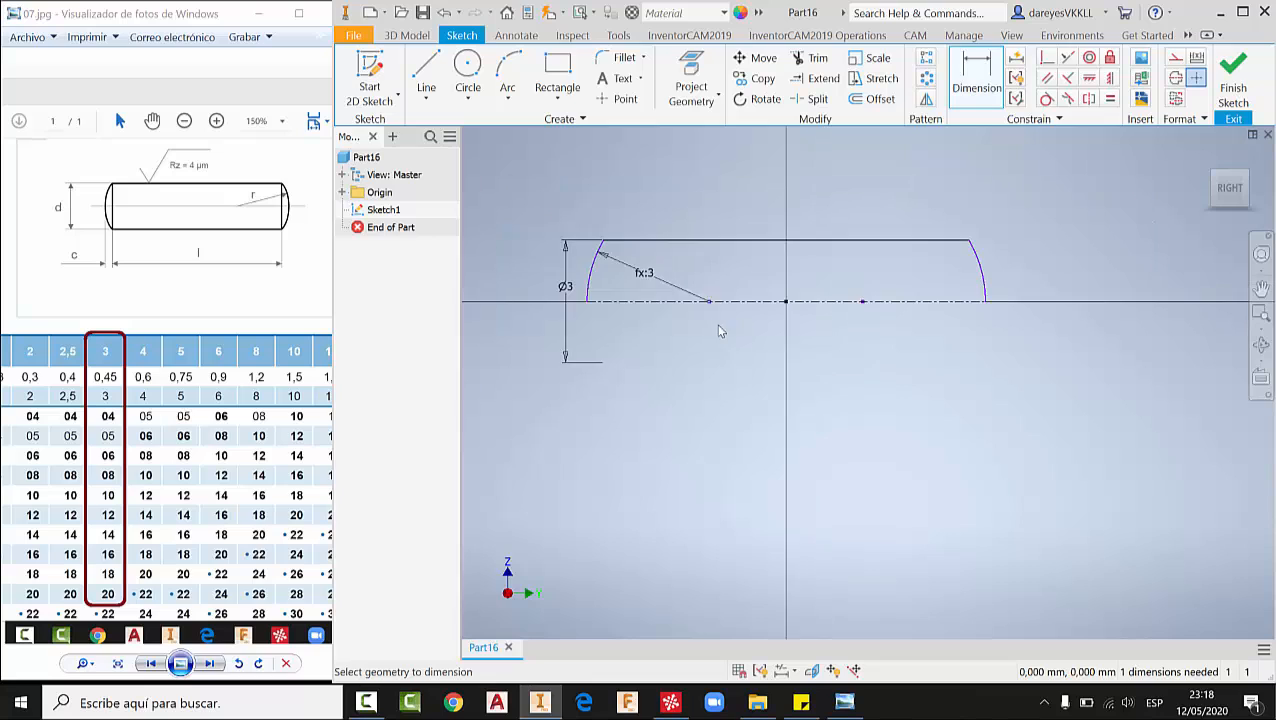
middle_drag(683, 296, 730, 292)
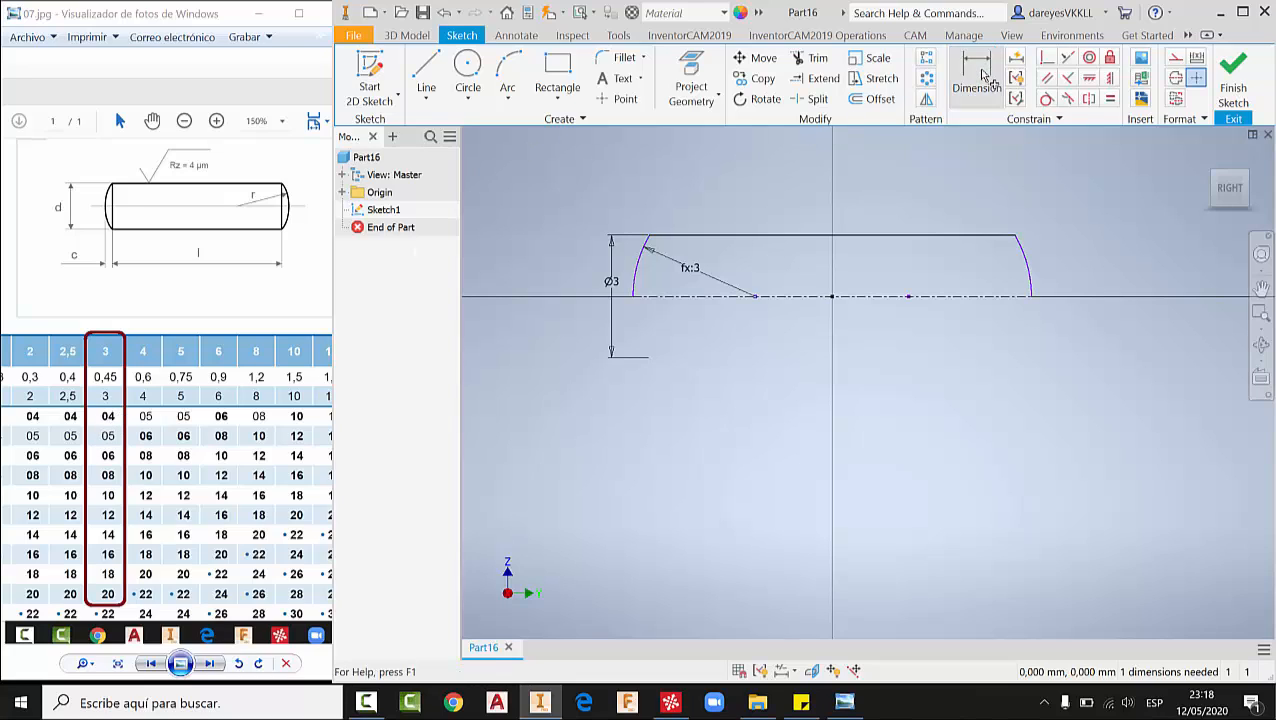
click(932, 298)
click(906, 370)
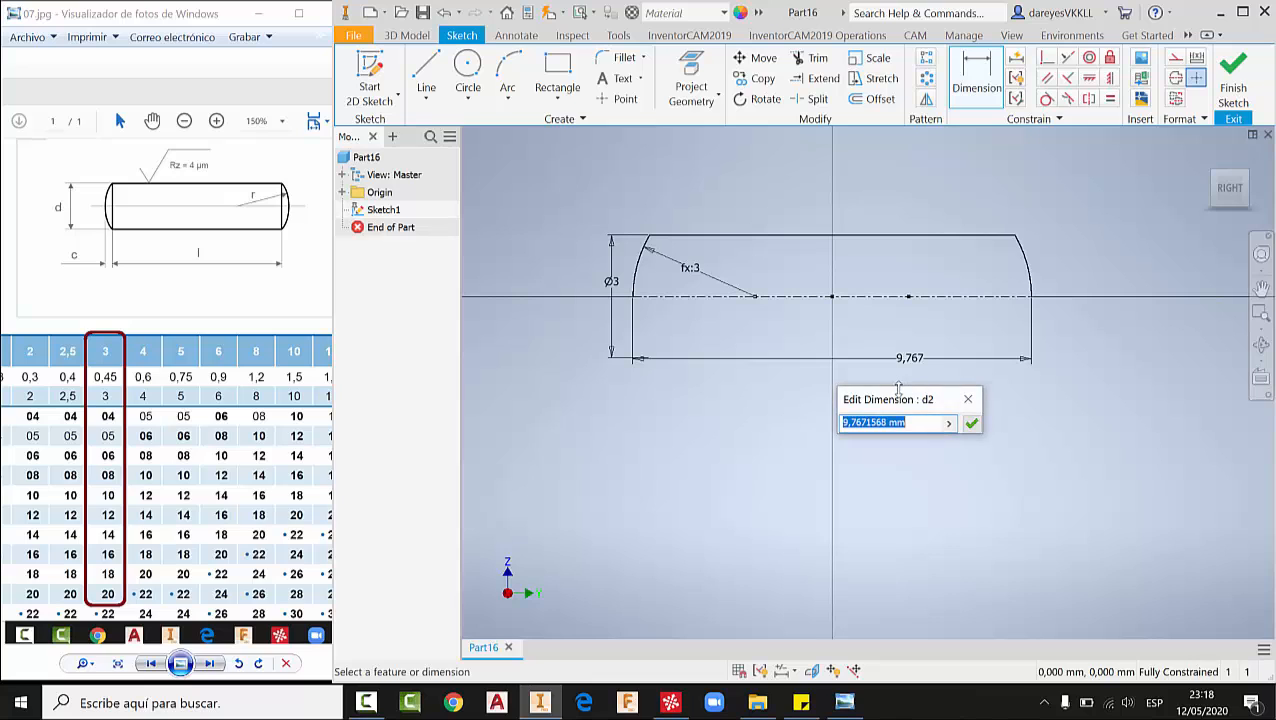
text(4)
key(Return)
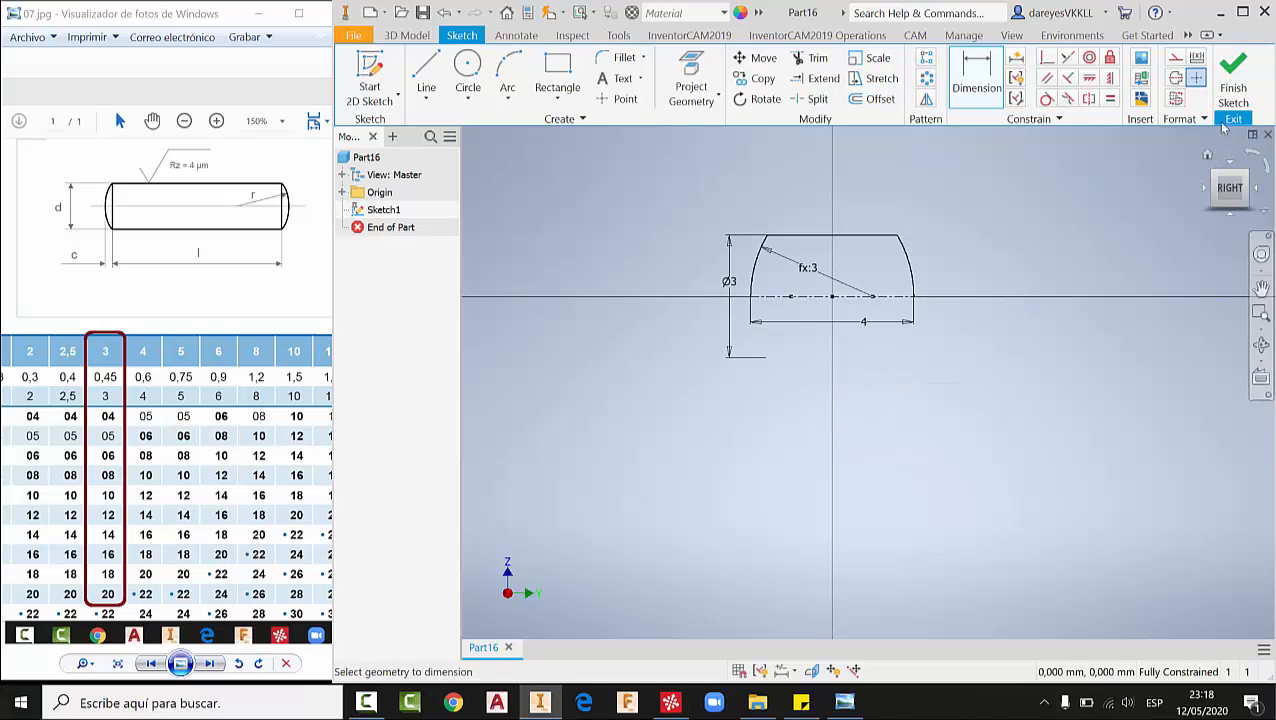
- Finish the sketch and revolve the profile 360° about the centerline to make the pin body
click(1233, 78)
click(1209, 159)
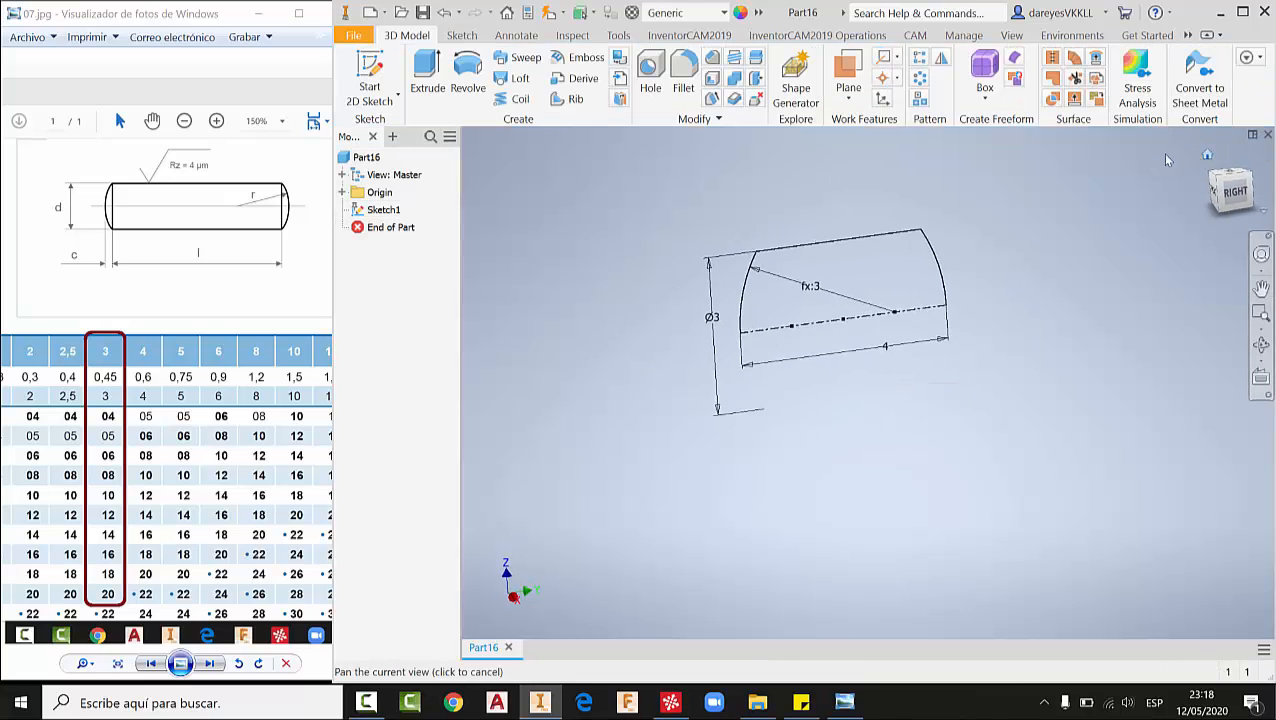
click(466, 72)
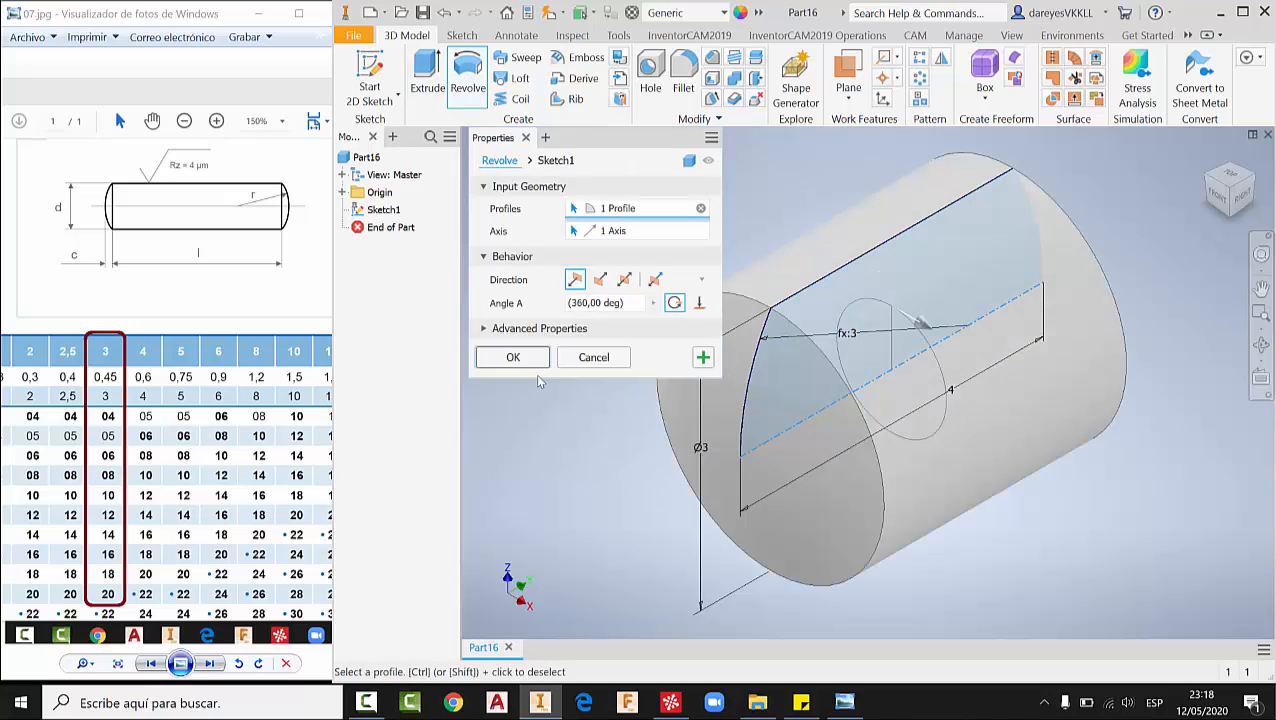
click(547, 357)
- Add a numeric user parameter named Longitud in mm, using the expanded Parameters dialog
scroll(786, 362, down, 2)
middle_drag(786, 362, 1133, 280)
scroll(996, 323, down, 5)
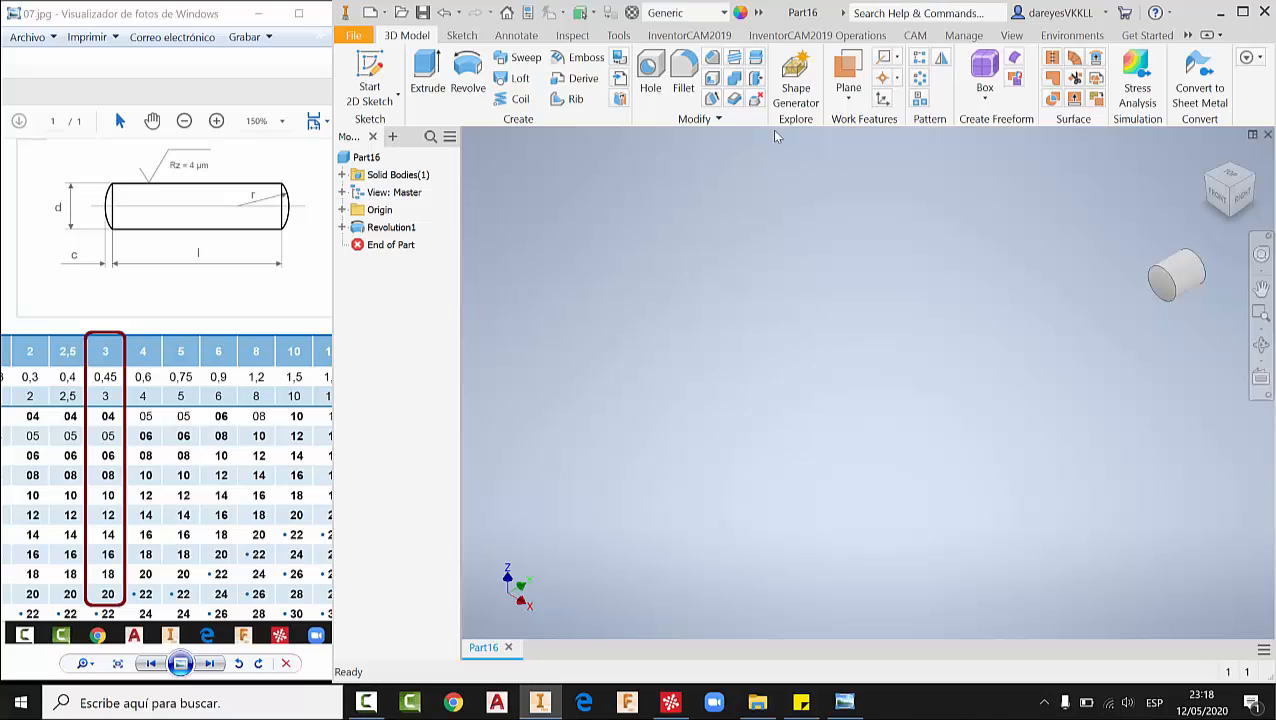
click(759, 13)
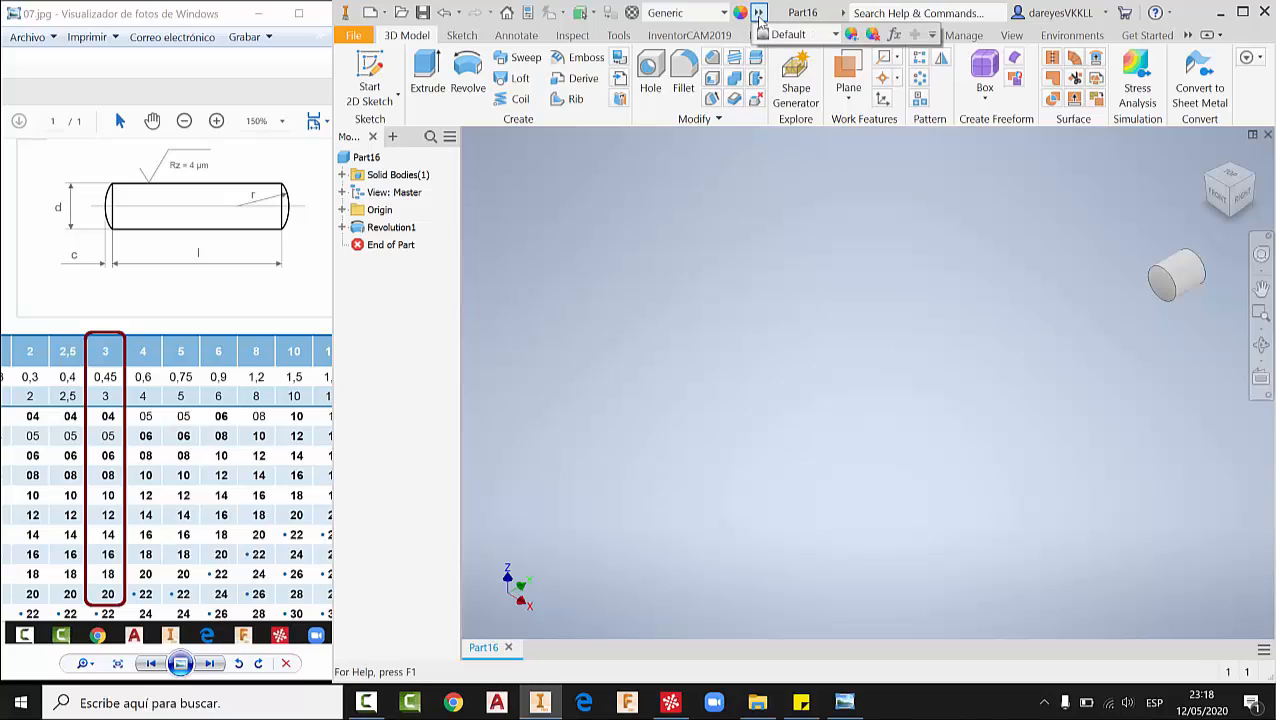
click(893, 34)
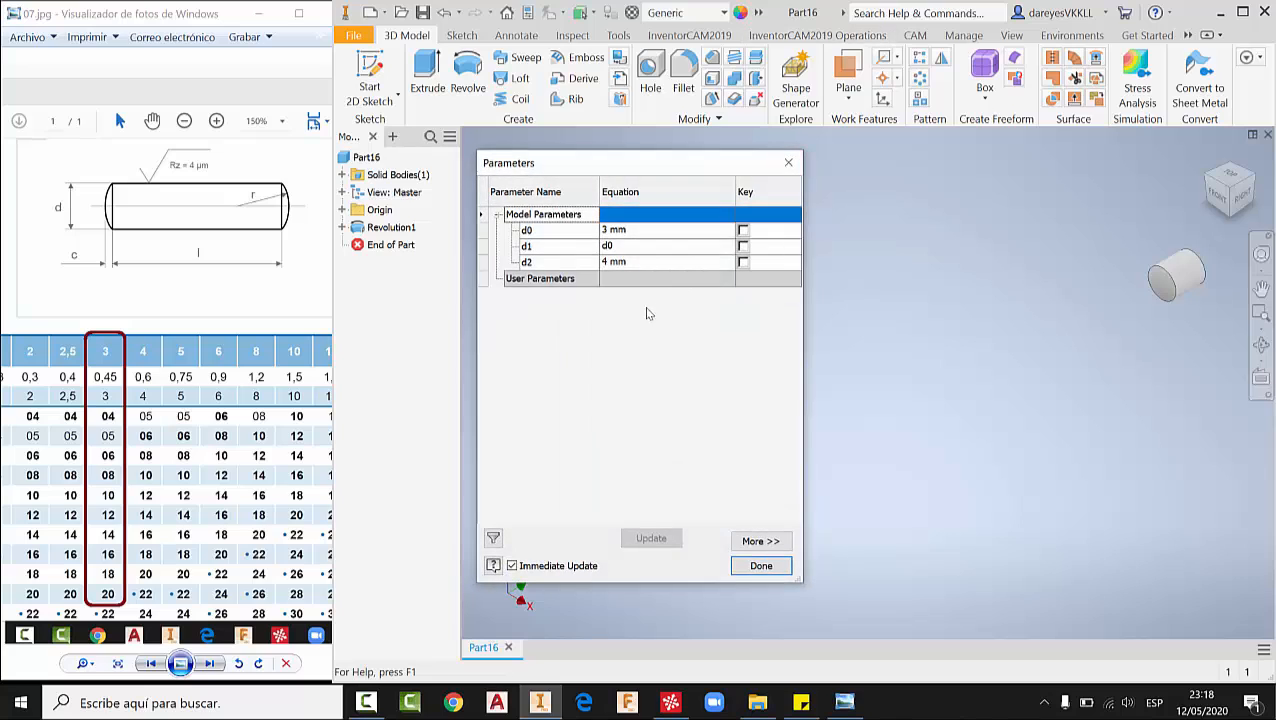
click(776, 542)
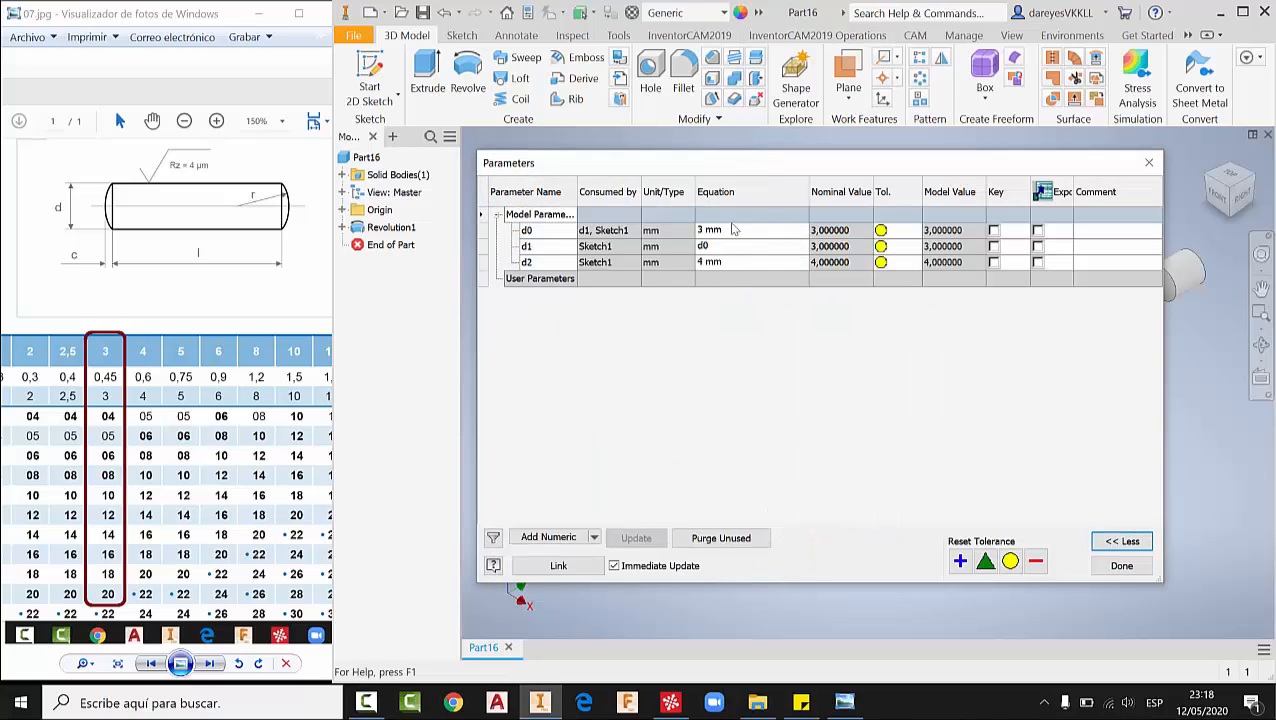
click(548, 538)
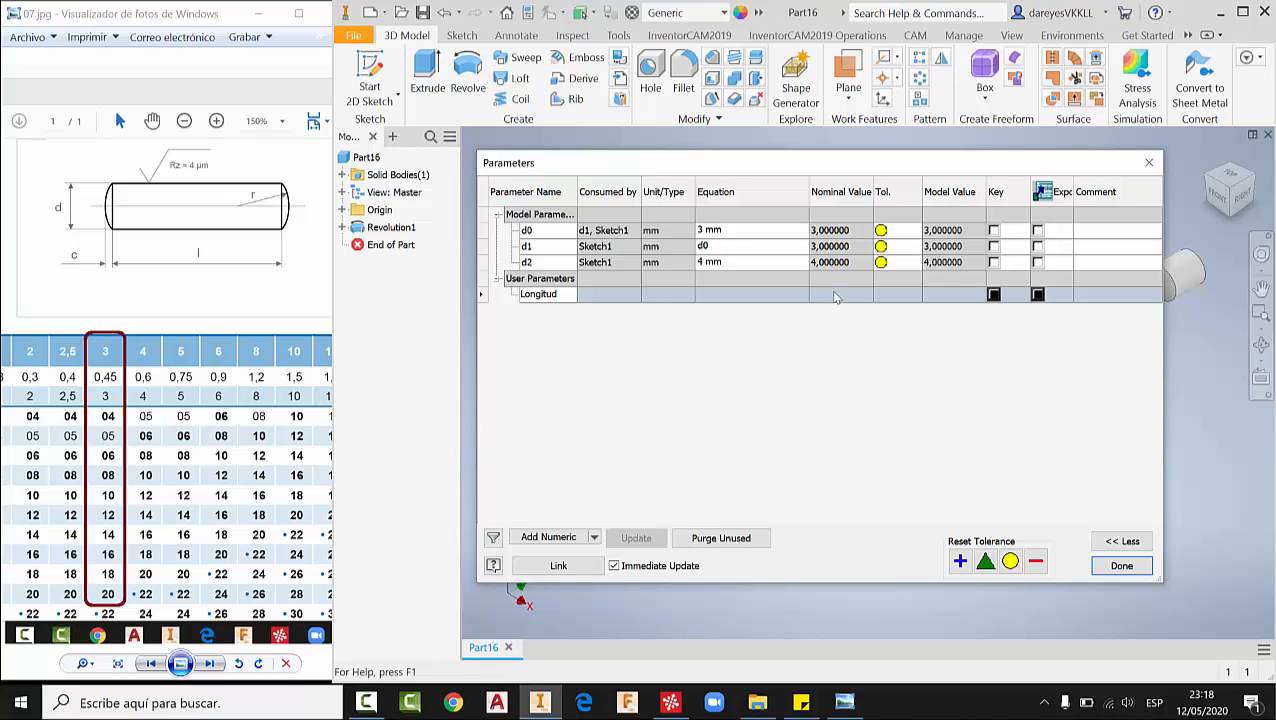
click(737, 335)
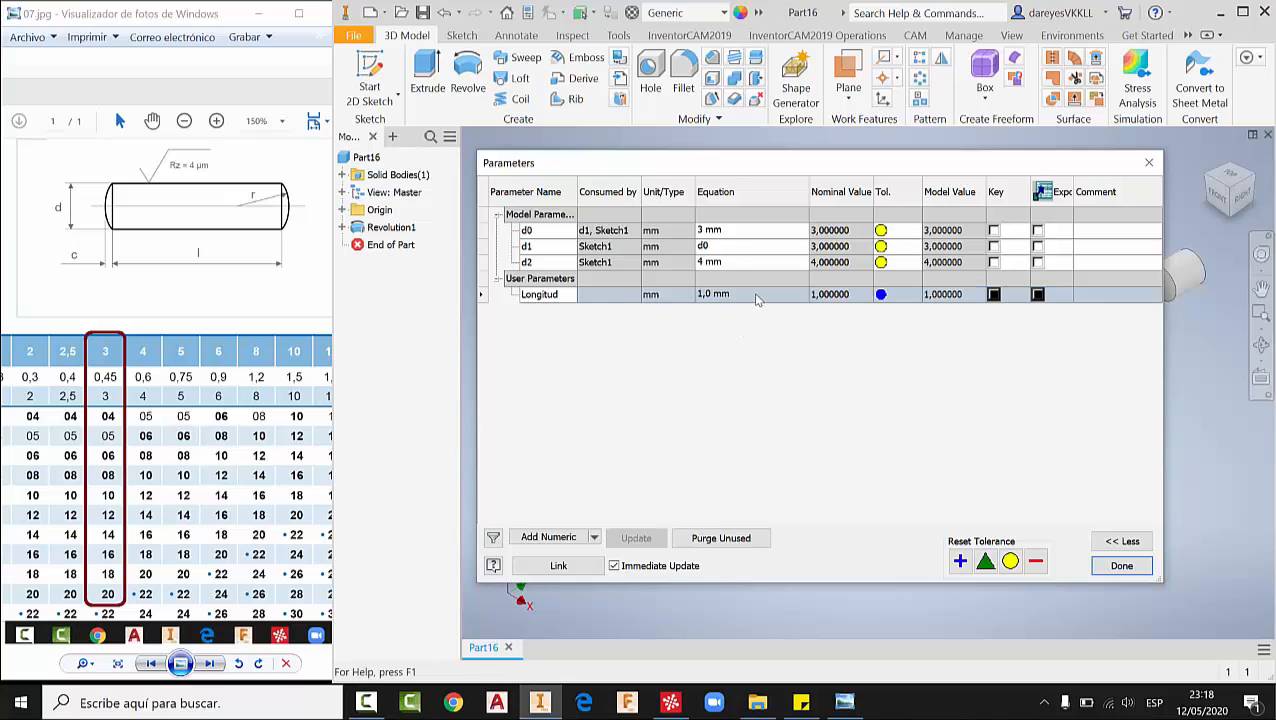
- Make Longitud a multi-value parameter and add the values 4, 5, 6, 8, 10, 12, 14, 16, 18 and 20
right_click(757, 299)
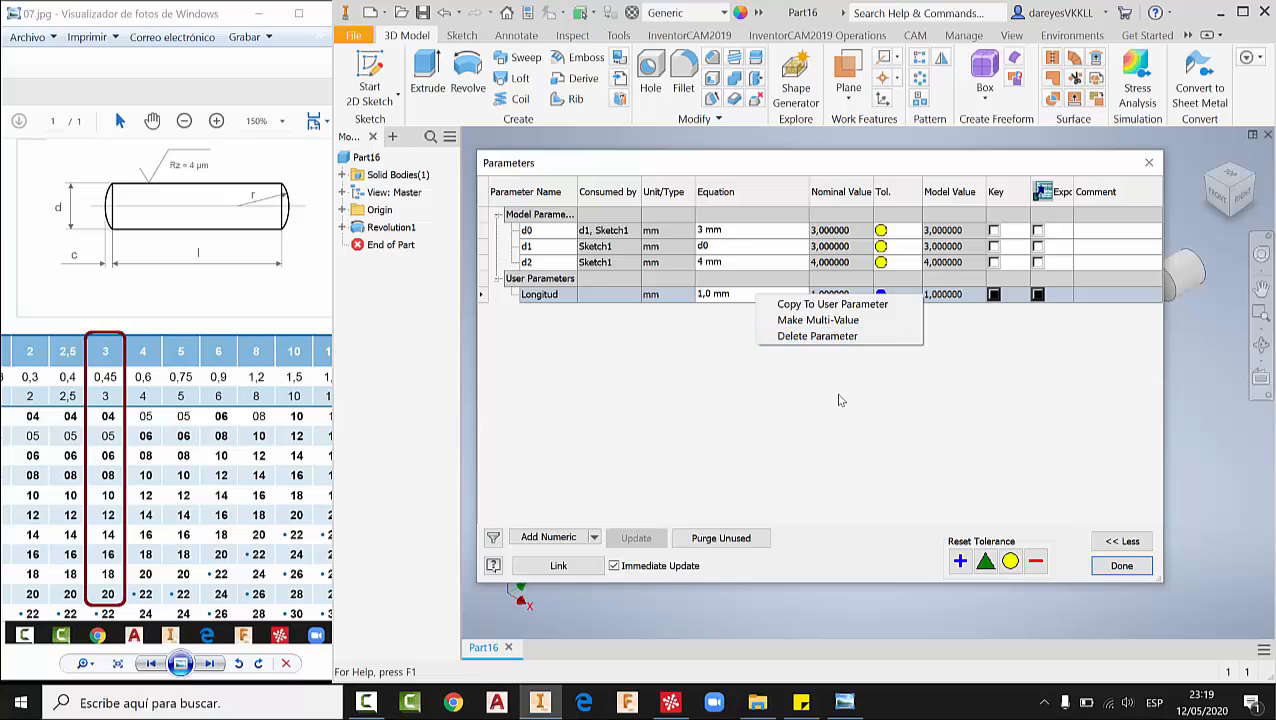
click(835, 322)
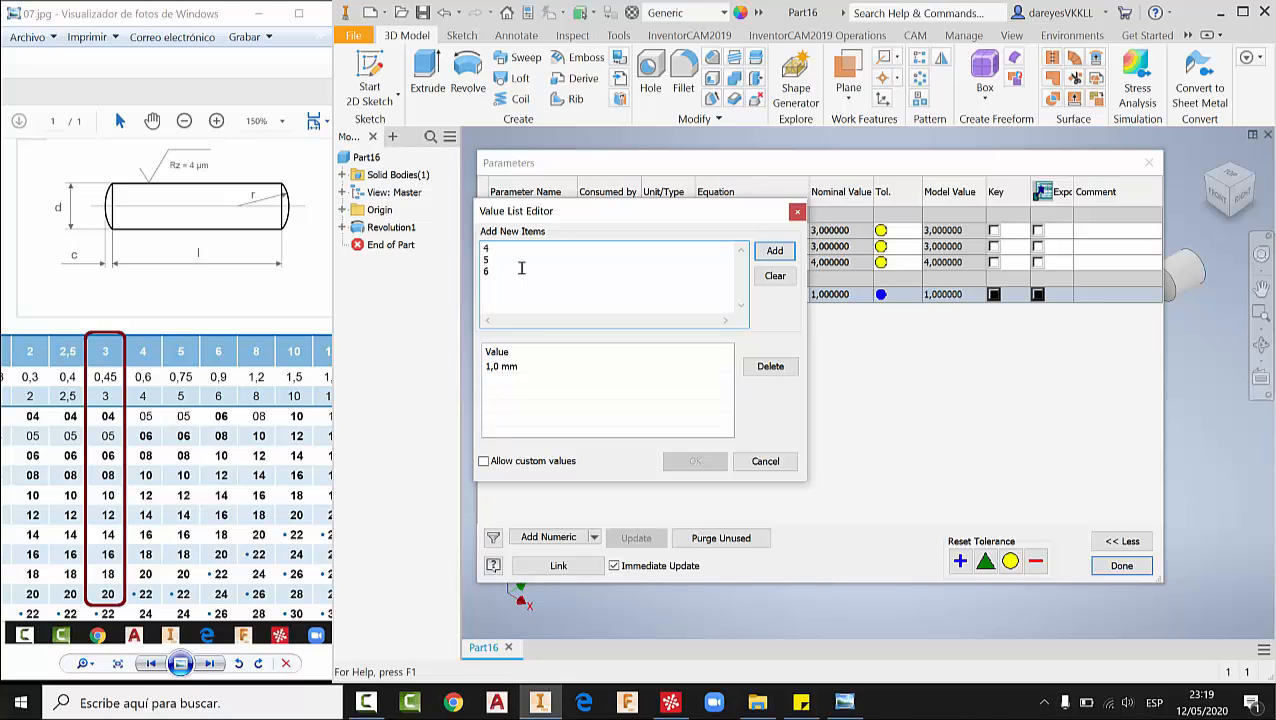
text(2)
key(Return)
text(14)
key(Return)
text(16)
key(Return)
text(1)
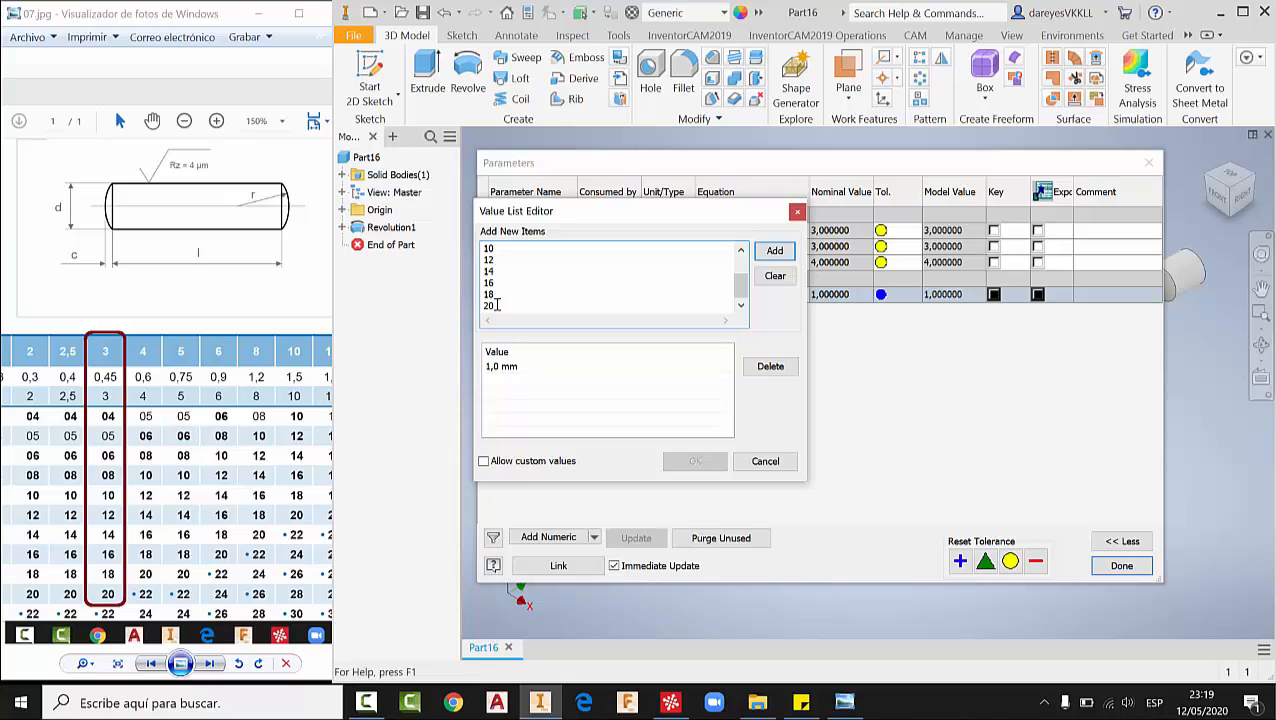
drag(497, 305, 456, 216)
click(771, 254)
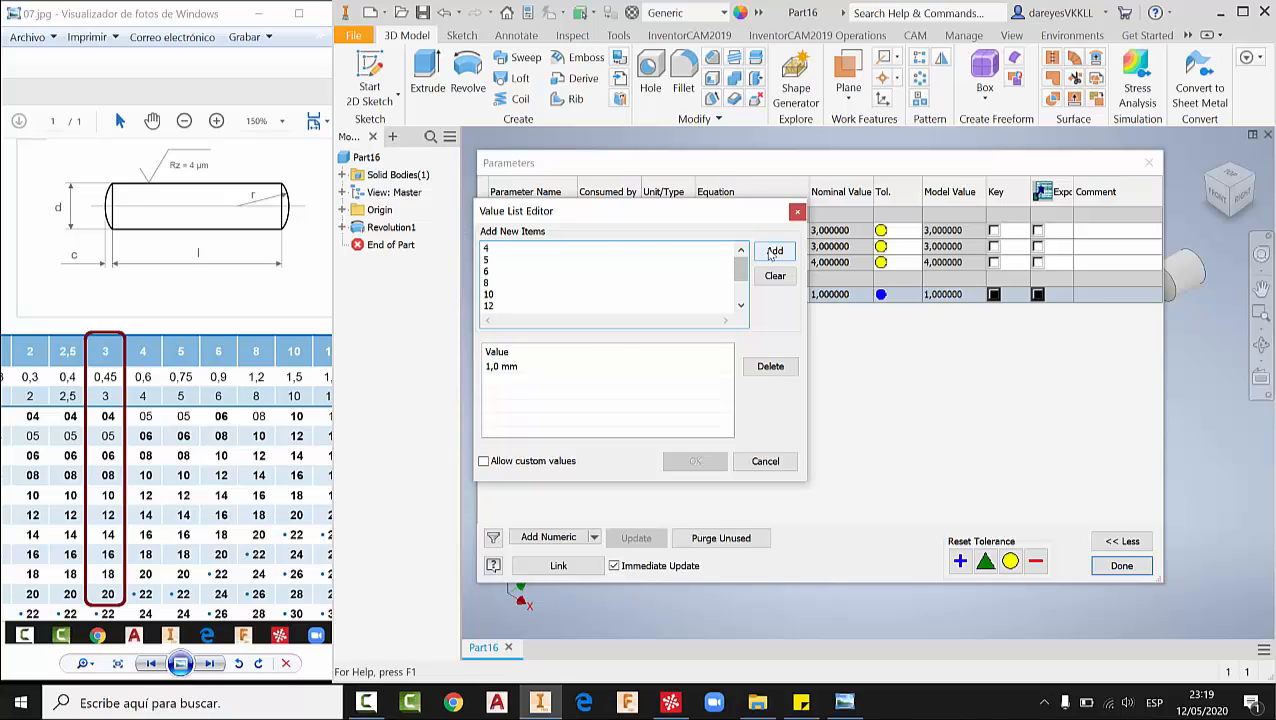
- Delete the default 1,0 mm entry from the Longitud value list and accept the list
click(505, 367)
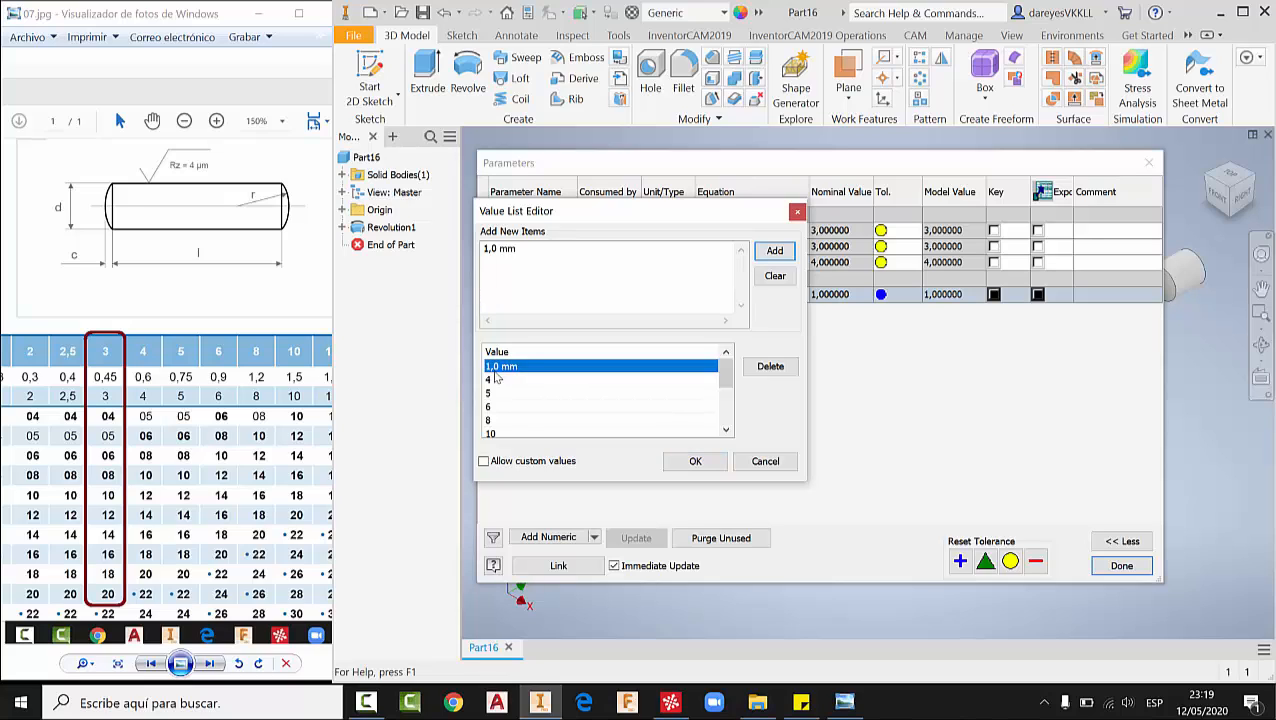
click(770, 366)
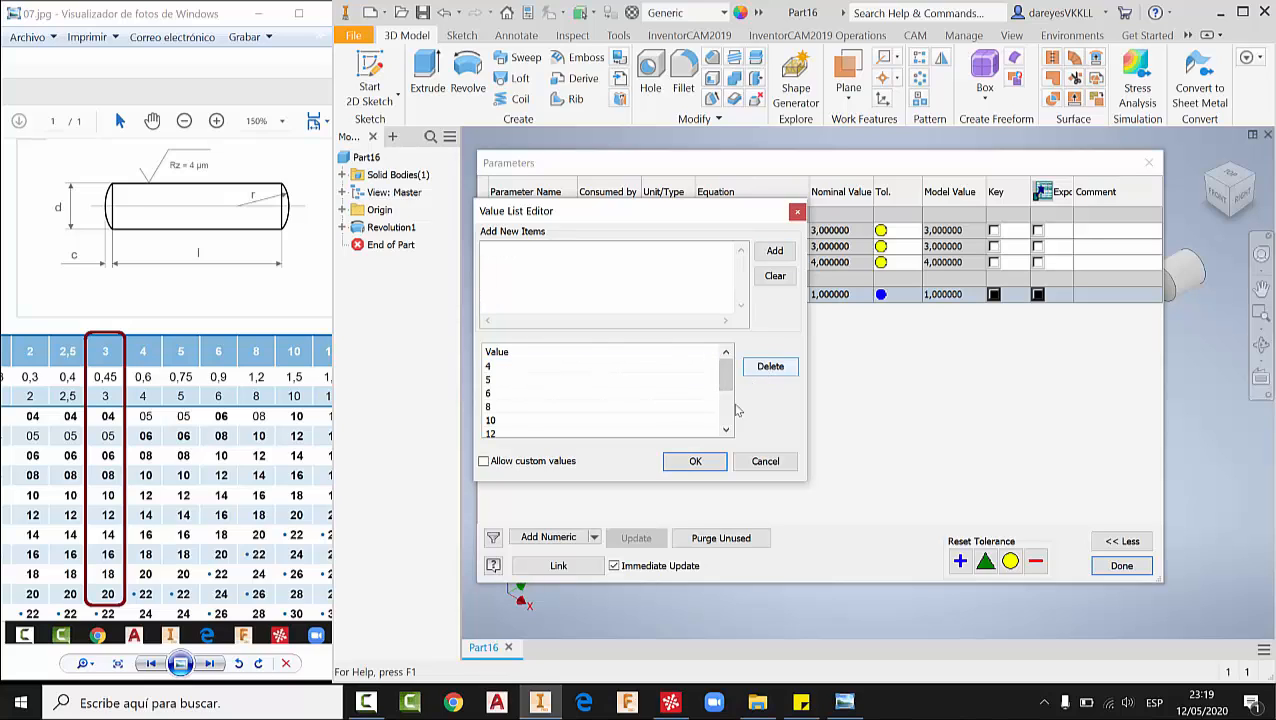
click(696, 463)
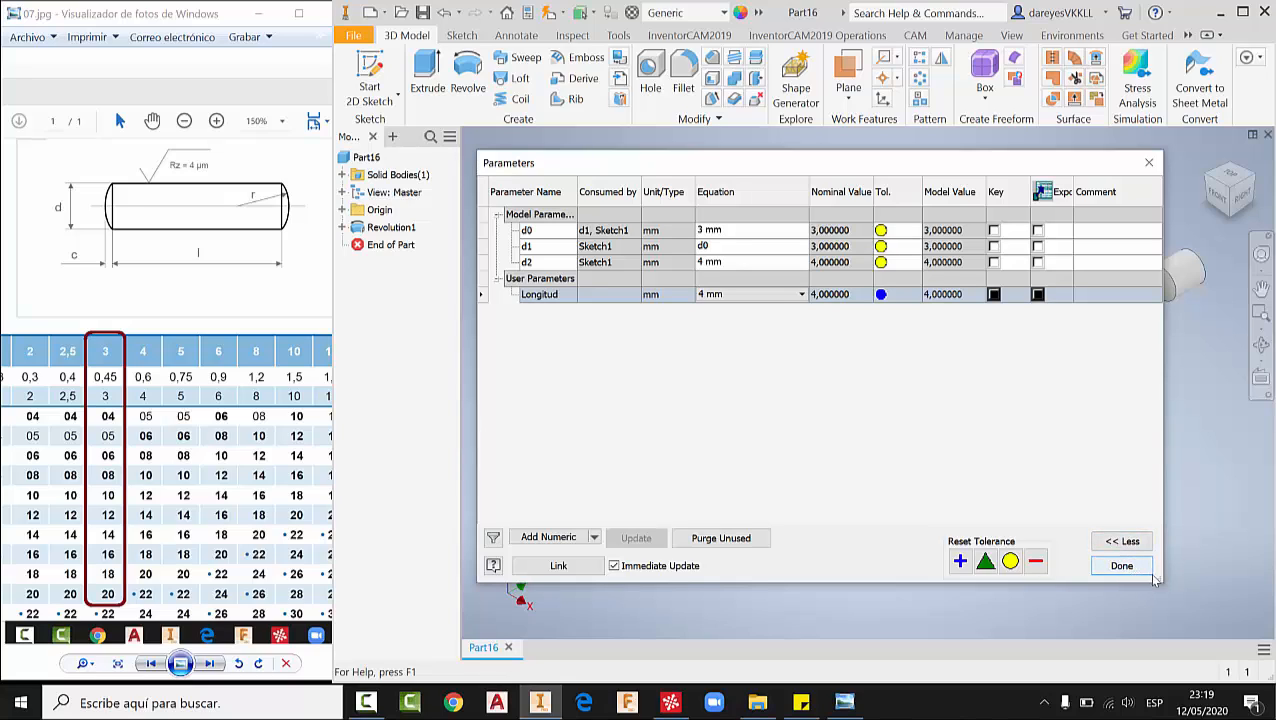
- Set Longitud to 14 mm and link the model parameter d2 to it by entering Longitud as its equation
click(1124, 541)
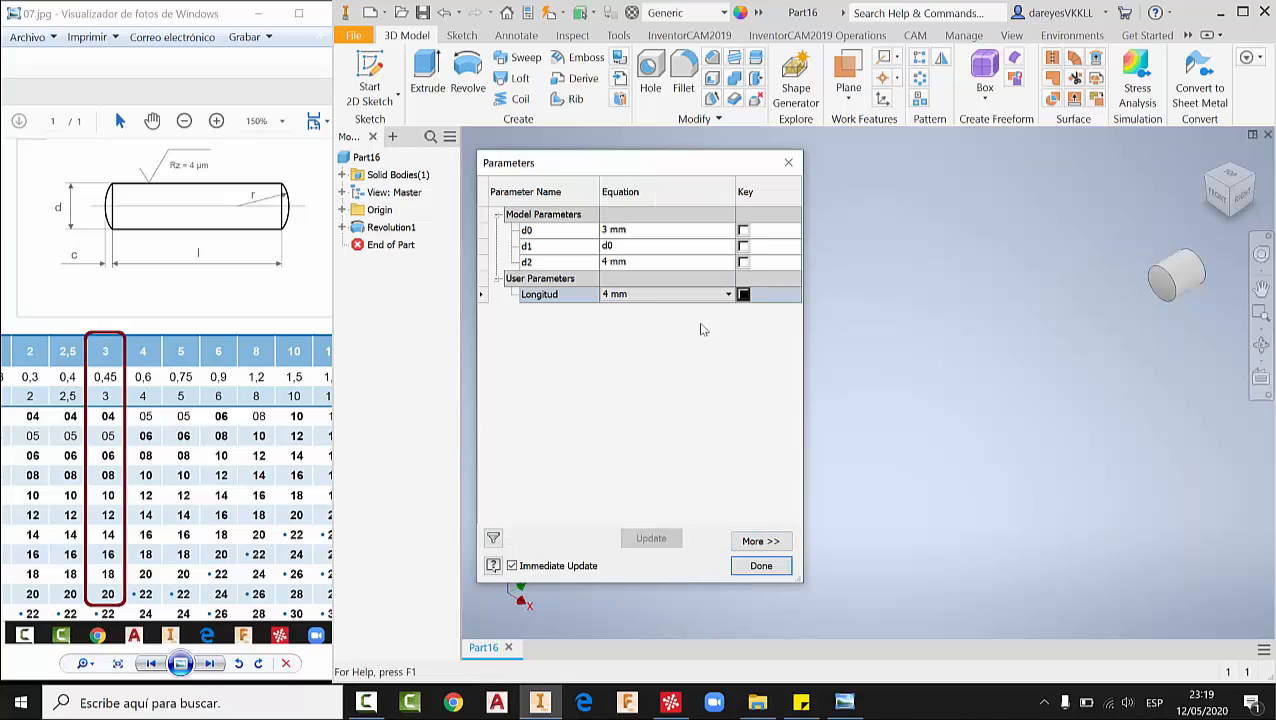
click(729, 295)
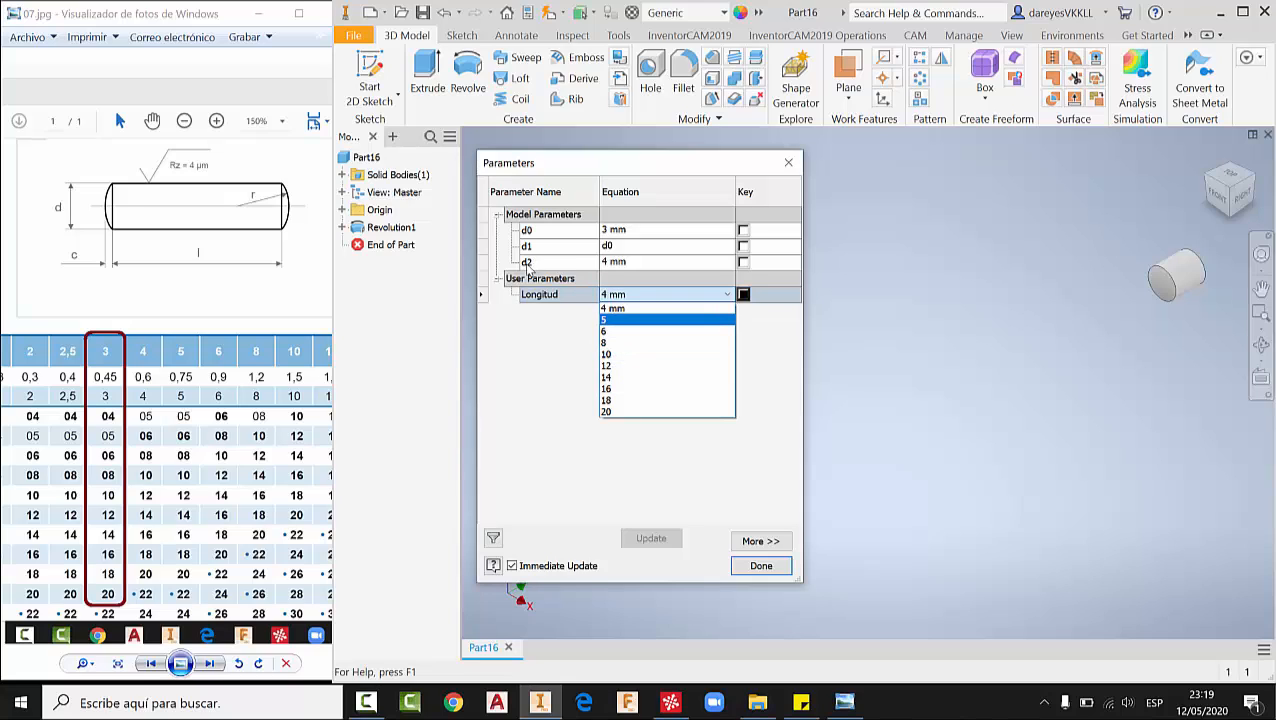
click(607, 378)
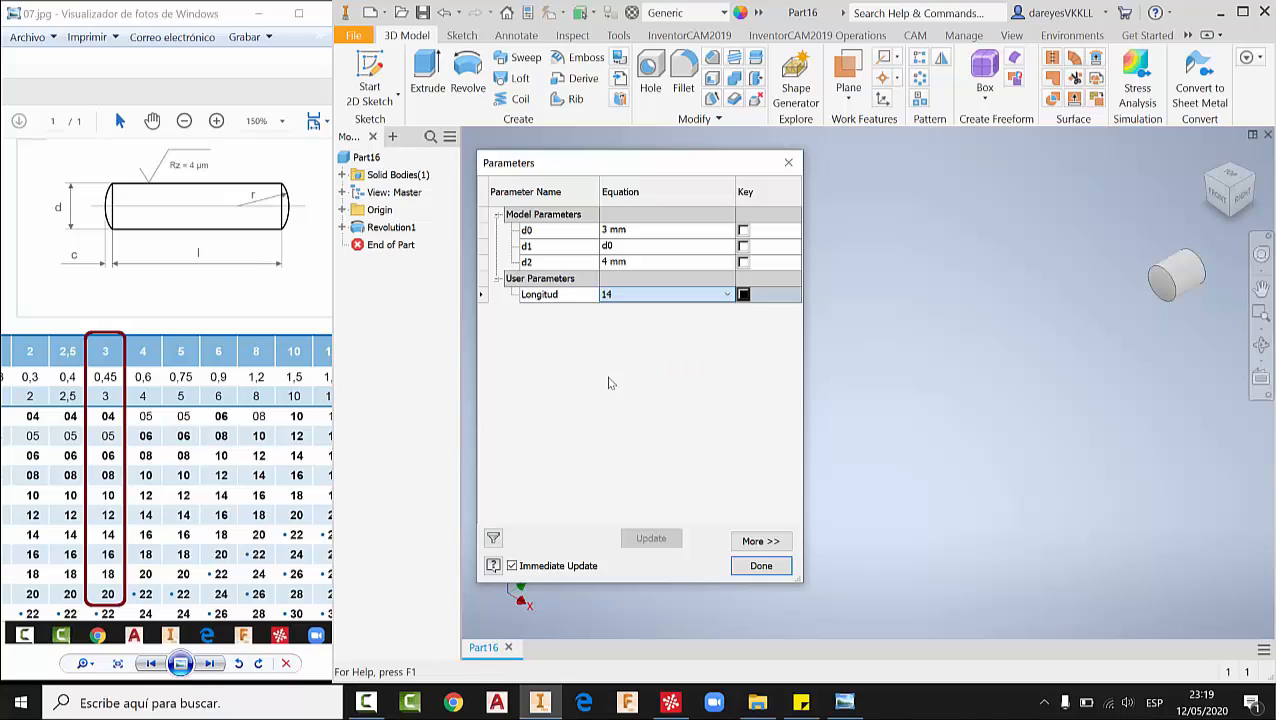
click(628, 265)
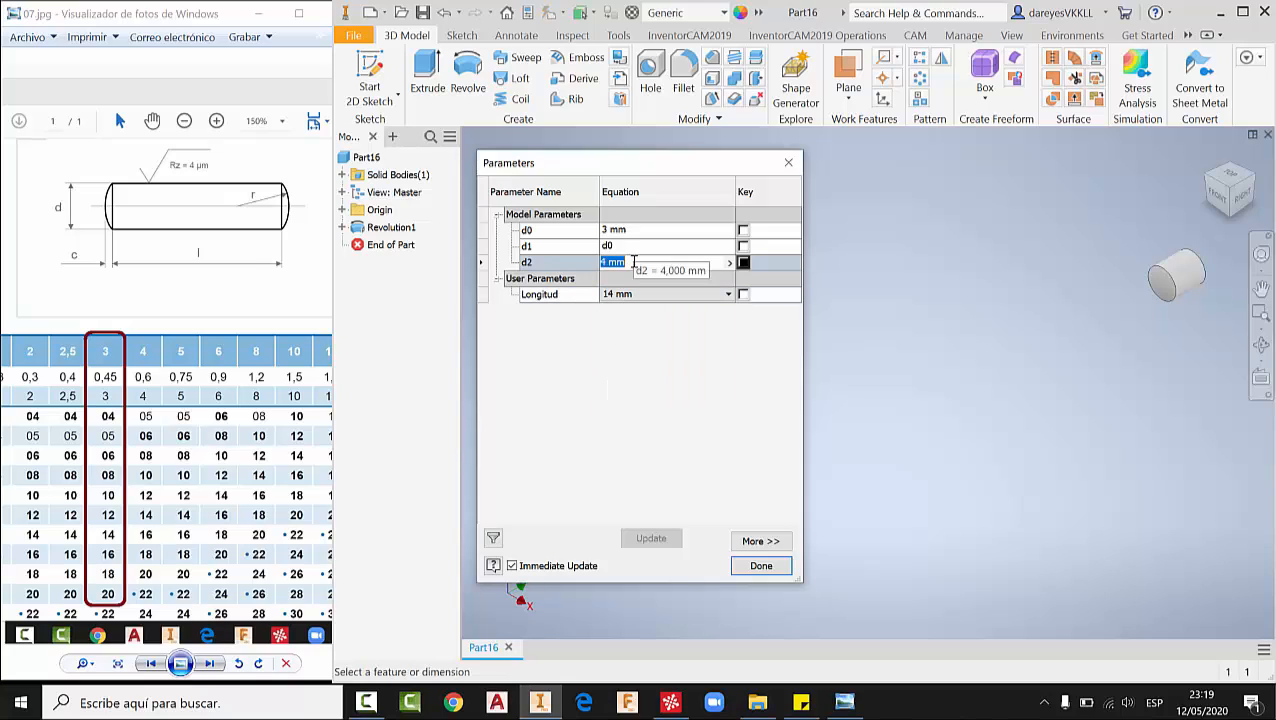
text(Lo)
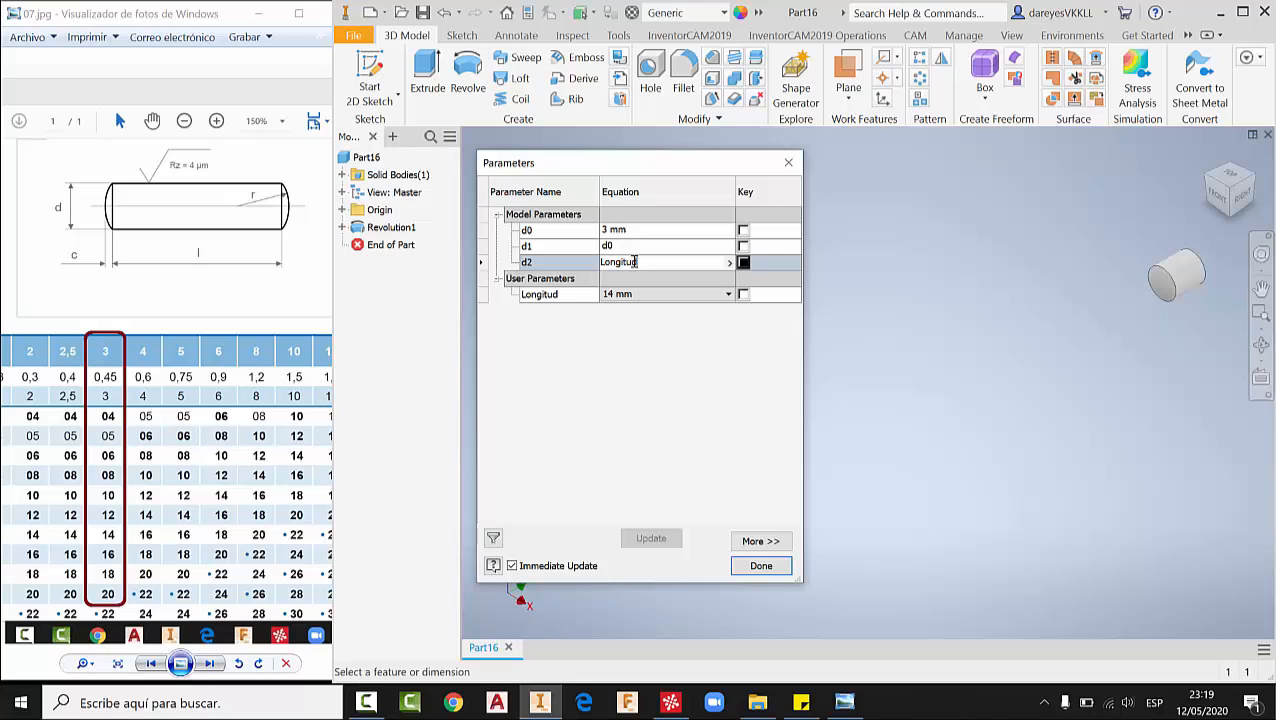
text(ngitud)
key(Return)
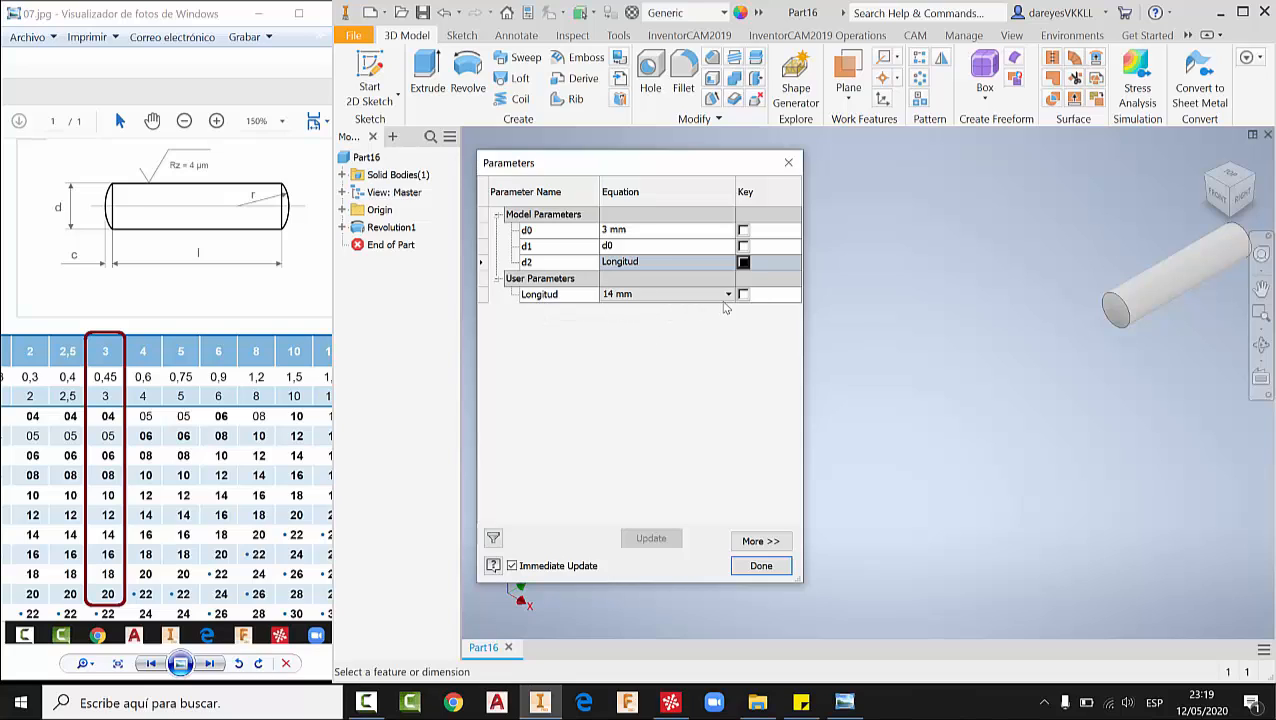
- Test the pin with Longitud values of 20 and 5, set it to 8, and close the Parameters dialog
click(727, 294)
click(607, 411)
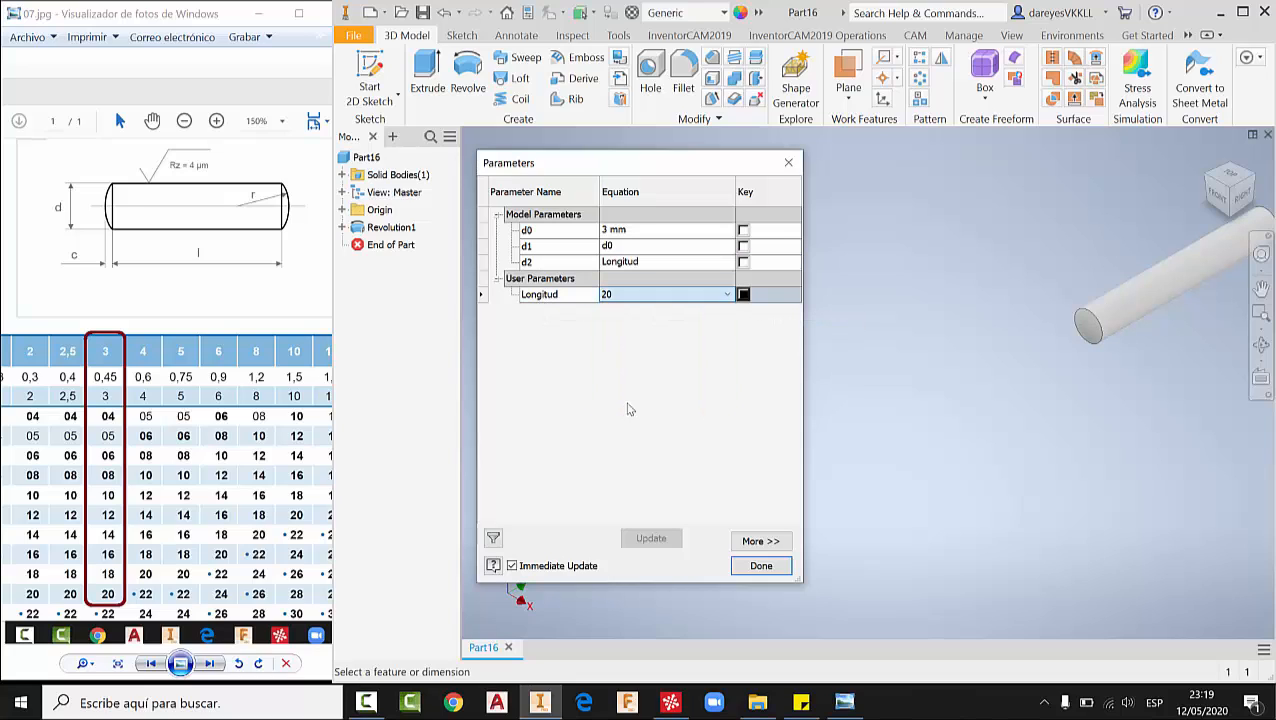
middle_drag(1015, 275, 963, 303)
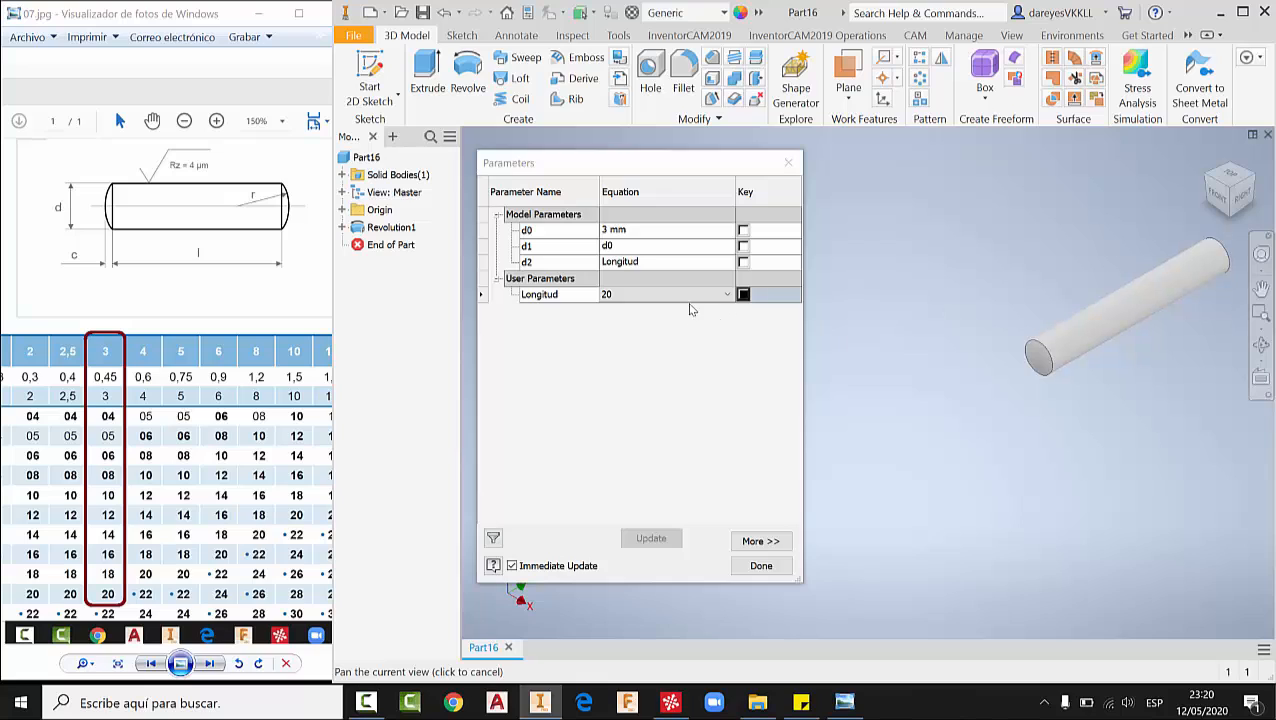
click(727, 294)
click(661, 334)
click(727, 294)
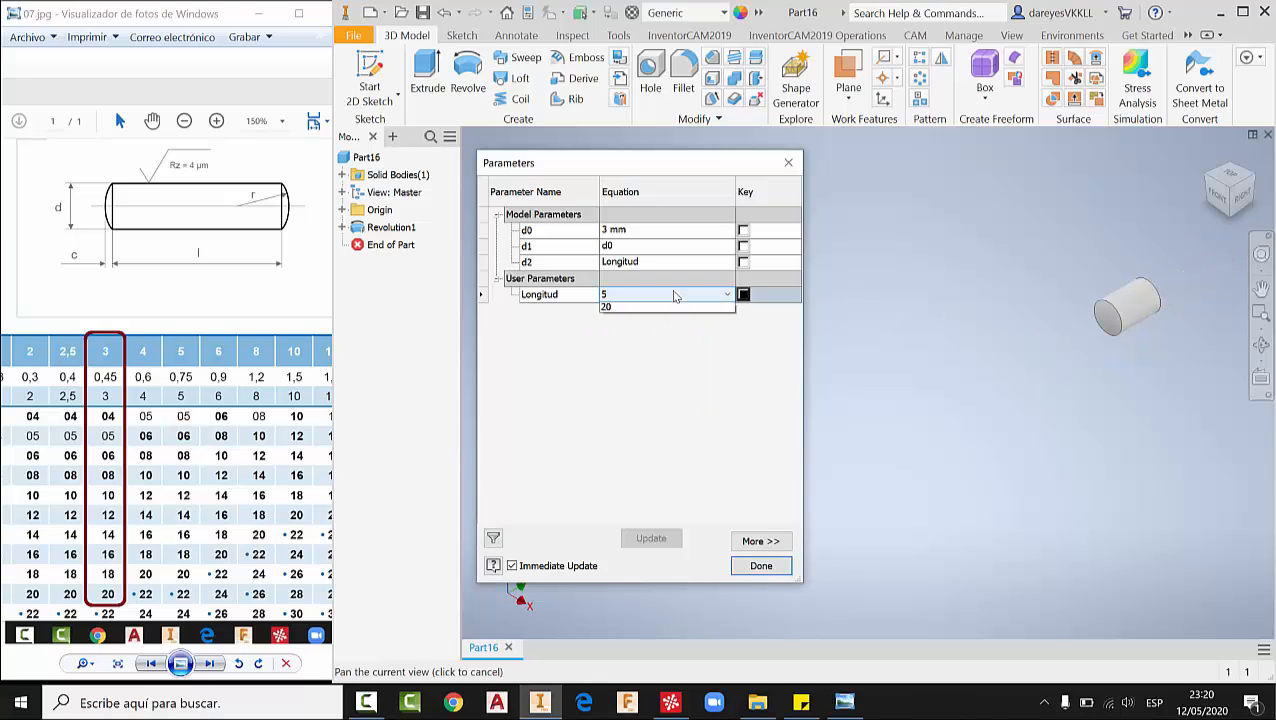
click(657, 355)
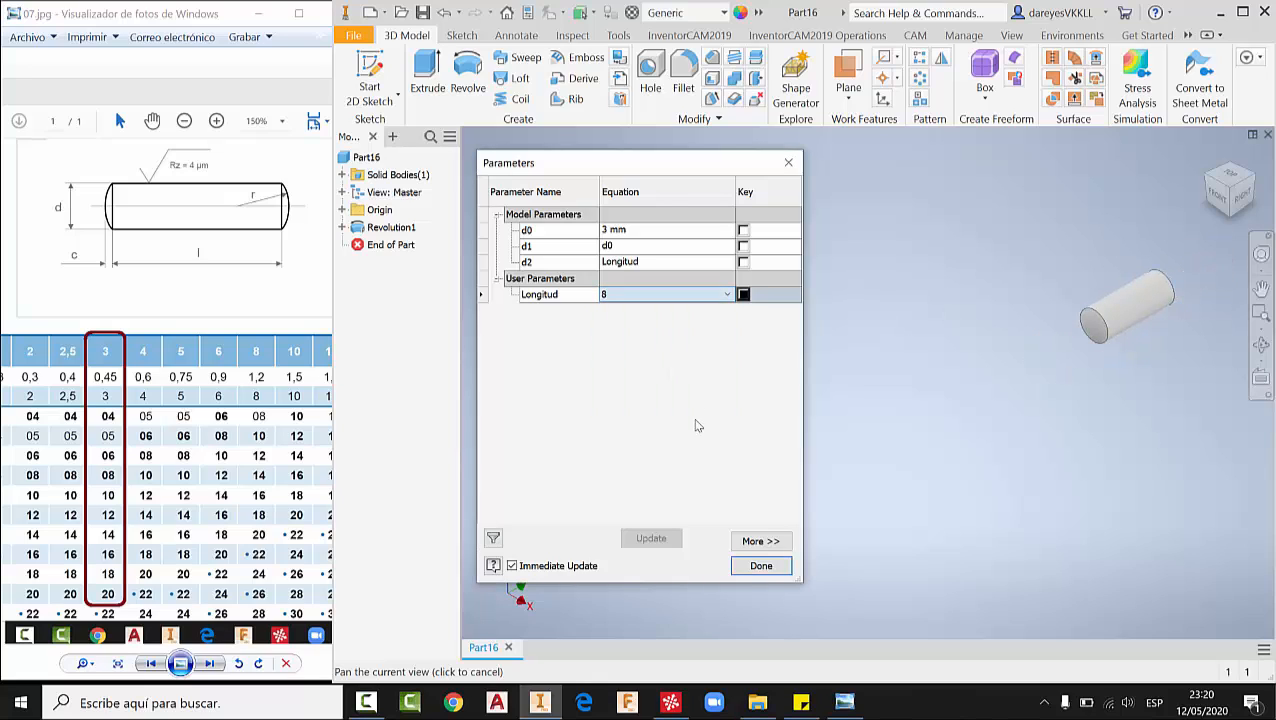
click(760, 566)
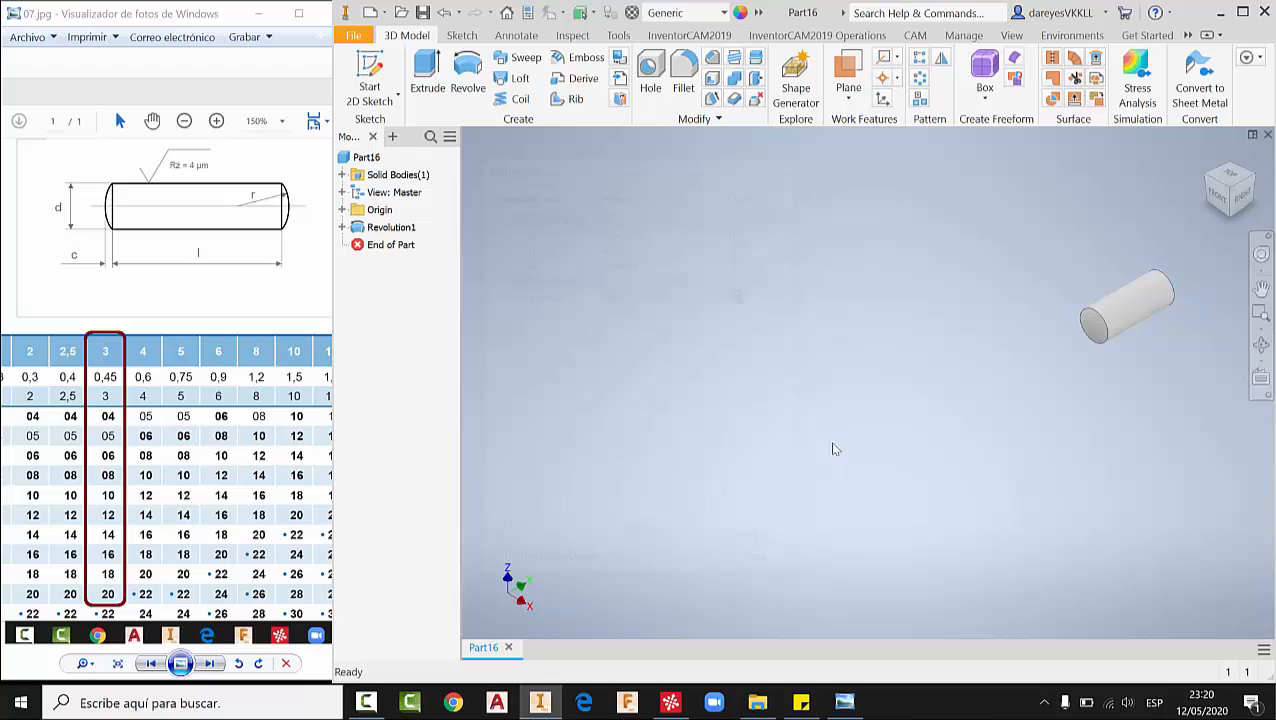
- Save the pin part as 04 in the Respaldo folder
click(422, 12)
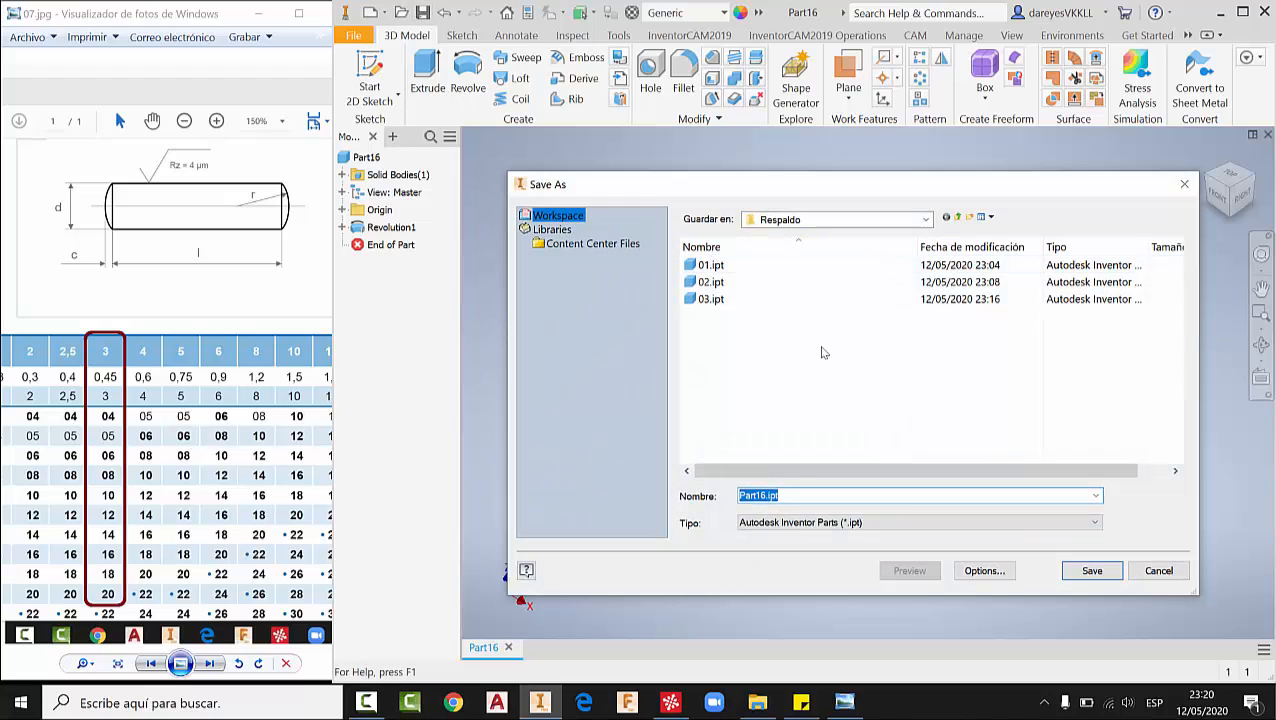
text(04)
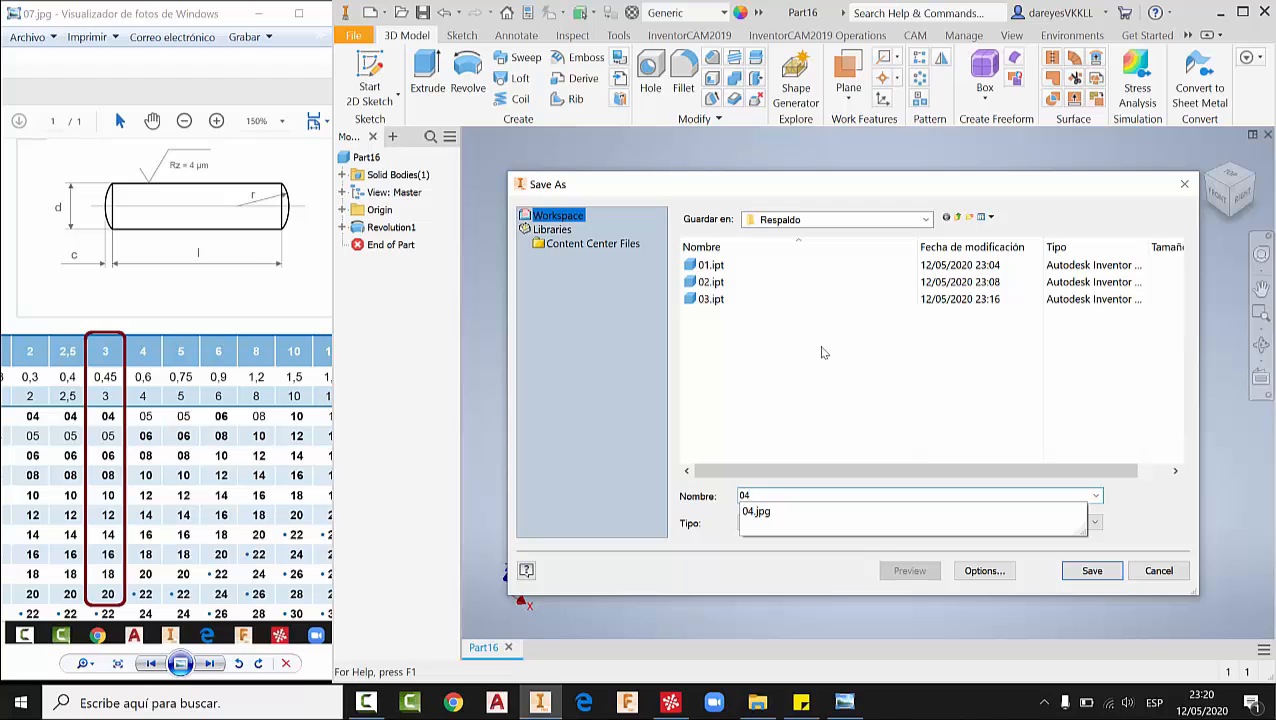
key(Return)
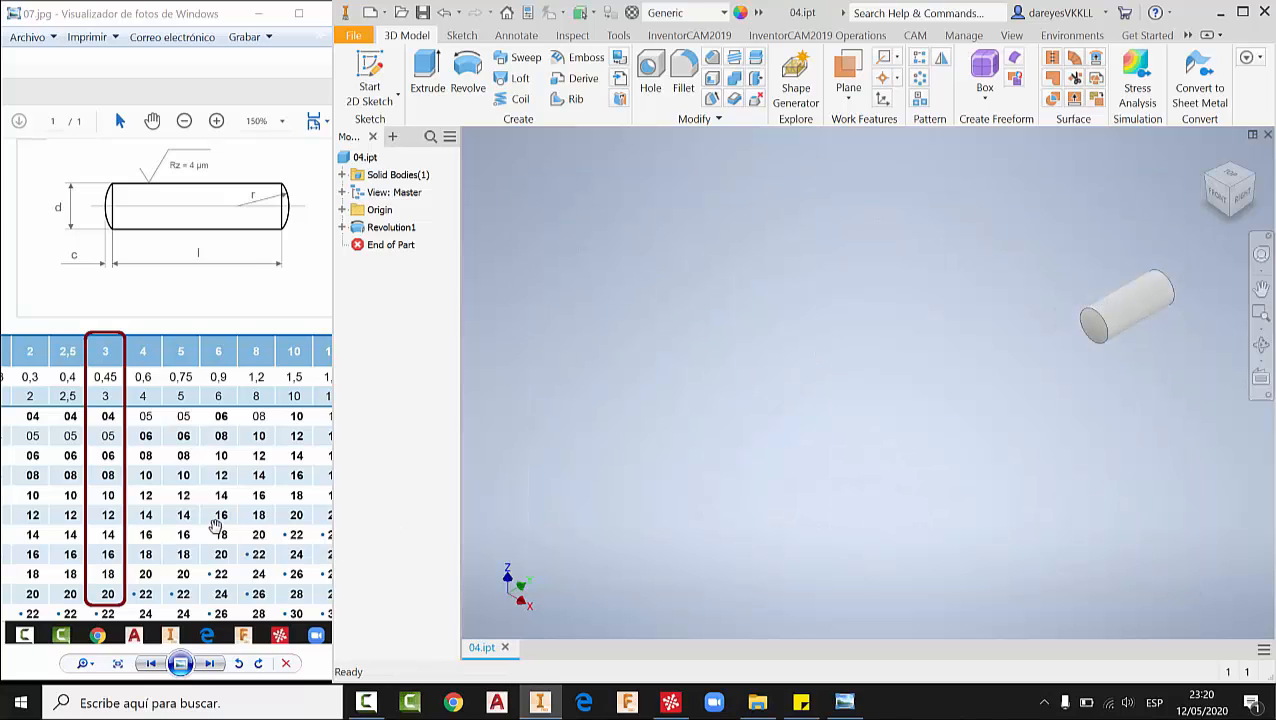
- Switch to Windows Photo Viewer, bring up reference drawing 08.jpg and examine its orthographic views, isometric view and variant table
click(210, 663)
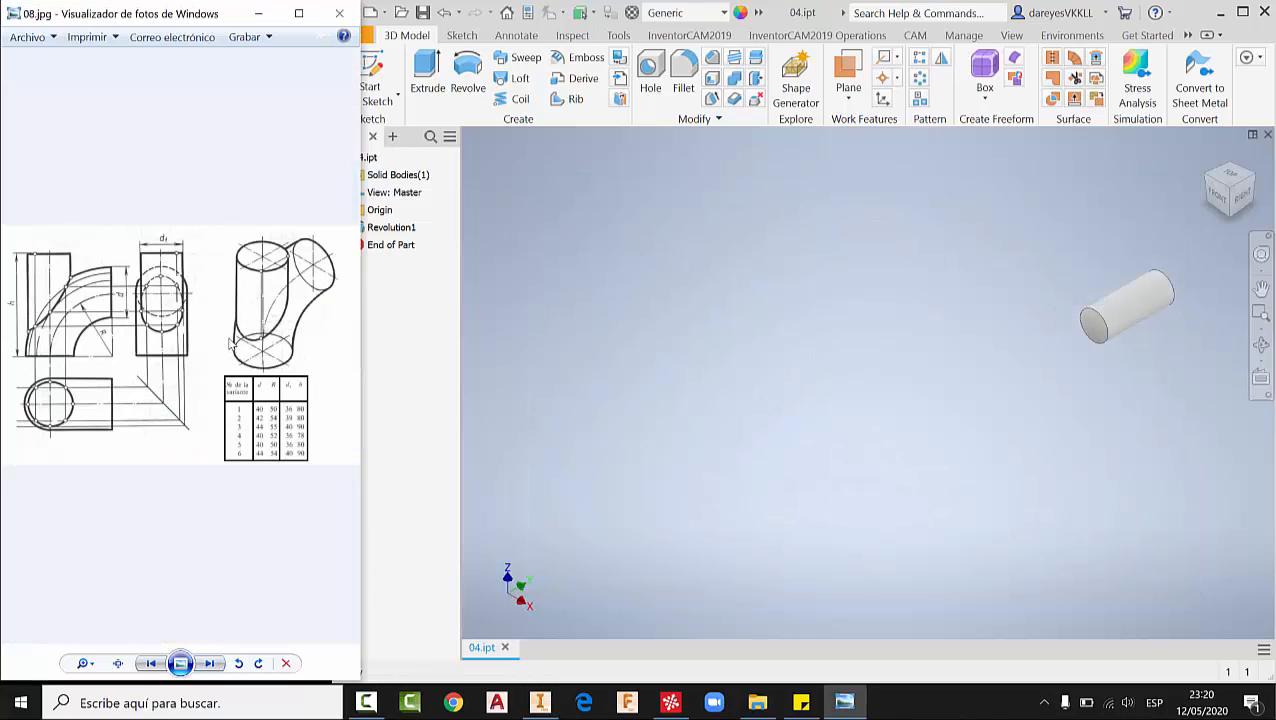
scroll(226, 341, up, 1)
drag(196, 336, 272, 313)
scroll(245, 325, up, 1)
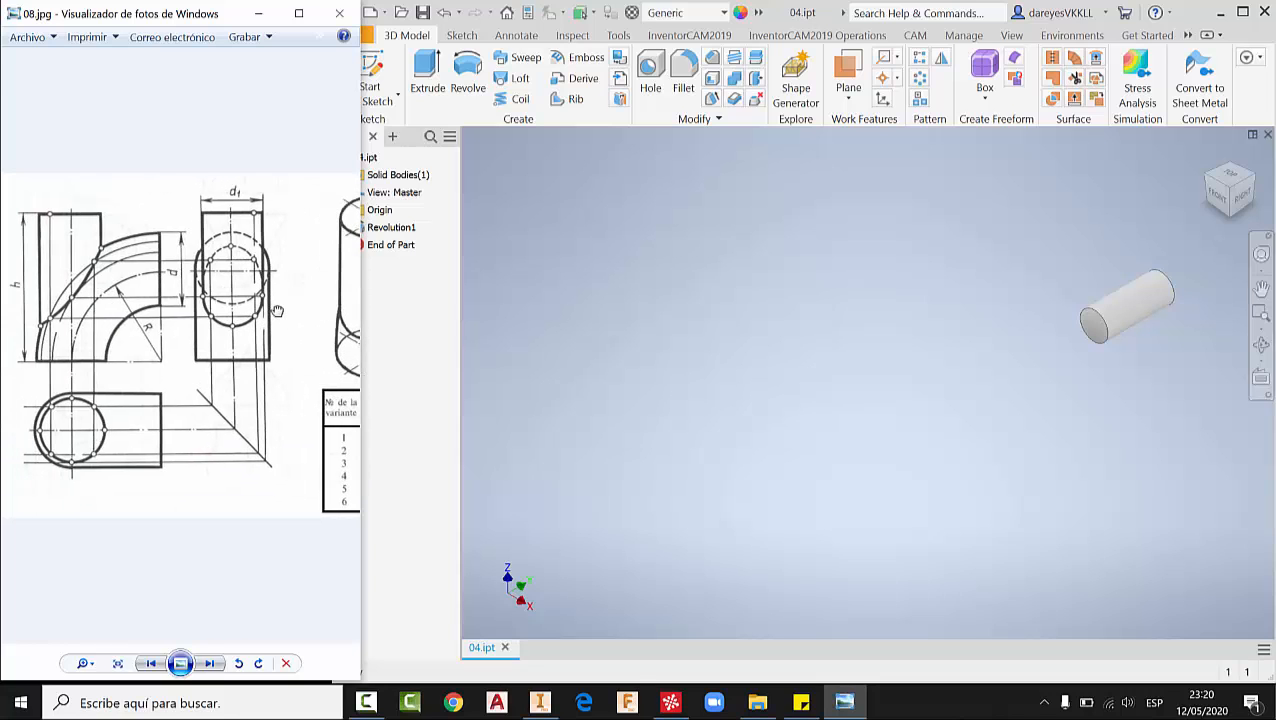
scroll(195, 328, up, 1)
mouse_move(125, 327)
mouse_down()
mouse_move(179, 326)
mouse_move(145, 333)
mouse_up()
drag(262, 322, 91, 333)
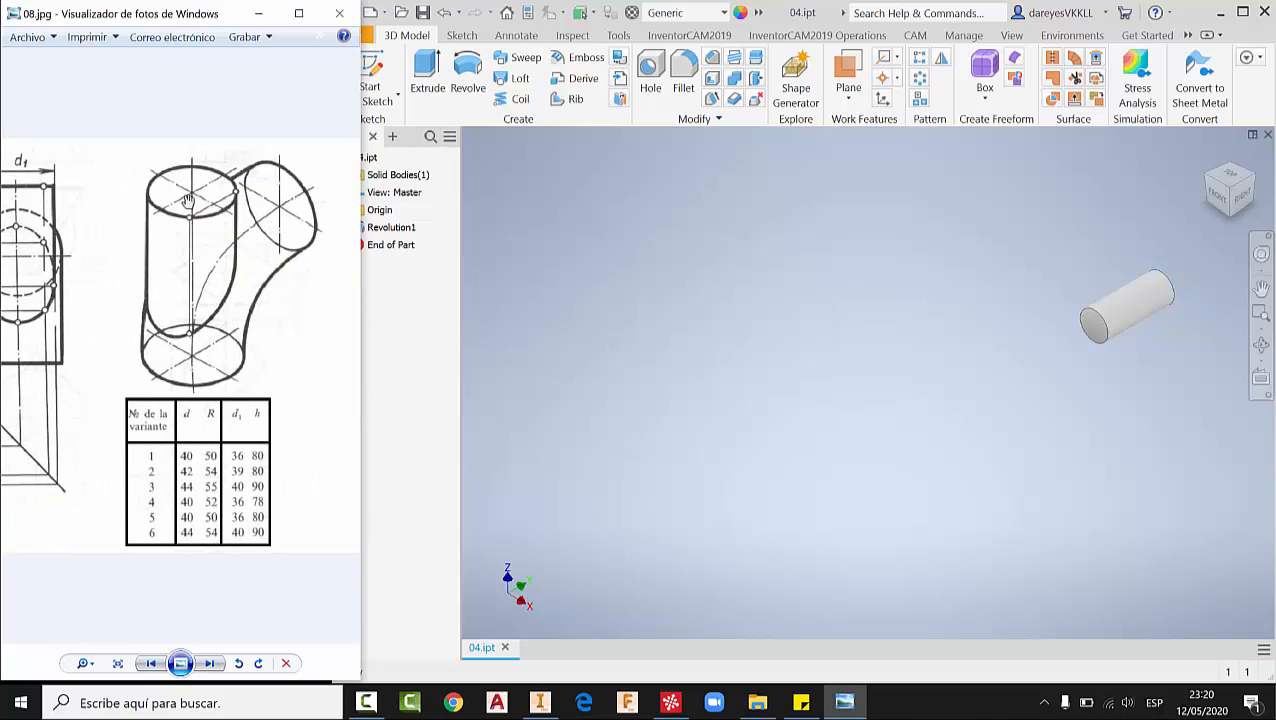
- Switch back to Autodesk Inventor and close the 04.ipt part
click(777, 237)
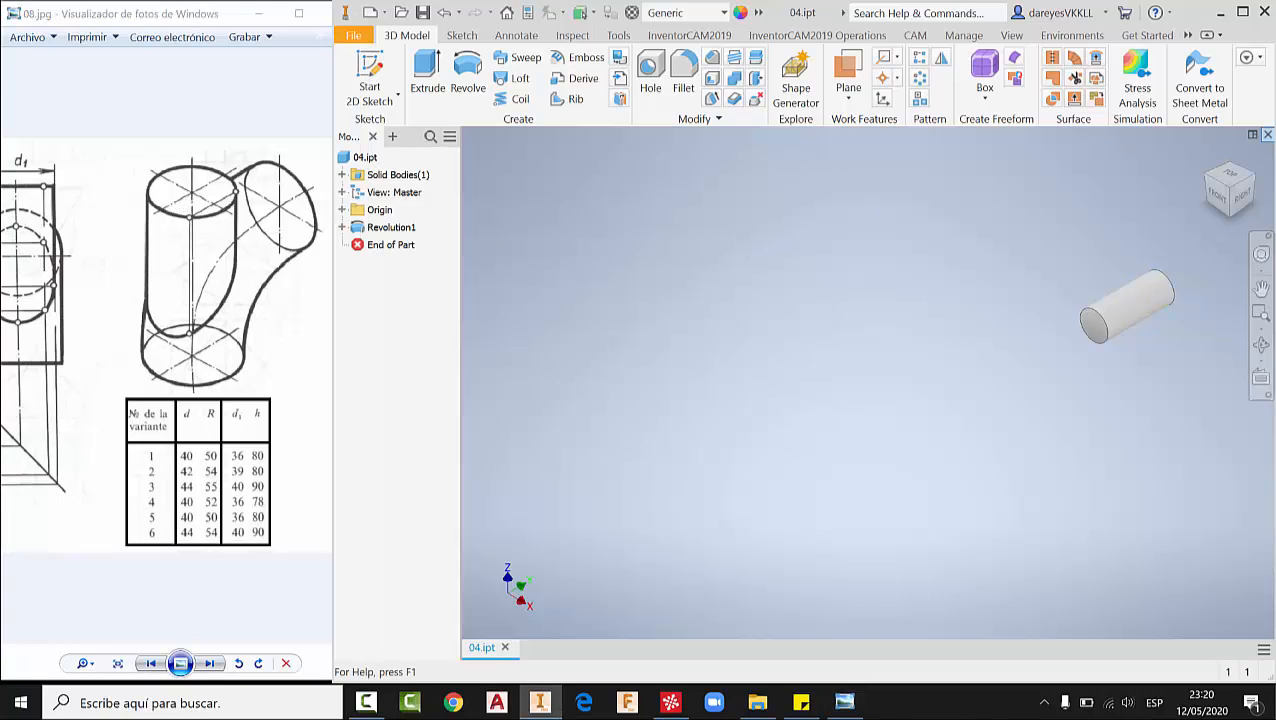
click(1267, 136)
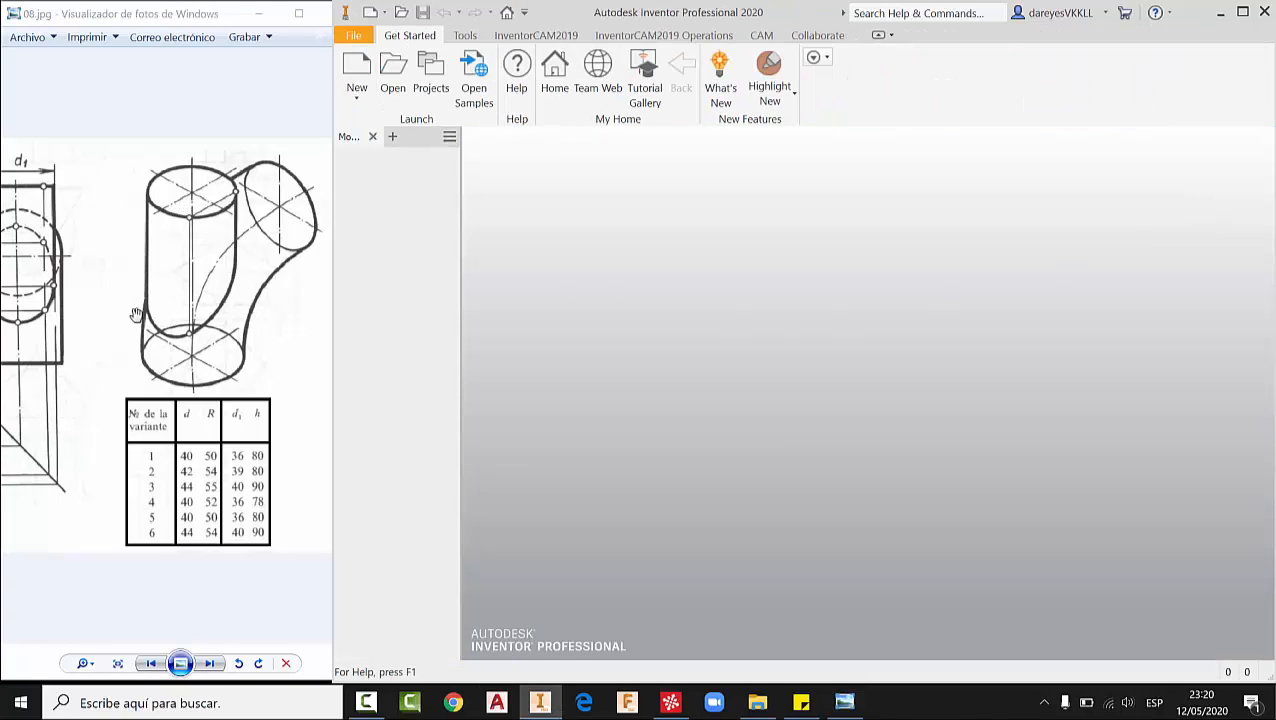
- Examine where d, R, d1 and h are dimensioned on the elbow drawing and compare them with the variant table in an enlarged viewer
drag(136, 315, 408, 324)
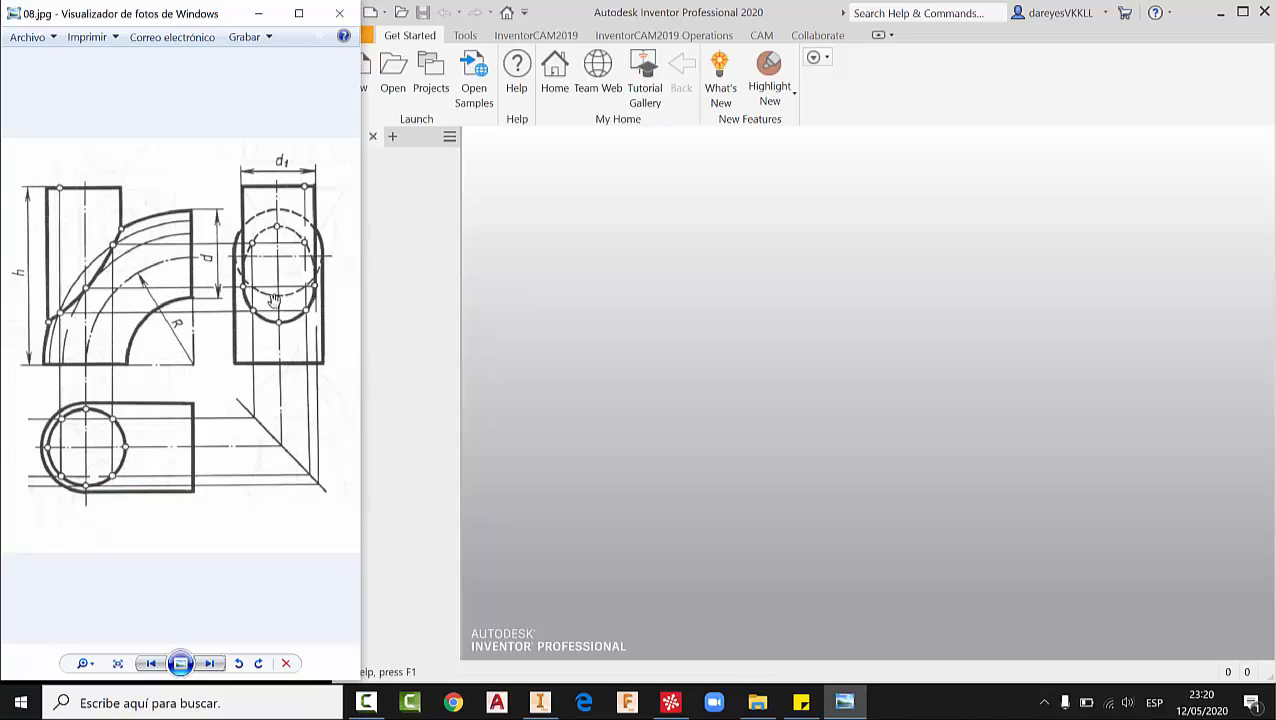
drag(273, 299, 118, 324)
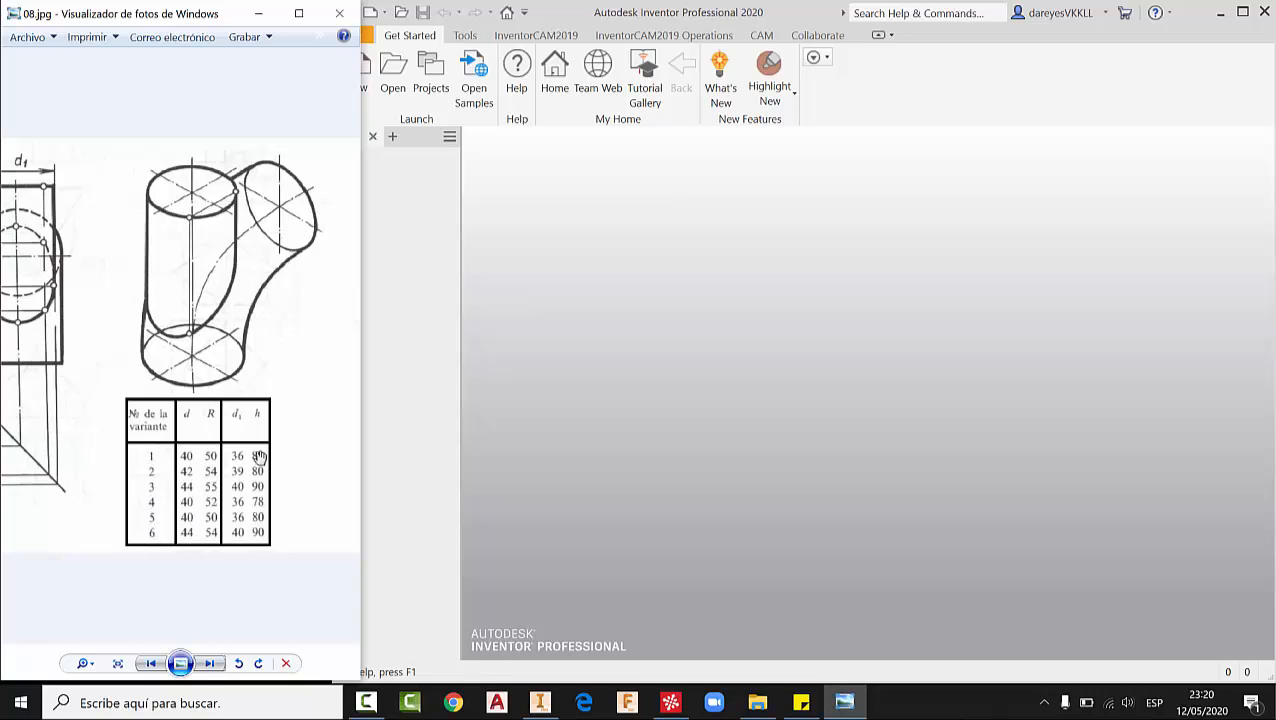
mouse_move(46, 432)
mouse_down()
mouse_move(182, 427)
mouse_move(355, 395)
mouse_up()
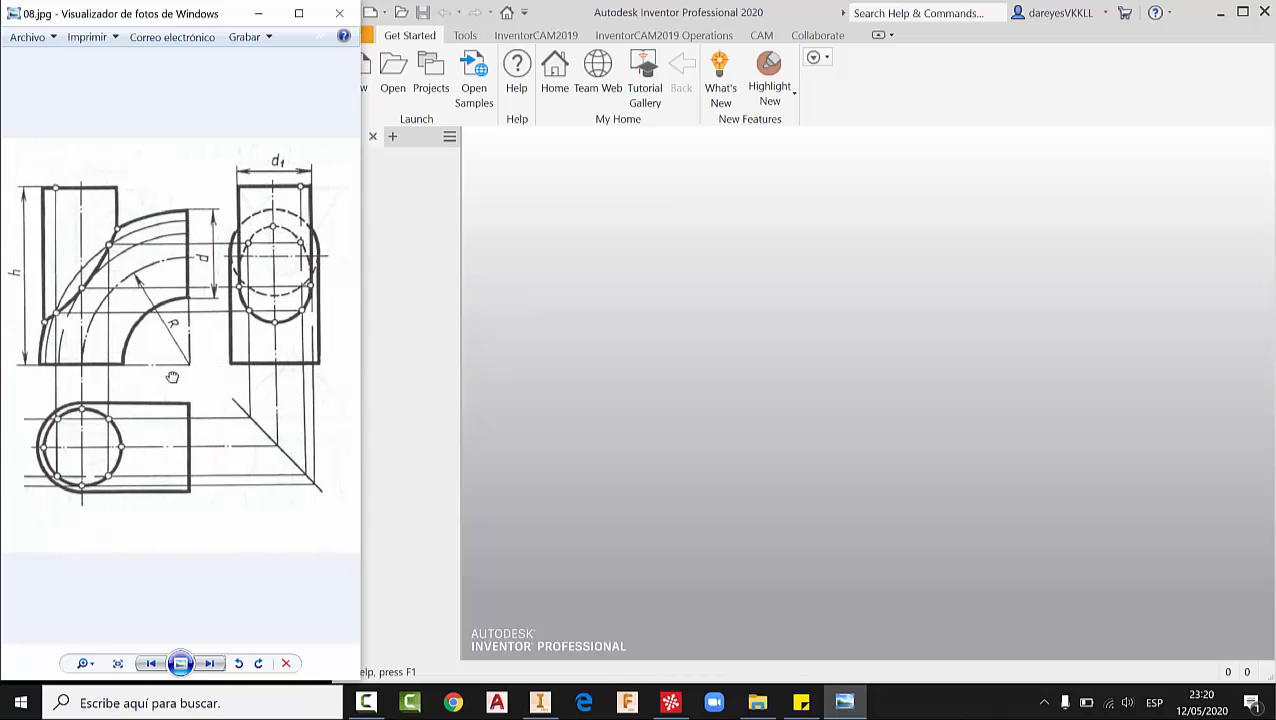
drag(170, 377, 68, 381)
drag(216, 468, 349, 432)
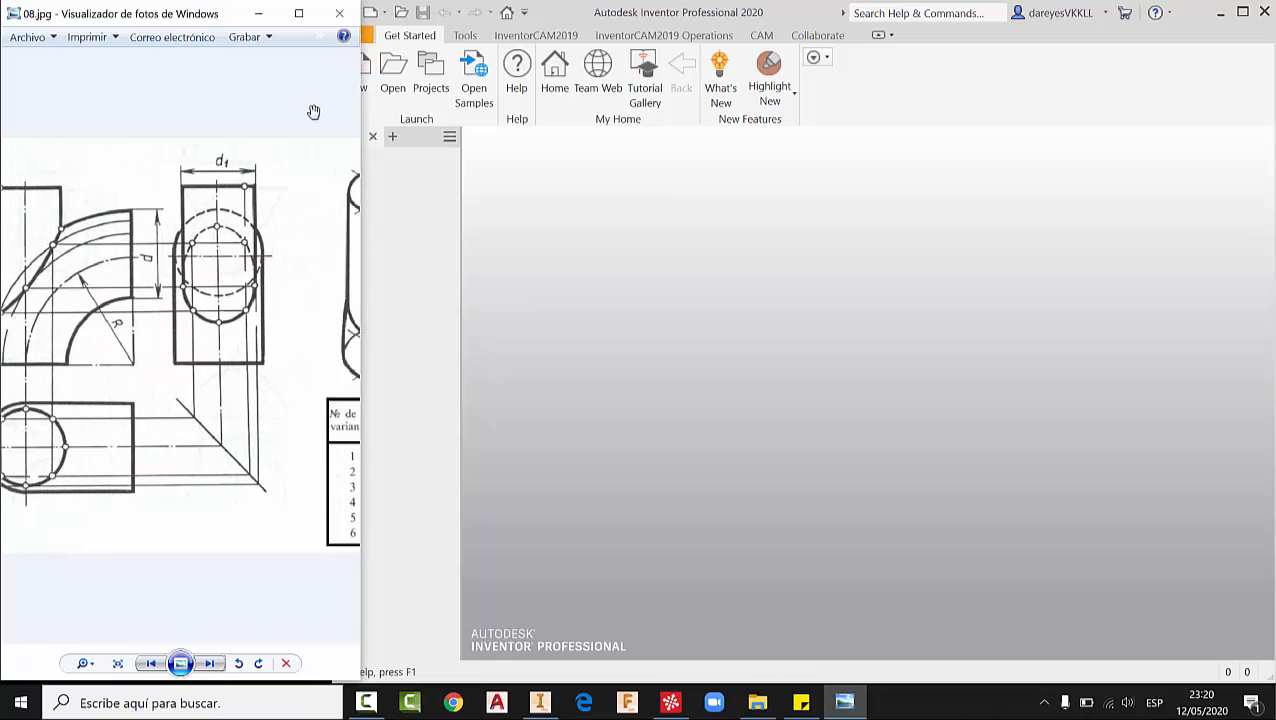
click(298, 13)
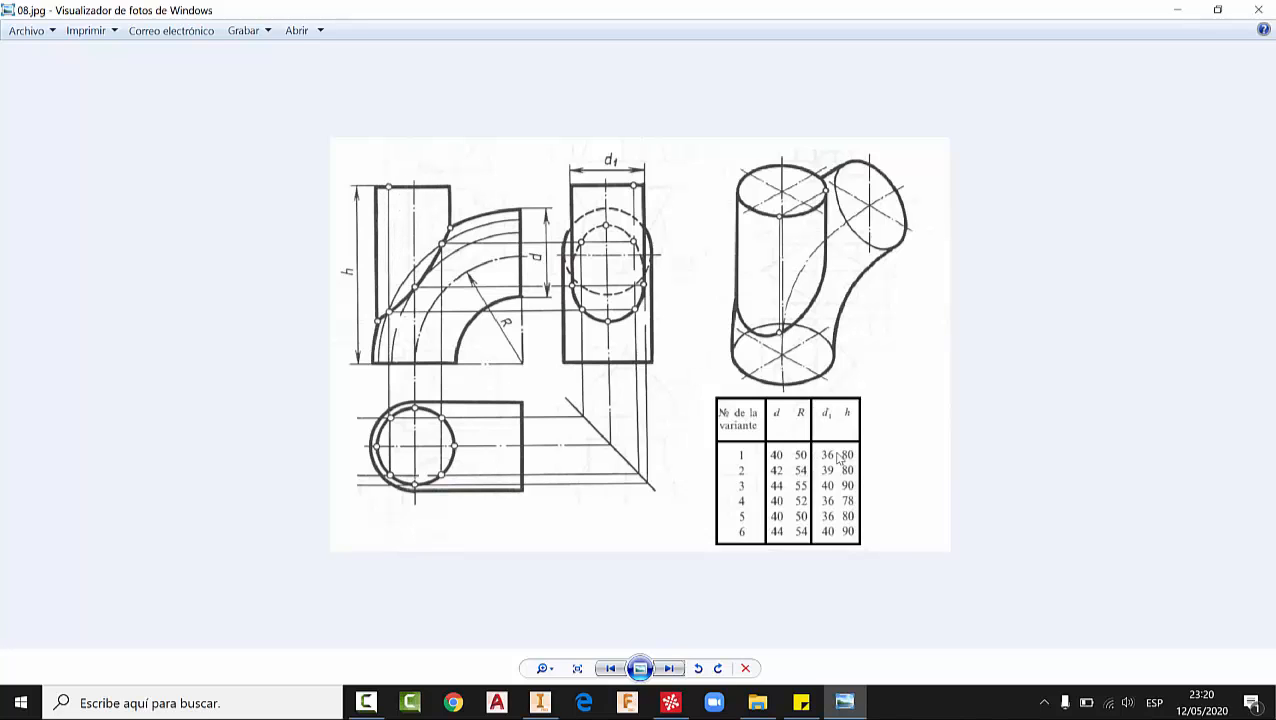
- Return to Inventor, create a new part from the metric DIN_Z_Up.ipt template and start a sketch on the horizontal XY plane
click(1217, 9)
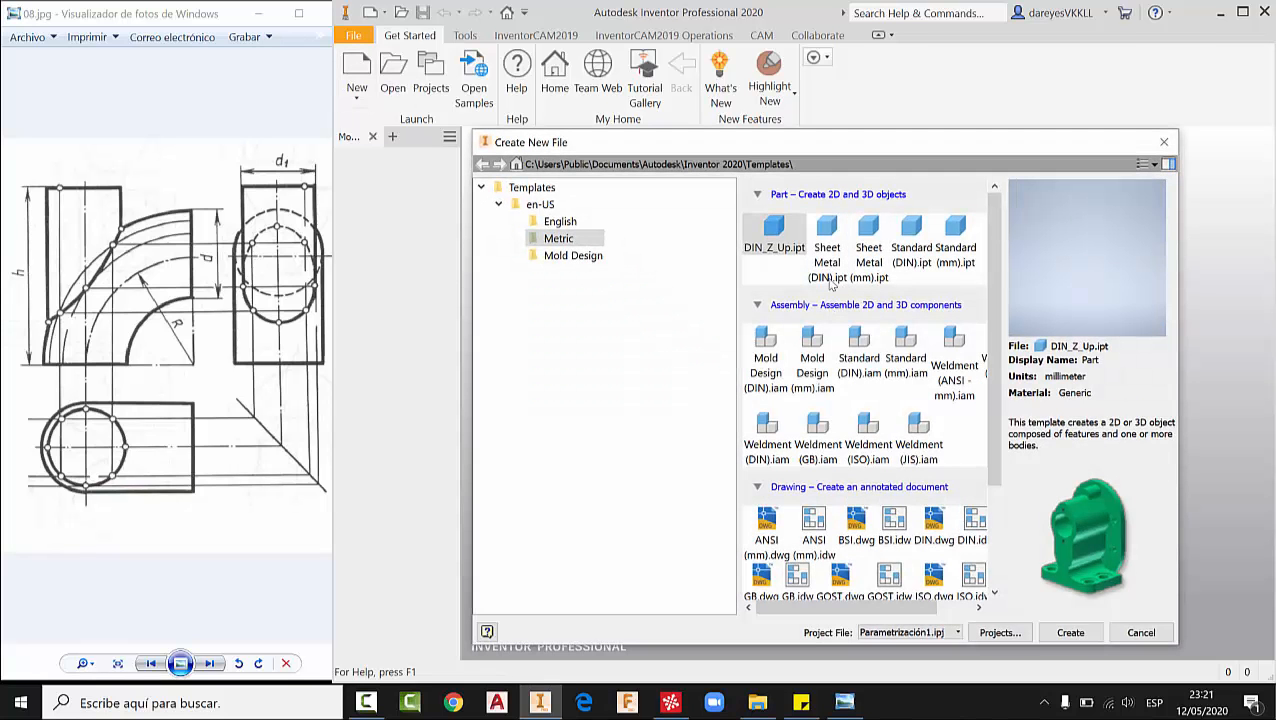
double_click(775, 239)
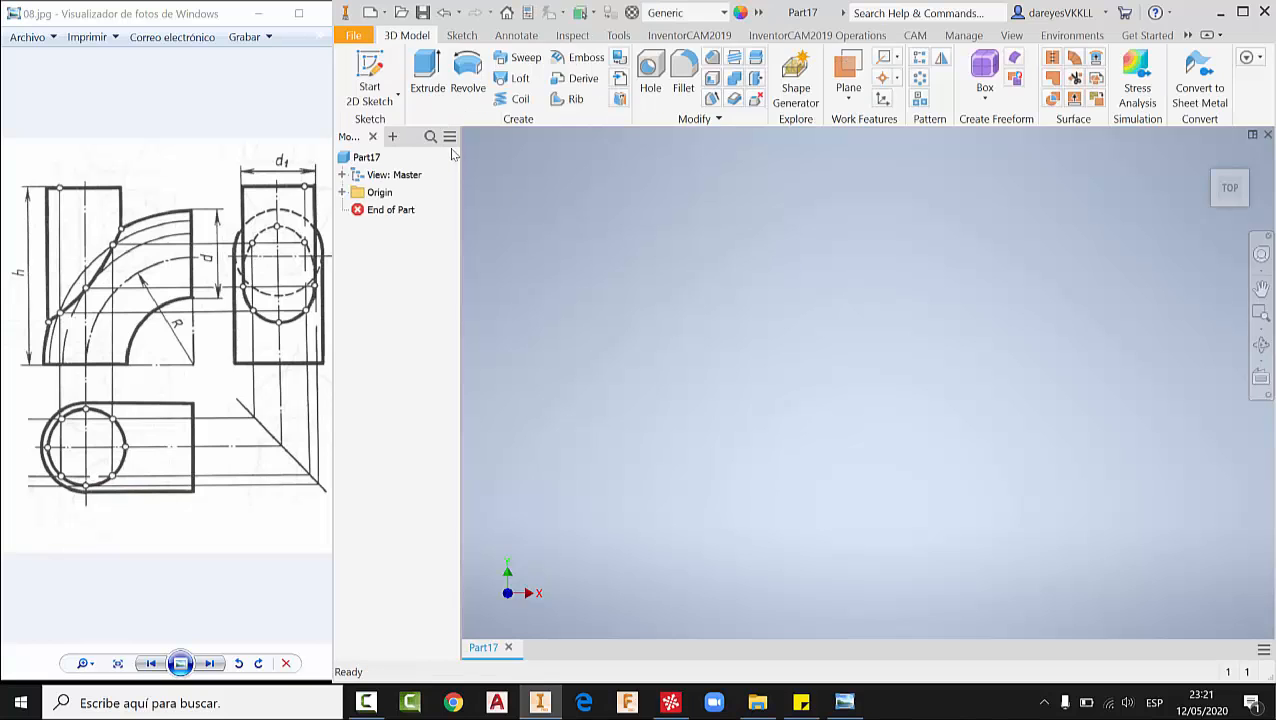
key(s)
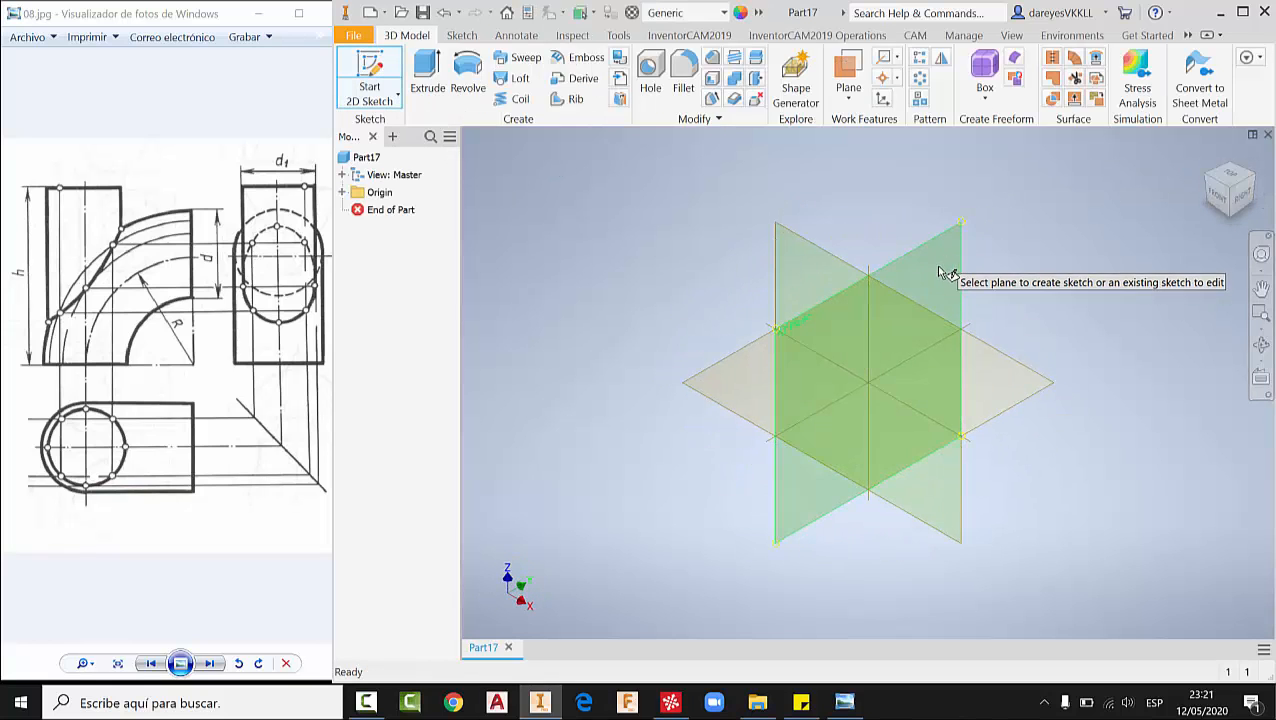
click(735, 372)
- Sketch a circle about 17.6 mm in diameter centered on the origin, checking the variant table for the elbow's diameter
key(c)
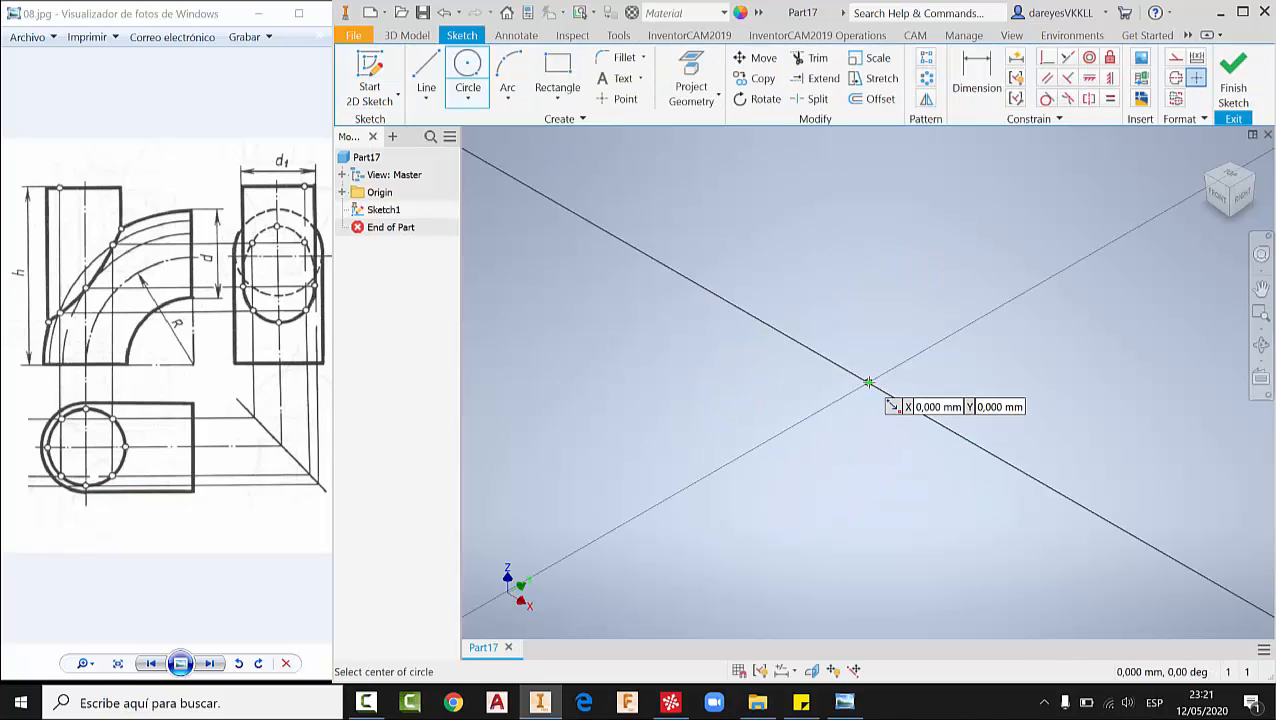
click(870, 383)
drag(232, 467, 124, 467)
drag(281, 459, 110, 452)
drag(230, 458, 212, 465)
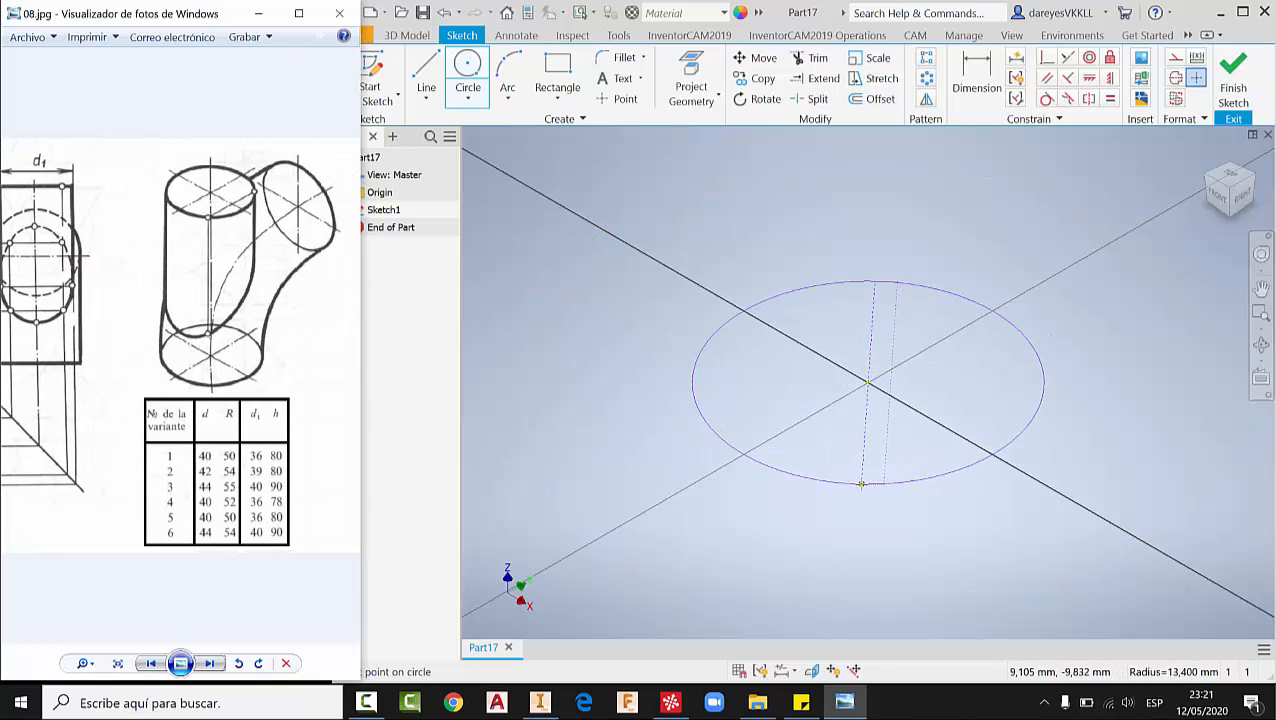
click(861, 484)
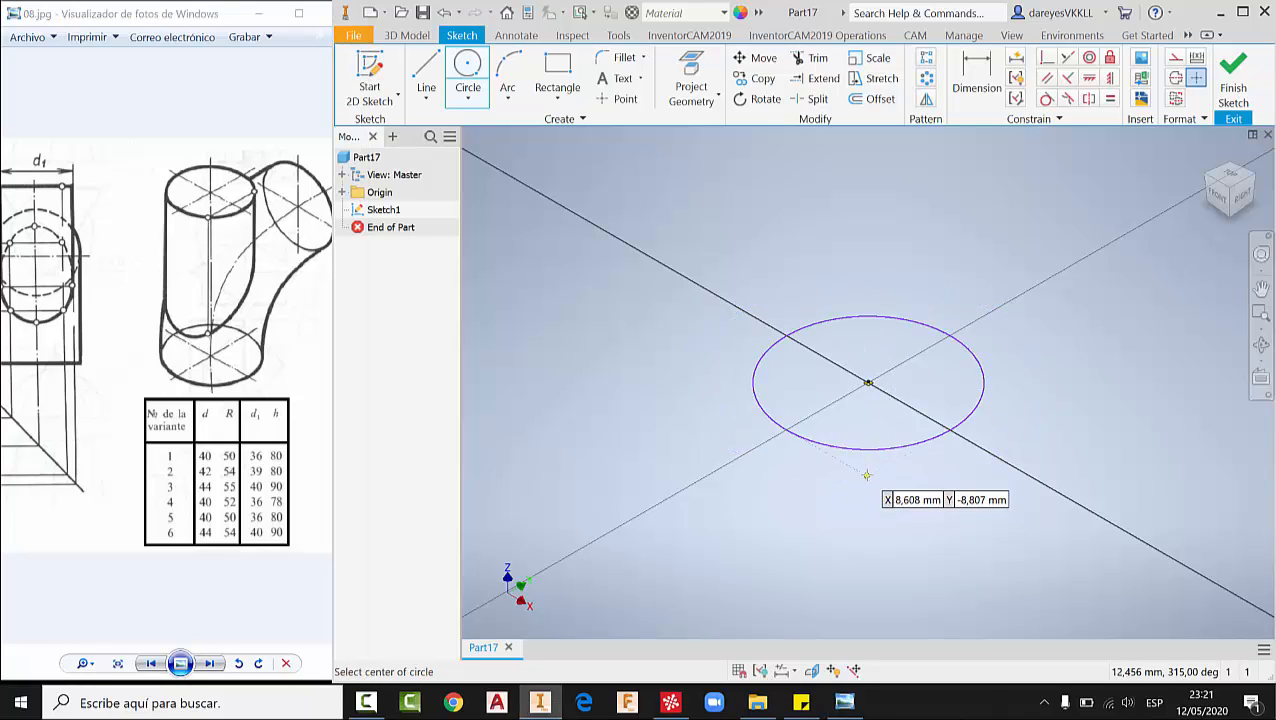
key(Escape)
- Dimension the circle's diameter and set it to 40 mm
key(d)
click(955, 342)
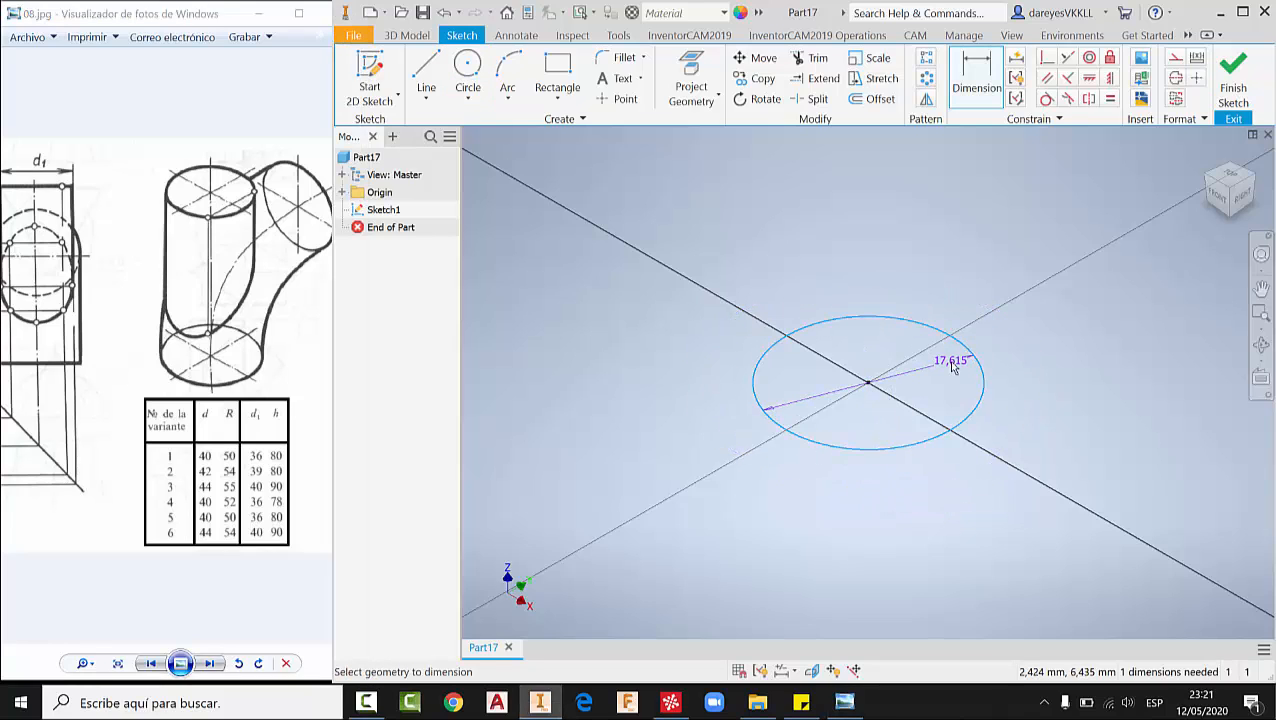
click(950, 378)
text(40)
key(Return)
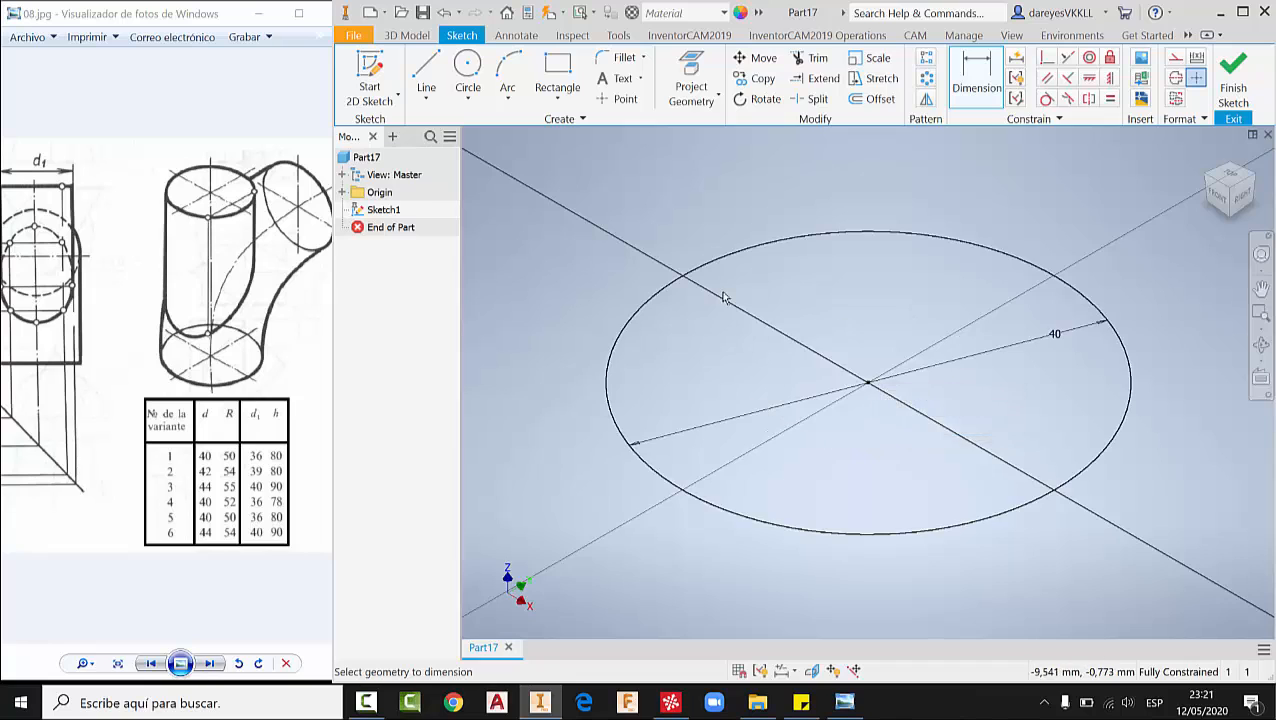
- Sketch a centerline about 28.6 mm long beyond the 40 mm circle, parallel to the X axis
middle_drag(781, 326, 691, 393)
scroll(691, 393, down, 3)
key(l)
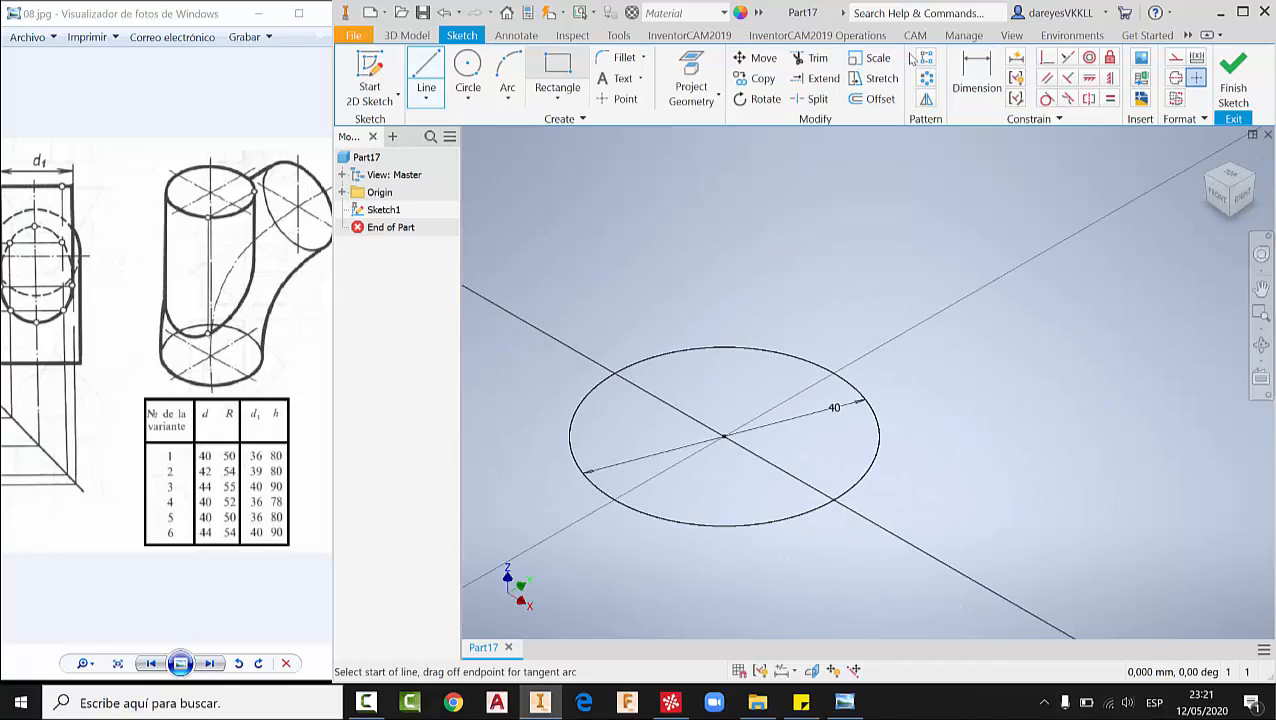
click(1177, 80)
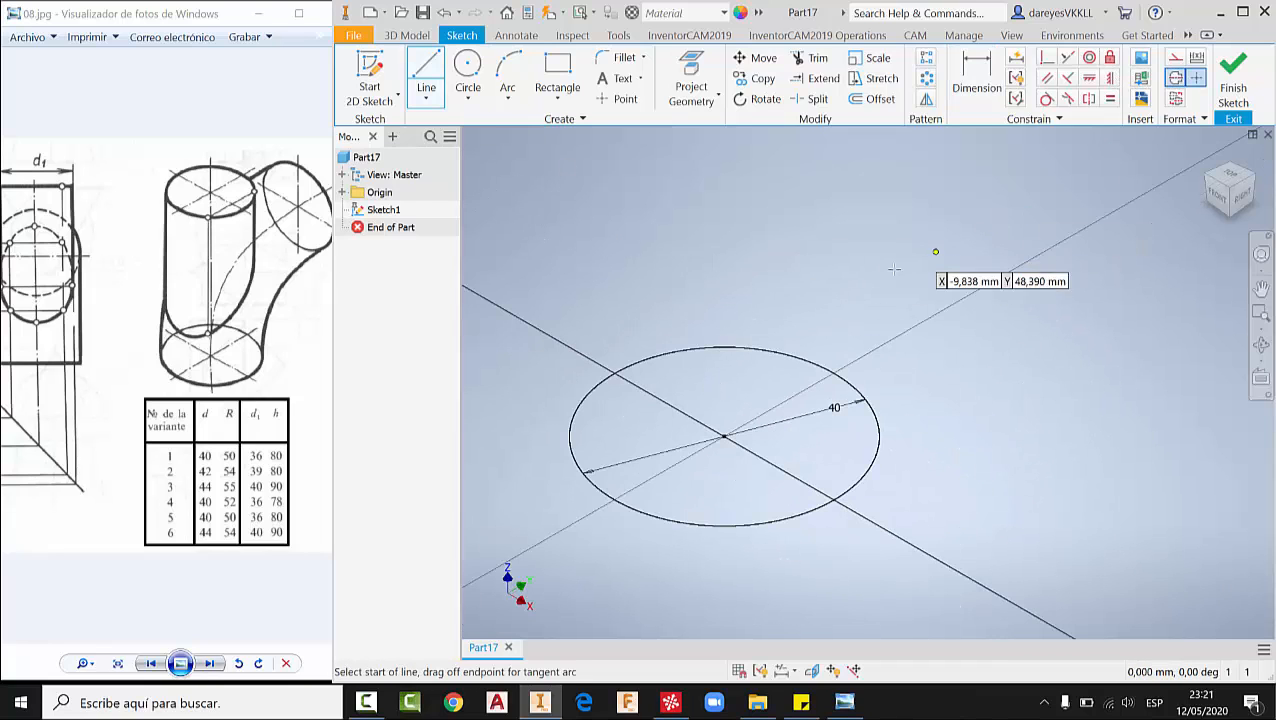
click(893, 262)
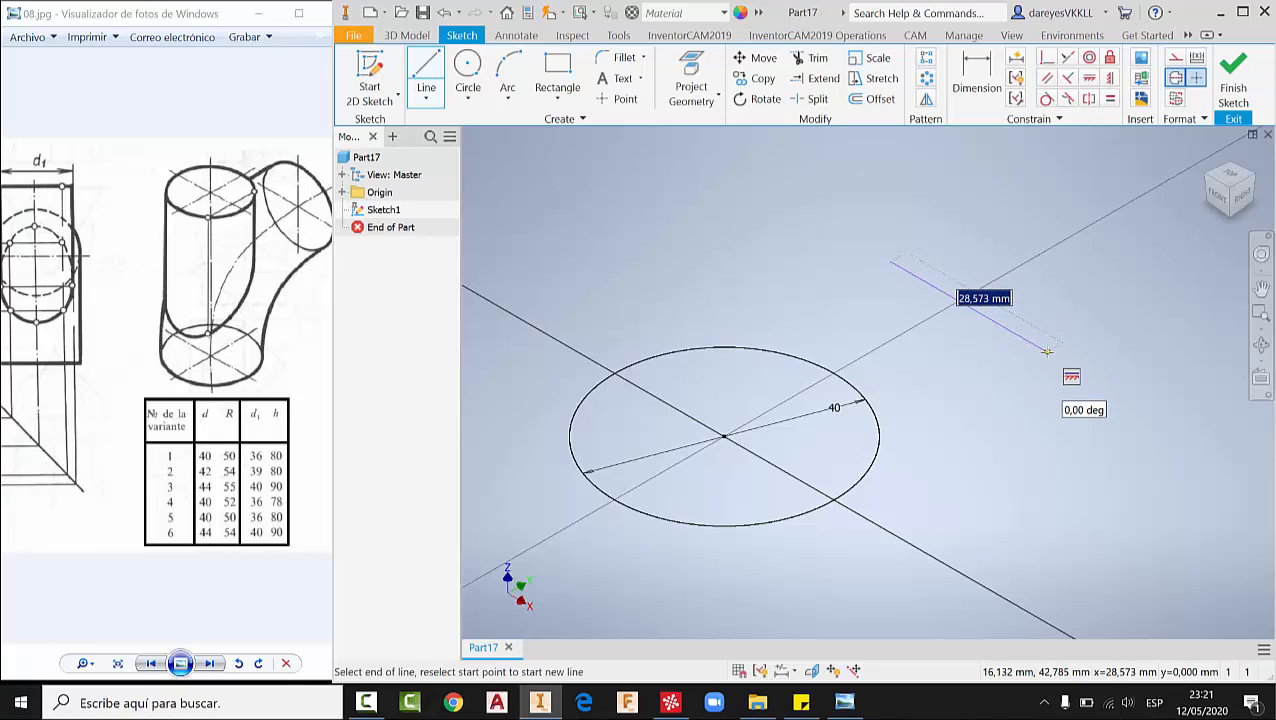
click(1046, 351)
key(Escape)
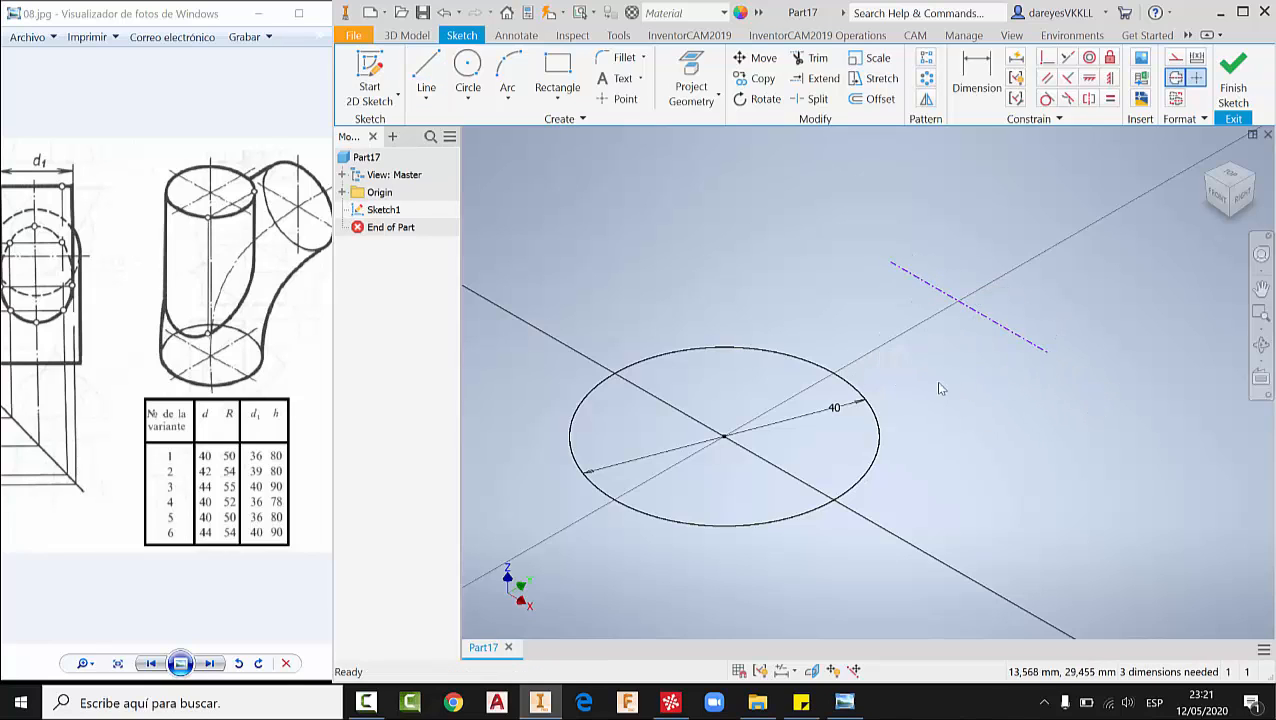
- Check radius R on the reference drawing and dimension the centerline 50 mm from the circle's center
drag(100, 466, 325, 464)
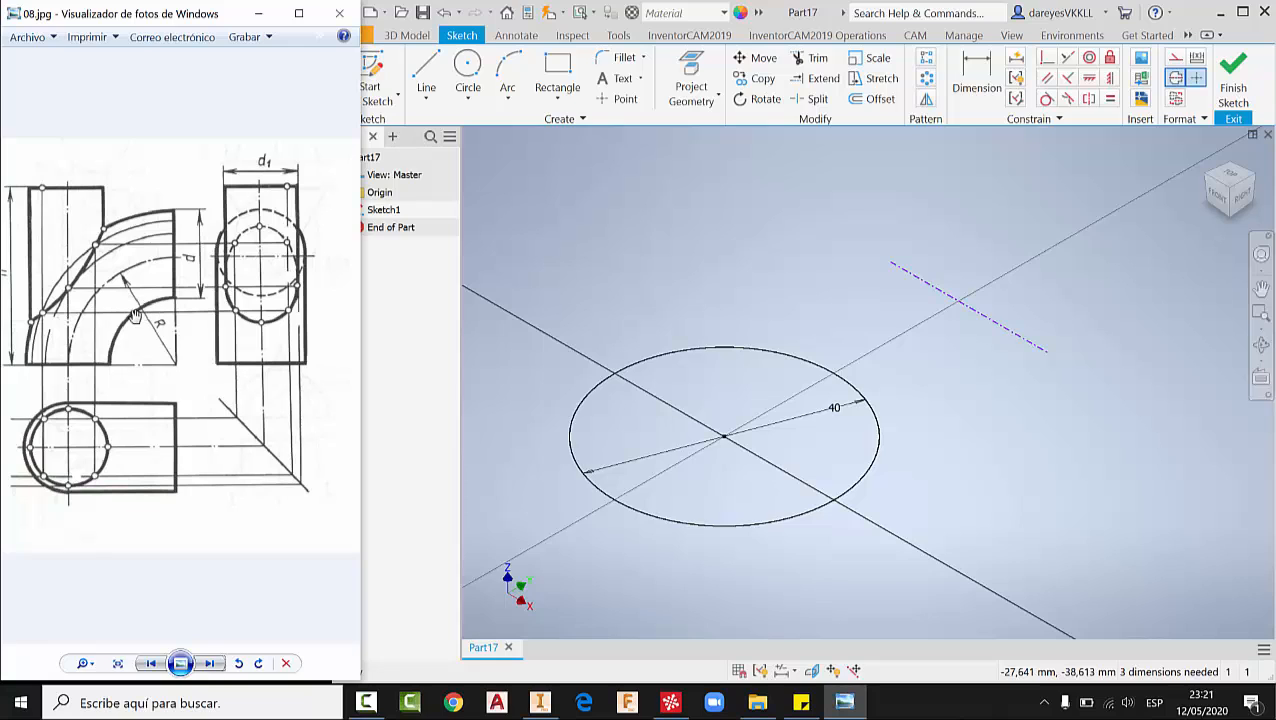
drag(345, 395, 105, 423)
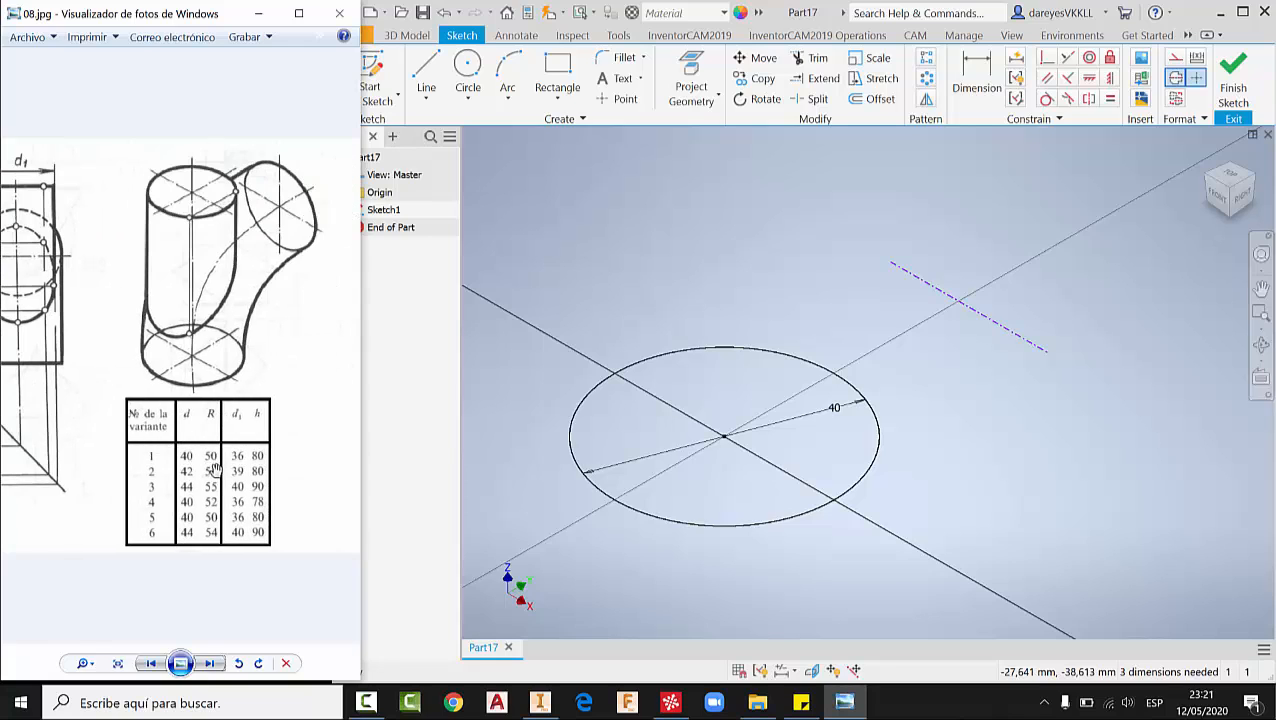
click(726, 438)
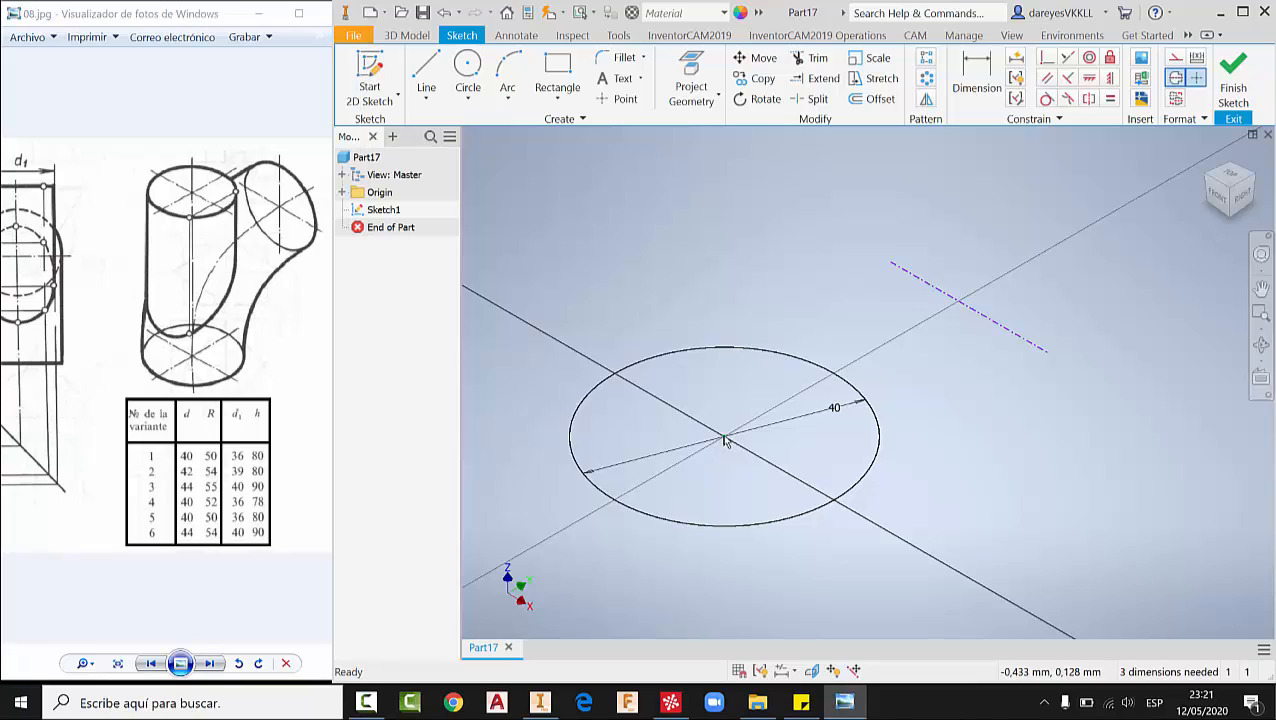
click(952, 305)
key(d)
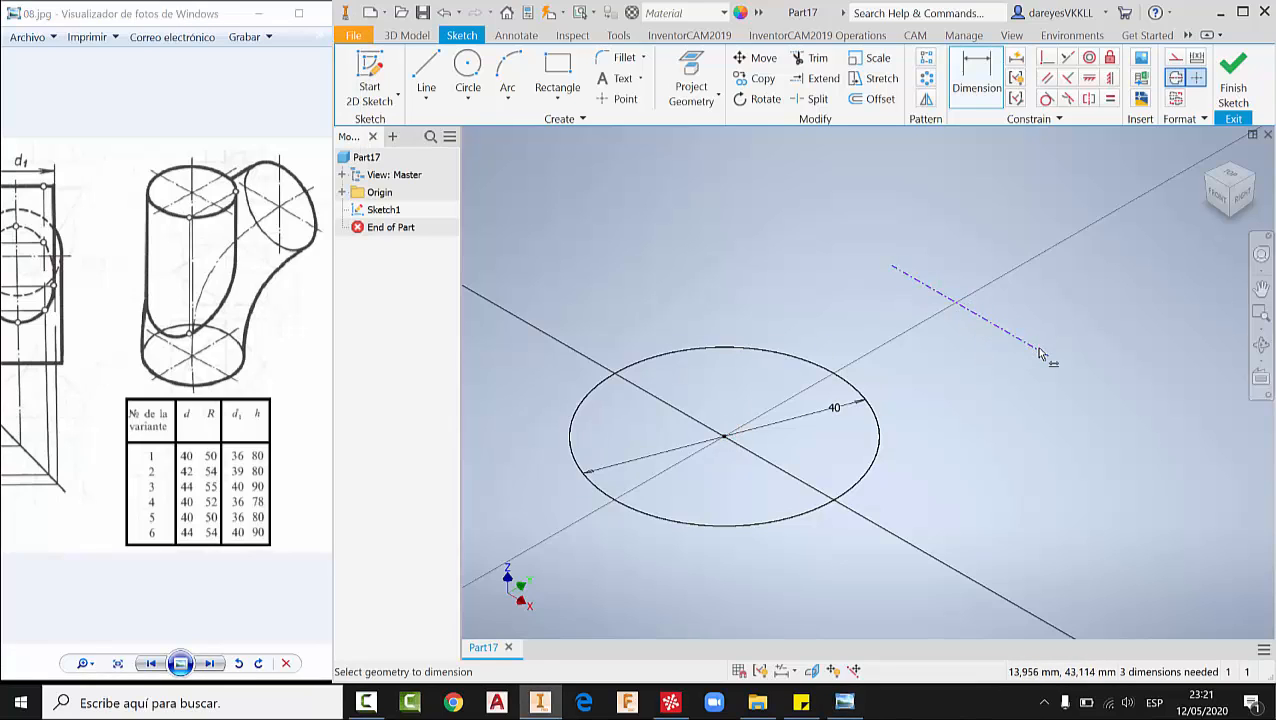
click(726, 440)
click(1028, 478)
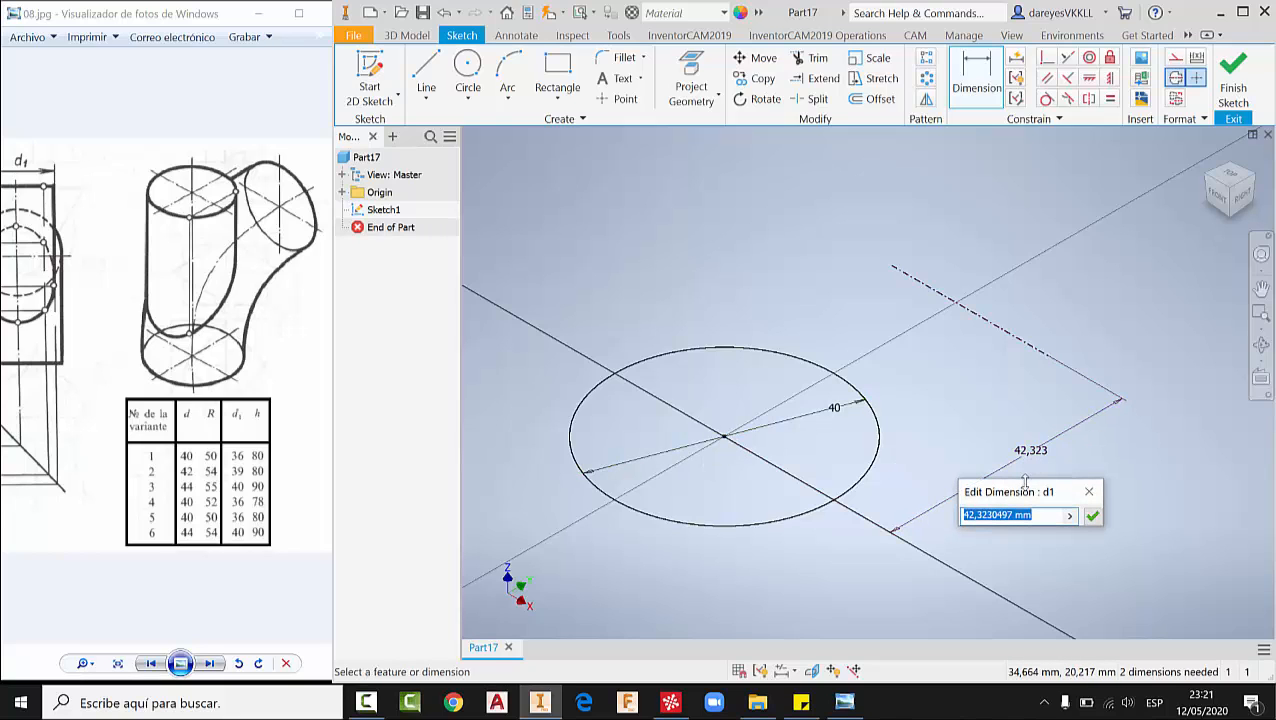
text(50)
key(Return)
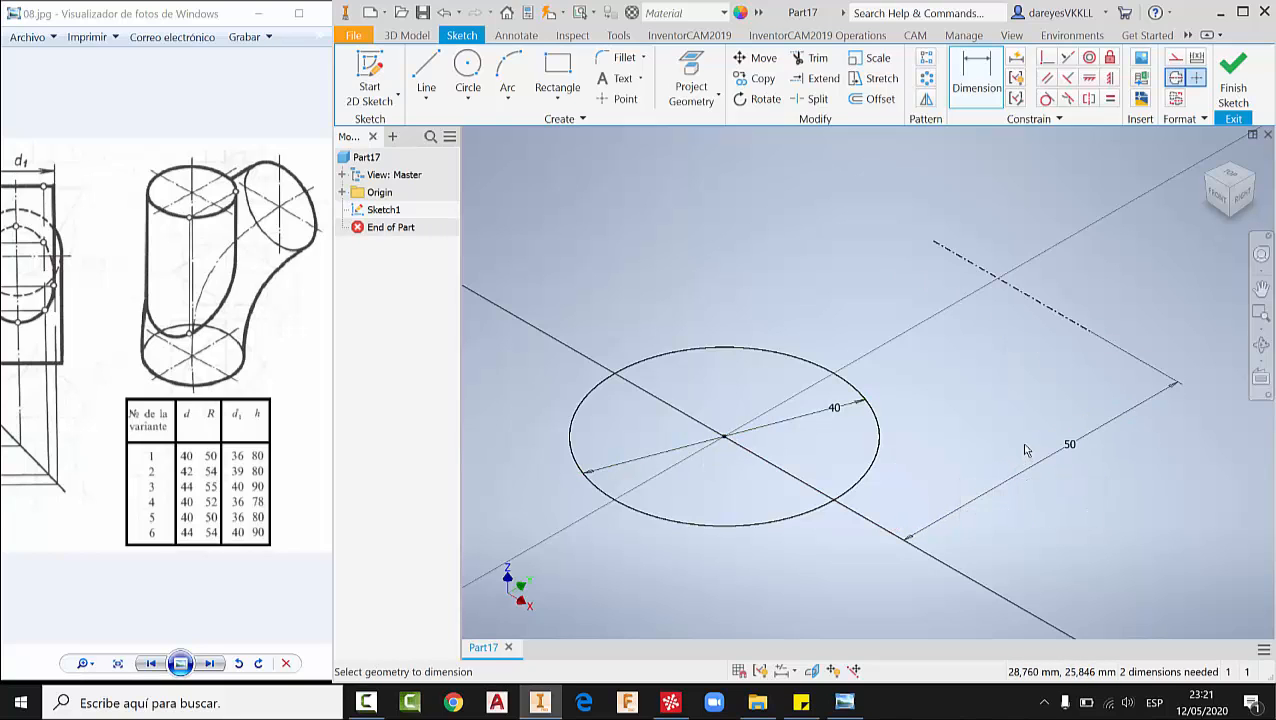
- Finish the sketch and revolve the circle 90 degrees around the centerline in the flipped direction to form the elbow
scroll(1022, 445, up, 2)
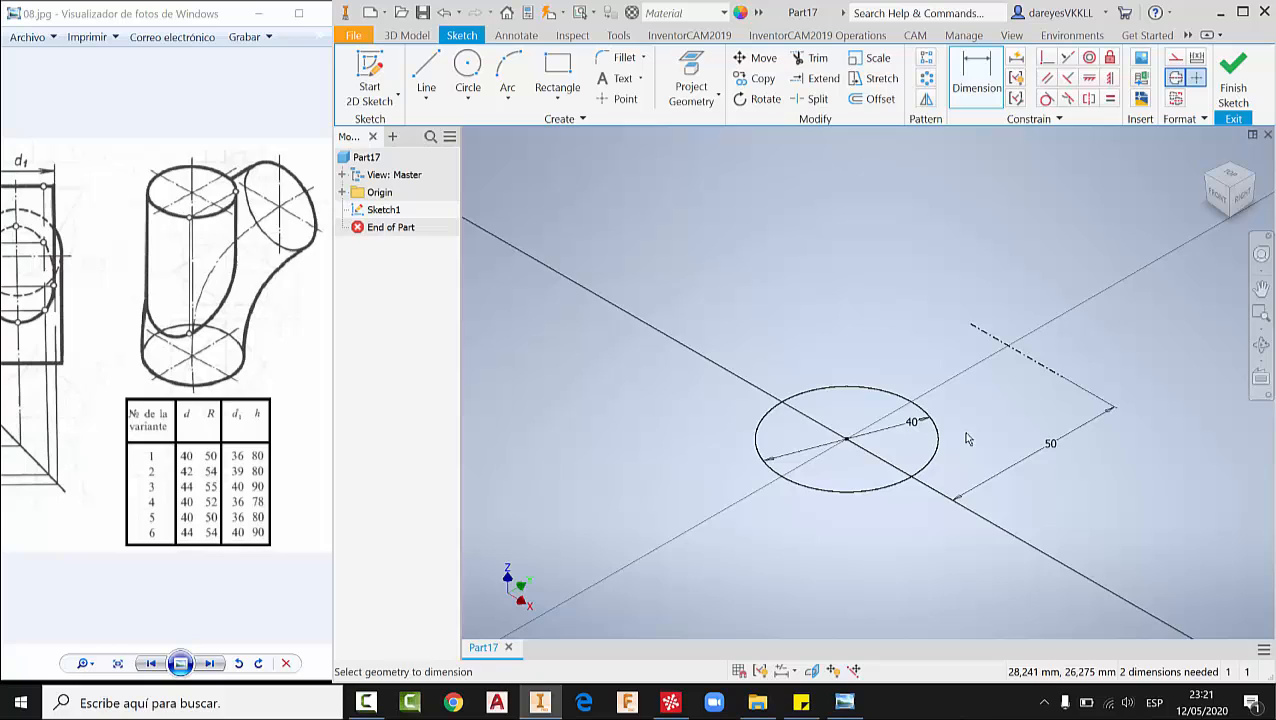
click(1233, 85)
click(468, 75)
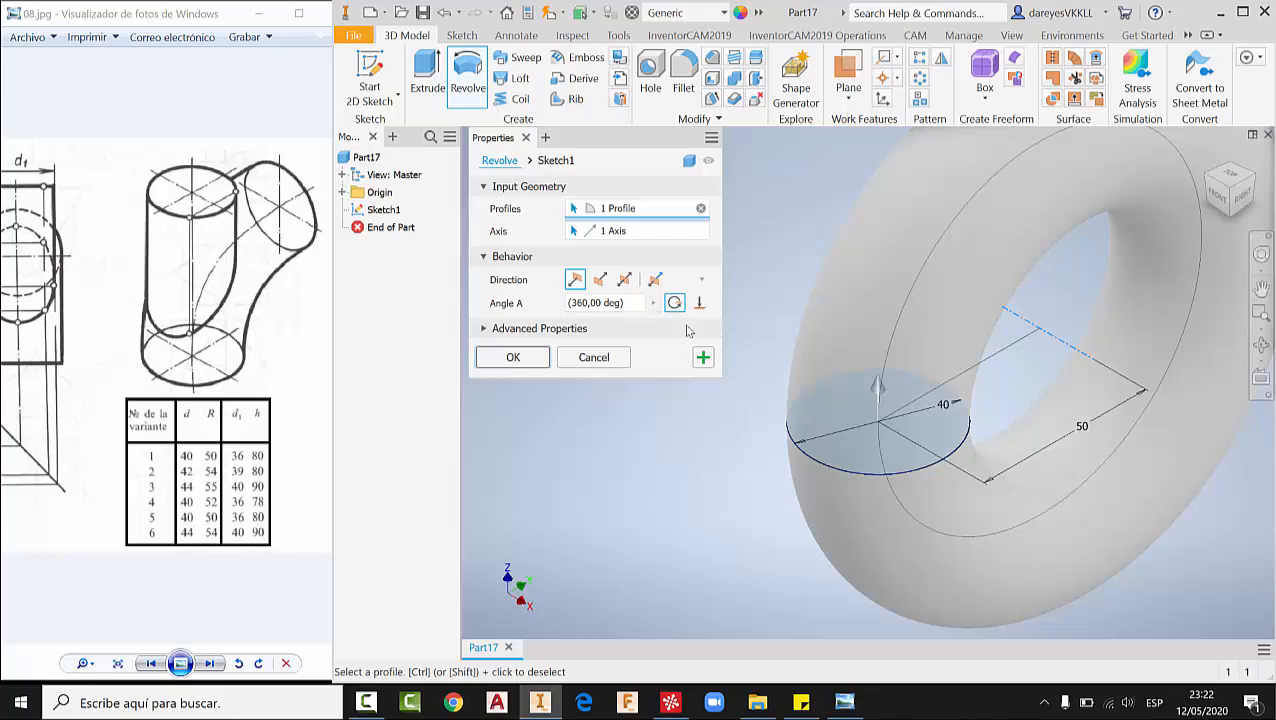
scroll(917, 342, down, 3)
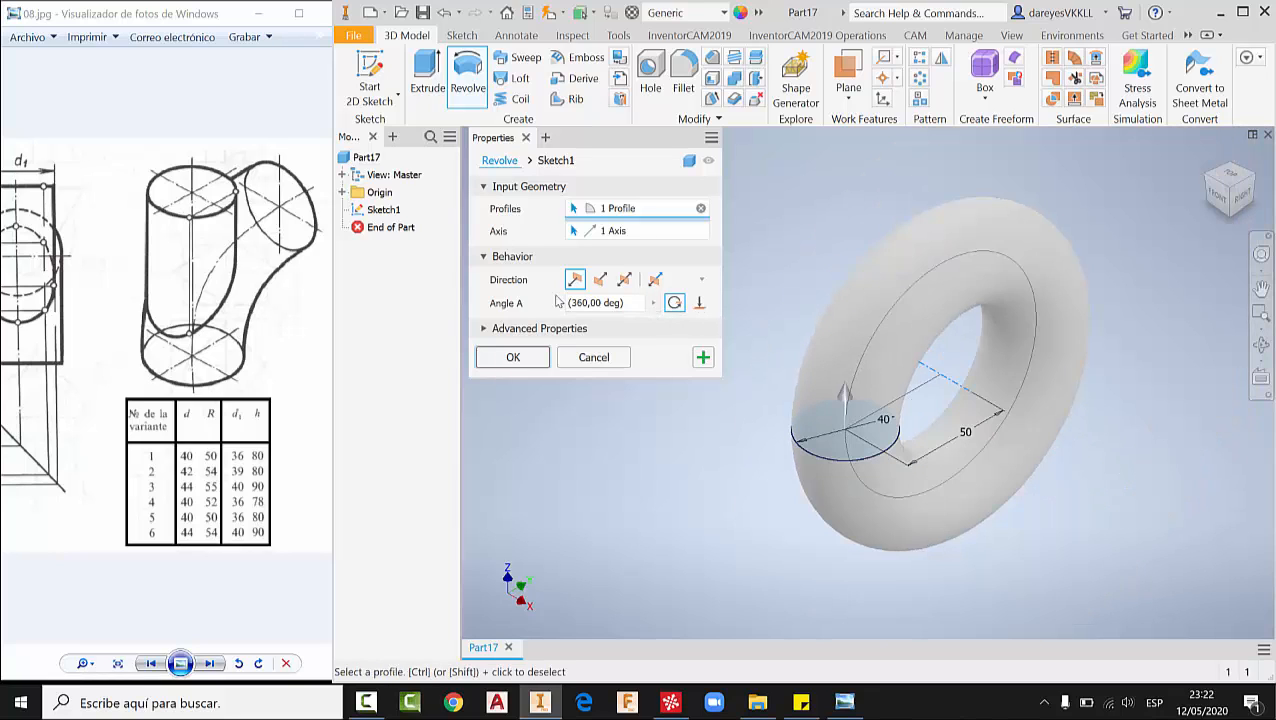
click(599, 280)
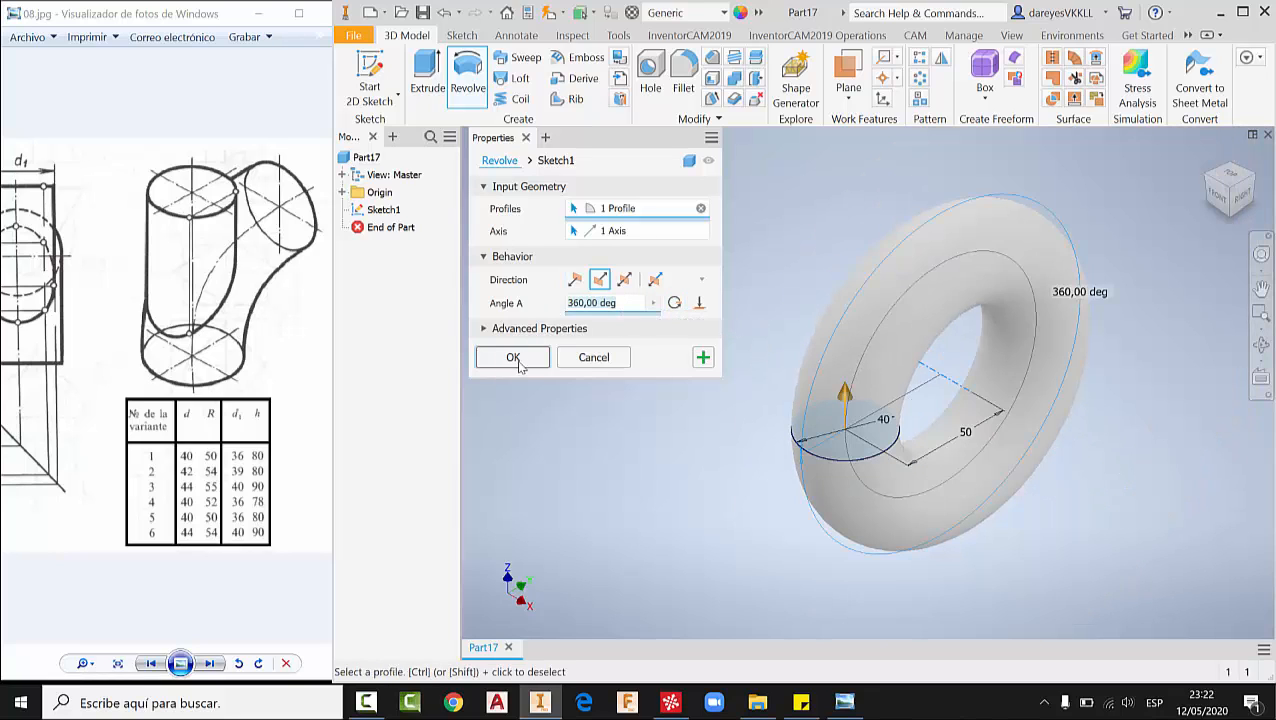
text(90)
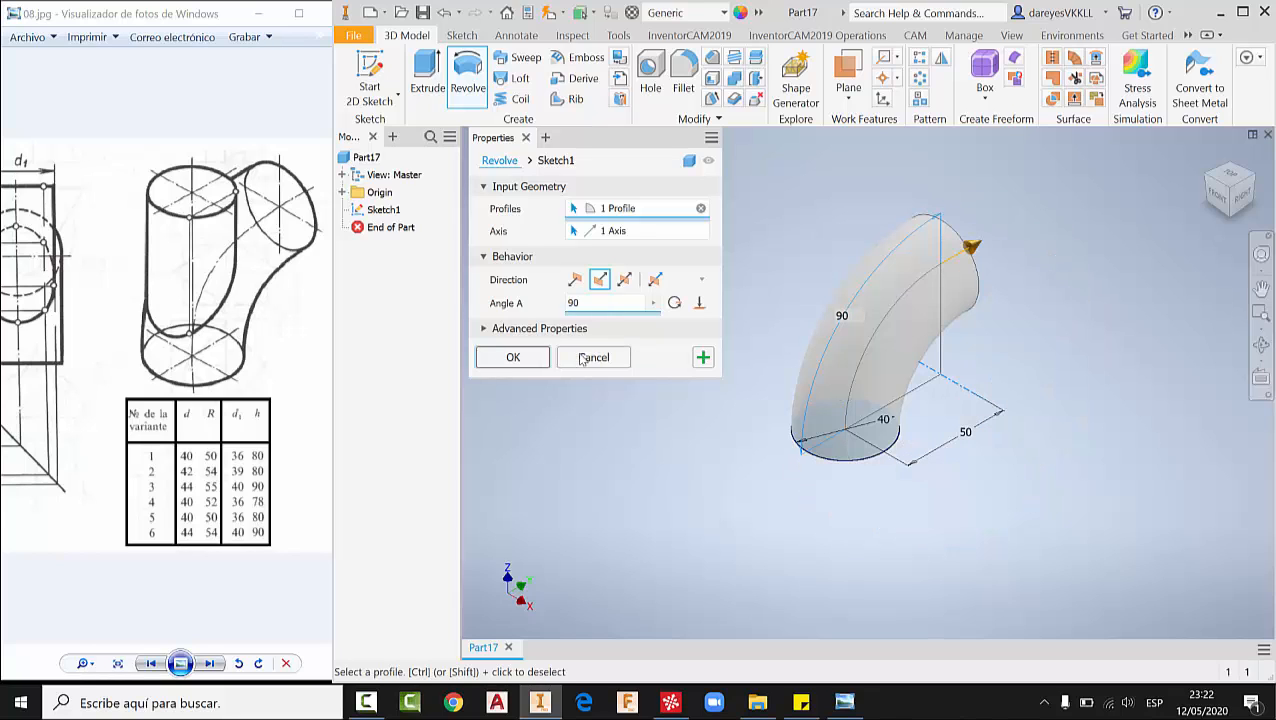
click(512, 357)
- Start a sketch on the elbow's bottom face and draw a 36 mm diameter circle centered on the origin
shift+middle_drag(991, 356, 950, 300)
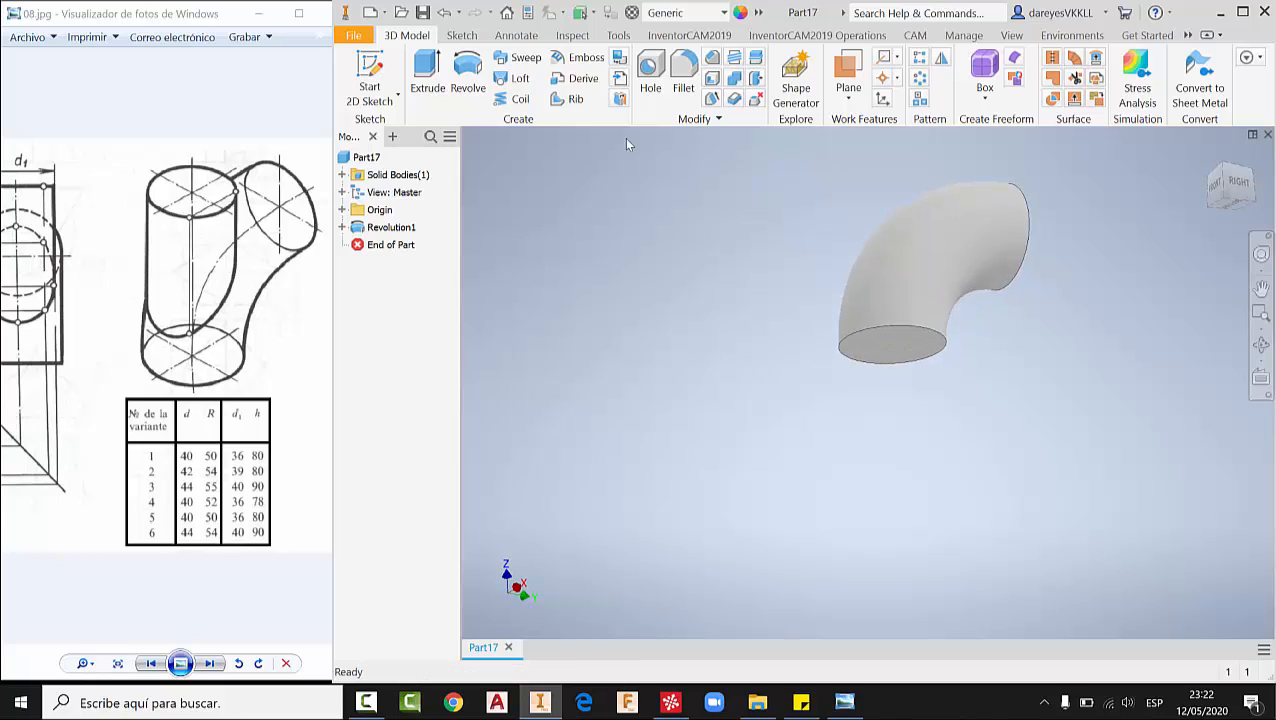
click(369, 72)
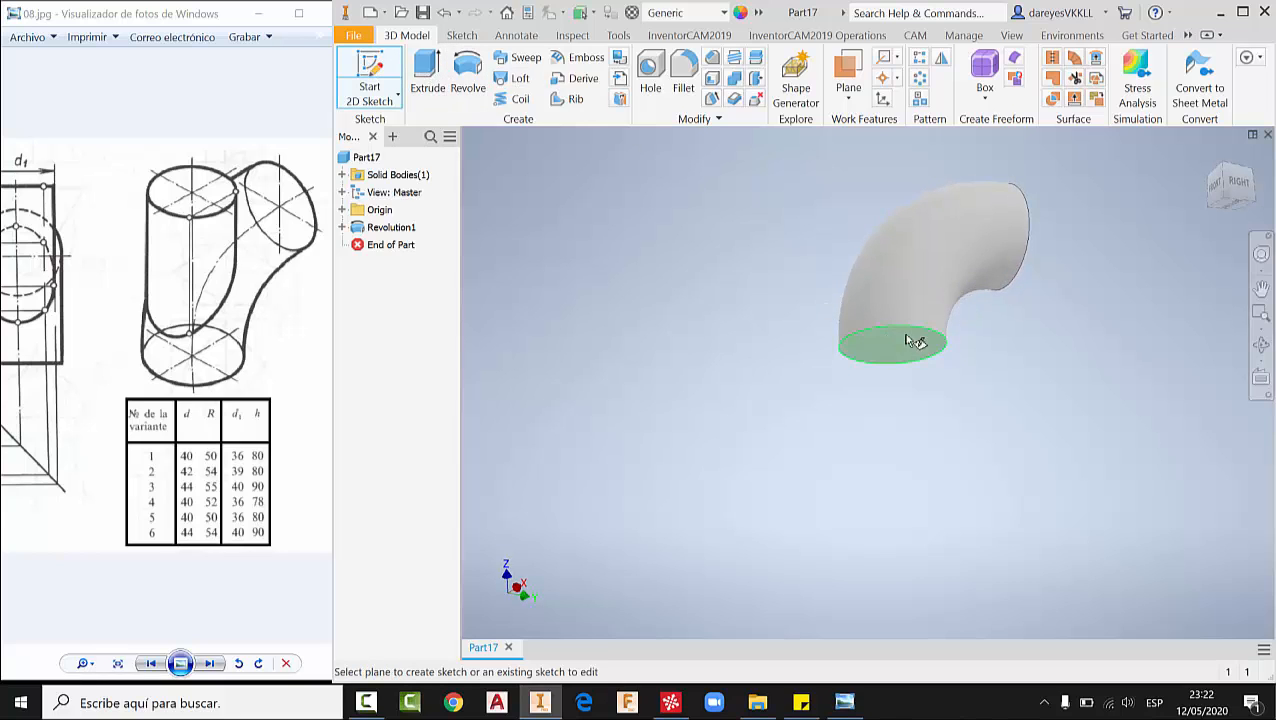
click(900, 342)
key(c)
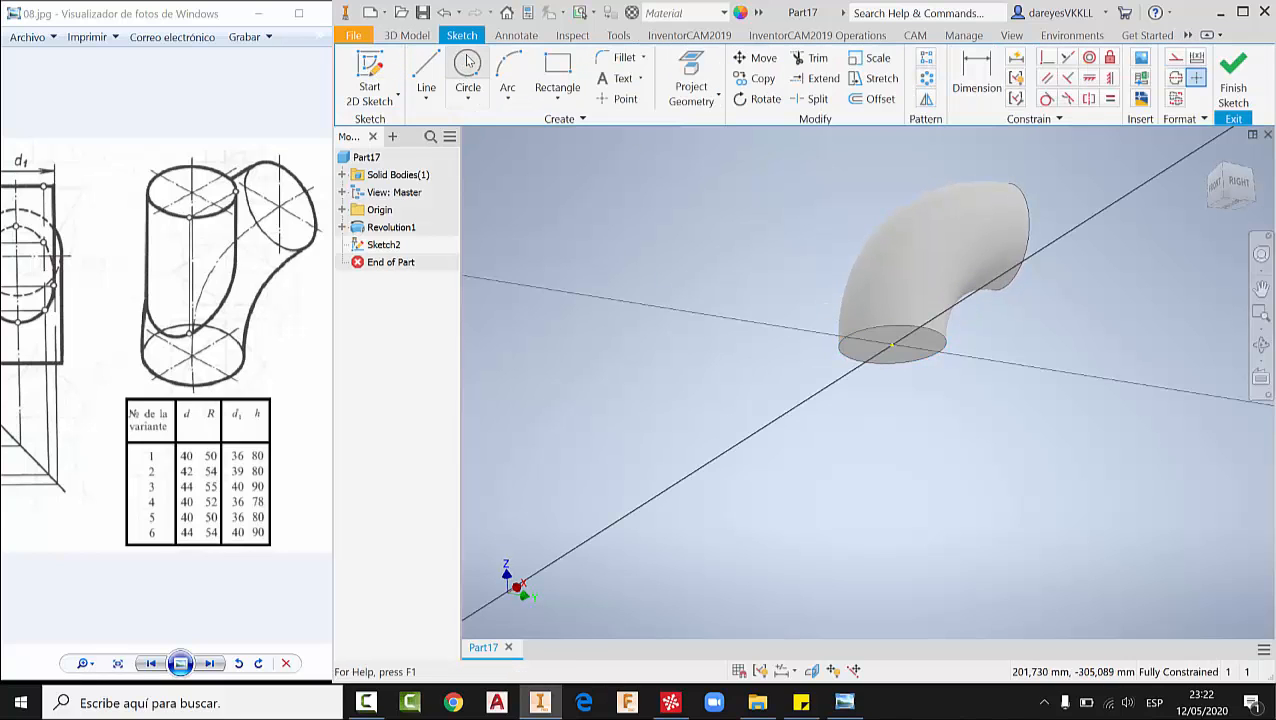
click(891, 345)
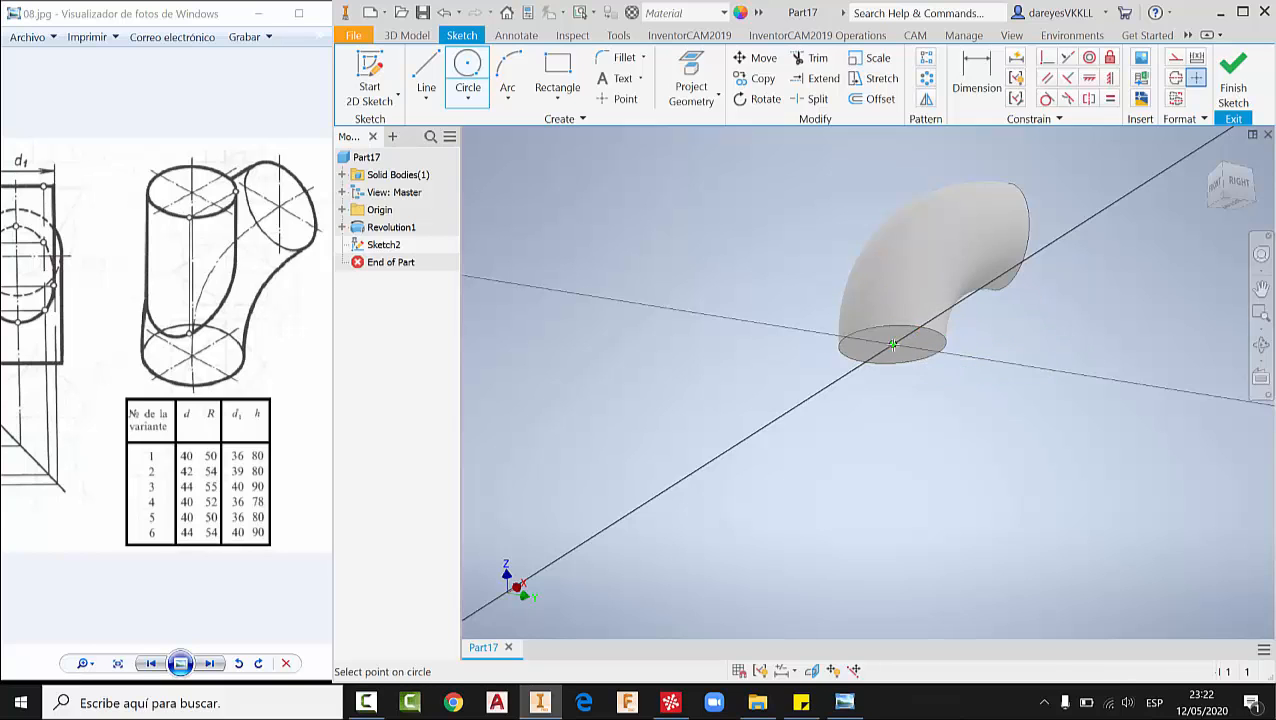
scroll(891, 345, up, 5)
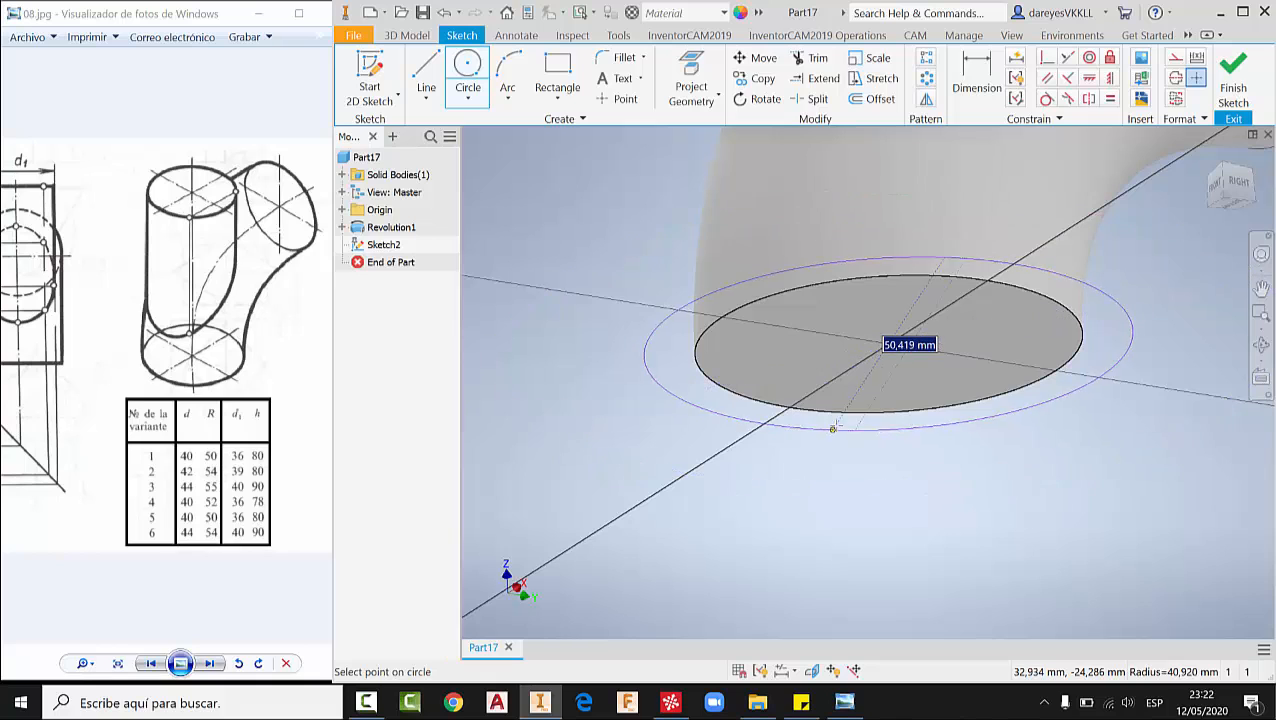
text(36)
key(Return)
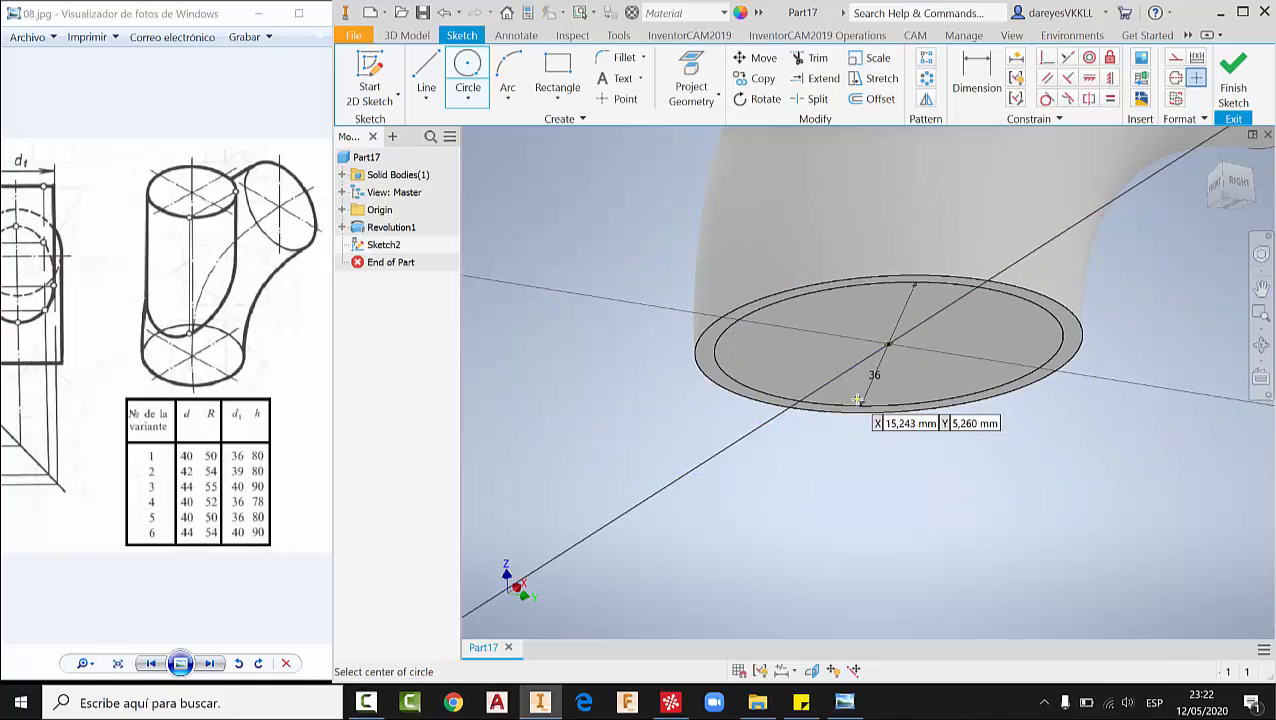
- Extrude the 36 mm circle 80 mm upward through the elbow, joining it to the existing body
key(e)
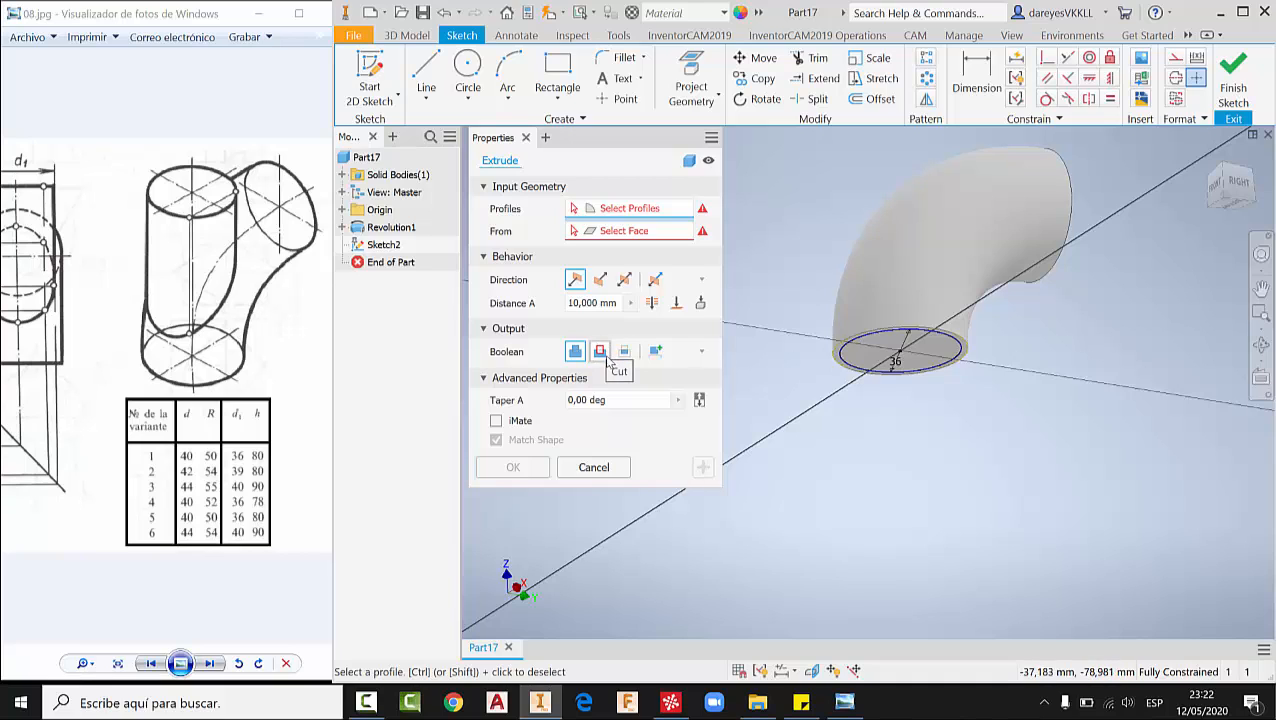
text(80)
click(594, 302)
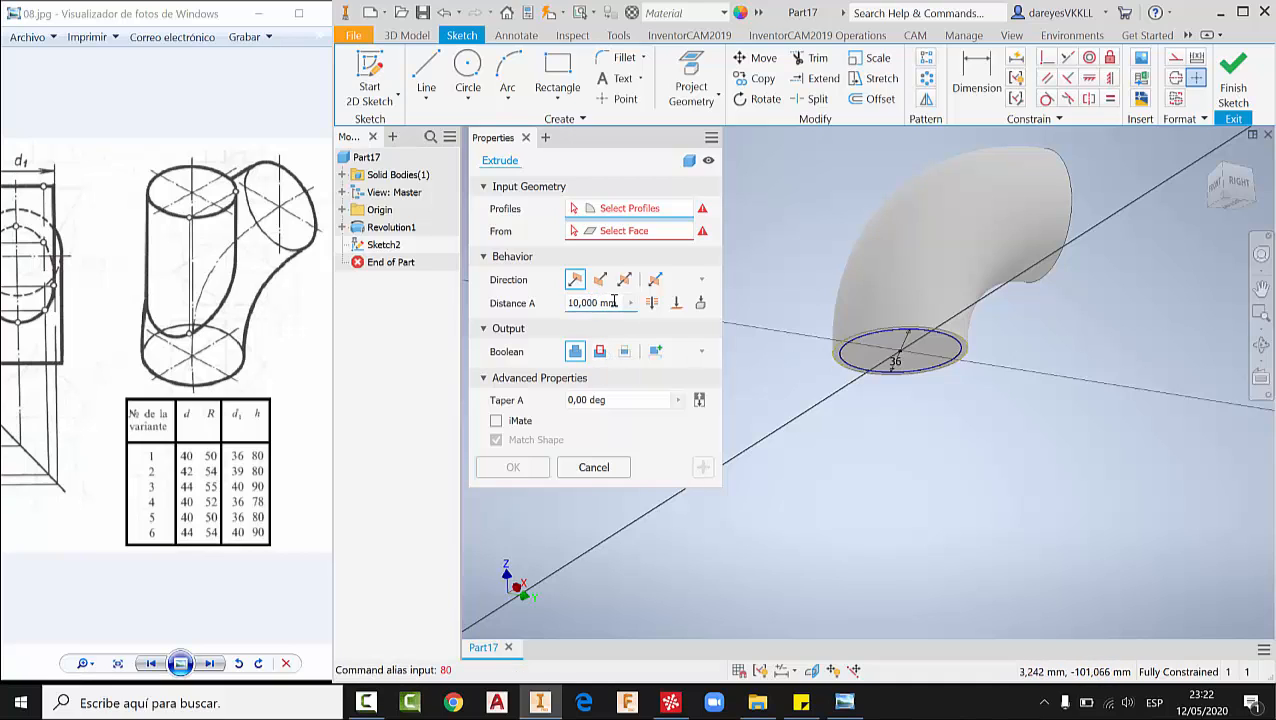
click(919, 367)
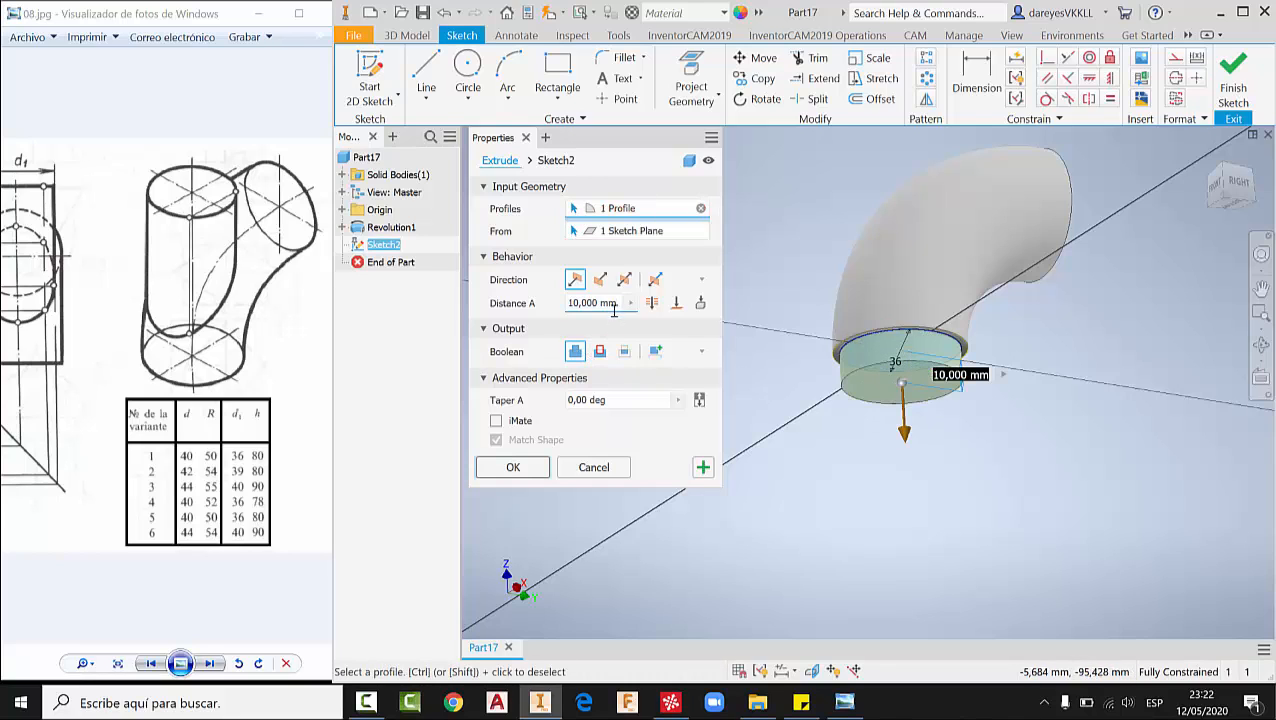
text(80)
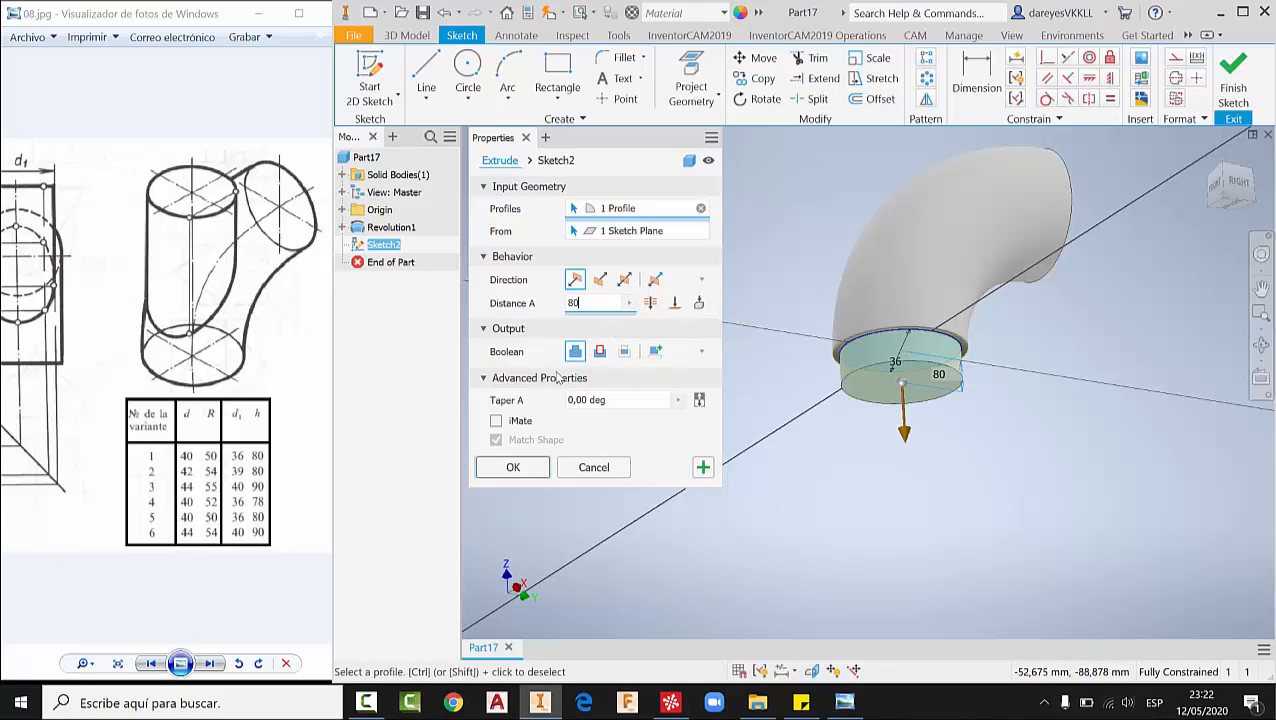
click(600, 280)
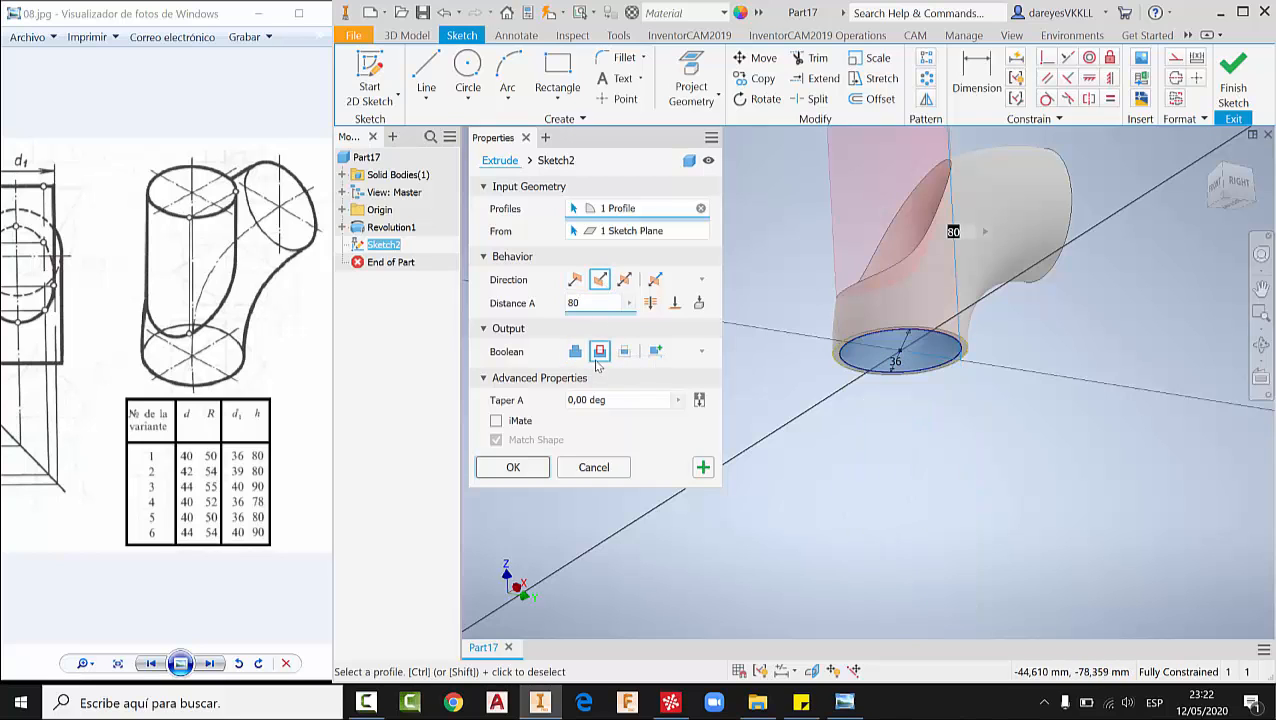
click(575, 351)
click(514, 467)
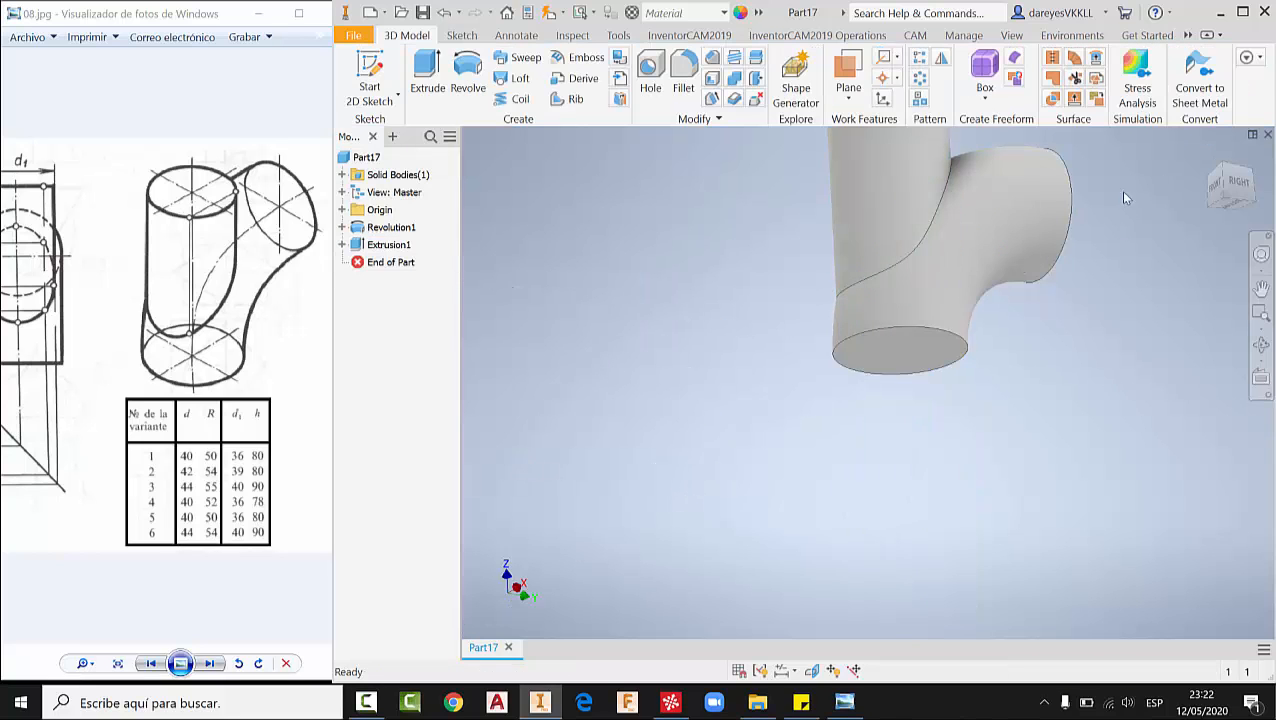
- Shell the body with 1 mm thickness, removing the cylinder's top face and both end faces of the elbow
drag(1150, 252, 1121, 261)
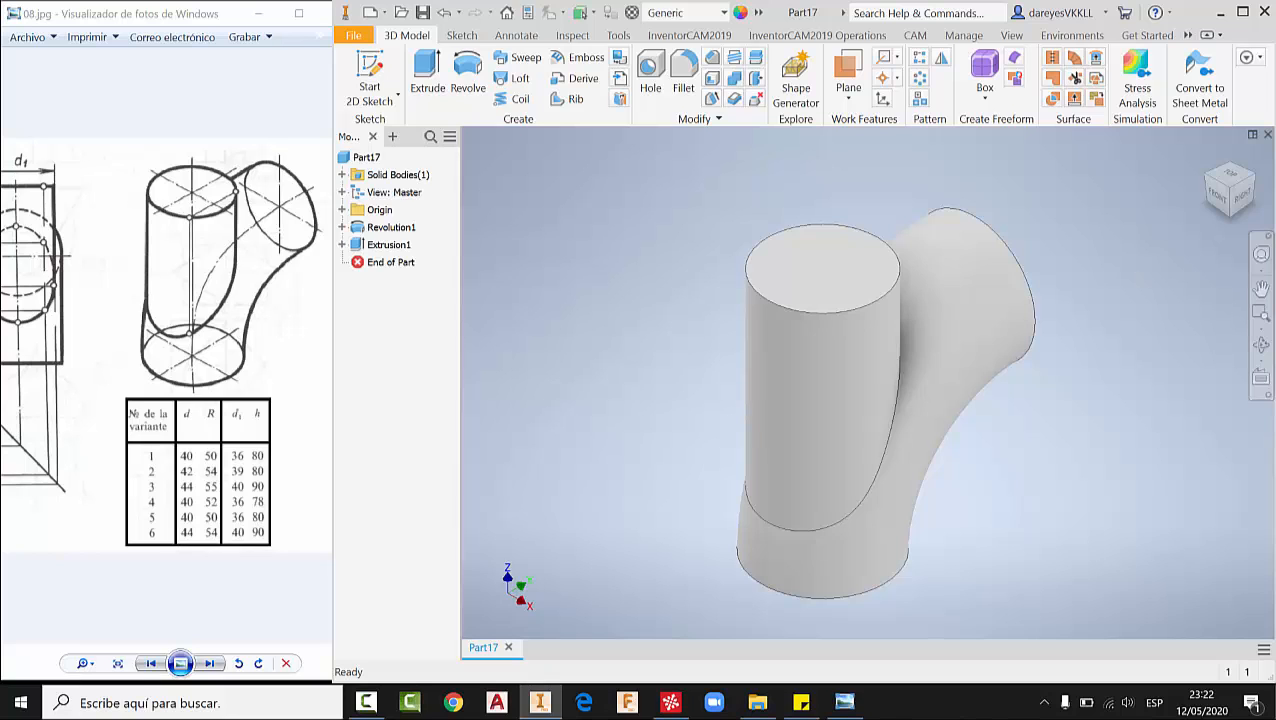
click(712, 81)
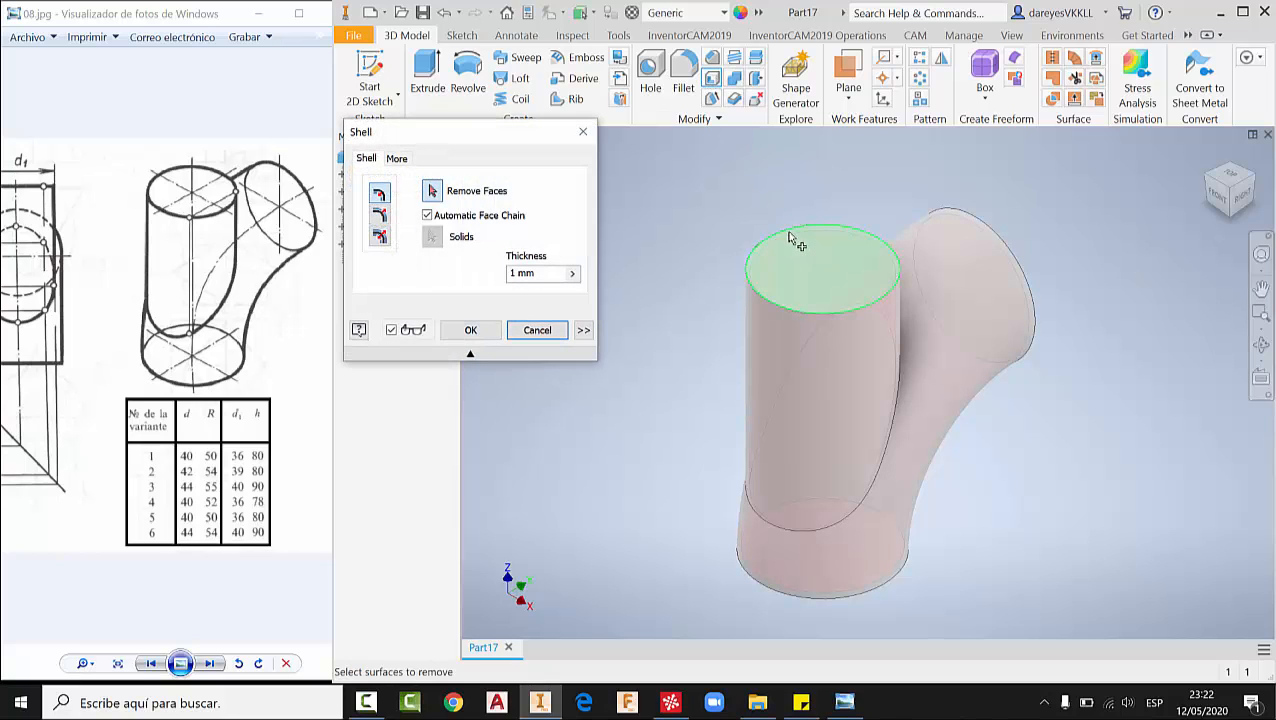
click(851, 259)
shift+middle_drag(919, 327, 930, 298)
click(928, 297)
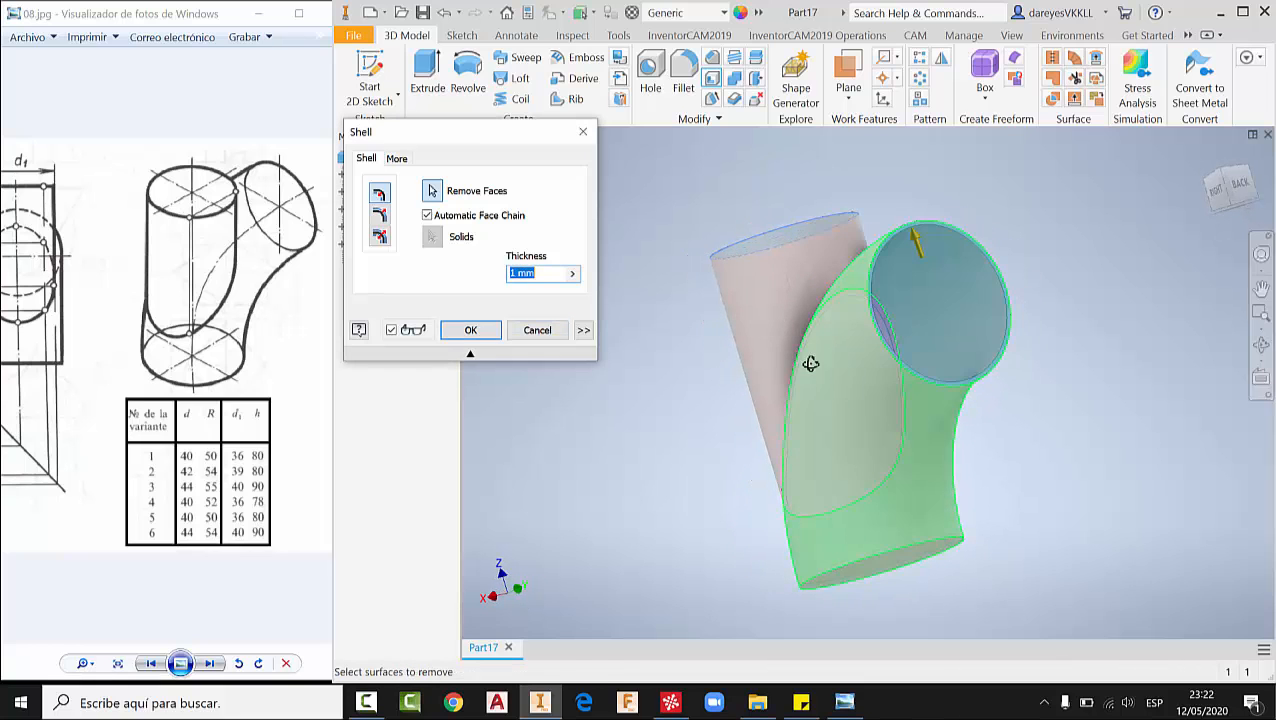
shift+middle_drag(812, 364, 869, 401)
click(940, 490)
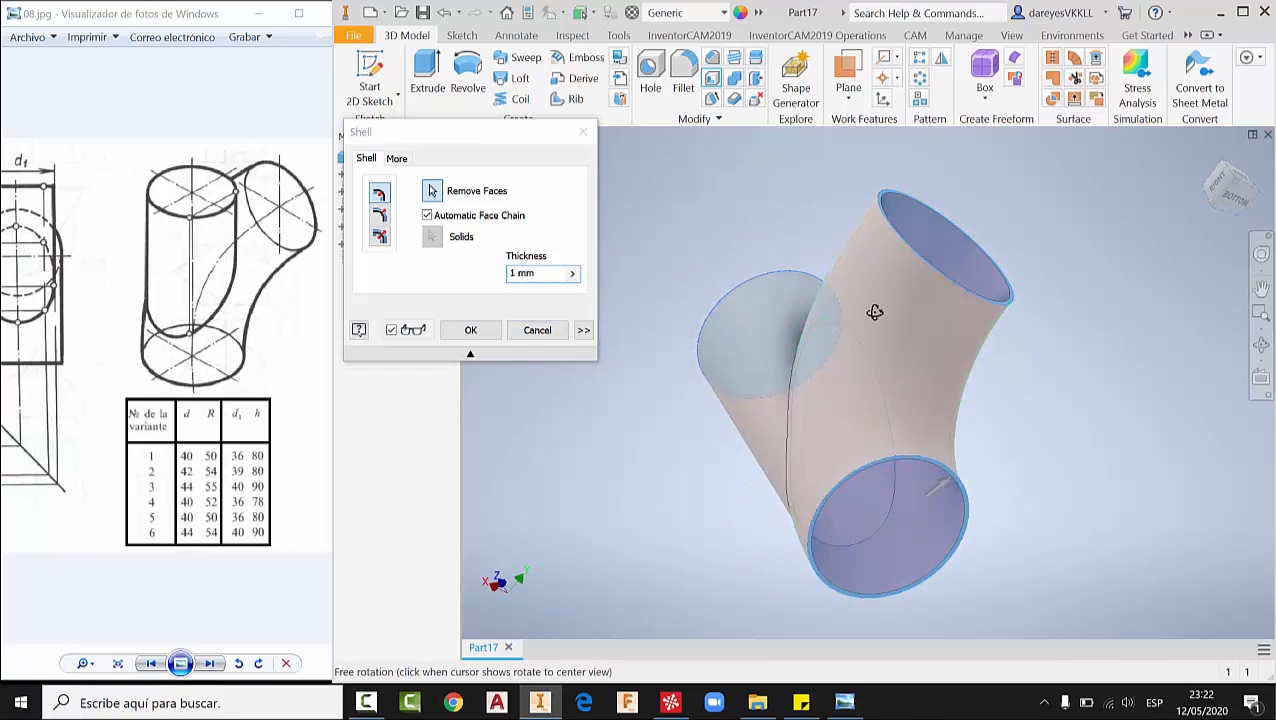
shift+middle_drag(874, 313, 917, 356)
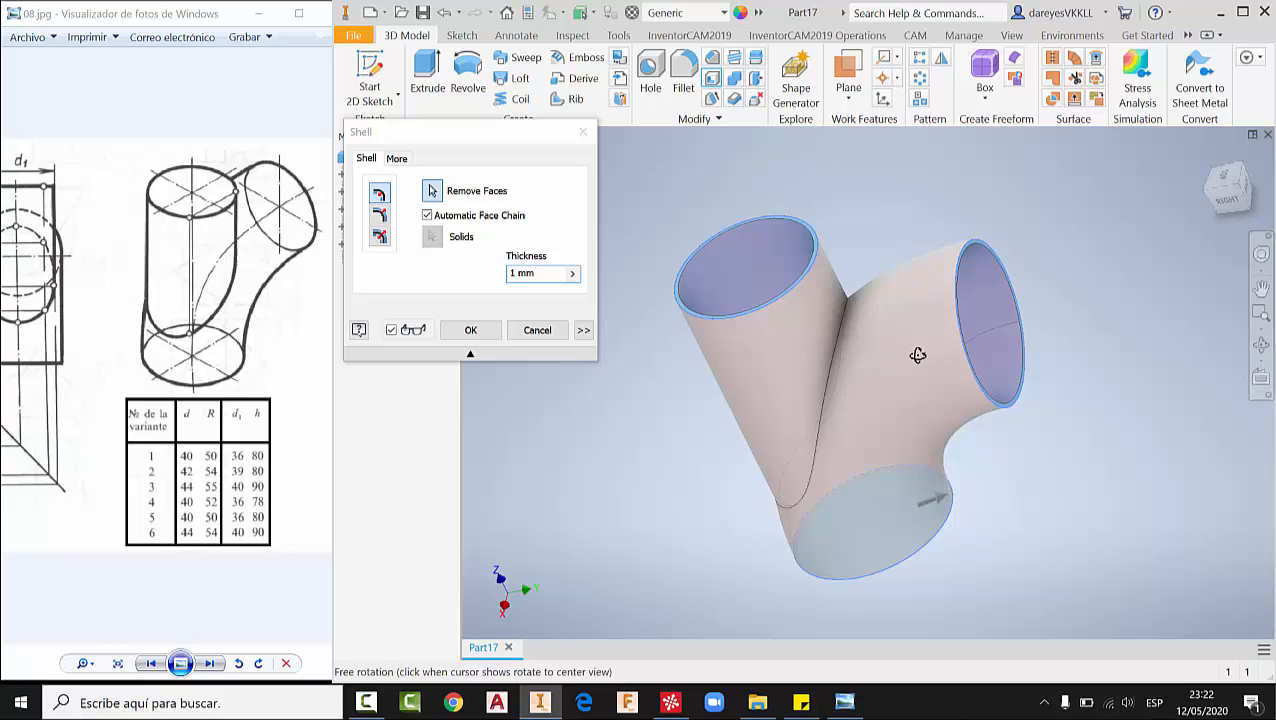
click(470, 330)
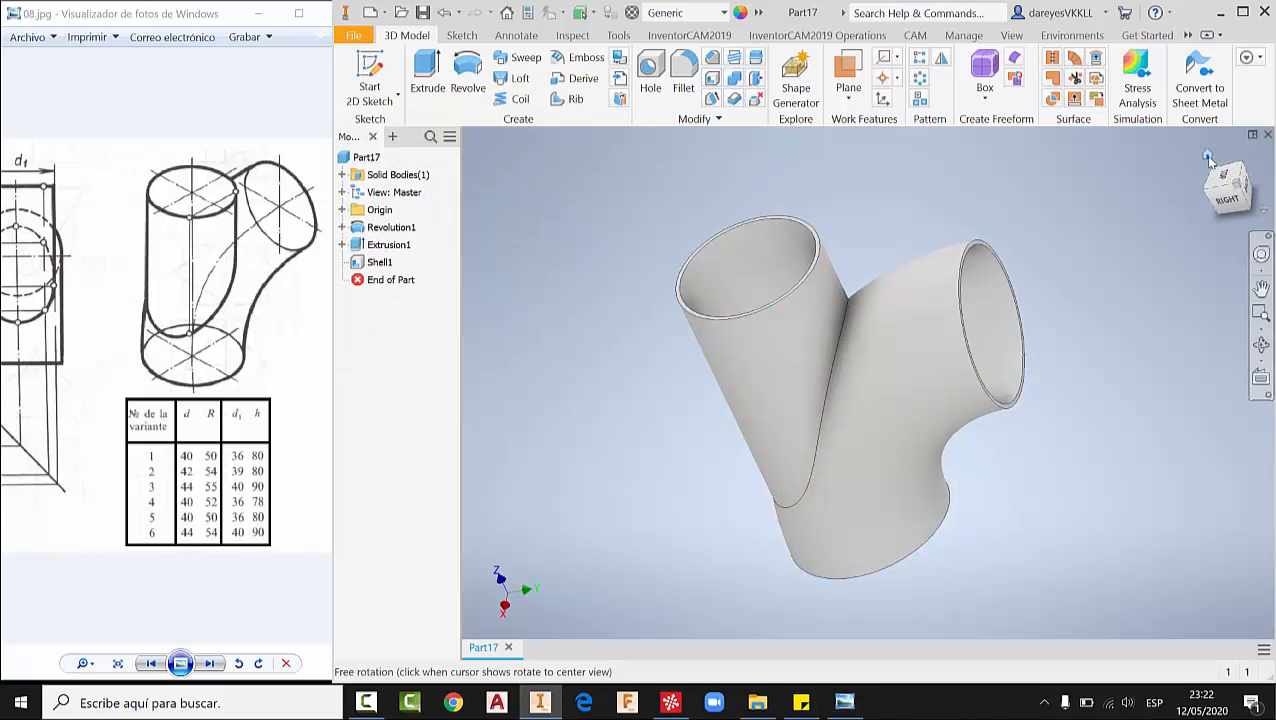
click(1218, 168)
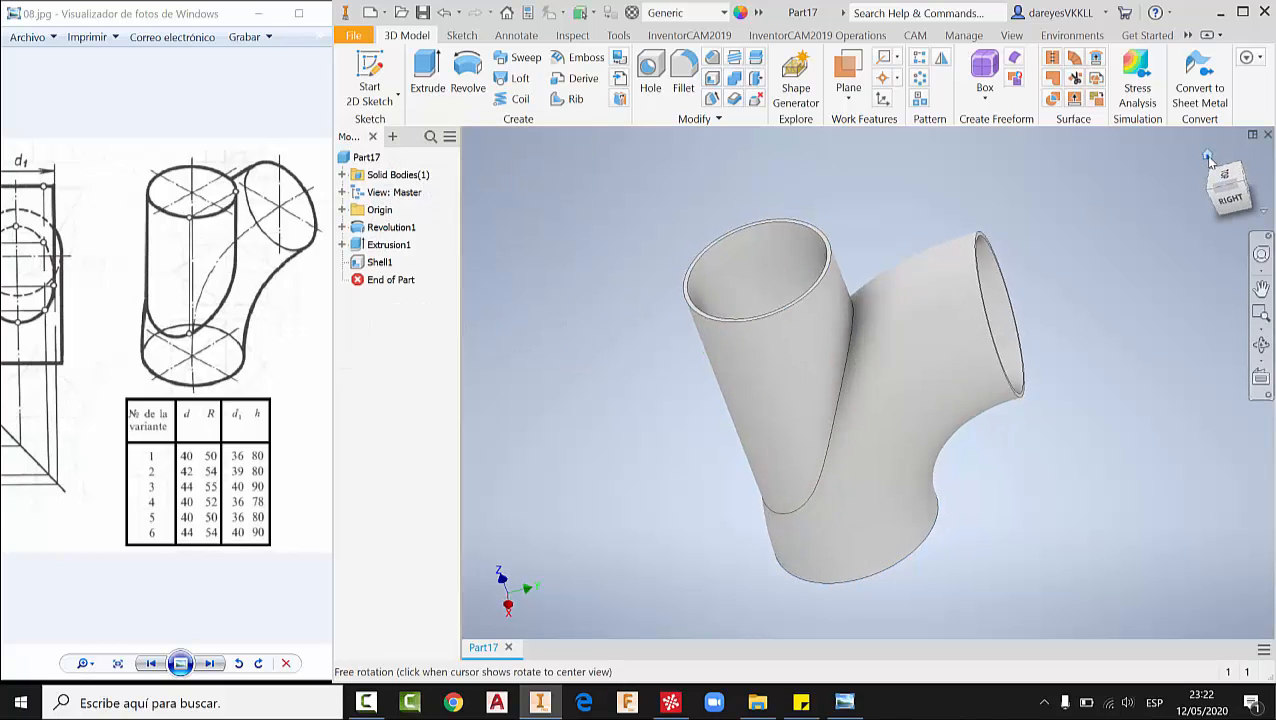
- Apply the Chrome - Polished appearance to the whole part
click(758, 12)
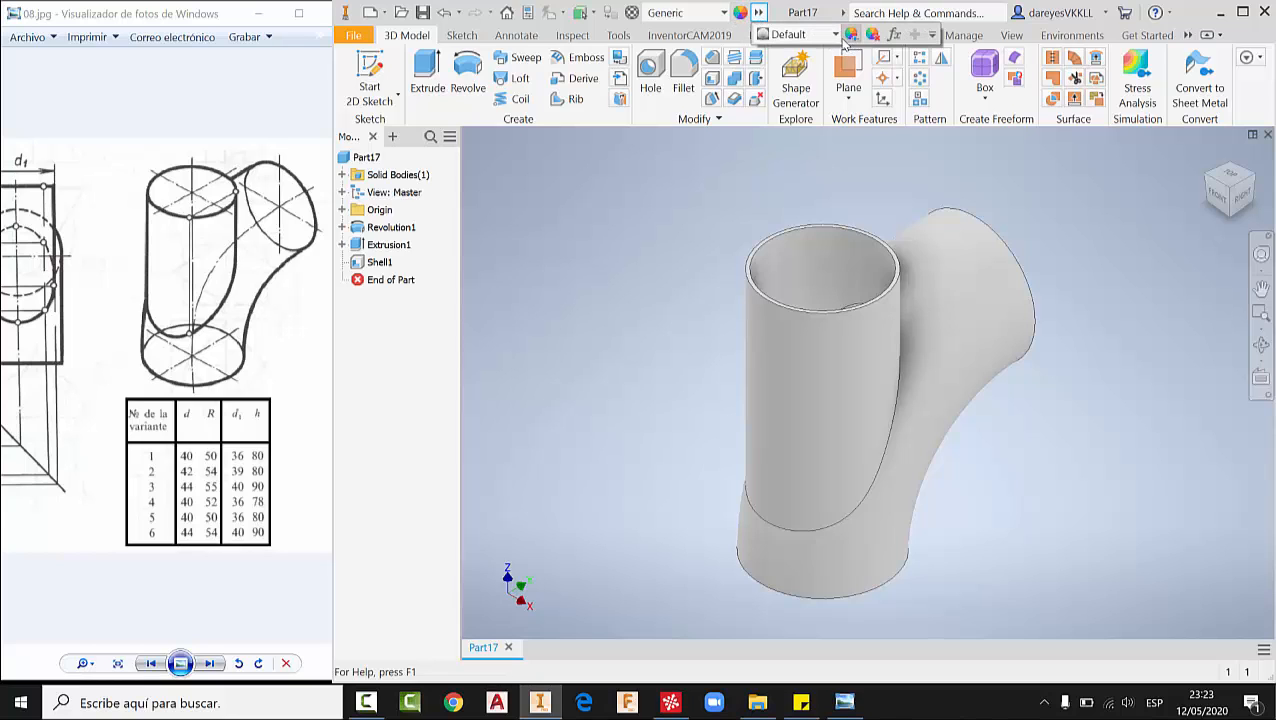
click(837, 36)
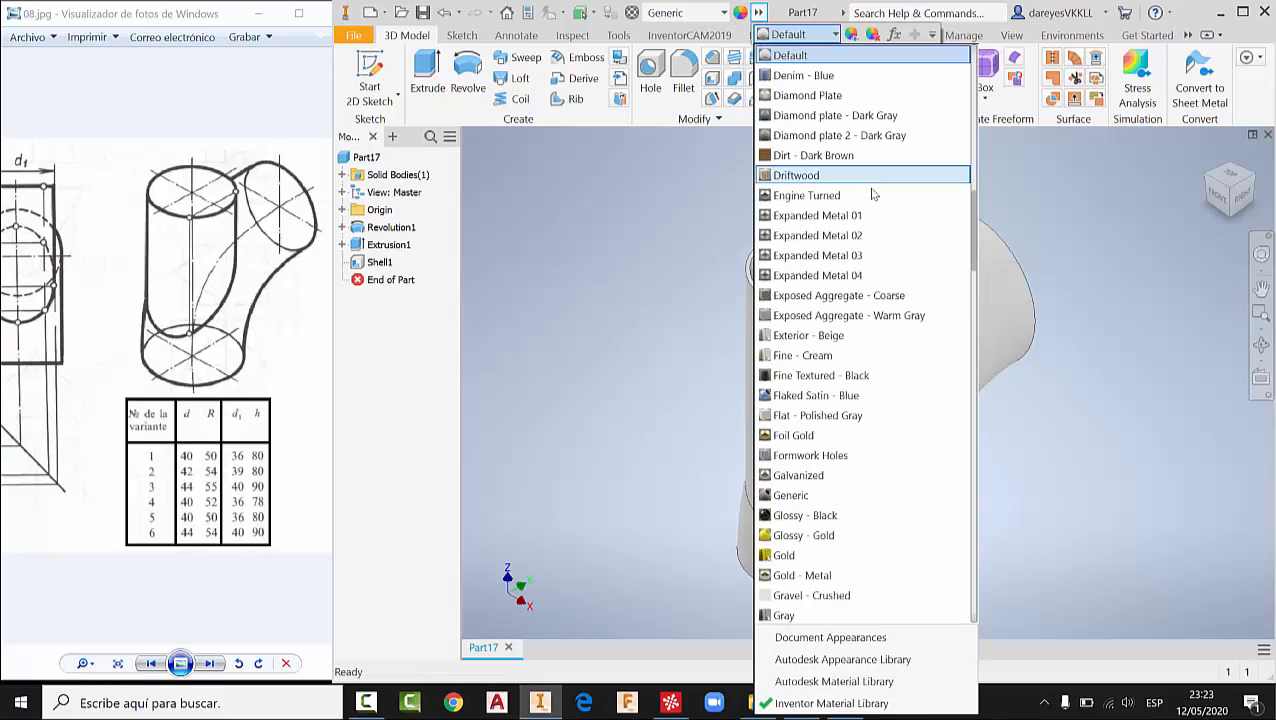
scroll(868, 202, up, 3)
scroll(868, 202, up, 10)
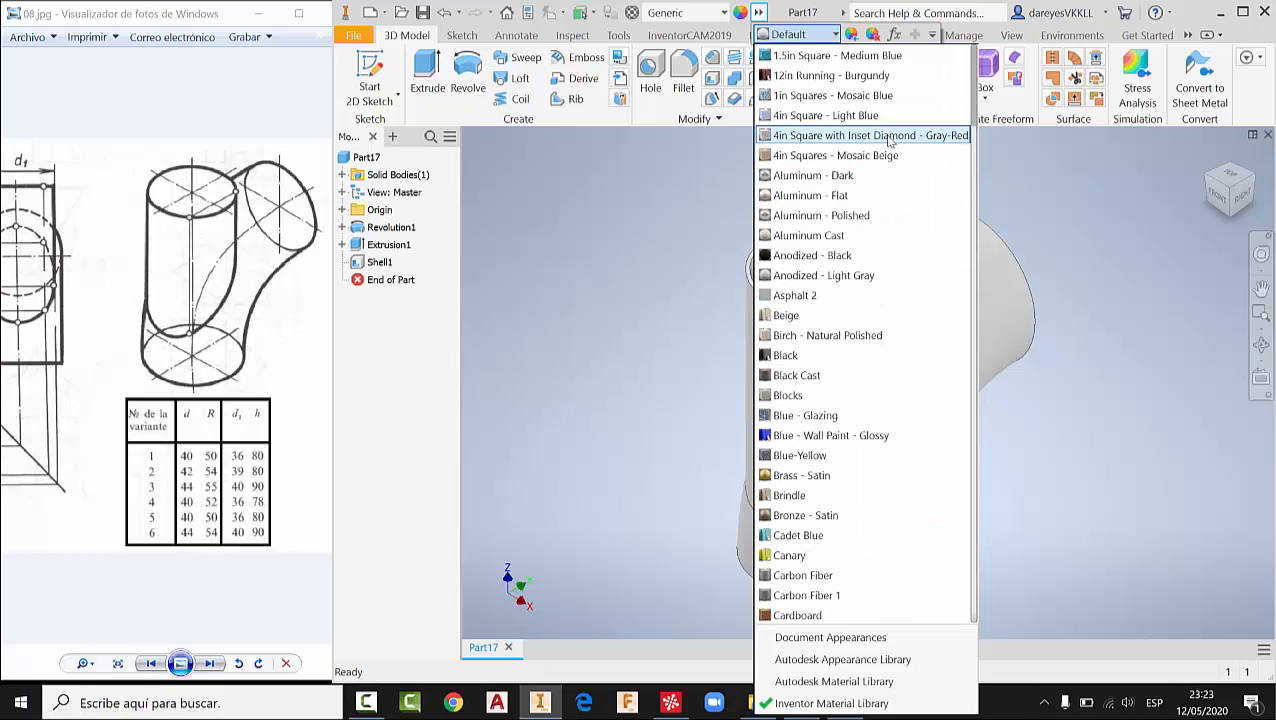
scroll(876, 330, down, 1)
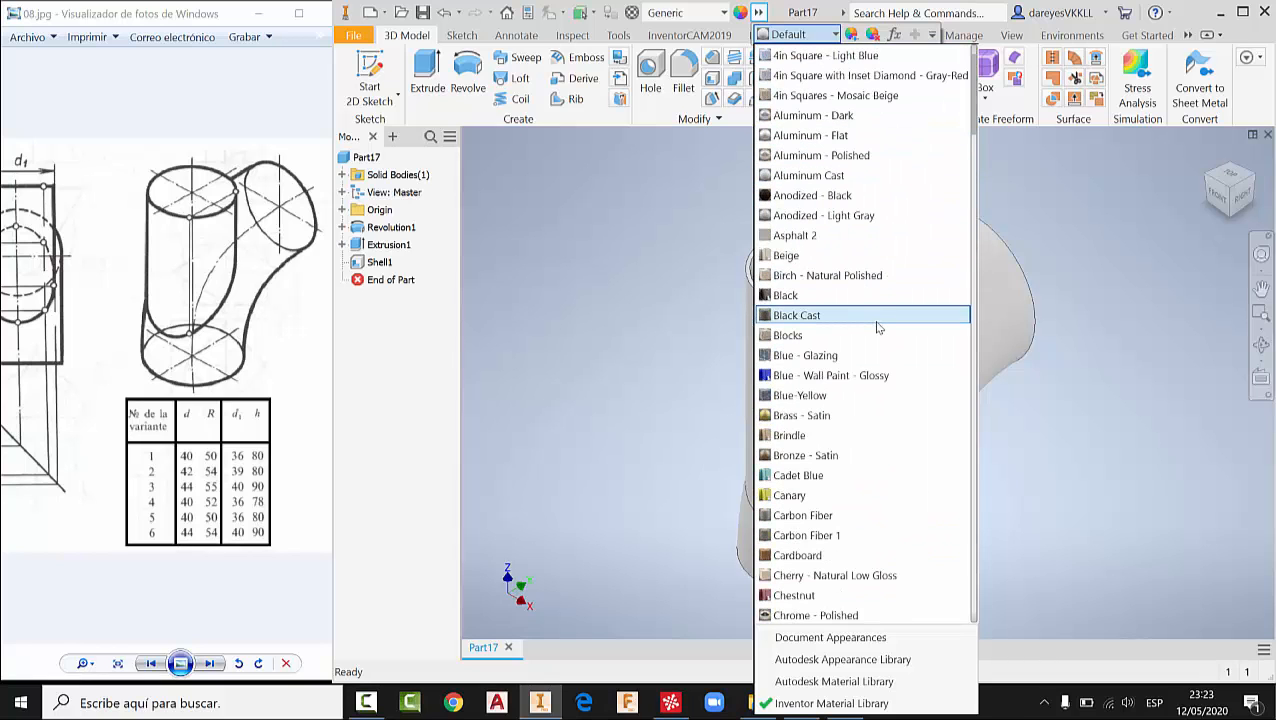
scroll(877, 329, down, 4)
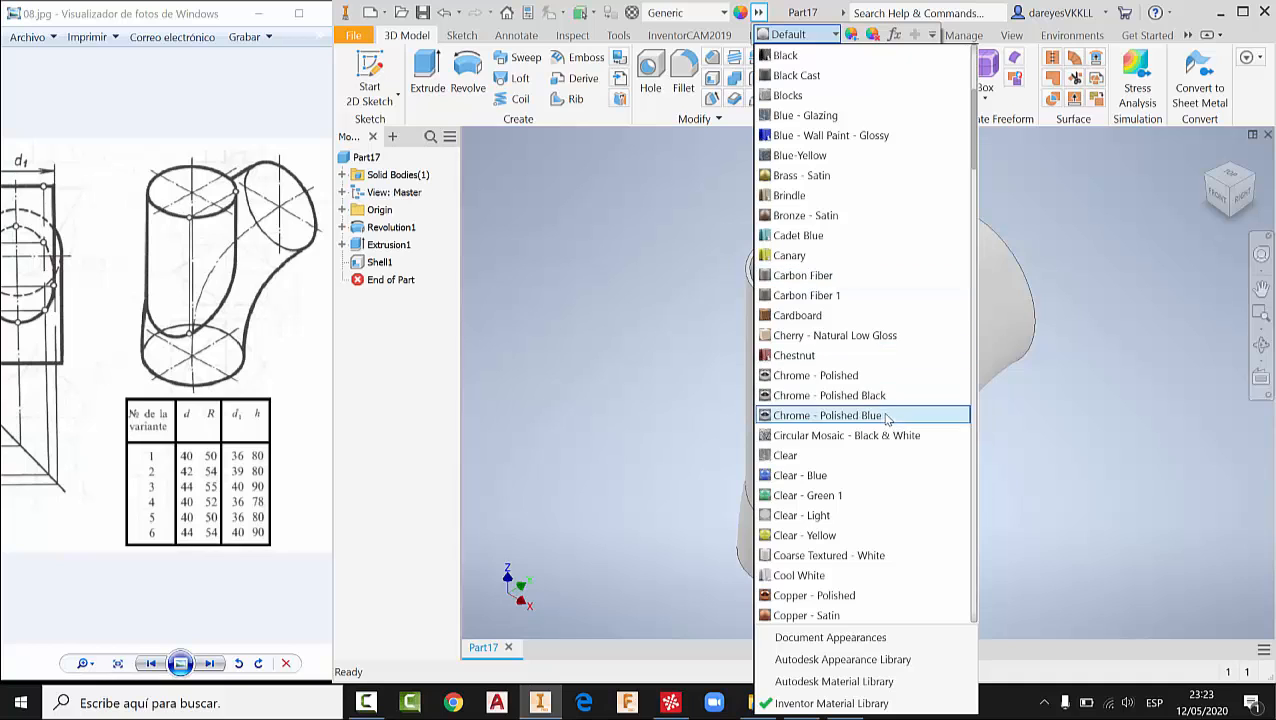
click(864, 382)
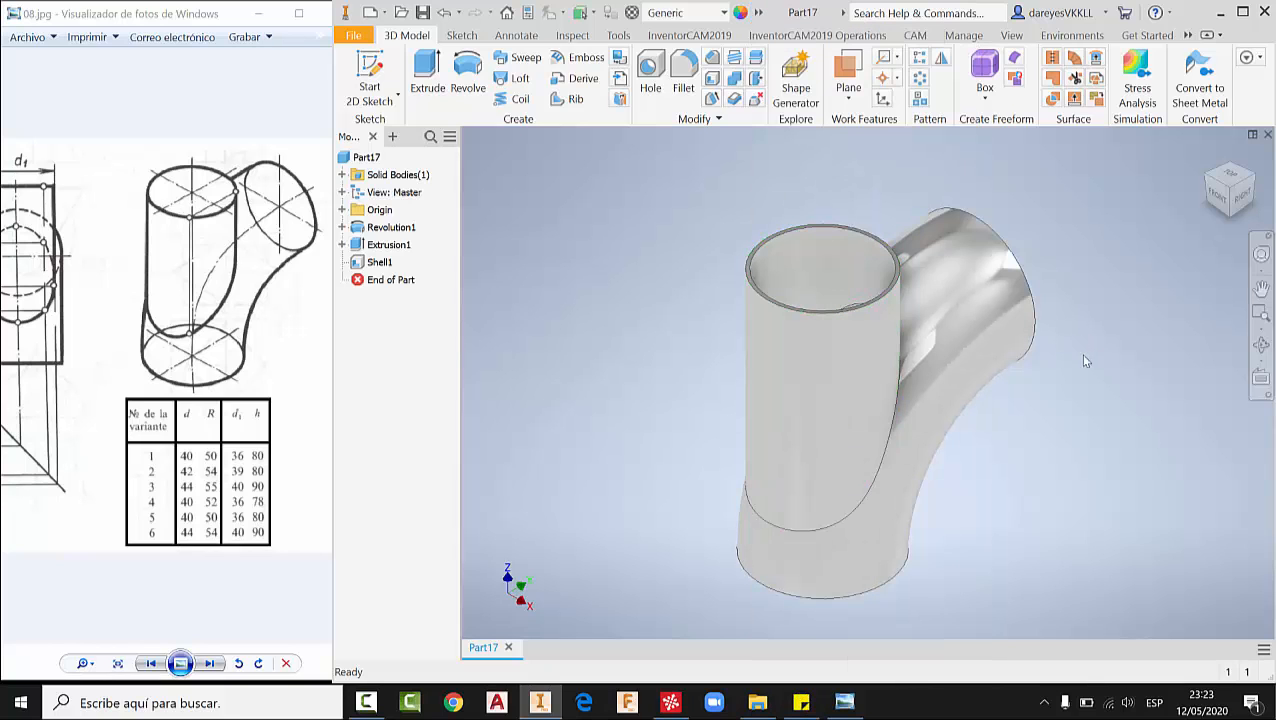
- Save the part as 05 in the Respaldo folder
shift+middle_drag(995, 403, 768, 380)
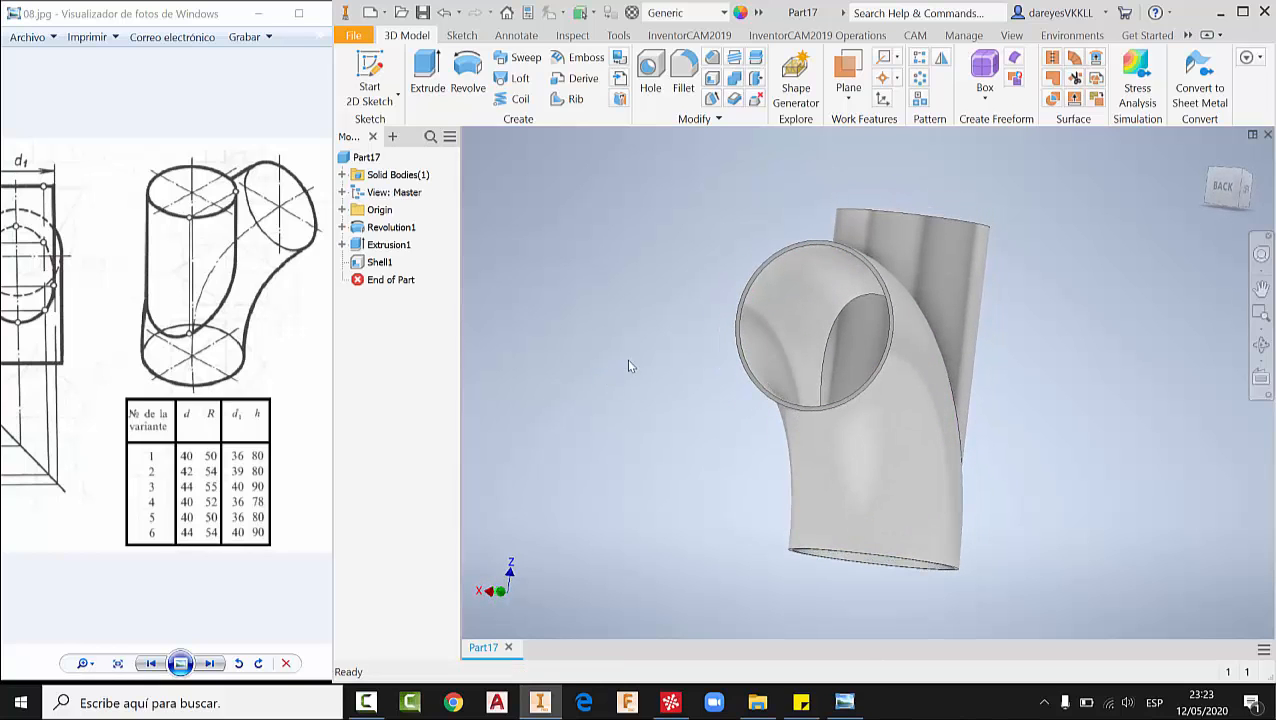
click(422, 12)
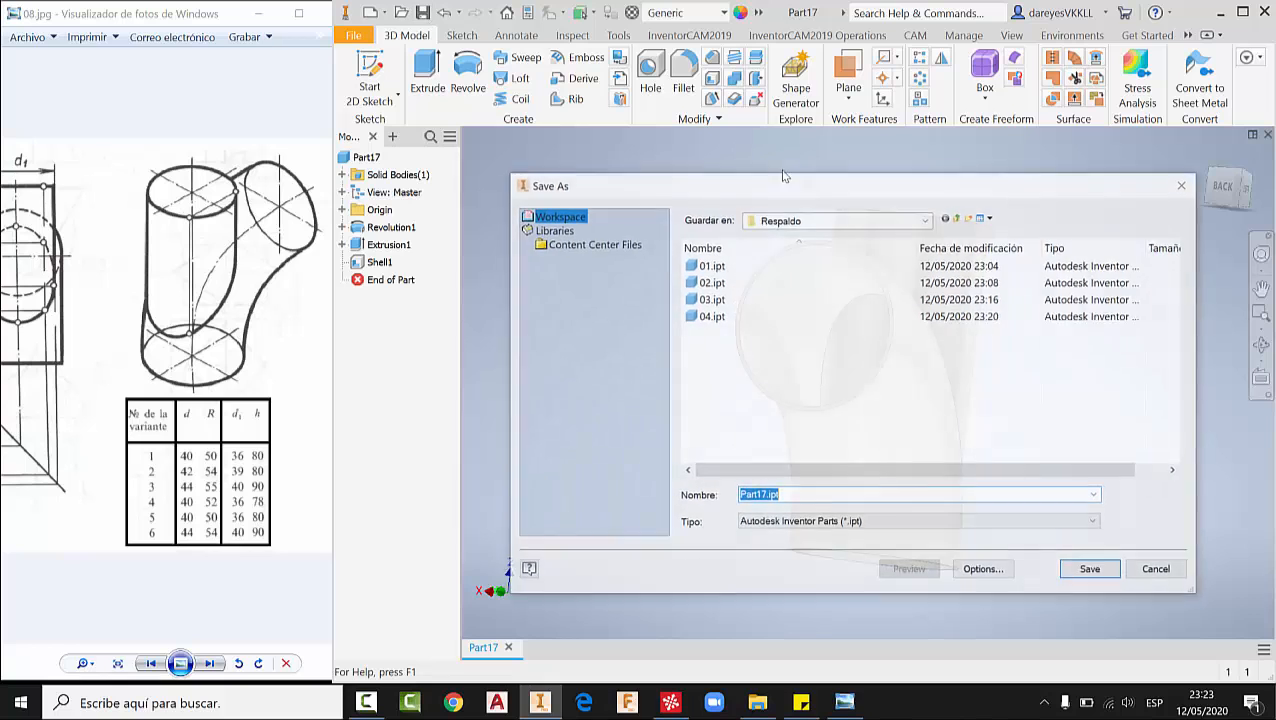
text(05)
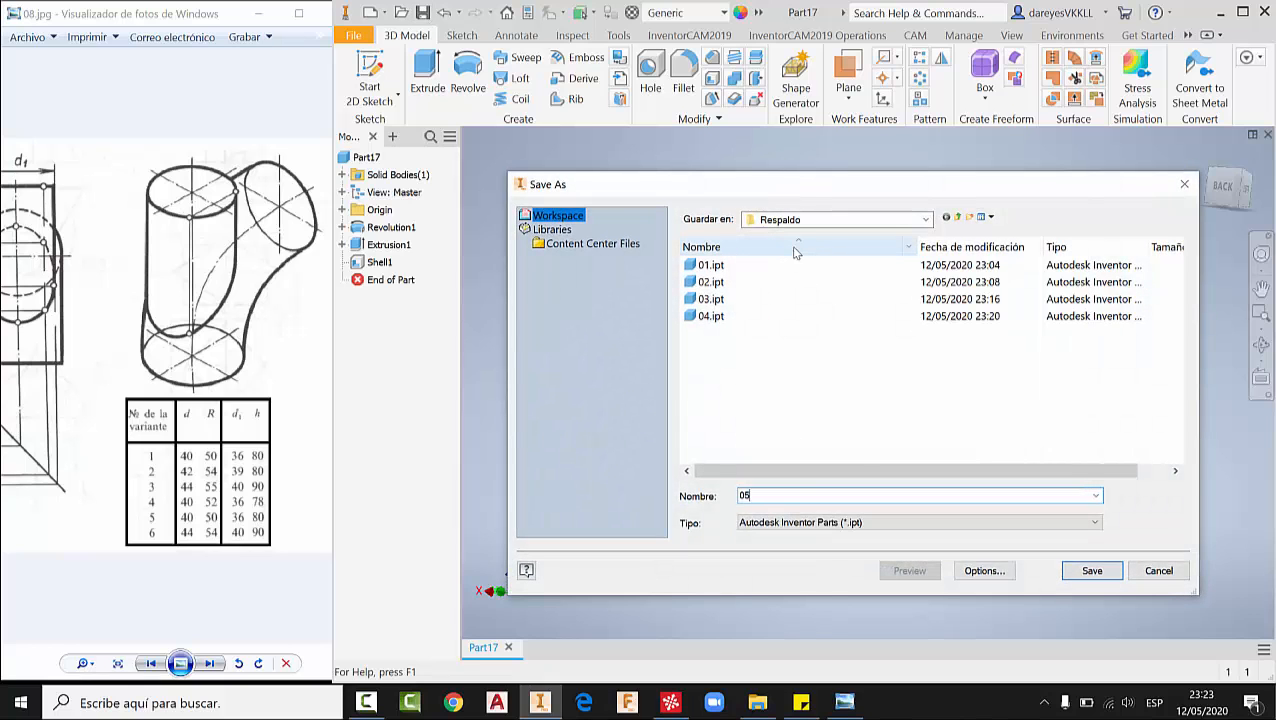
key(Return)
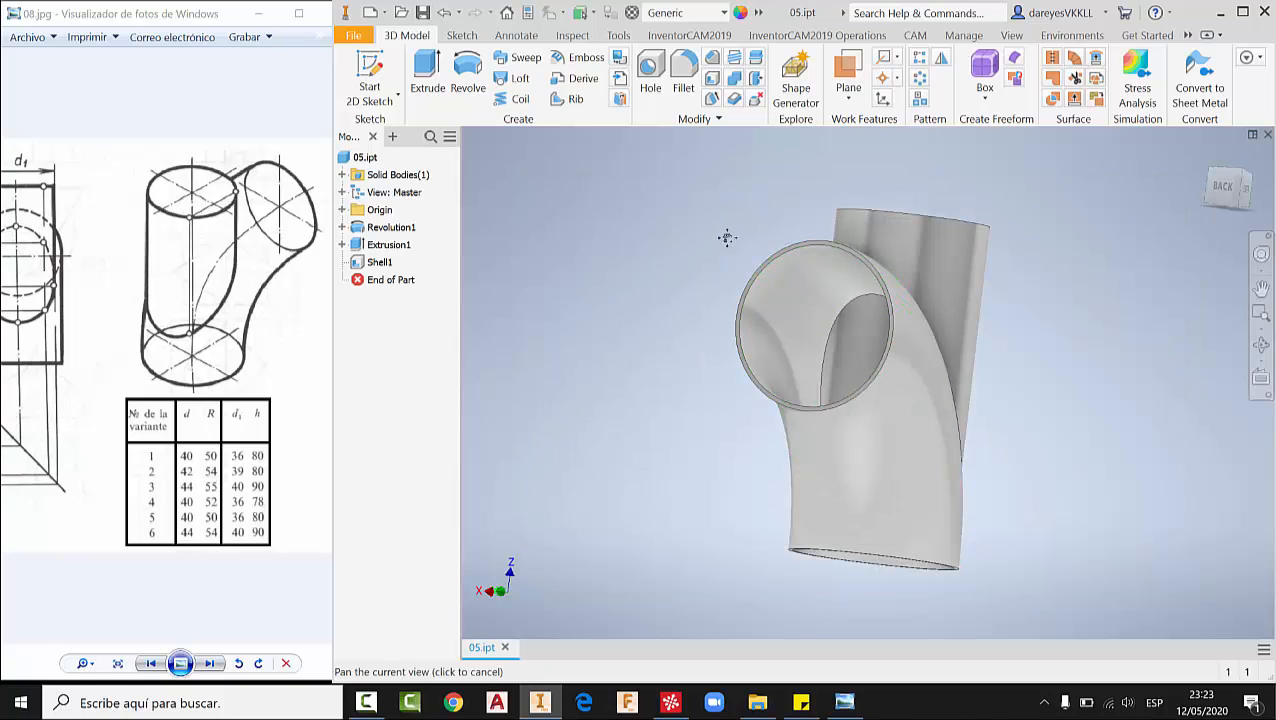
middle_drag(726, 236, 763, 228)
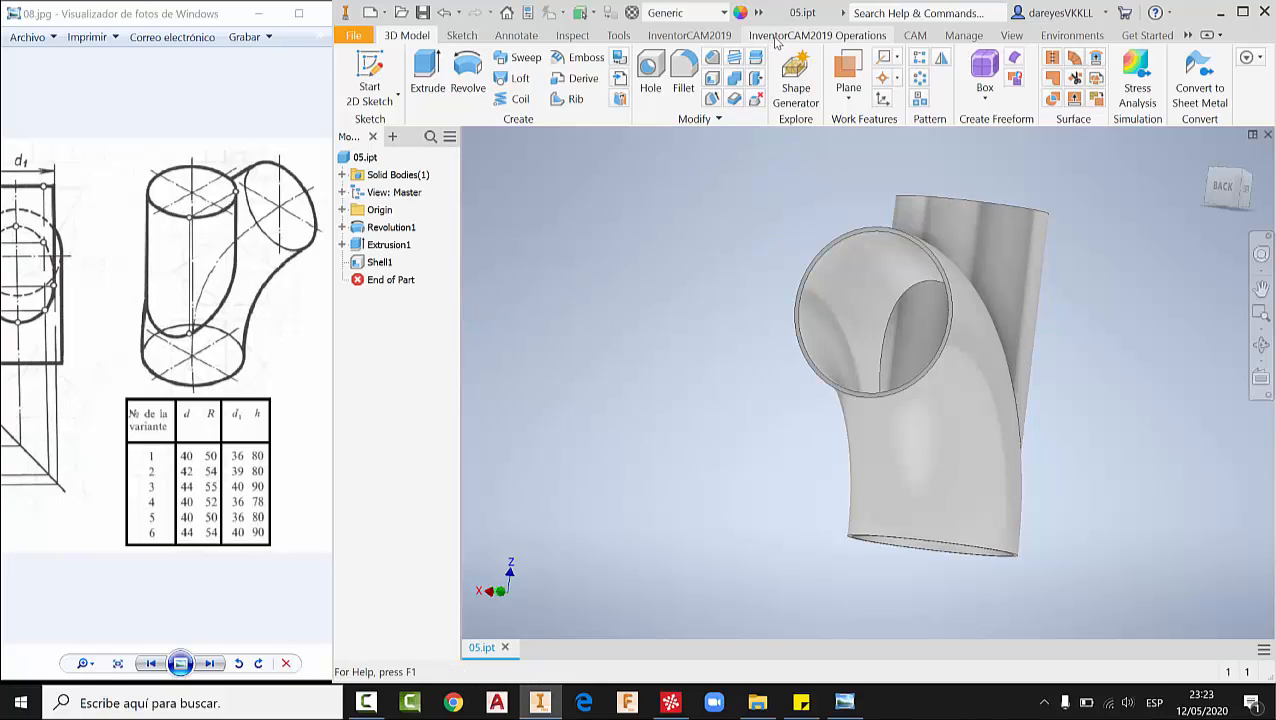
click(963, 36)
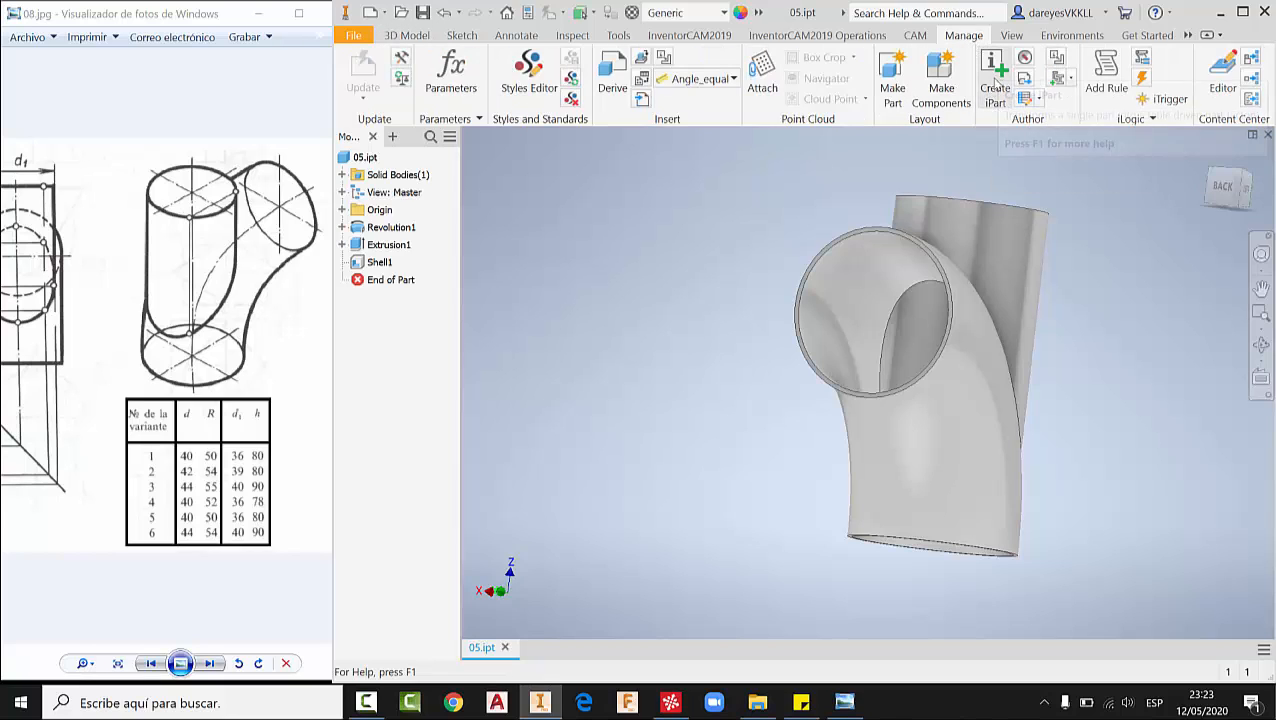
click(994, 88)
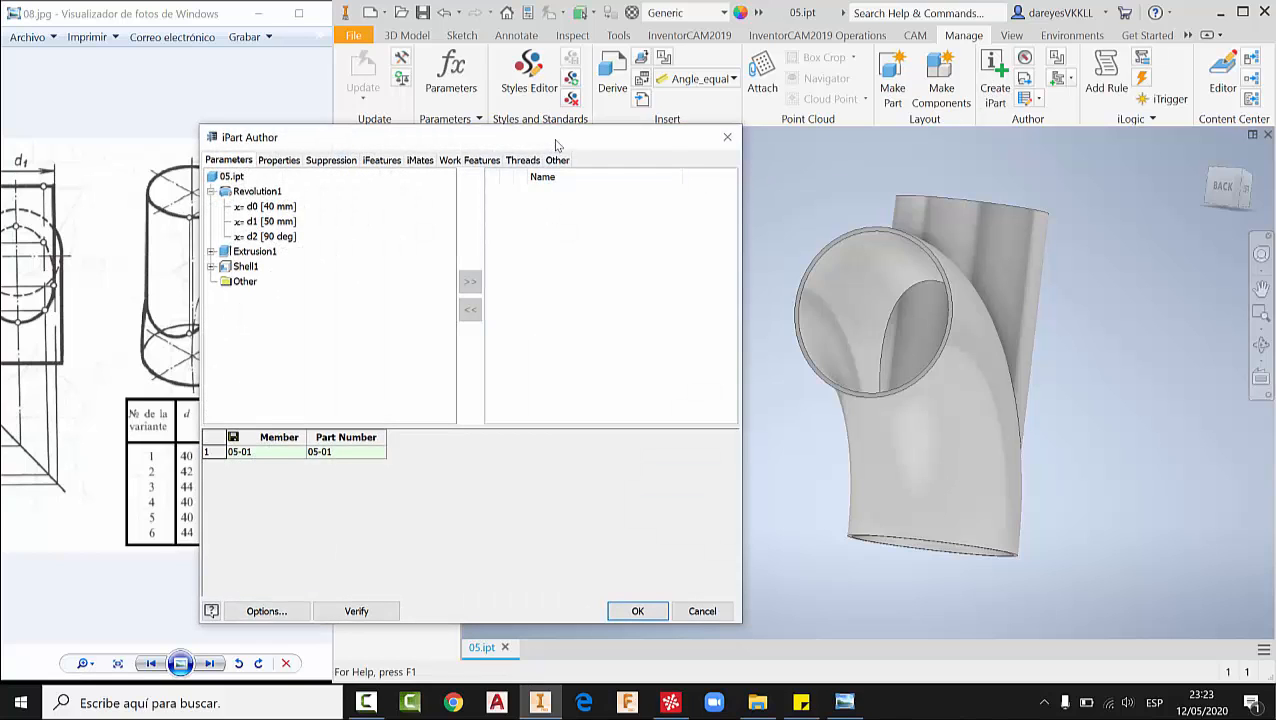
drag(561, 141, 597, 133)
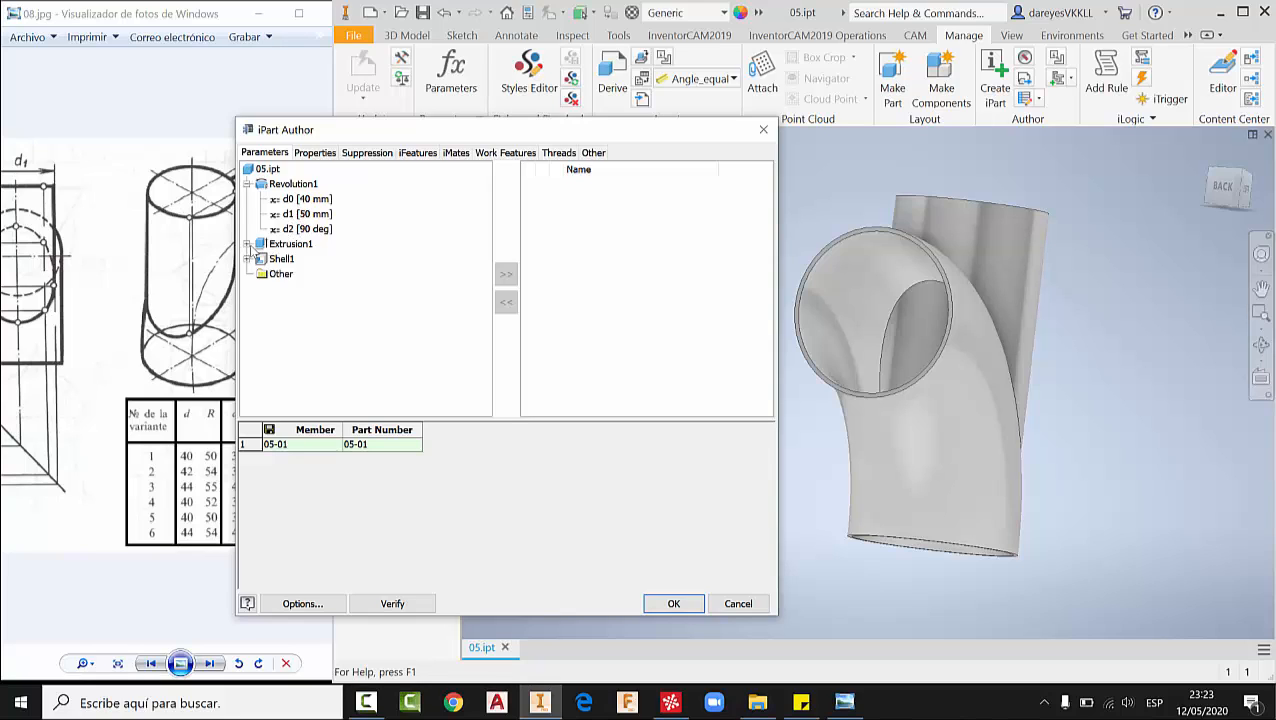
click(247, 245)
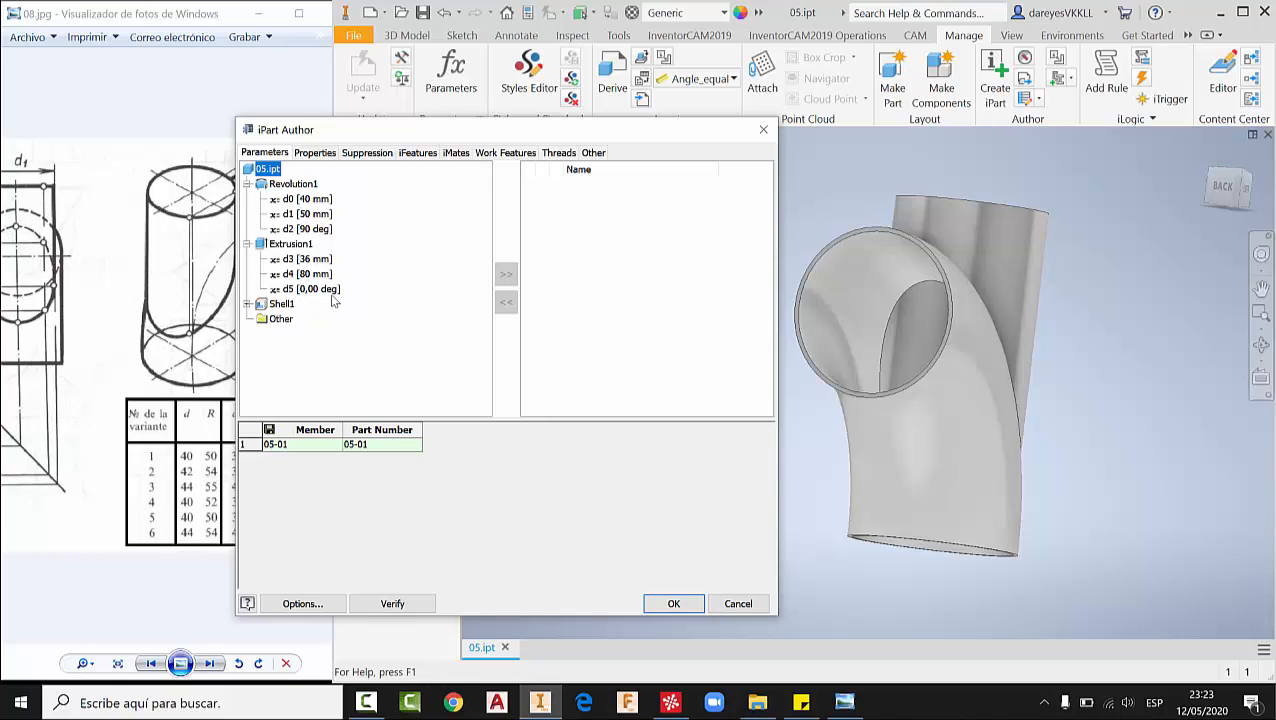
click(248, 305)
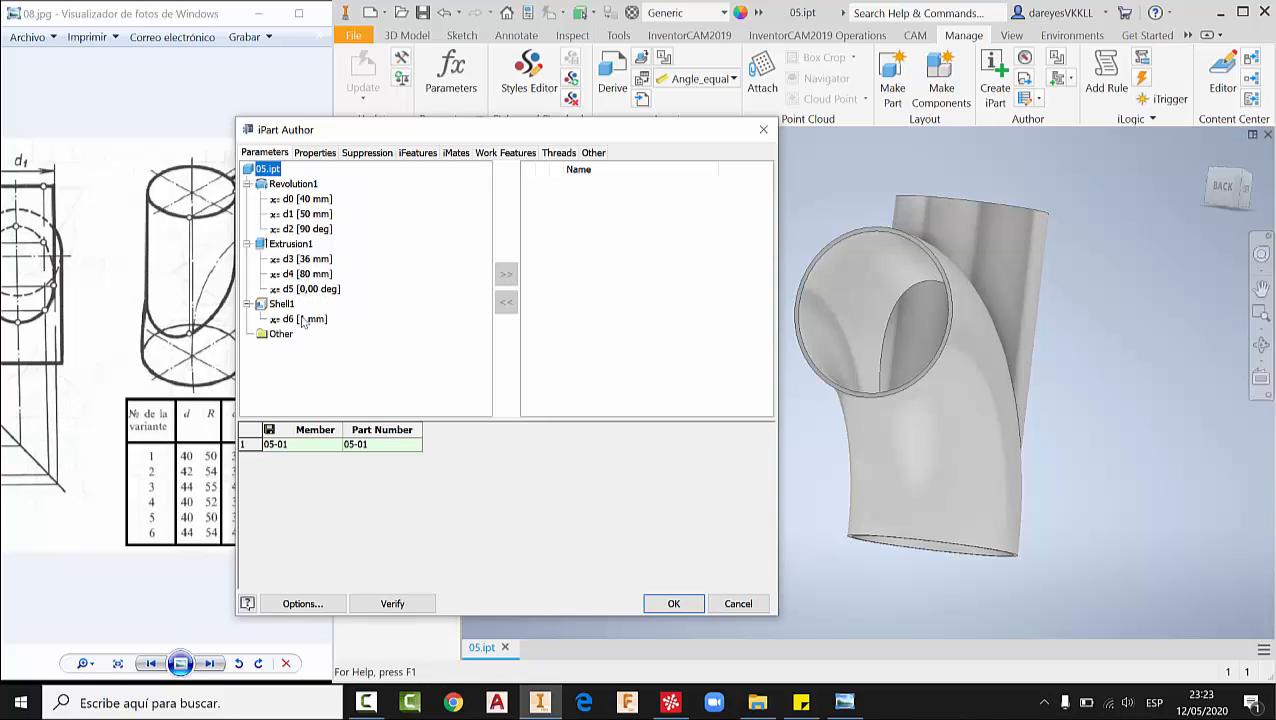
click(763, 129)
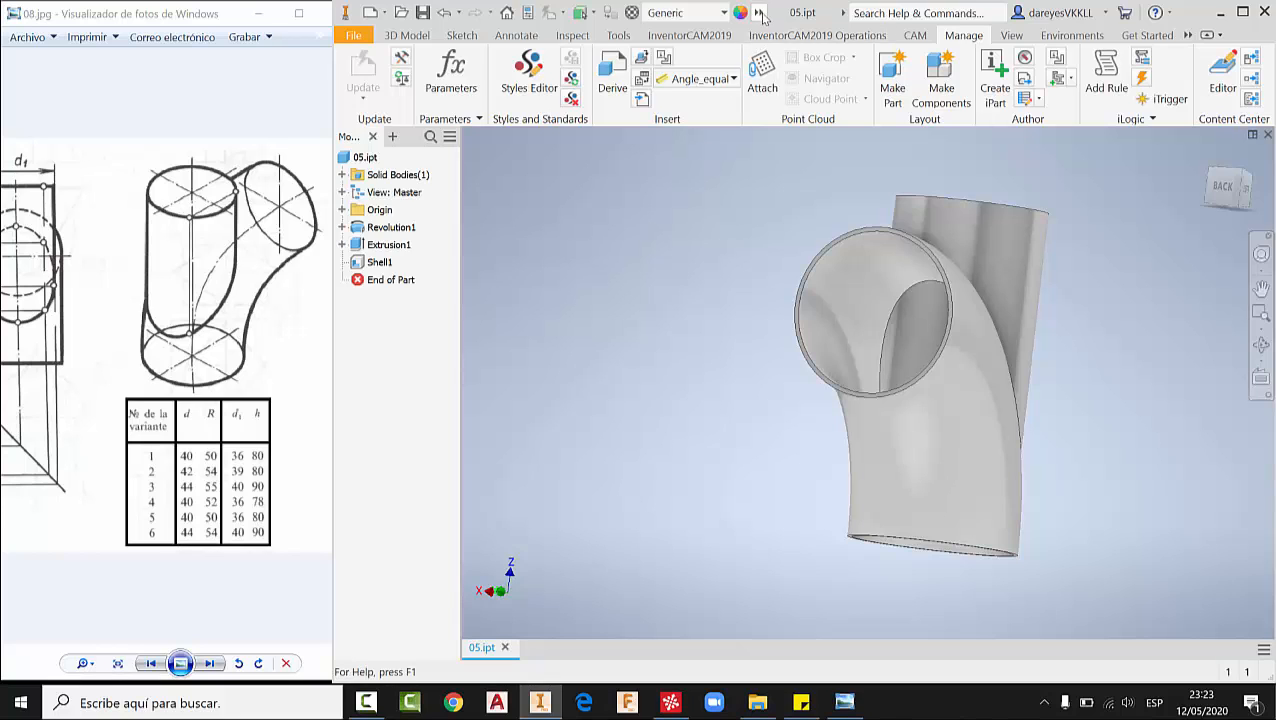
- Rename the elbow's model parameters d0 and d1 as d_ and R_ to match the drawing's variant table
click(758, 12)
click(893, 34)
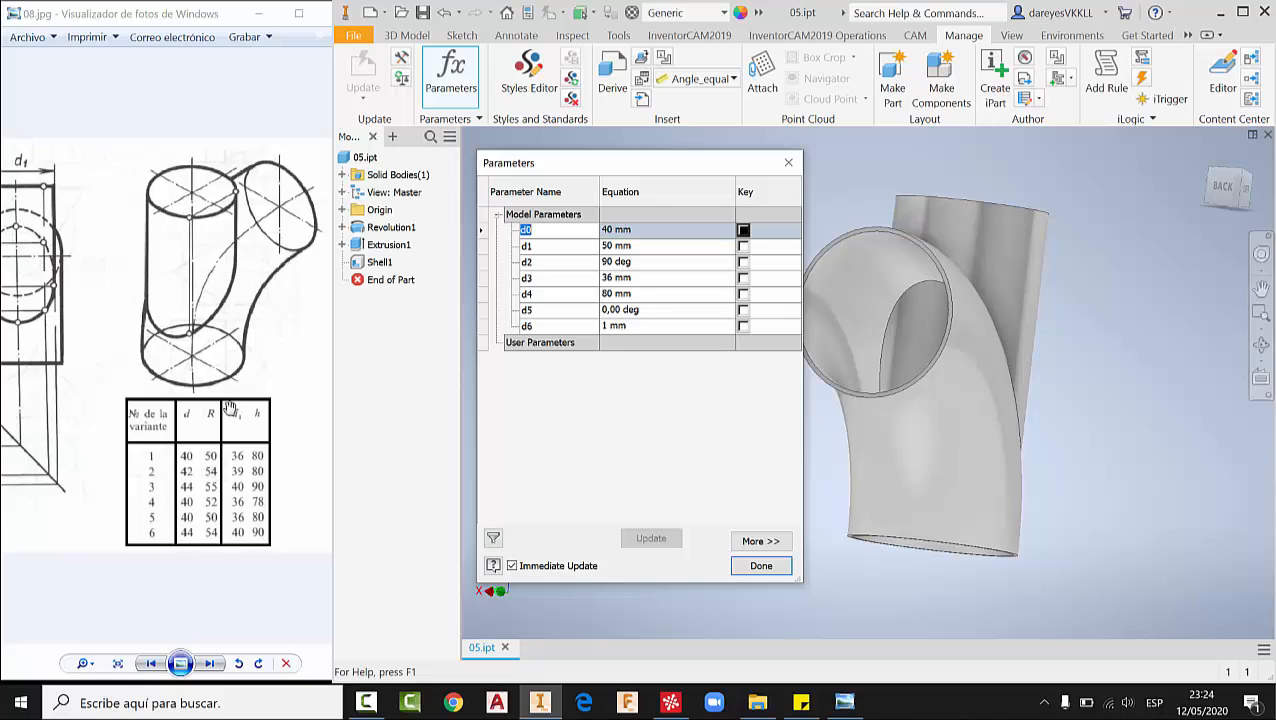
text(d)
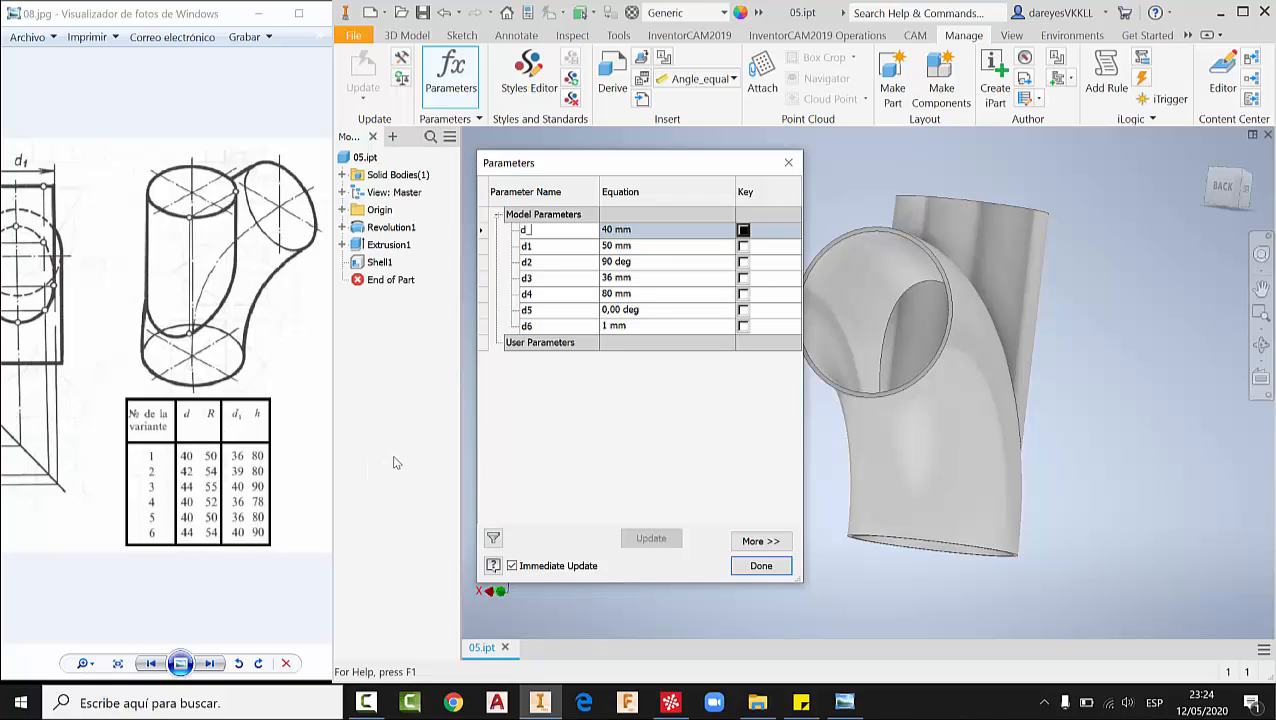
click(536, 246)
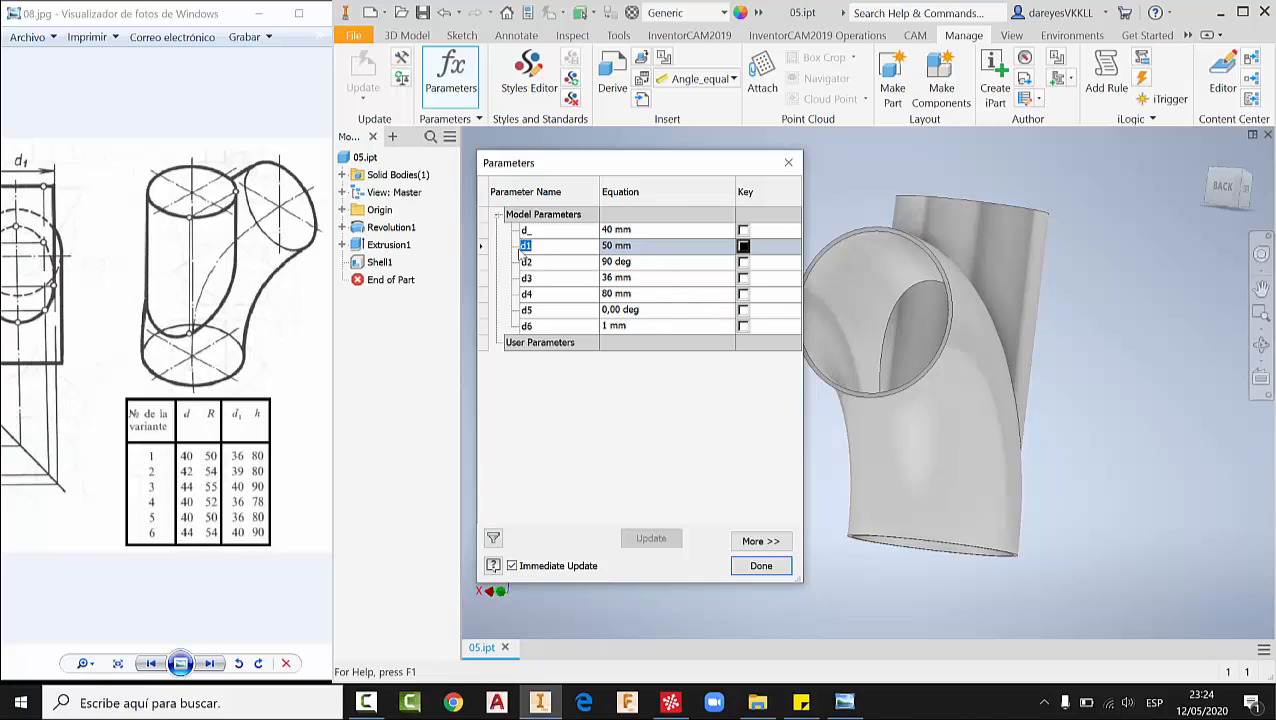
text(R_)
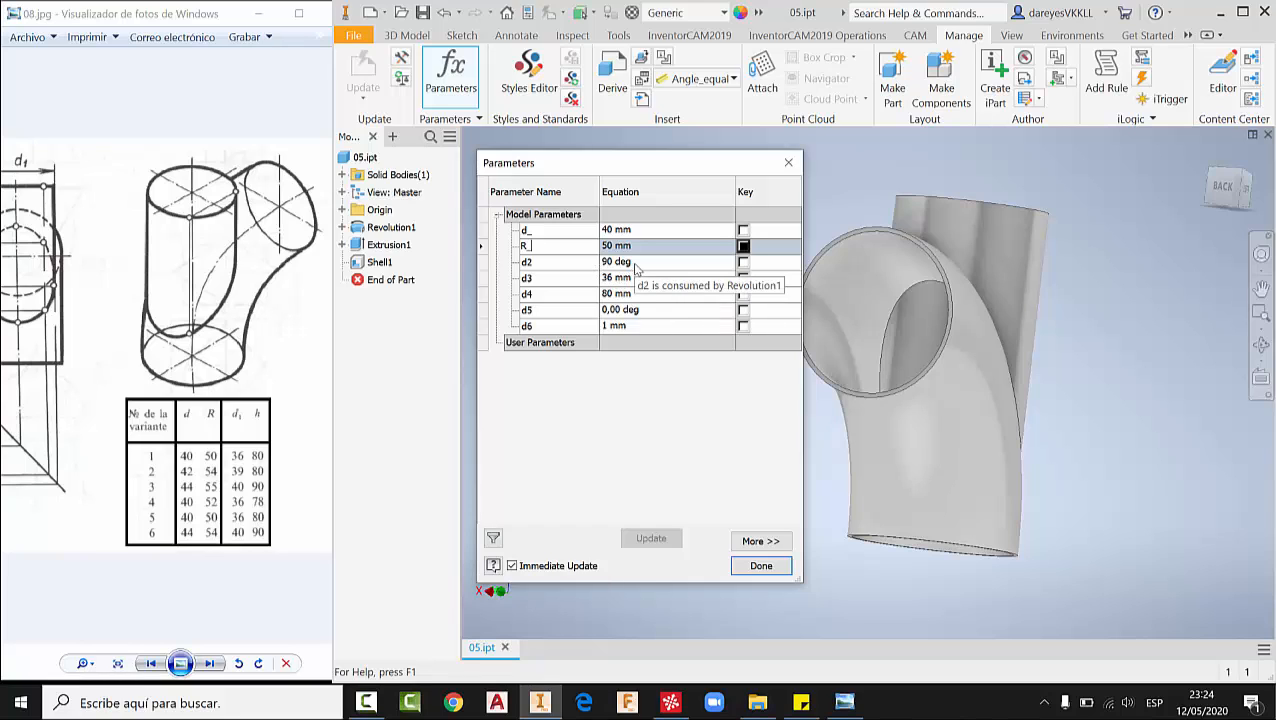
- Rename the vertical cylinder's diameter parameter d3 as d1_ and its height parameter d4 as h_
click(584, 280)
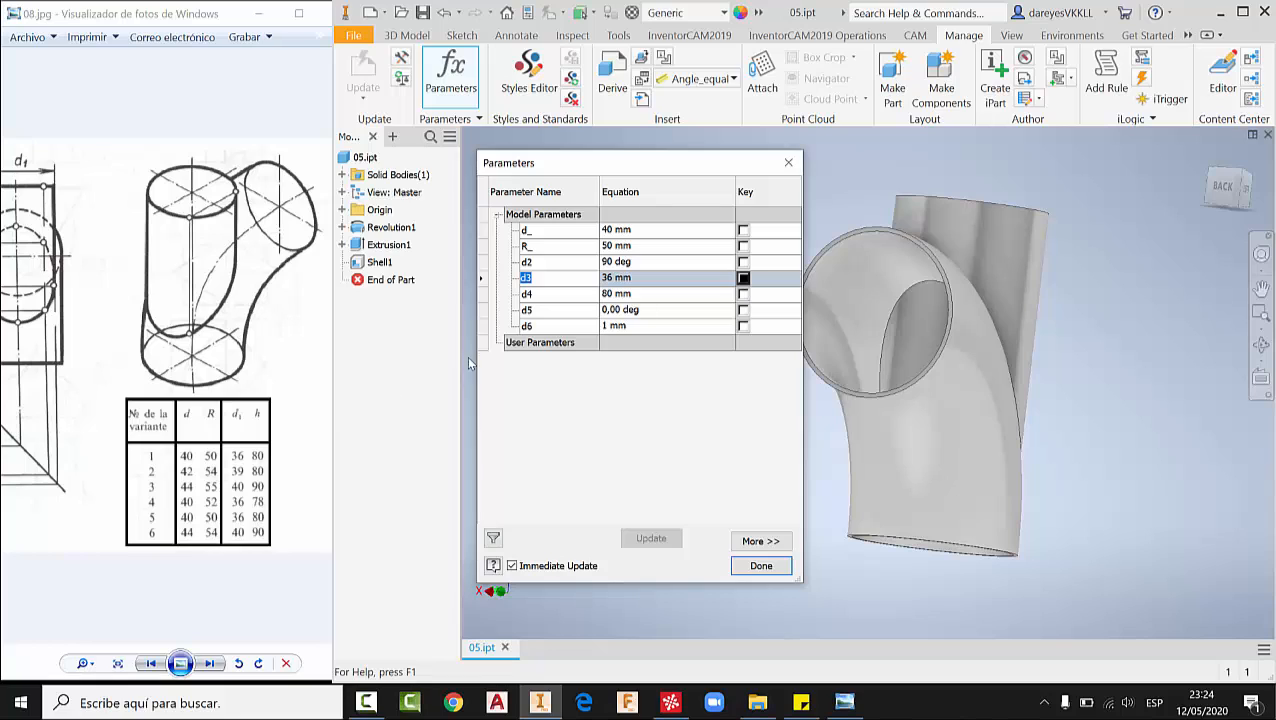
text(D)
key(BackSpace)
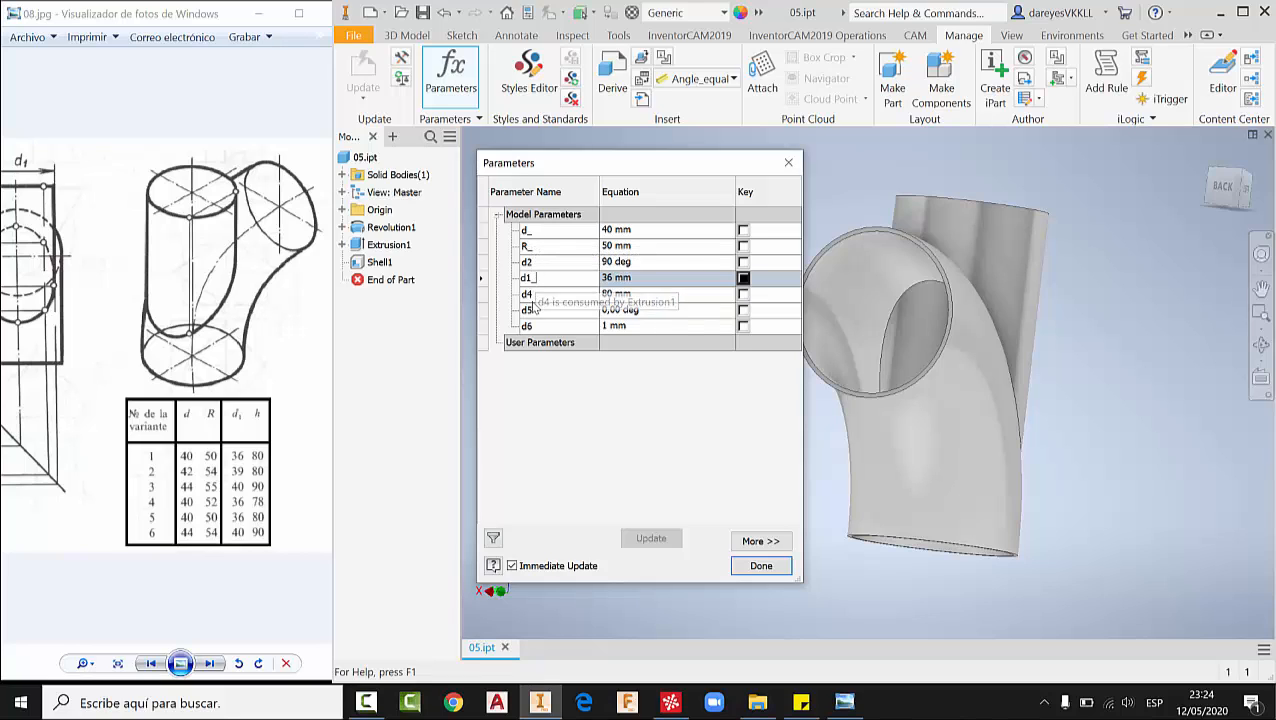
key(Down)
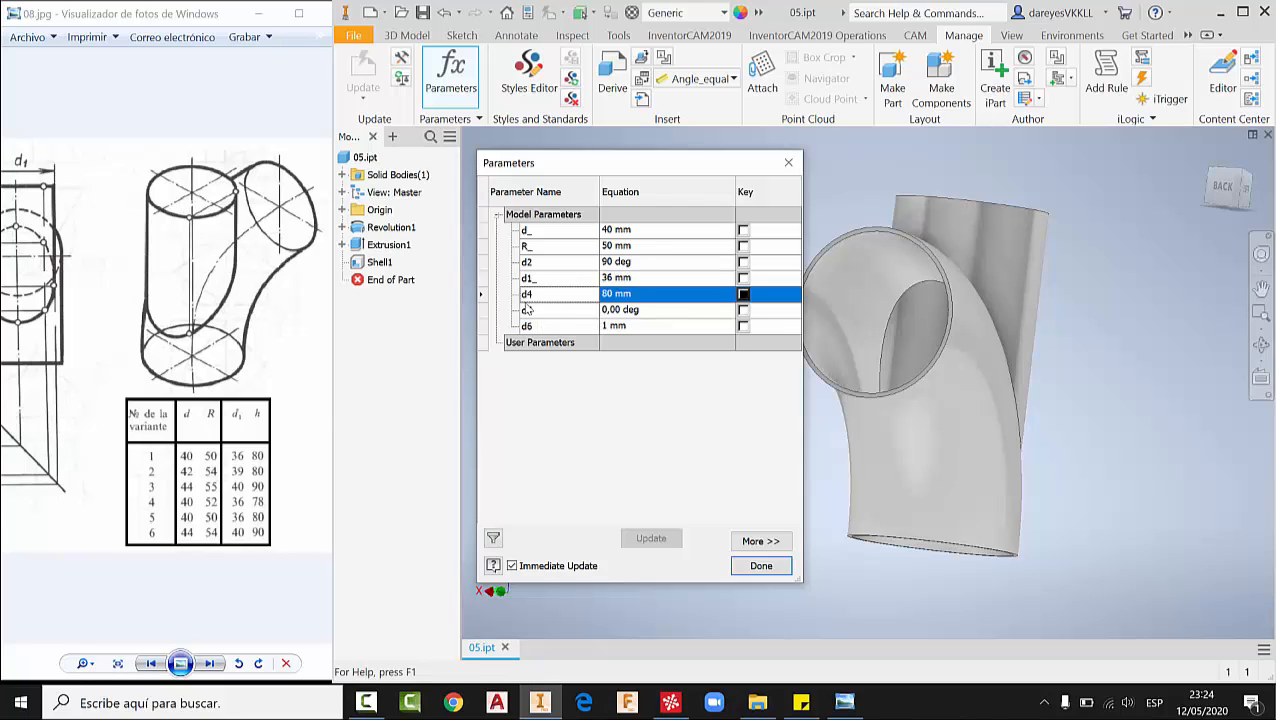
click(536, 294)
text(h_)
key(Return)
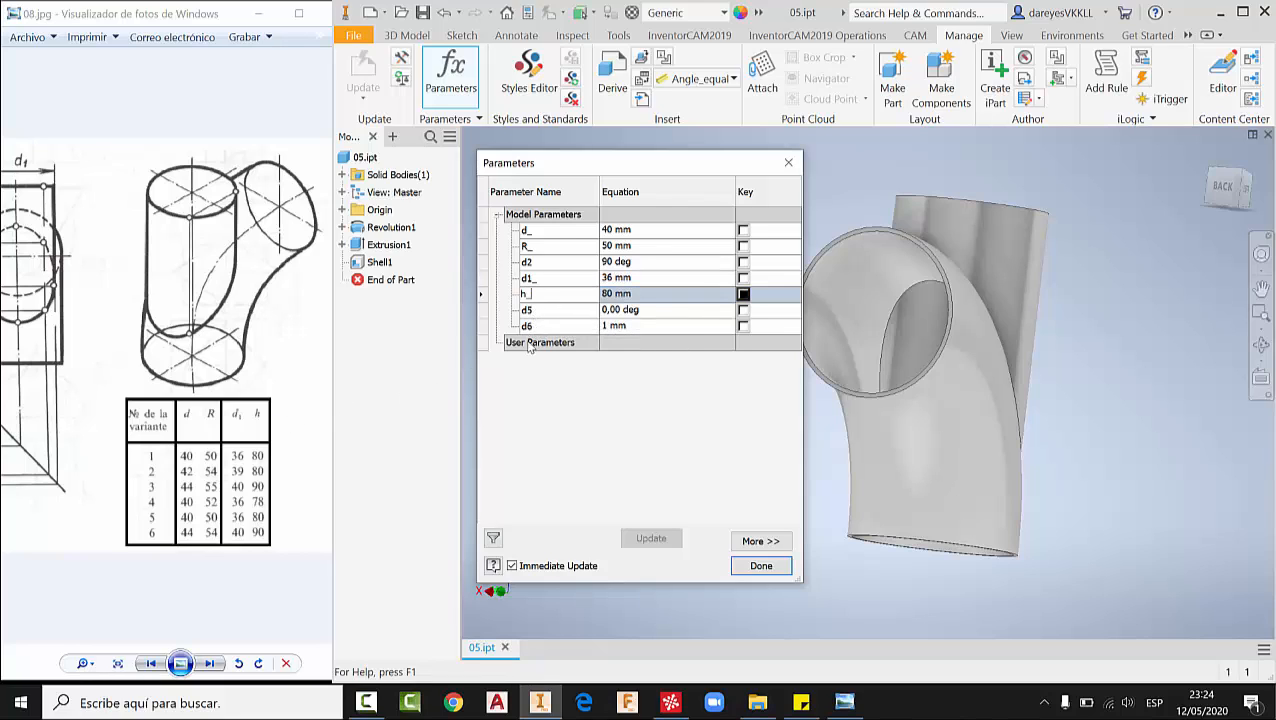
click(762, 566)
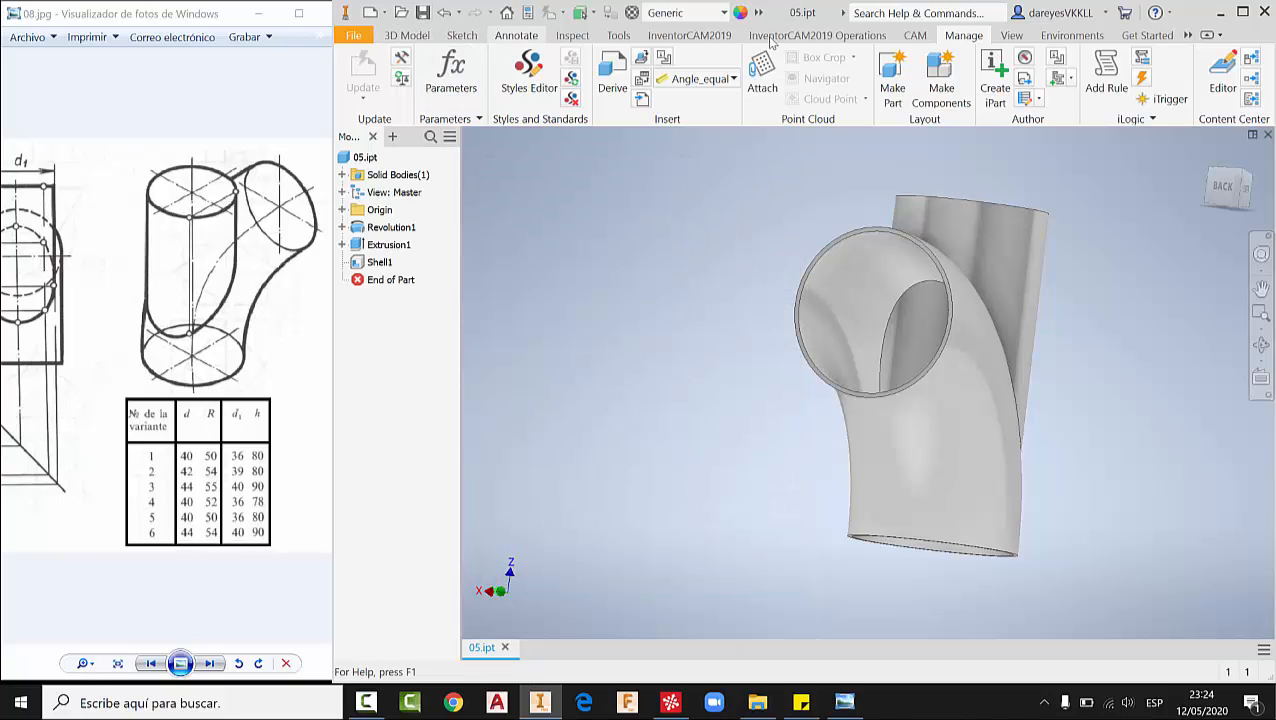
- Start an iPart table with d_, R_, d1_ and h_ as columns and insert three rows, up to member 05-04
click(996, 77)
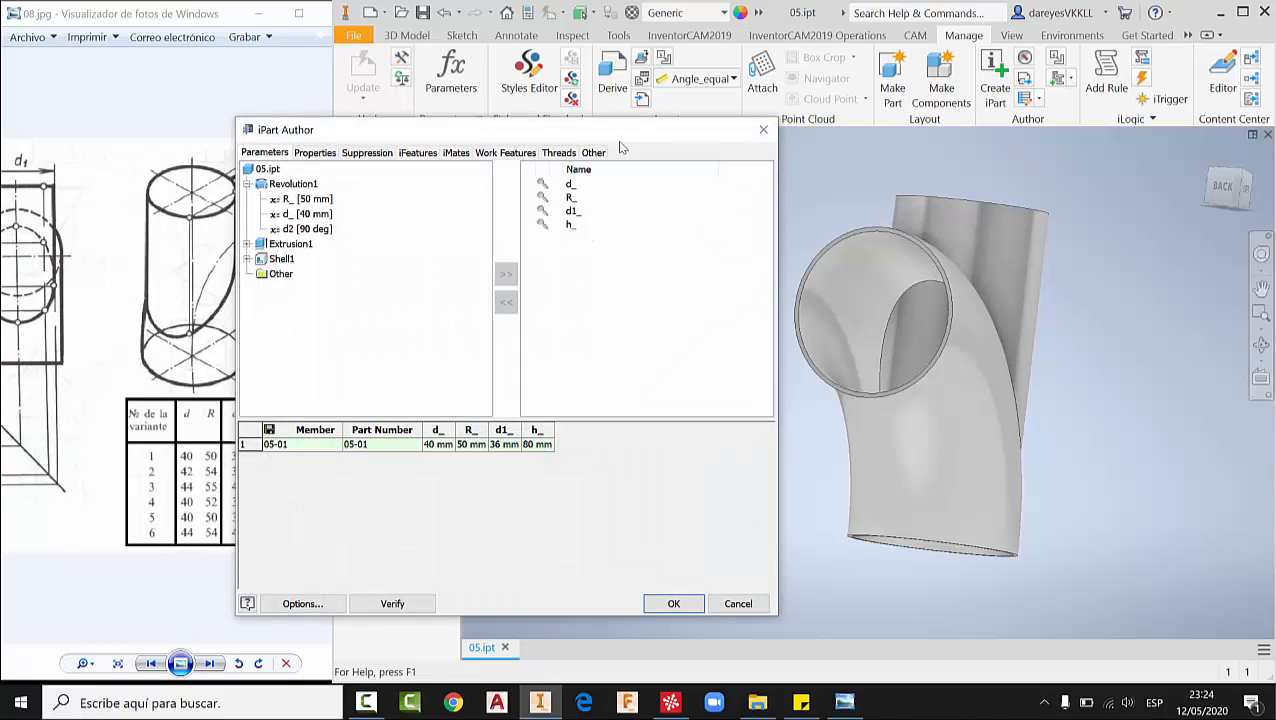
drag(622, 130, 761, 93)
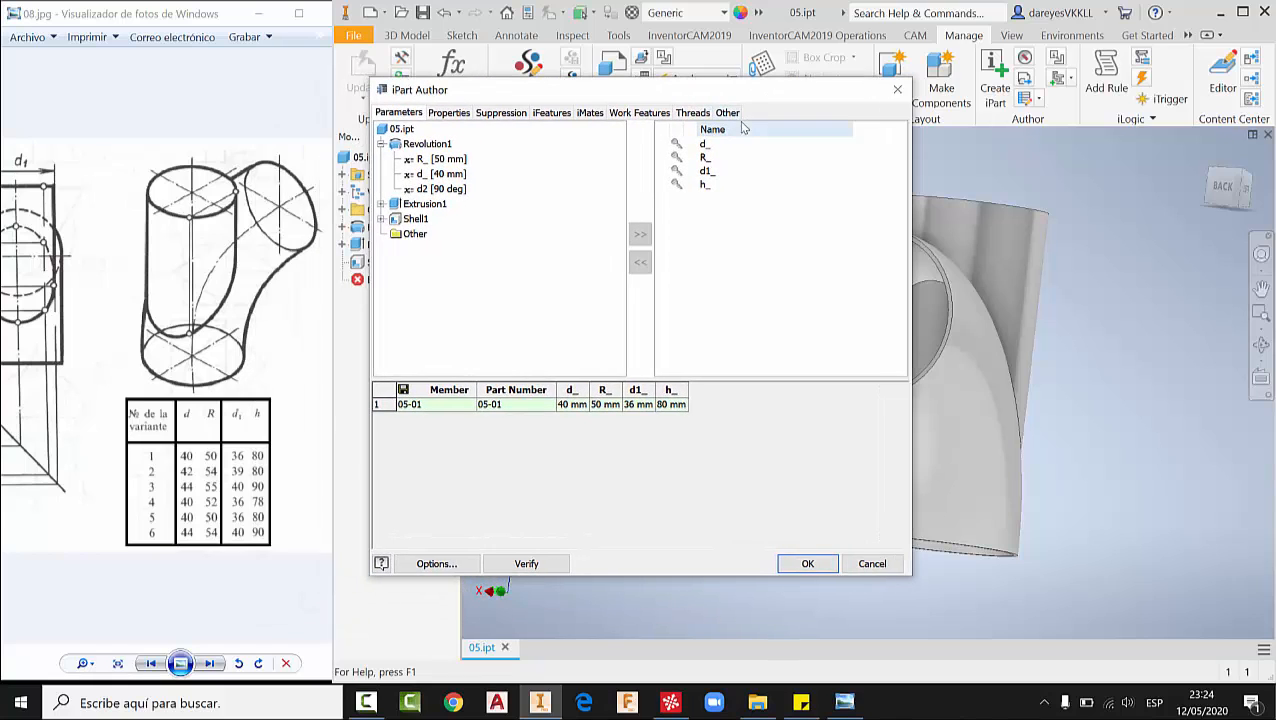
click(705, 159)
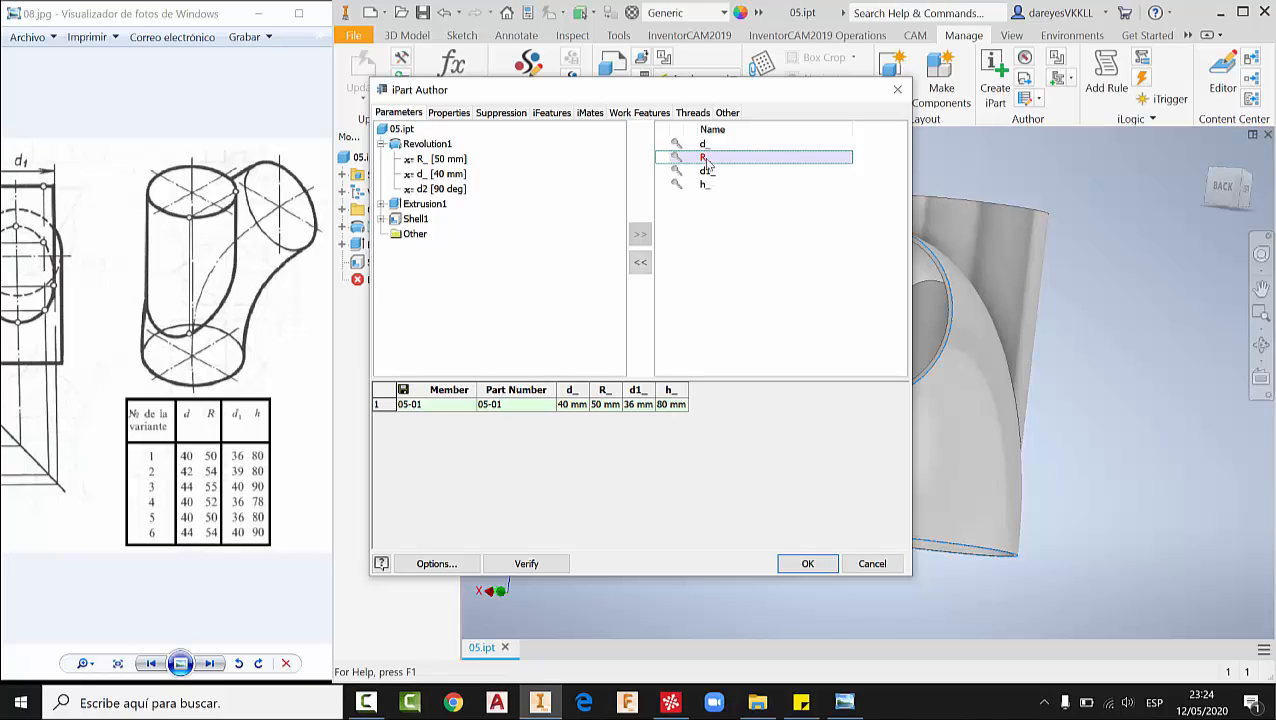
click(641, 263)
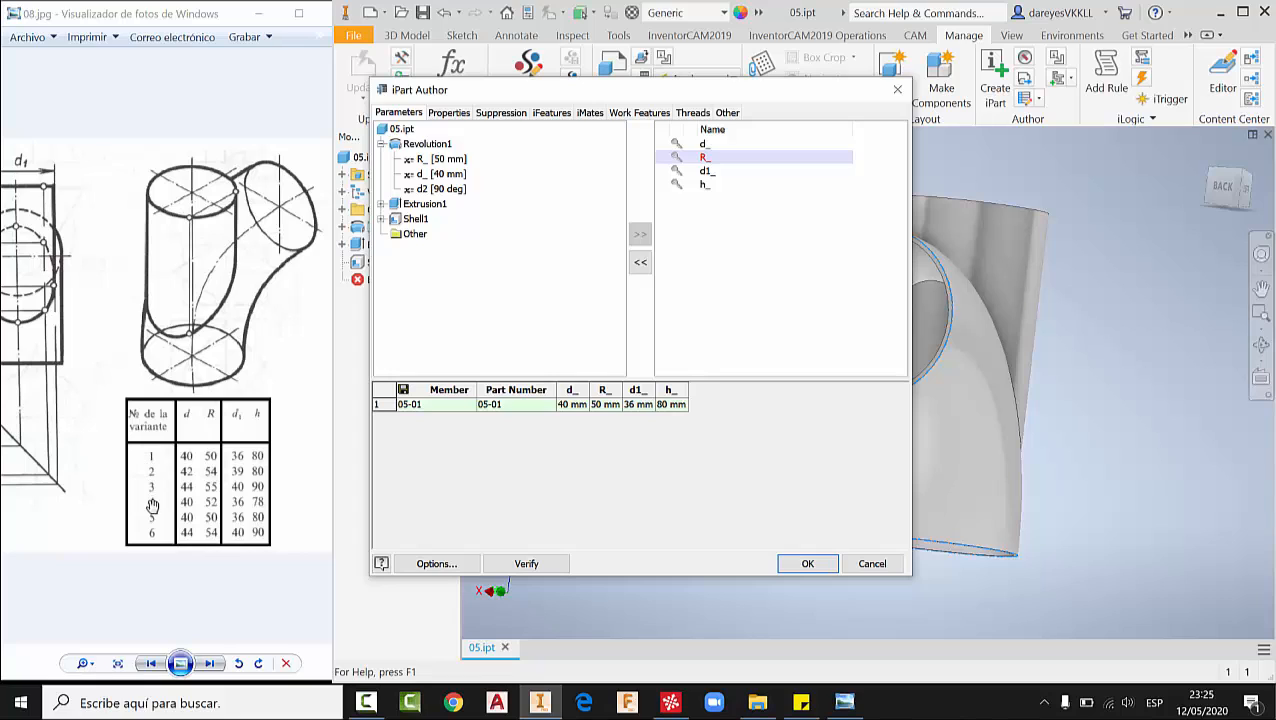
right_click(382, 404)
click(402, 416)
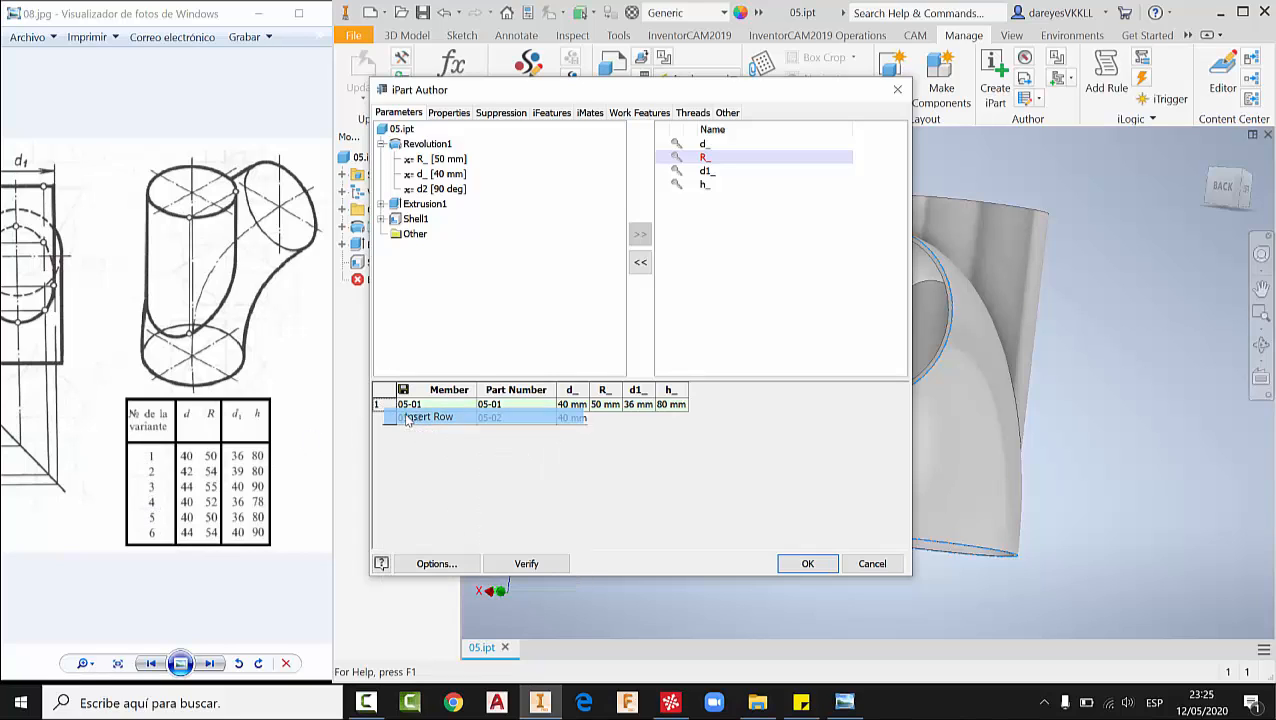
right_click(382, 418)
click(405, 430)
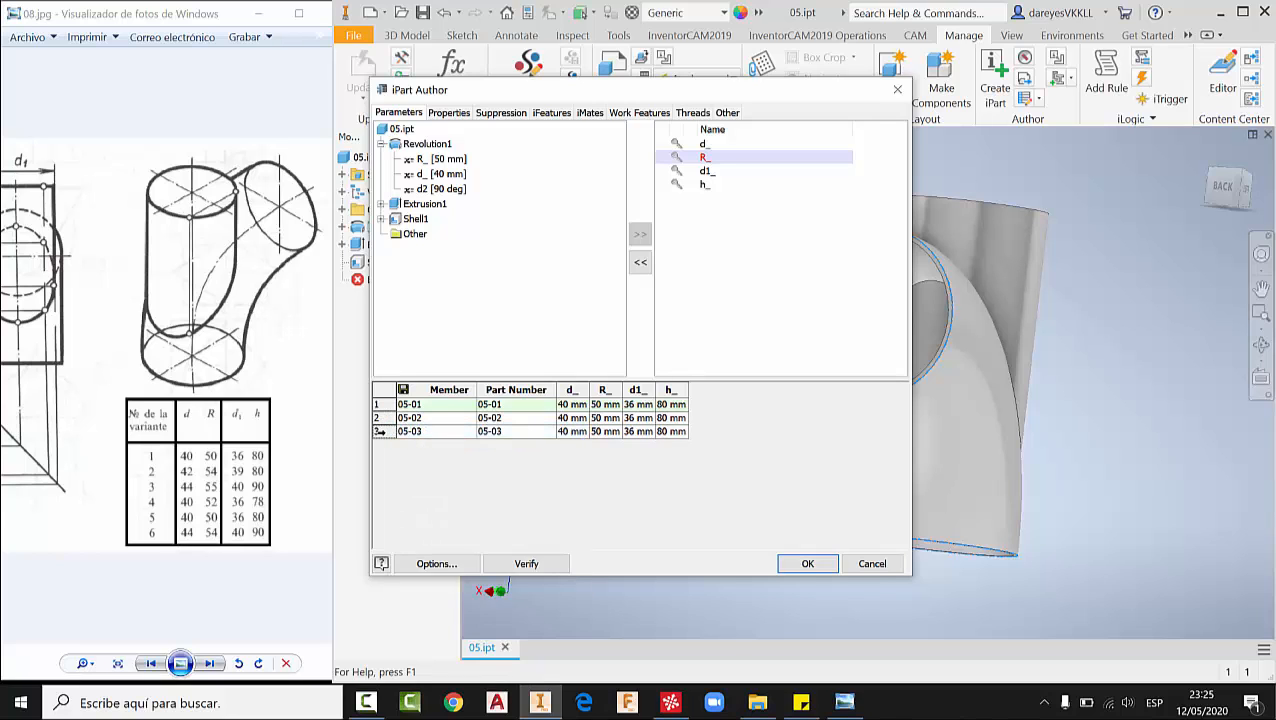
right_click(382, 434)
click(410, 446)
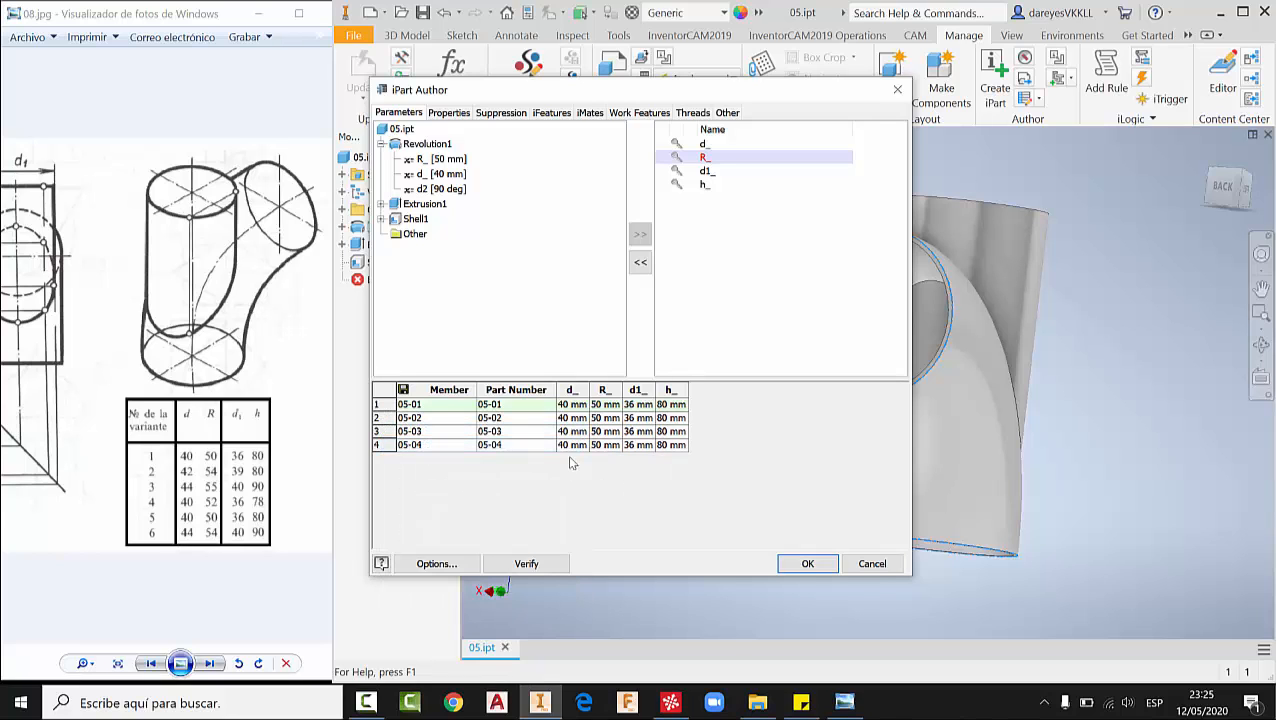
- Set member 05-02's d_ to 42 mm, R_ to 54 mm and d1_ to 39 mm from the drawing's variant table
click(266, 459)
scroll(266, 459, up, 5)
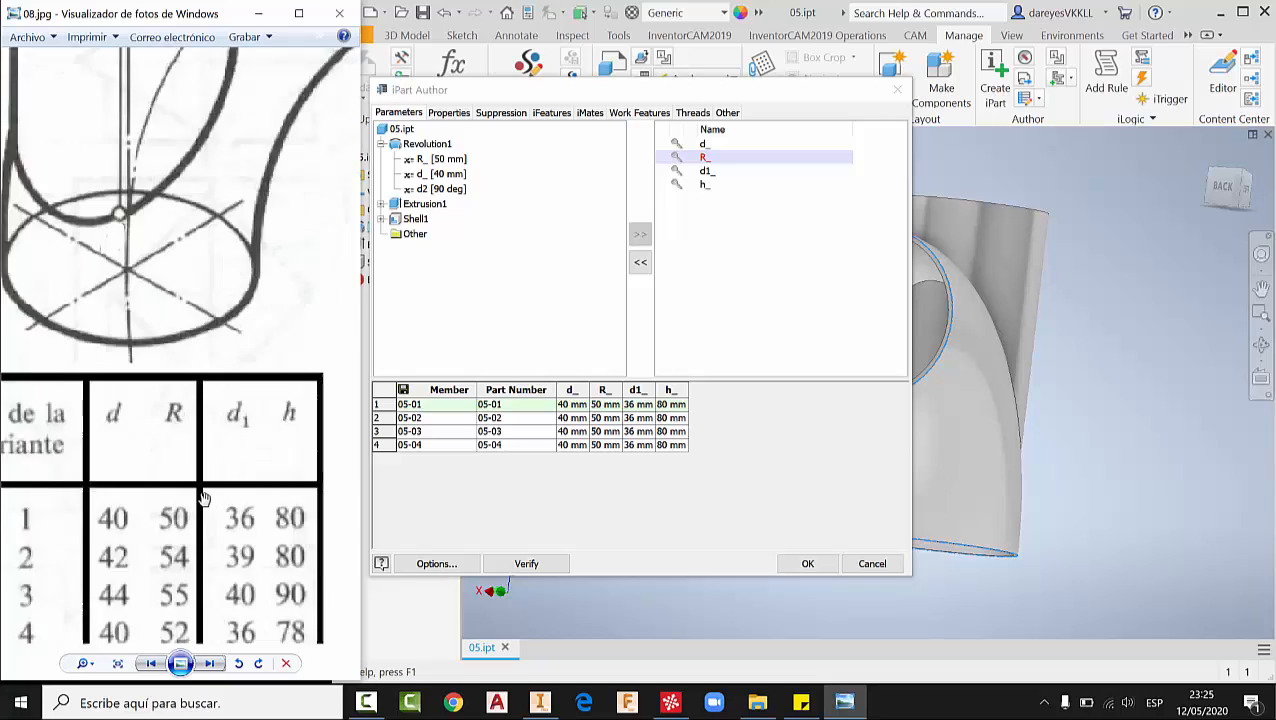
scroll(285, 303, down, 2)
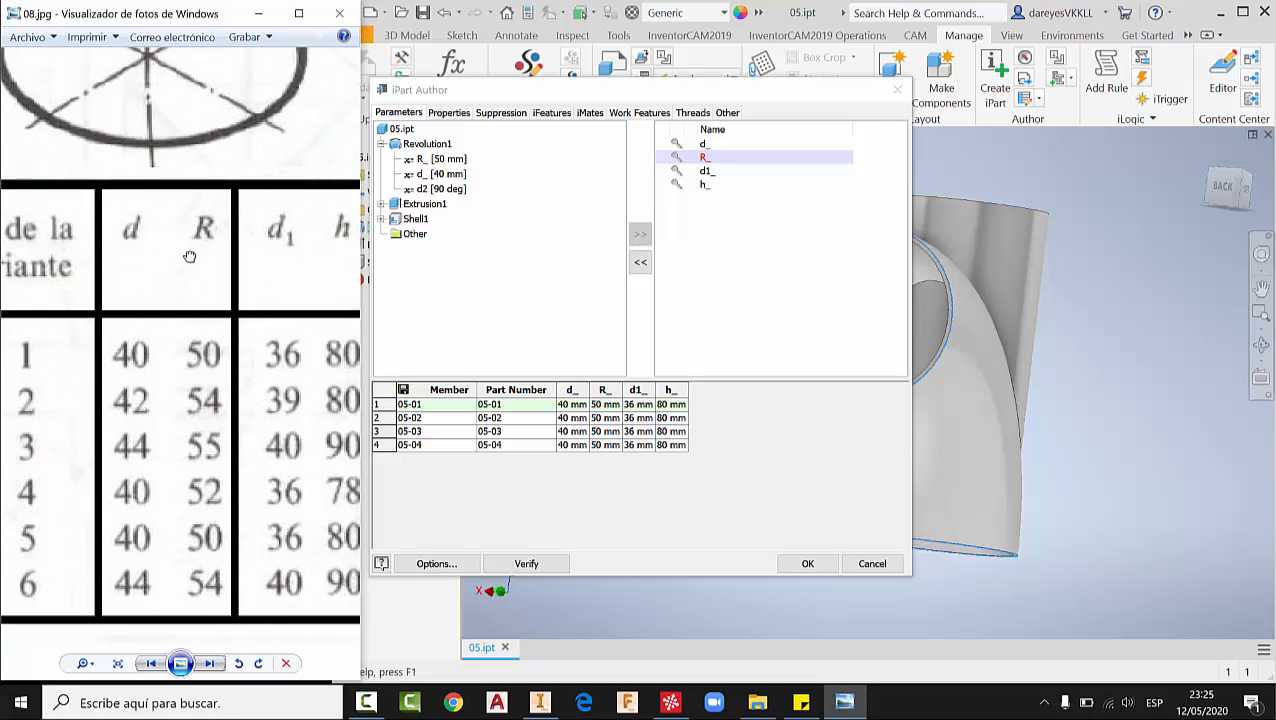
click(480, 473)
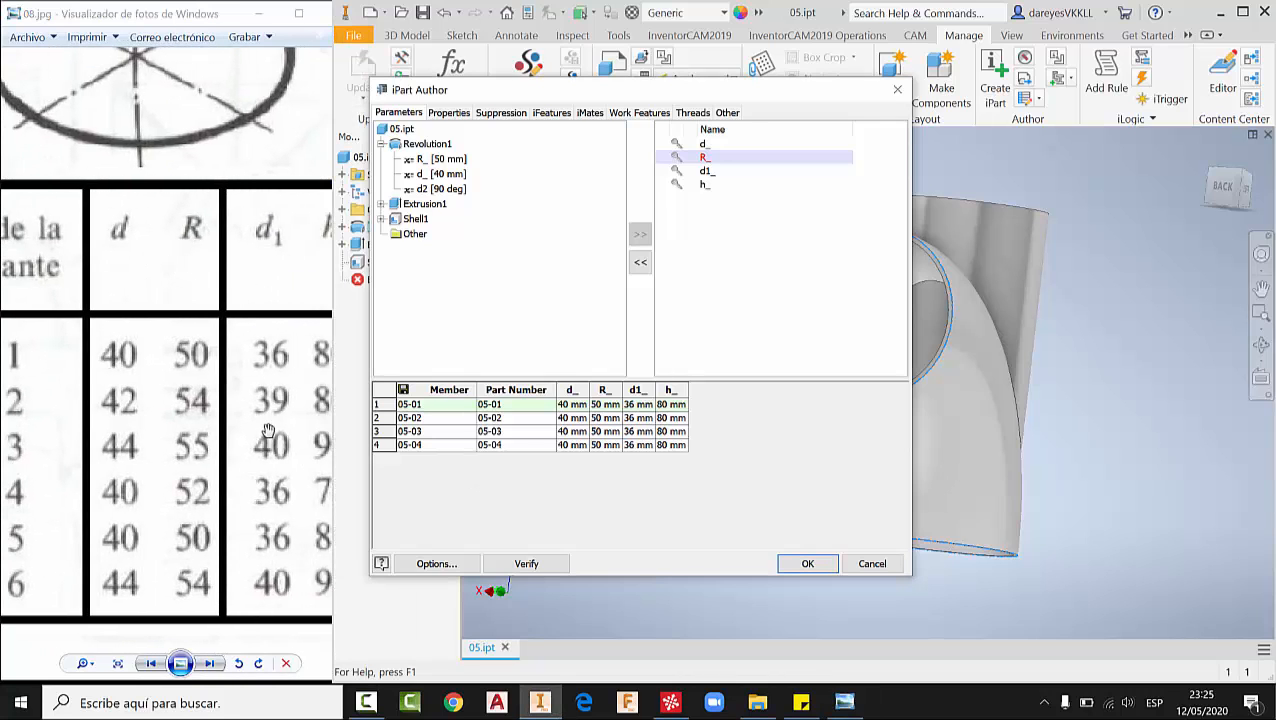
scroll(268, 432, down, 1)
drag(268, 432, 244, 430)
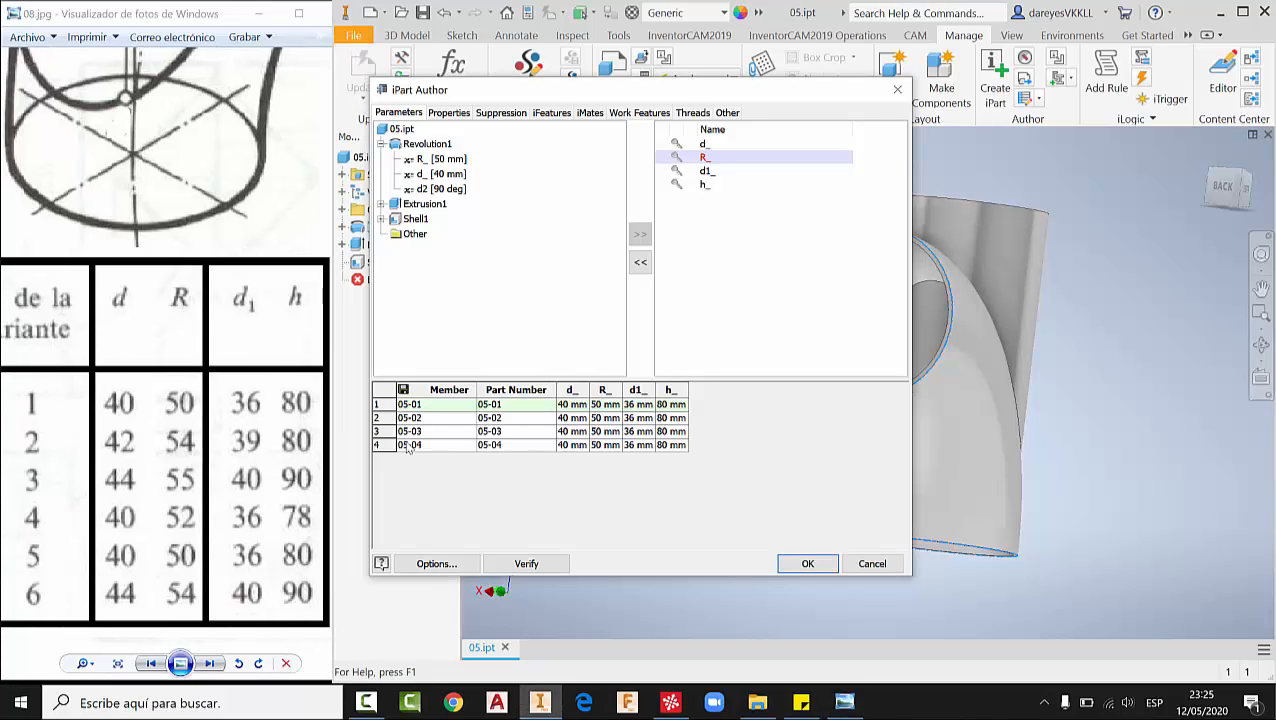
click(424, 418)
click(562, 417)
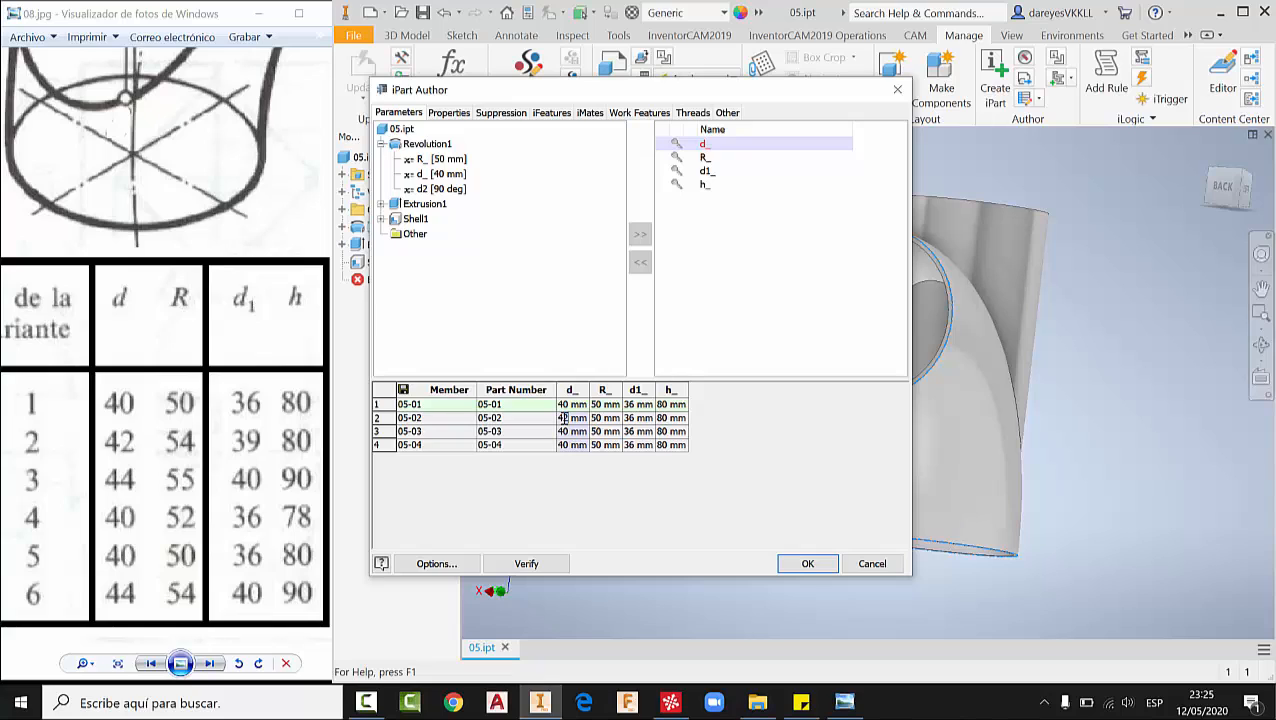
click(603, 418)
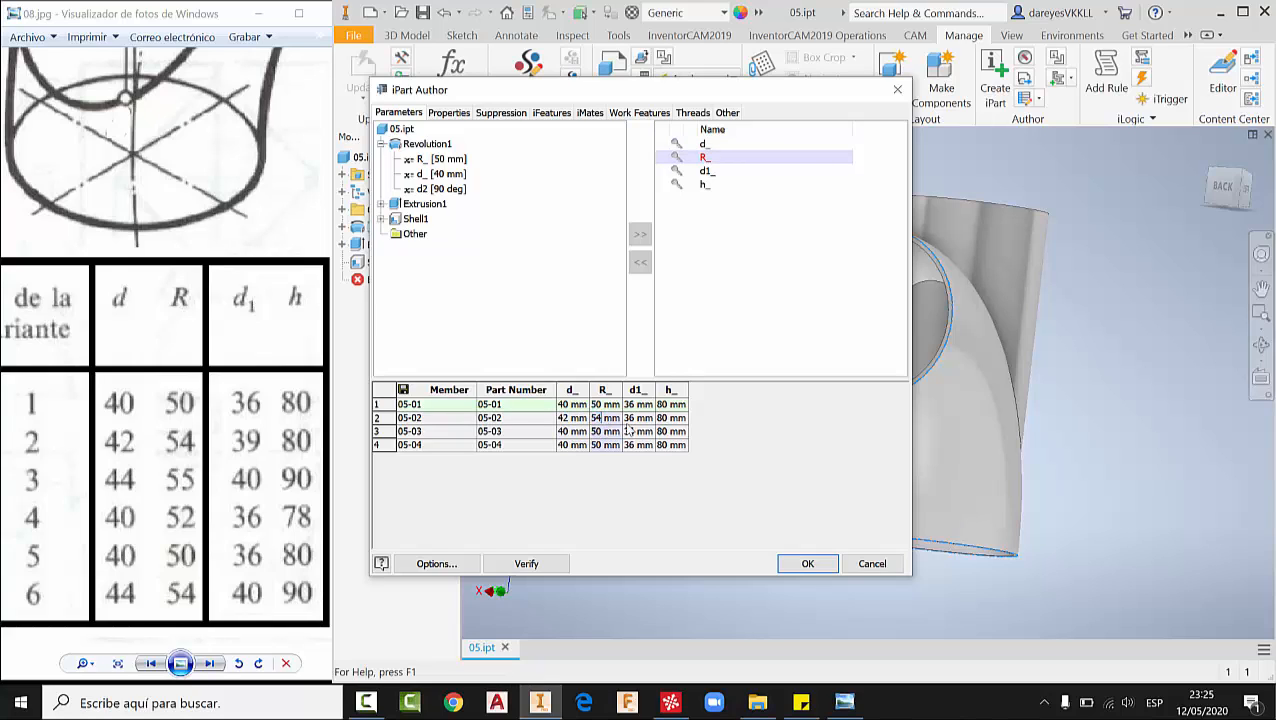
click(632, 418)
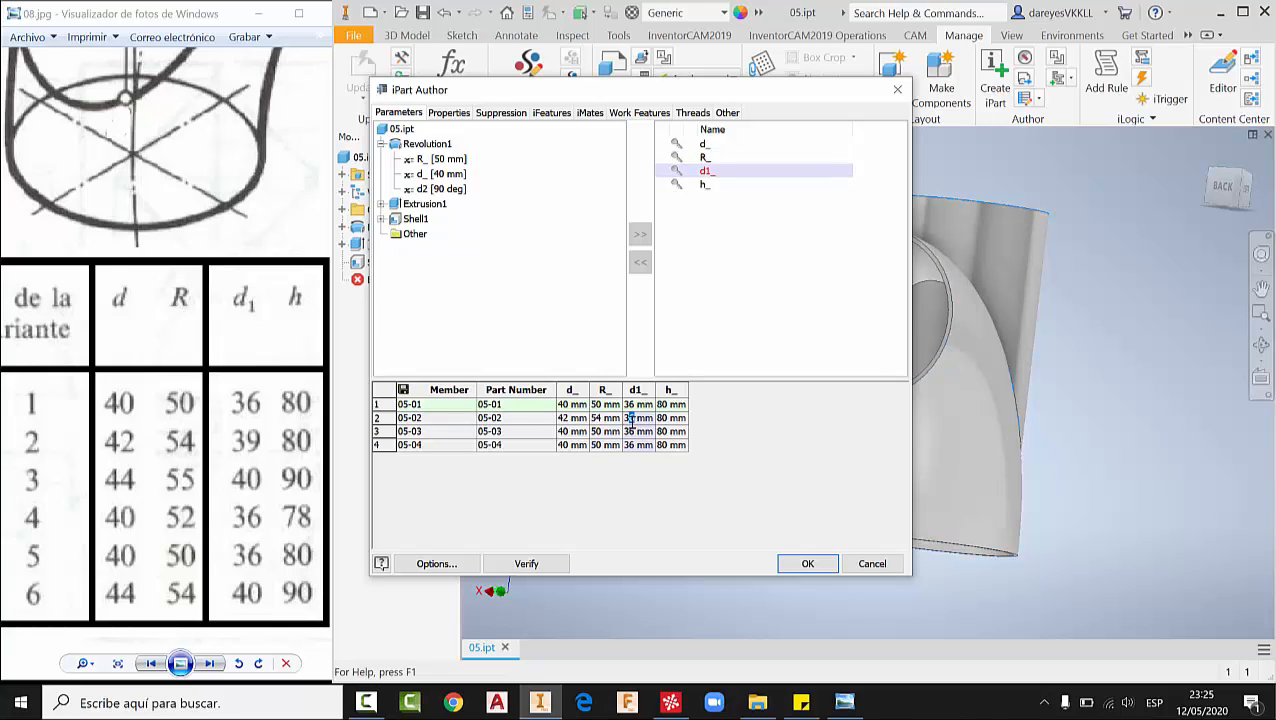
- Set member 05-03's d_ to 44 mm, R_ to 55 mm, d1_ to 40 mm and h_ to 90 mm
click(571, 444)
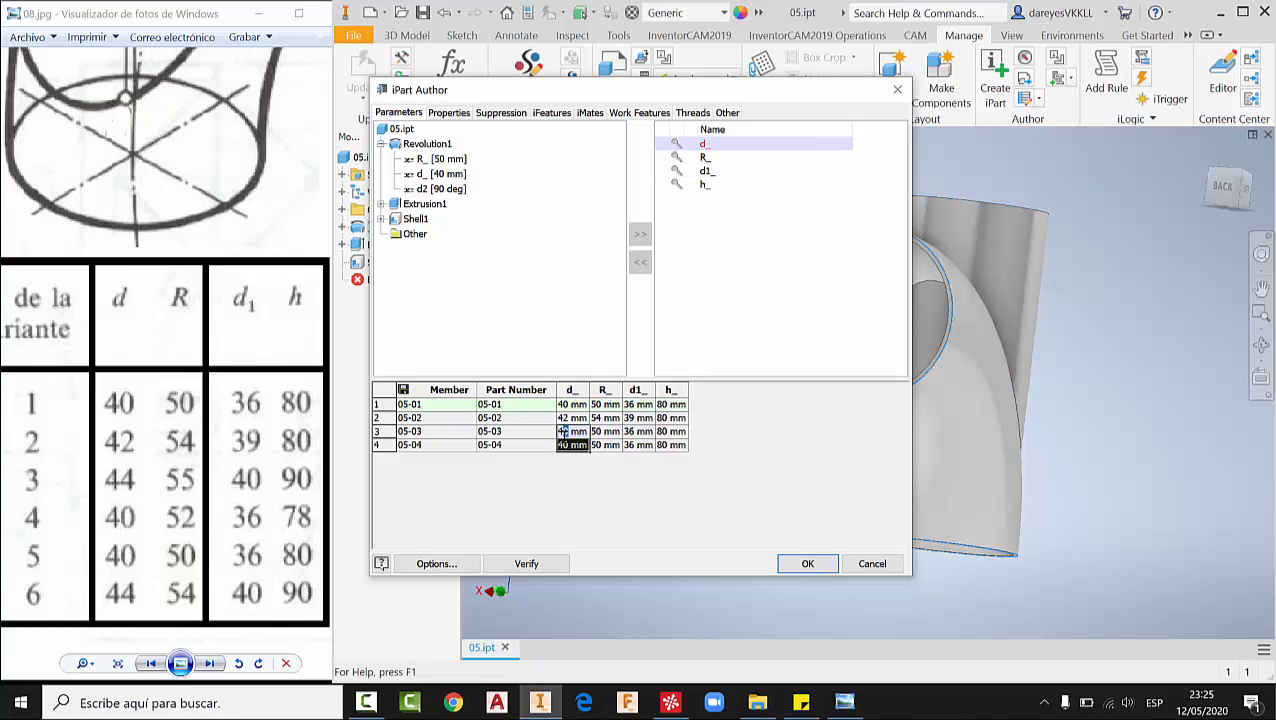
click(598, 431)
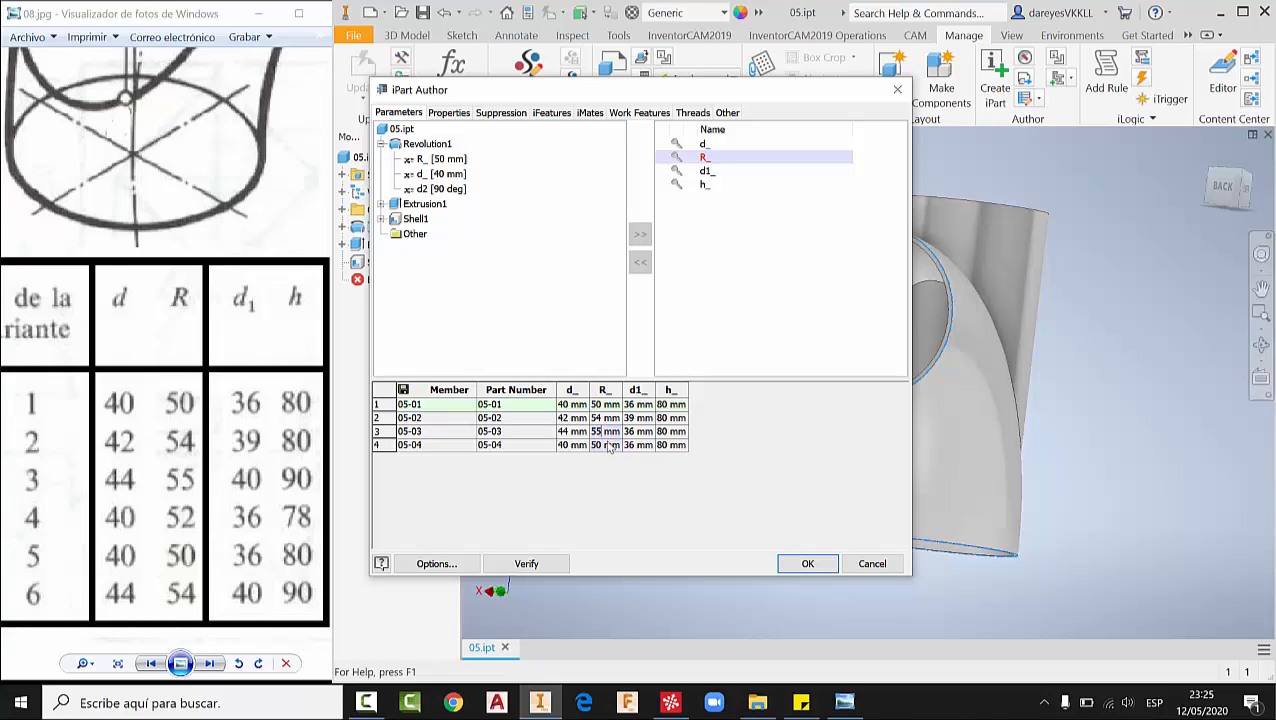
key(Tab)
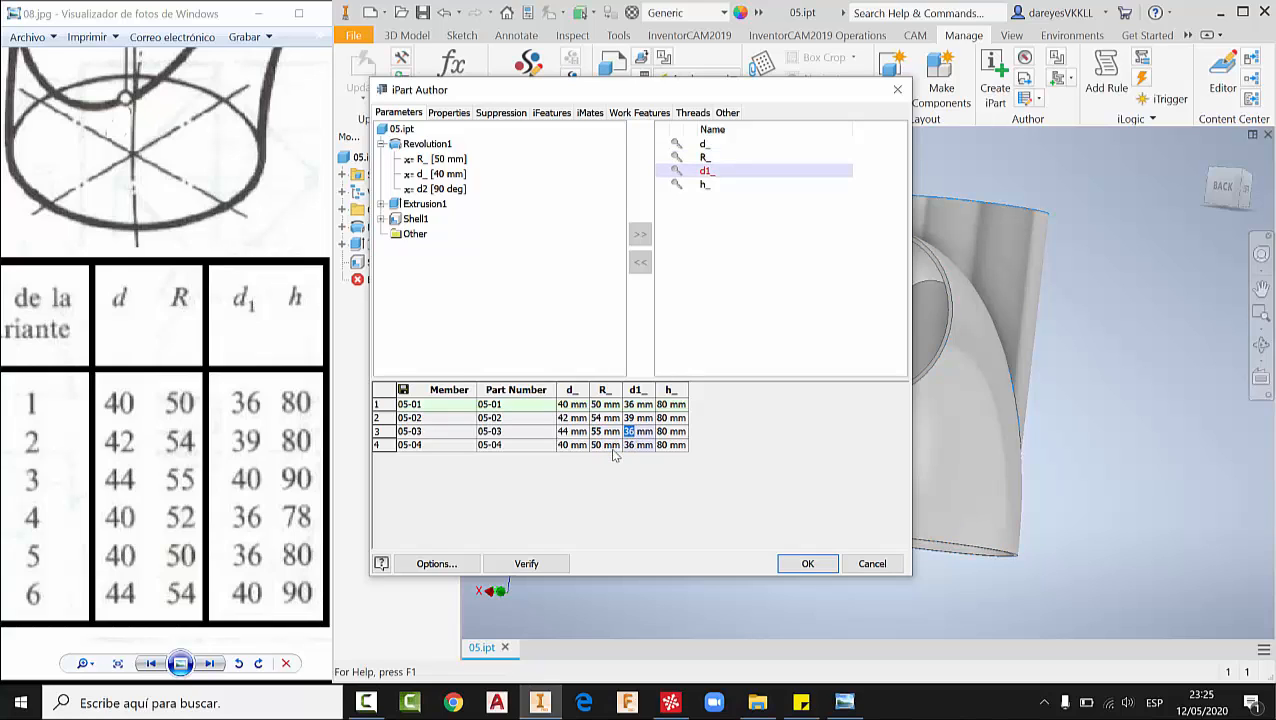
text(40)
key(Tab)
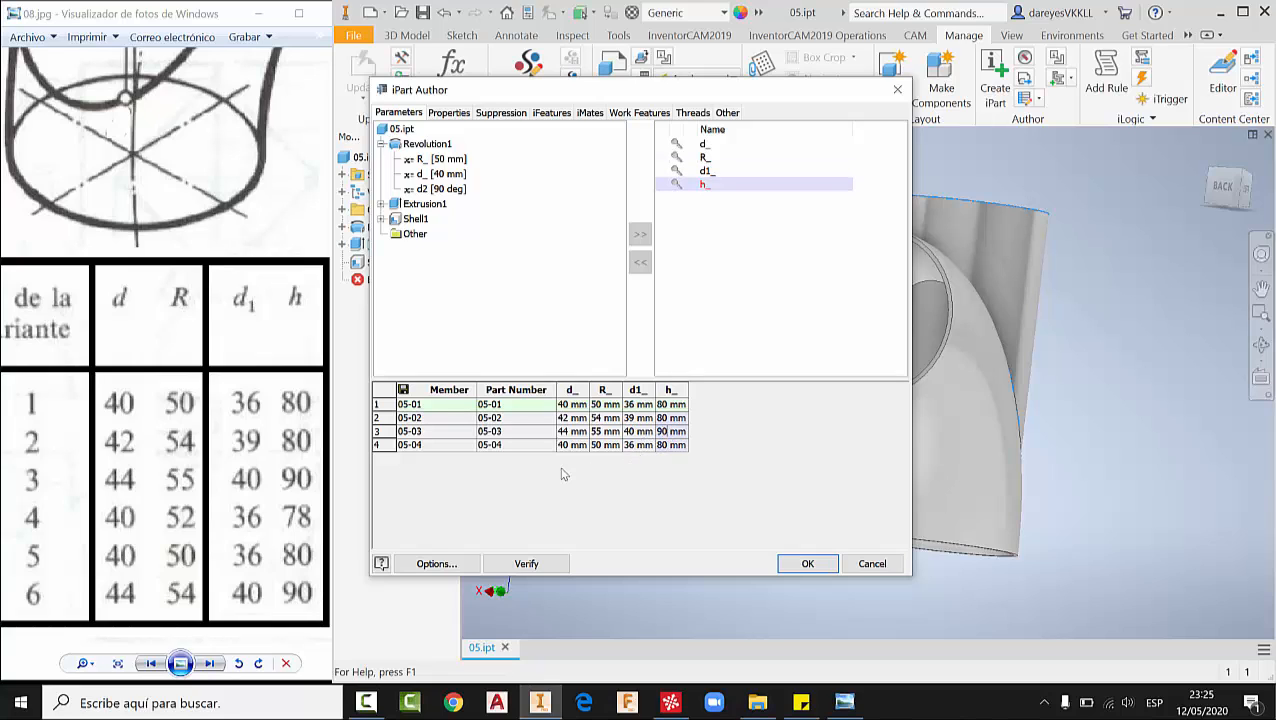
- Set member 05-04's R_ to 52 mm and h_ to 78 mm and create the iPart
click(571, 446)
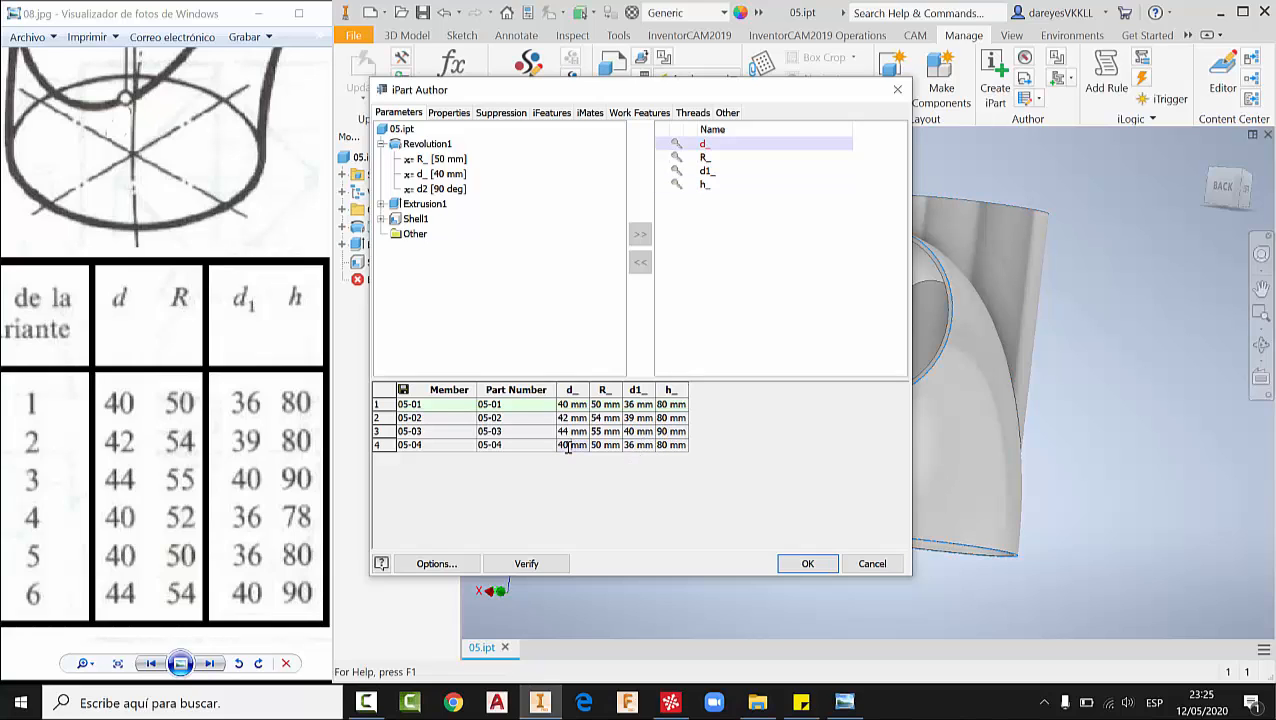
click(604, 445)
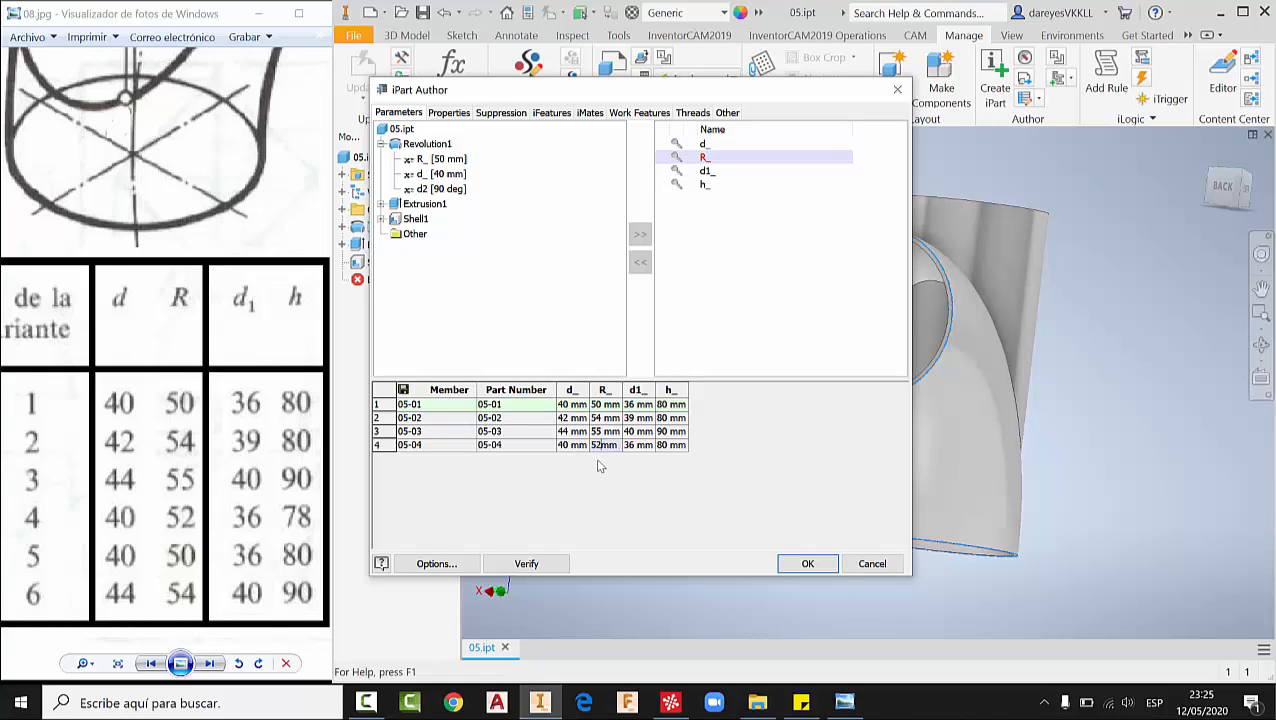
click(632, 446)
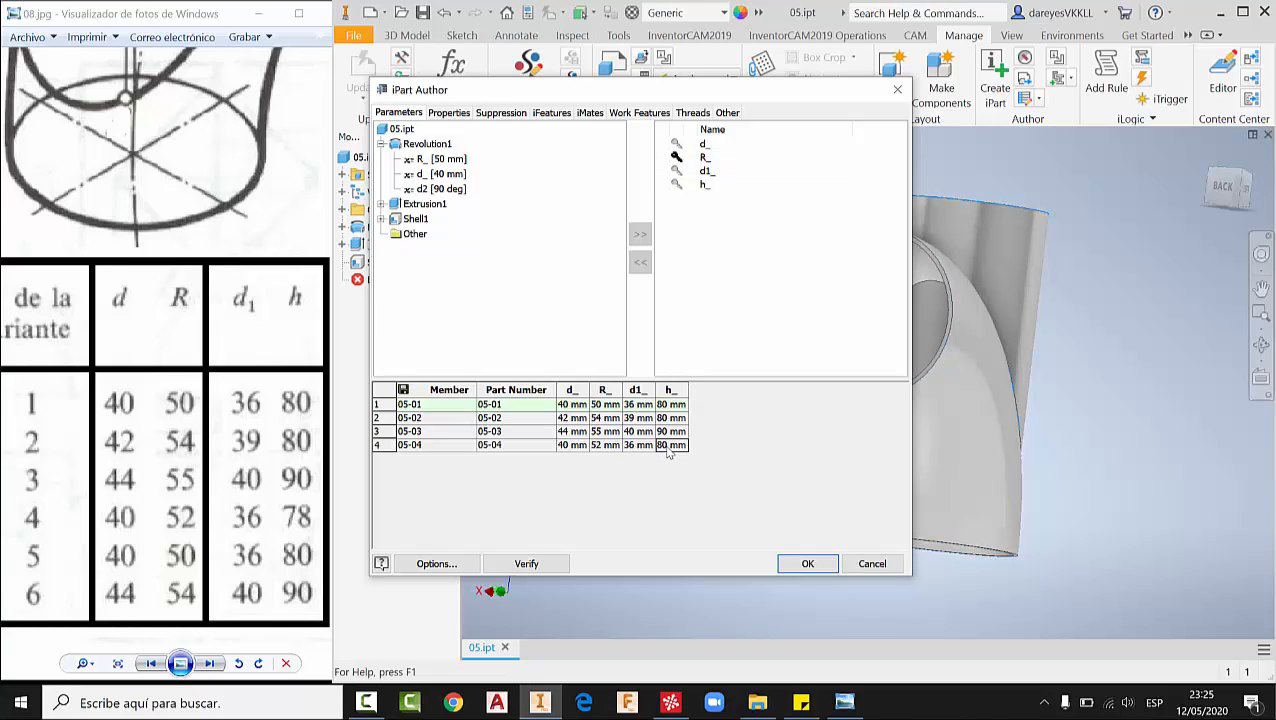
double_click(664, 446)
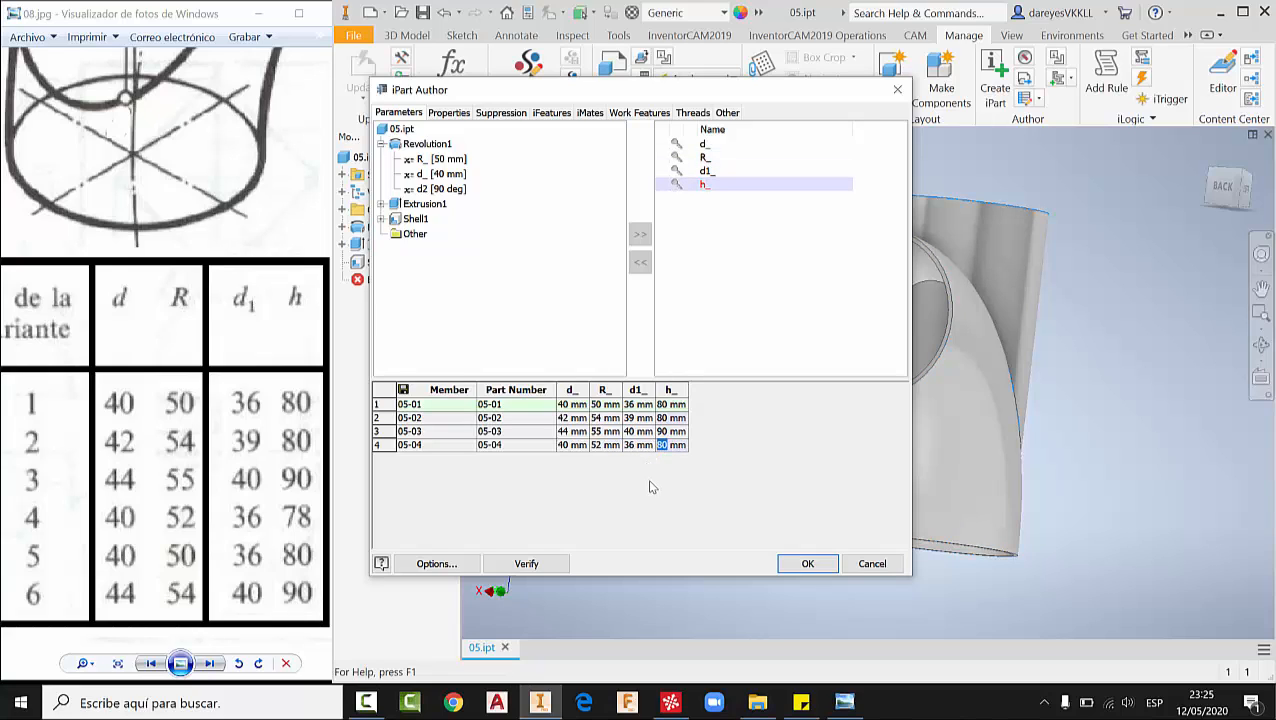
text(78)
click(805, 562)
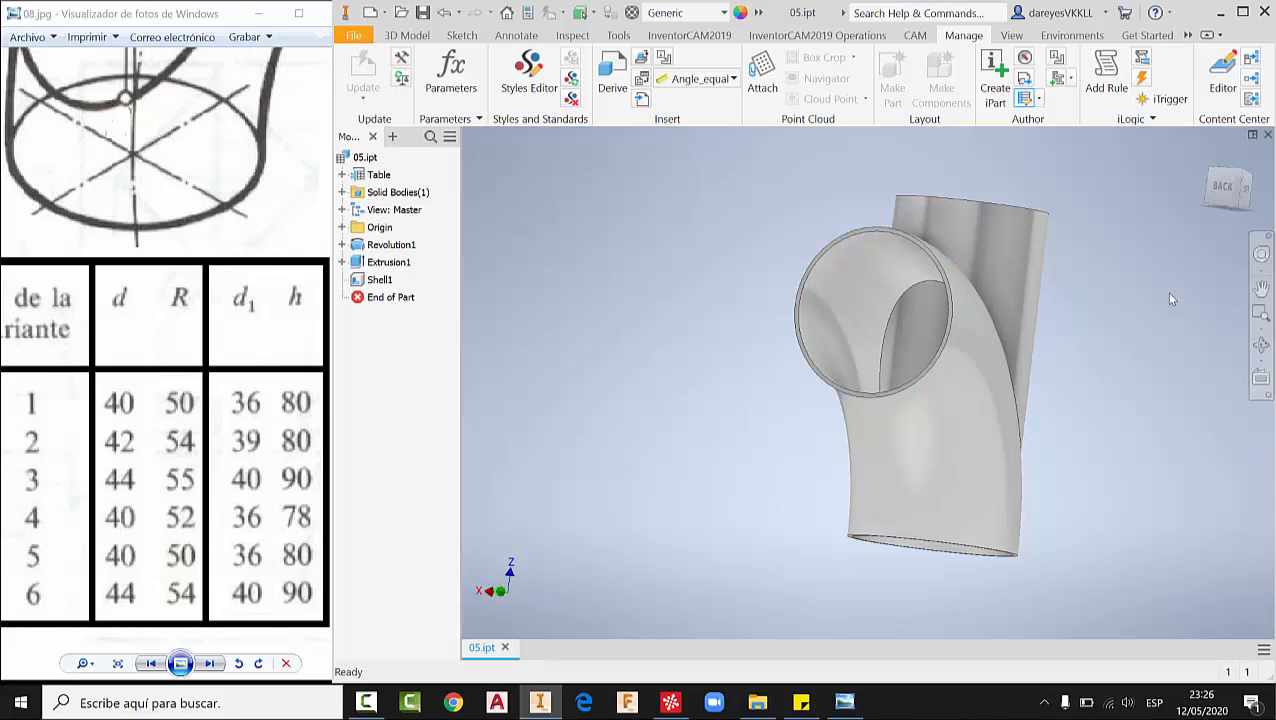
- Inspect the variants in the home view by activating members 05-02, 05-03 and 05-04 in turn, and return to 05-01
click(1207, 157)
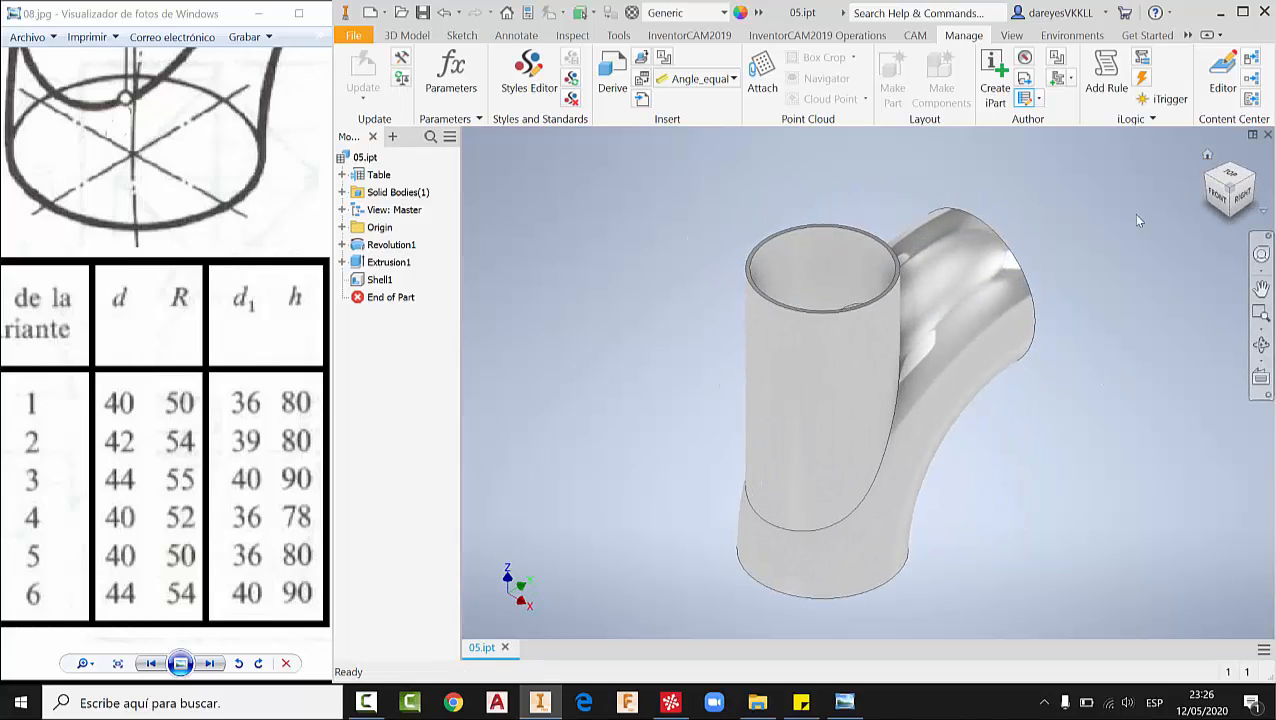
click(341, 175)
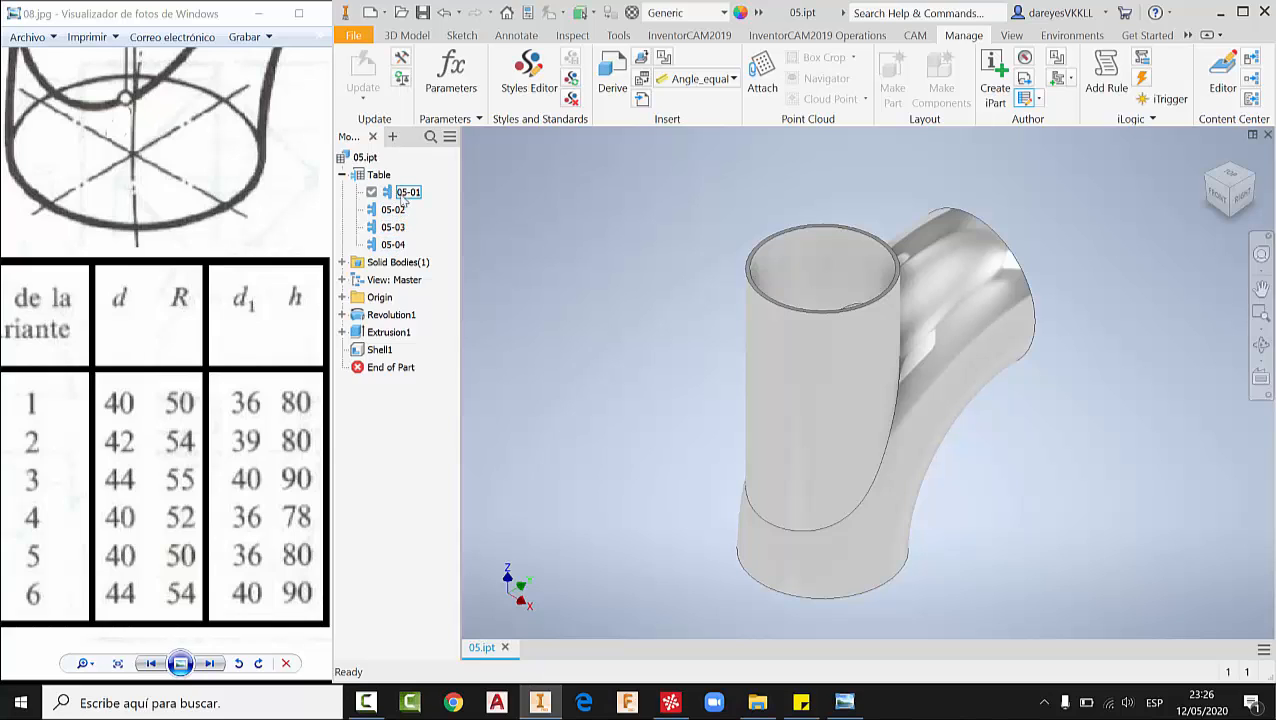
click(373, 211)
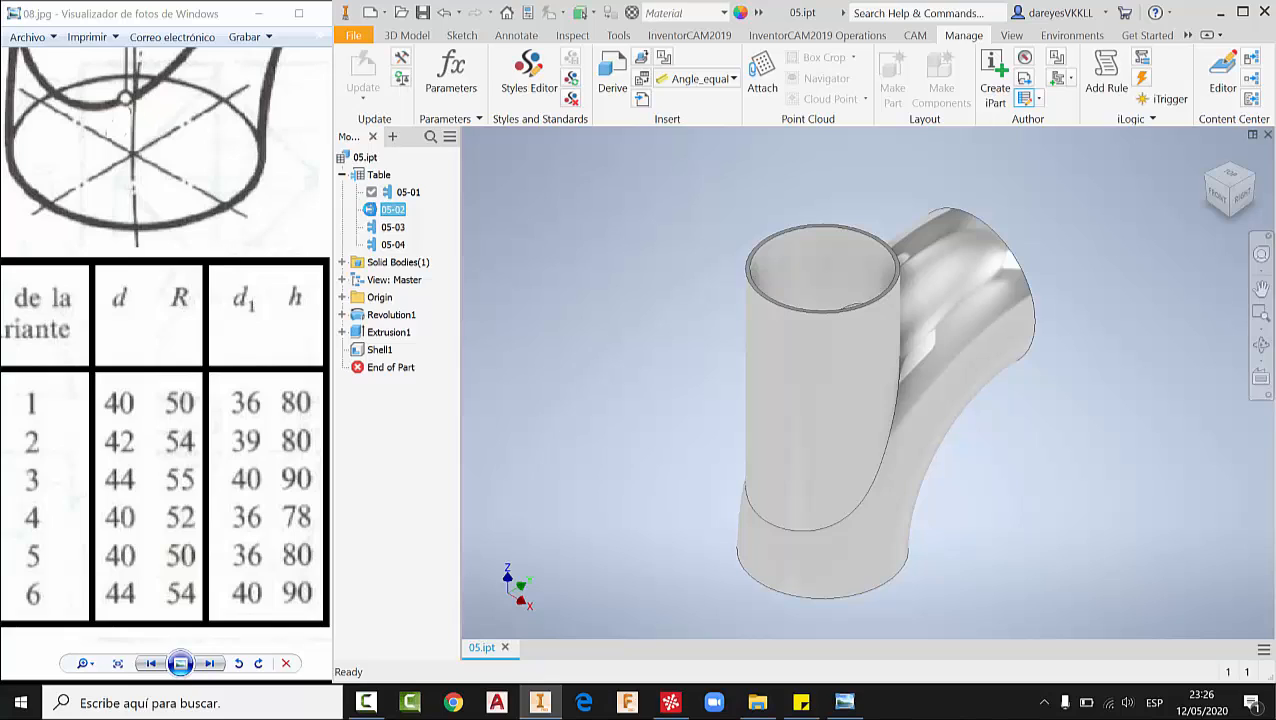
click(371, 227)
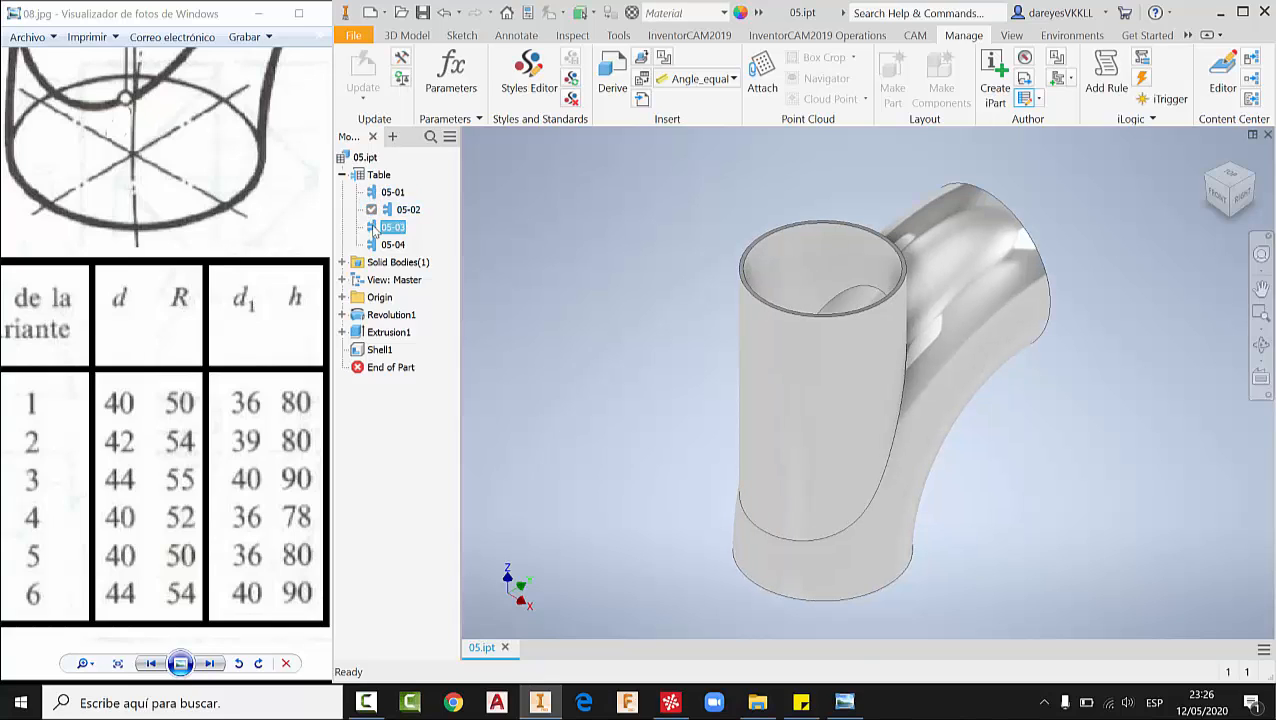
click(372, 244)
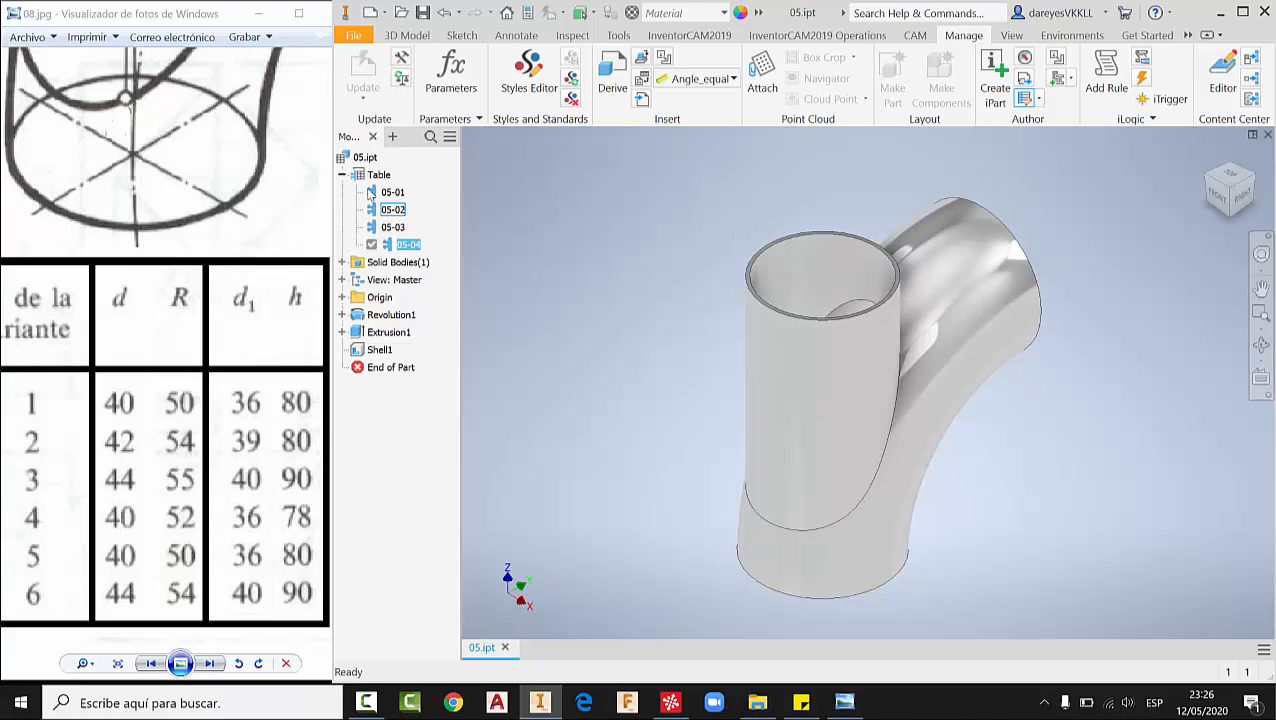
click(390, 192)
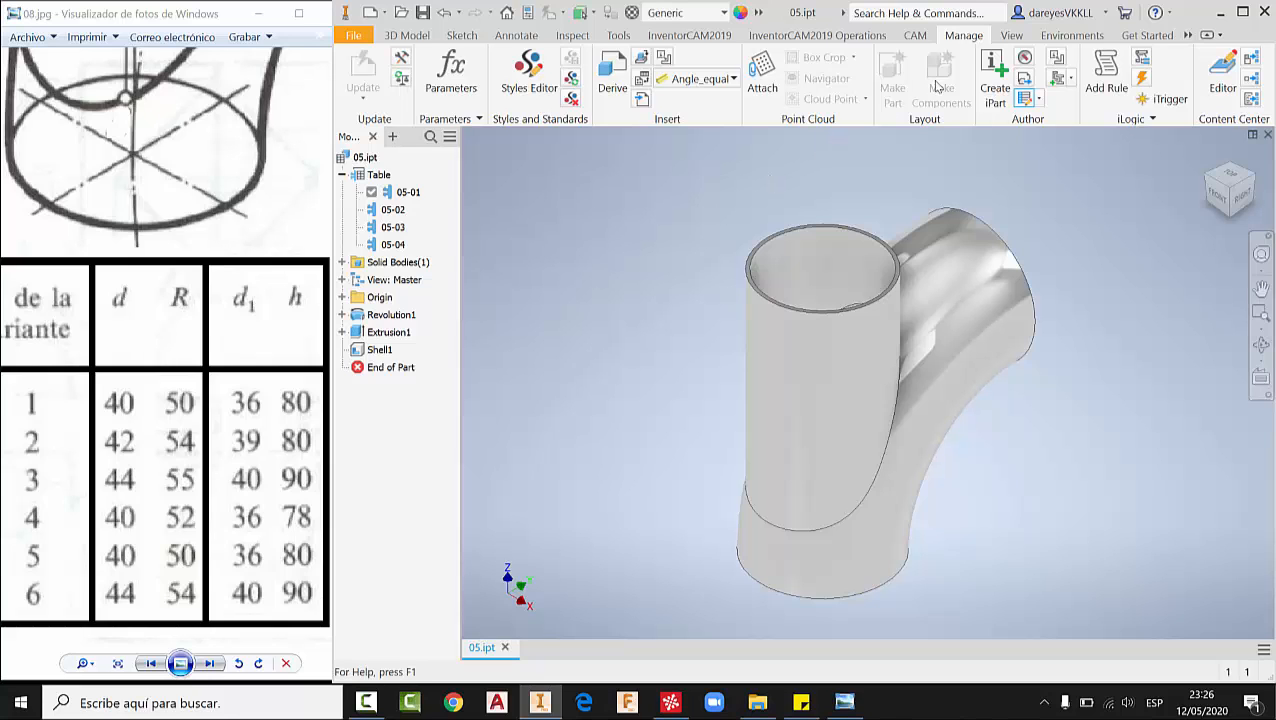
- Open the iPart table as a spreadsheet in Excel and place its window clear of the drawing's variant table
click(994, 75)
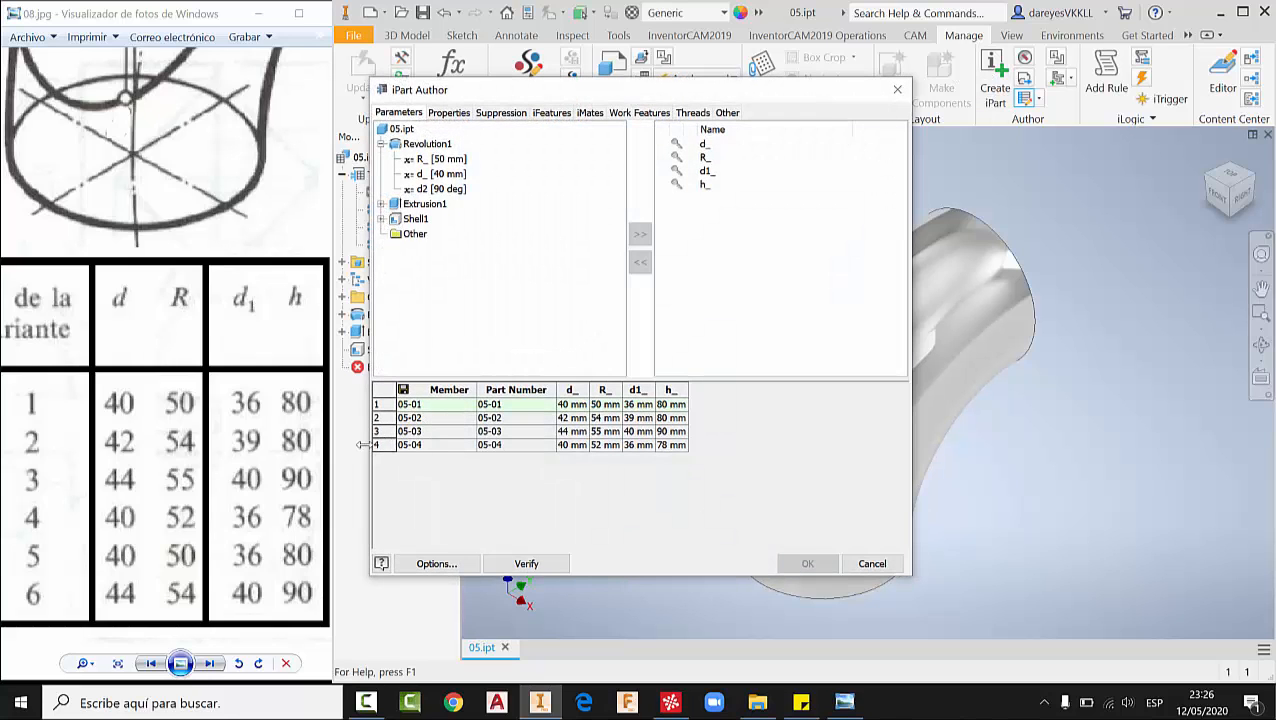
click(897, 89)
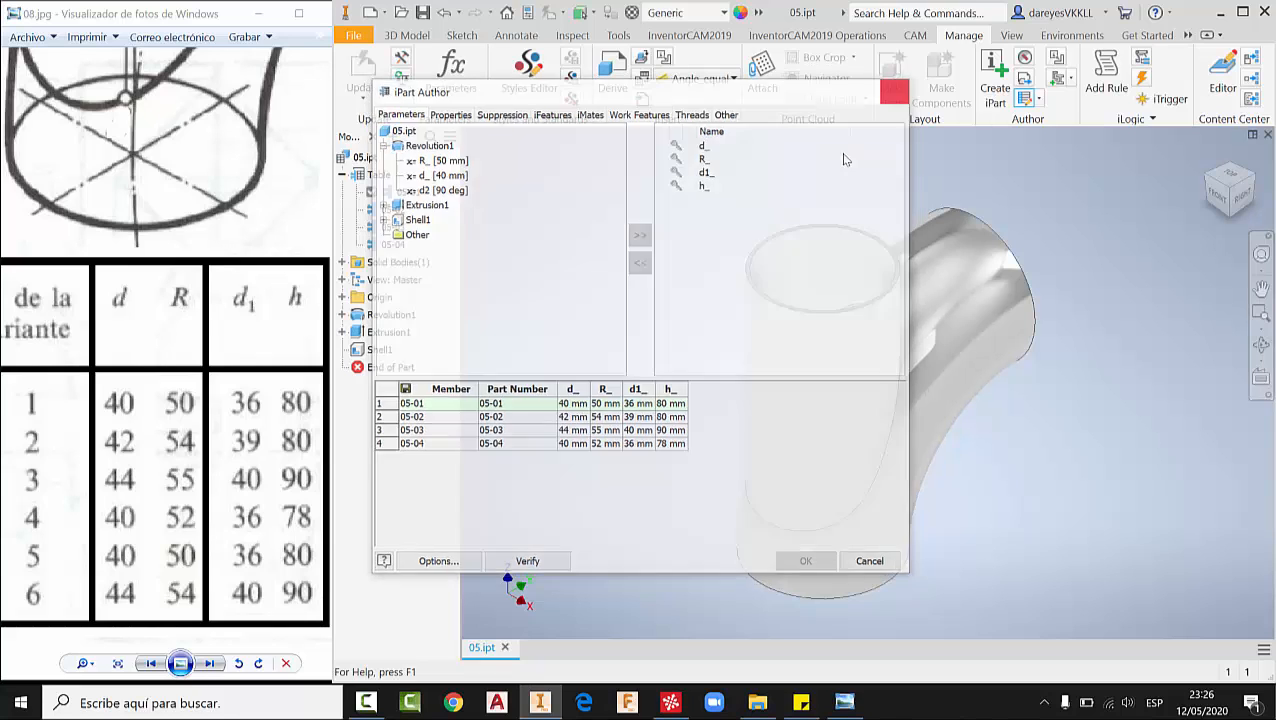
right_click(370, 178)
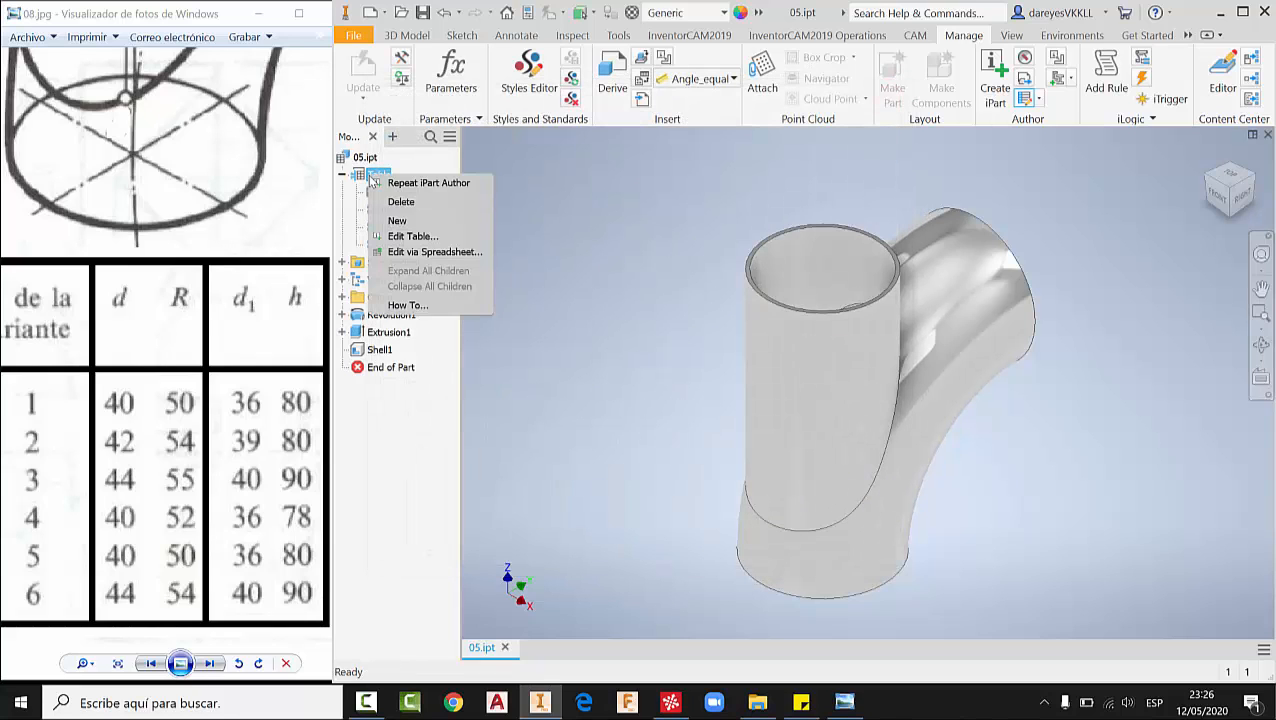
click(363, 175)
right_click(363, 175)
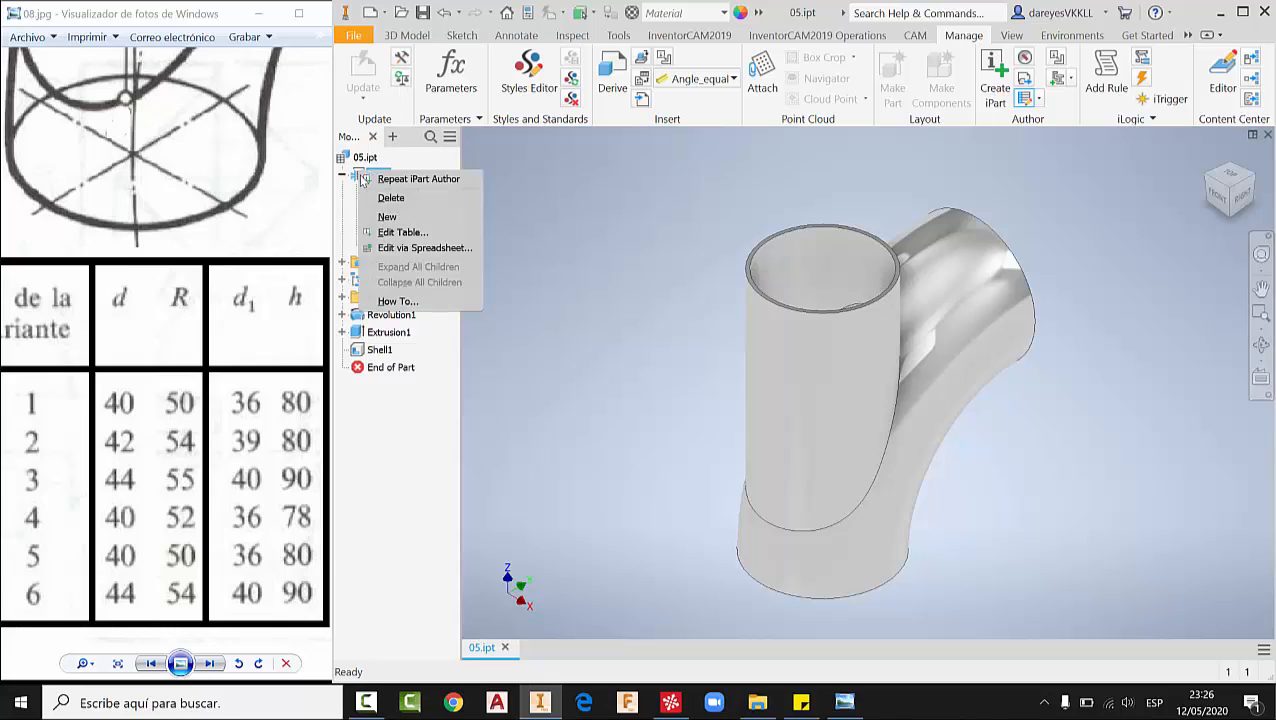
click(399, 250)
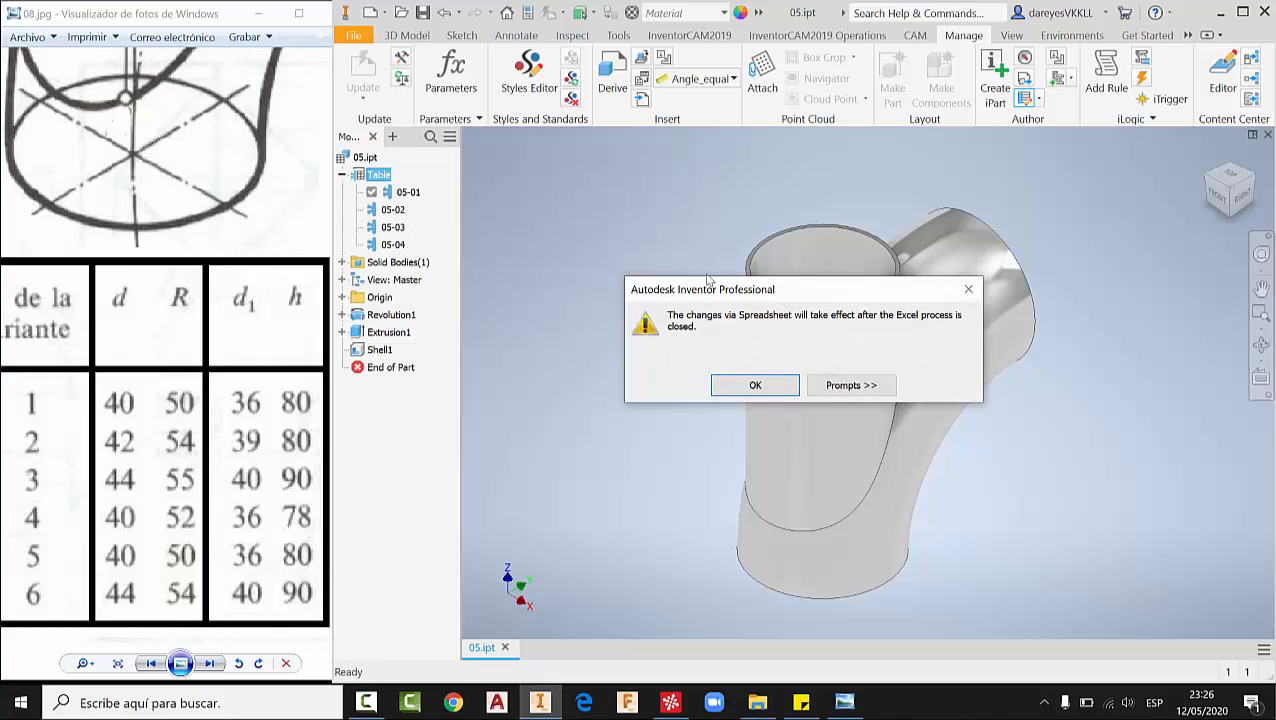
click(777, 393)
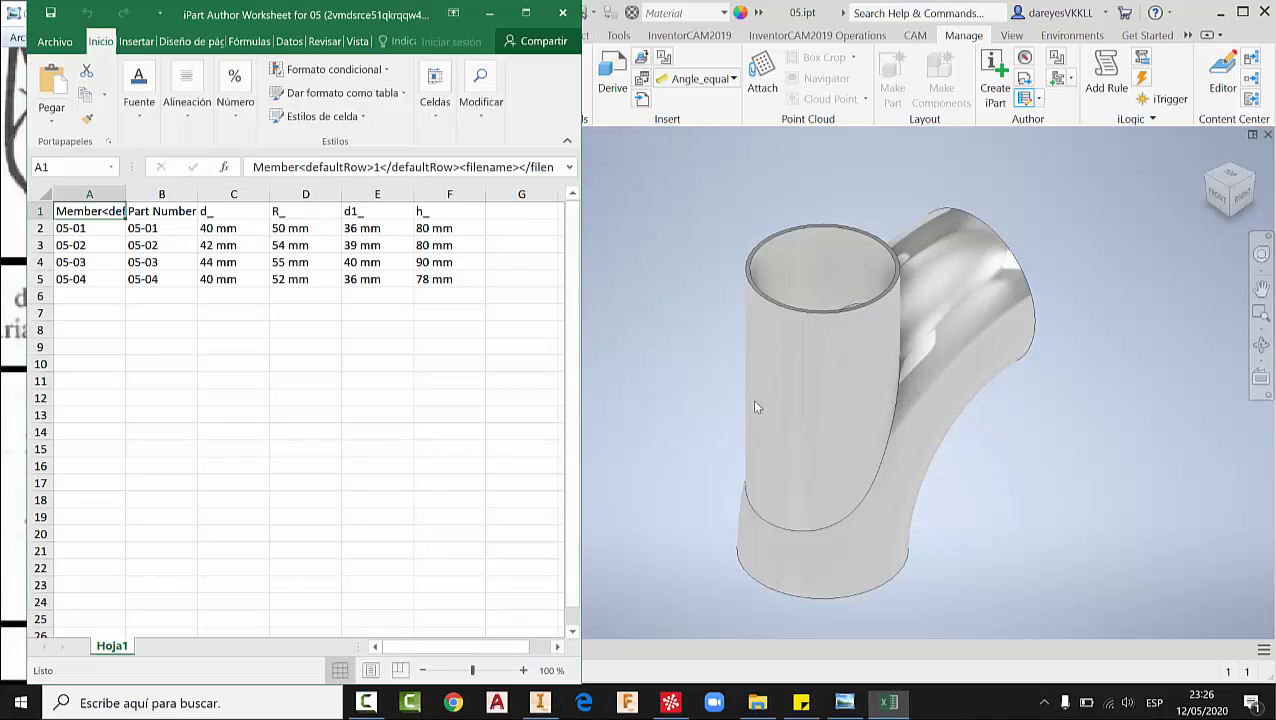
drag(413, 22, 955, 37)
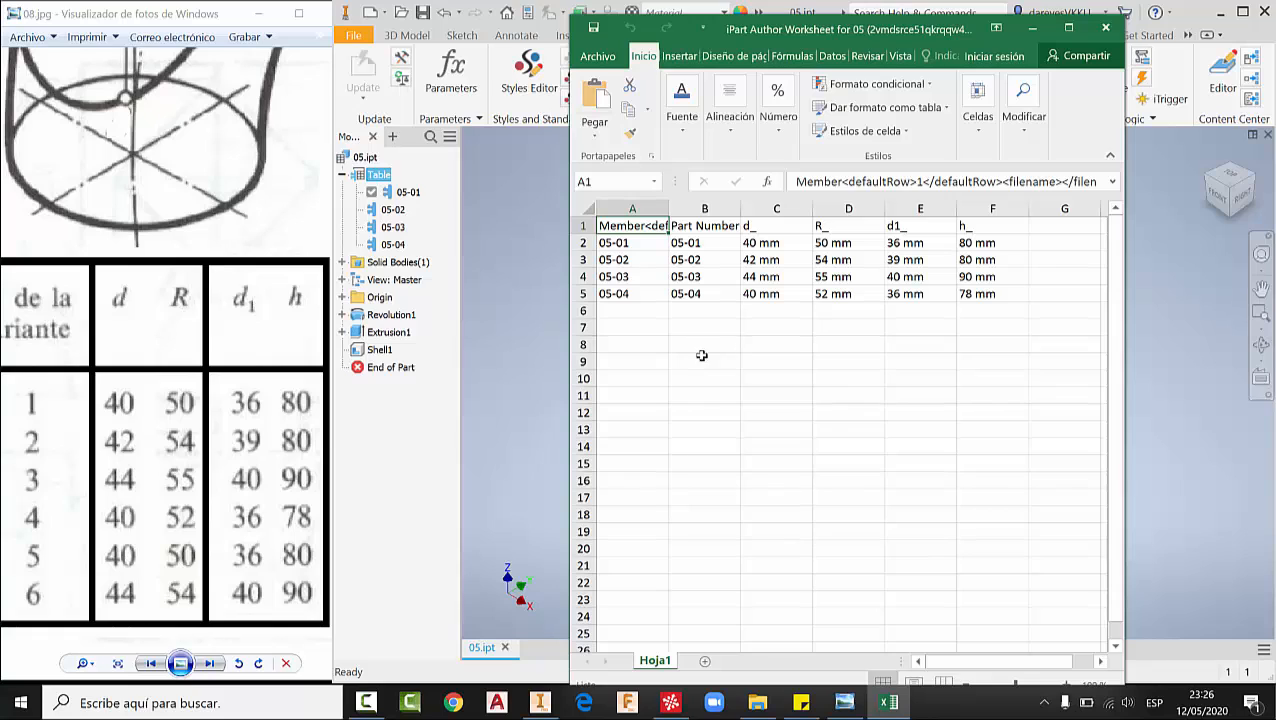
- Fill the member rows down by two rows to add members 05-05 and 05-06 to the worksheet
drag(616, 296, 990, 293)
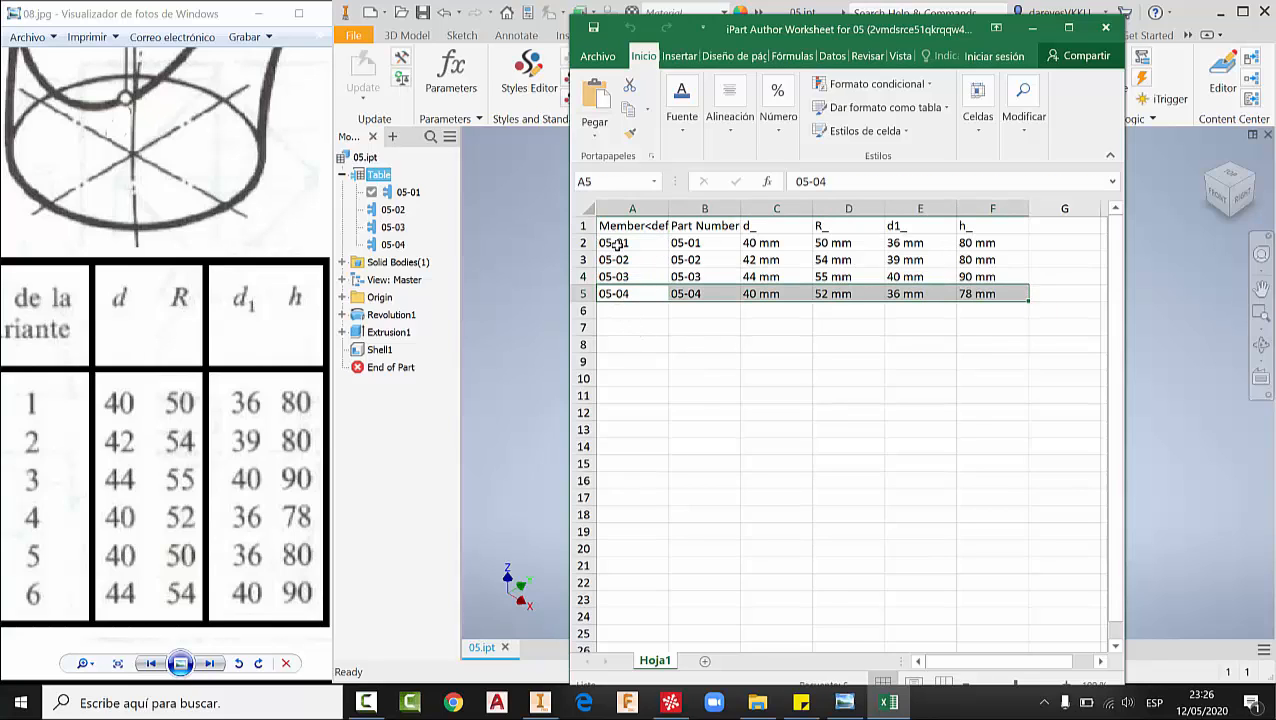
drag(612, 244, 1026, 336)
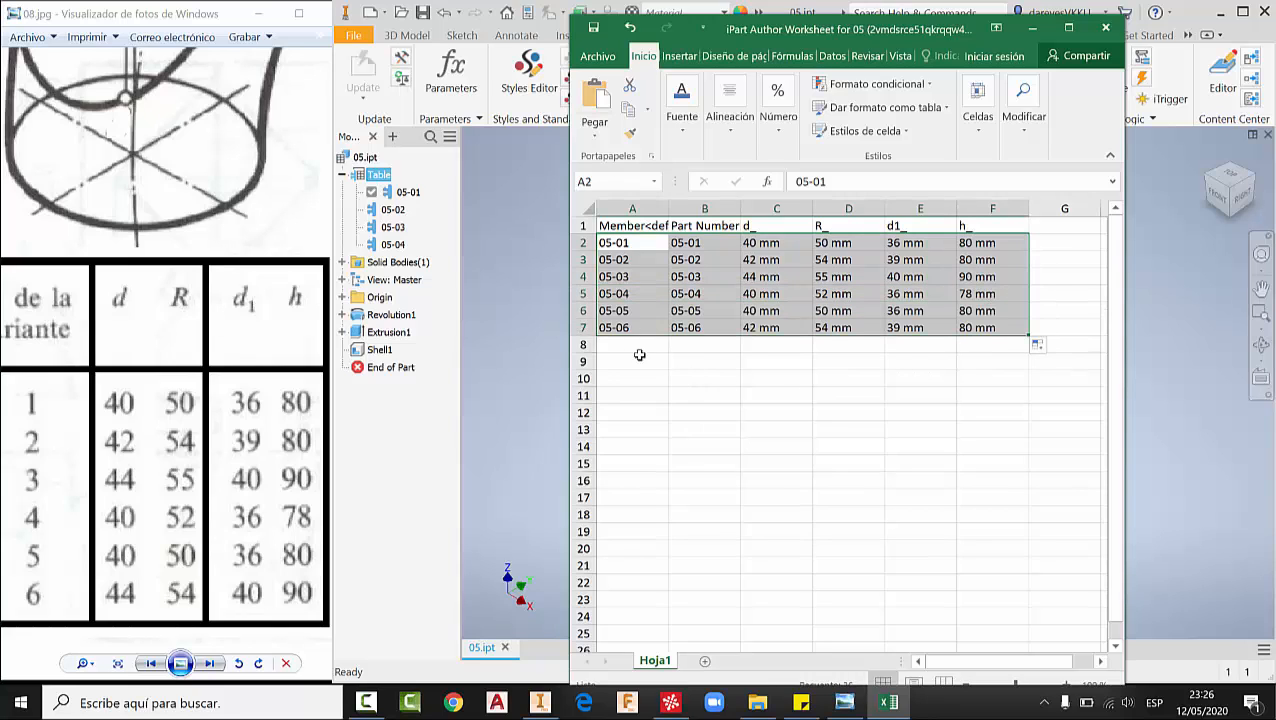
click(685, 361)
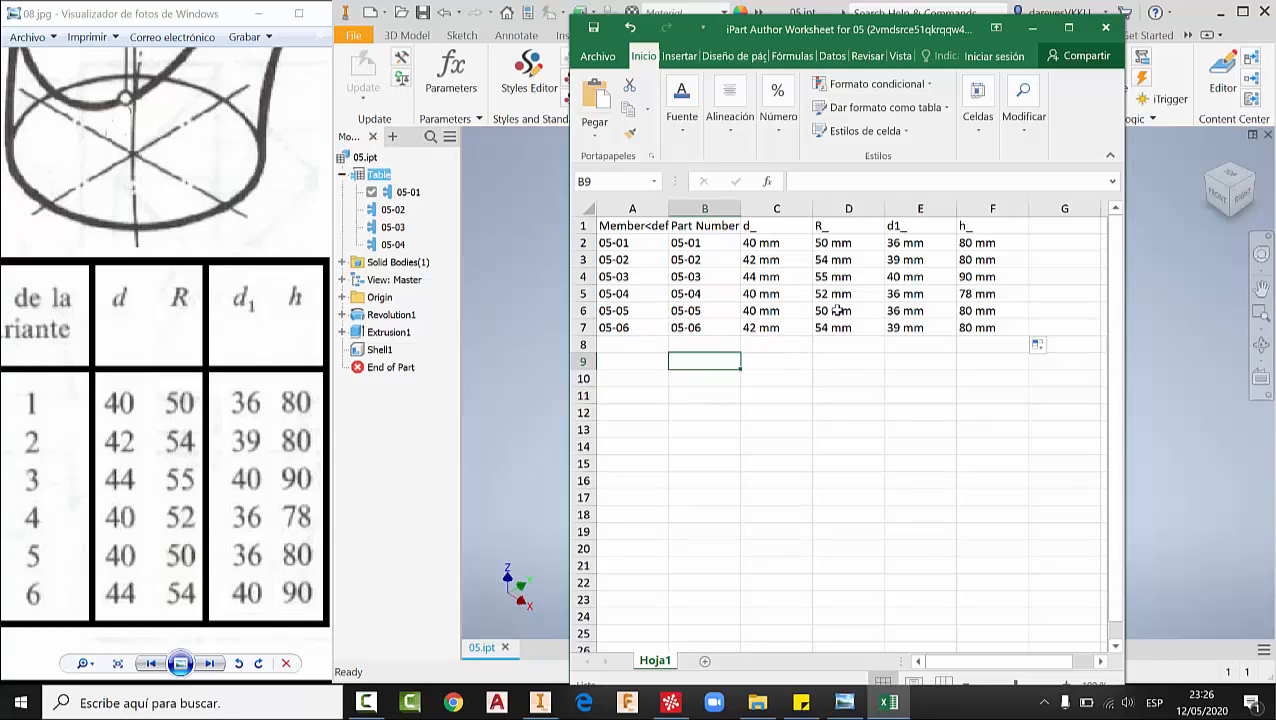
click(970, 312)
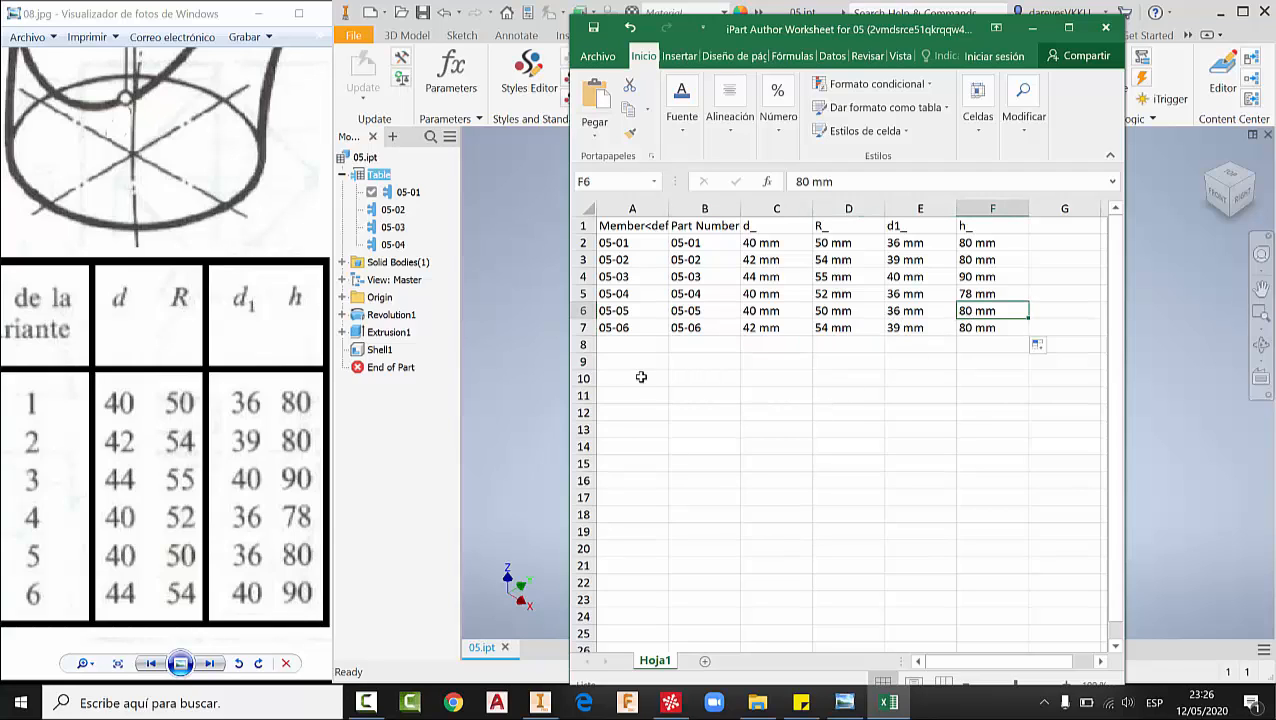
- Set member 05-06's d_ to 44 mm and d1_ to 40 mm in the worksheet
click(745, 328)
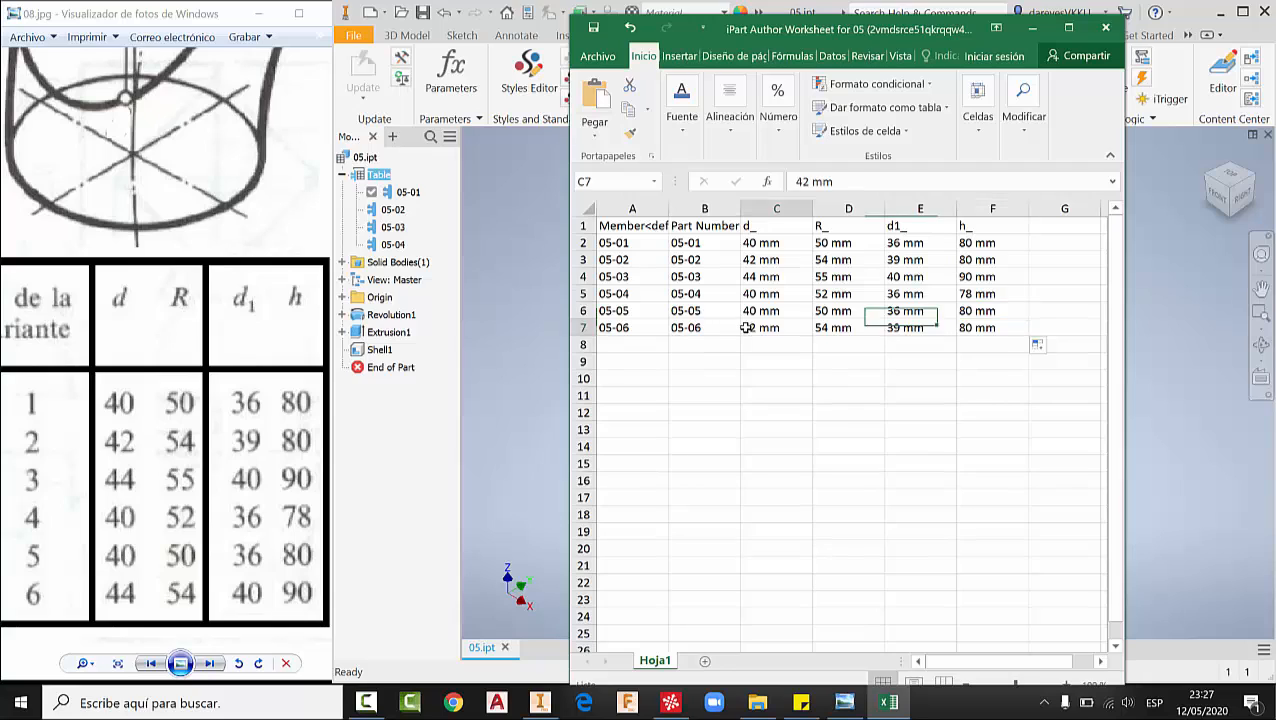
double_click(753, 329)
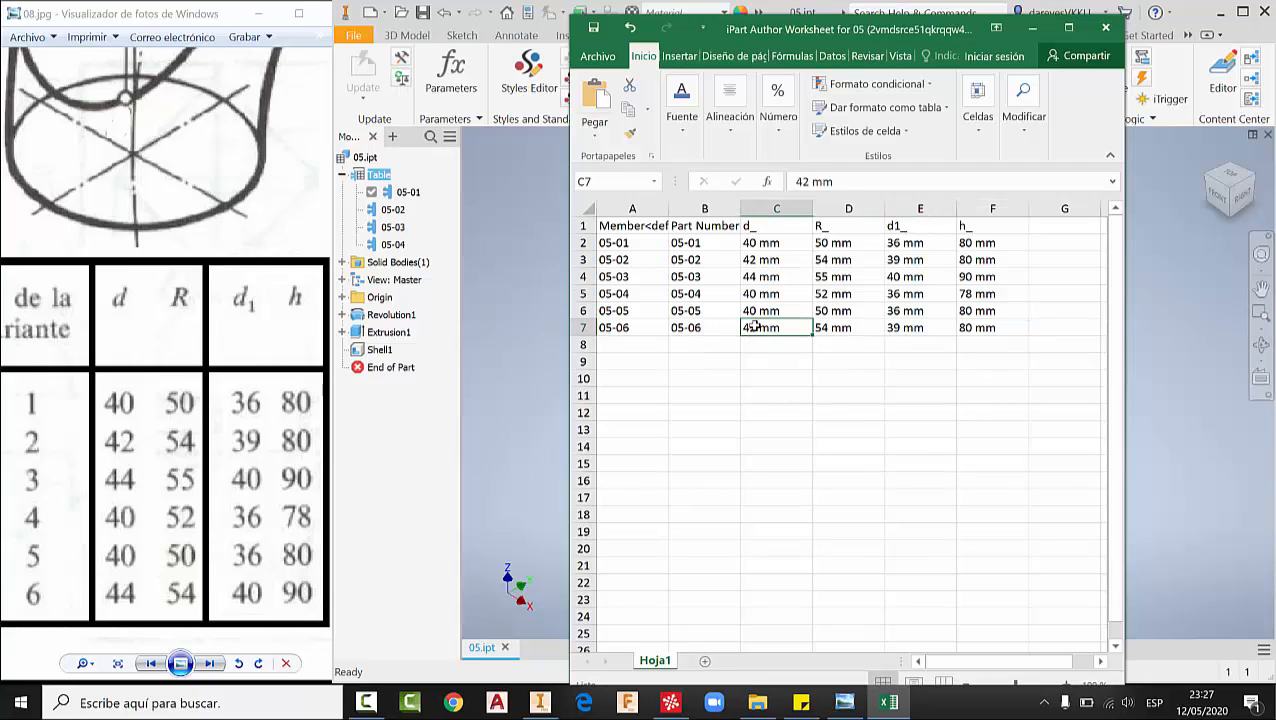
double_click(750, 329)
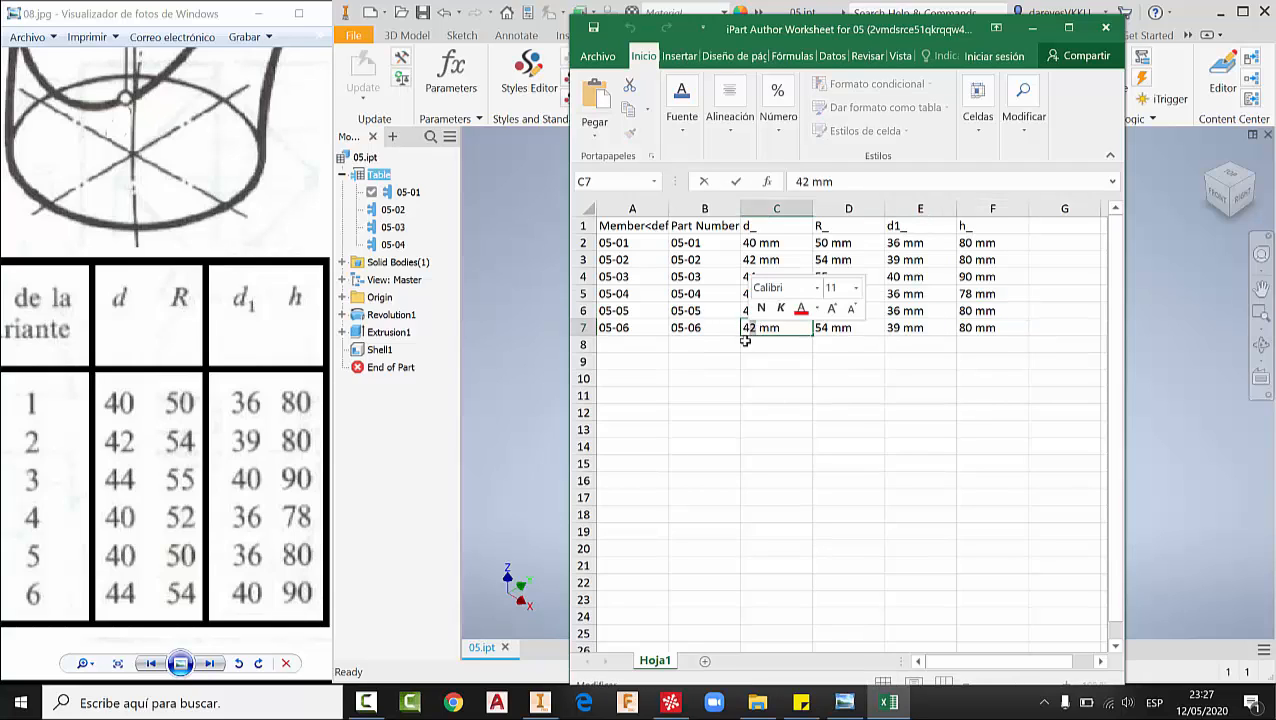
text(44)
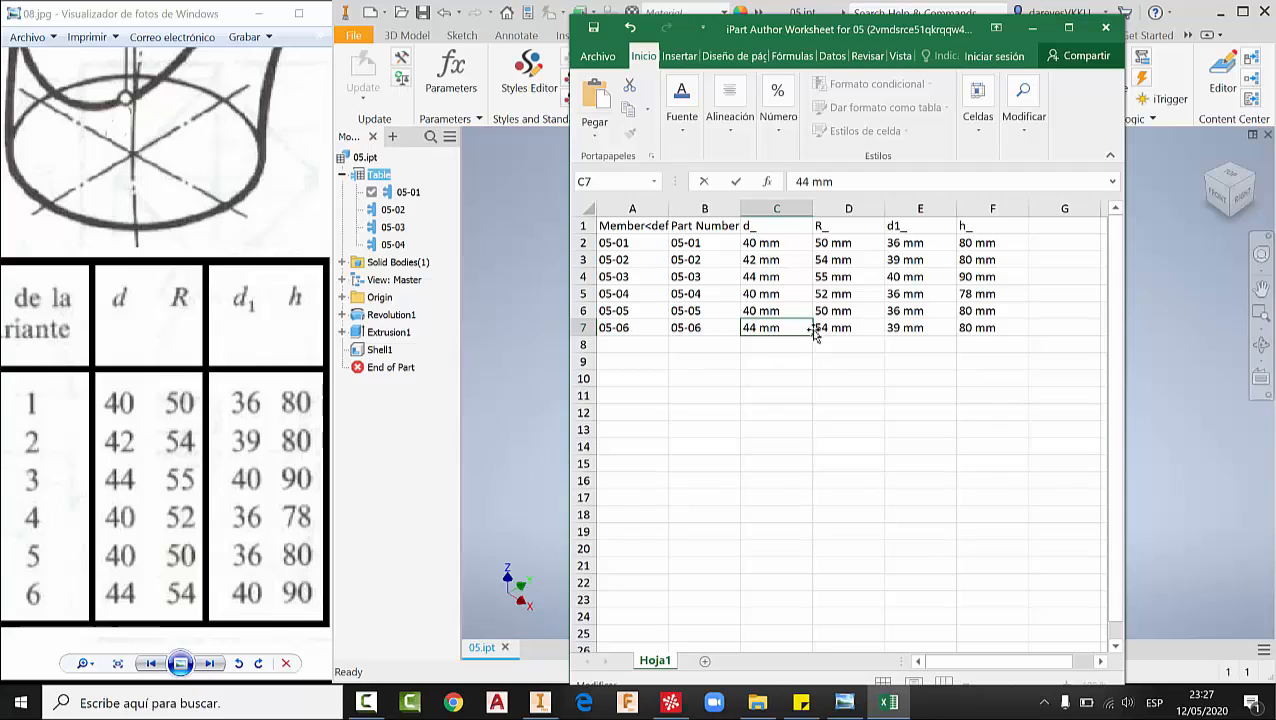
double_click(897, 329)
double_click(896, 329)
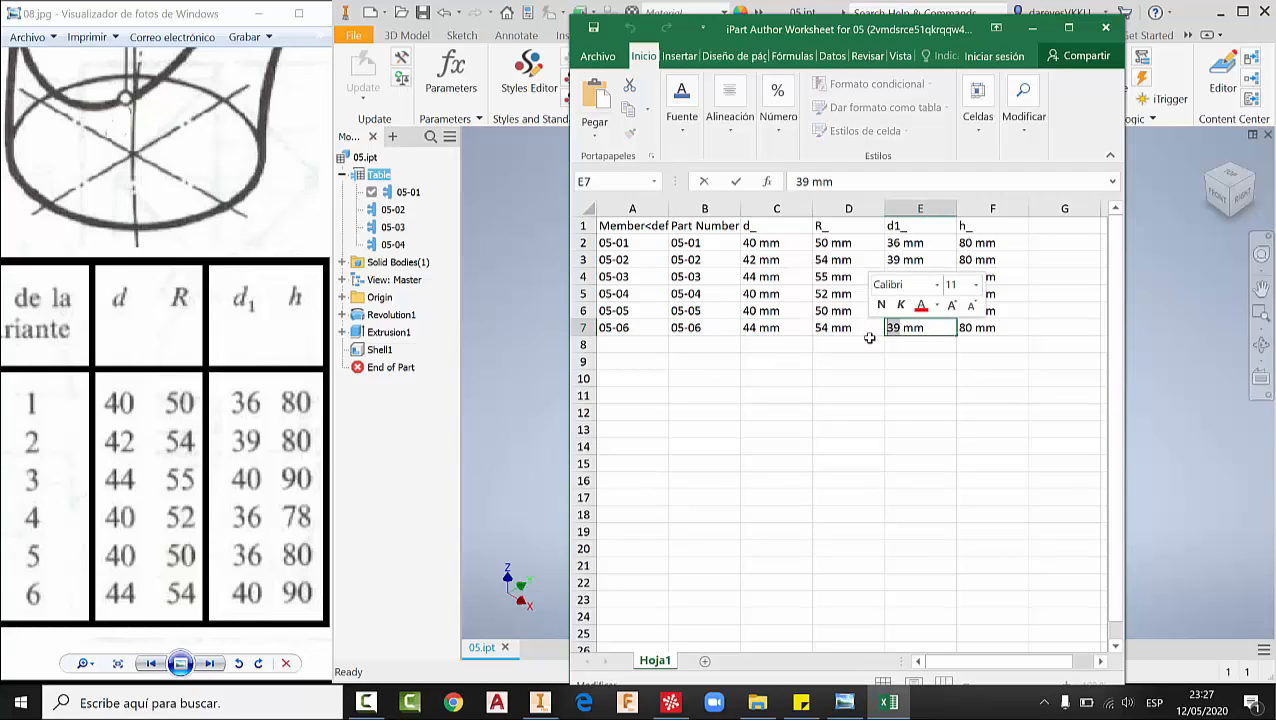
text(40)
click(993, 357)
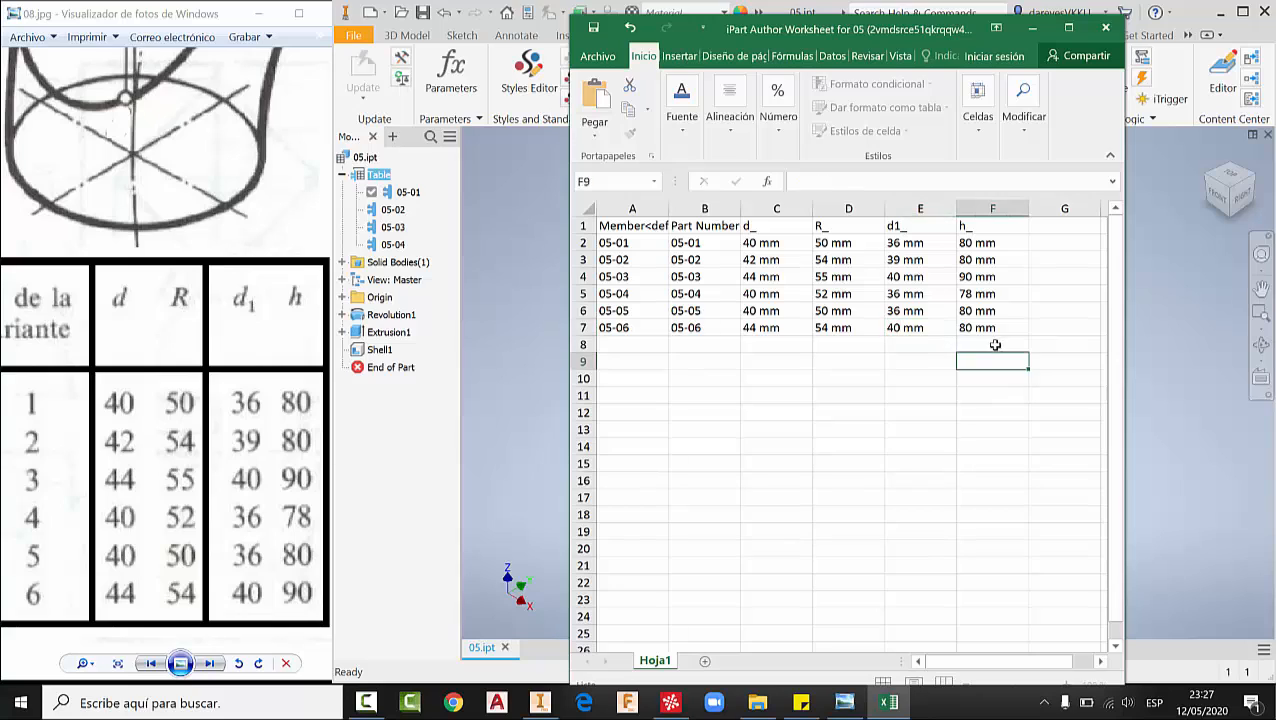
- Set member 05-06's h_ to 90 mm, and save and close the worksheet to update the iPart table
double_click(968, 329)
double_click(950, 330)
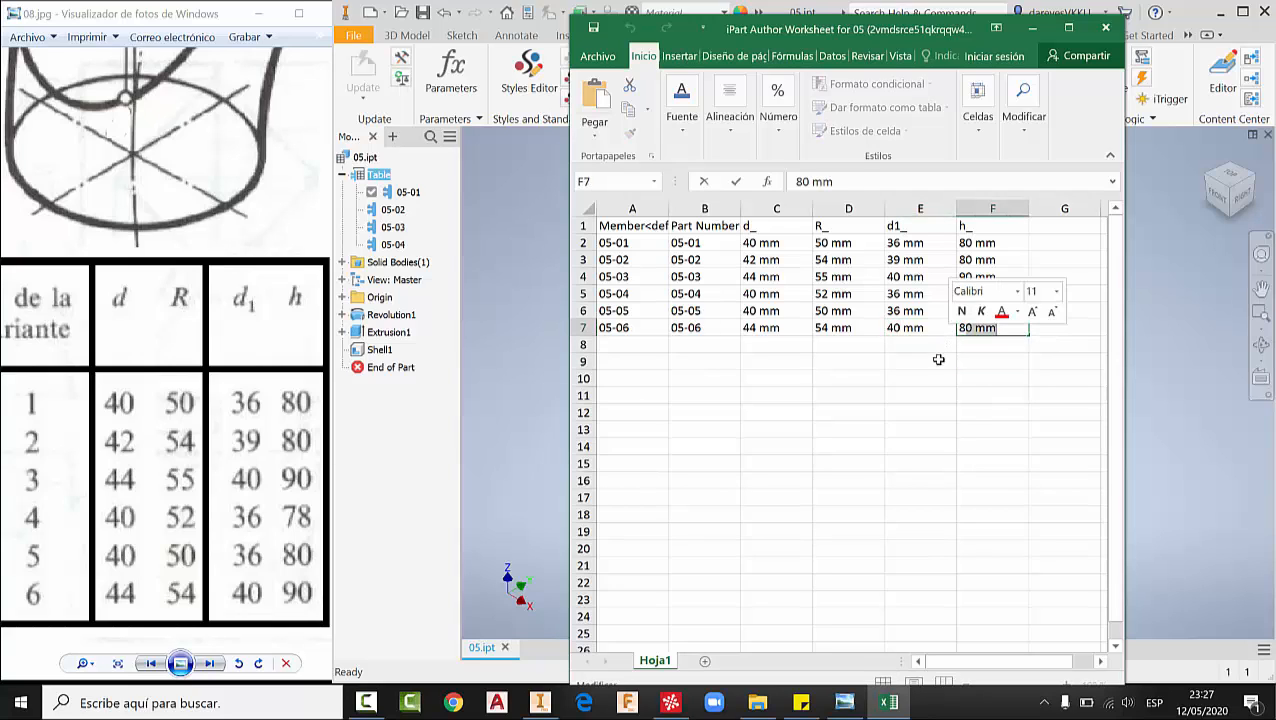
text(89)
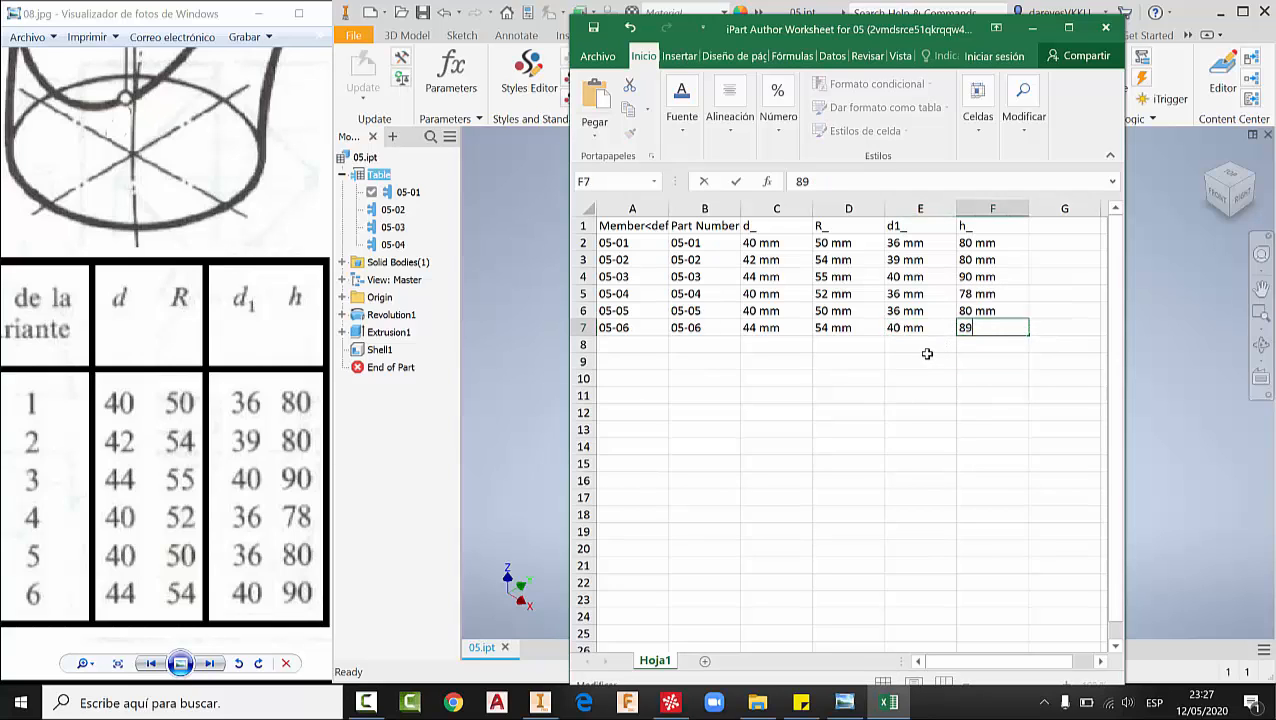
key(BackSpace)
key(BackSpace)
text(90)
key(ctrl+Return)
click(920, 410)
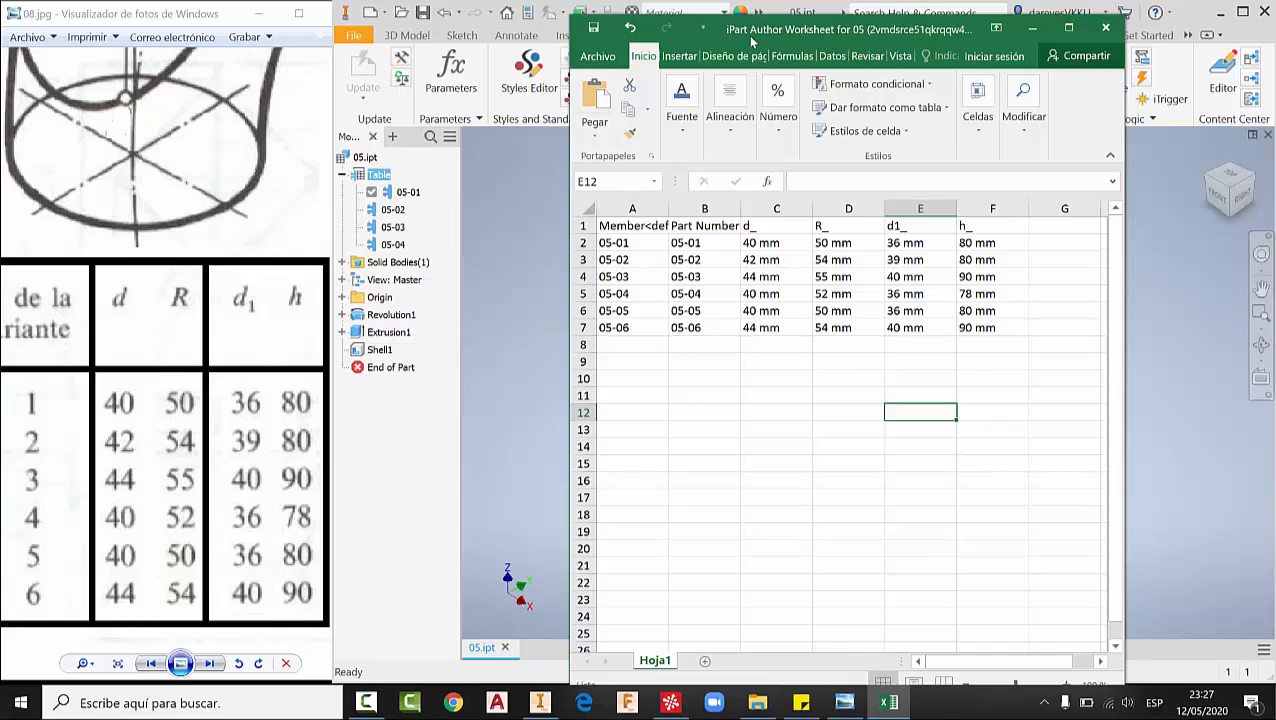
drag(754, 30, 224, 49)
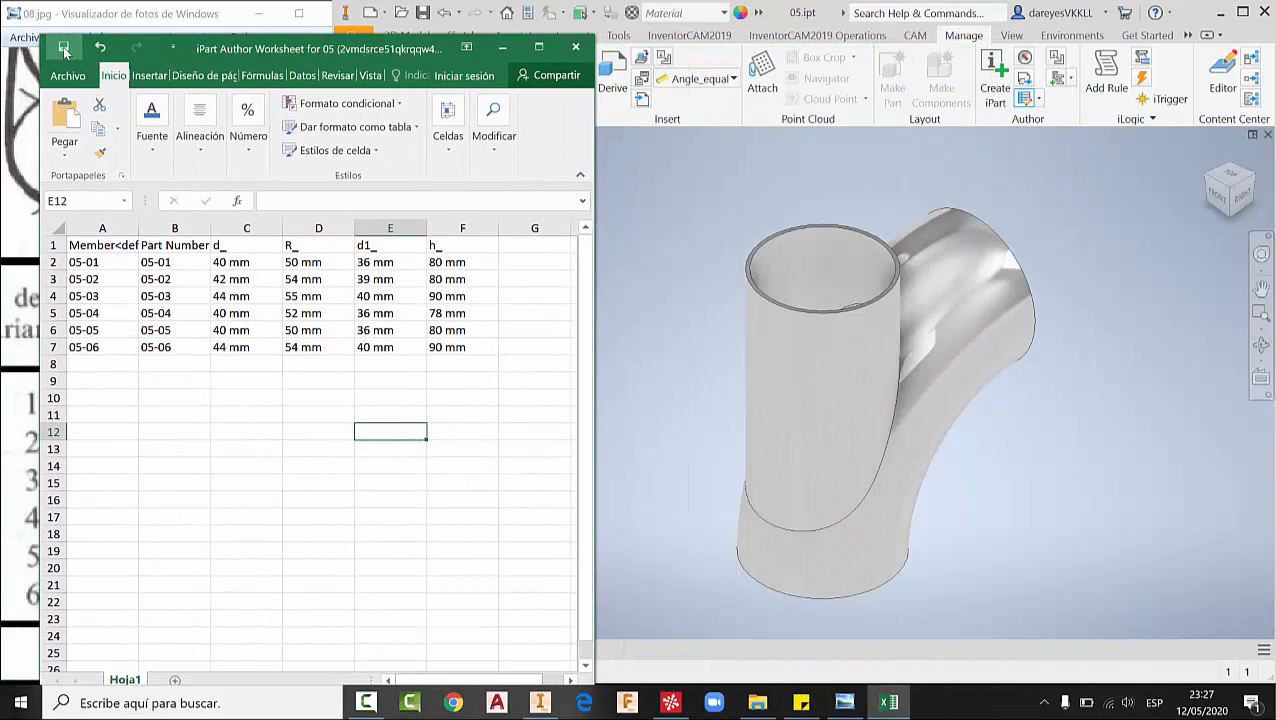
click(575, 50)
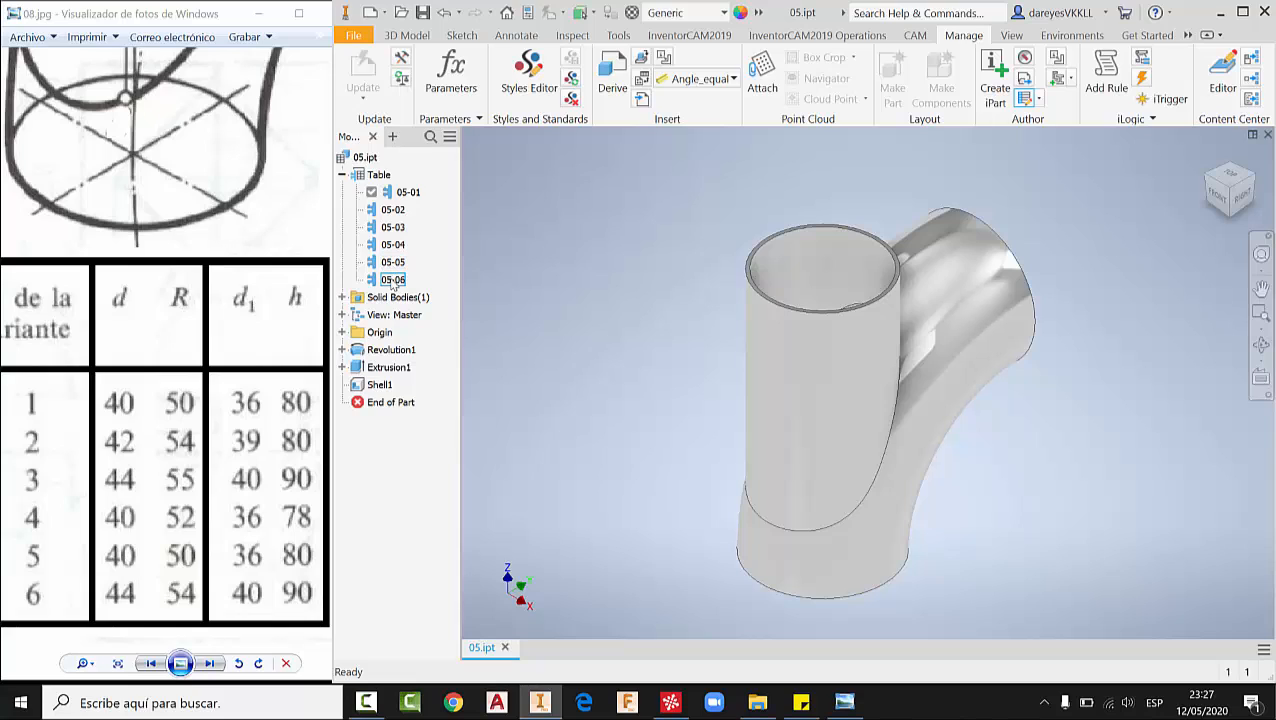
- Activate the new member 05-06 and save the part
double_click(376, 282)
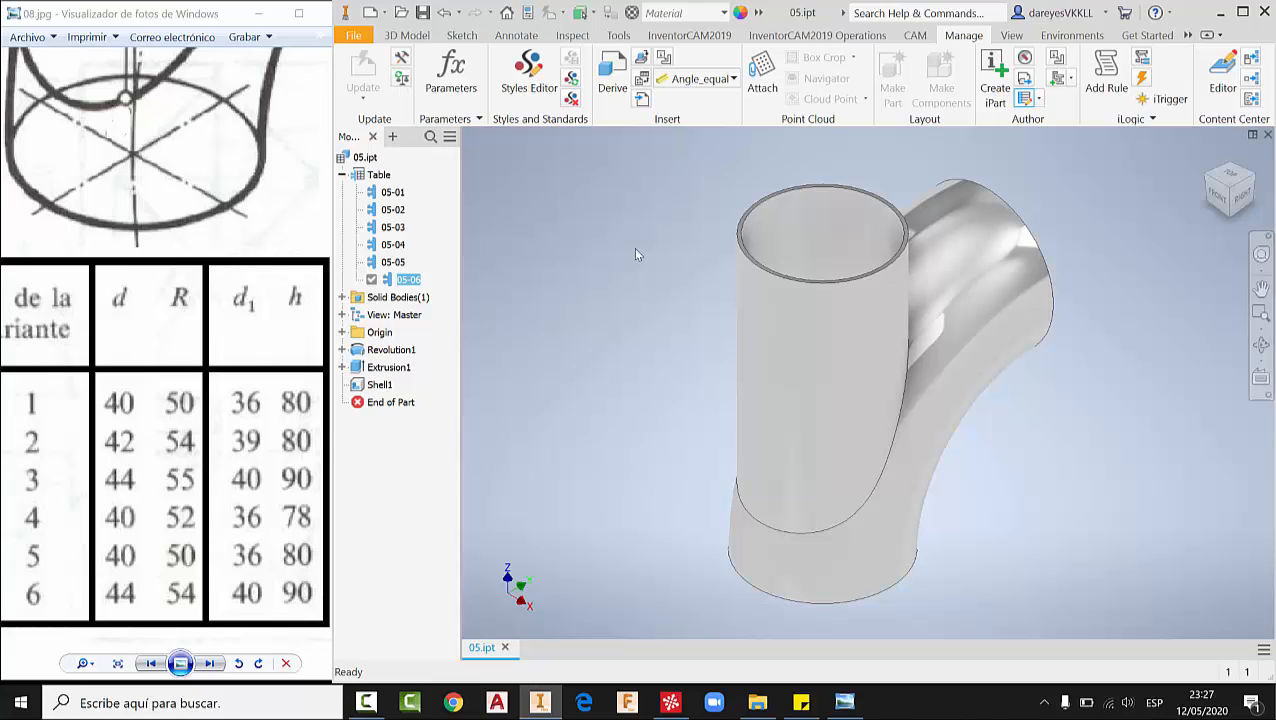
click(422, 14)
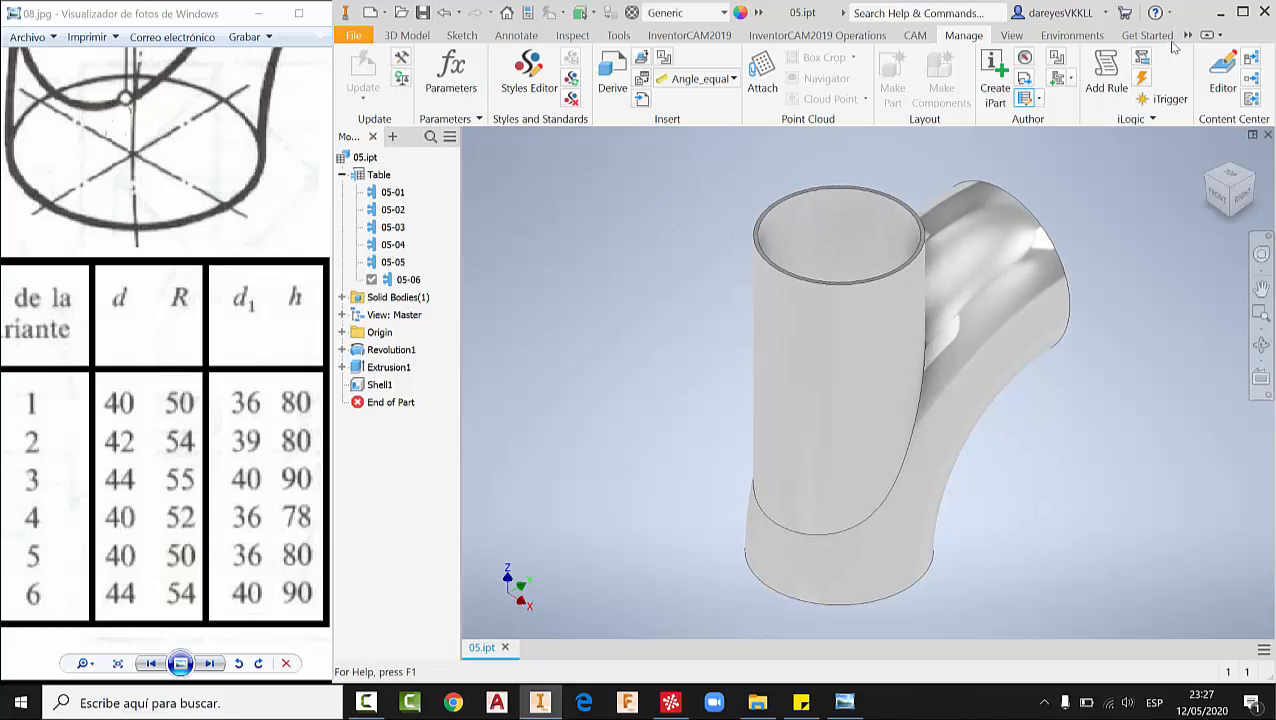
- Show the whole 08.jpg drawing, with all its views and the variant table, beside the model
click(242, 247)
scroll(242, 247, down, 5)
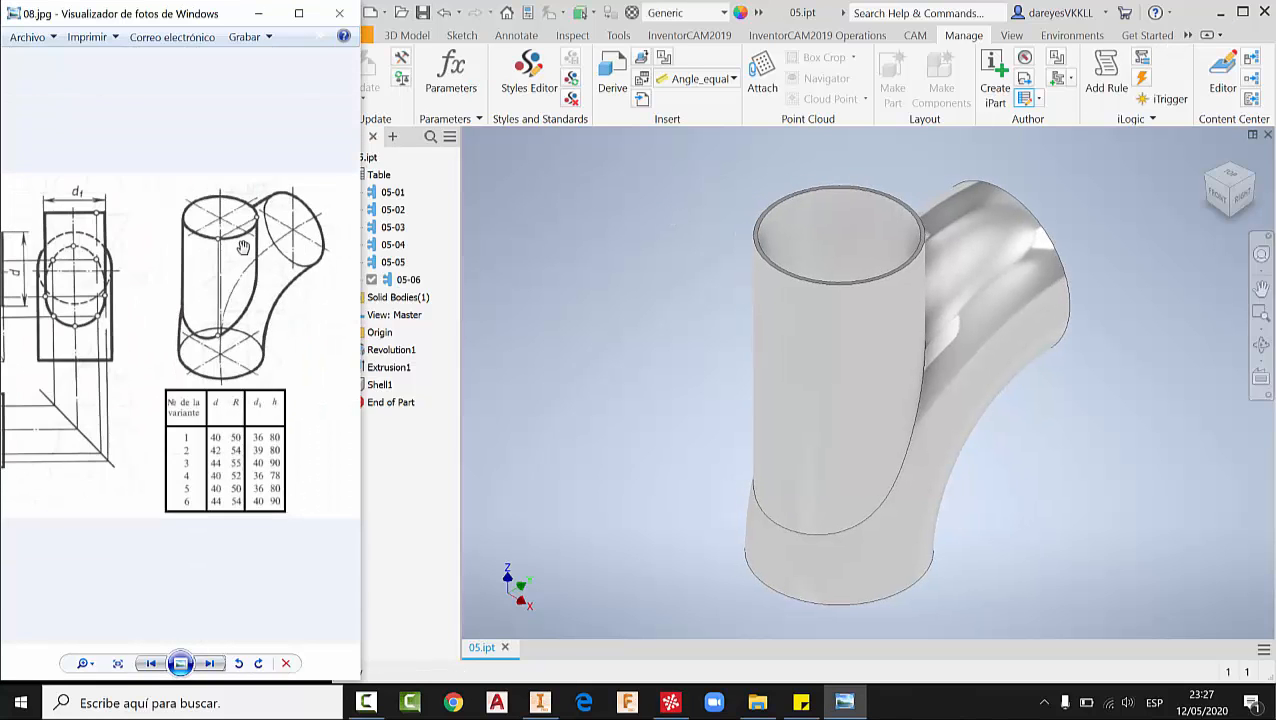
scroll(205, 250, down, 3)
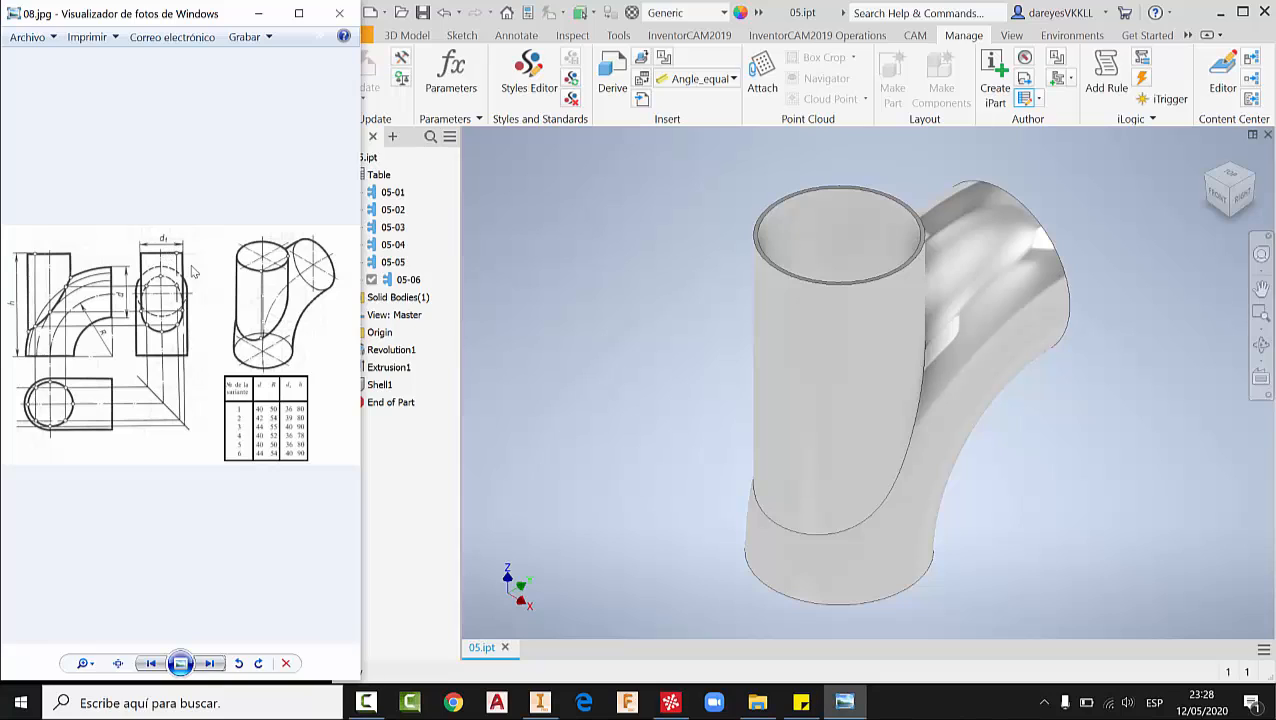